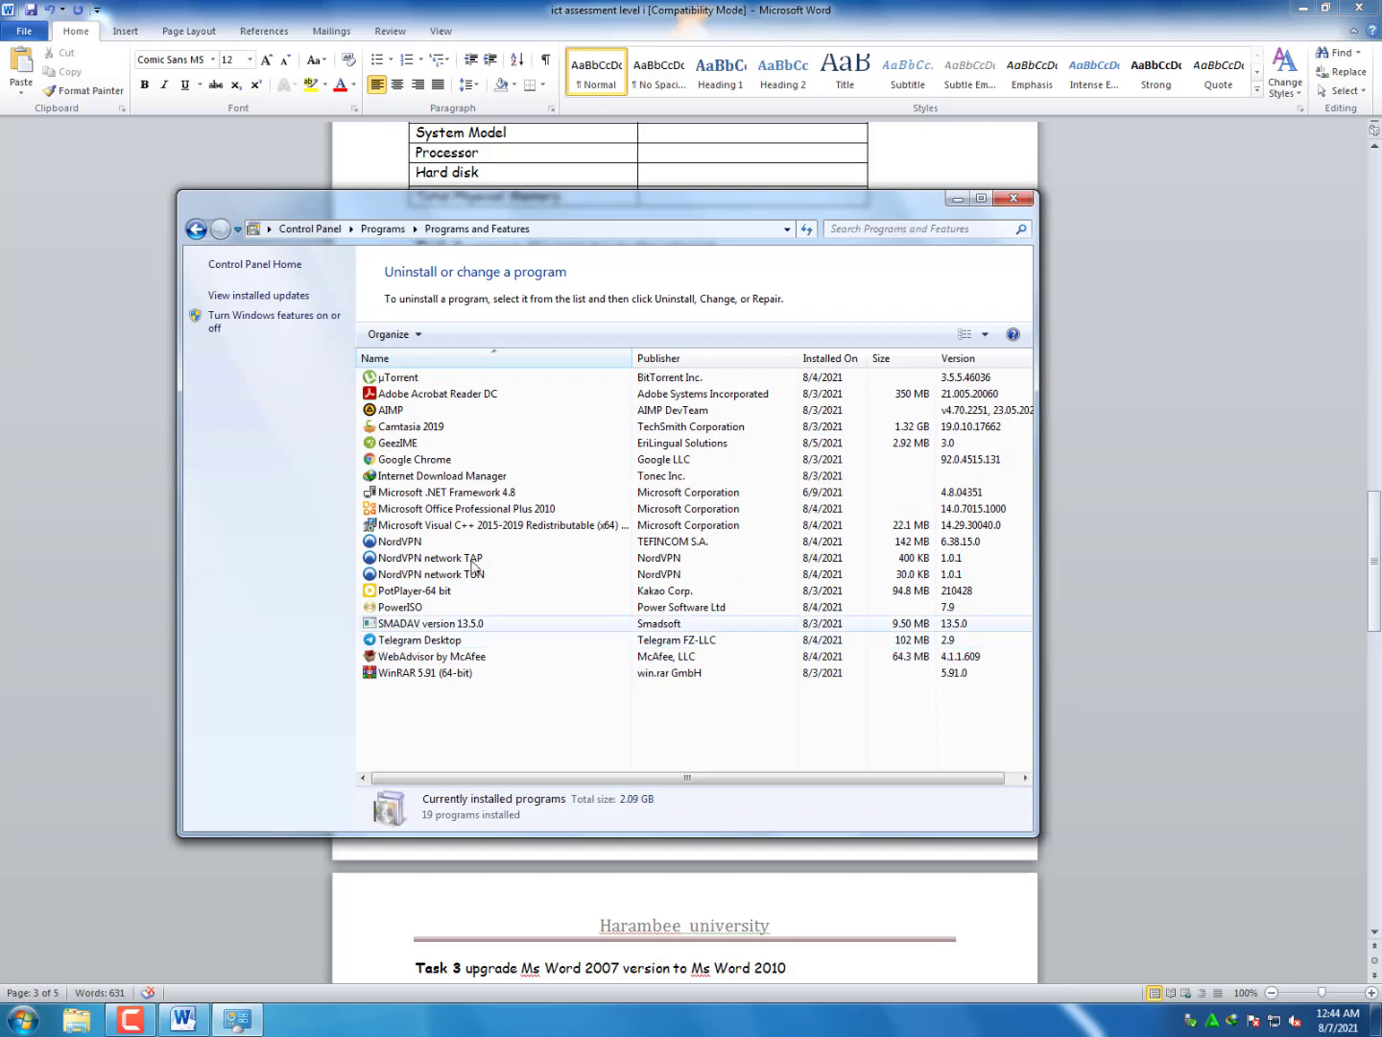
Uninstall Microsoft Office Professional Plus 2010 from the installed programs list and confirm its removal
left_click(491, 493)
left_click(505, 510)
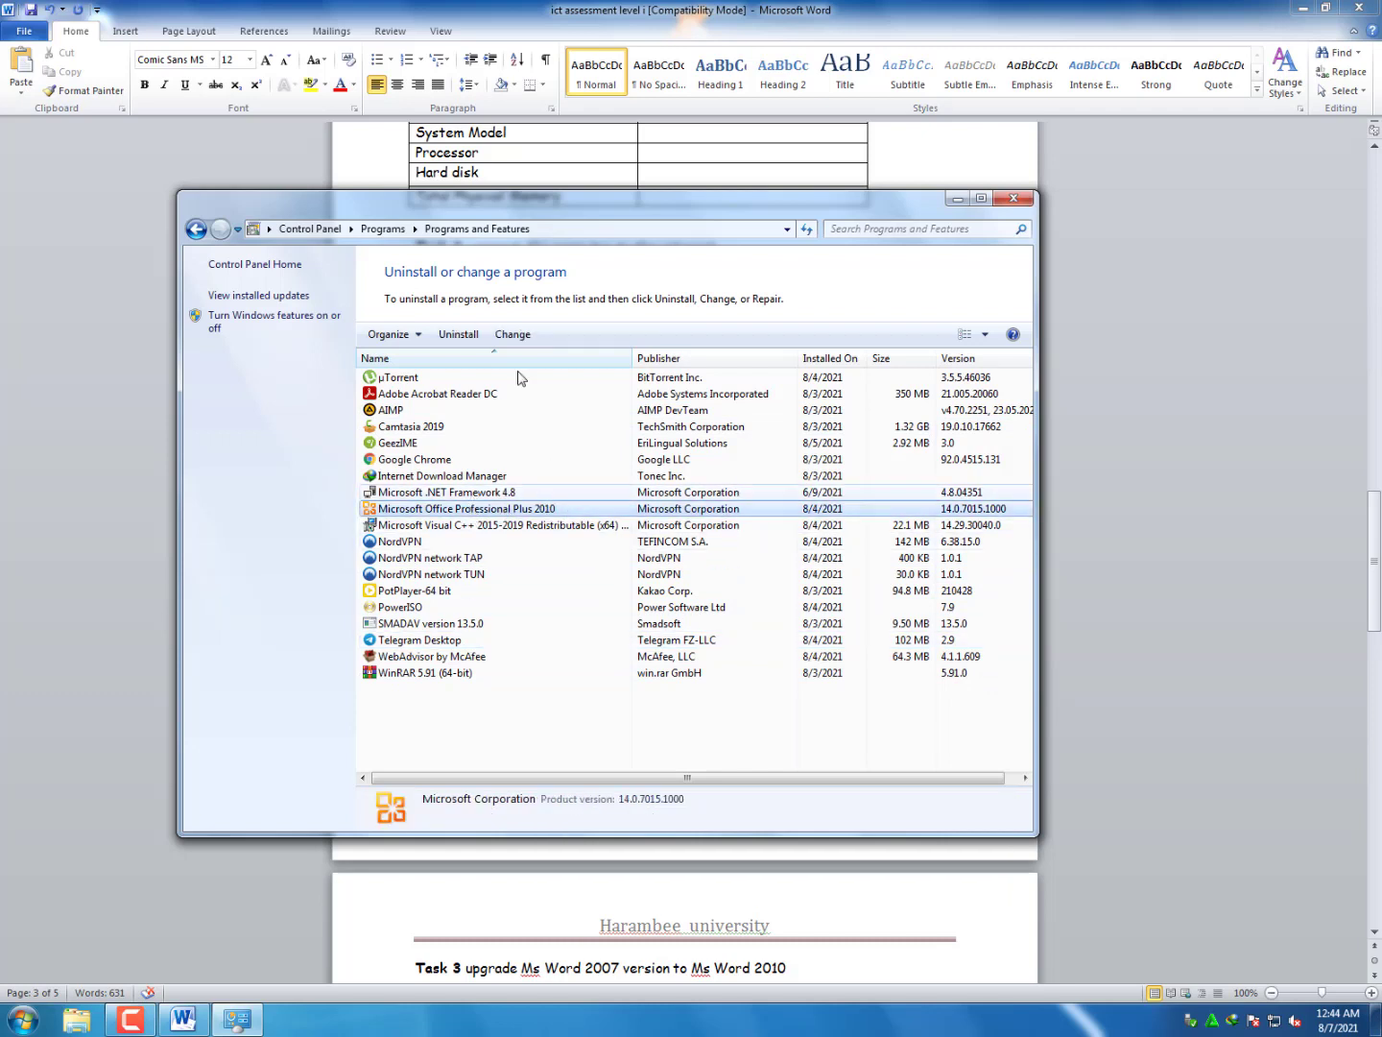
left_click(468, 334)
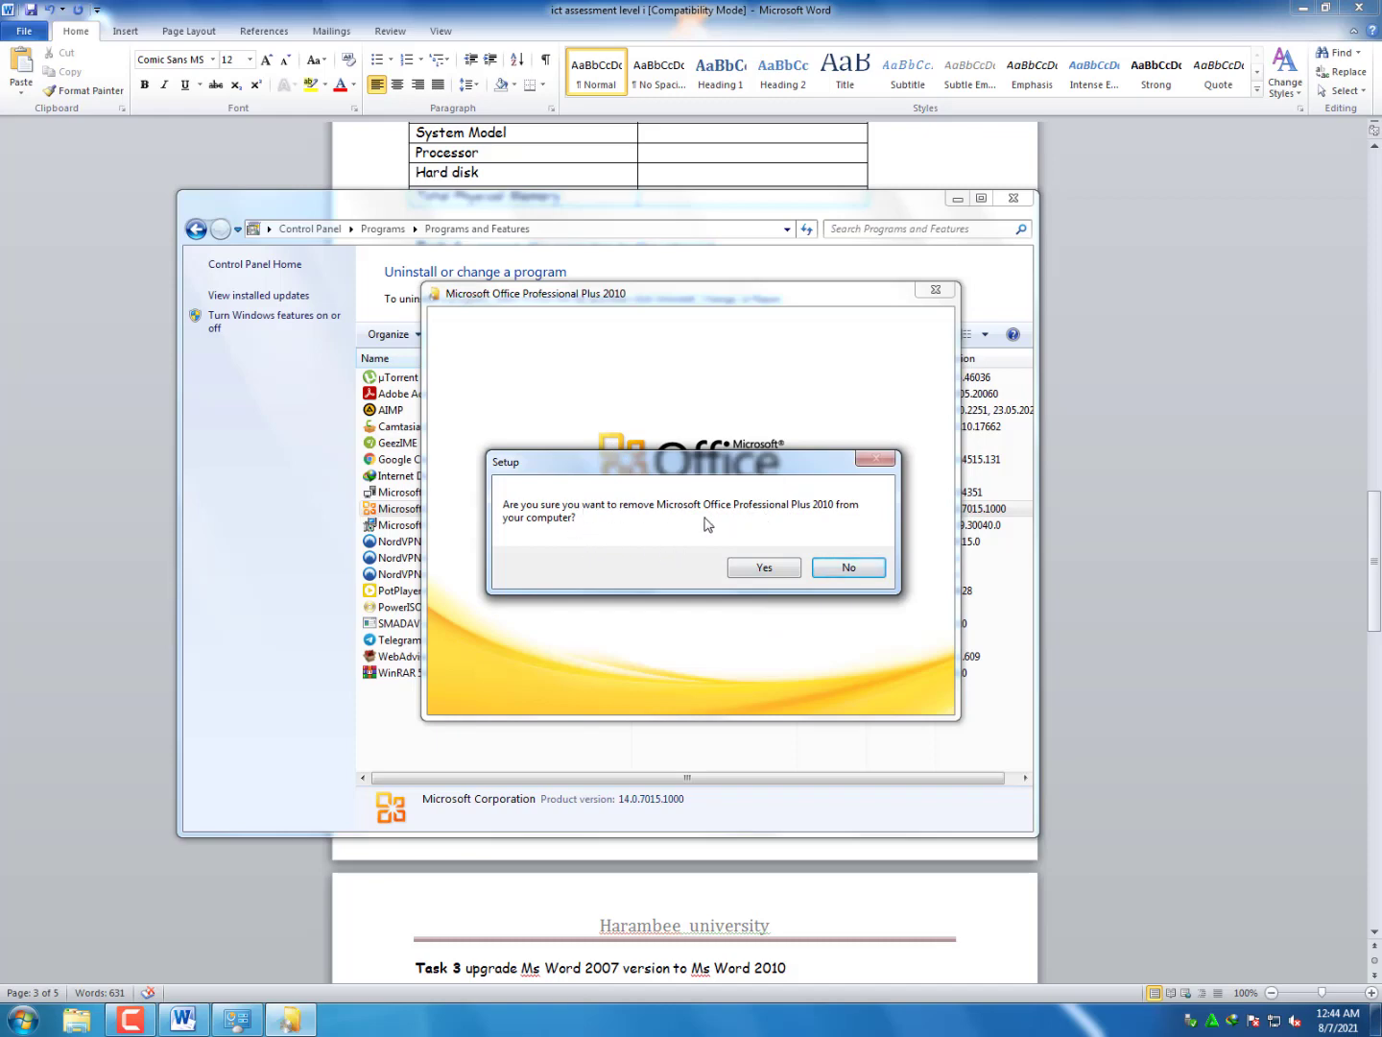
left_click(774, 566)
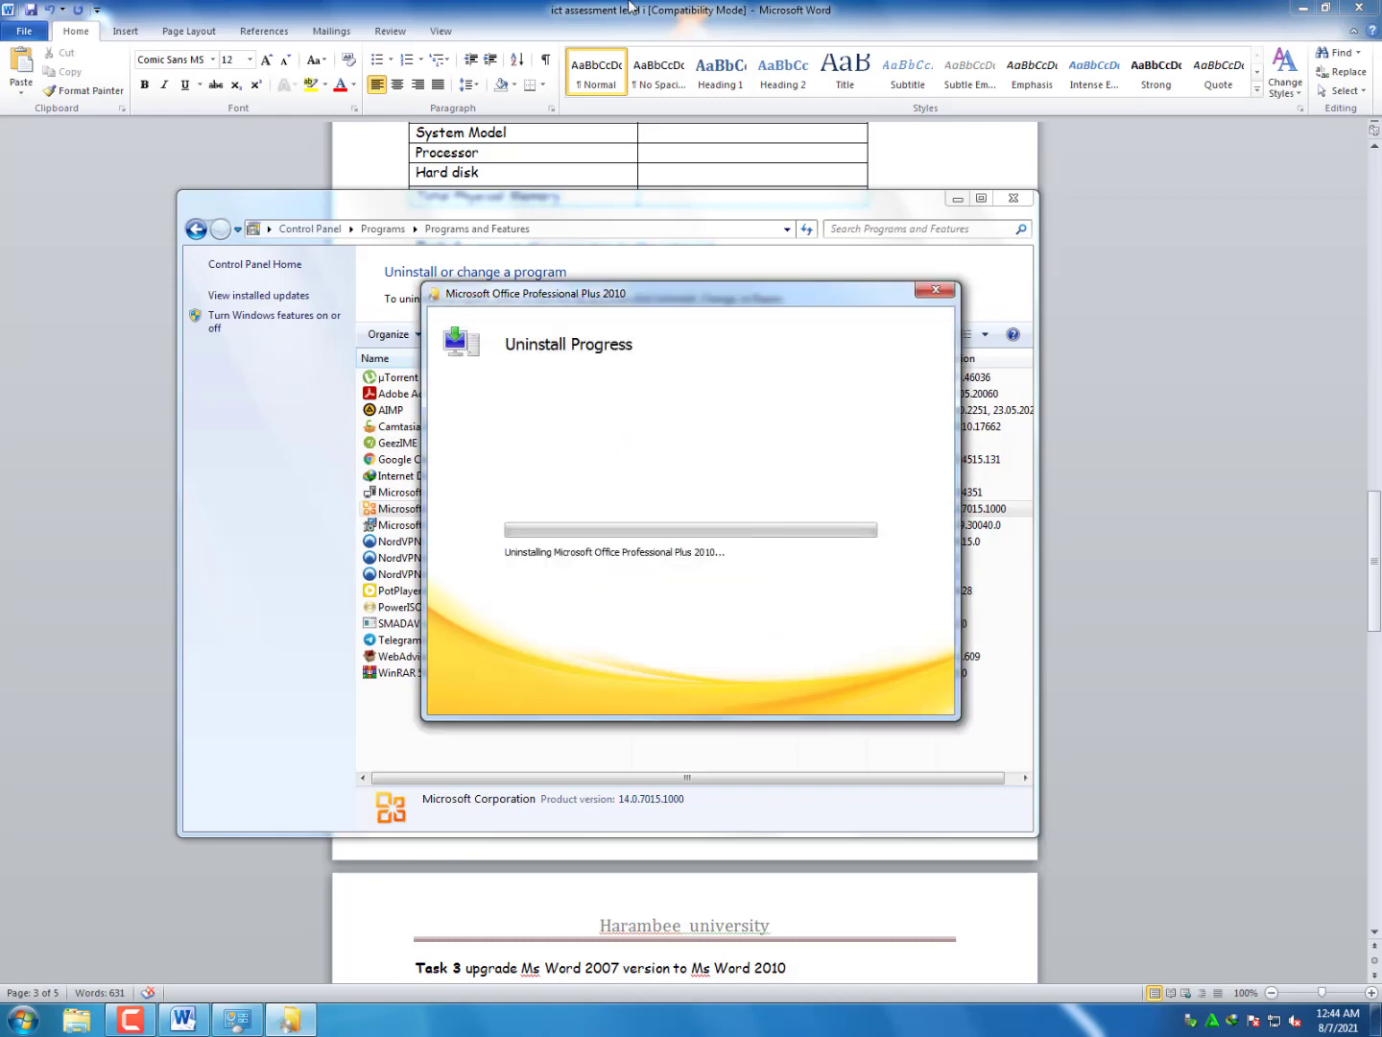
Close the "ict assessment level i" document in Word while the Office 2010 uninstall is running
left_click(601, 12)
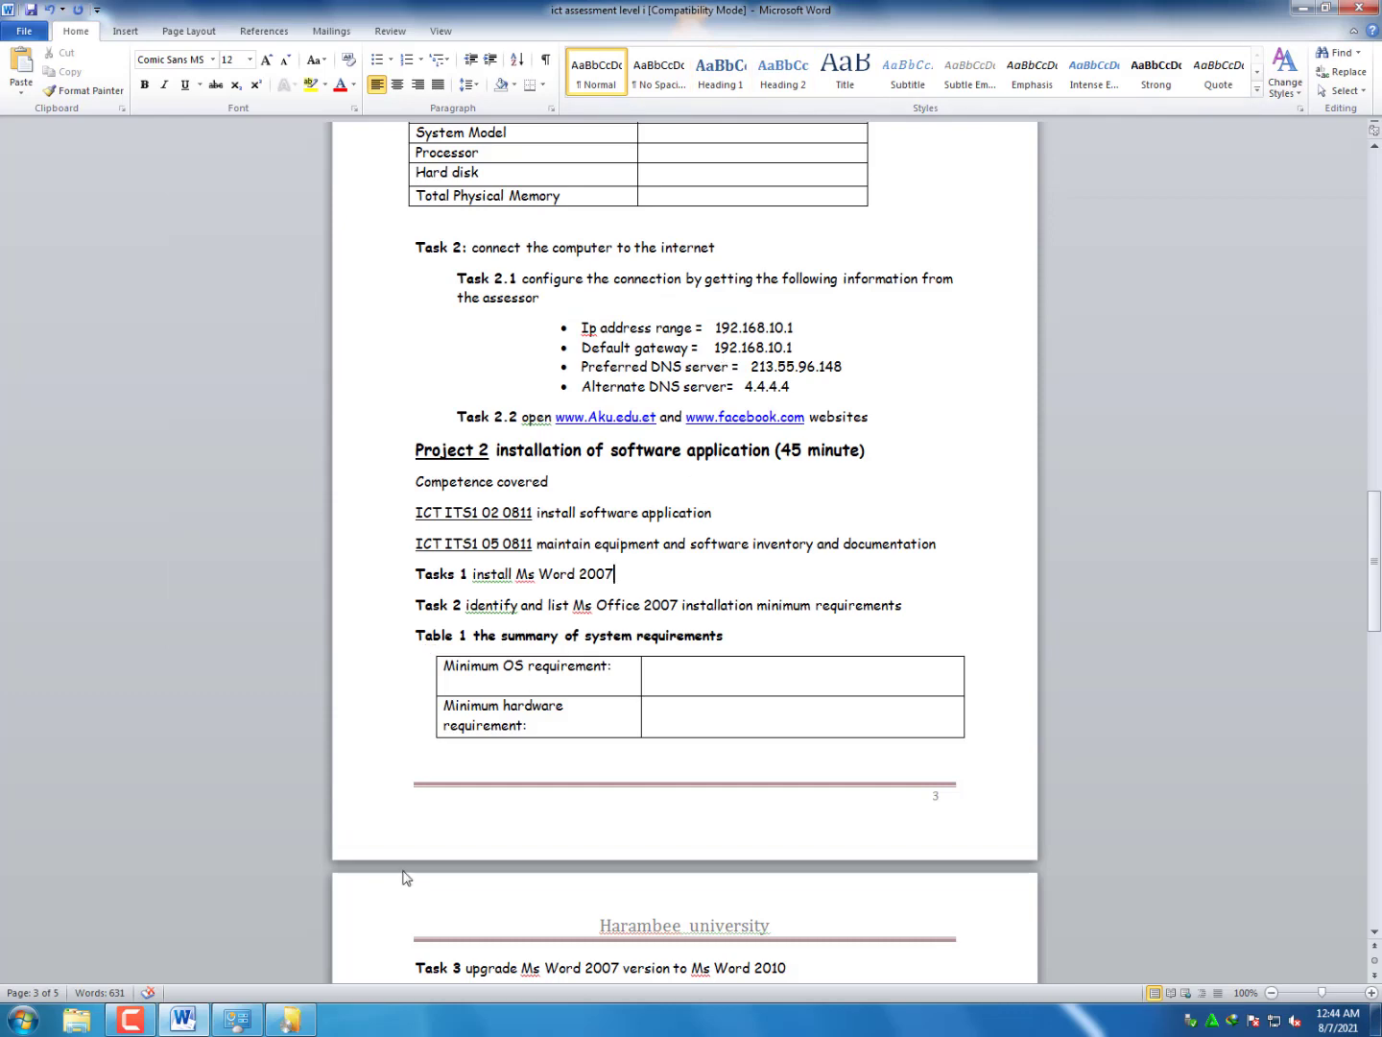
left_click(289, 1019)
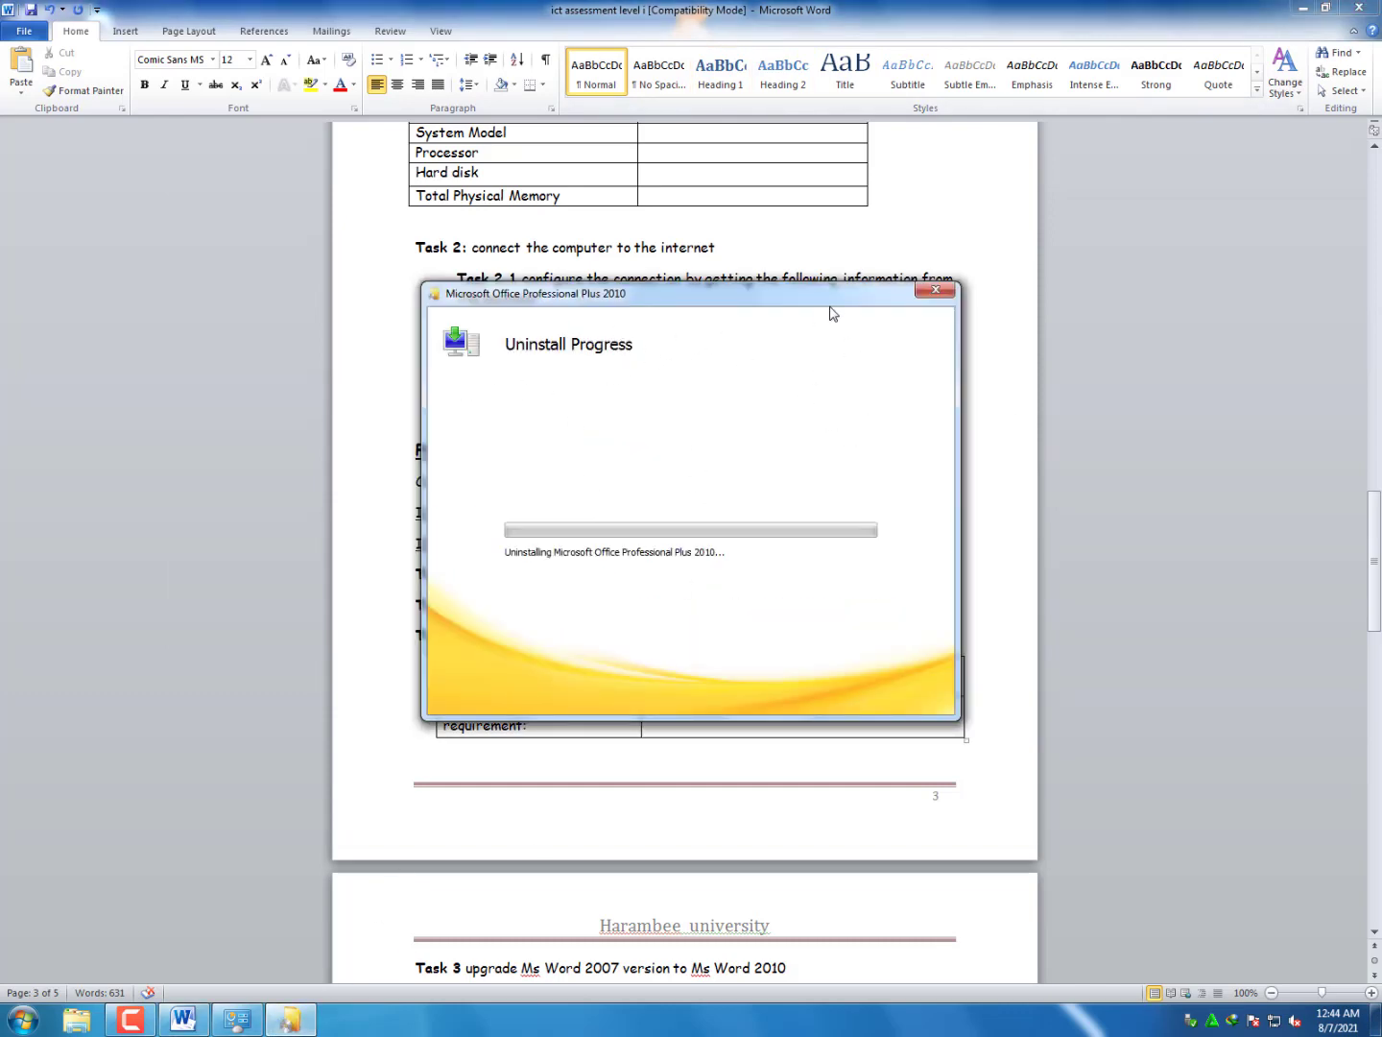
left_click(648, 4)
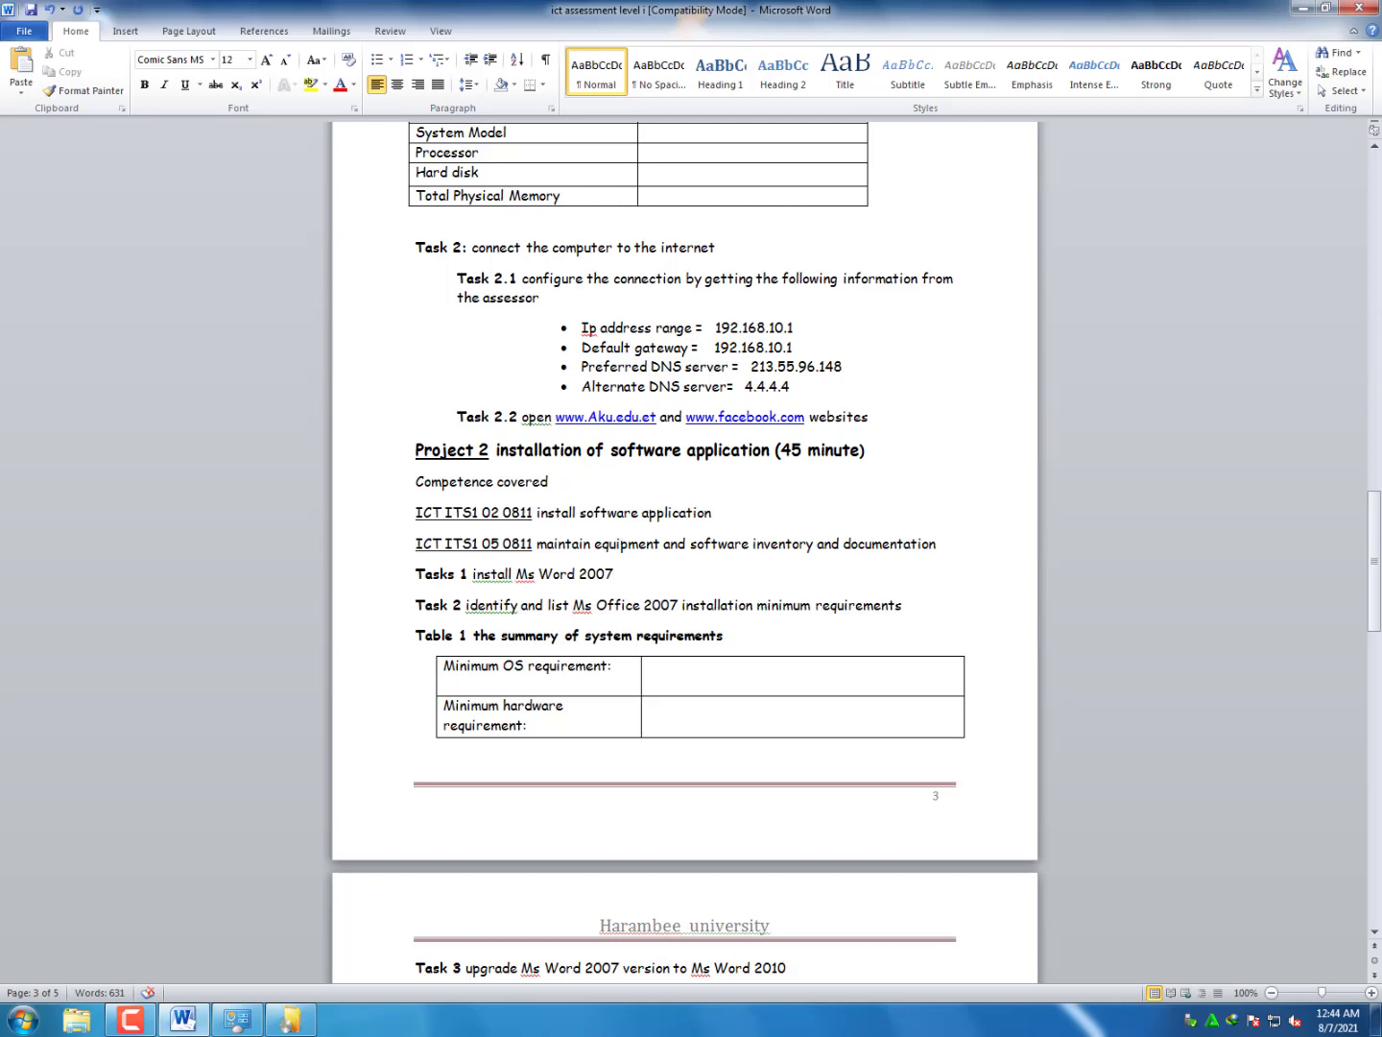
left_click(1359, 11)
left_click(688, 532)
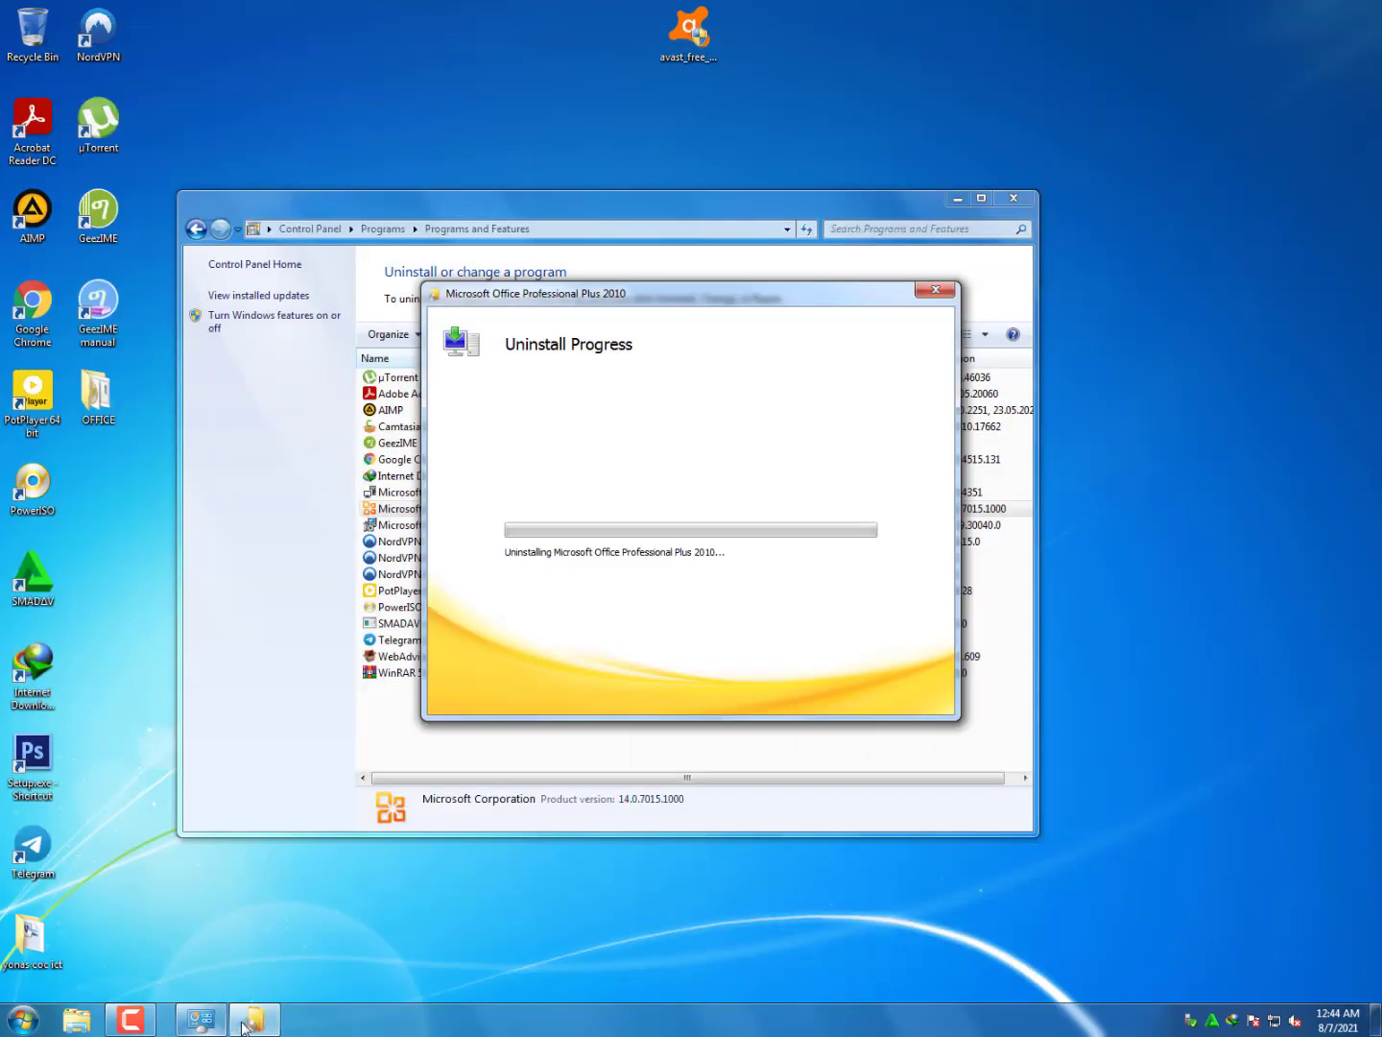
Open "ict assessment level i" from the desktop's coc ict folder with WordPad and maximize its window
double_click(14, 943)
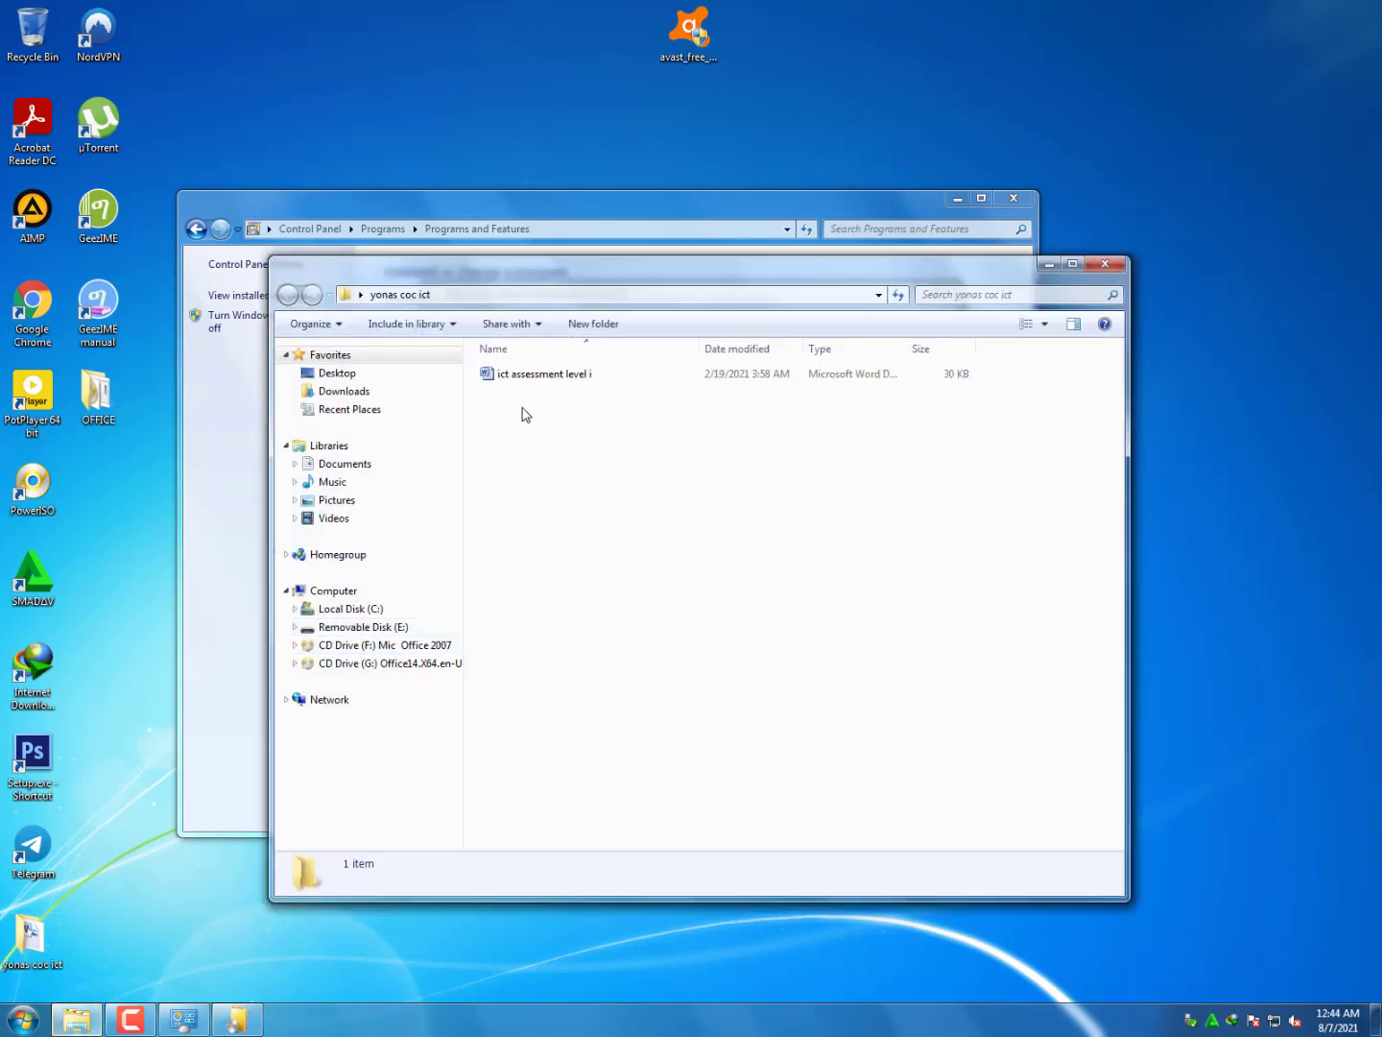
right_click(542, 380)
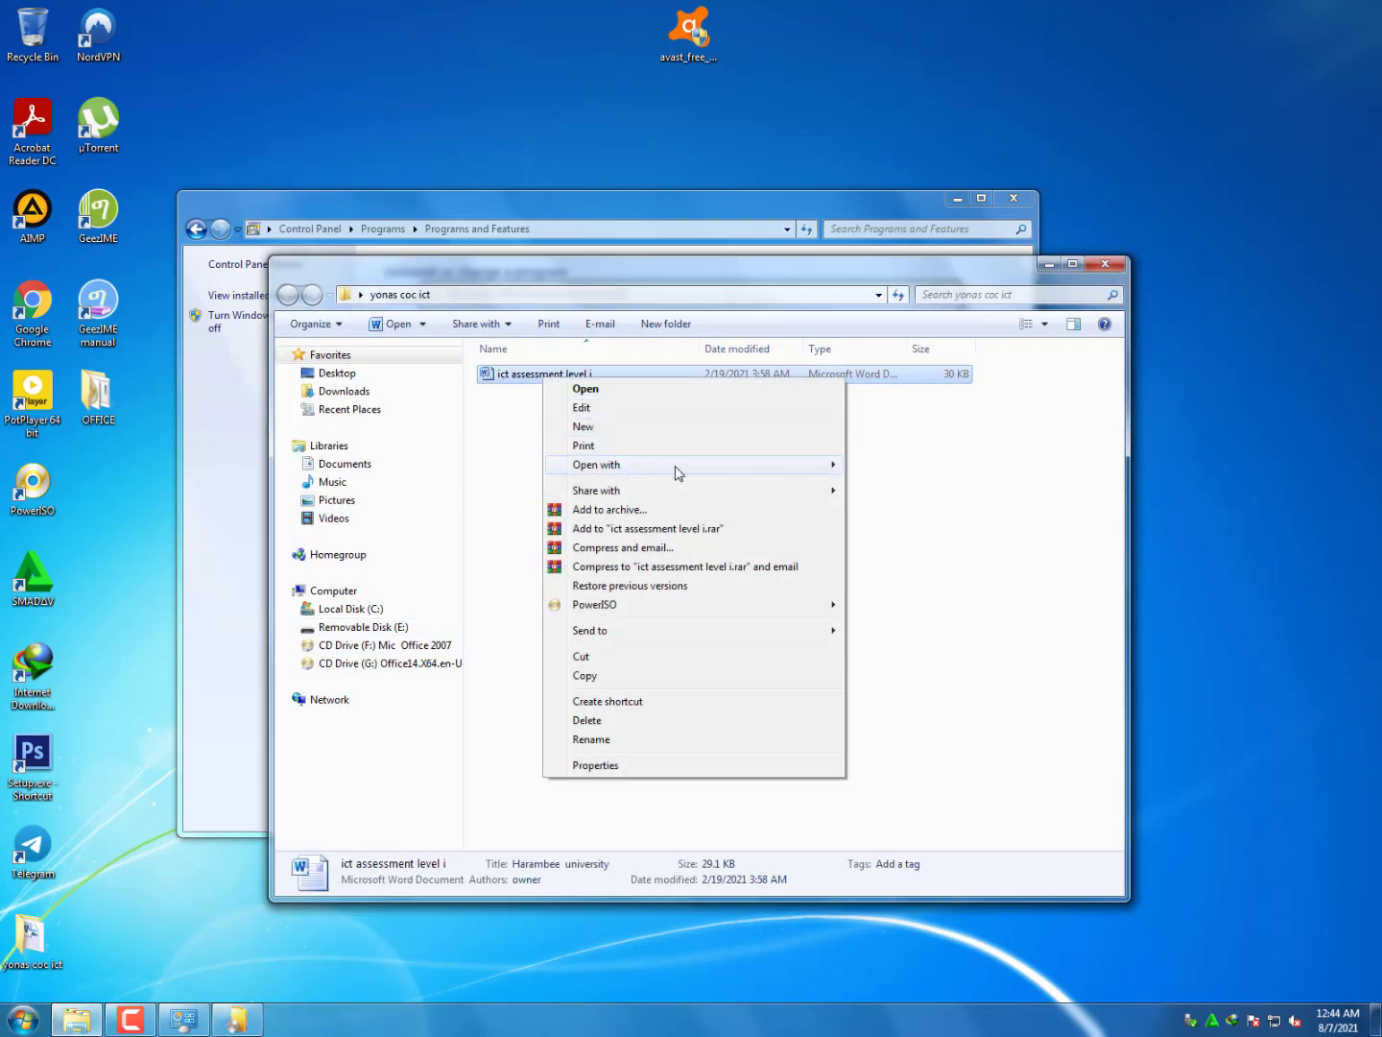
mouse_move(804, 472)
left_click(883, 484)
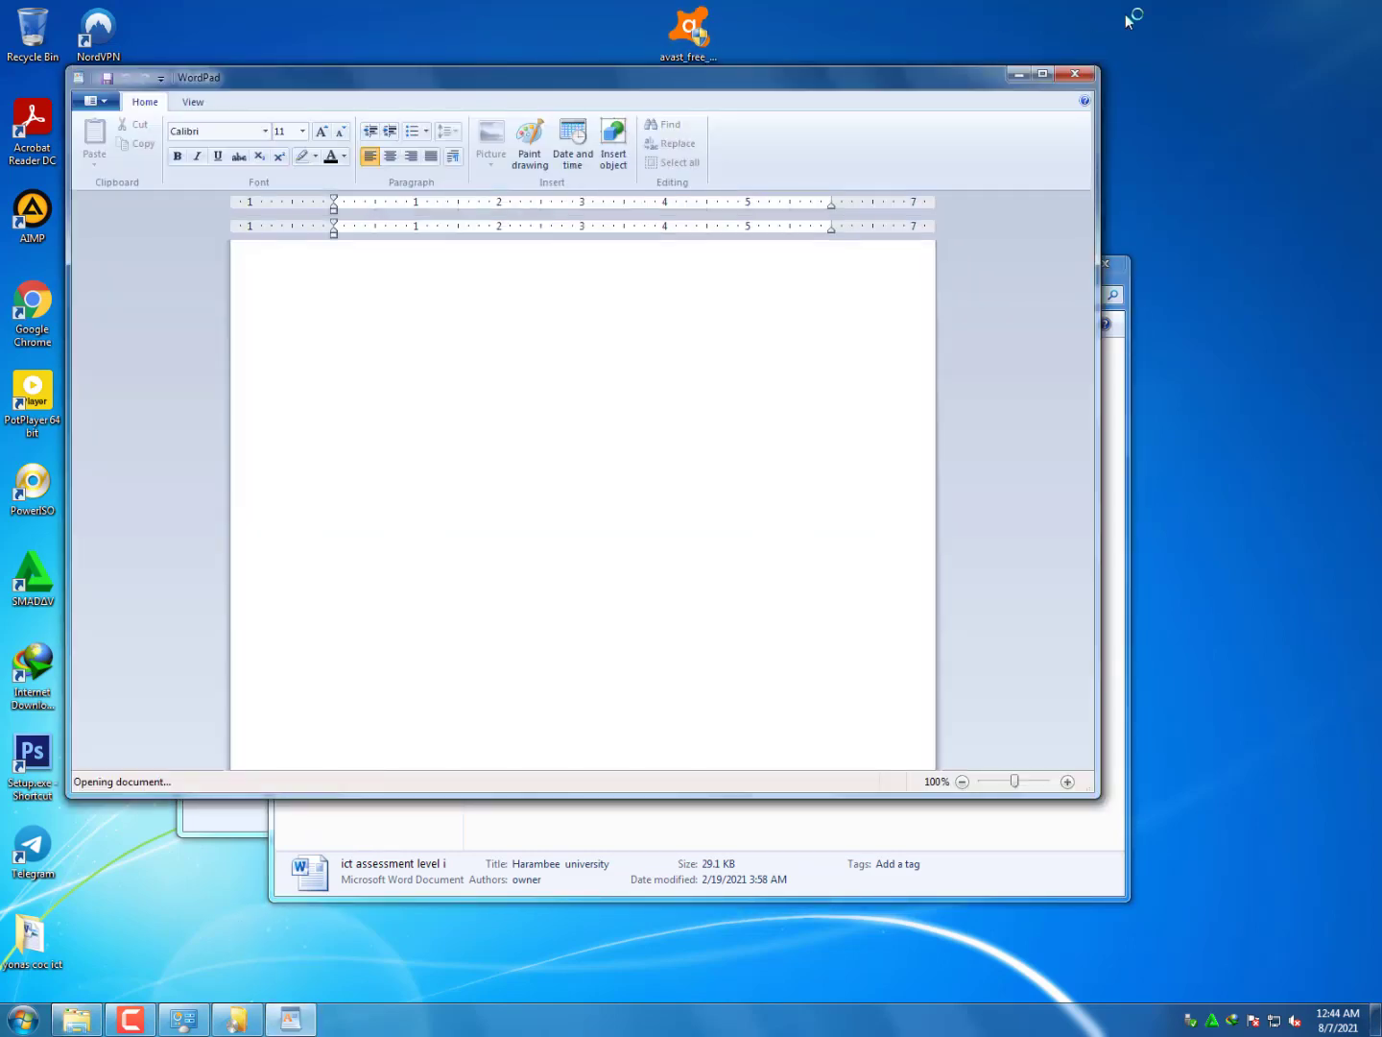
left_click(1043, 73)
Look through the assessment document for the Project 2 software installation tasks
scroll(865, 368, "down", 6)
scroll(865, 368, "down", 20)
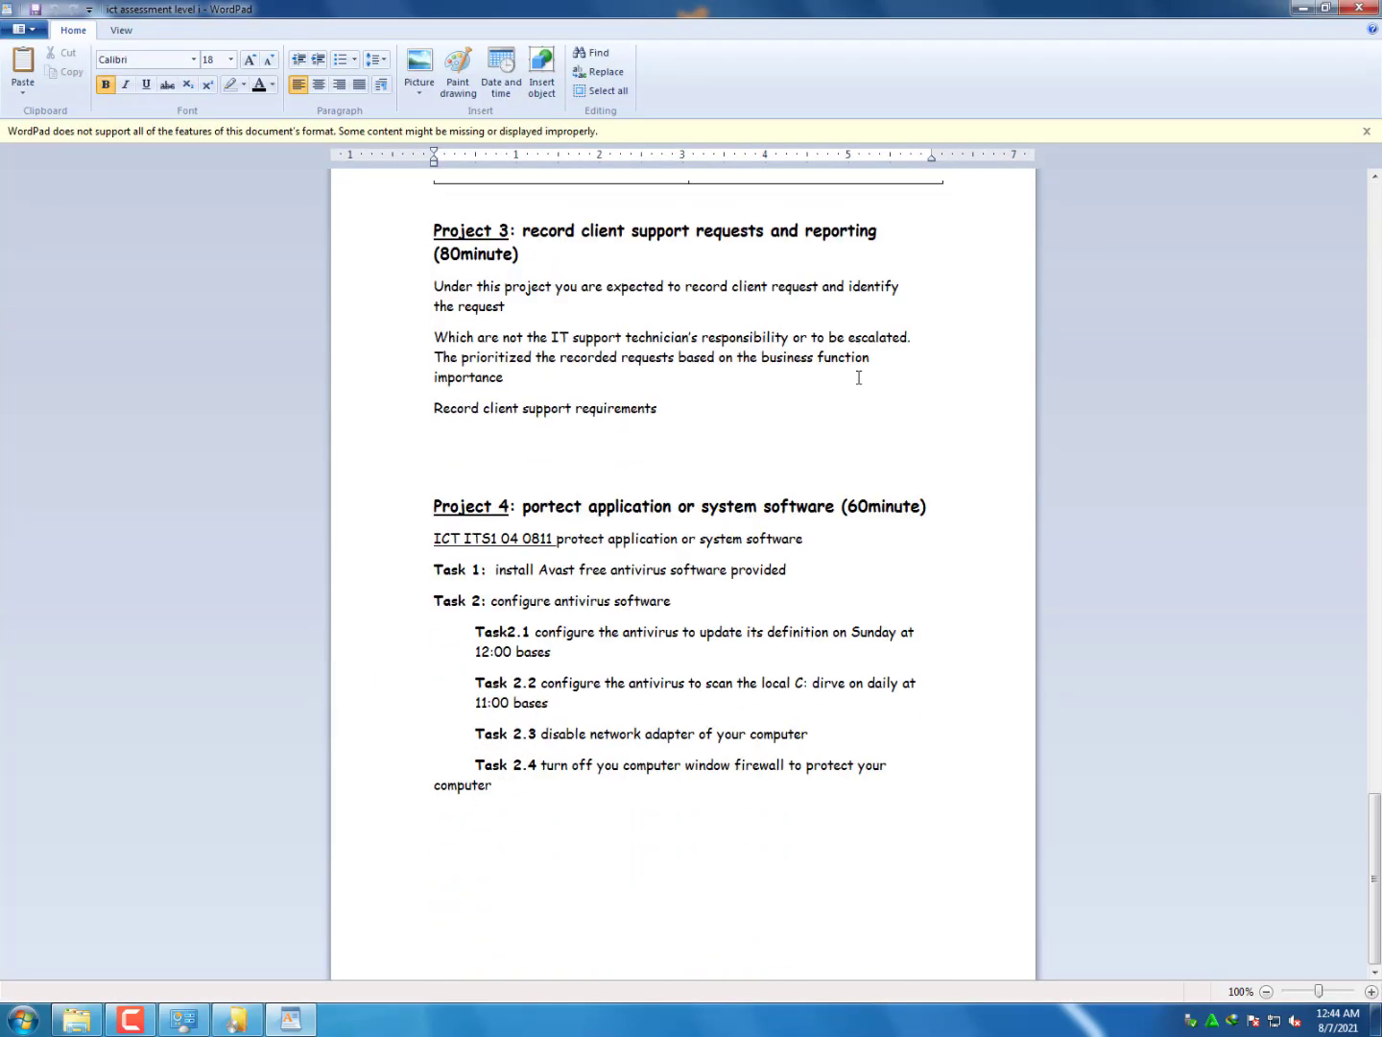
scroll(860, 377, "up", 10)
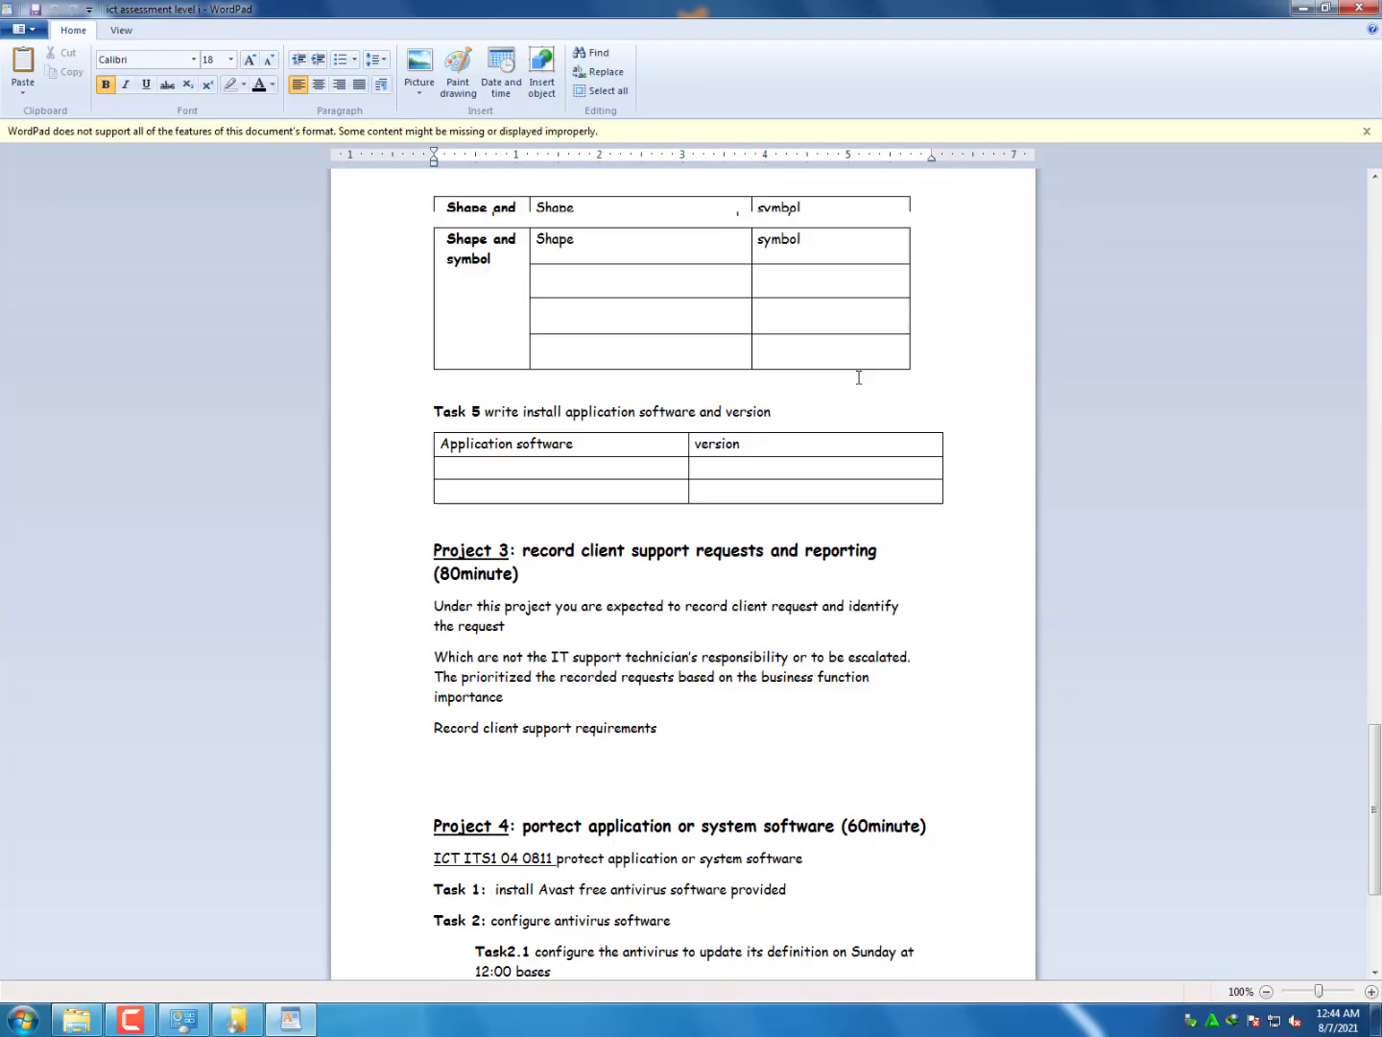
scroll(859, 378, "down", 10)
scroll(486, 882, "up", 18)
left_click(486, 882)
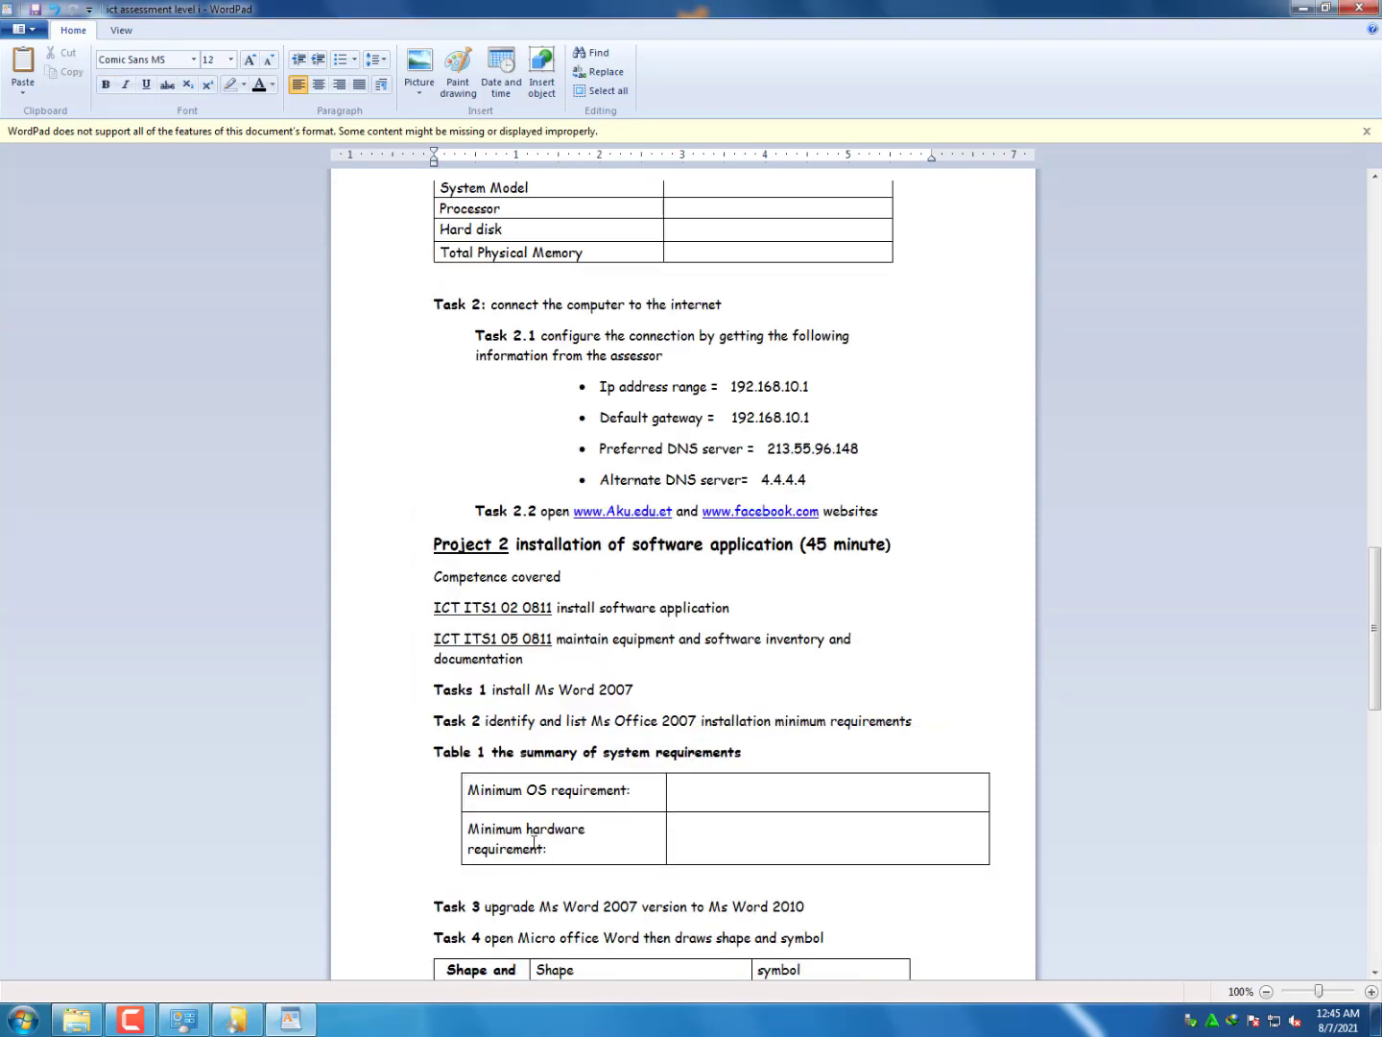
Check the Office 2010 uninstall progress and highlight the "Tasks 1 install Ms Word 2007" line in the document
left_click(238, 1020)
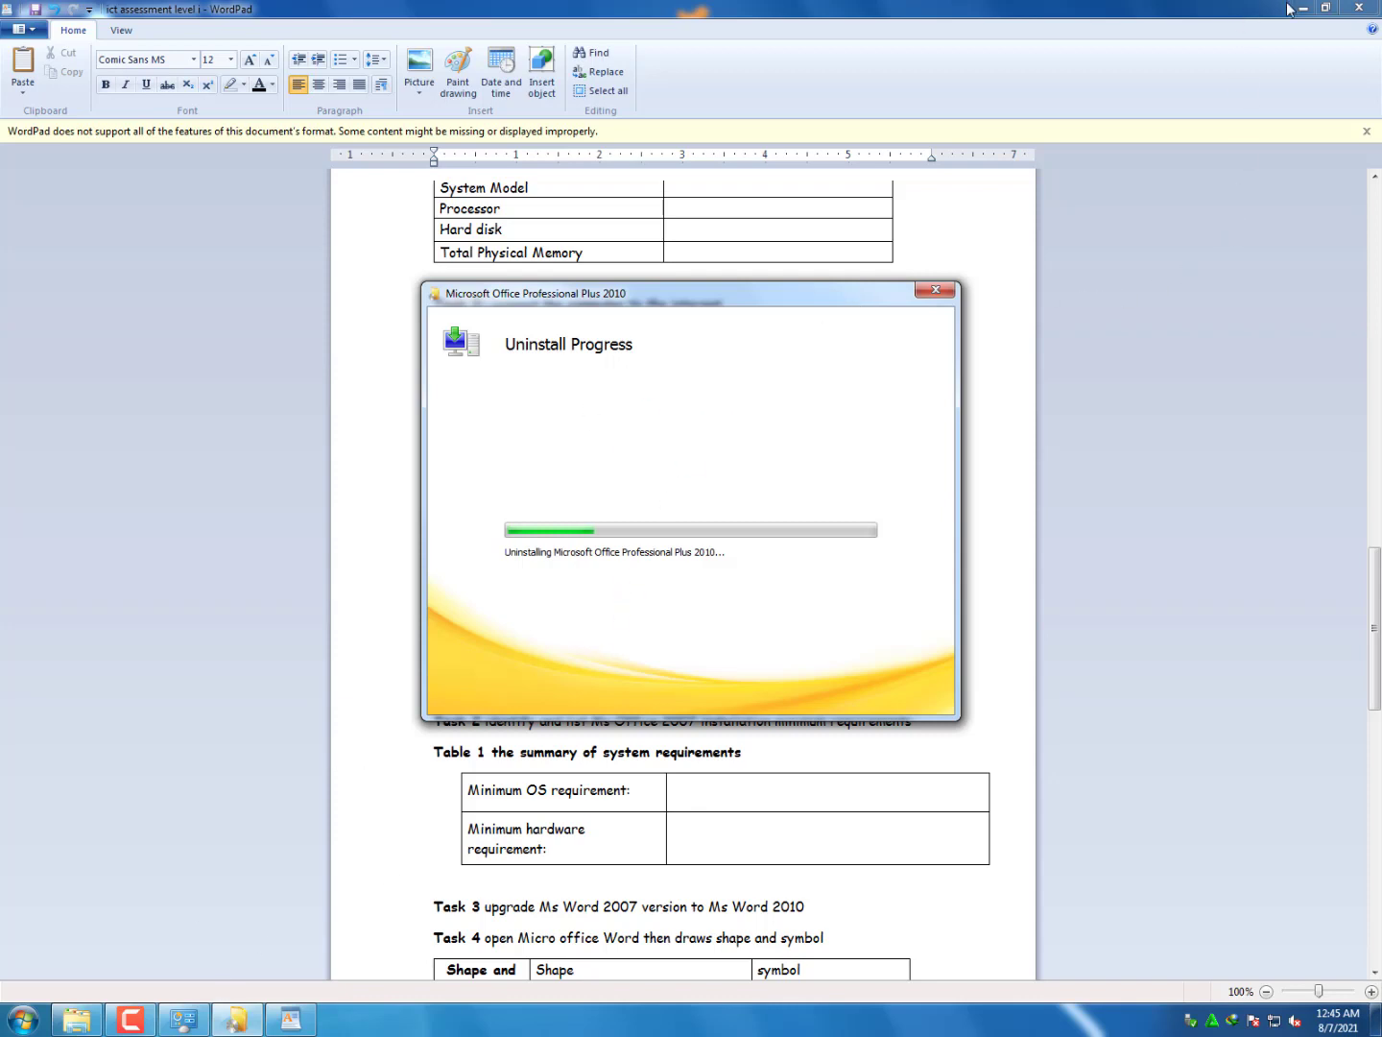
left_click(1263, 202)
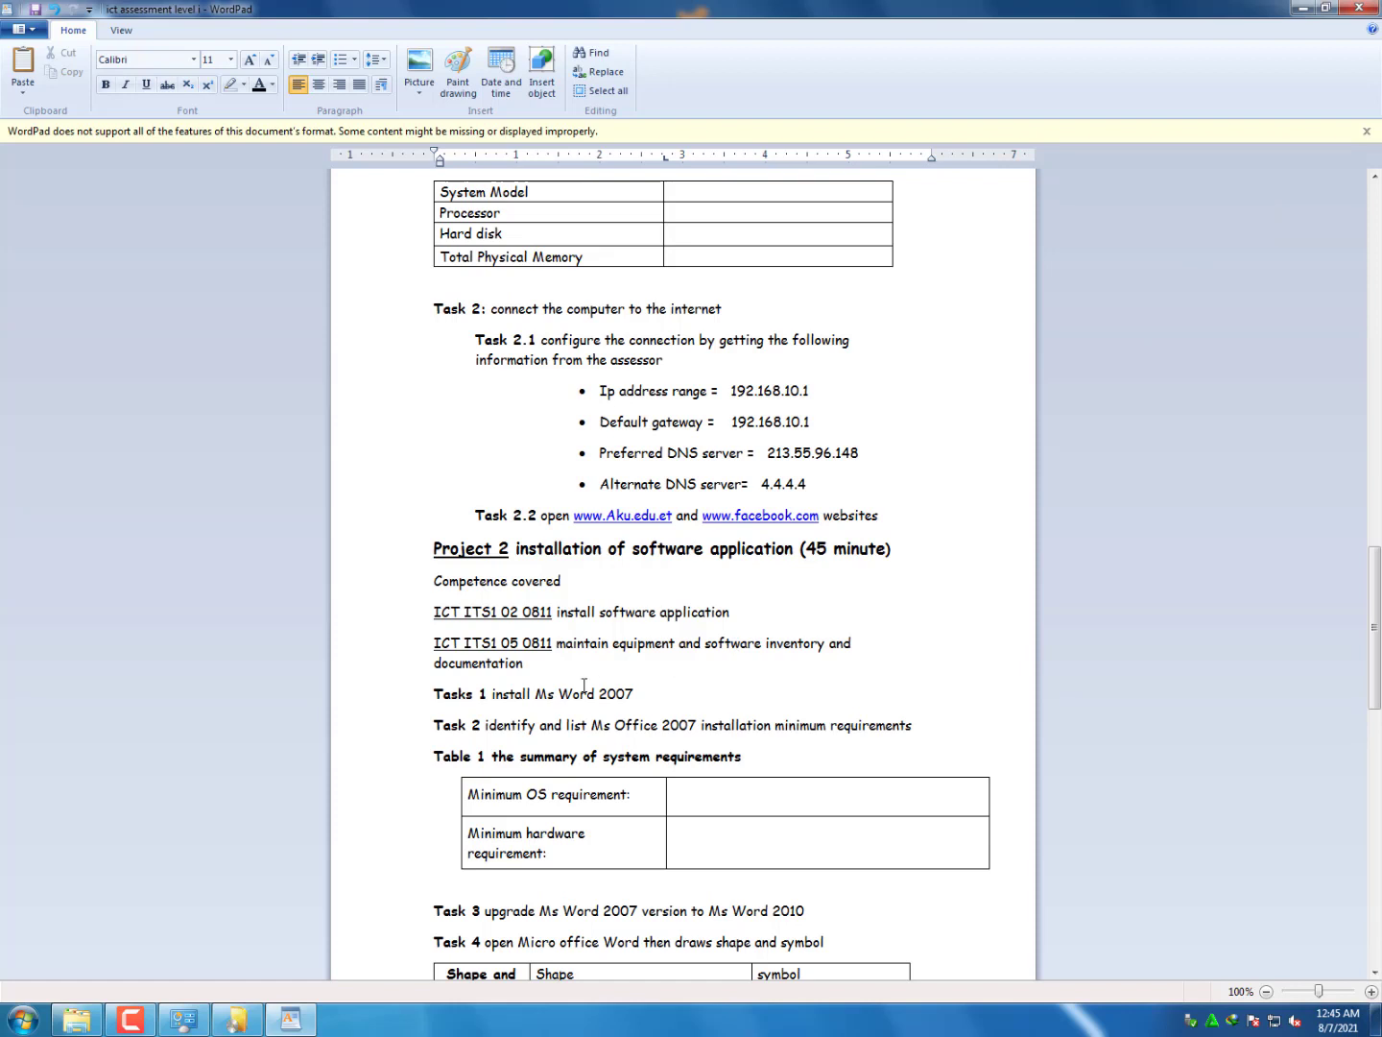
scroll(585, 689, "down", 1)
left_click_drag(669, 626, 444, 624)
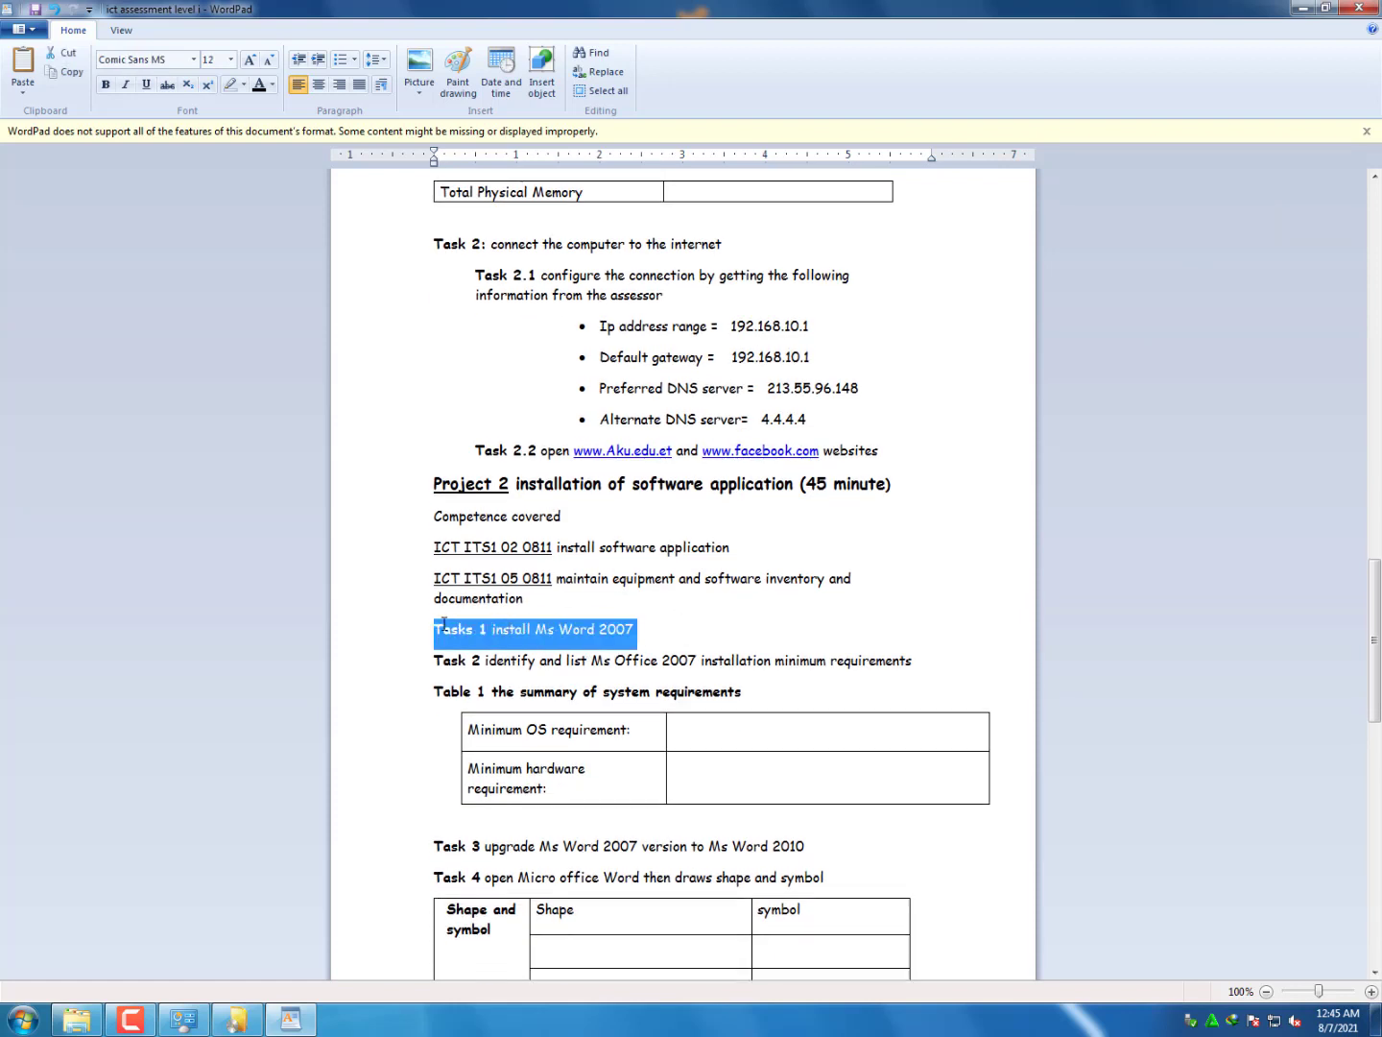
Move the Office 2010 uninstall progress window clear of the task text and minimize the Programs and Features window
left_click(285, 1012)
left_click_drag(633, 298, 1027, 247)
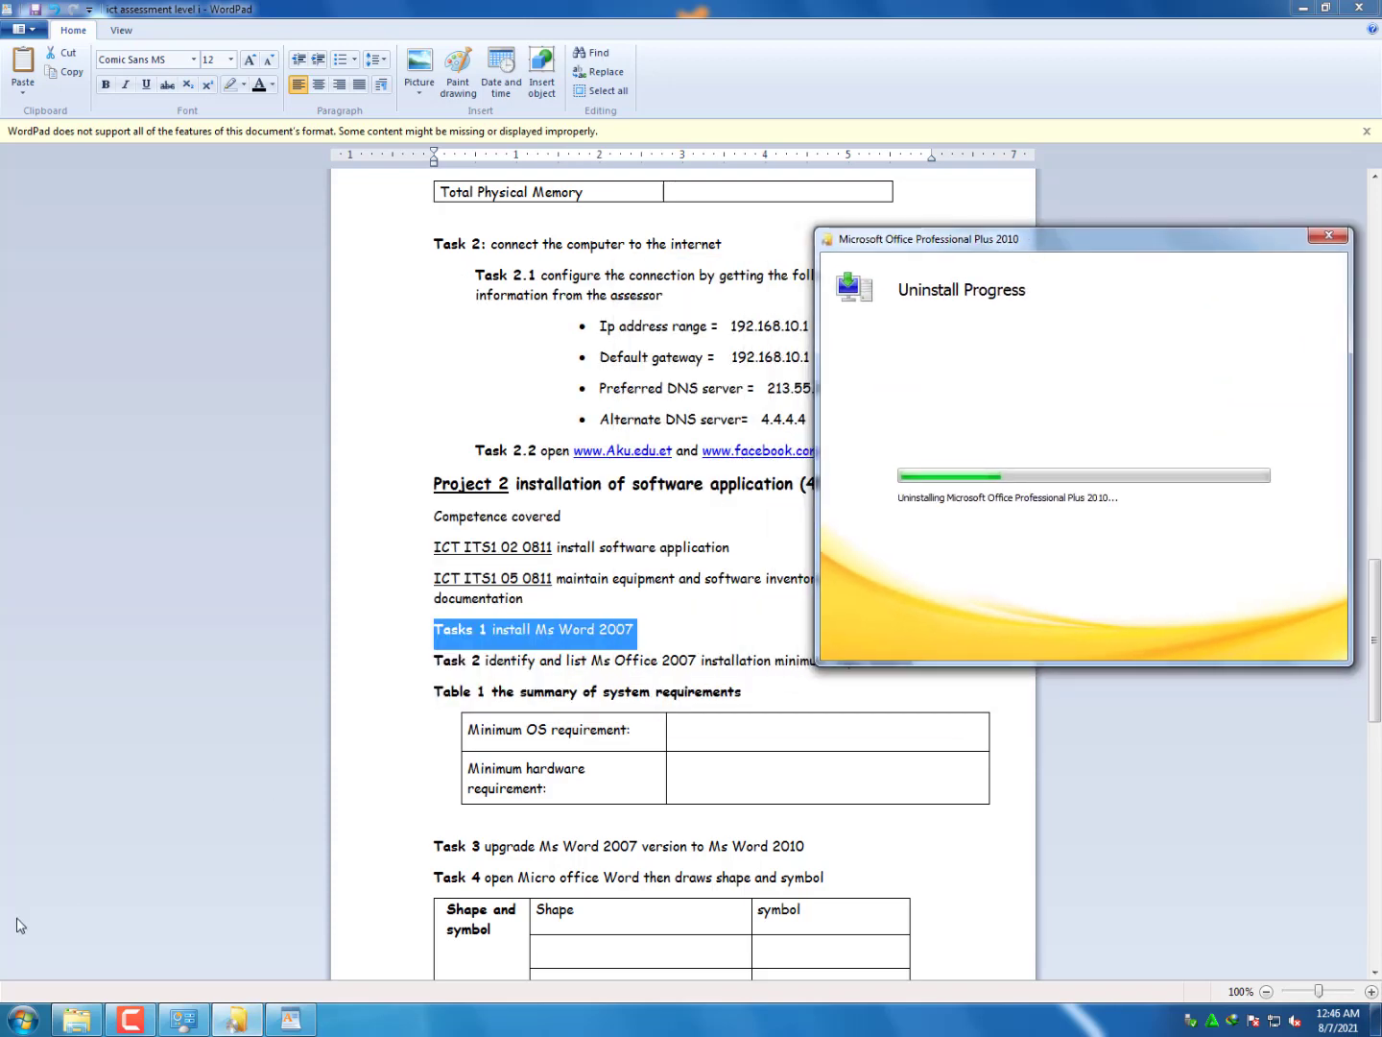
left_click(184, 1018)
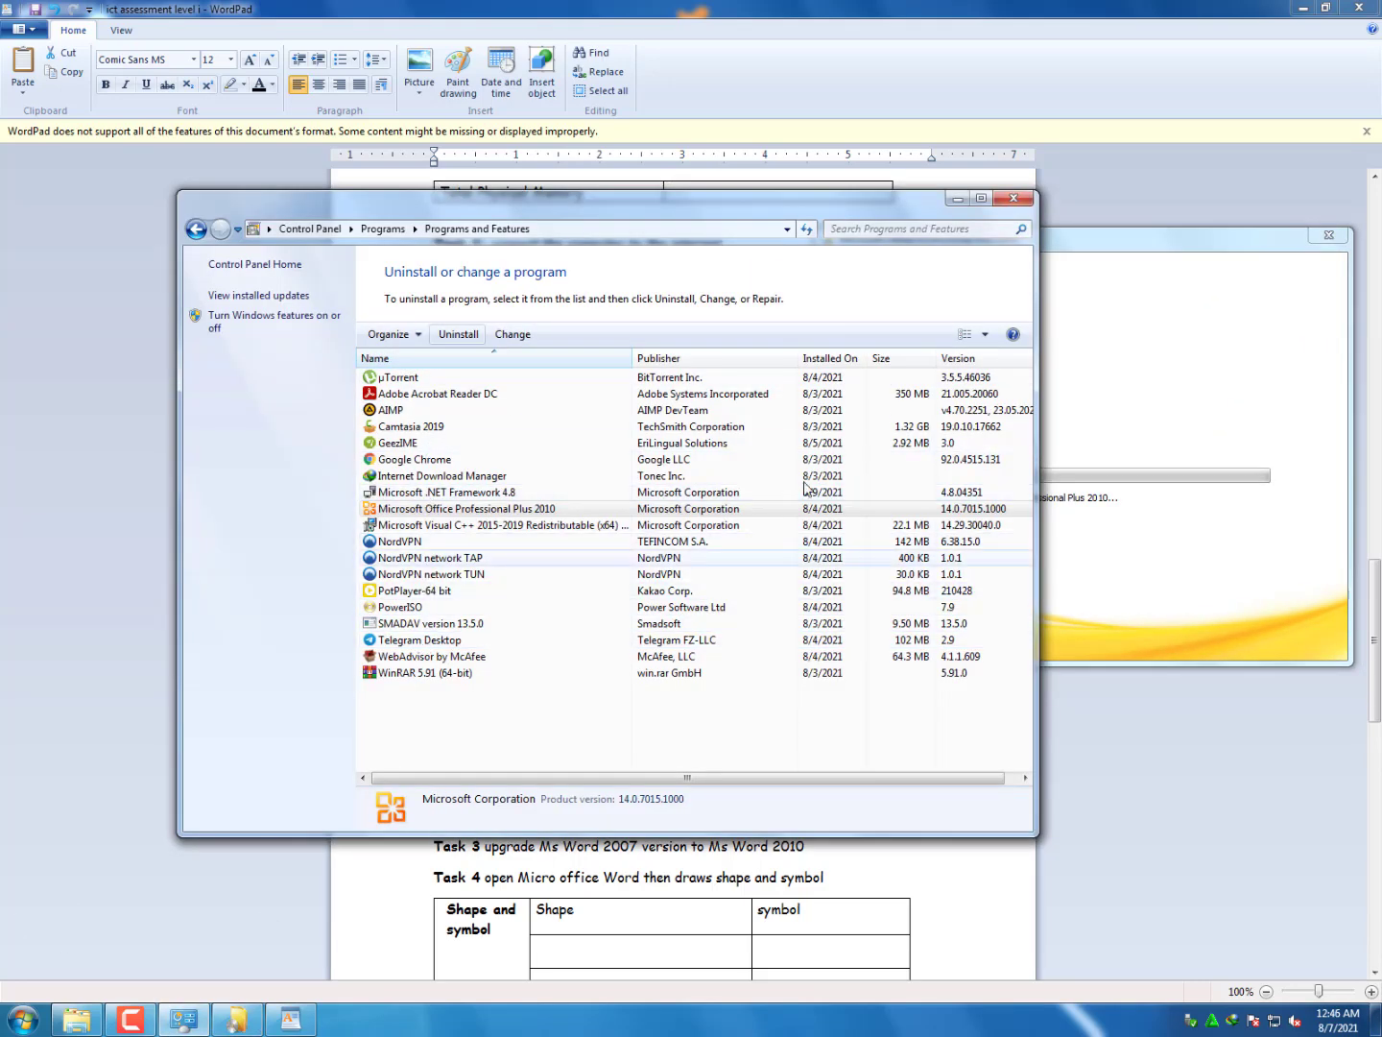
left_click(956, 199)
left_click_drag(1121, 260, 1194, 691)
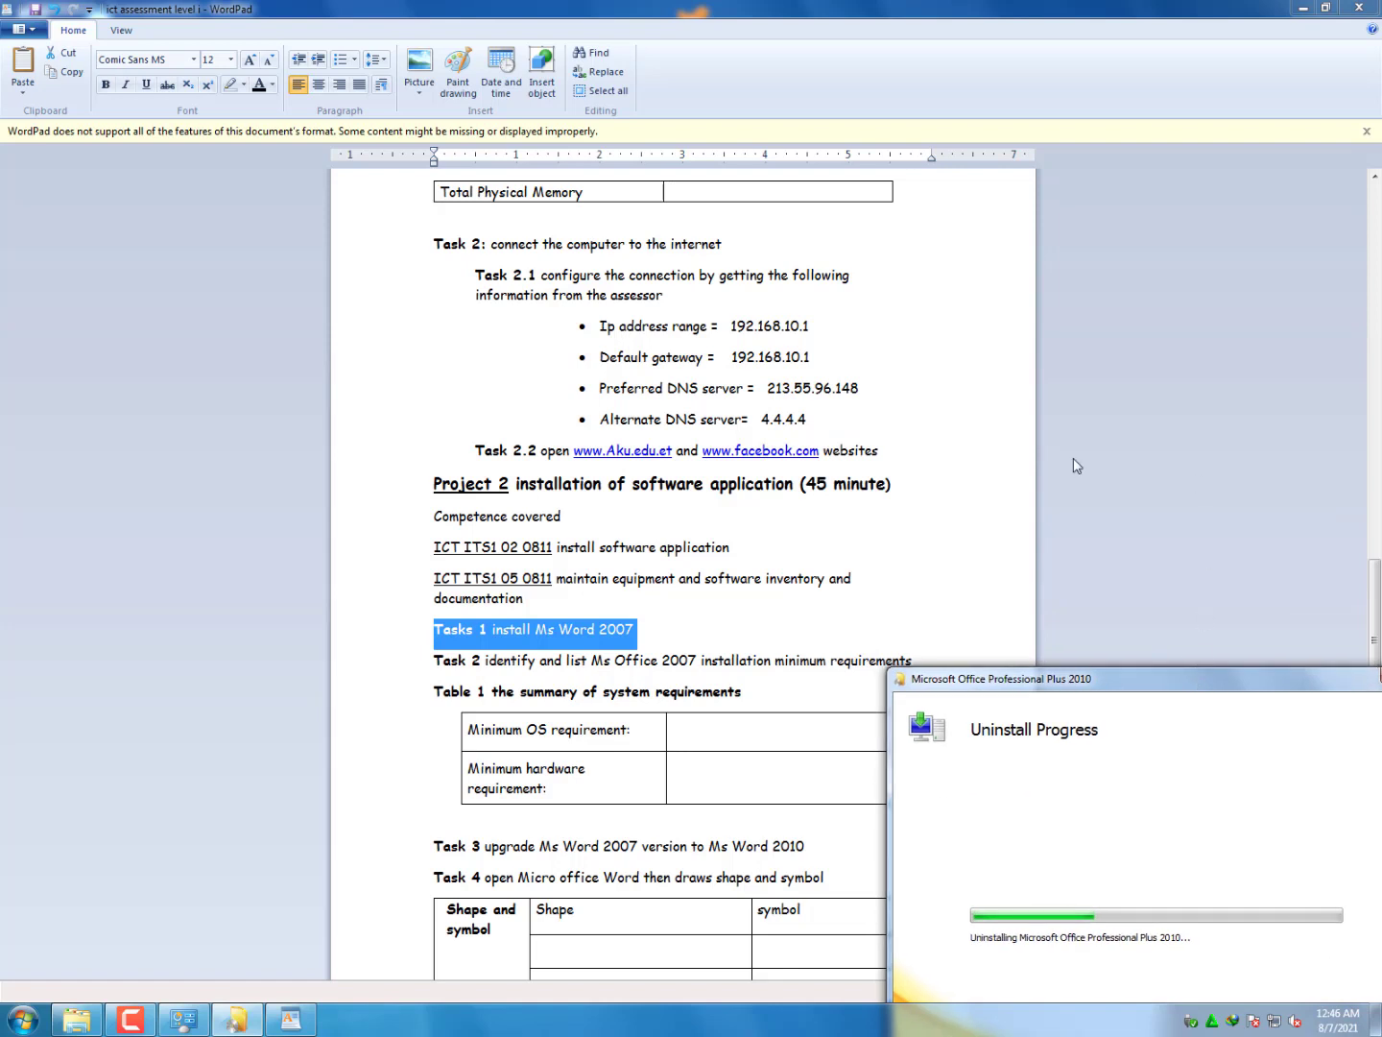
Highlight the Task 1 and Task 2 lines of Project 2 and place the cursor in the system requirements table
left_click(592, 637)
left_click(650, 631)
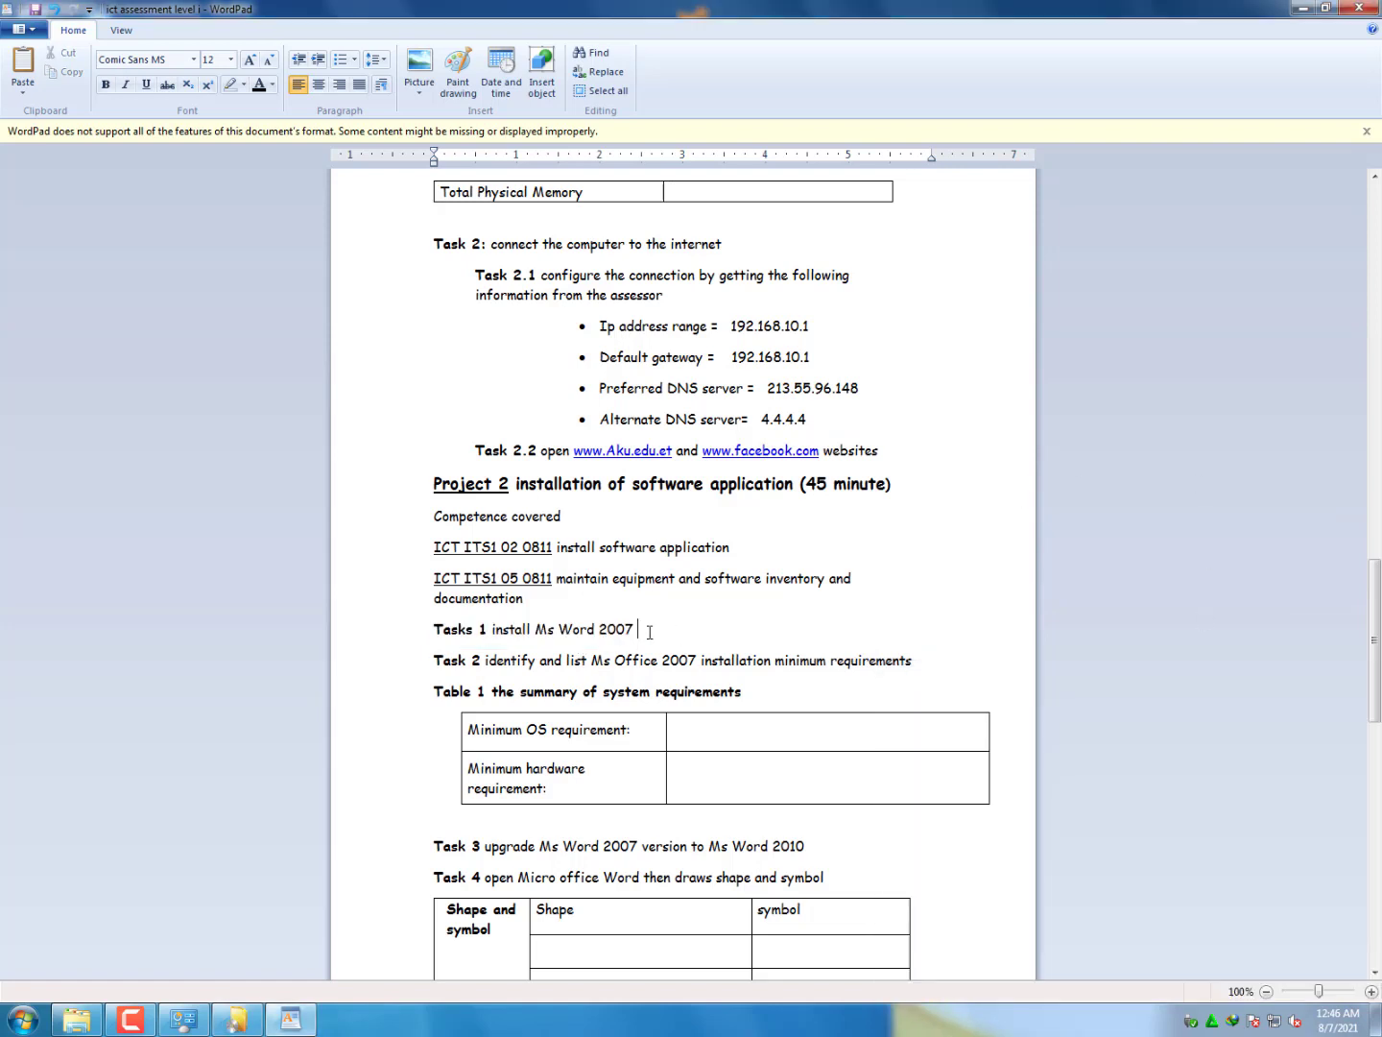
left_click_drag(638, 630, 444, 626)
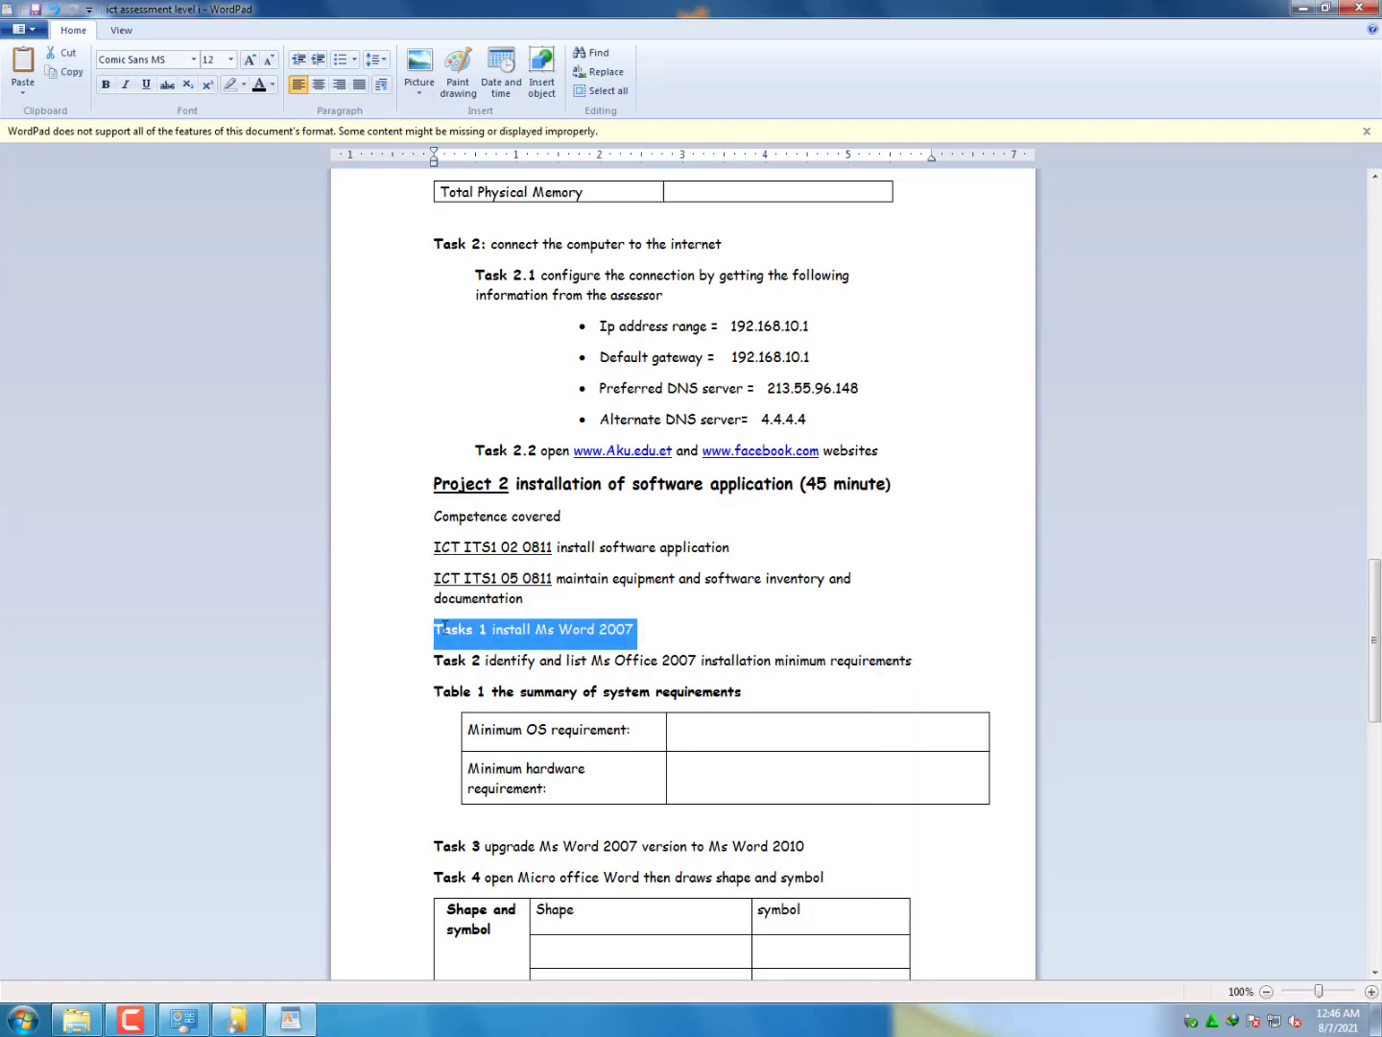
left_click_drag(932, 660, 437, 659)
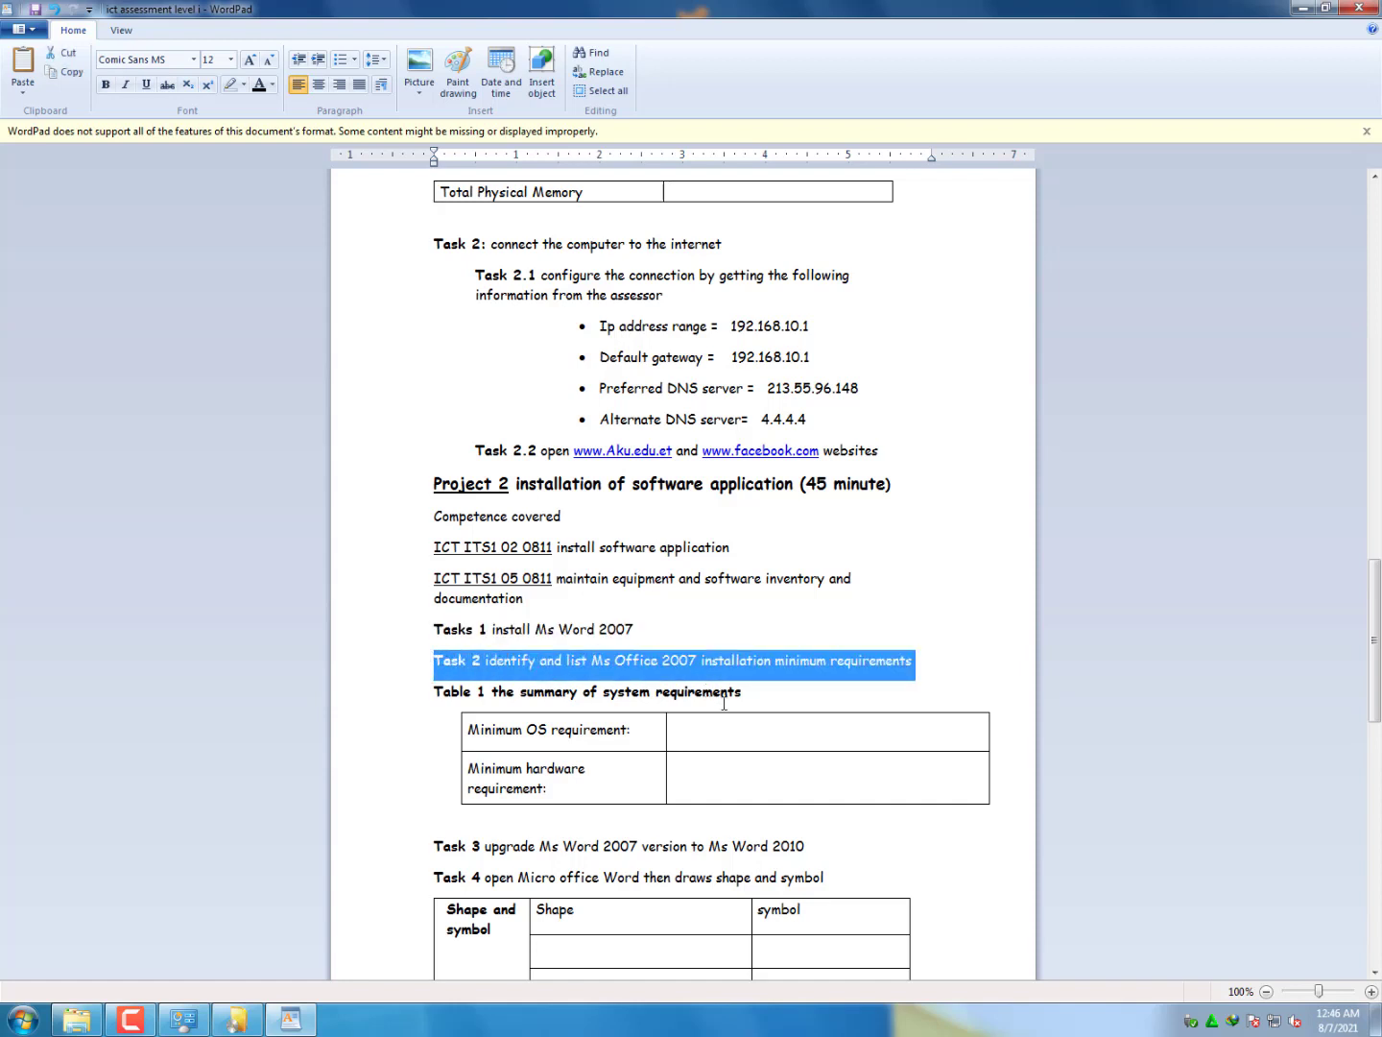
left_click(675, 730)
left_click_drag(676, 729, 700, 768)
left_click(693, 768)
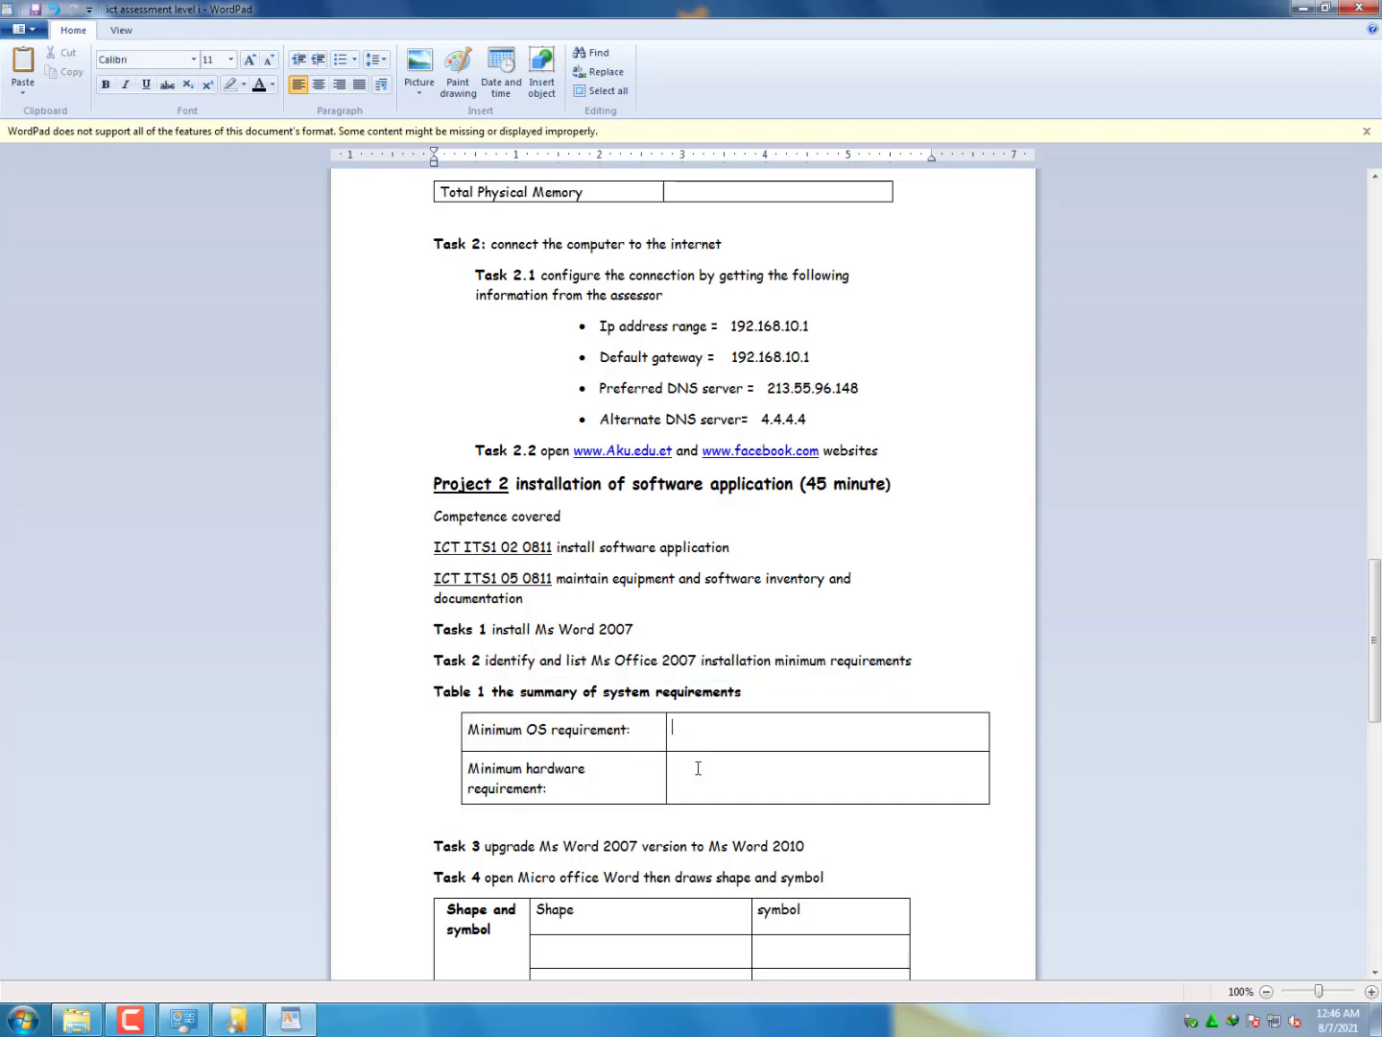
Highlight "Ms Word 2010" in Task 3 and the Task 4 line together with its shape and symbol table
scroll(698, 768, "down", 2)
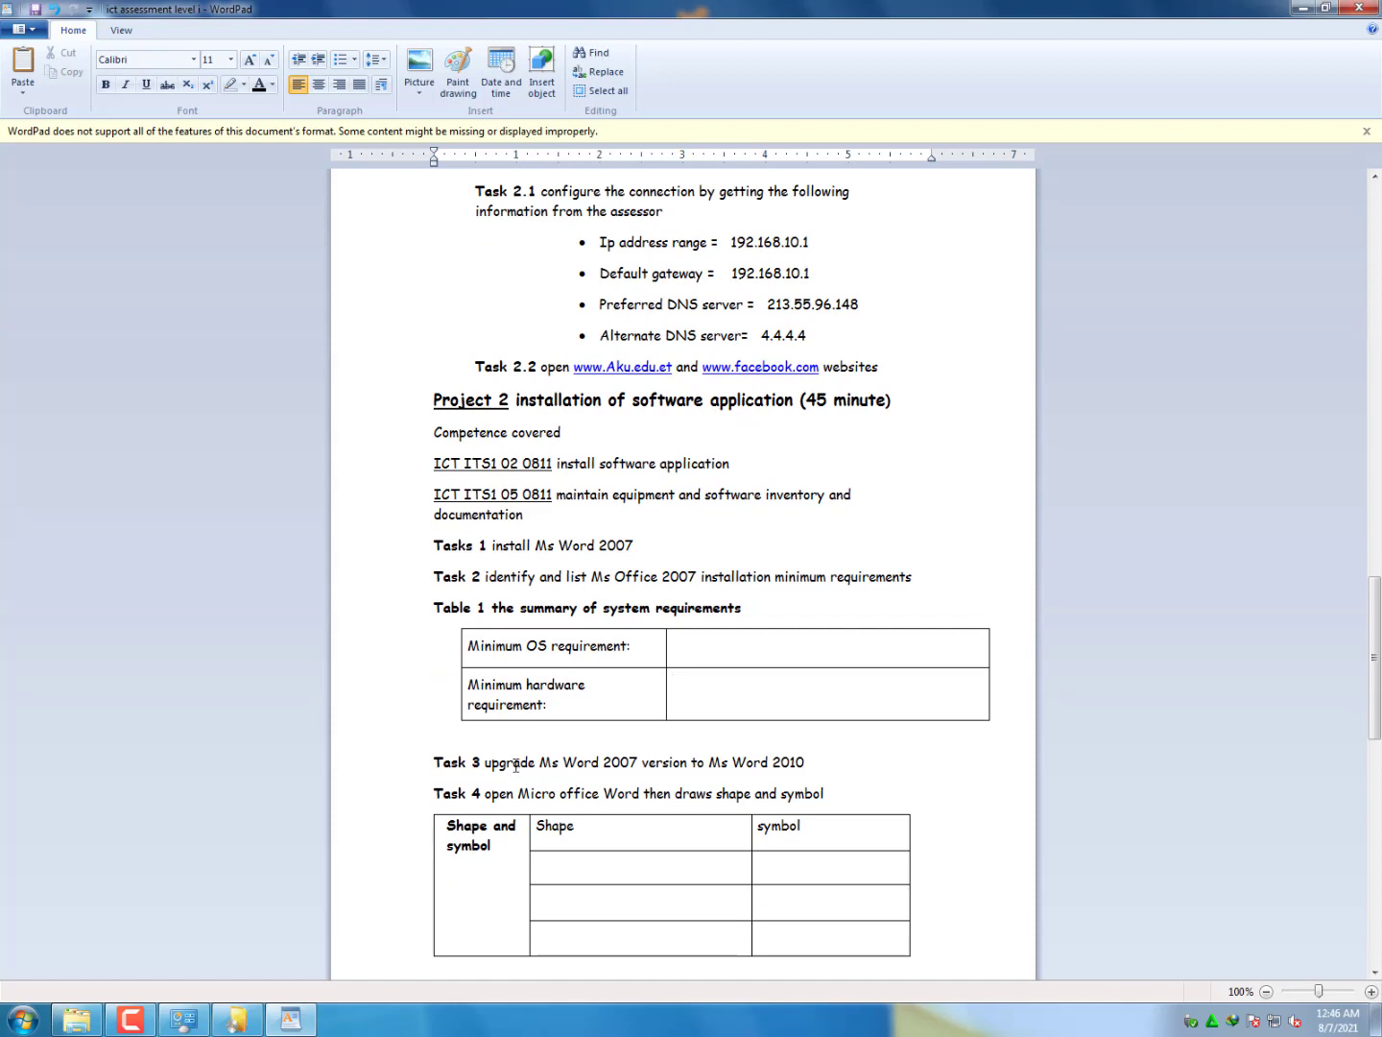
left_click_drag(489, 765, 806, 756)
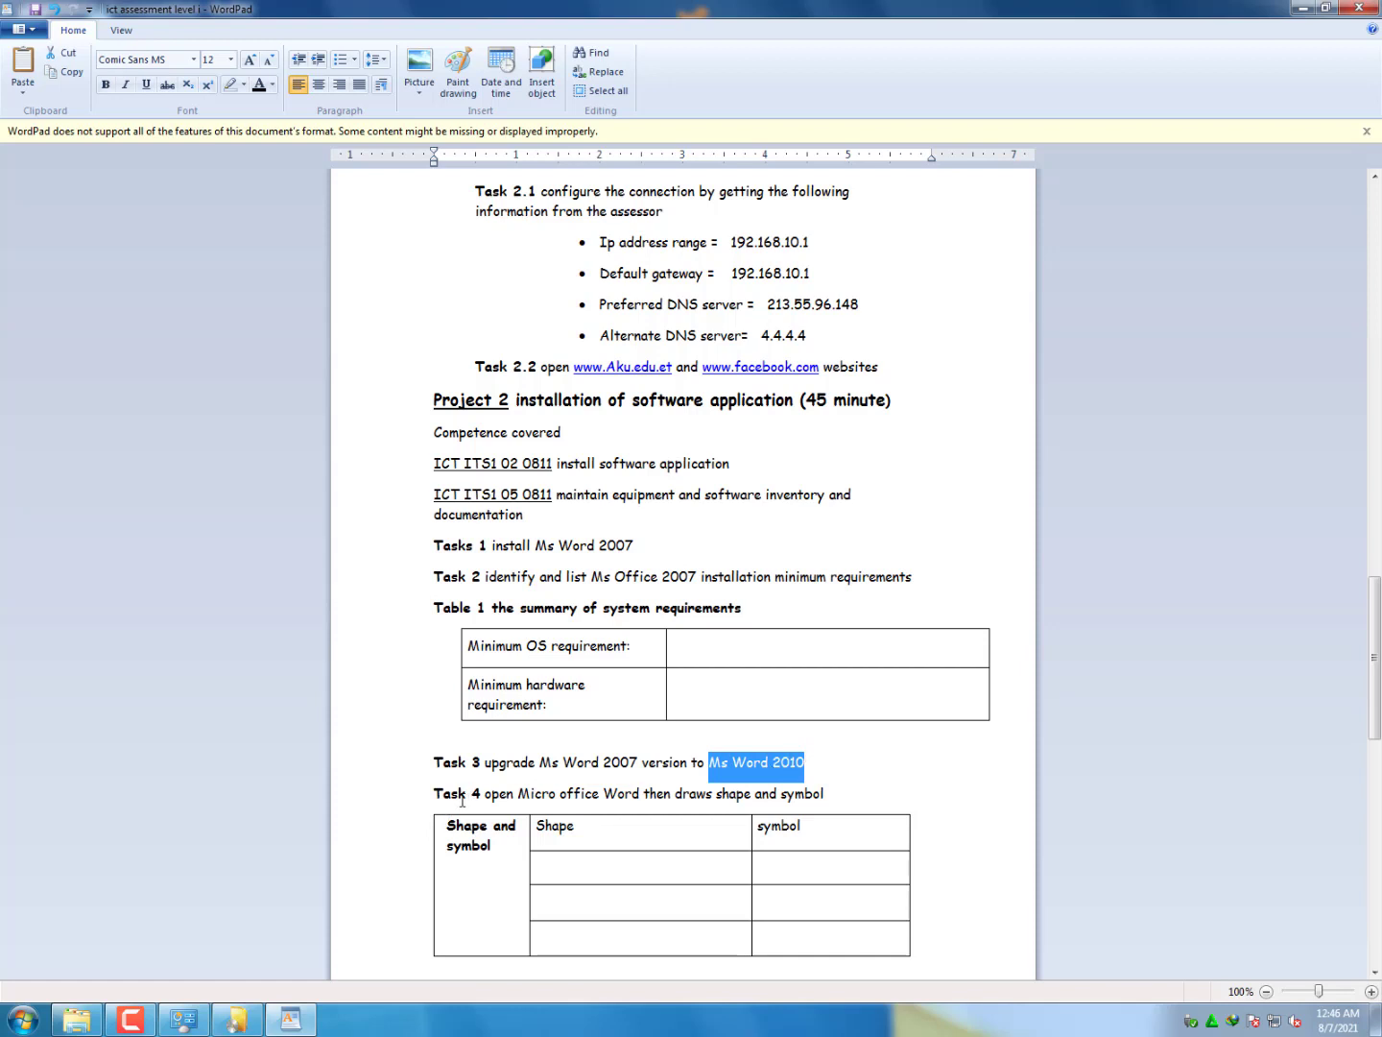
left_click_drag(487, 794, 857, 944)
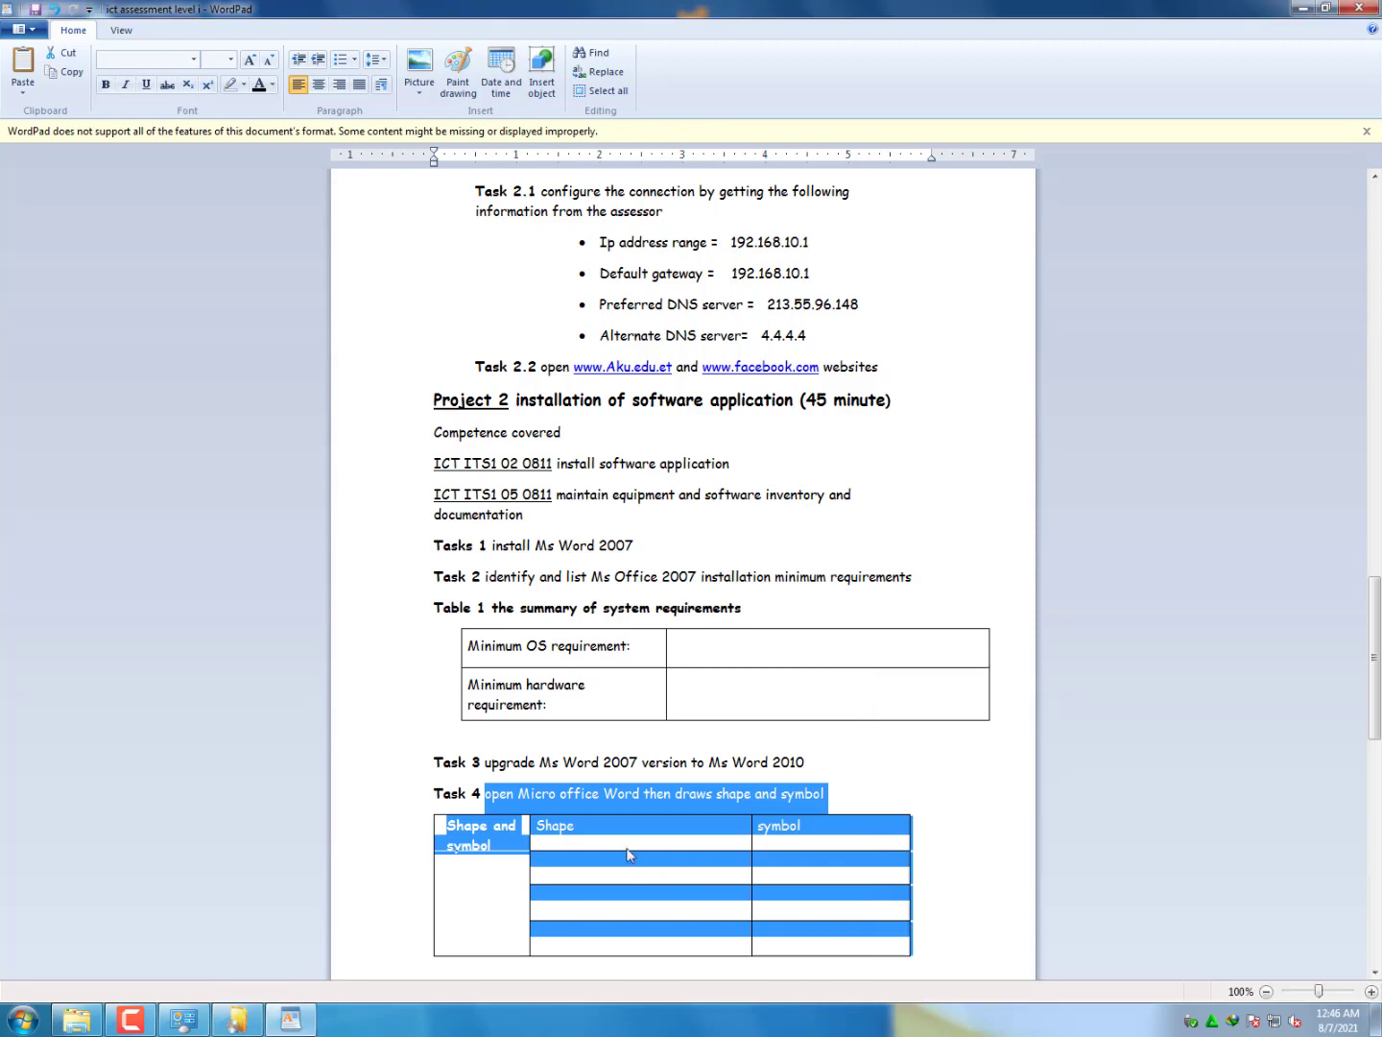
left_click(625, 844)
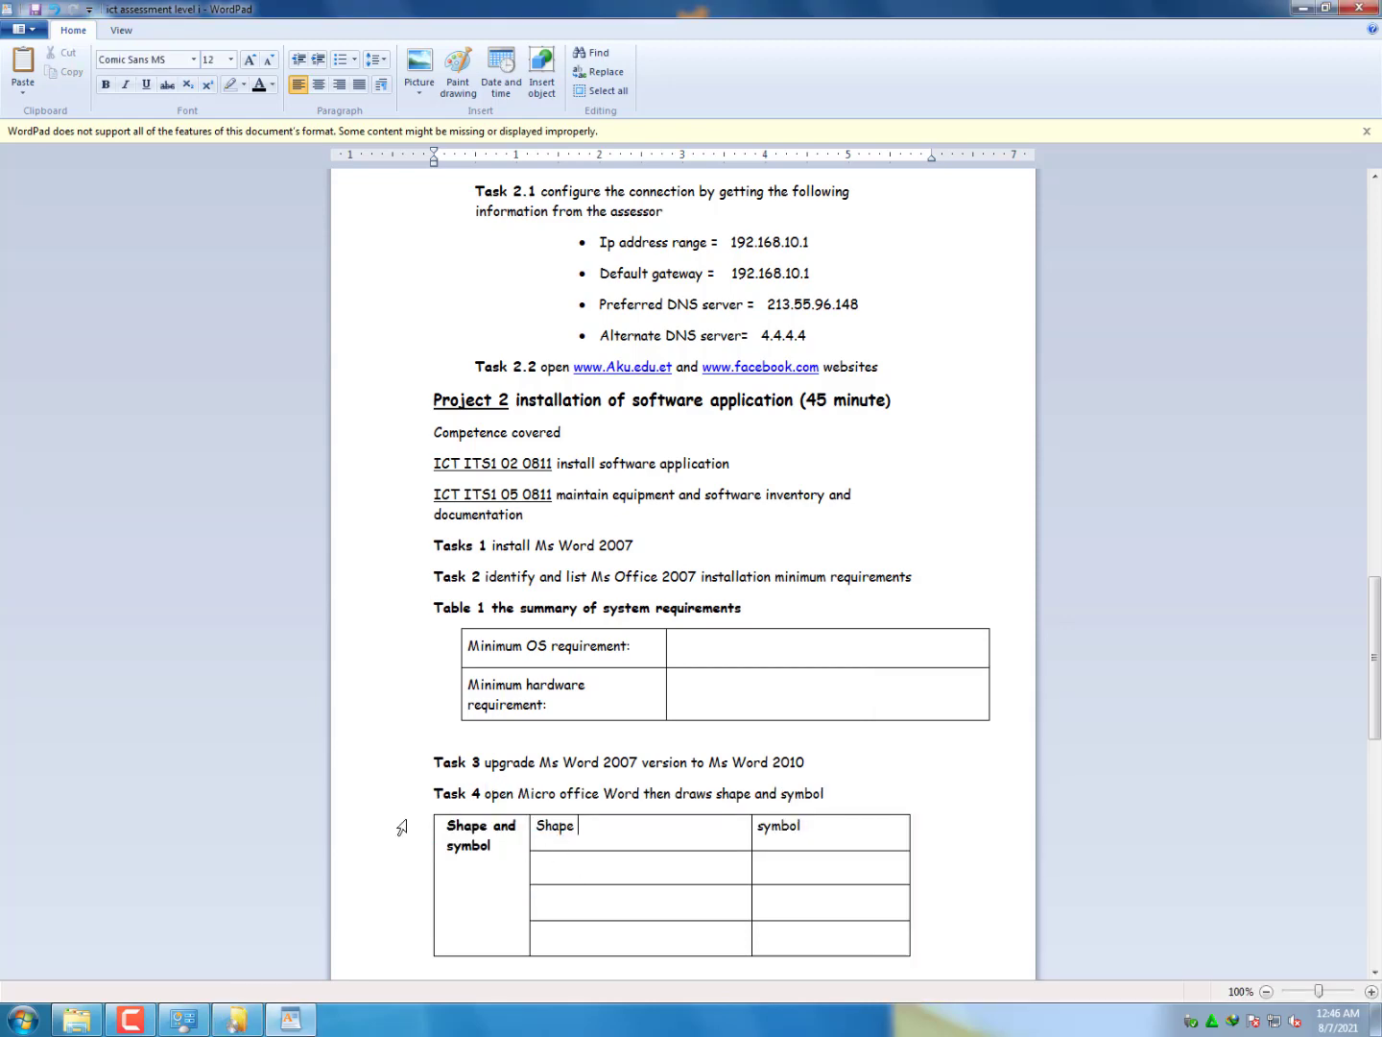
left_click_drag(434, 795, 904, 949)
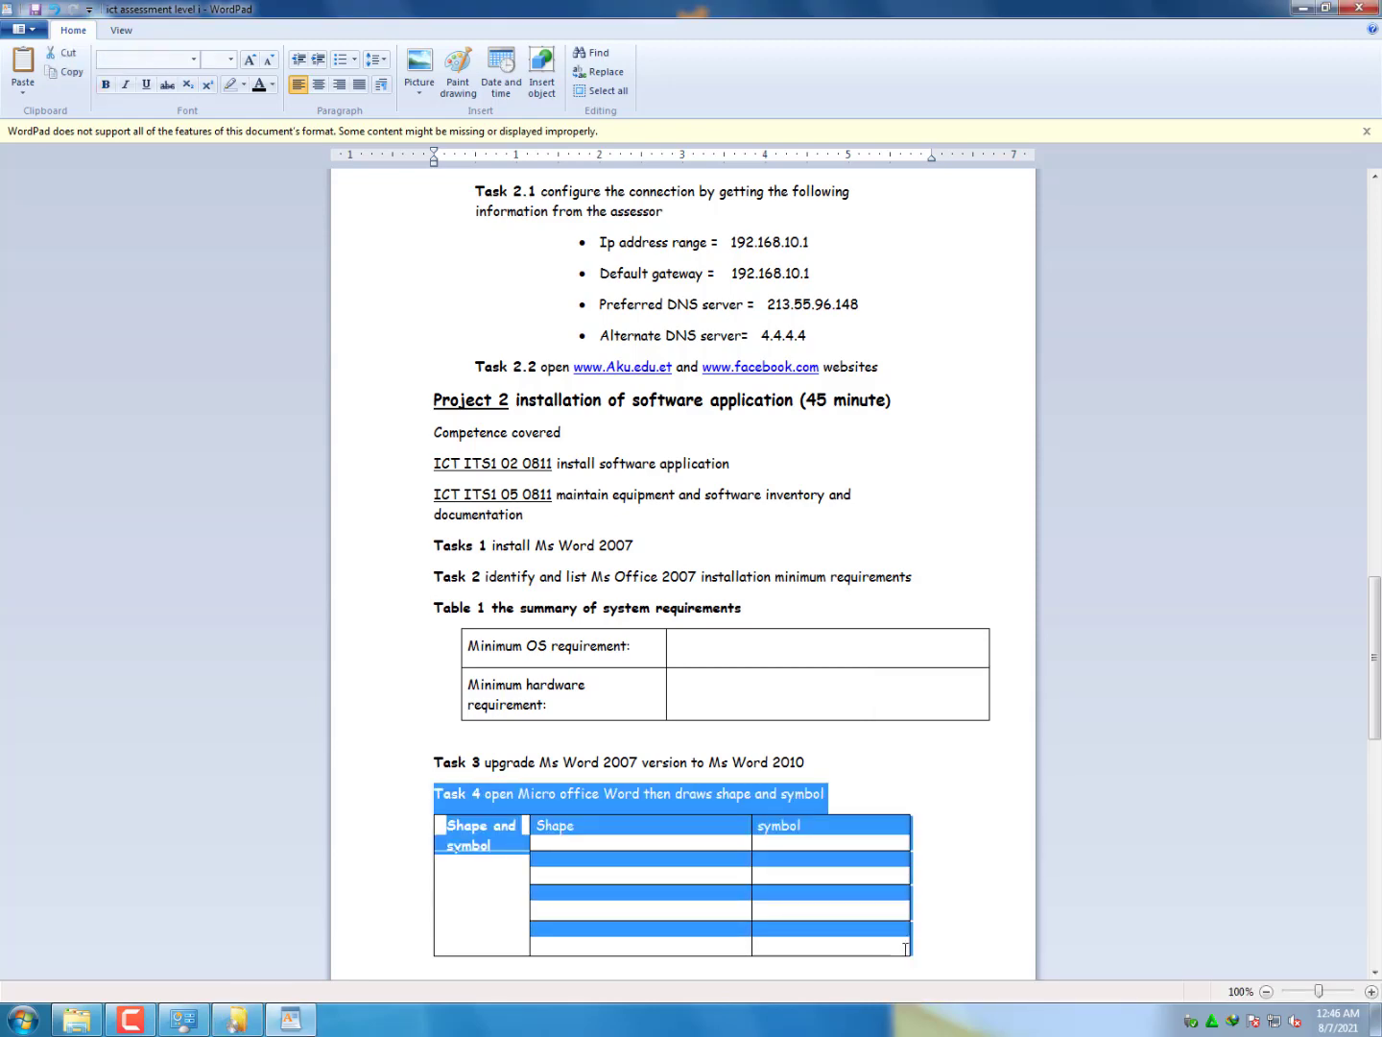
Highlight Task 5 with its application software table, and return to highlight "install Ms Word 2007" in Task 1
scroll(922, 826, "down", 7)
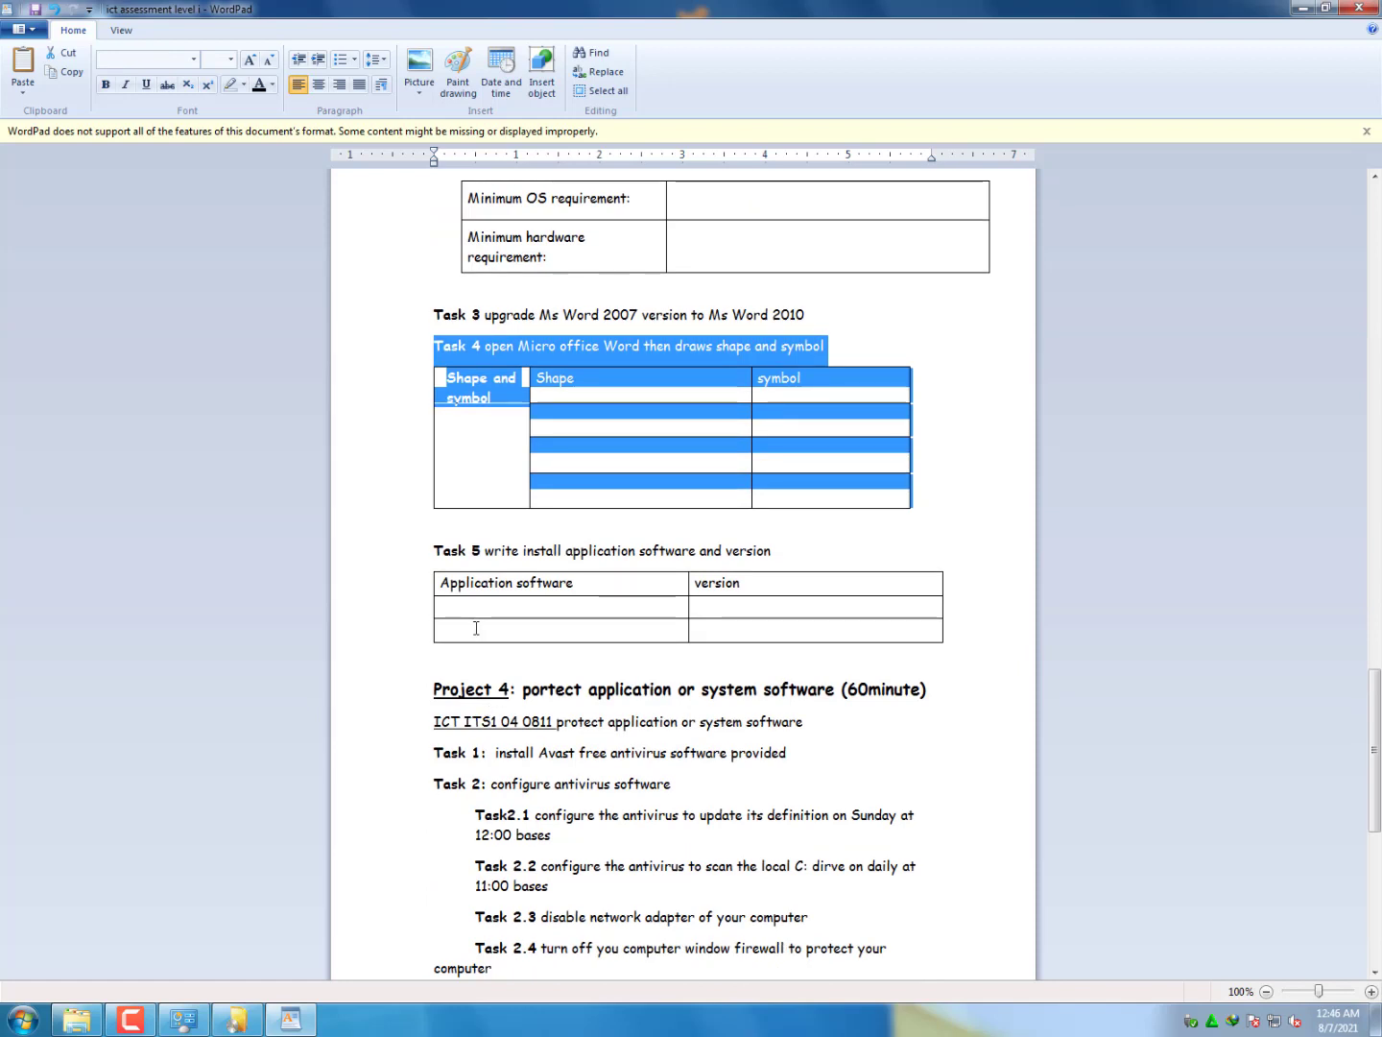
left_click_drag(430, 554, 844, 625)
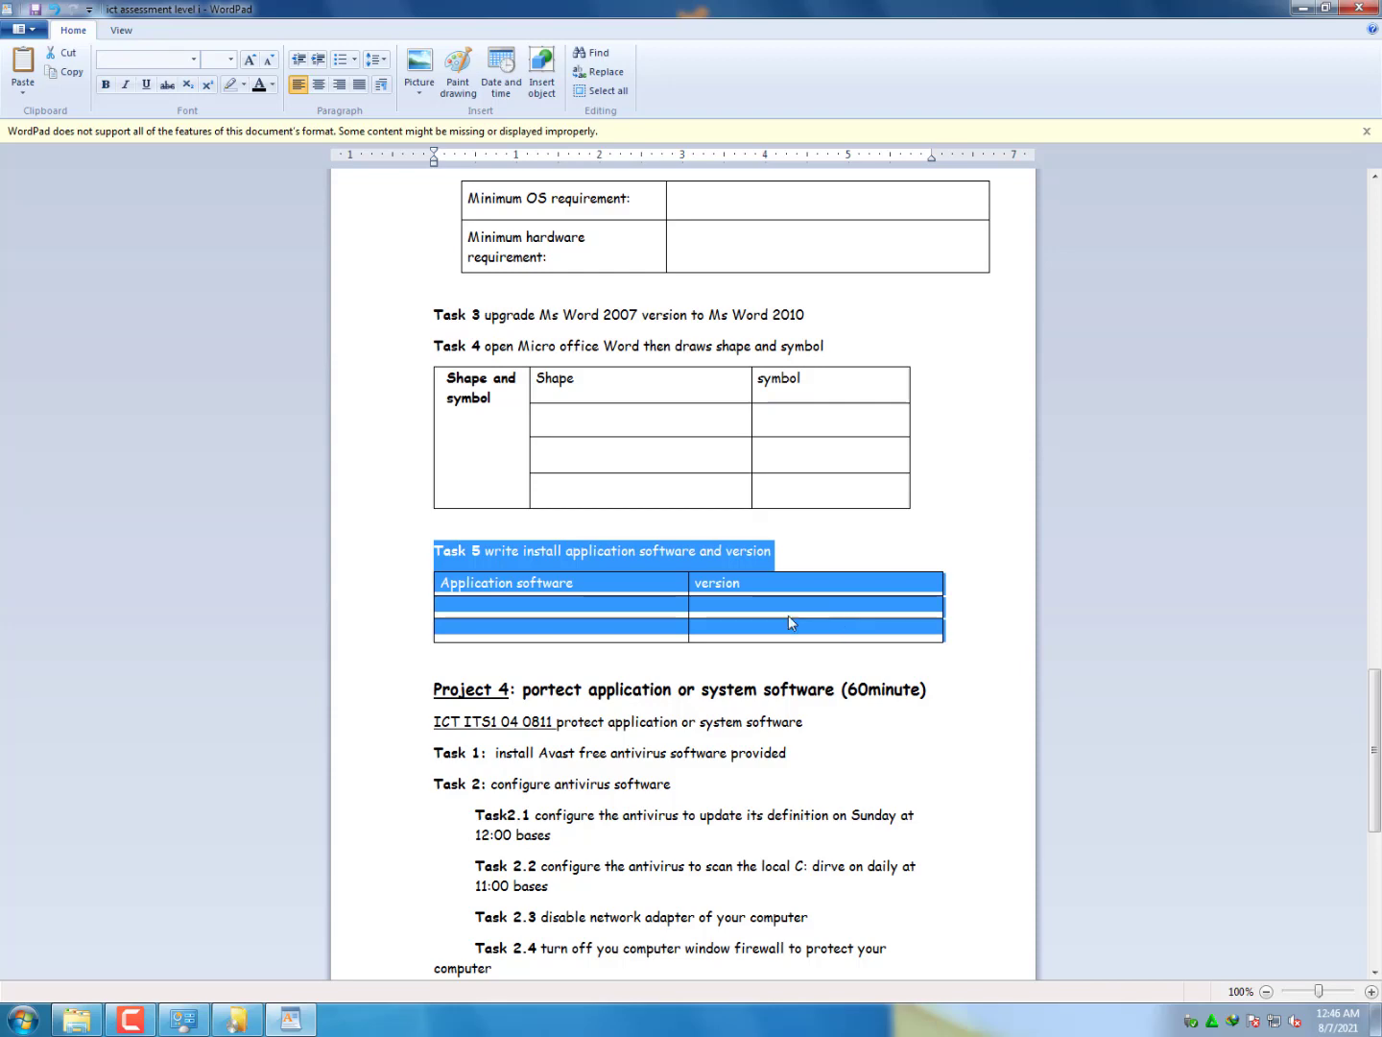
scroll(650, 601, "up", 10)
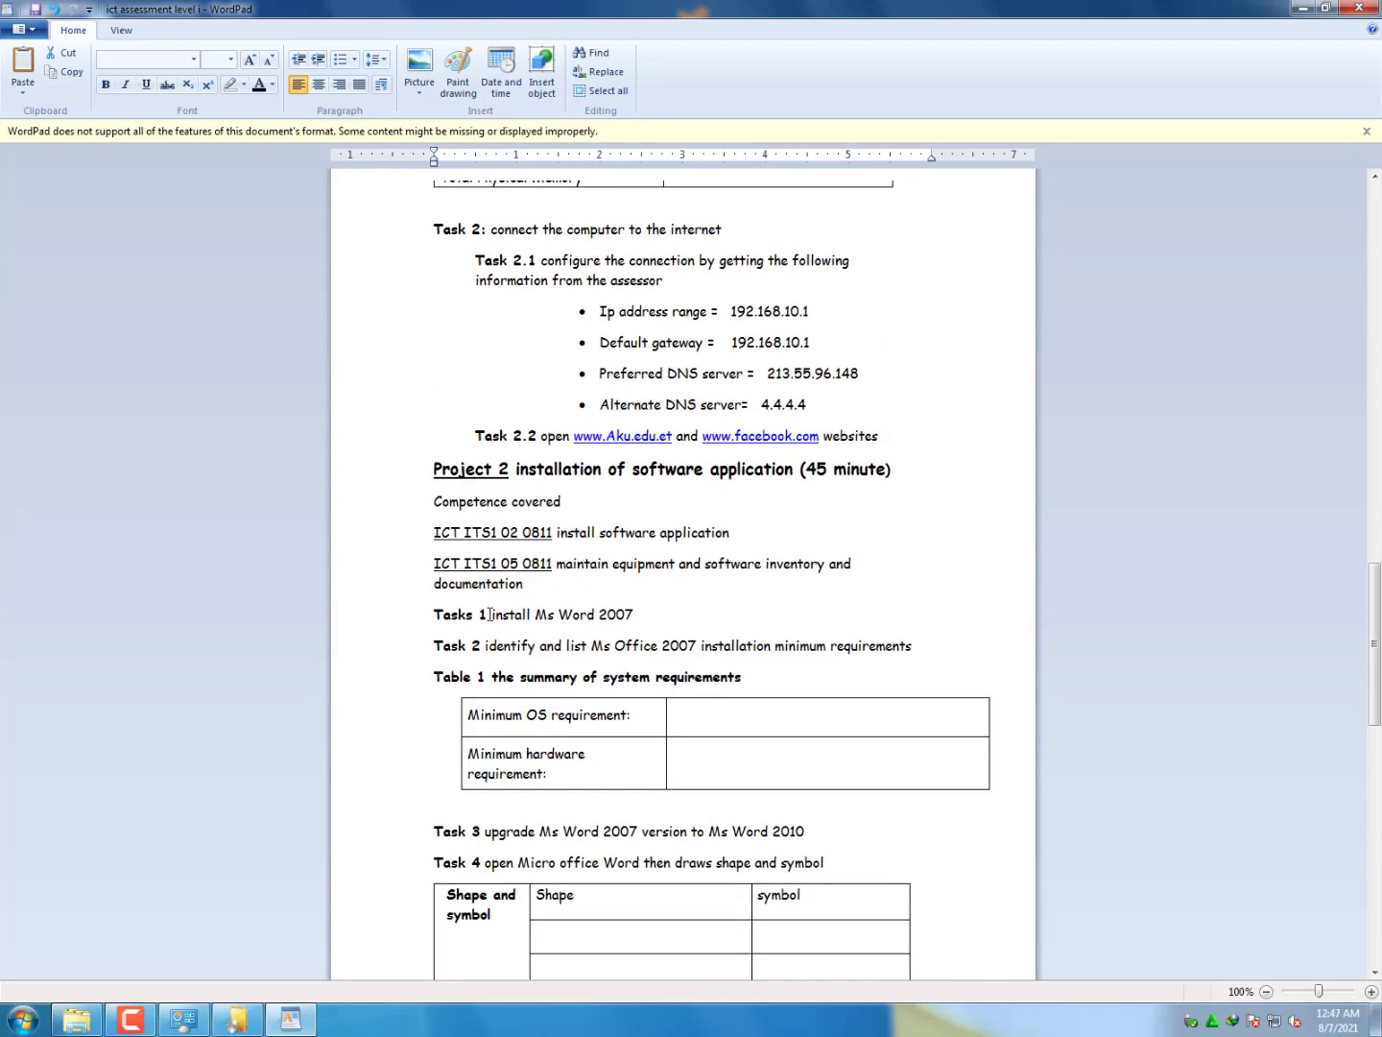
left_click_drag(490, 613, 632, 628)
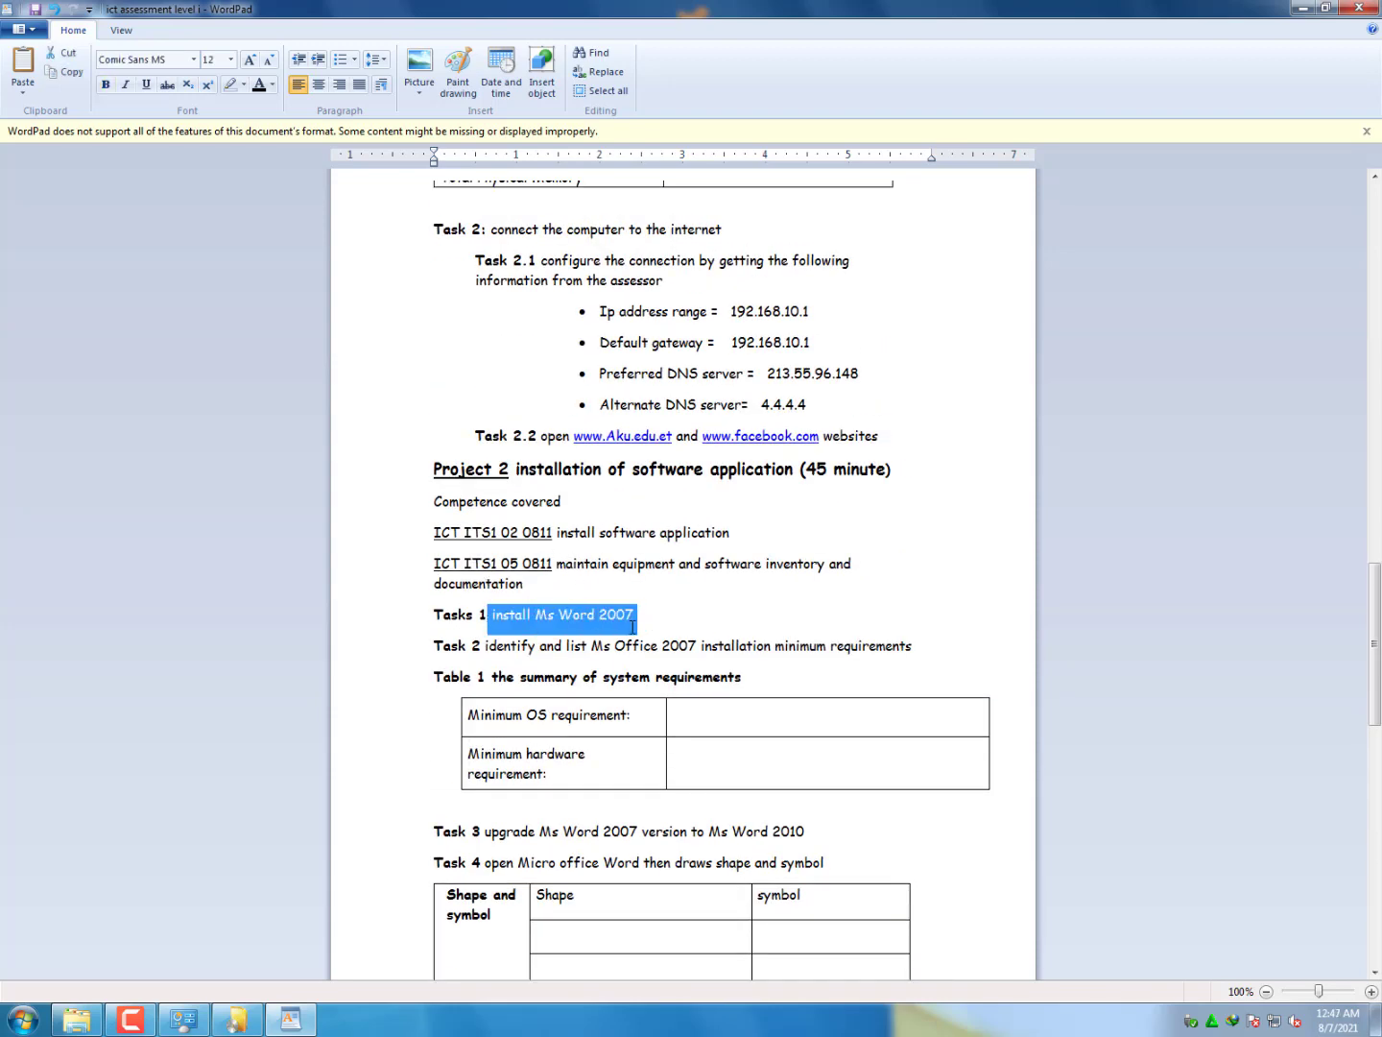
Minimize the WordPad document and the assessment folder window, and open the OFFICE folder on the desktop
left_click(1302, 9)
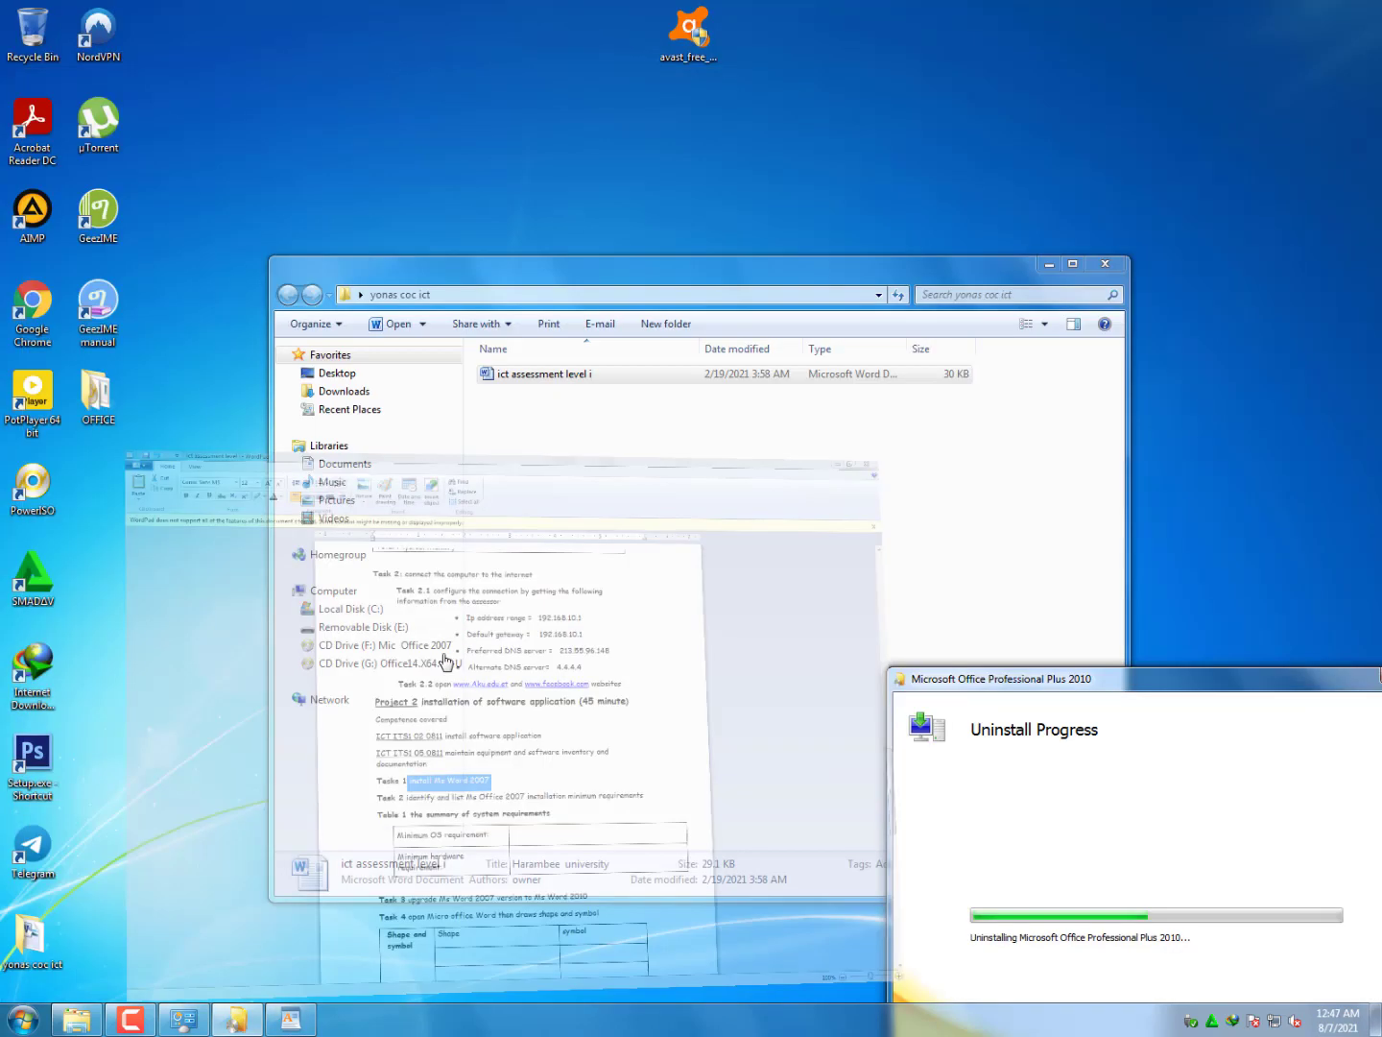
left_click(1055, 263)
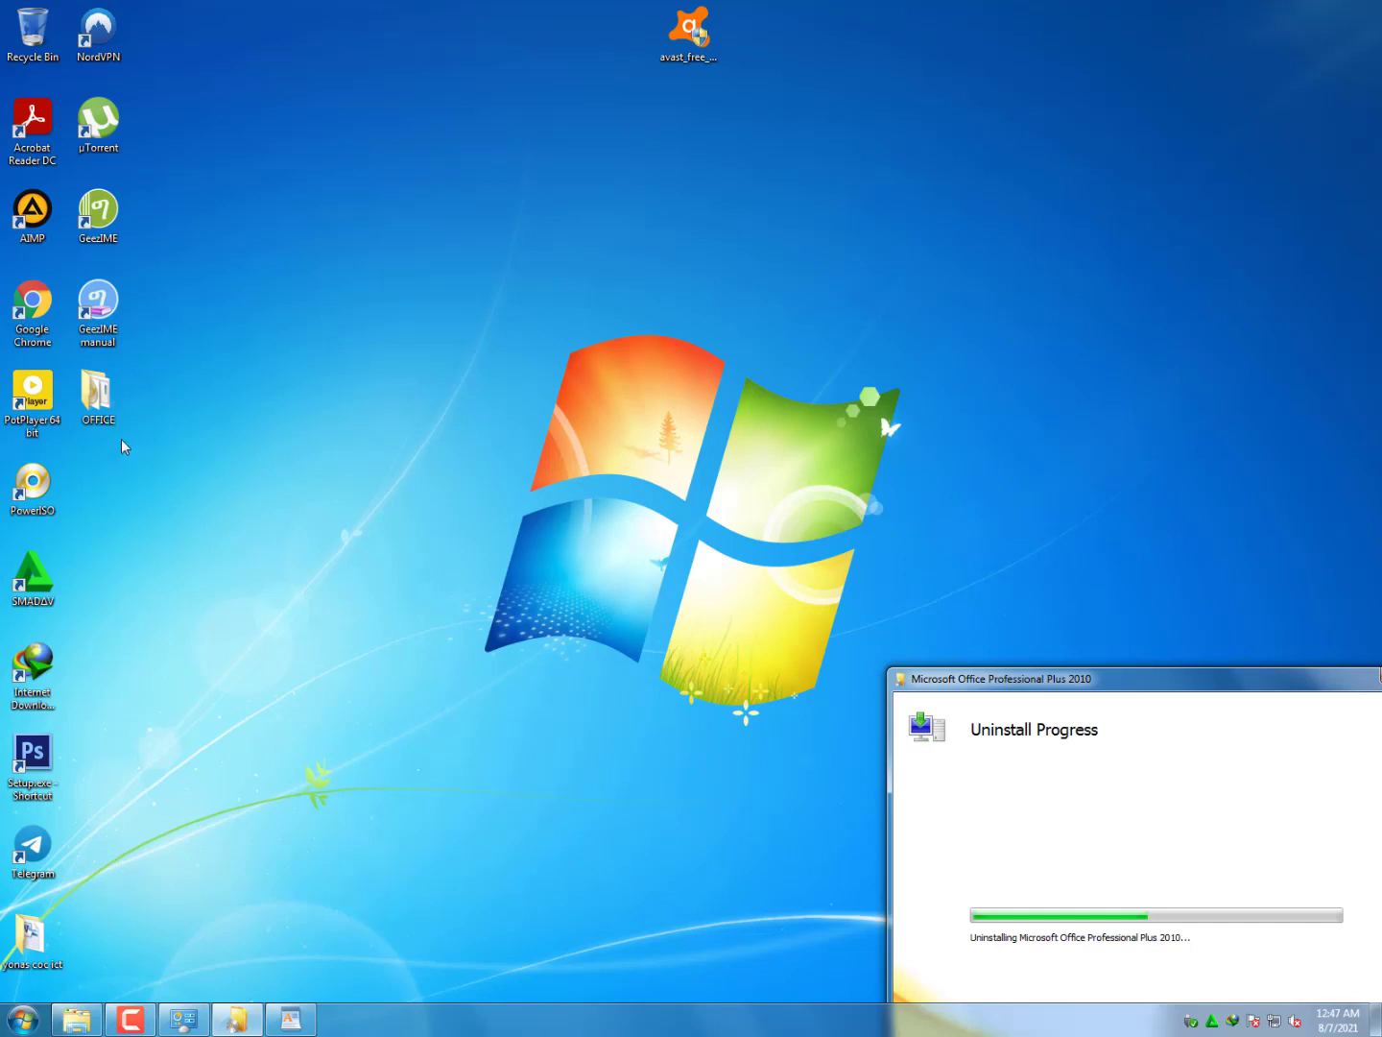
double_click(103, 388)
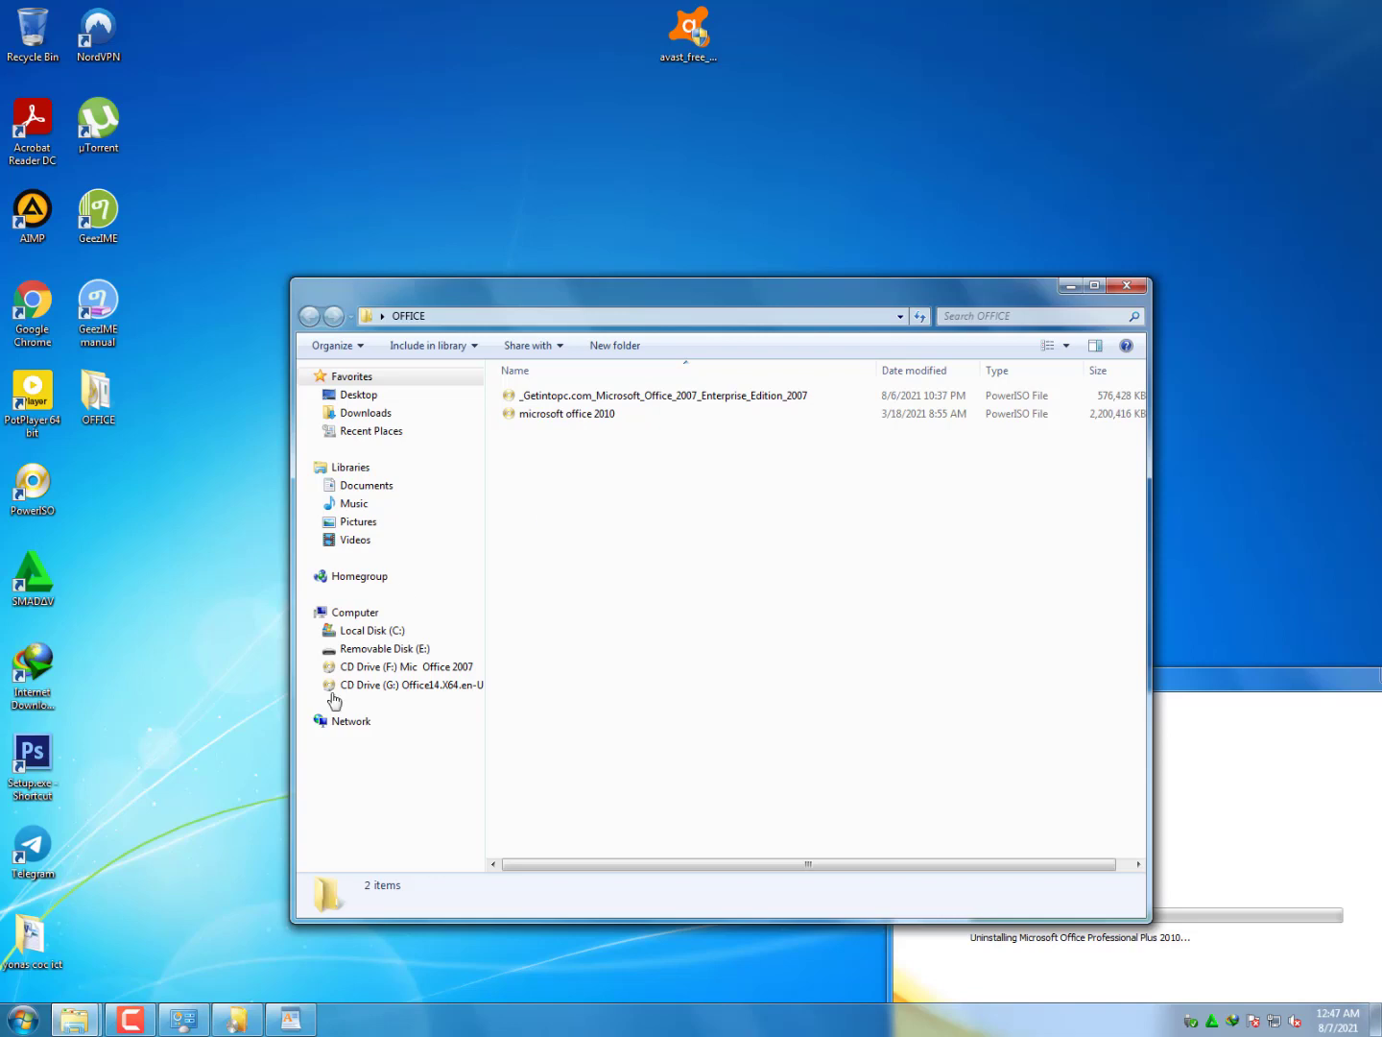
Open the Mic Office 2007 CD drive (F:), select the setup application and sort the contents by type
left_click(465, 669)
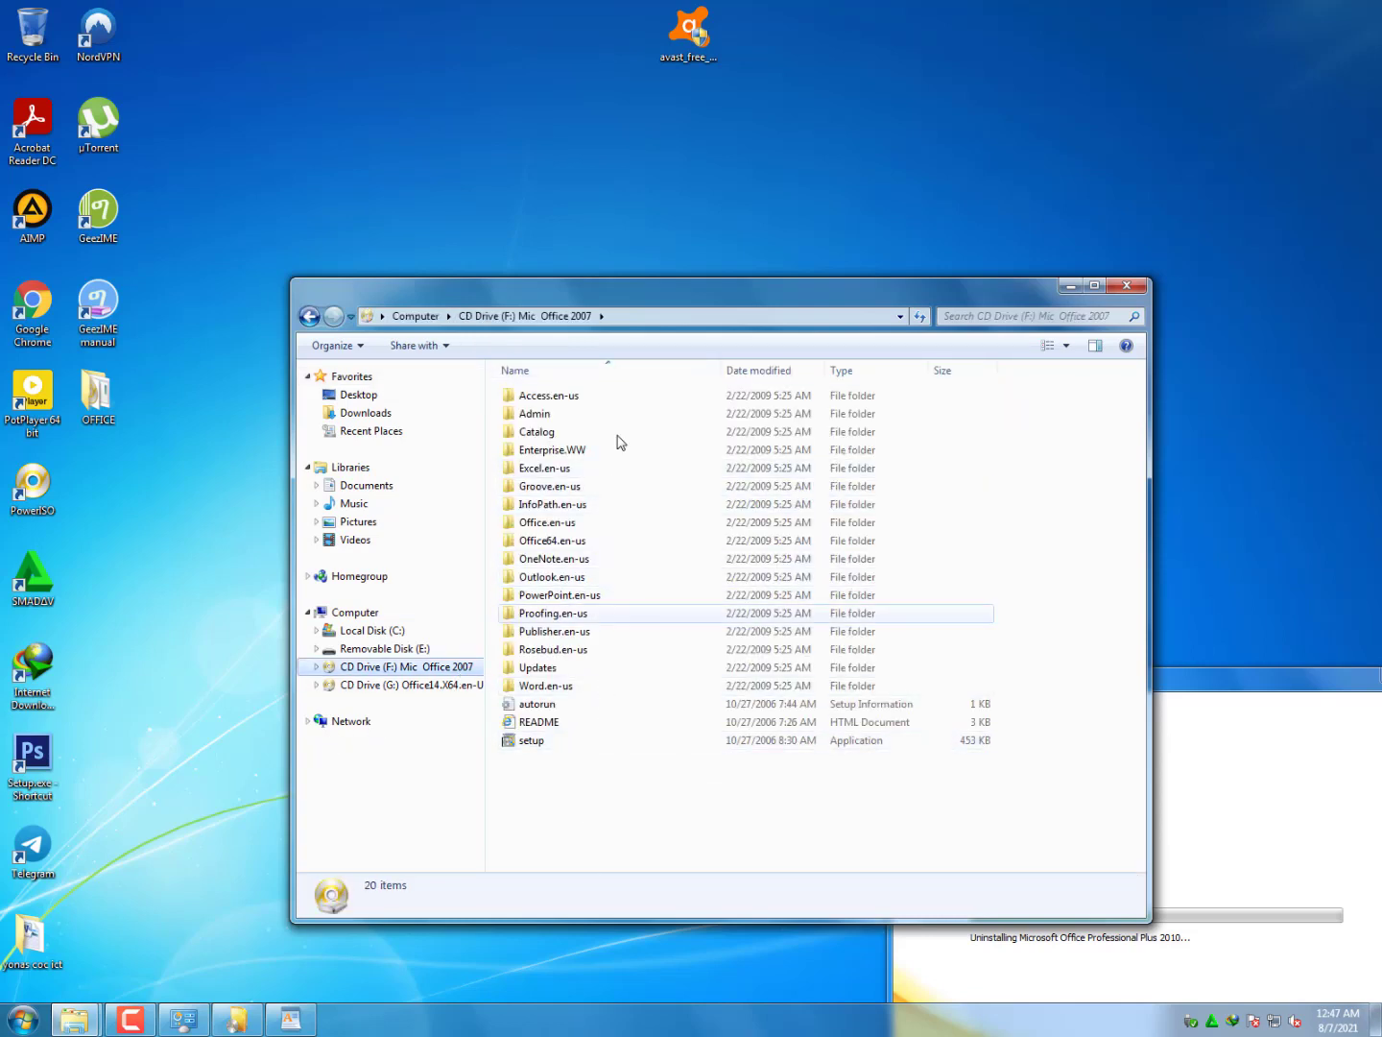
left_click_drag(539, 815, 614, 393)
left_click_drag(597, 842, 632, 410)
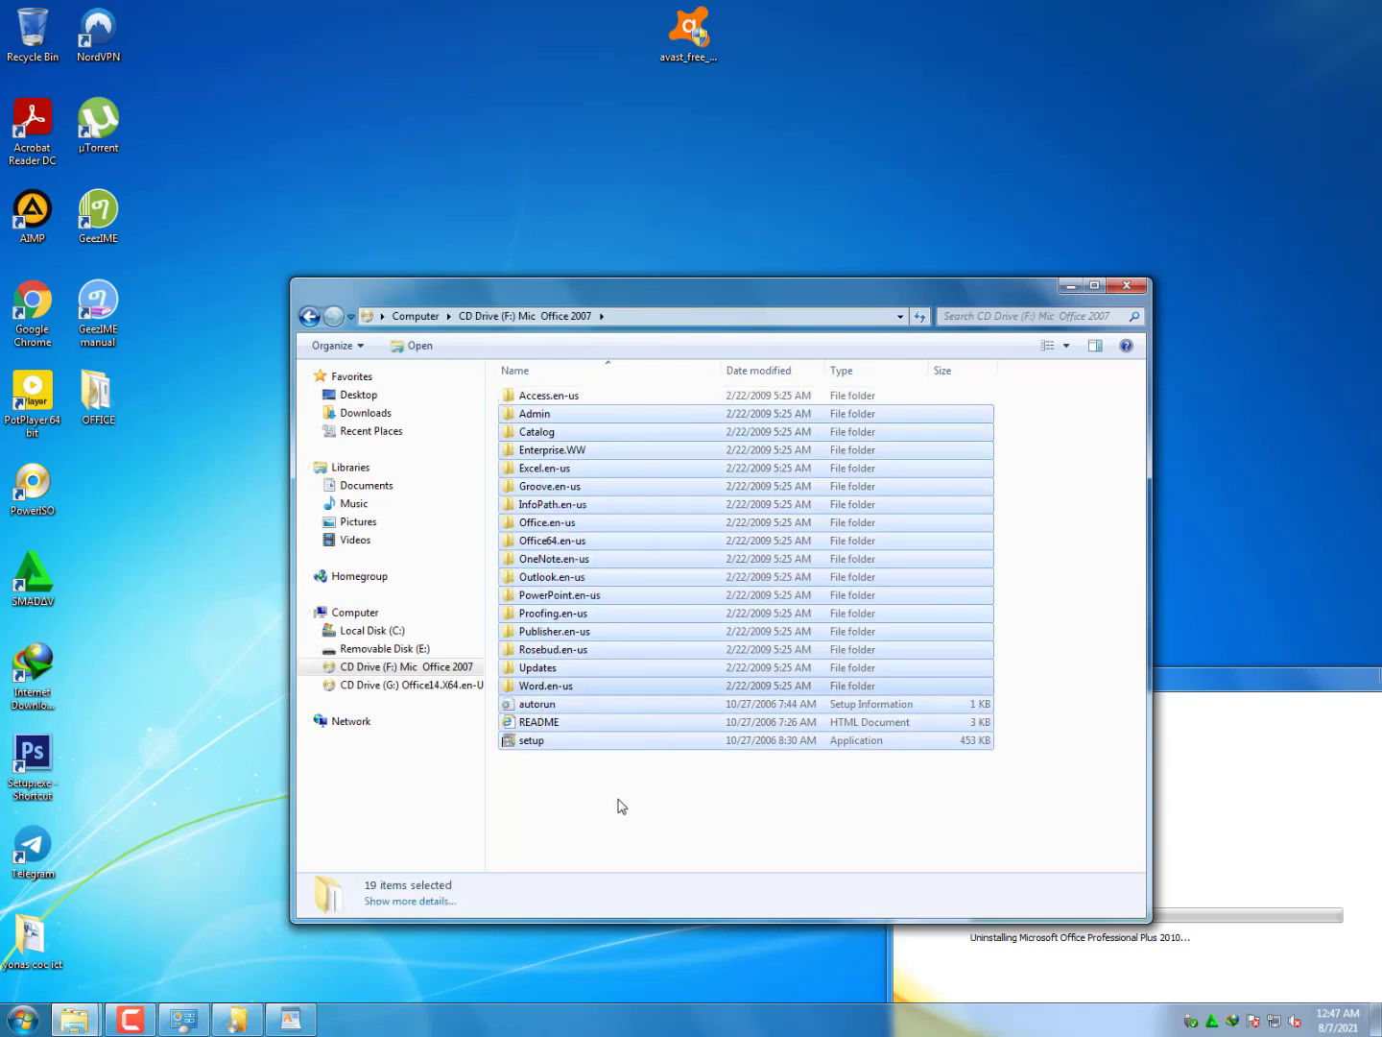
left_click(592, 853)
left_click(542, 745)
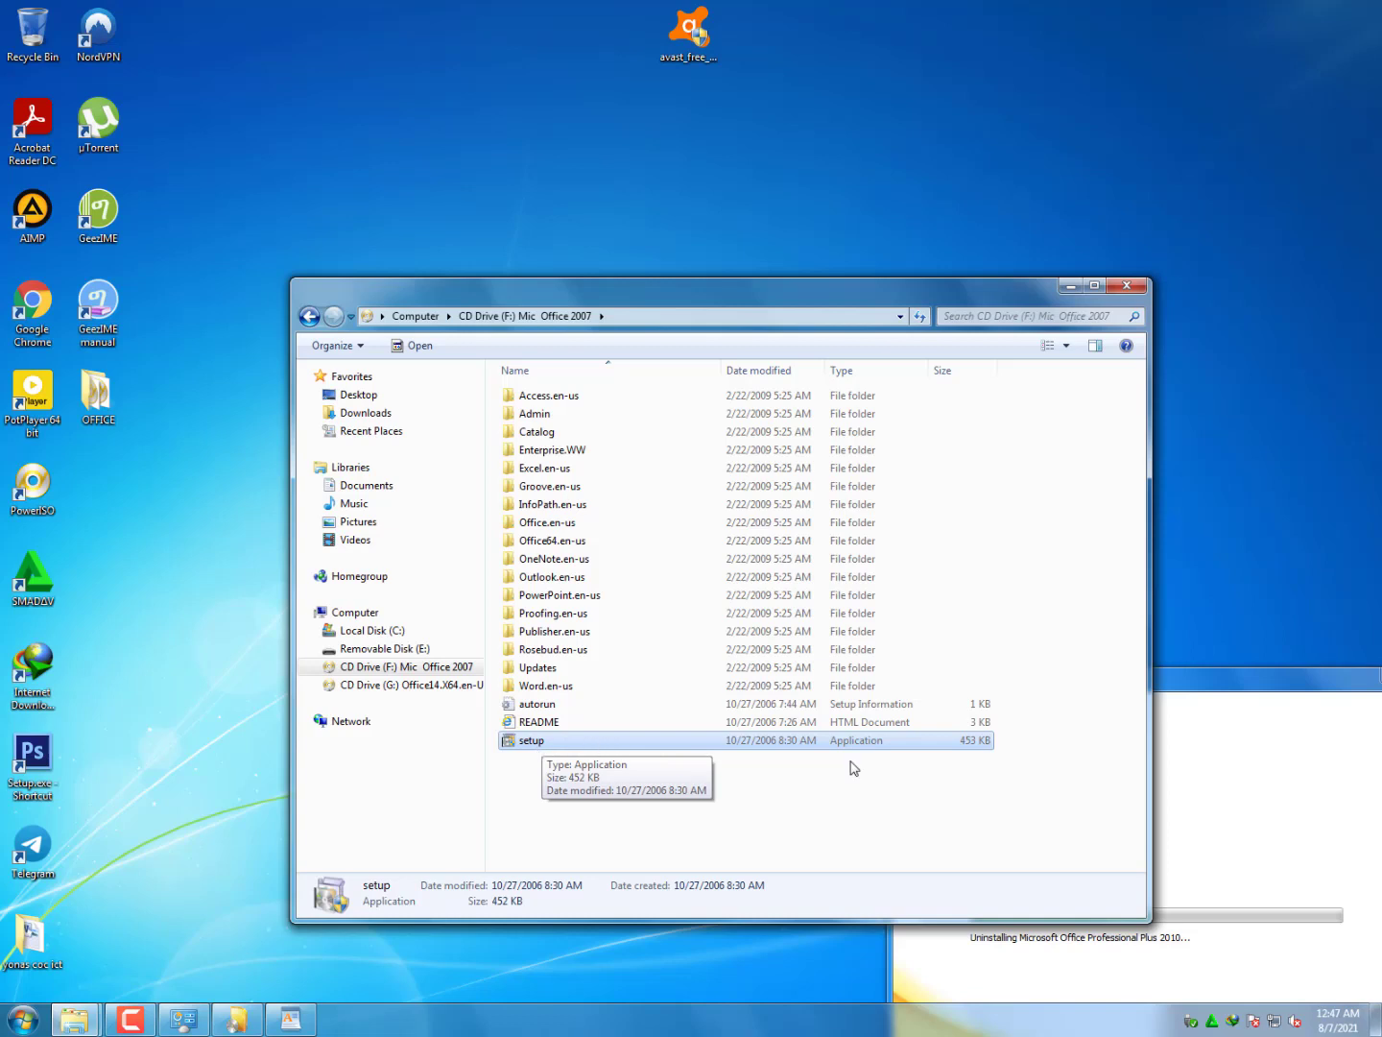
left_click(865, 374)
left_click(861, 375)
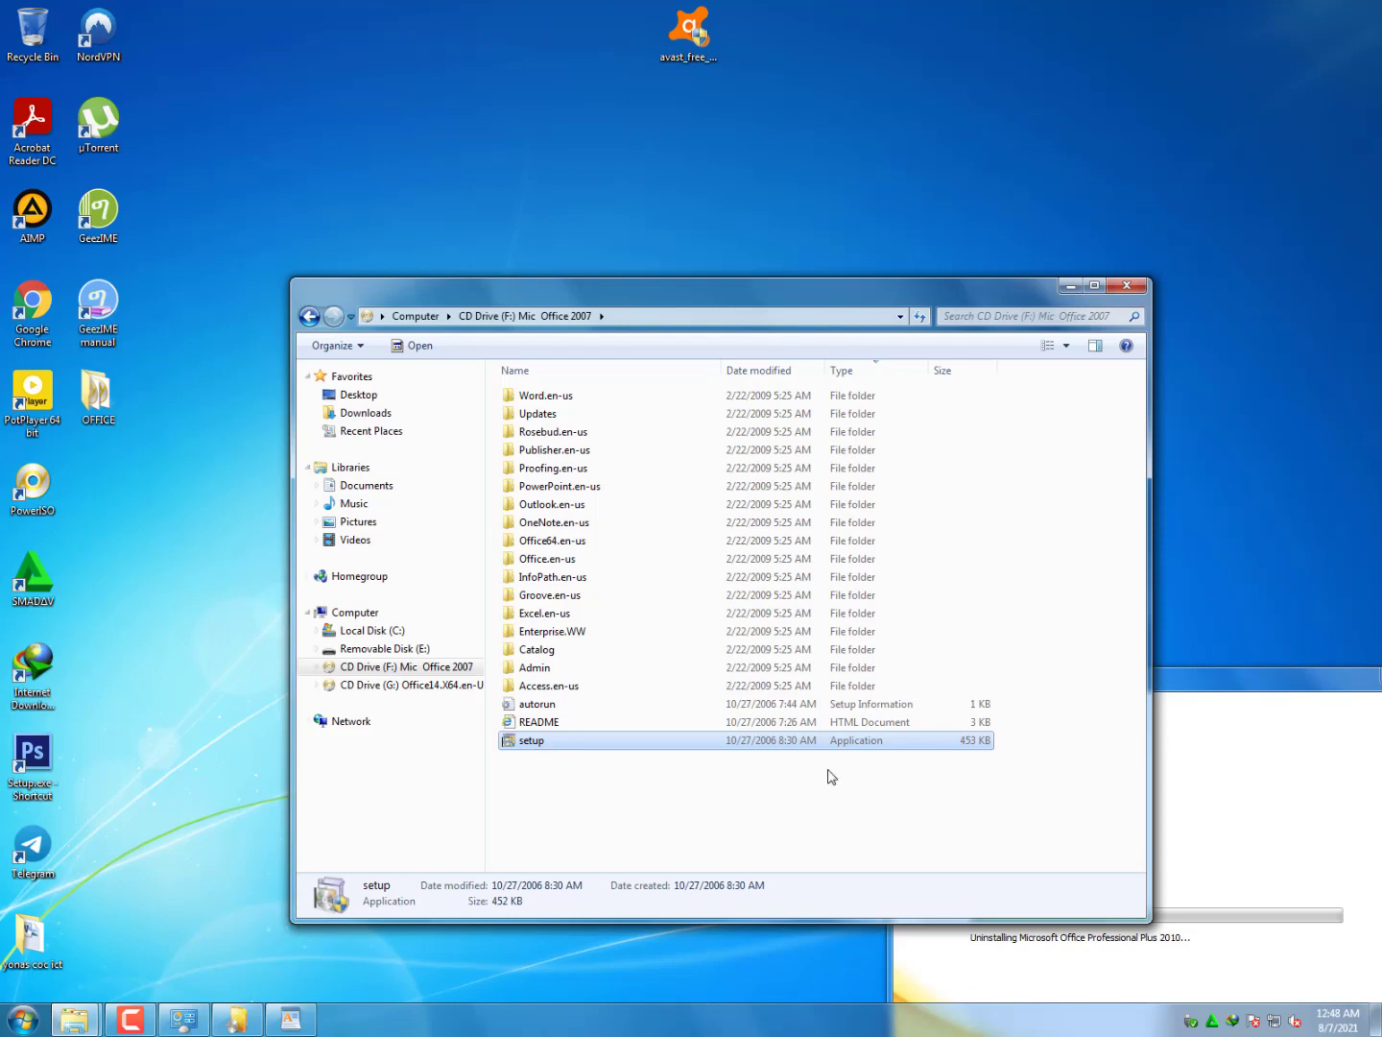
Check the Office 2010 uninstall progress, move its window aside and try to run setup from the Office 2007 drive
left_click_drag(1236, 690, 661, 372)
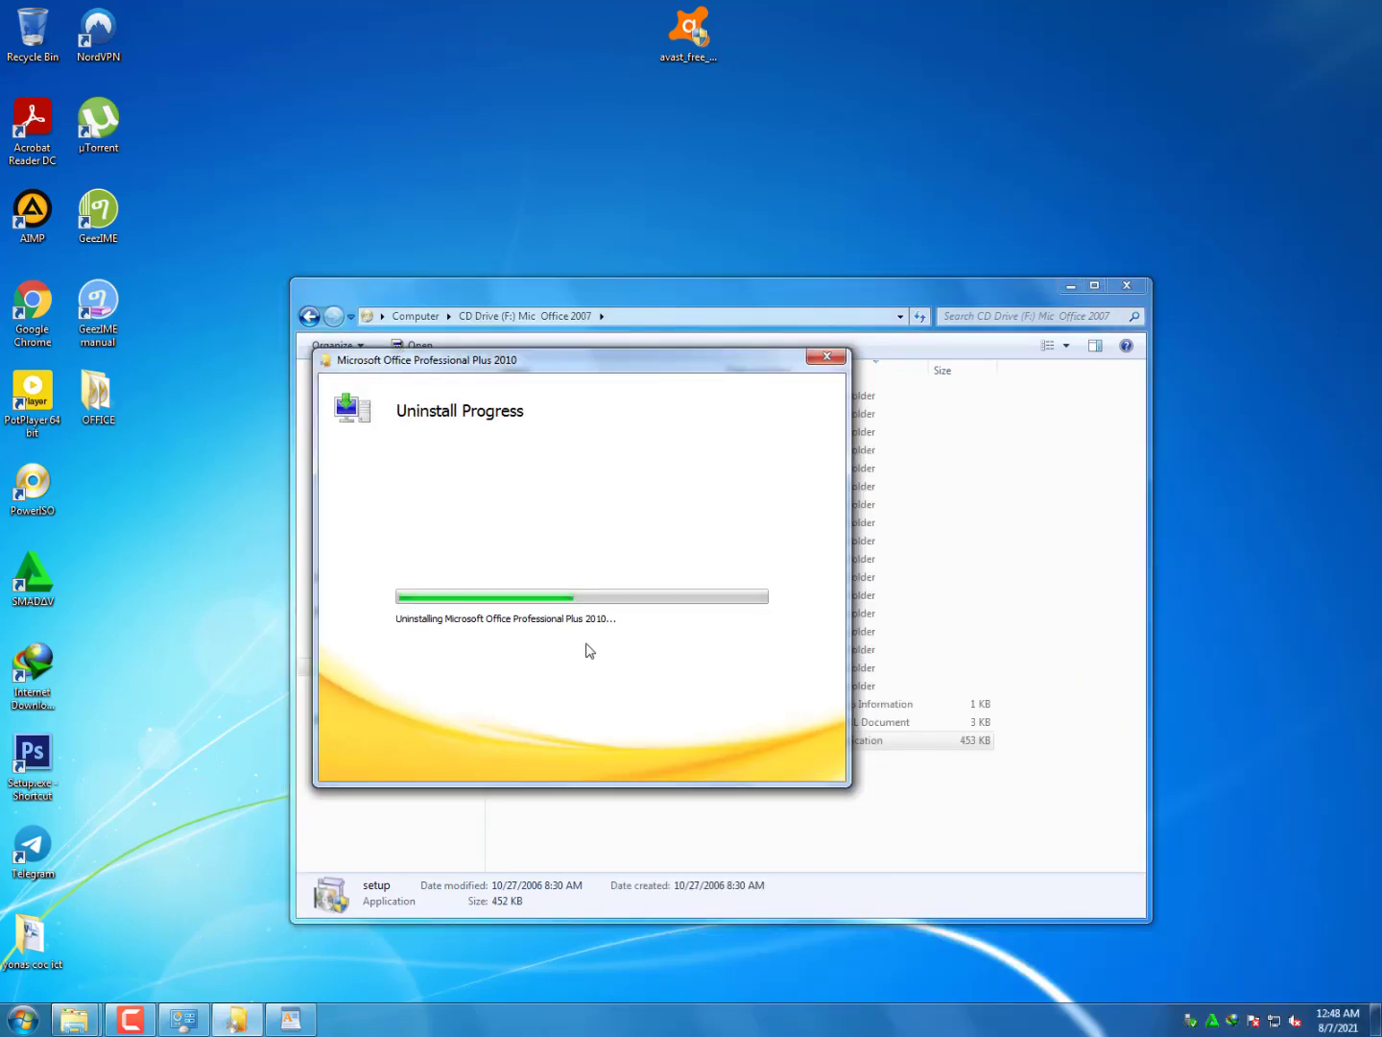
left_click_drag(645, 376, 1220, 574)
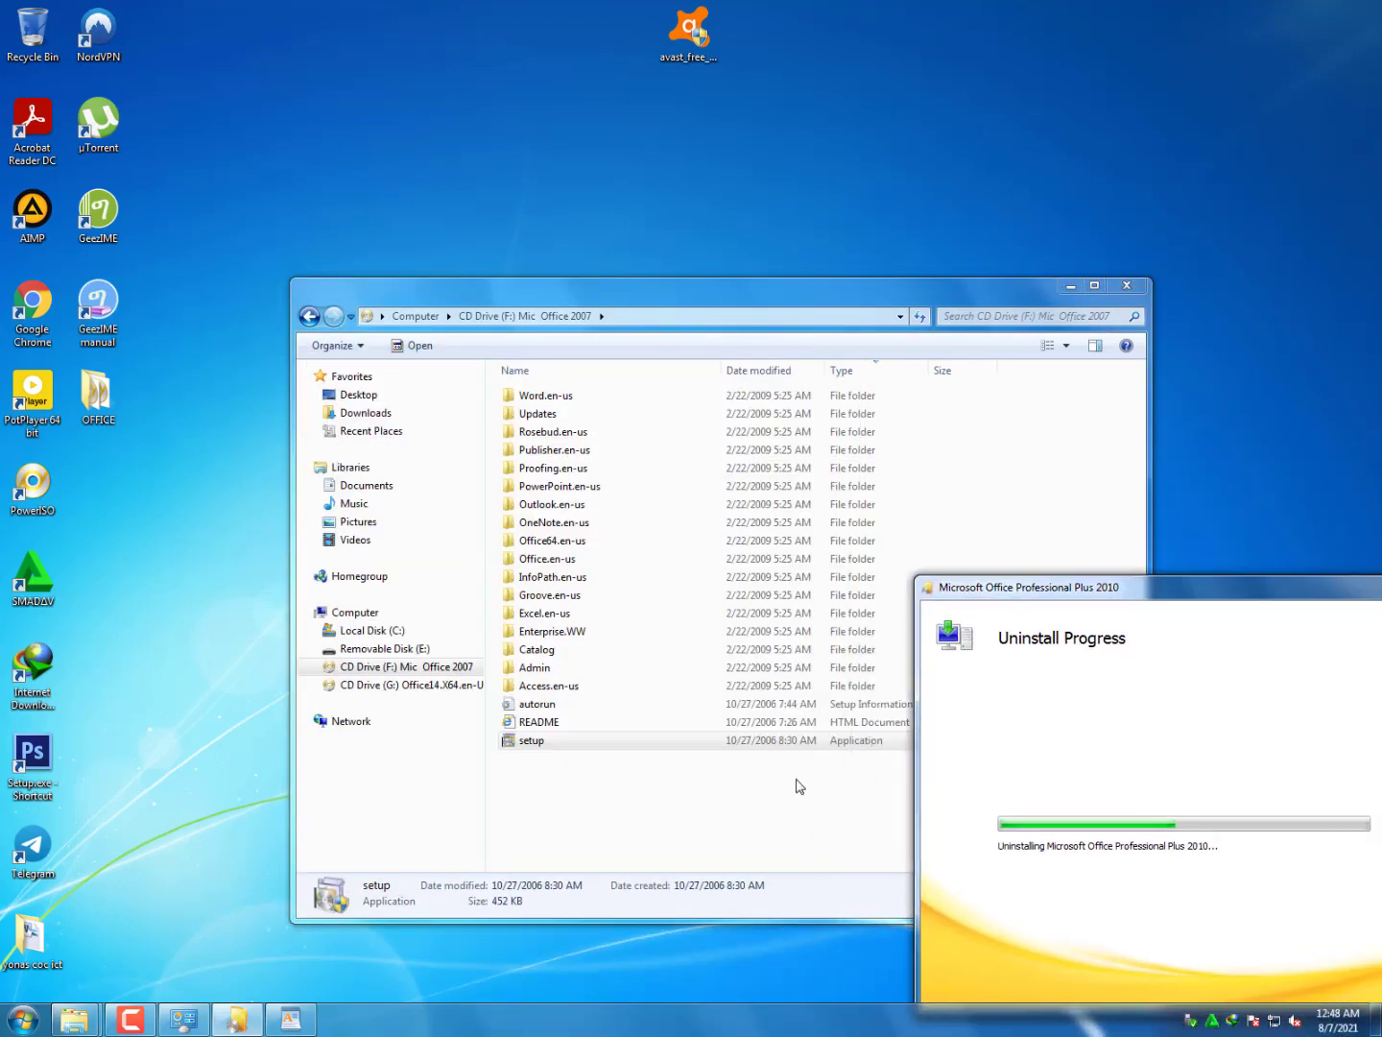
left_click(567, 771)
left_click(580, 749)
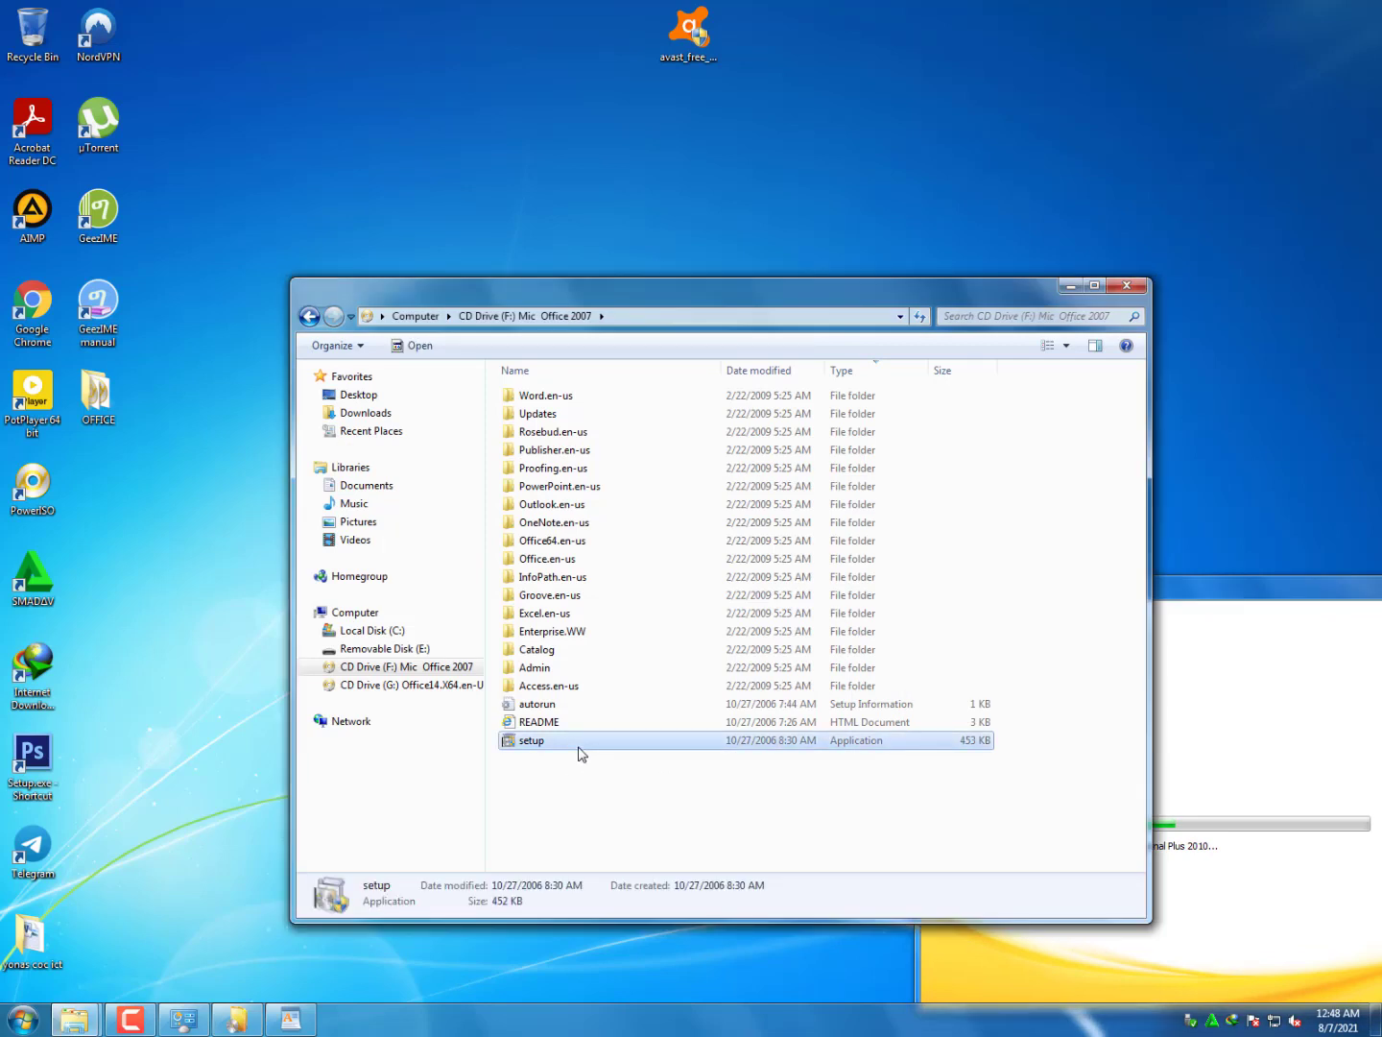
double_click(579, 741)
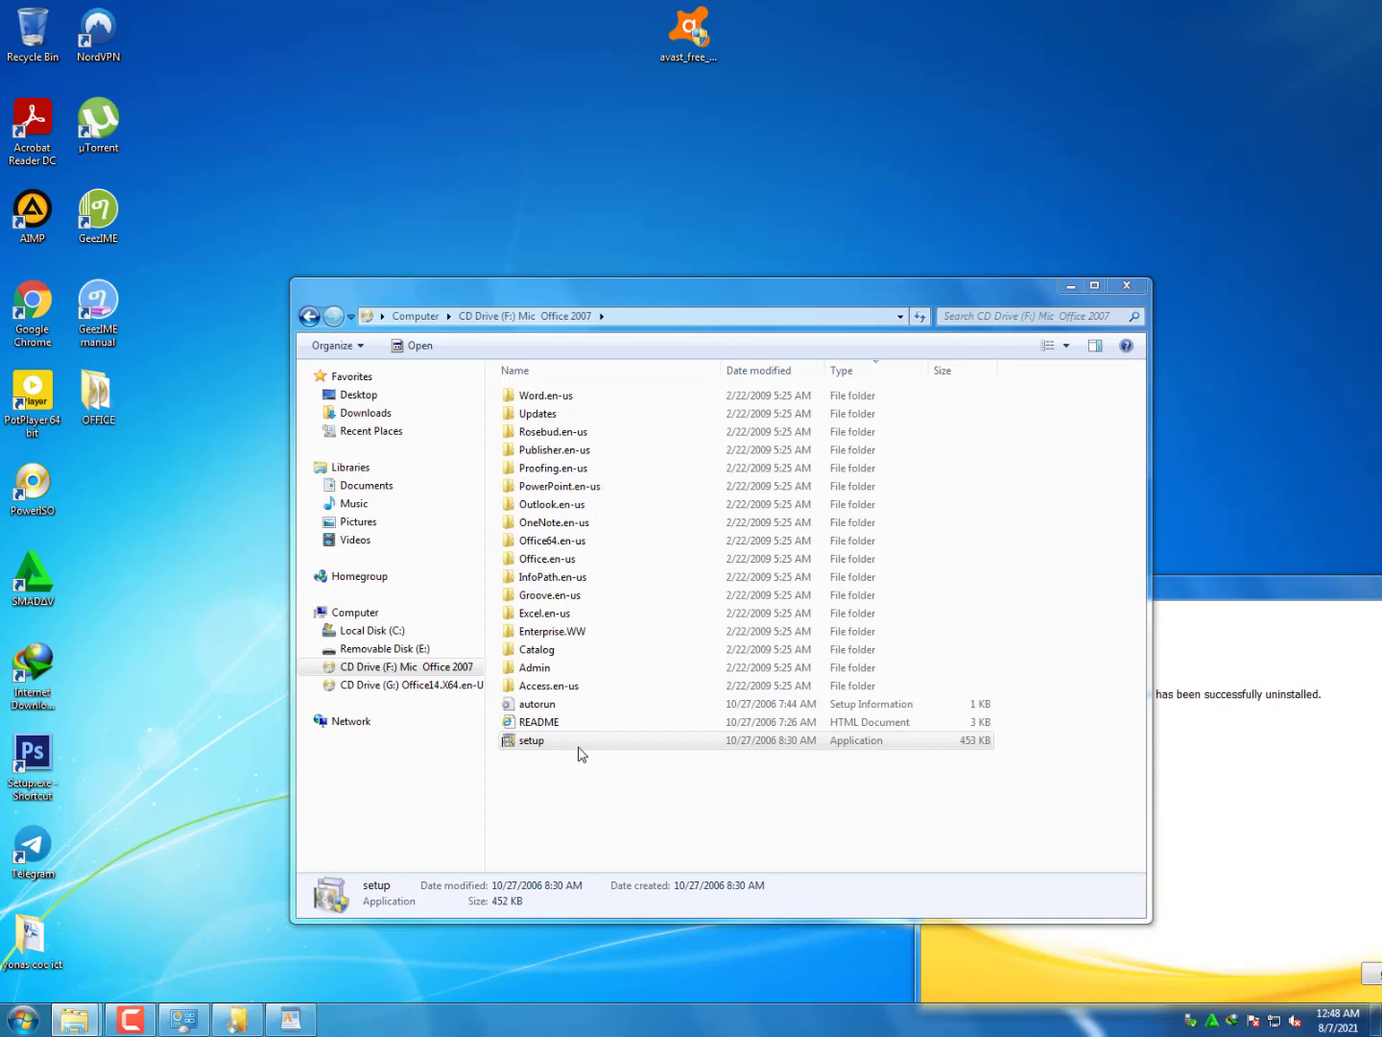
Close the completed Office Professional Plus 2010 uninstaller and decline the system reboot
left_click_drag(1223, 585, 615, 350)
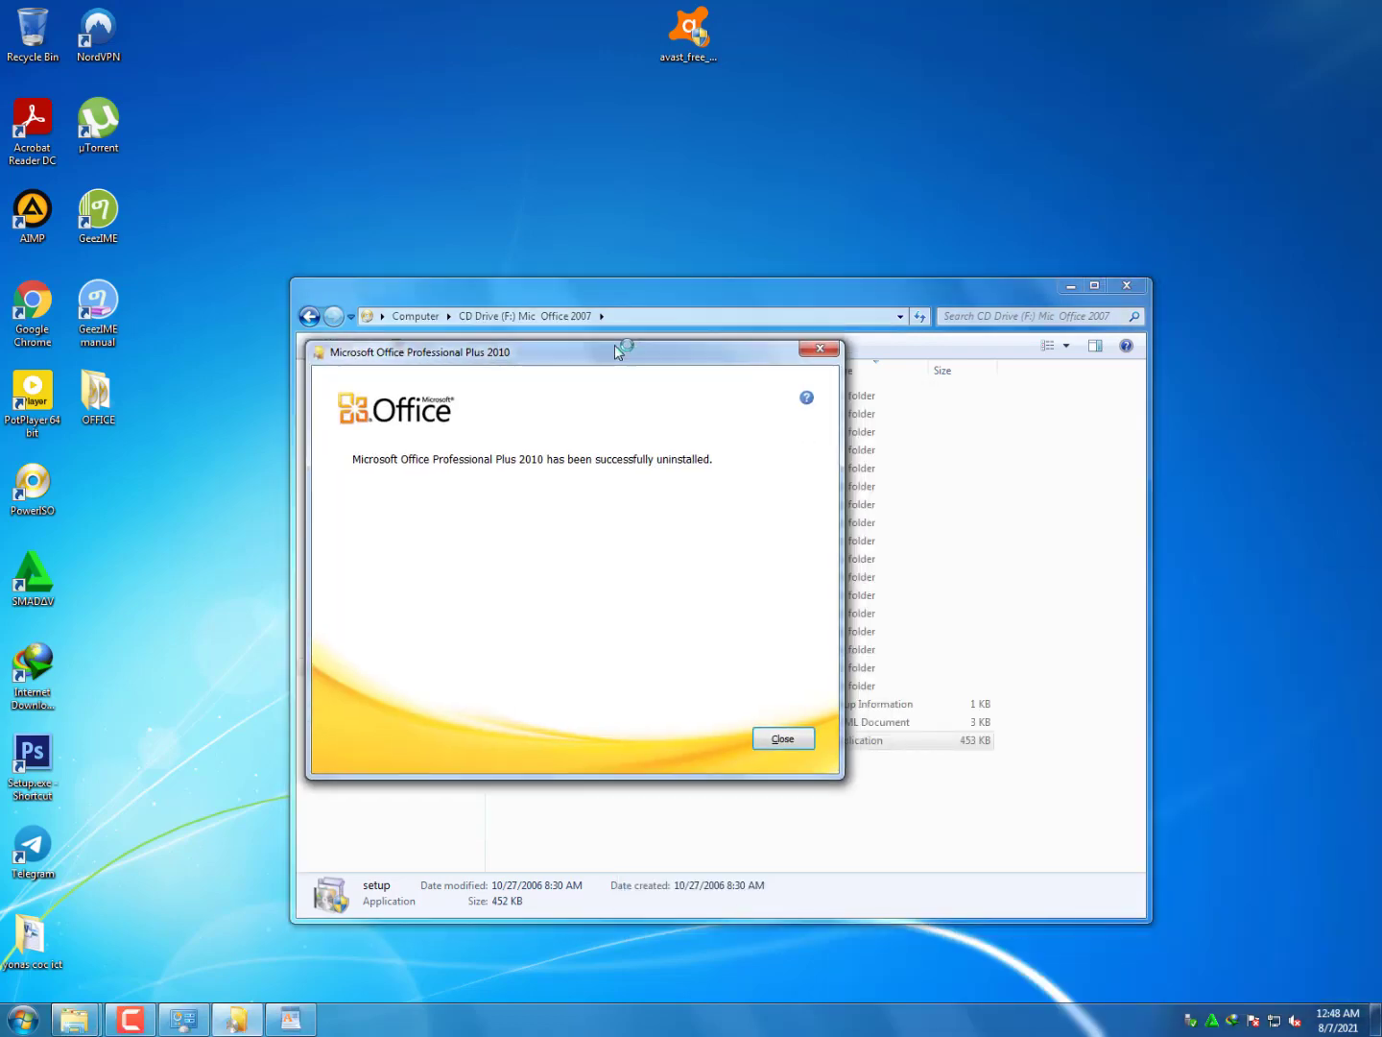
left_click(781, 739)
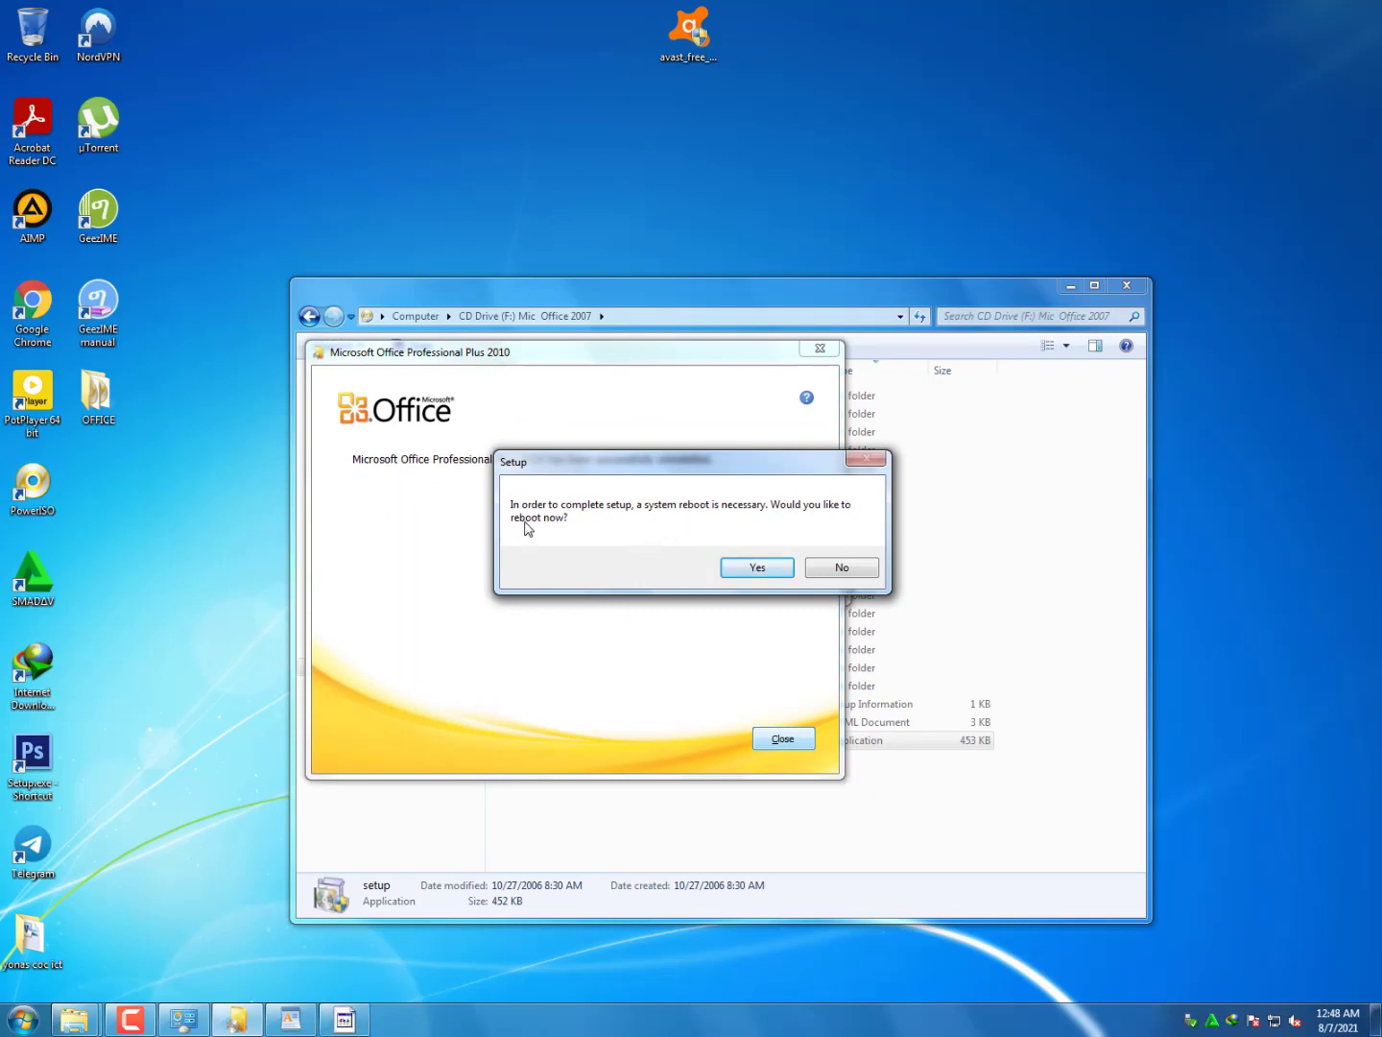
left_click(838, 571)
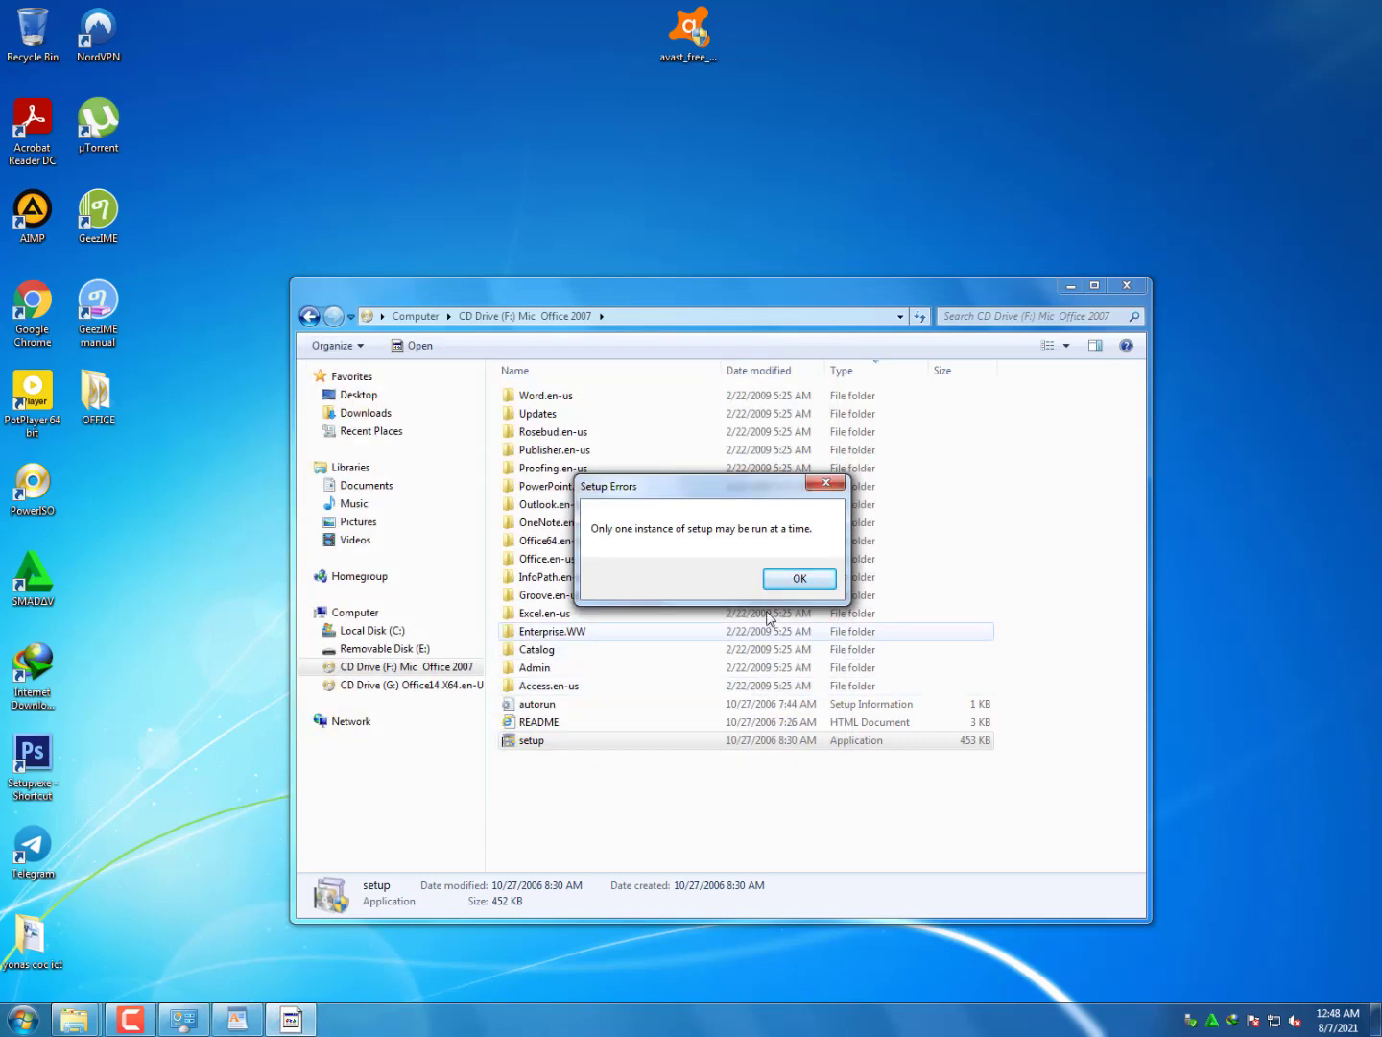
Dismiss the setup error, rerun the Office Enterprise 2007 setup and cancel the Program Compatibility Assistant
key("Return")
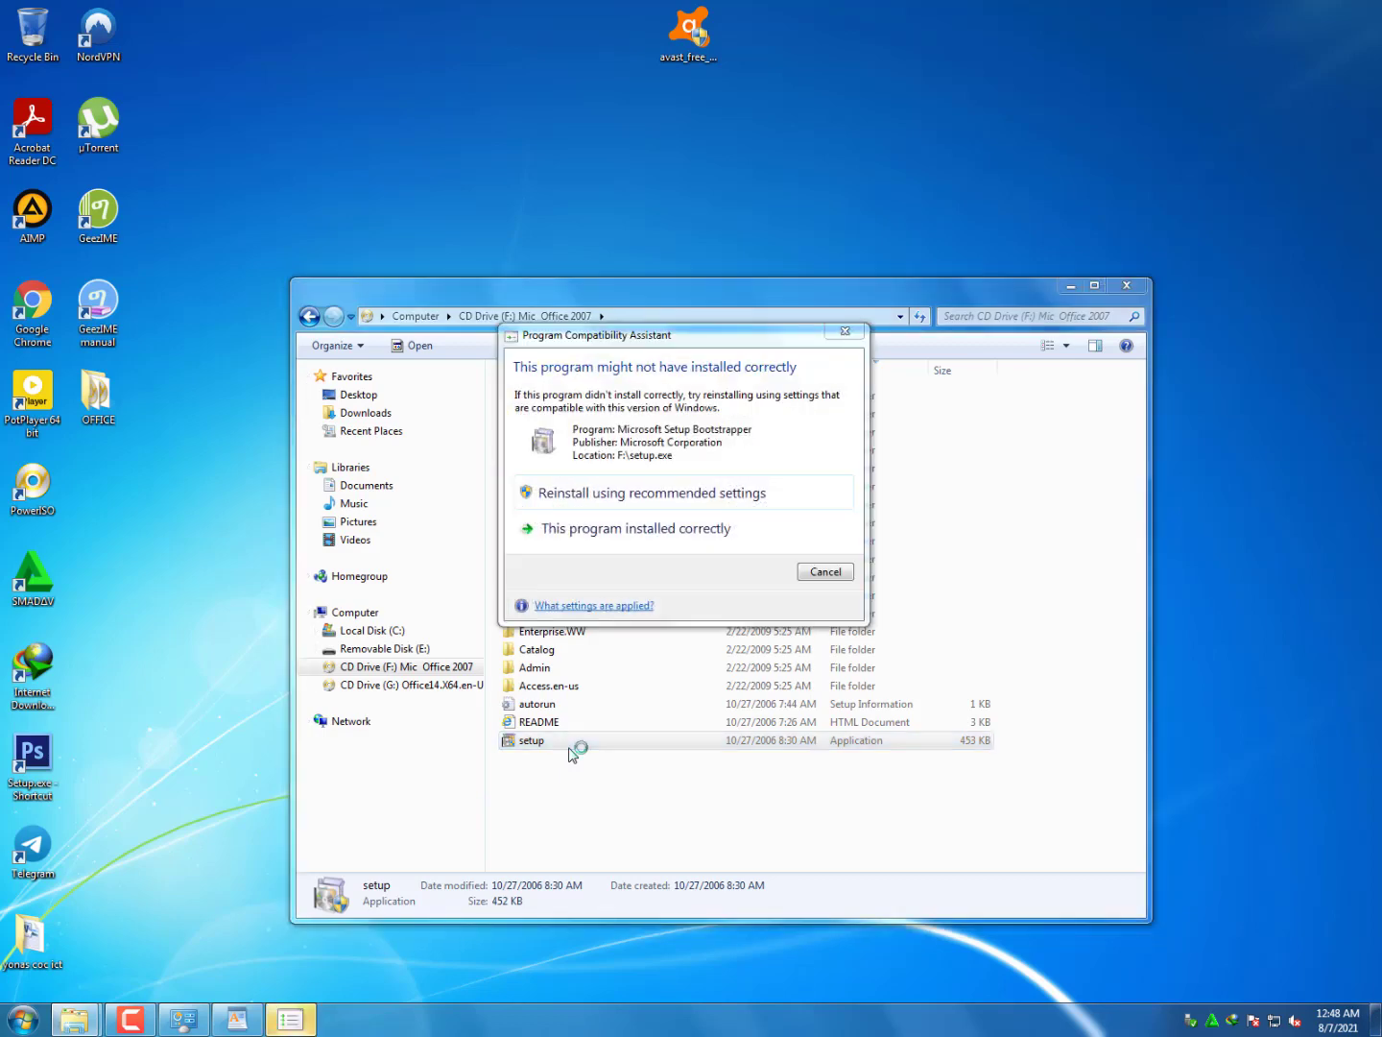
key("Escape")
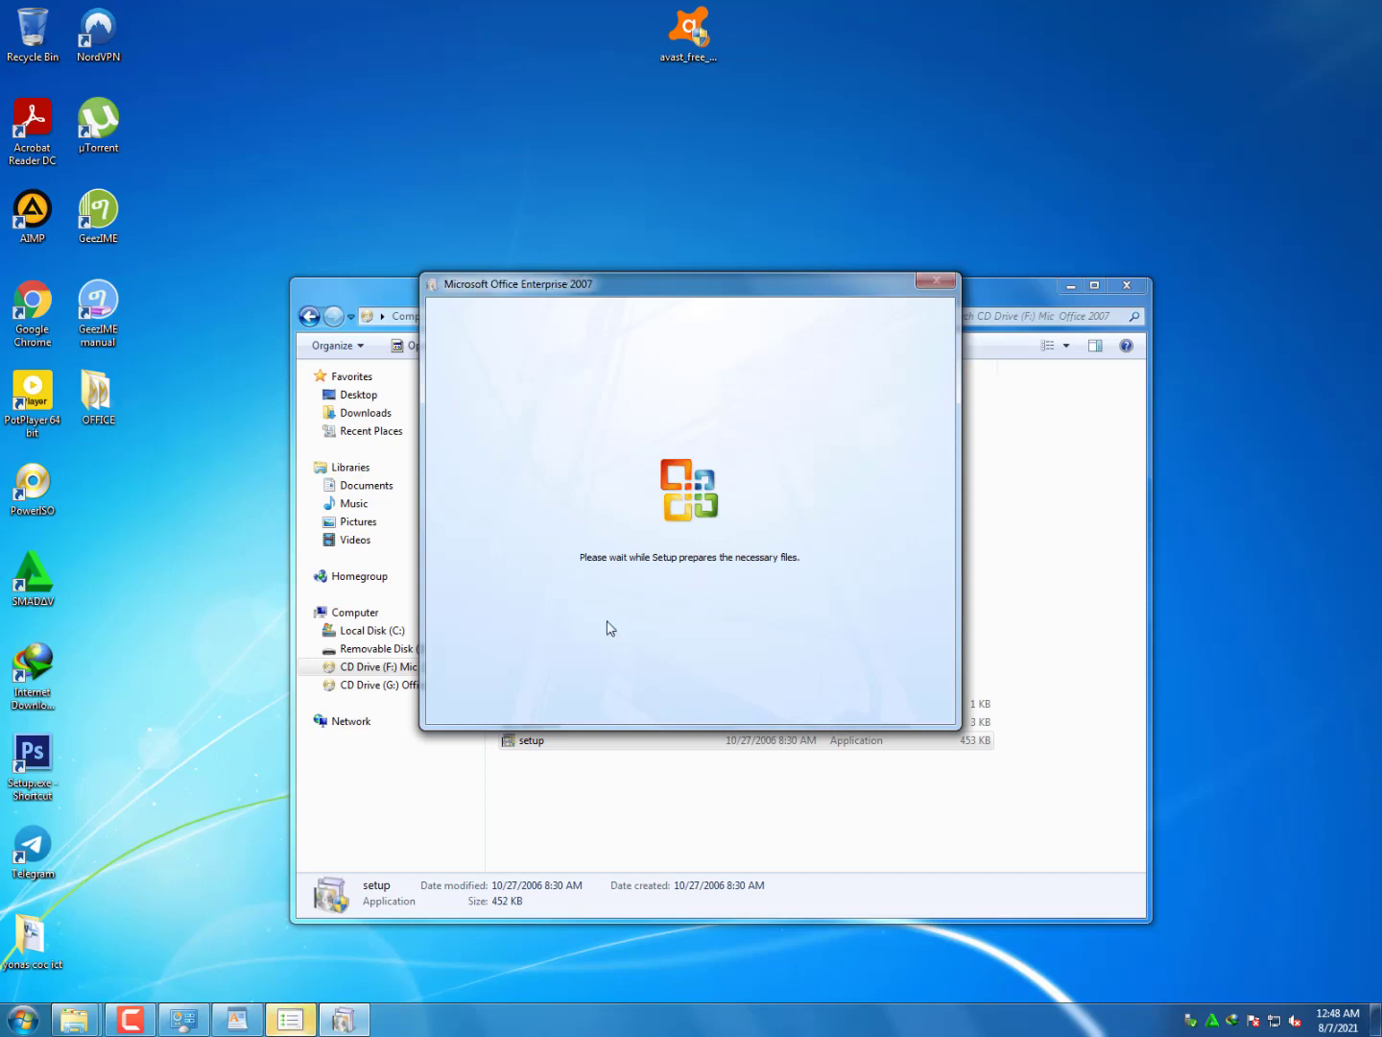
left_click(298, 1016)
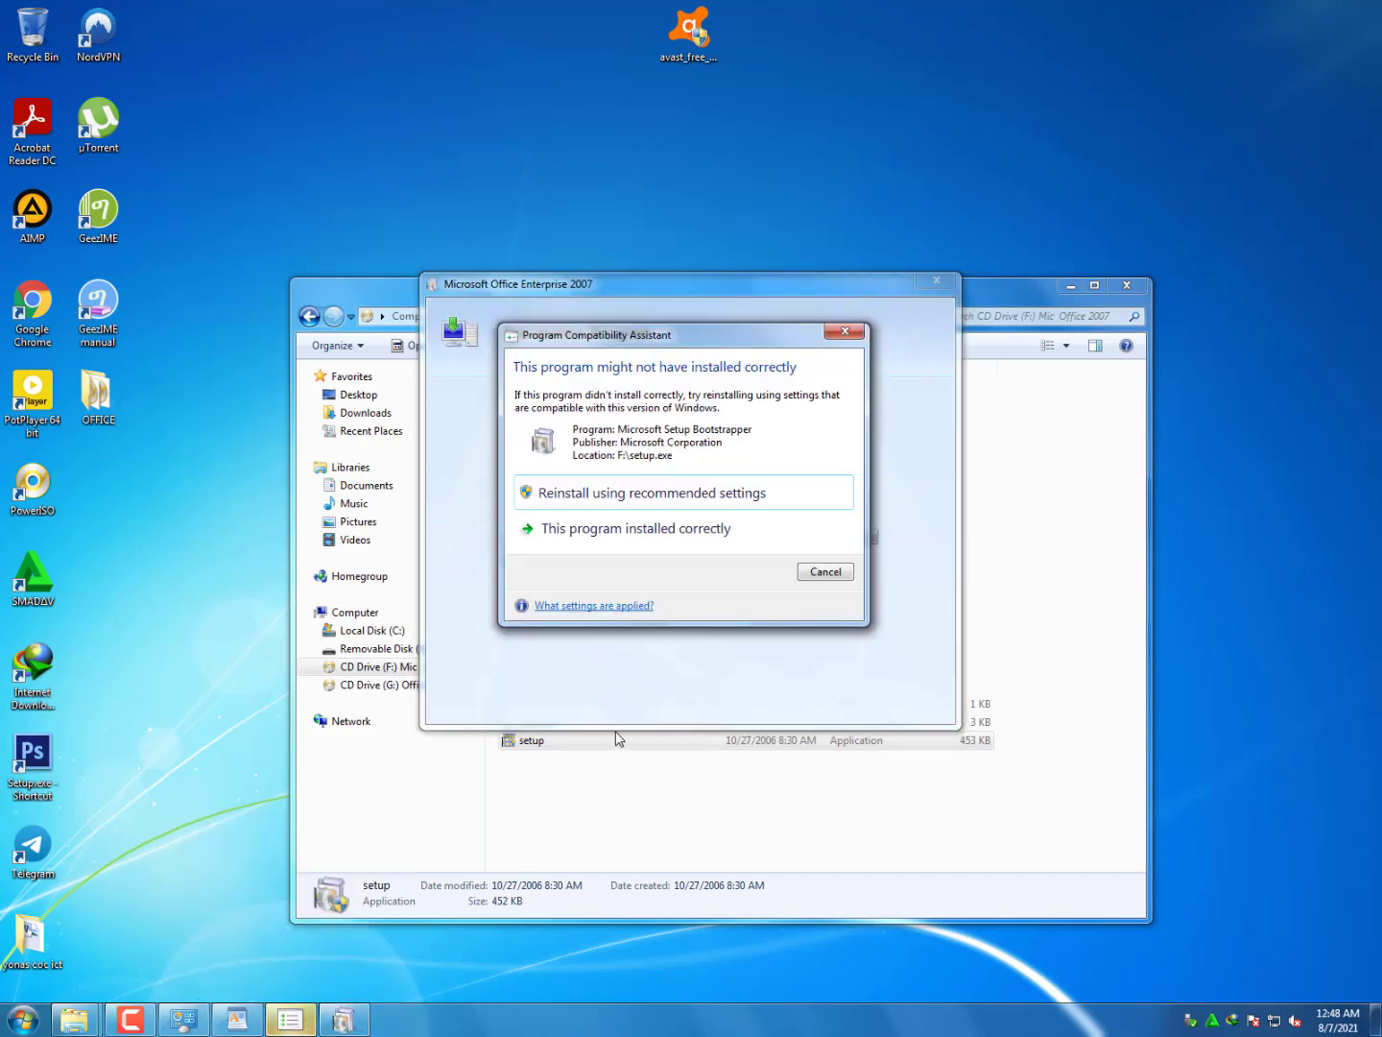
left_click(822, 574)
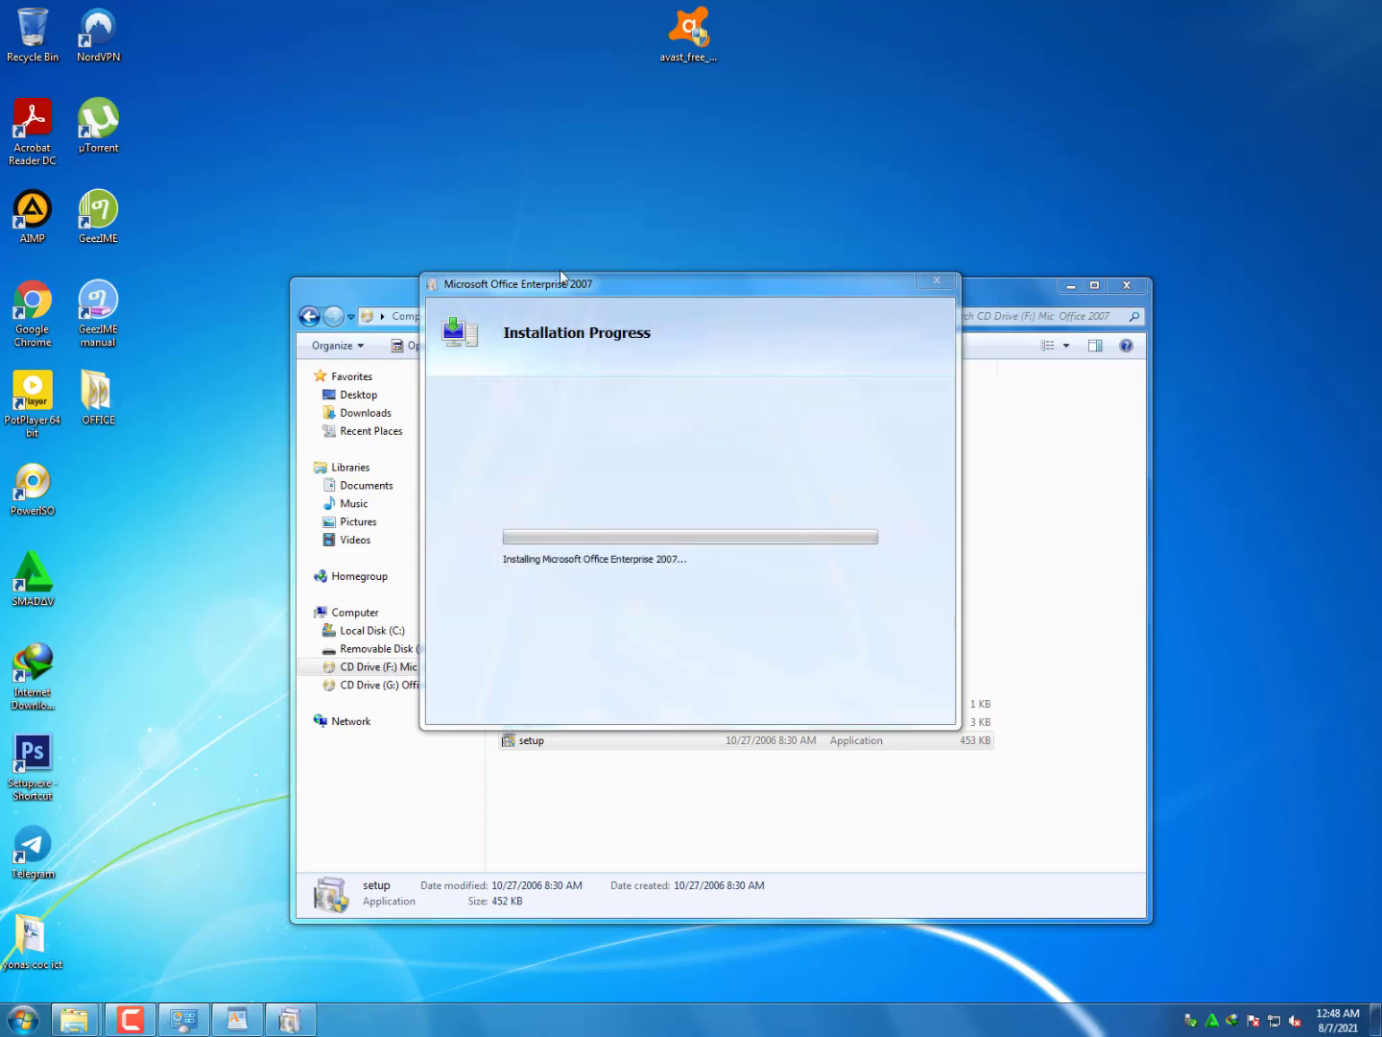
Move the Office Enterprise 2007 installation window and the drive's folder window apart so both can be seen
left_click_drag(525, 292, 793, 110)
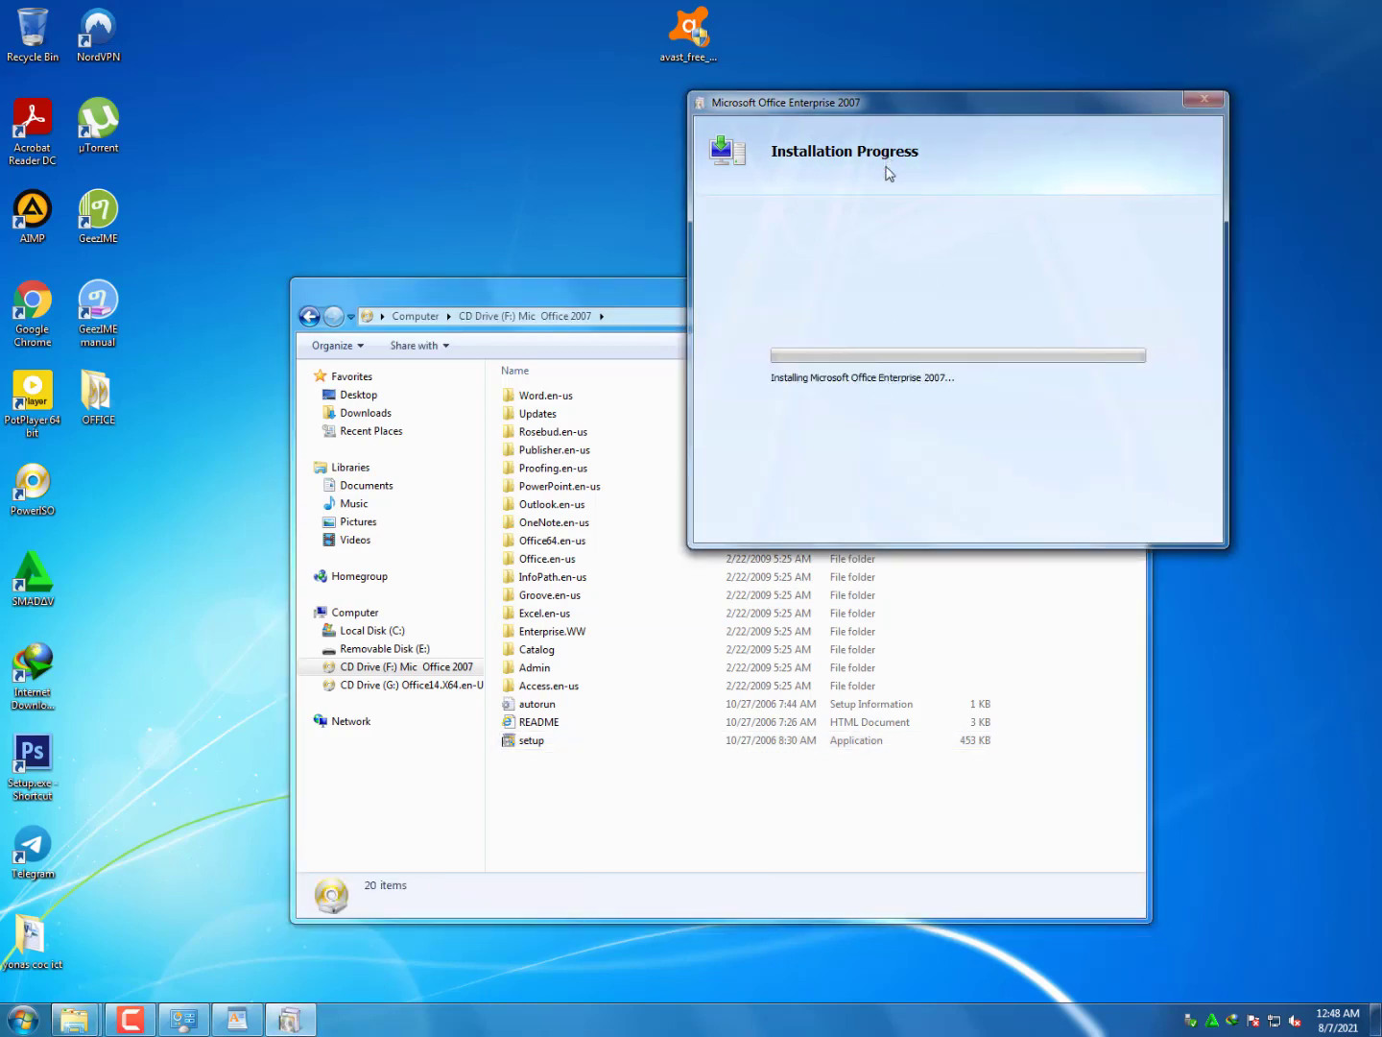
left_click_drag(888, 111, 1004, 56)
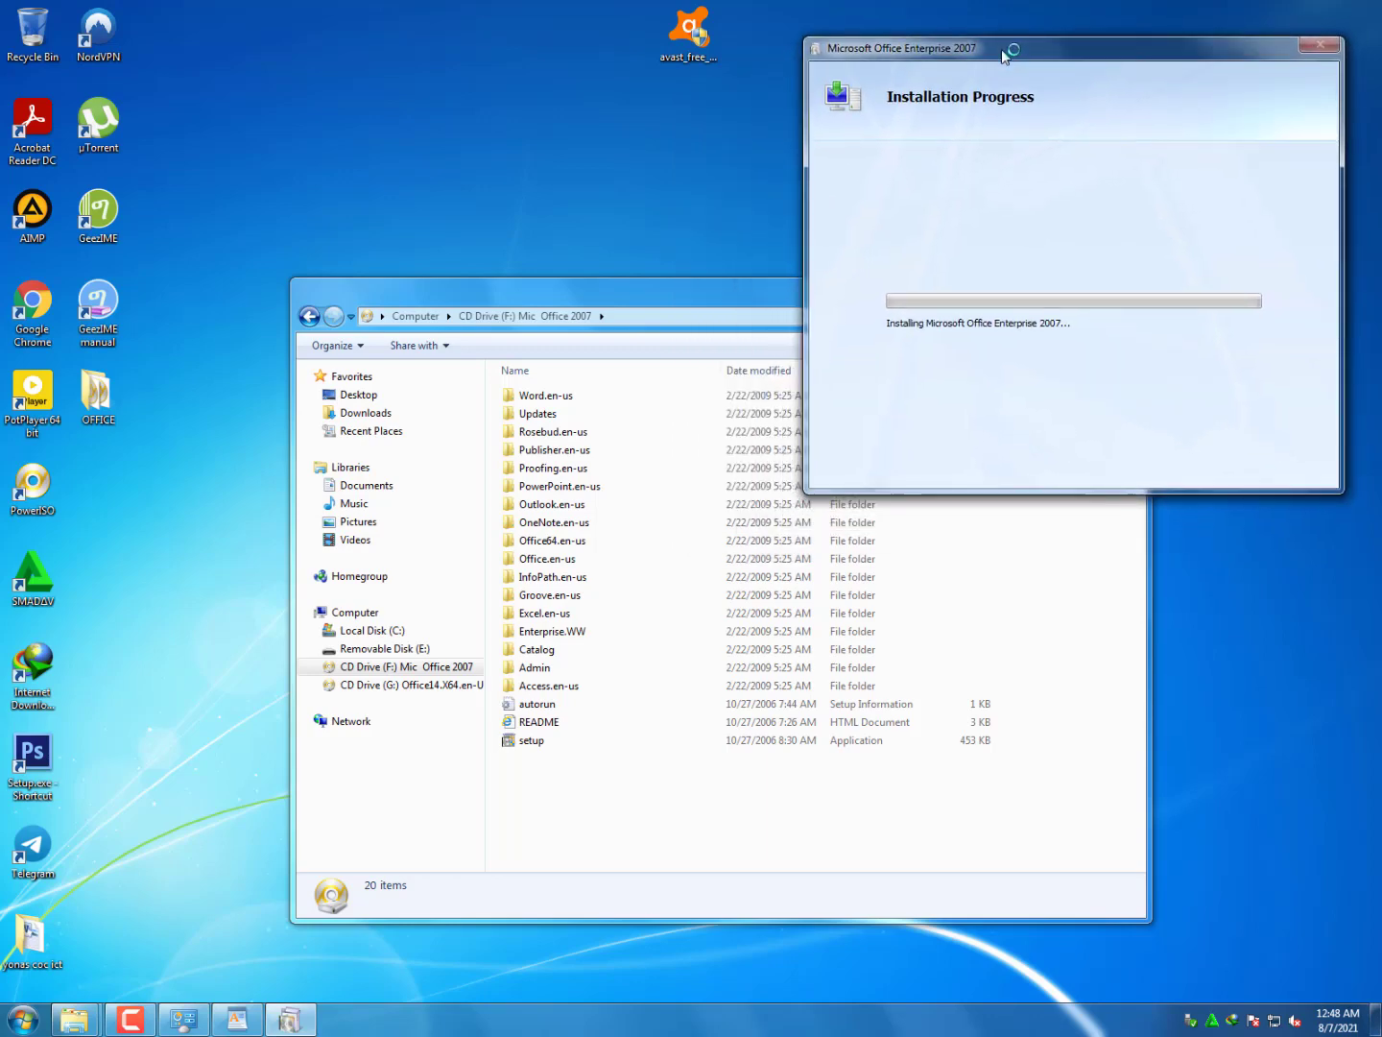
left_click_drag(704, 283, 630, 262)
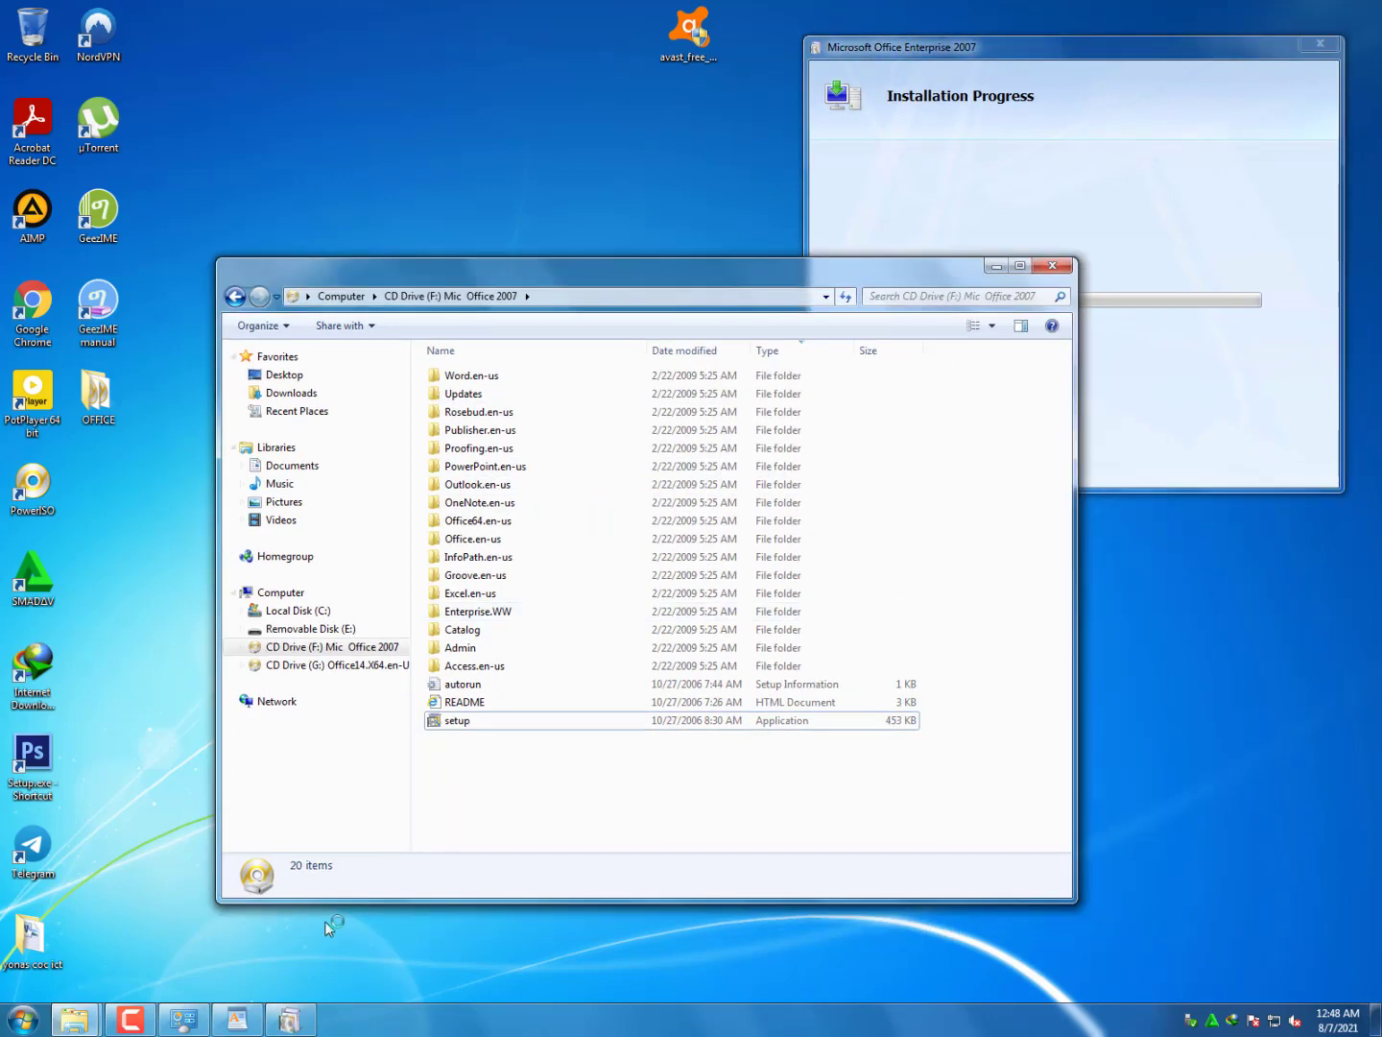
Highlight the Task 2 line of Project 2 in the WordPad document while checking the Office 2007 installation progress
left_click(238, 1024)
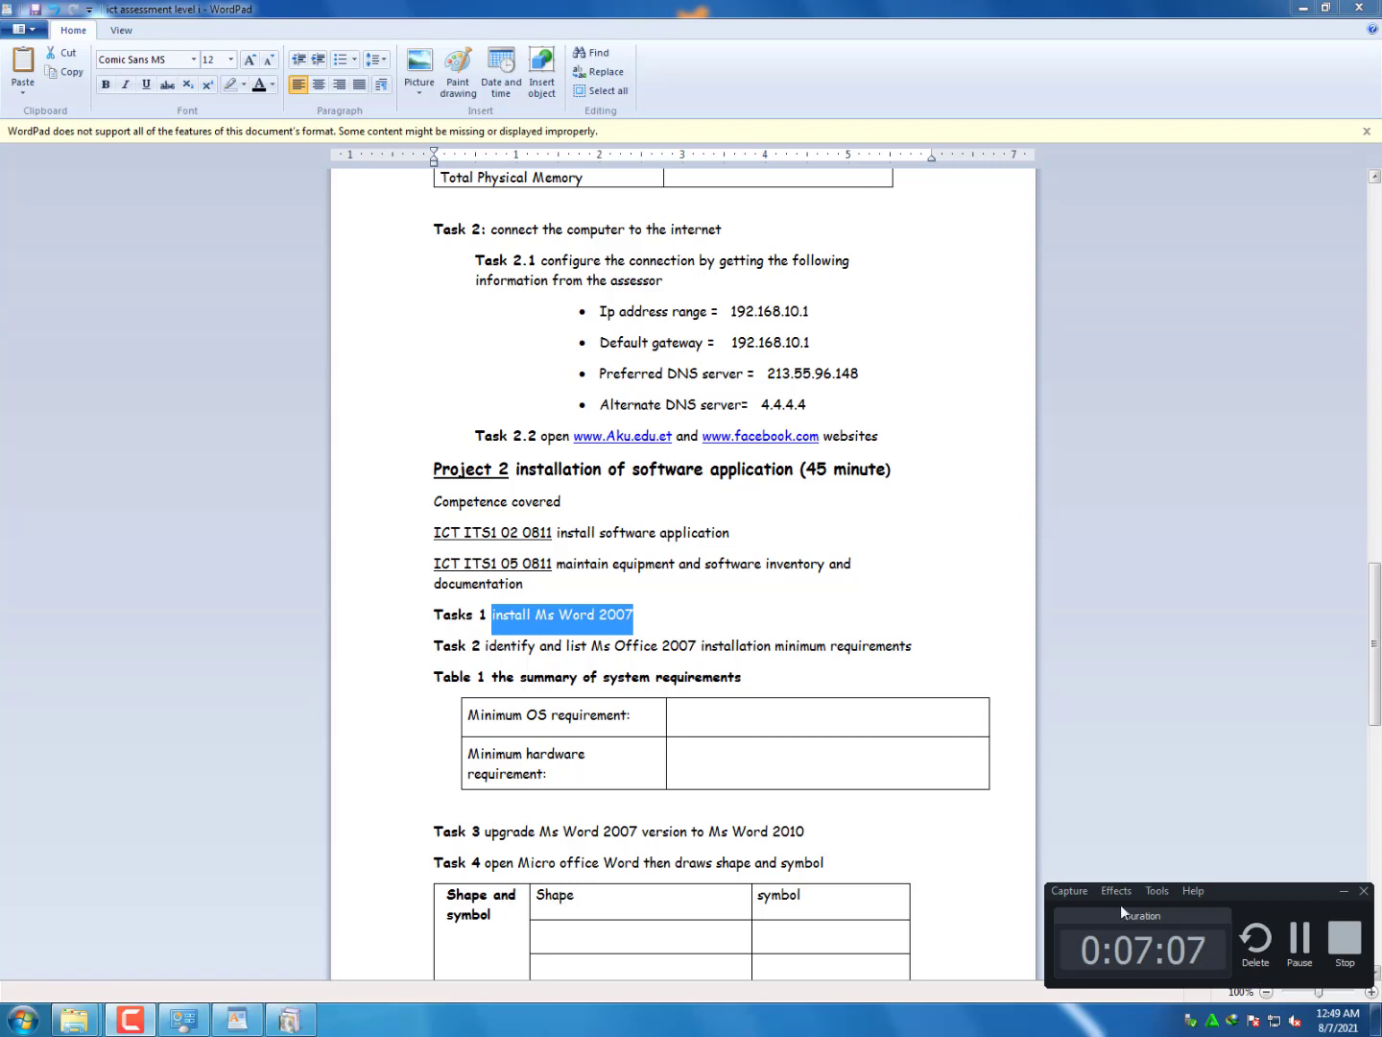
left_click(291, 1021)
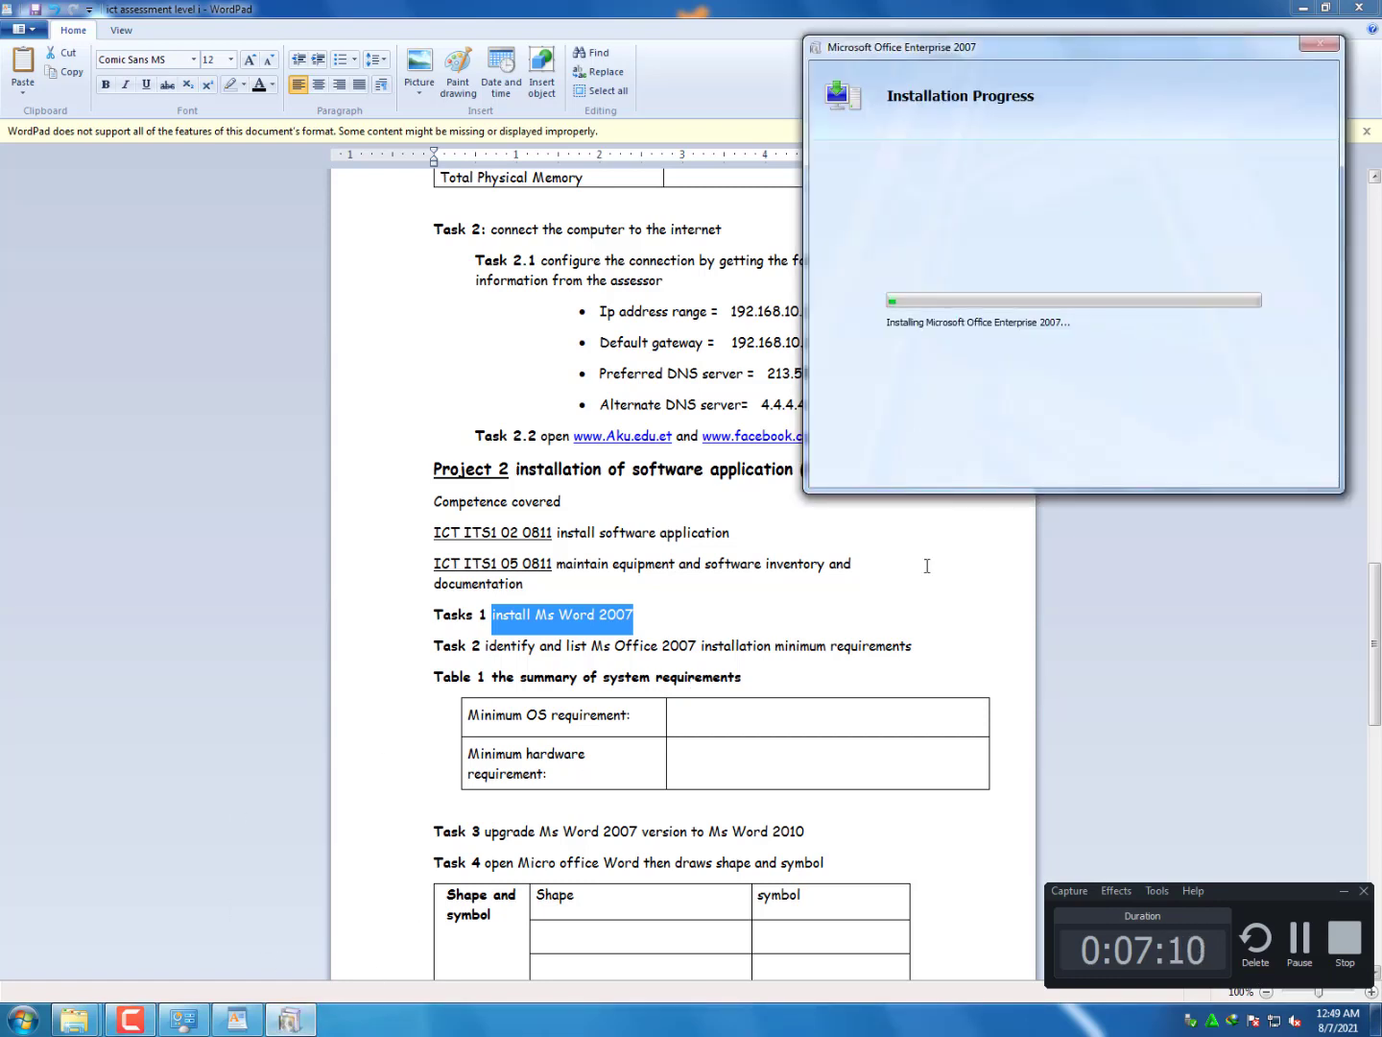
key("alt+Tab")
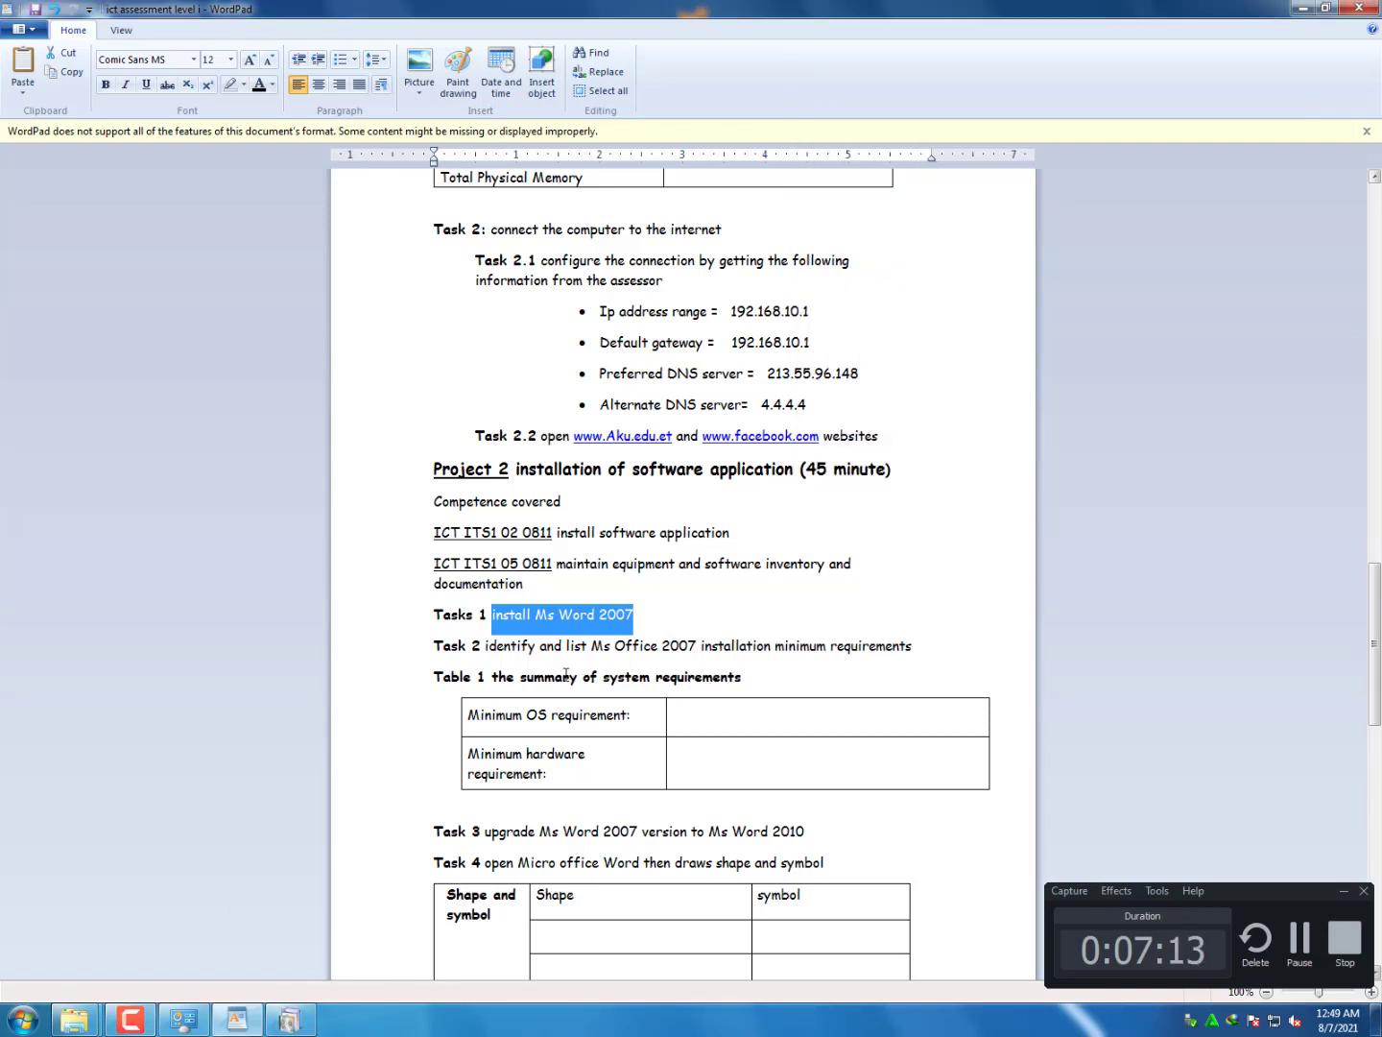
left_click(423, 652)
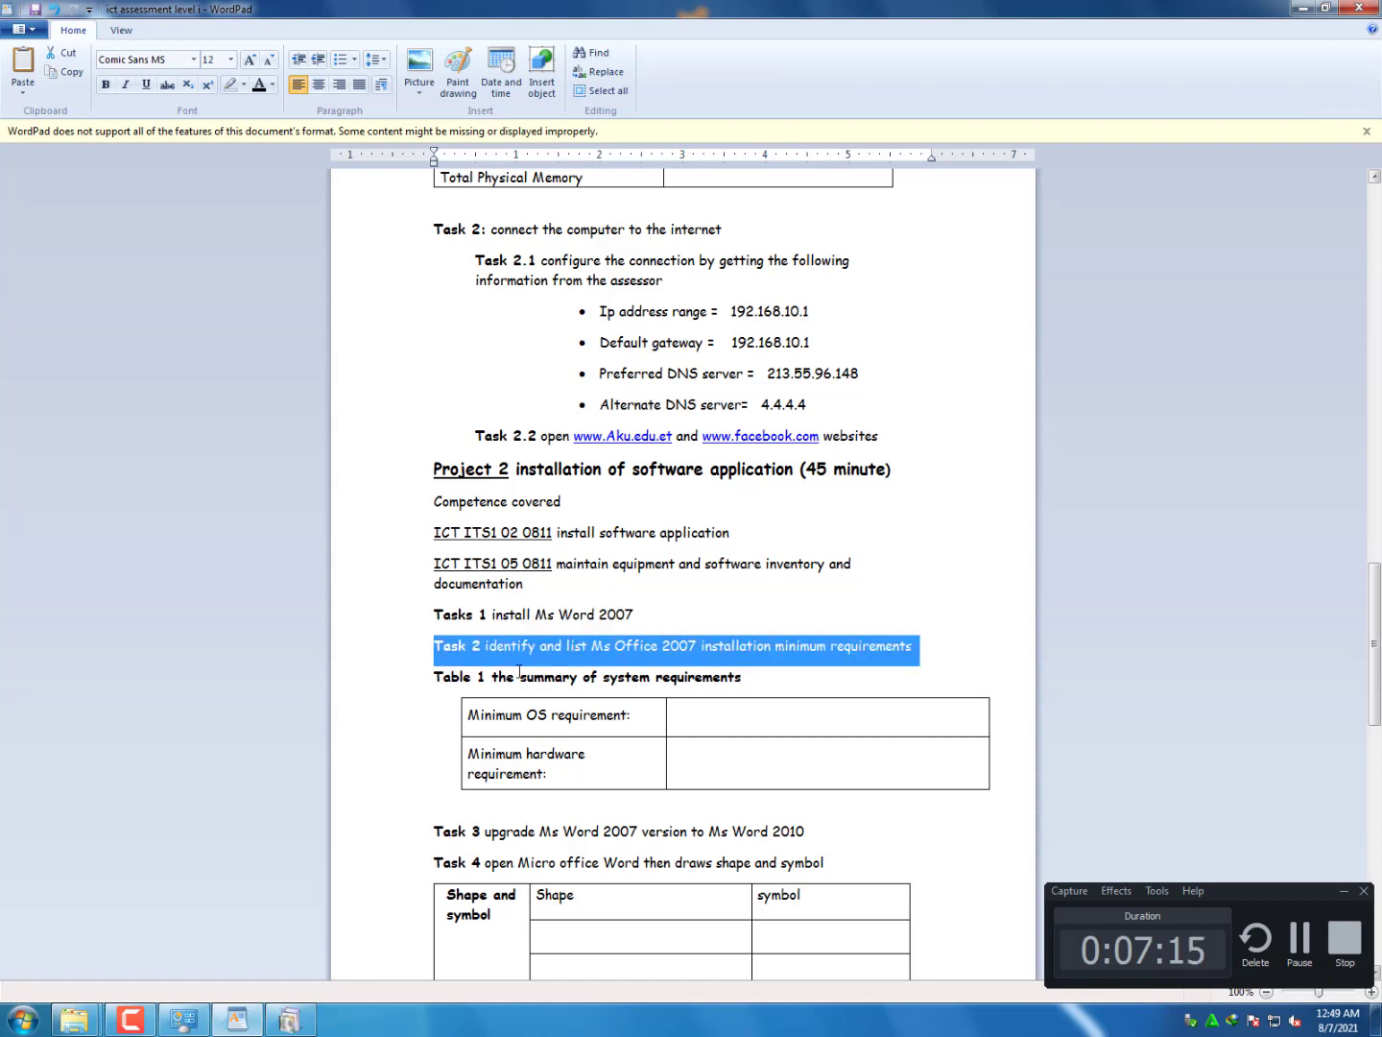
left_click(289, 1019)
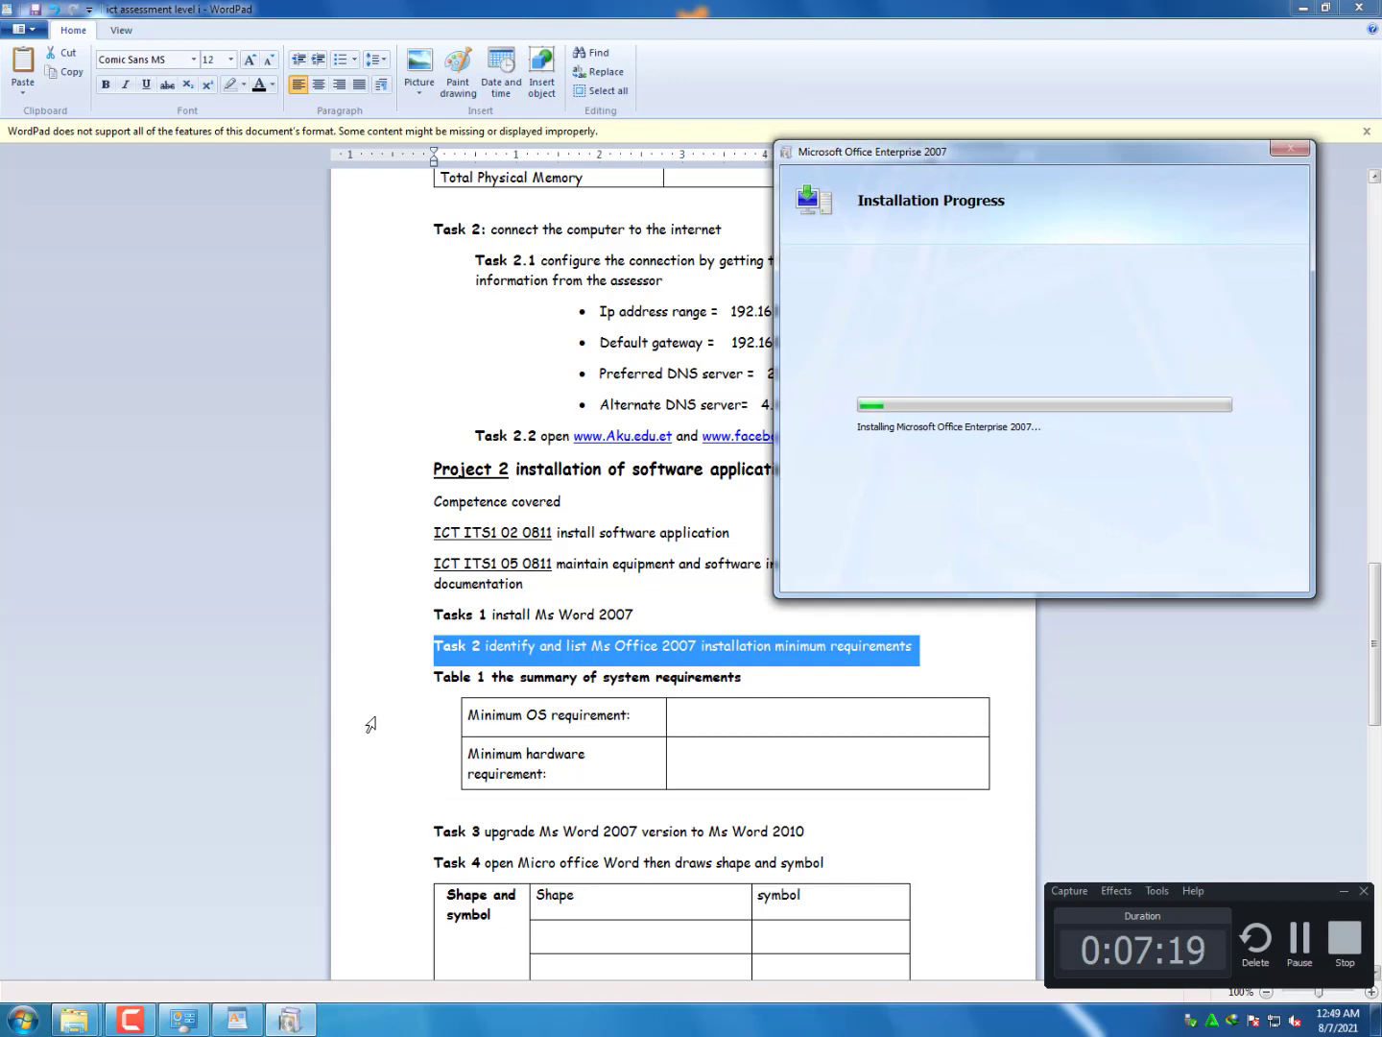
key("alt+Tab")
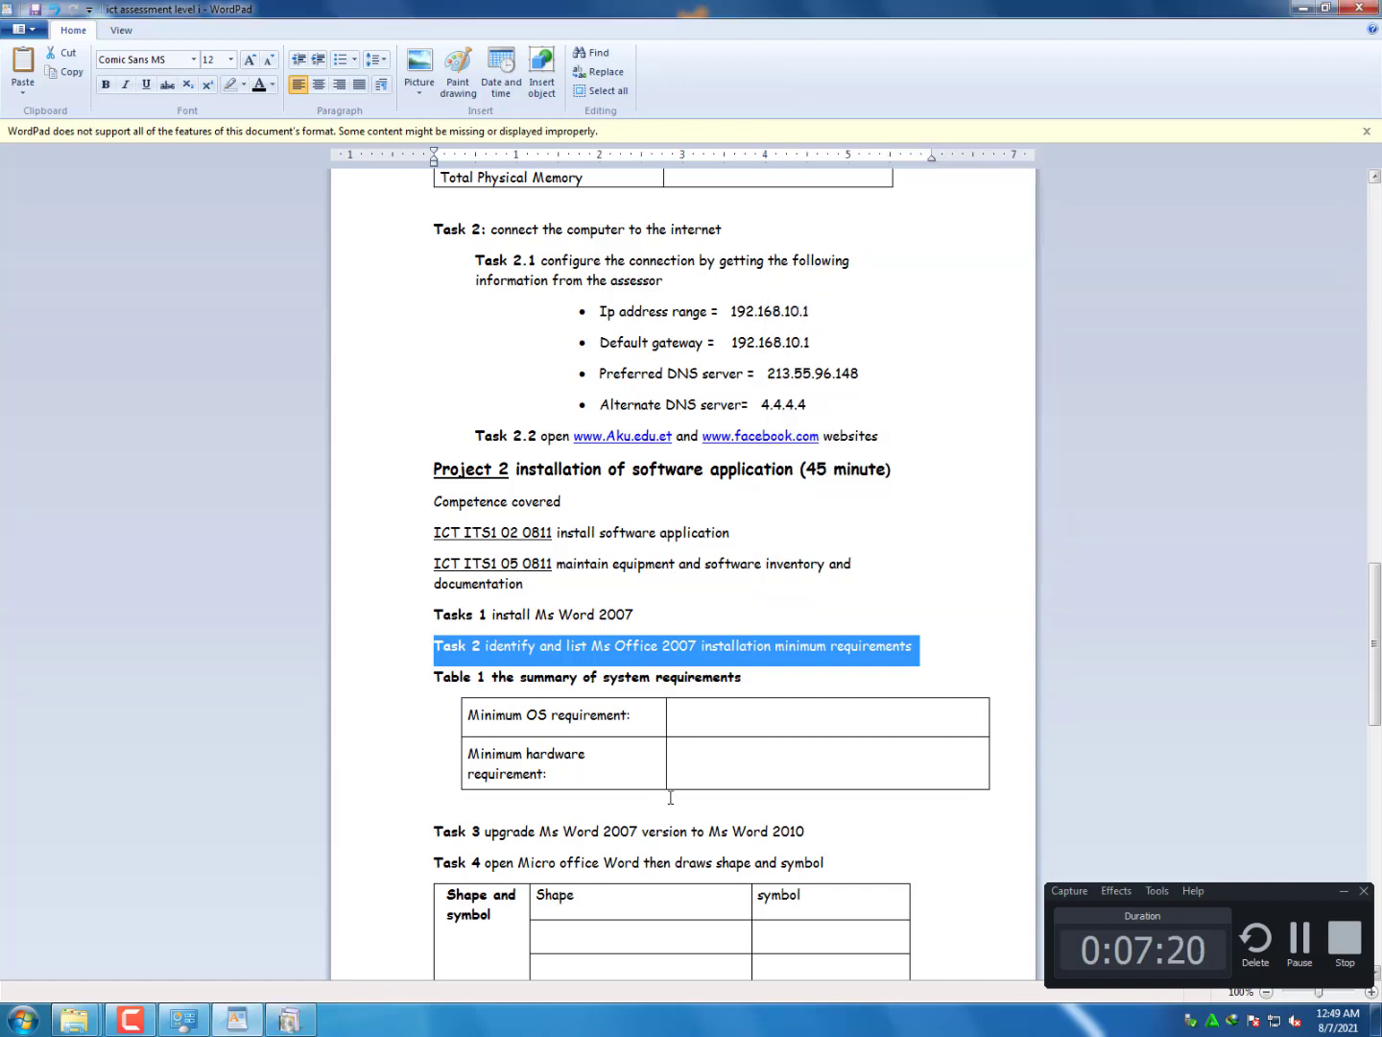
Highlight the system requirements table heading with its first row, and the Task 3 upgrade line
left_click(437, 677)
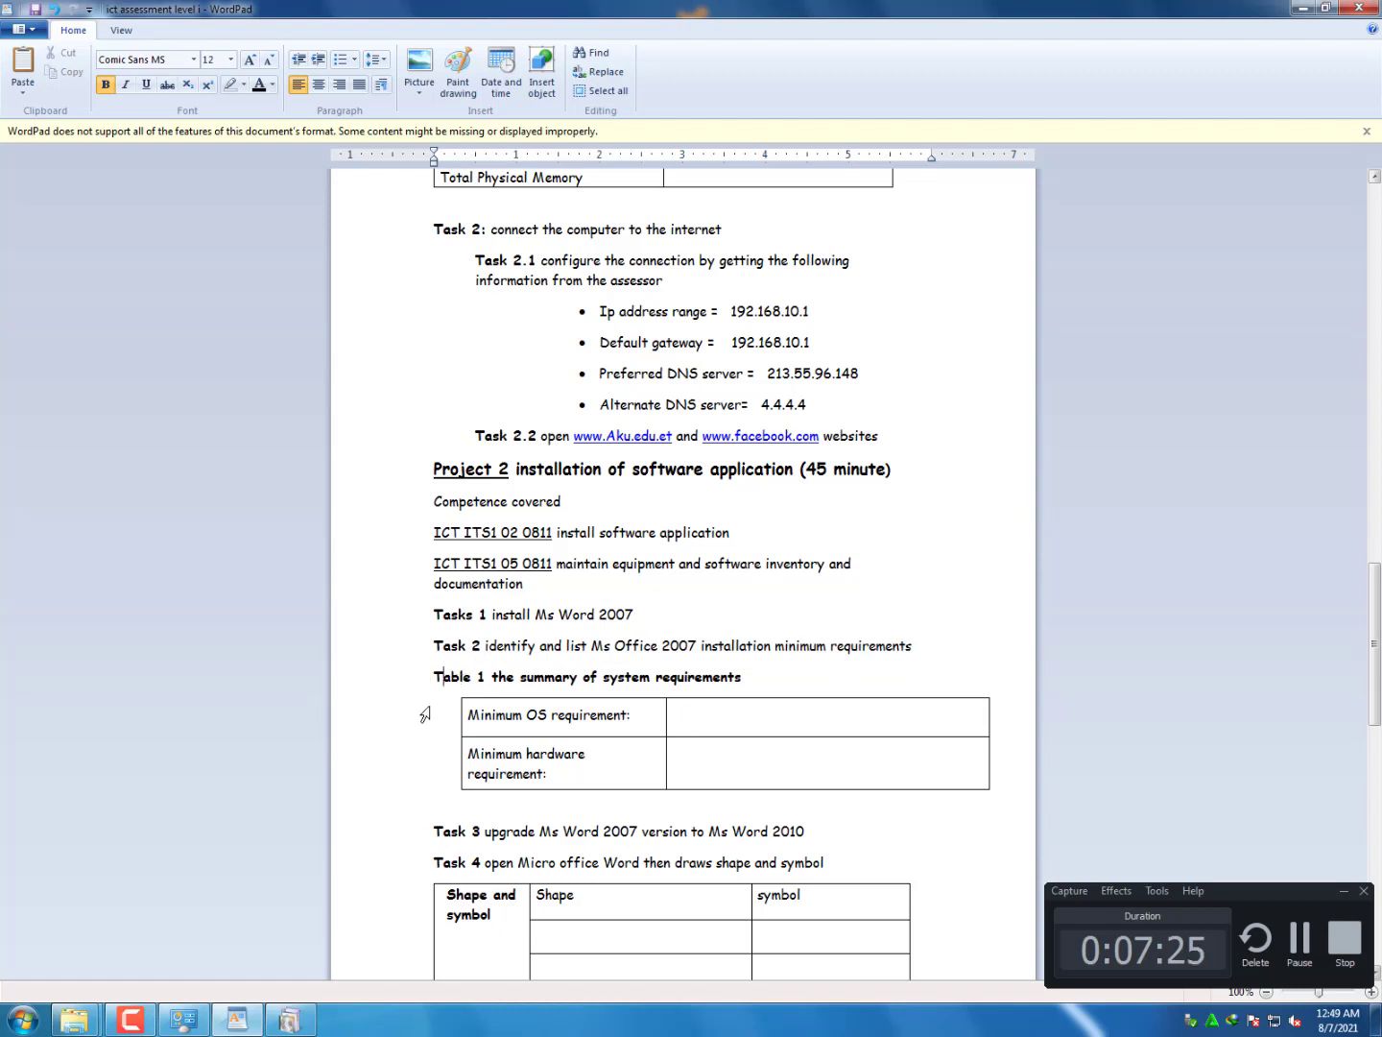
left_click(444, 676)
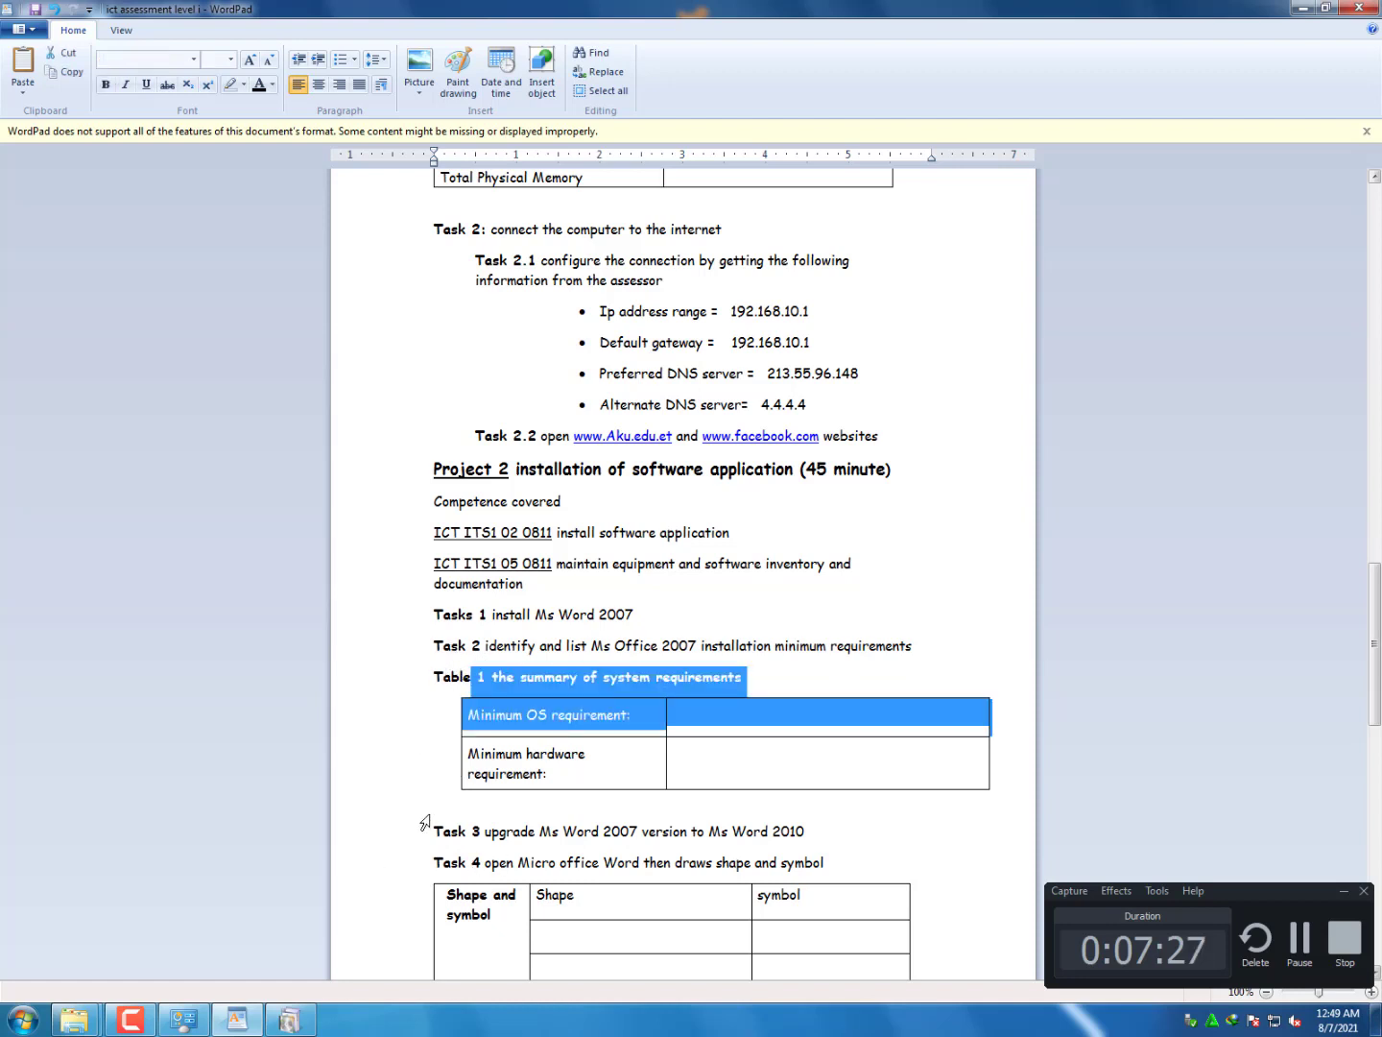
left_click_drag(423, 816, 657, 833)
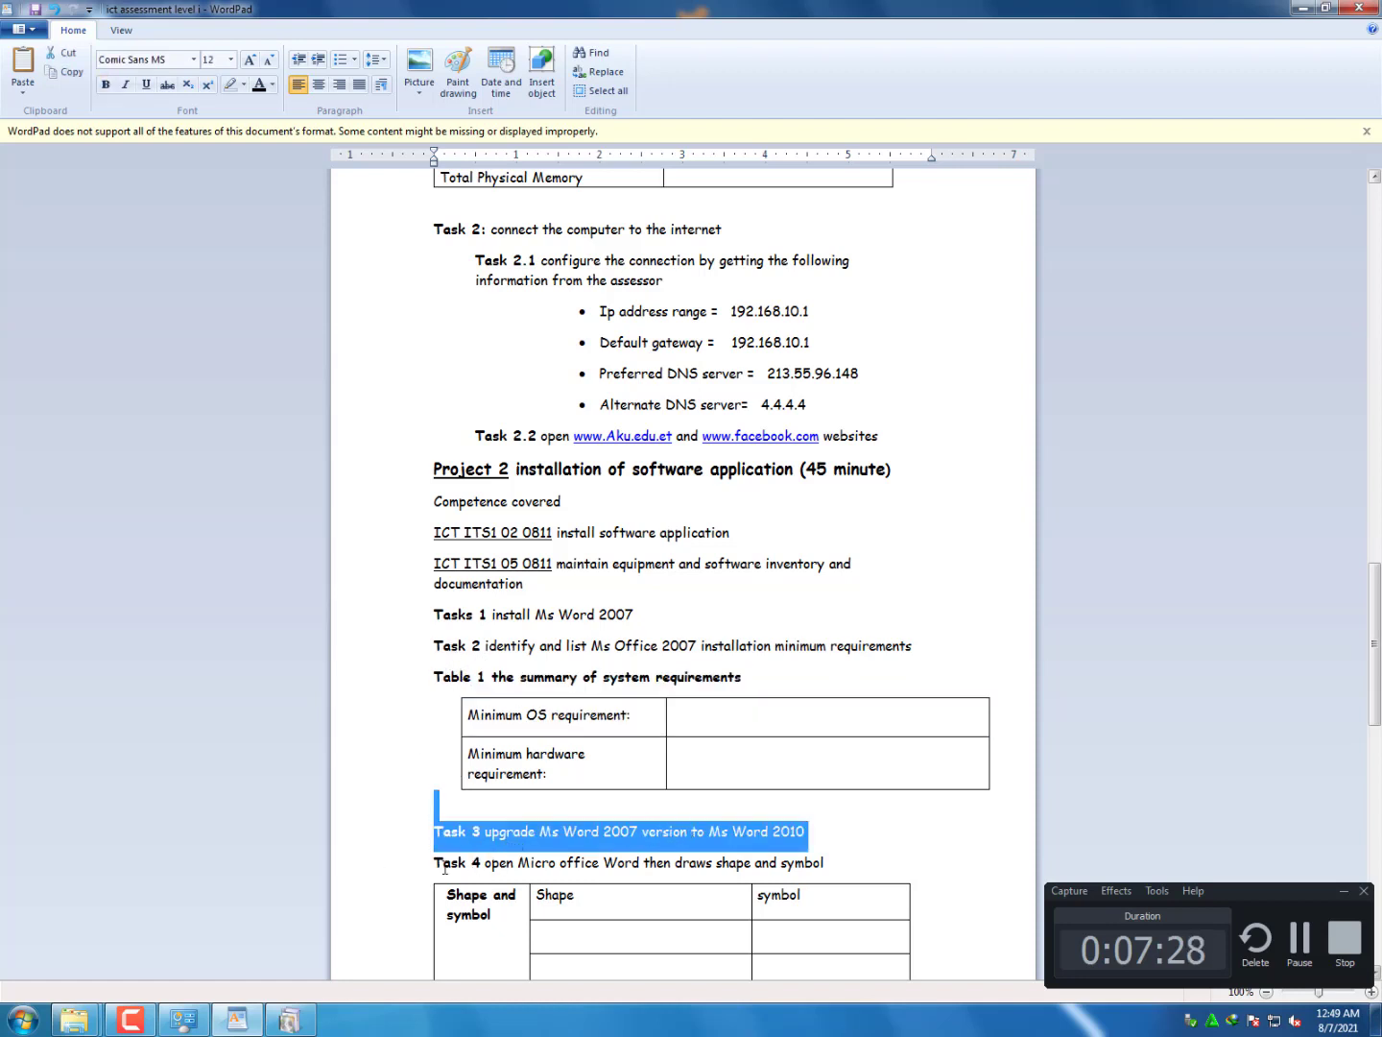
Highlight Task 4 with its shape and symbol table, and place the cursor at the start of Task 5
scroll(442, 867, "down", 4)
left_click_drag(436, 611, 913, 766)
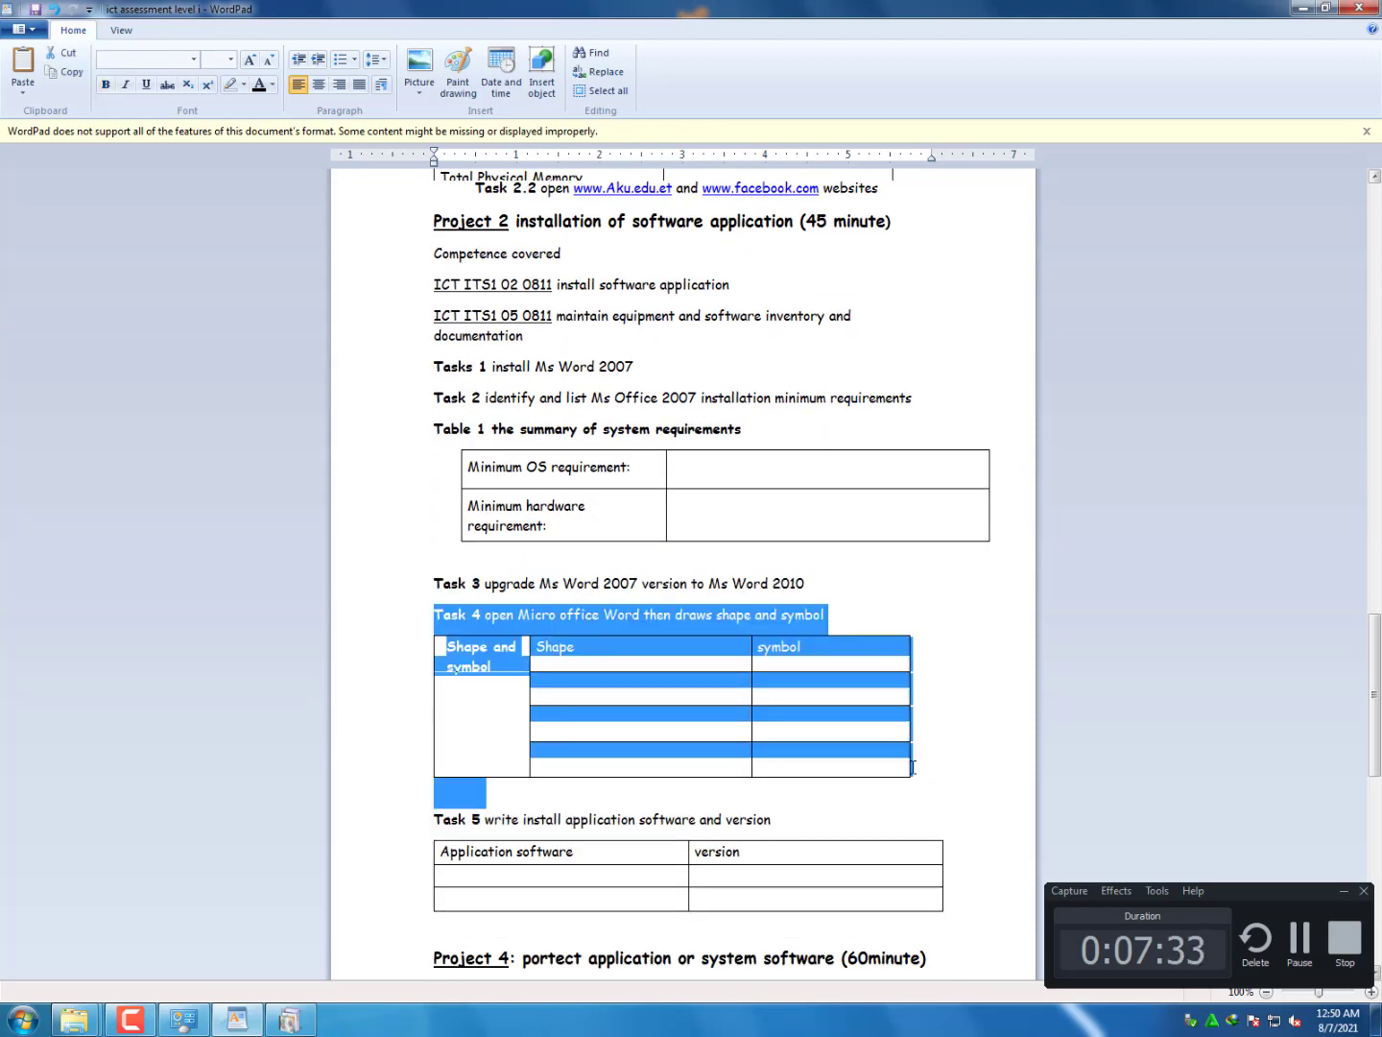
left_click(436, 818)
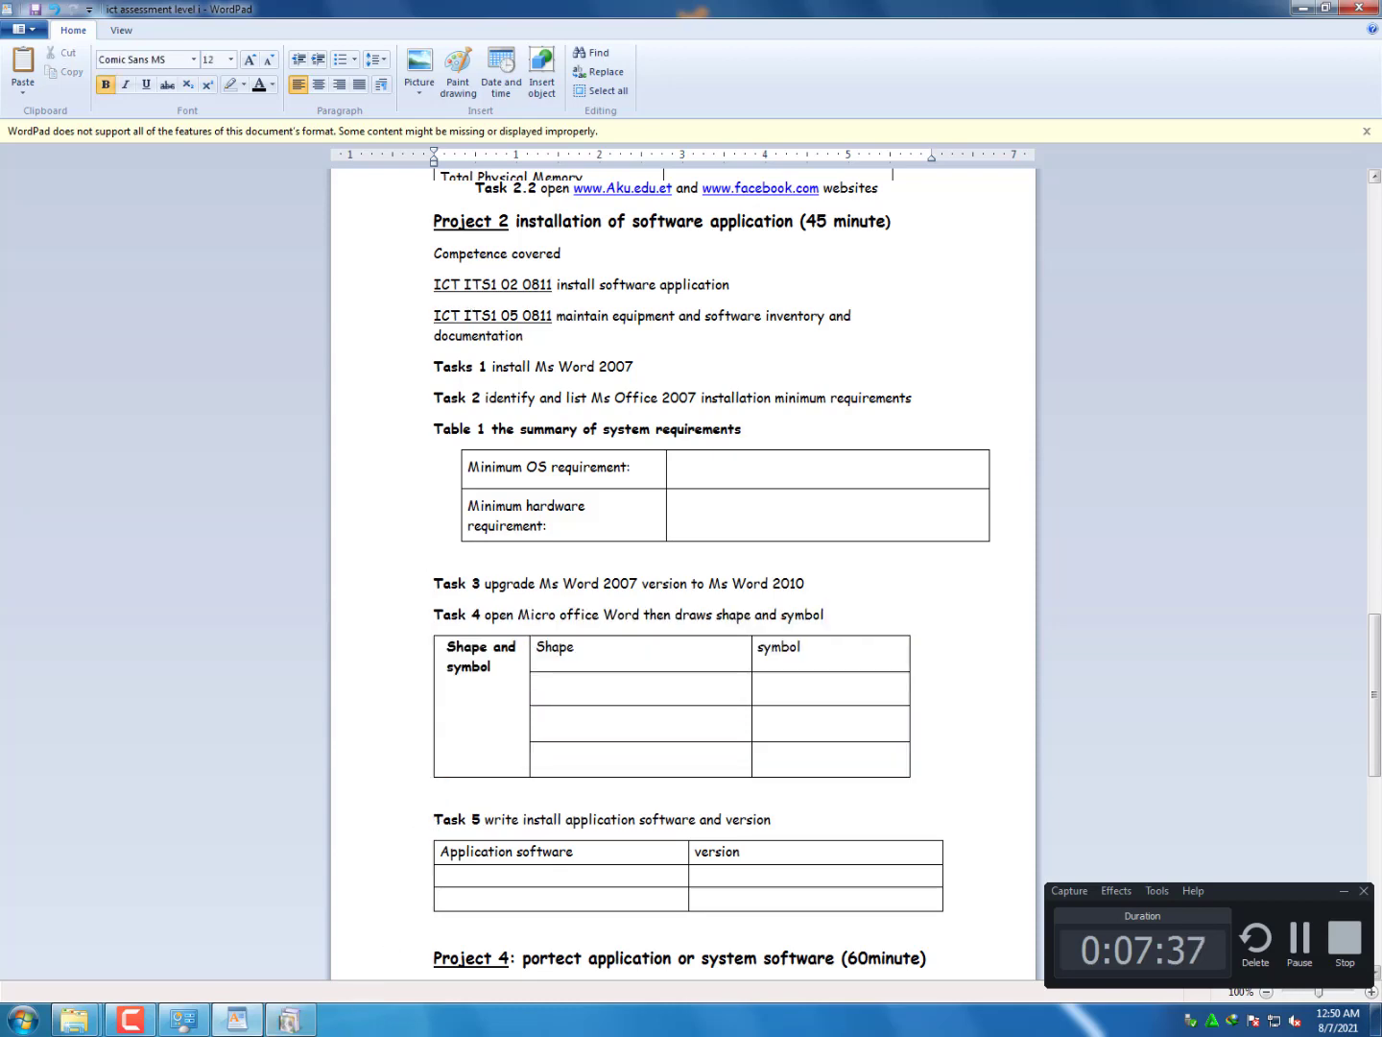
Check the Office 2007 installation progress, move its window out of the way and return to the WordPad document
left_click(286, 1024)
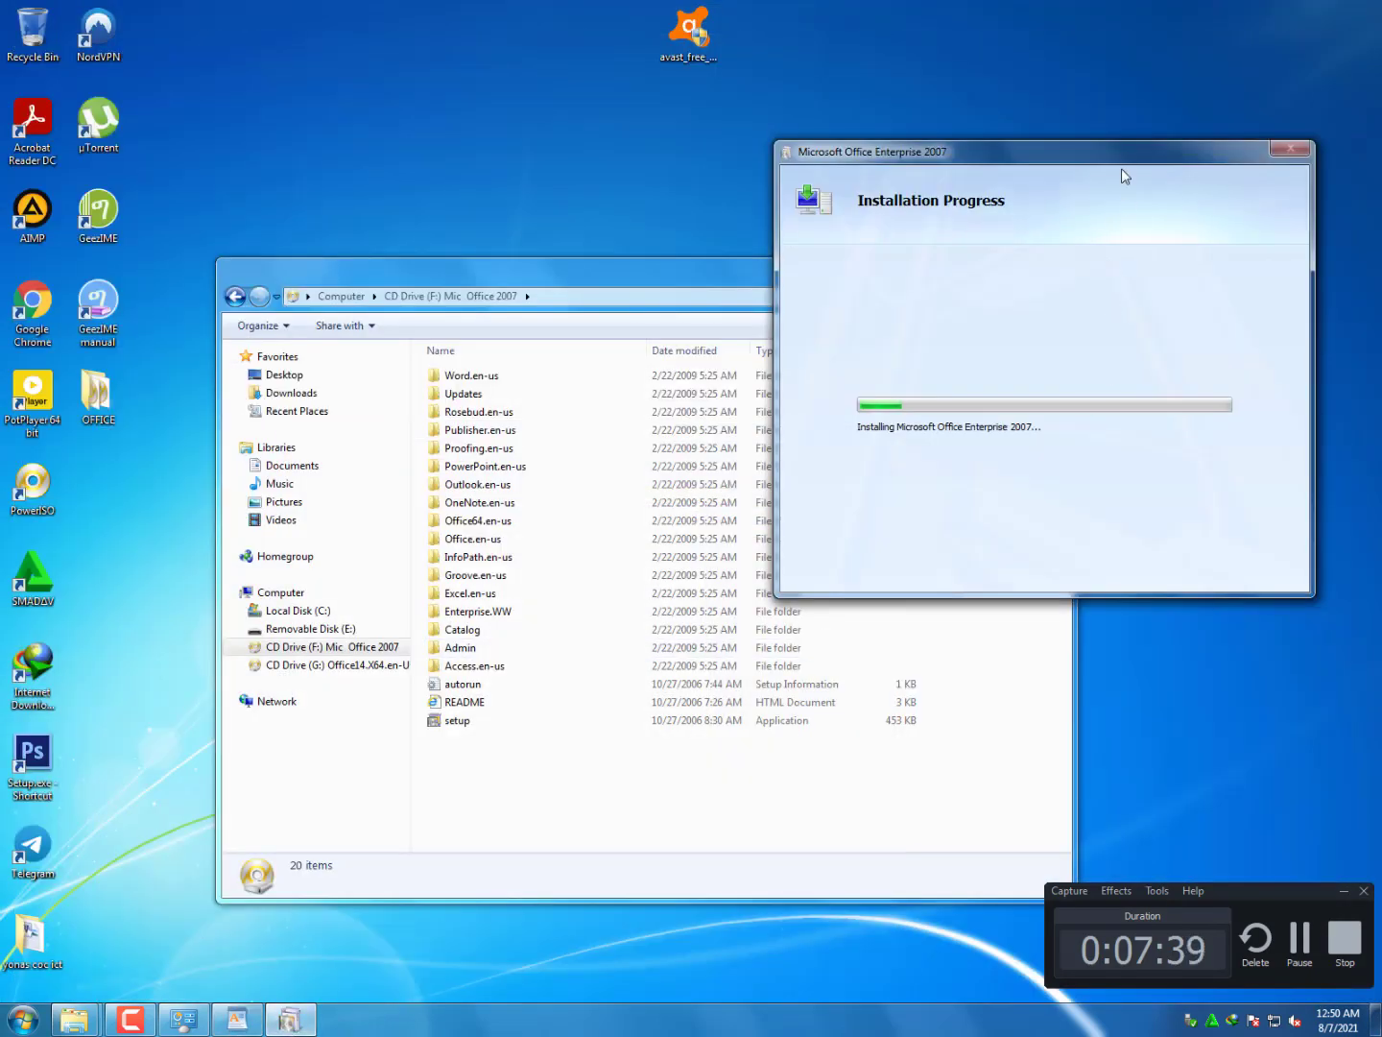
left_click_drag(1108, 166, 855, 879)
left_click(238, 1020)
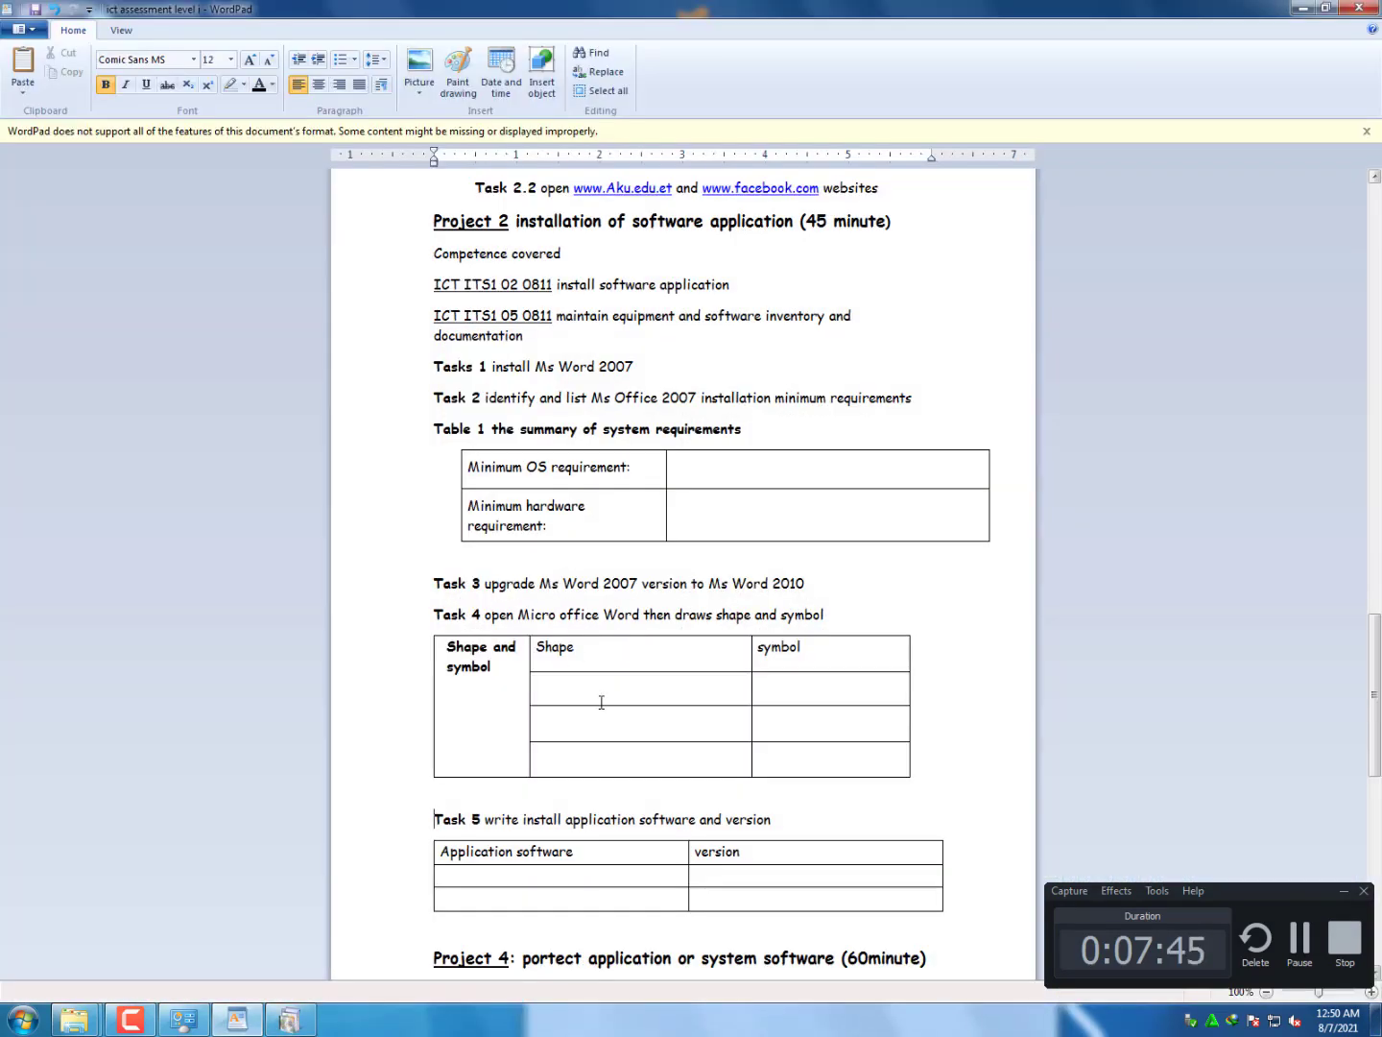
Highlight the Project 4 tasks, then only the words "portect application or system software" in the project's heading
scroll(601, 702, "down", 3)
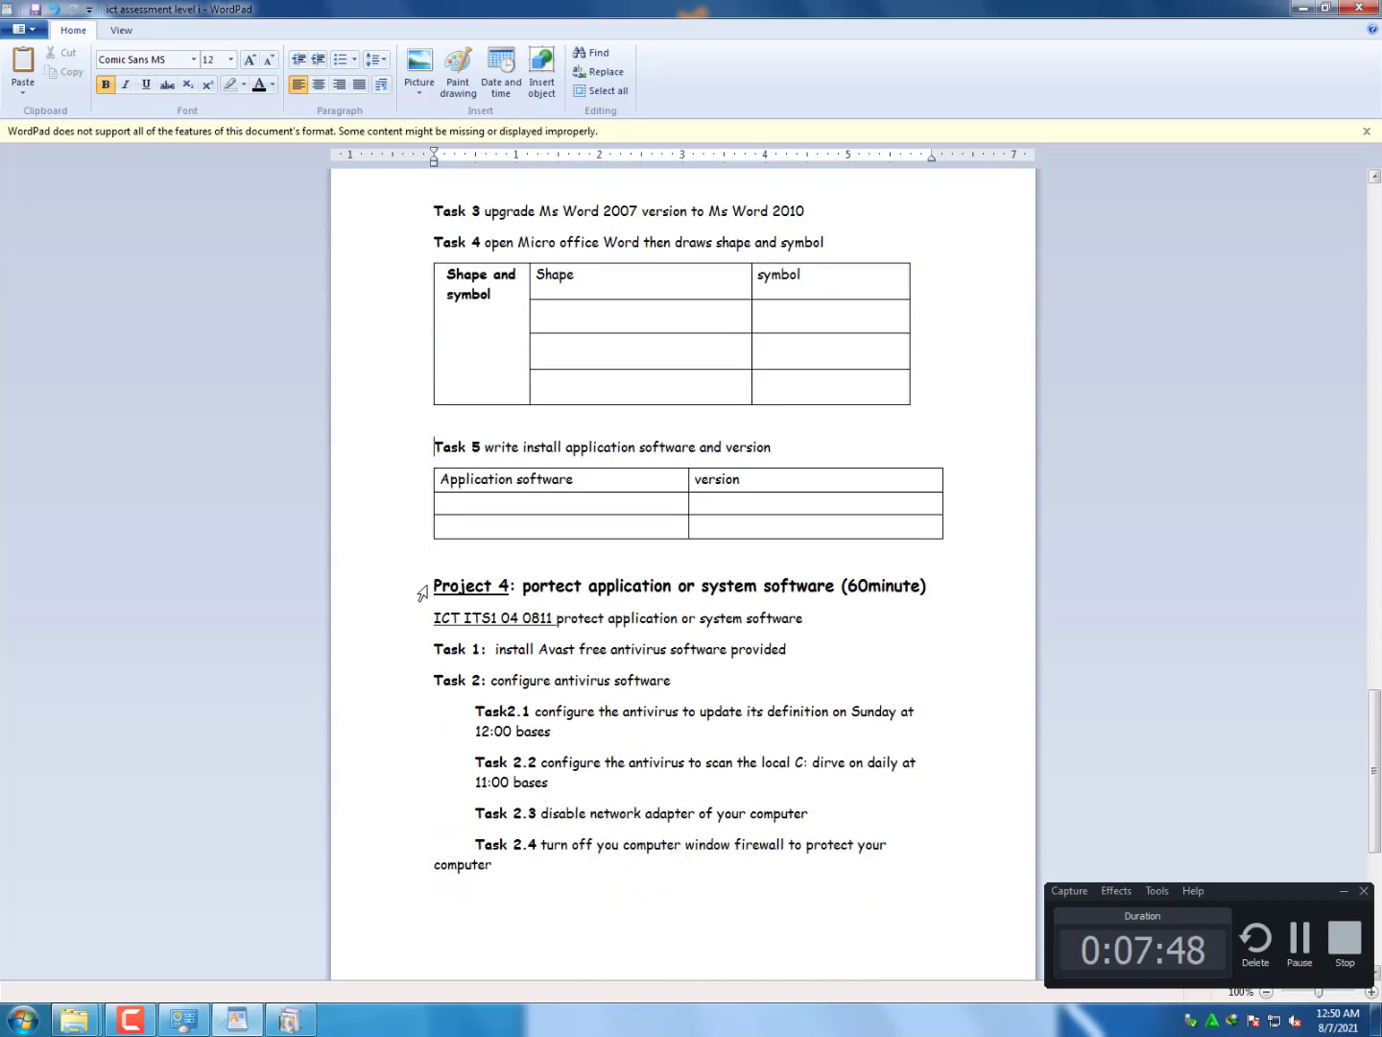
left_click_drag(423, 591, 622, 849)
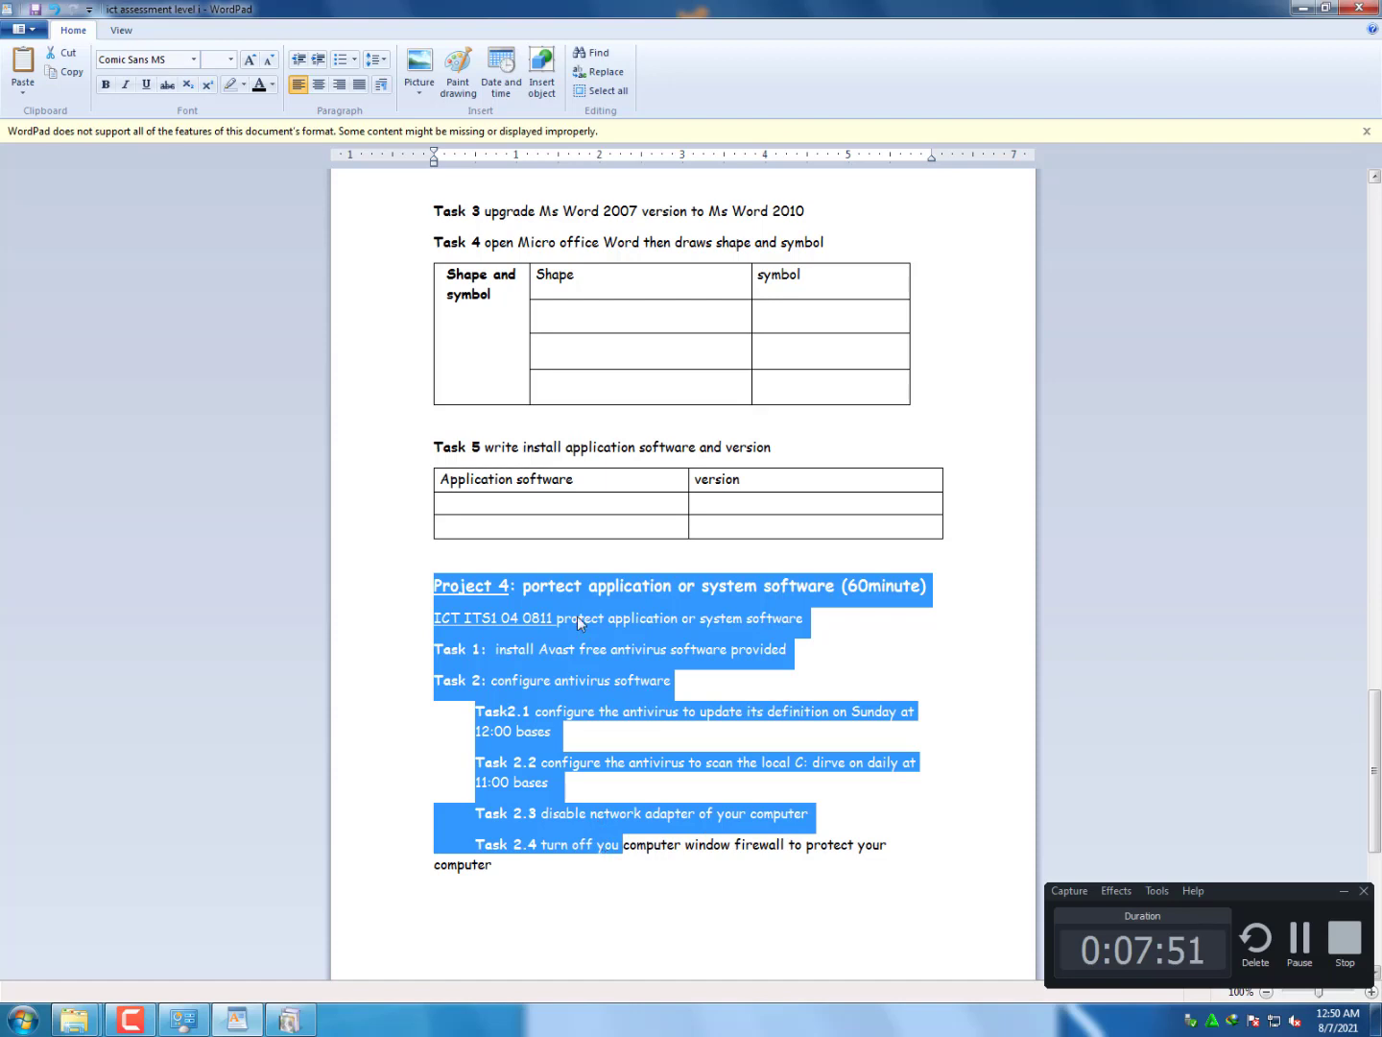
left_click(518, 586)
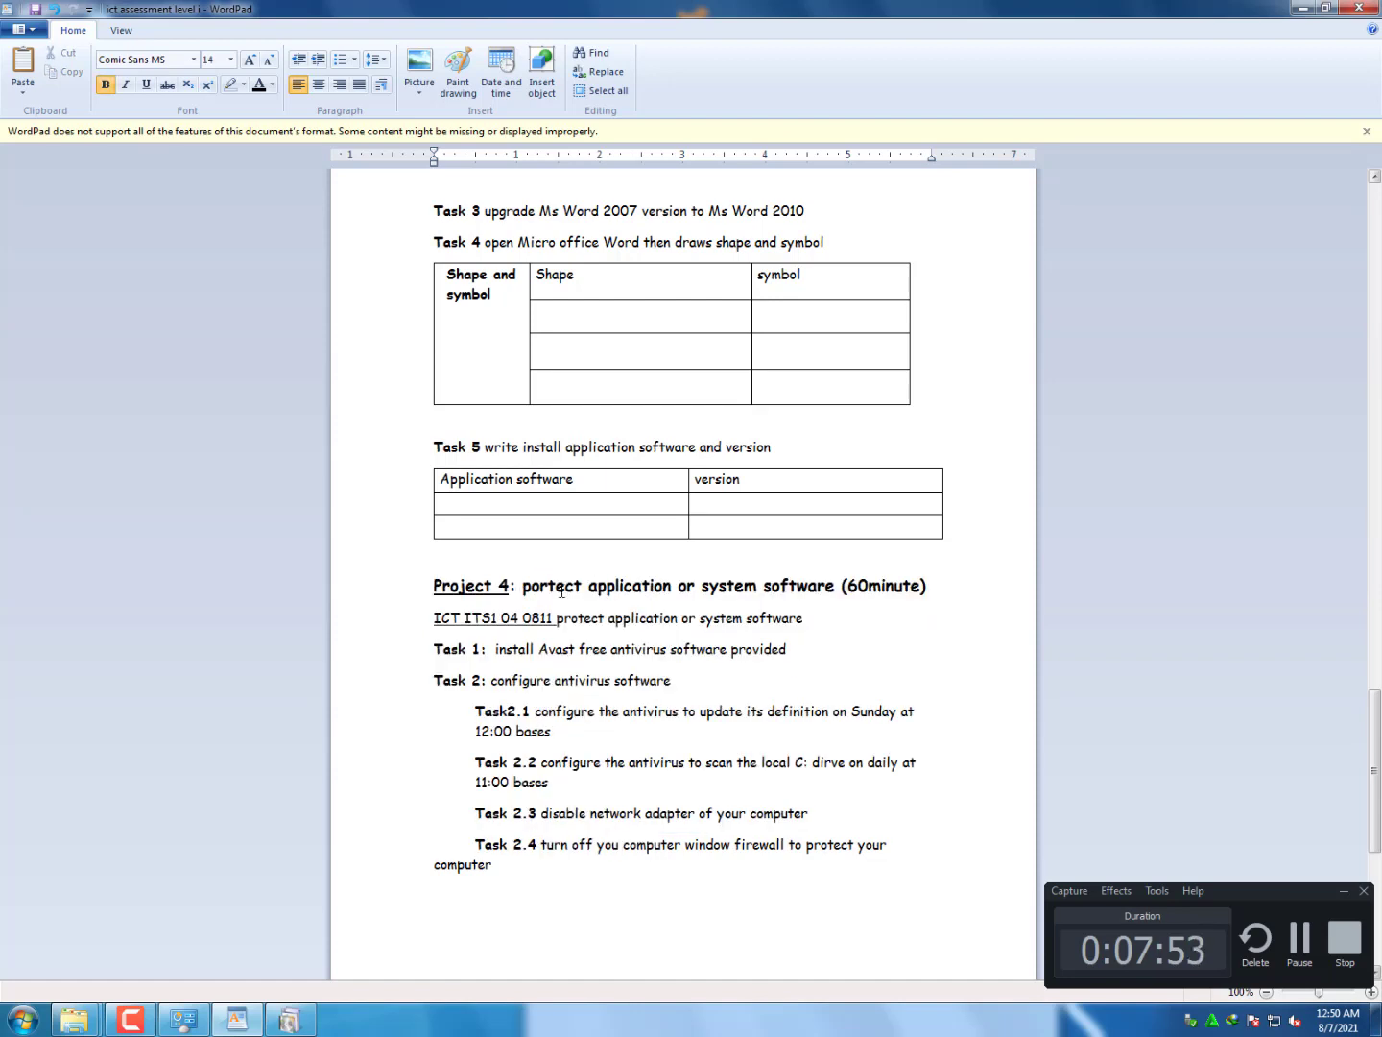
left_click_drag(517, 585, 834, 587)
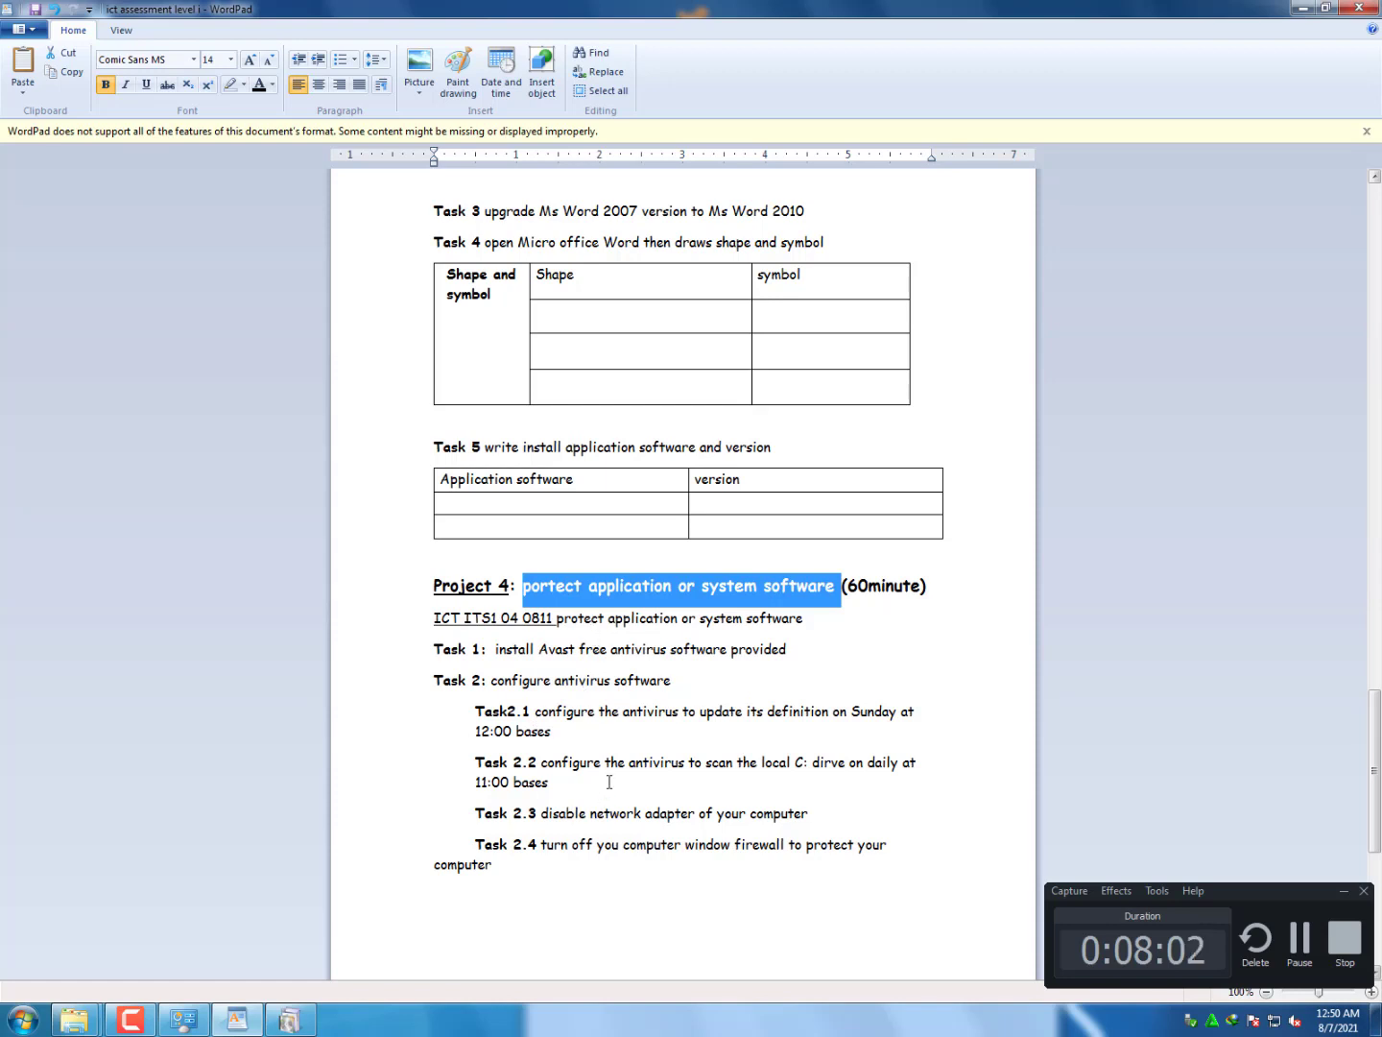
Highlight Project 4's tasks 2.1 to 2.4, then only the Task 1 text "install Avast free antivirus software provided"
left_click_drag(471, 713, 834, 842)
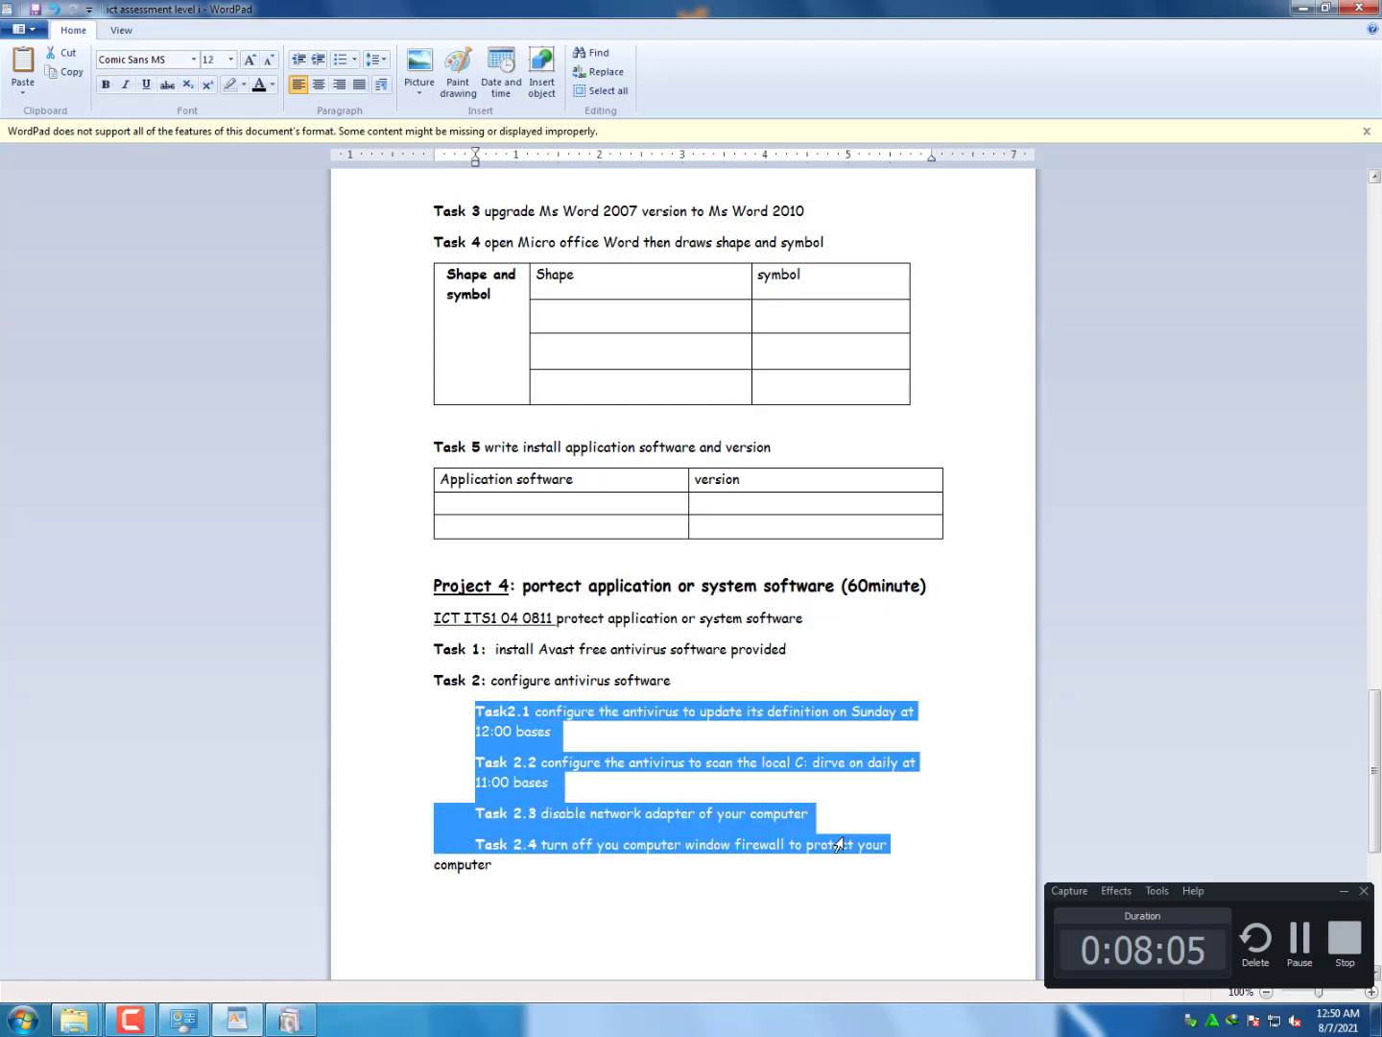
left_click(581, 921)
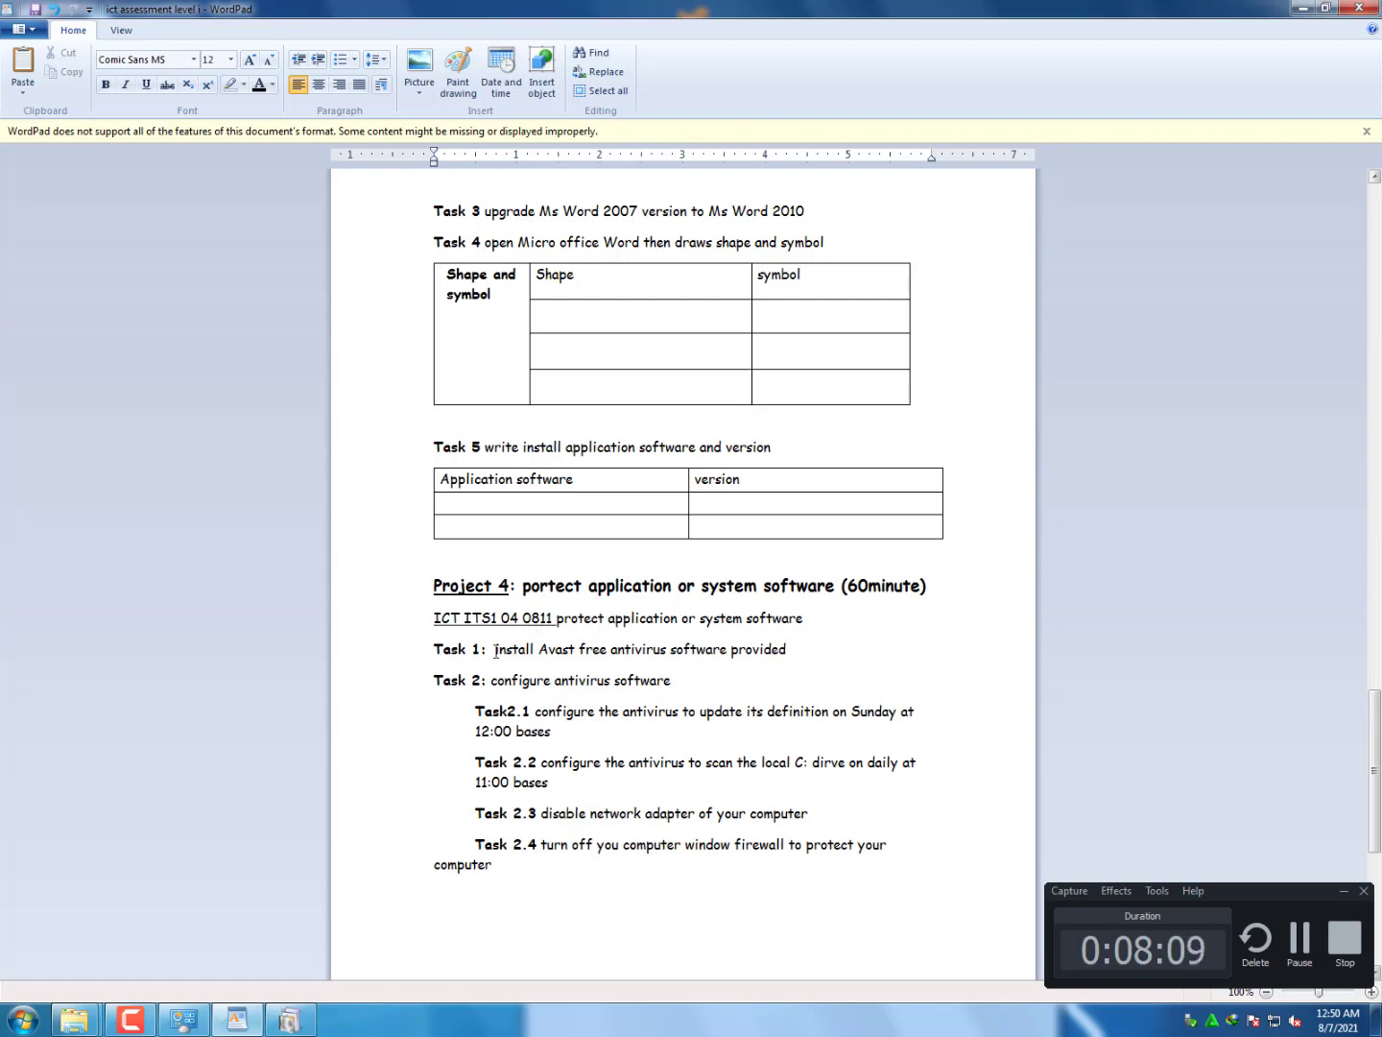
left_click_drag(496, 652, 850, 651)
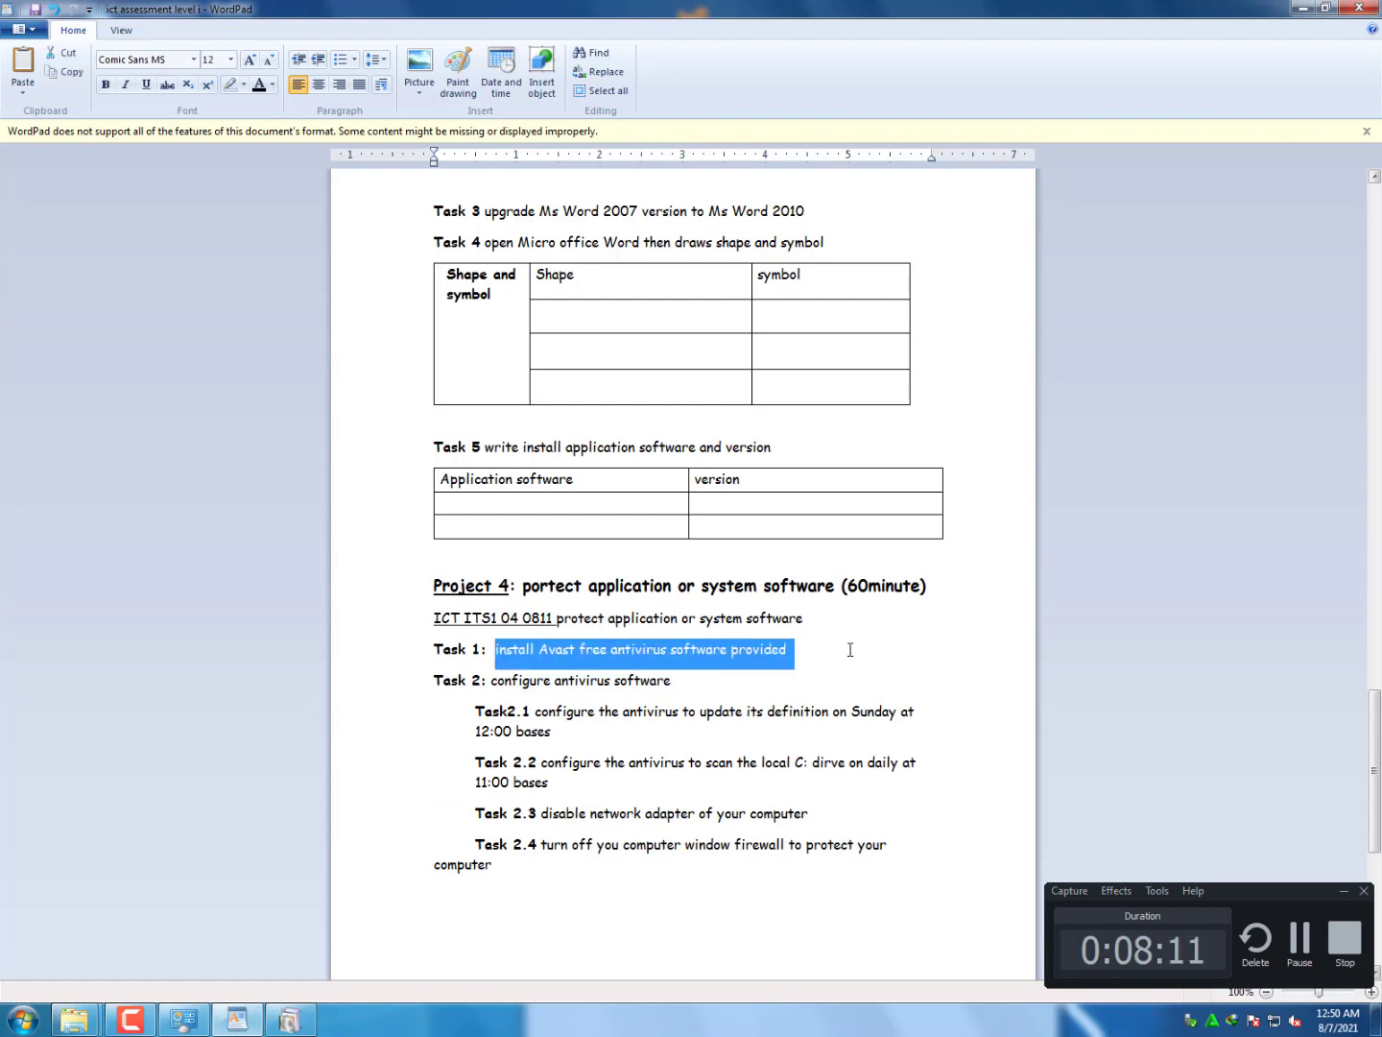
Check the Office 2007 installation progress, move its window into full view and minimize the WordPad document
left_click(299, 1029)
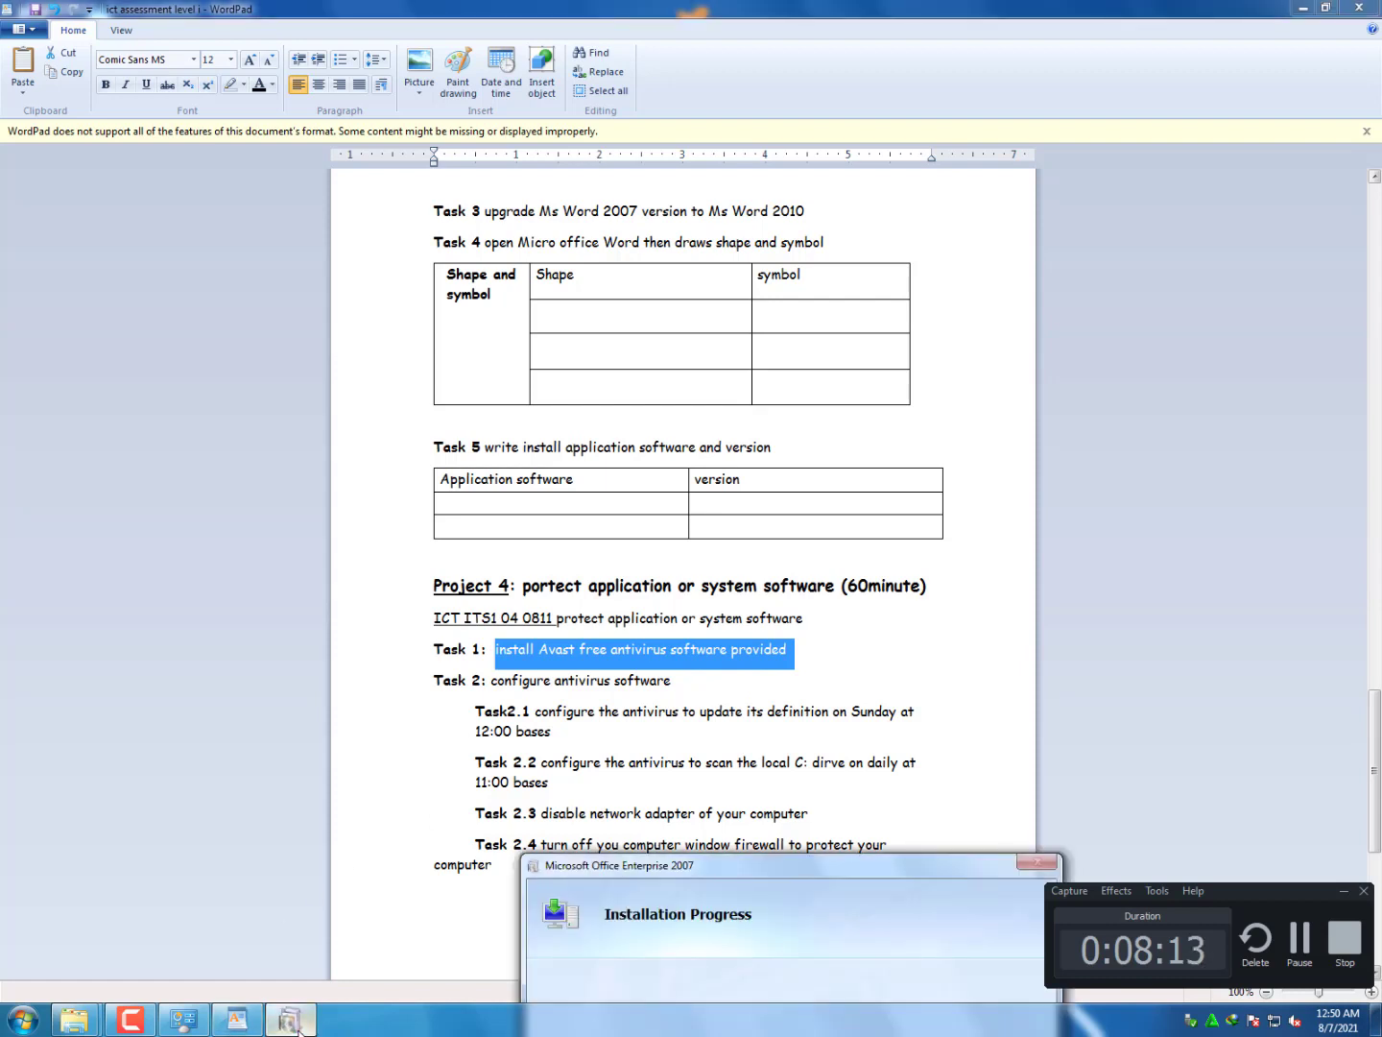
left_click_drag(619, 954, 1000, 477)
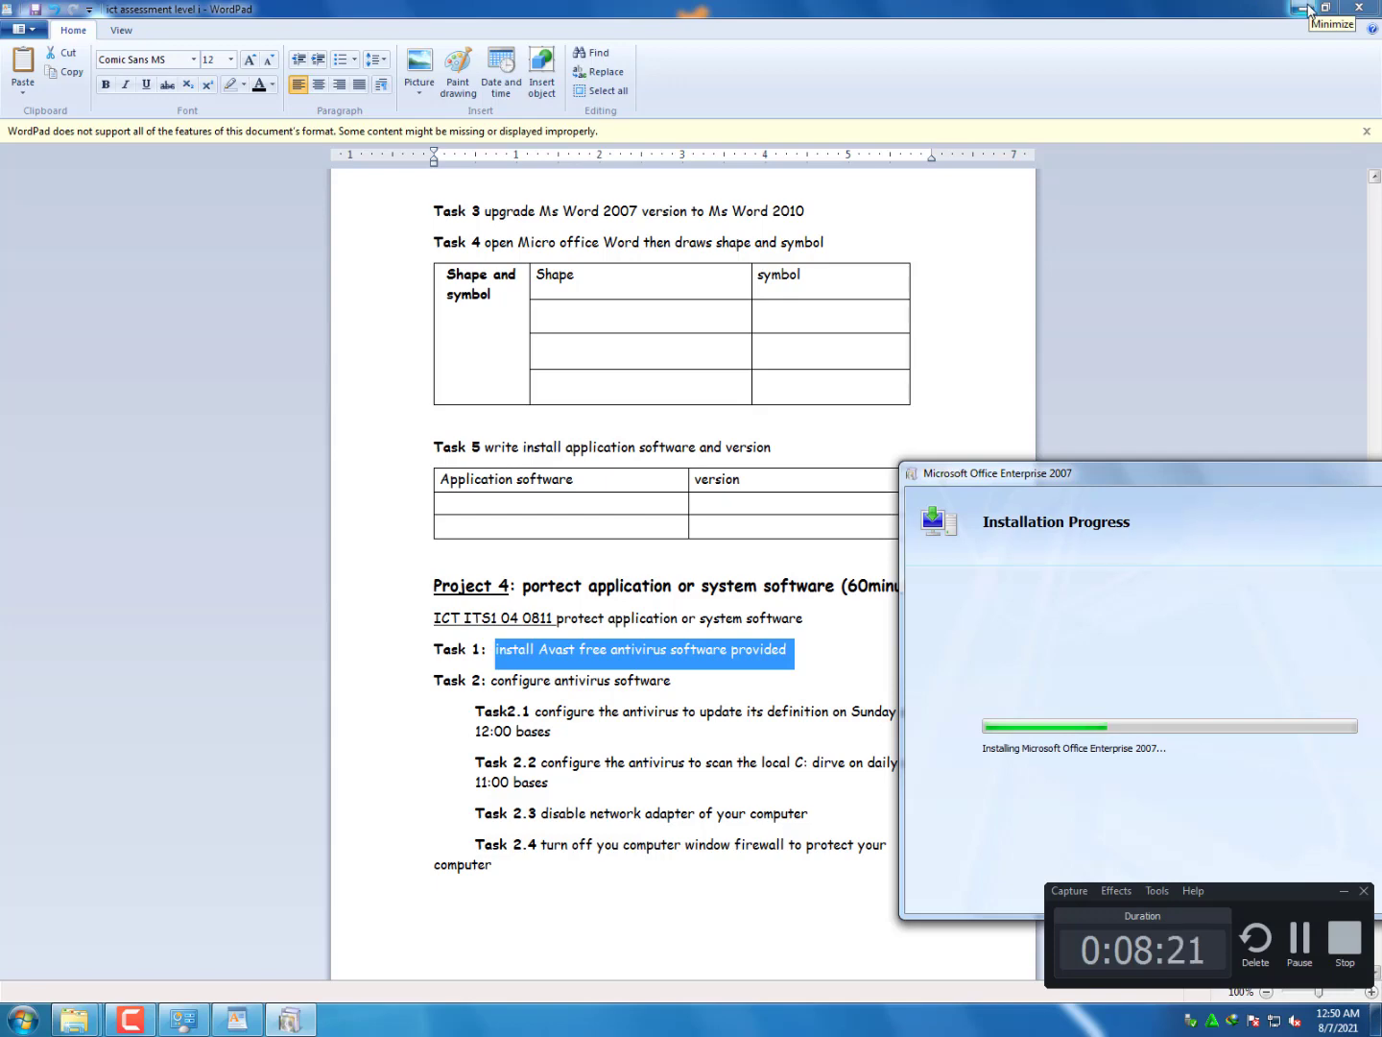
left_click(1309, 8)
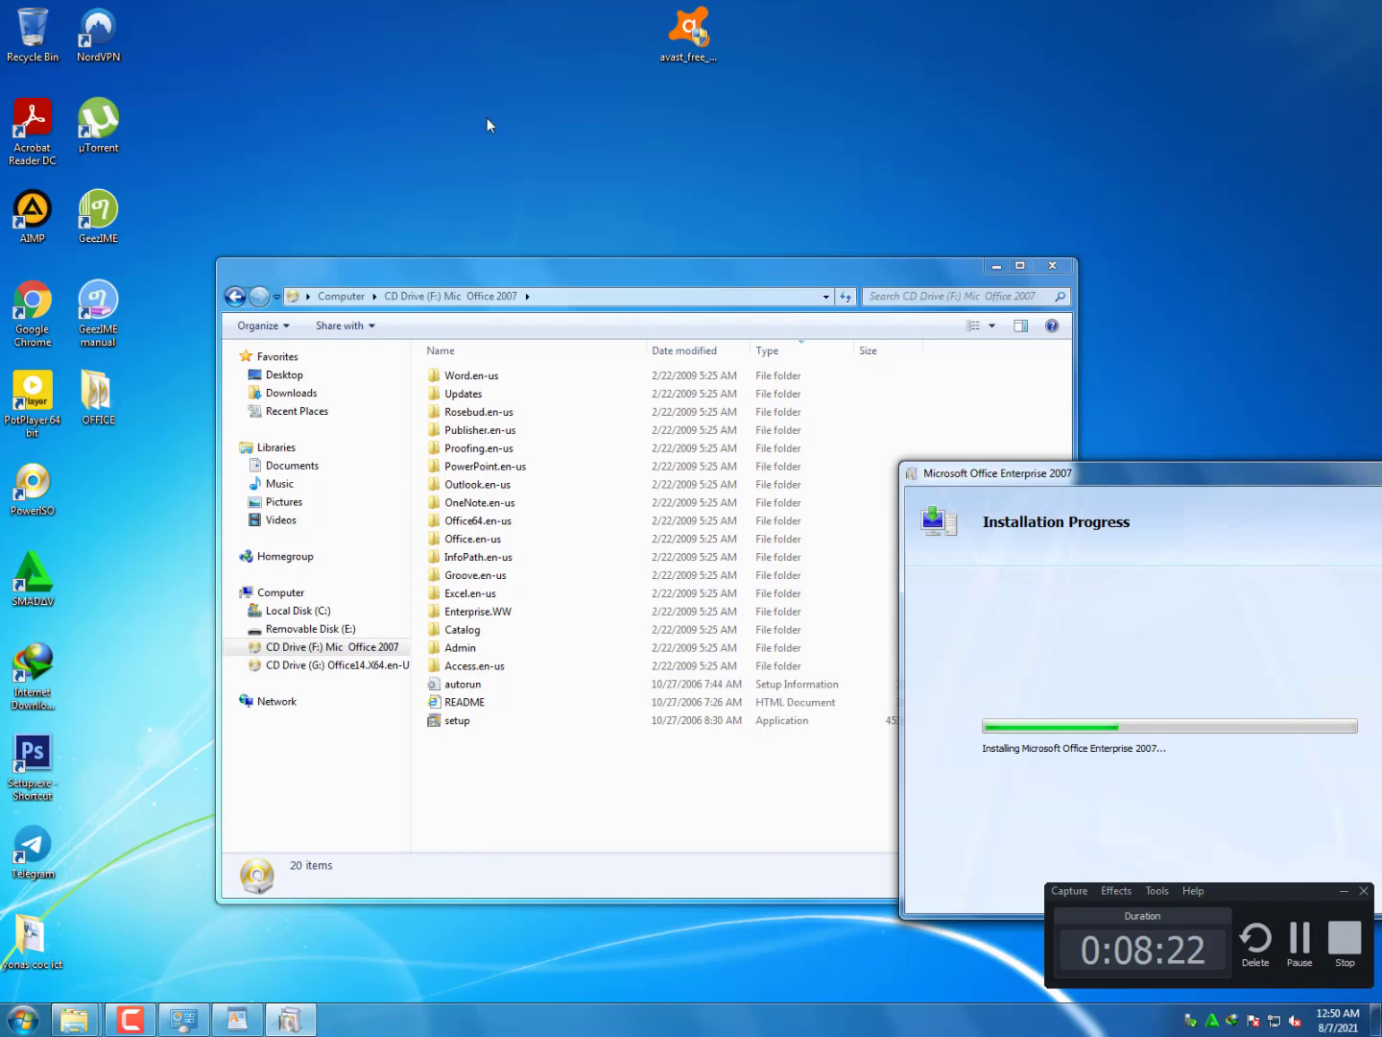
Reposition the avast_free_antivirus_setup_offline file on the desktop and open it to start the antivirus setup
left_click_drag(688, 29, 559, 120)
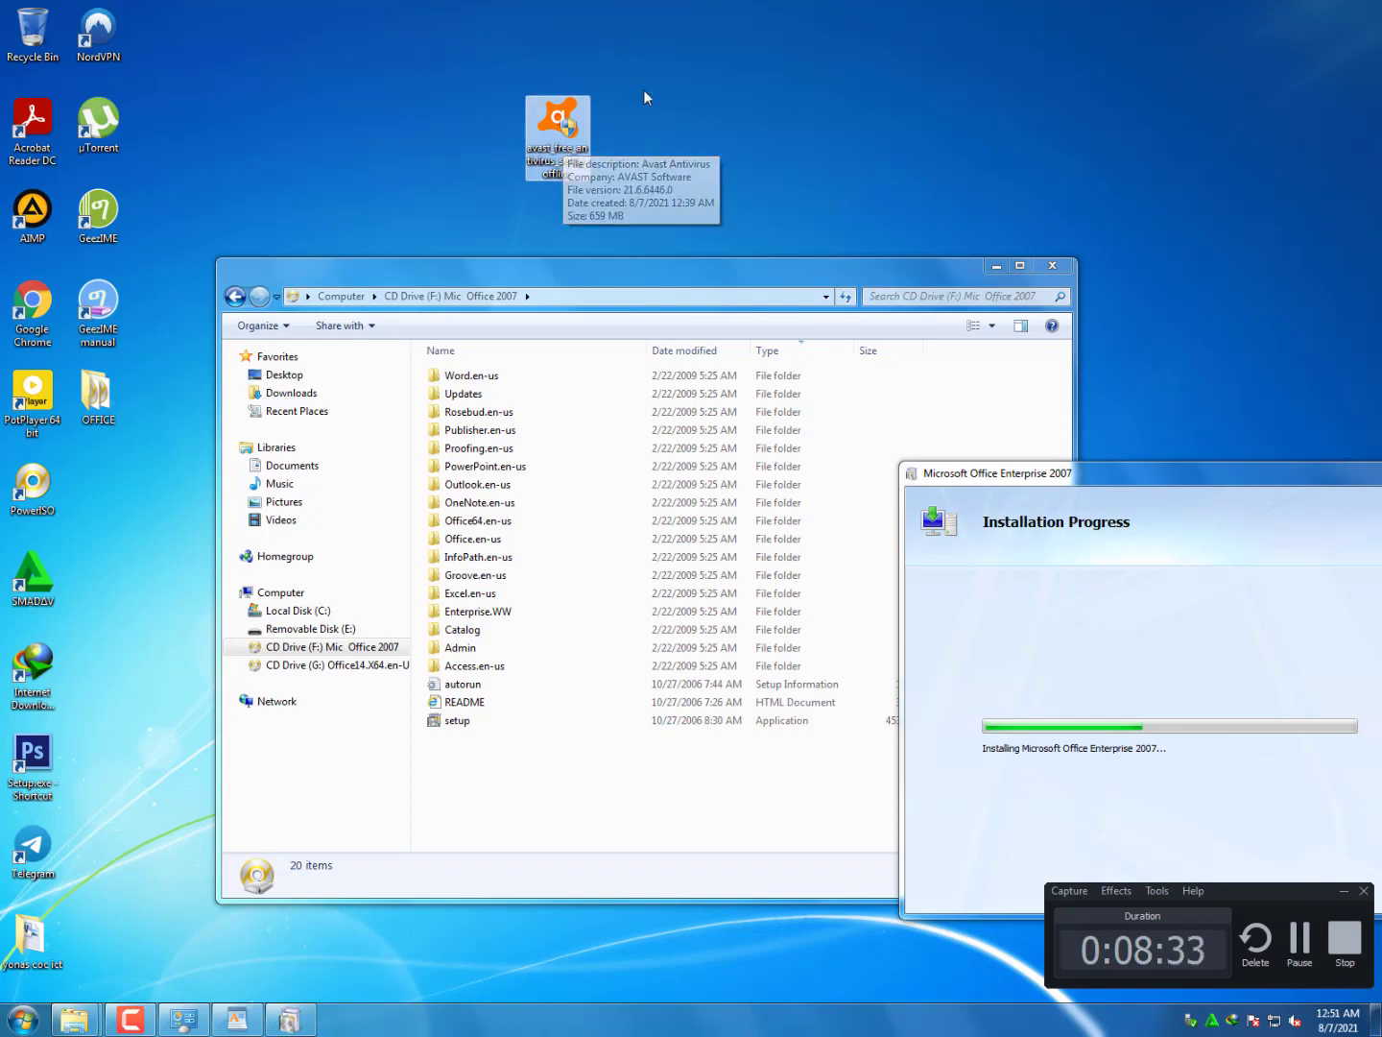
right_click(567, 142)
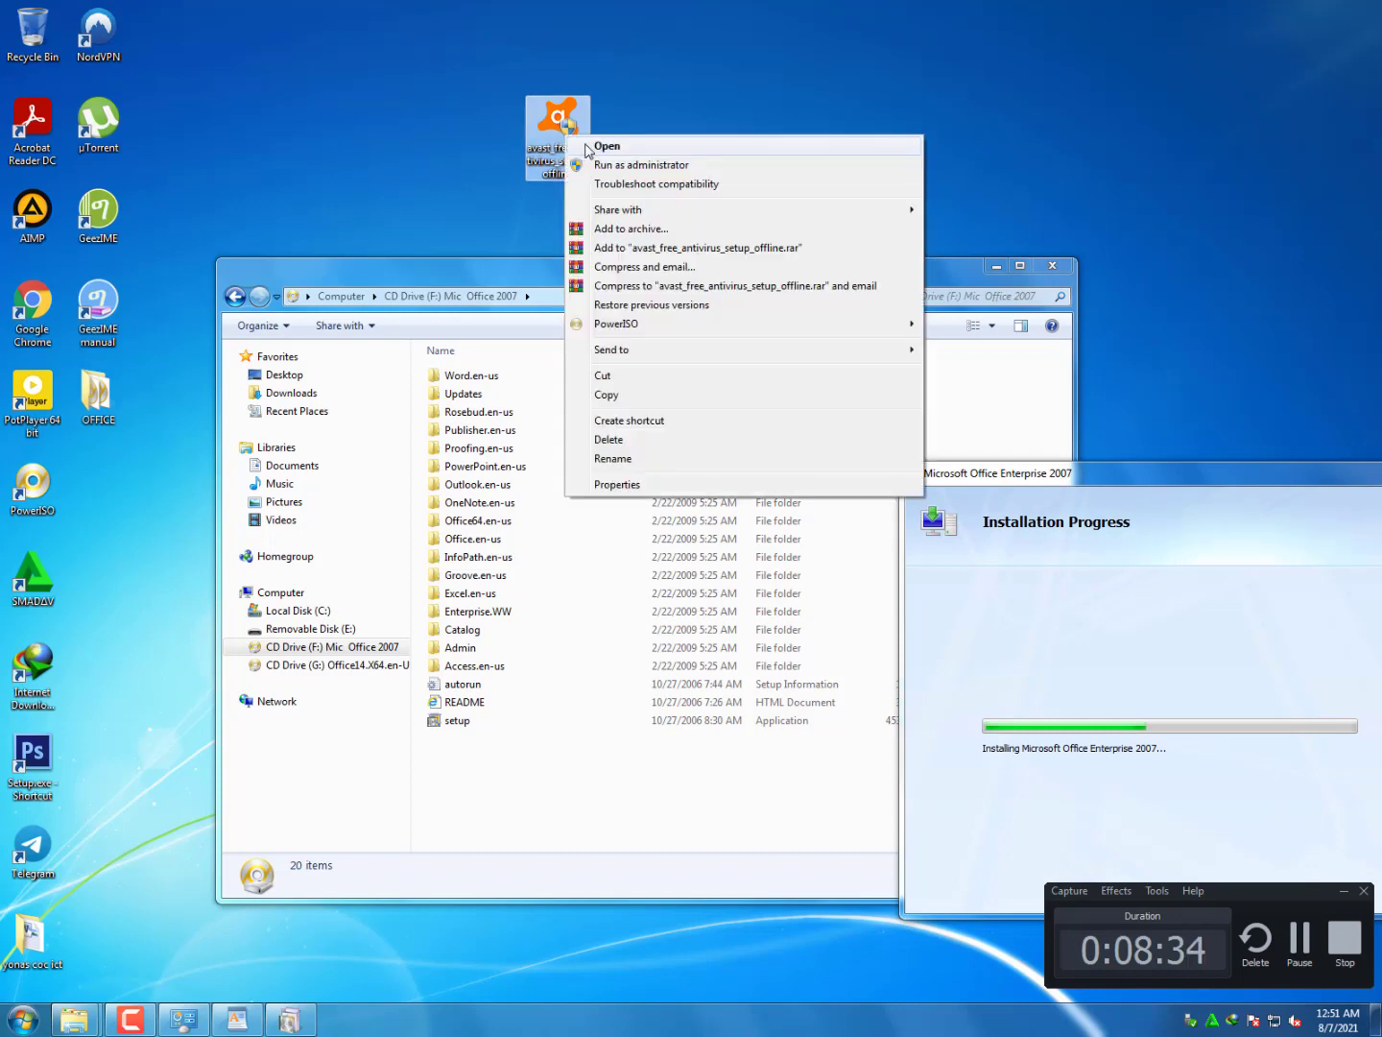
left_click(587, 150)
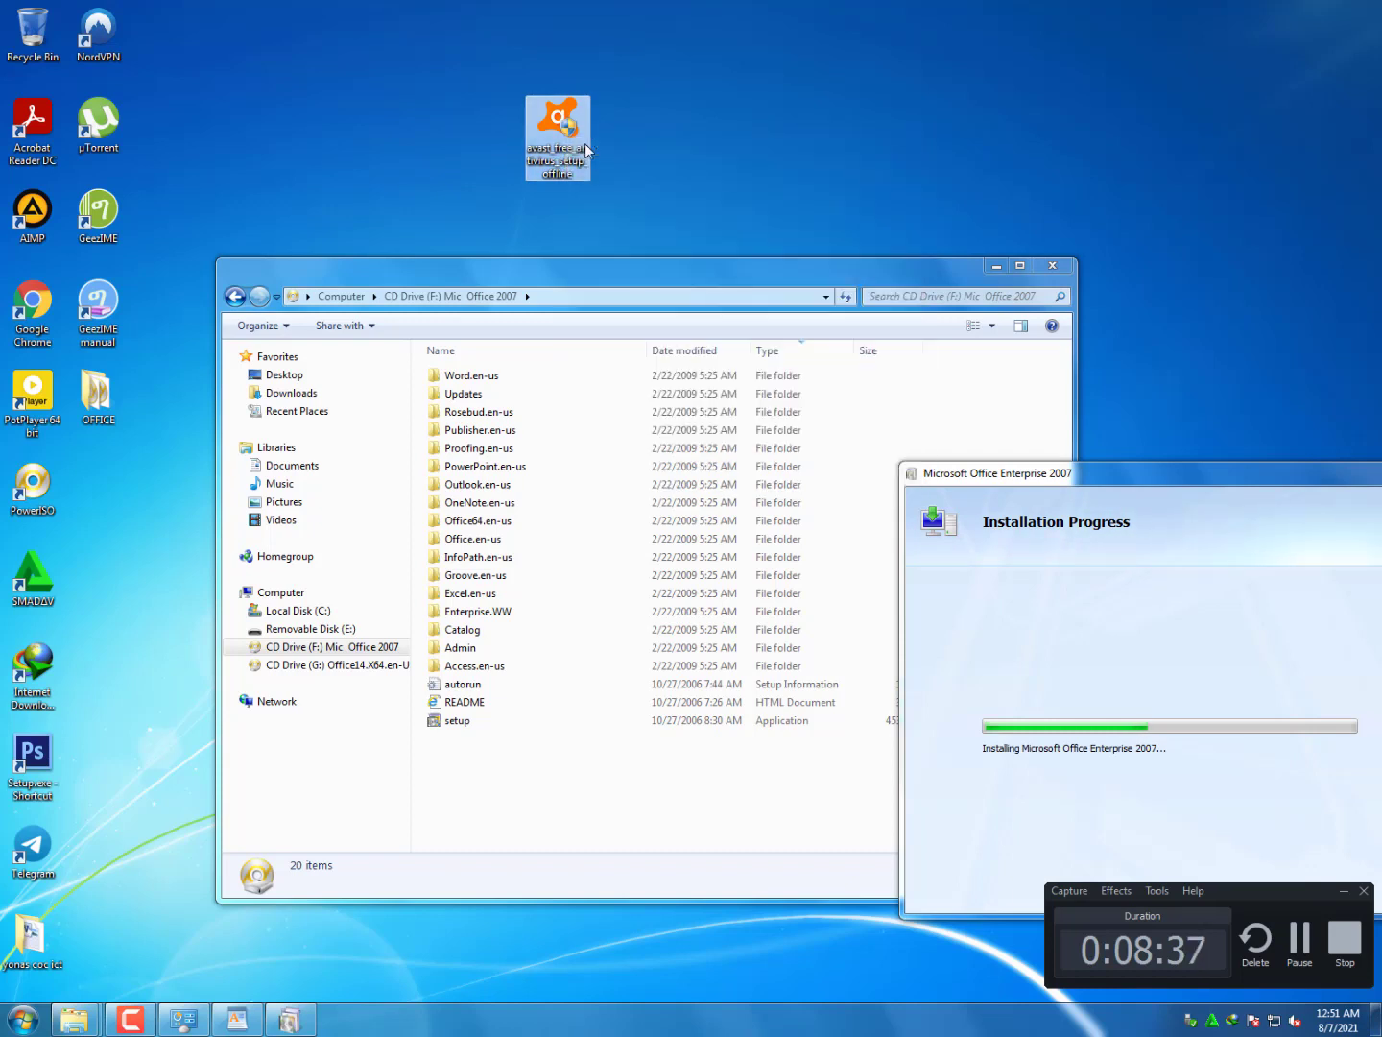
Clear the desktop by minimizing the Office 2007 CD drive window and closing the Programs and Features and assessment folder windows
left_click(997, 266)
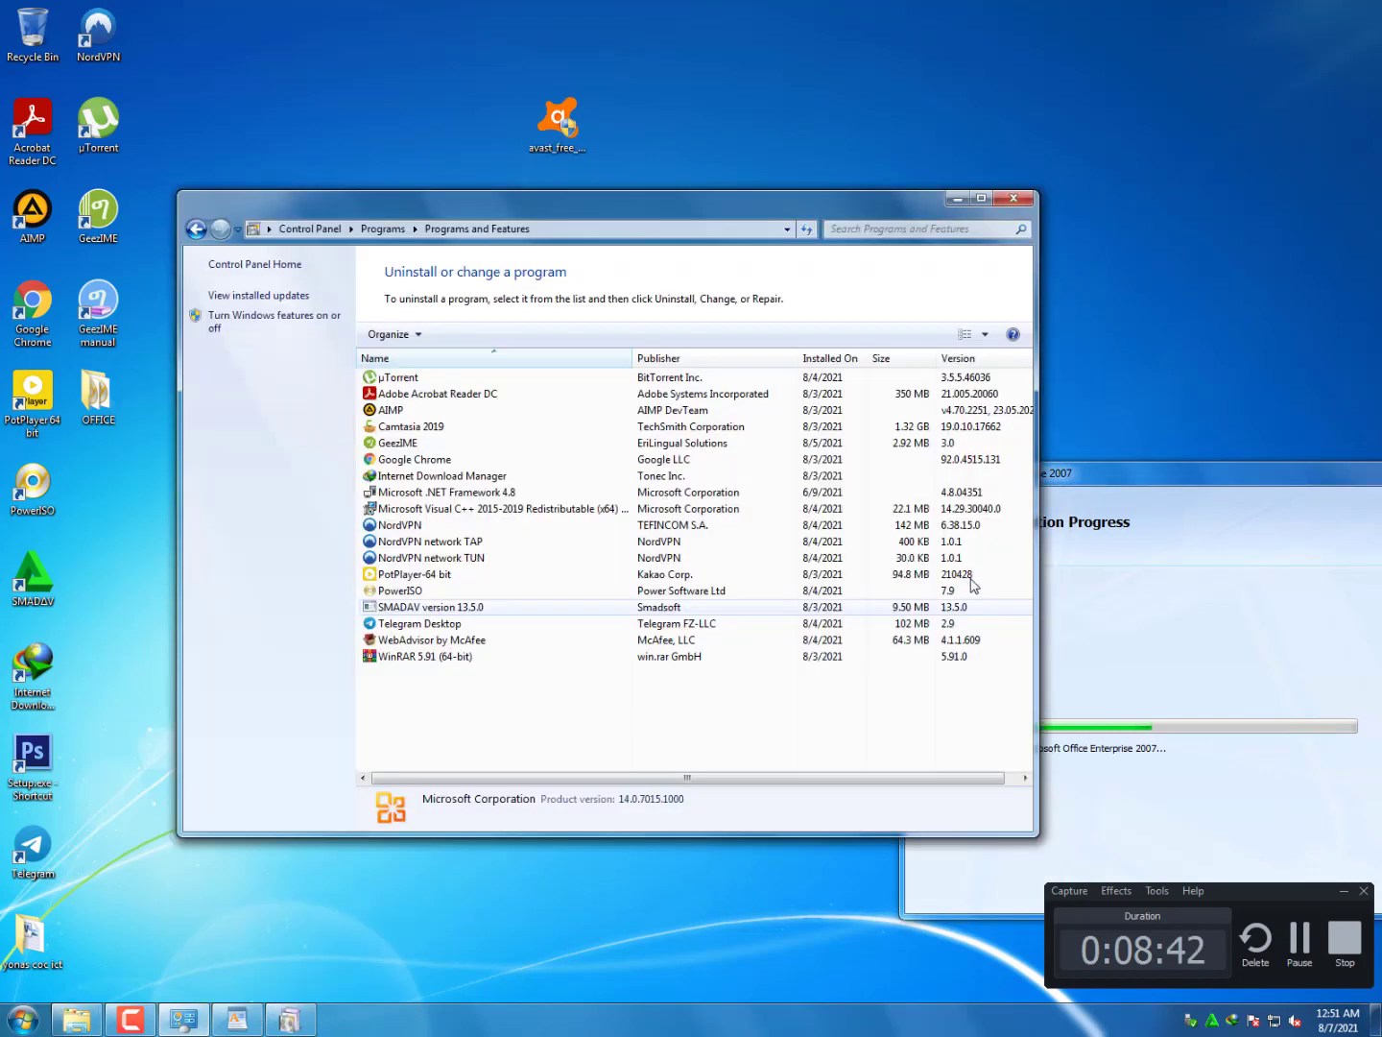
left_click(184, 1019)
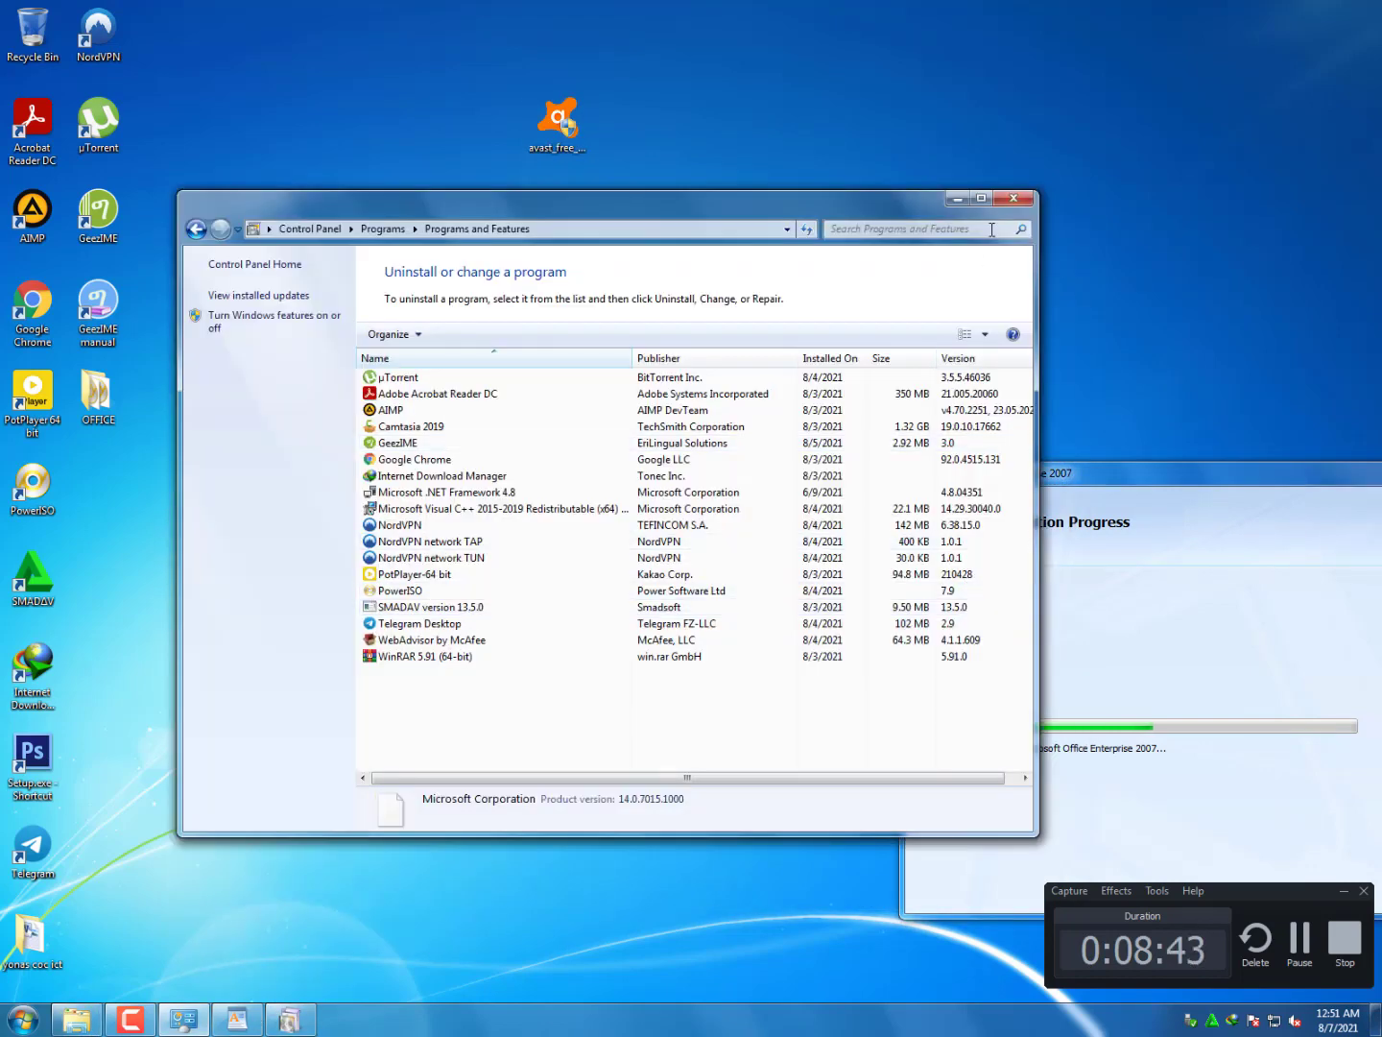
left_click(1010, 201)
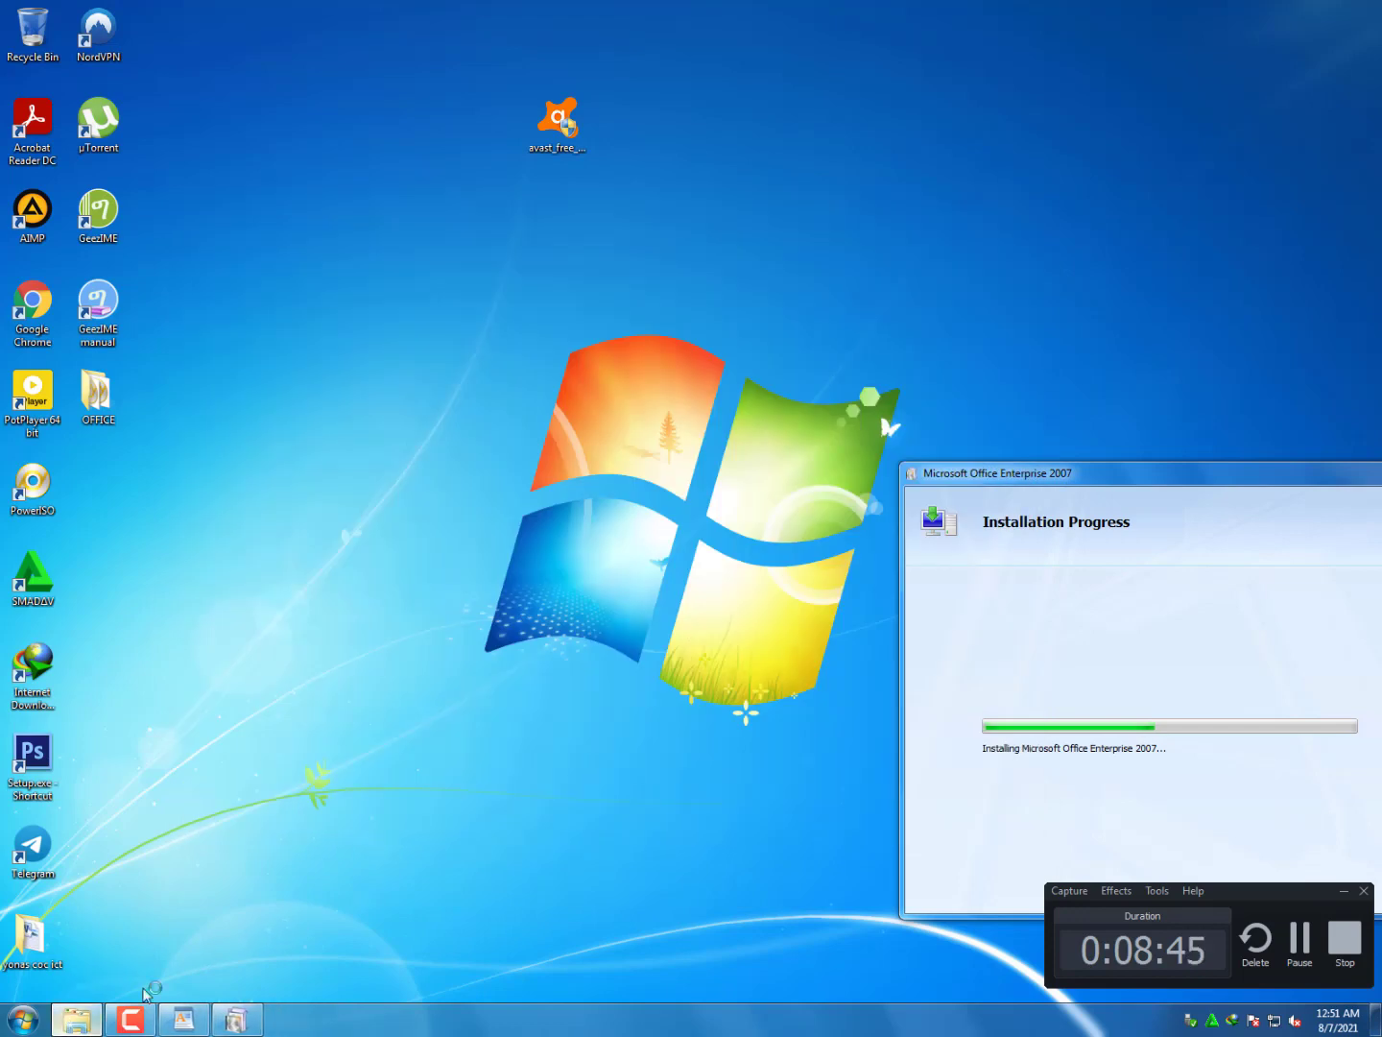
left_click(77, 1019)
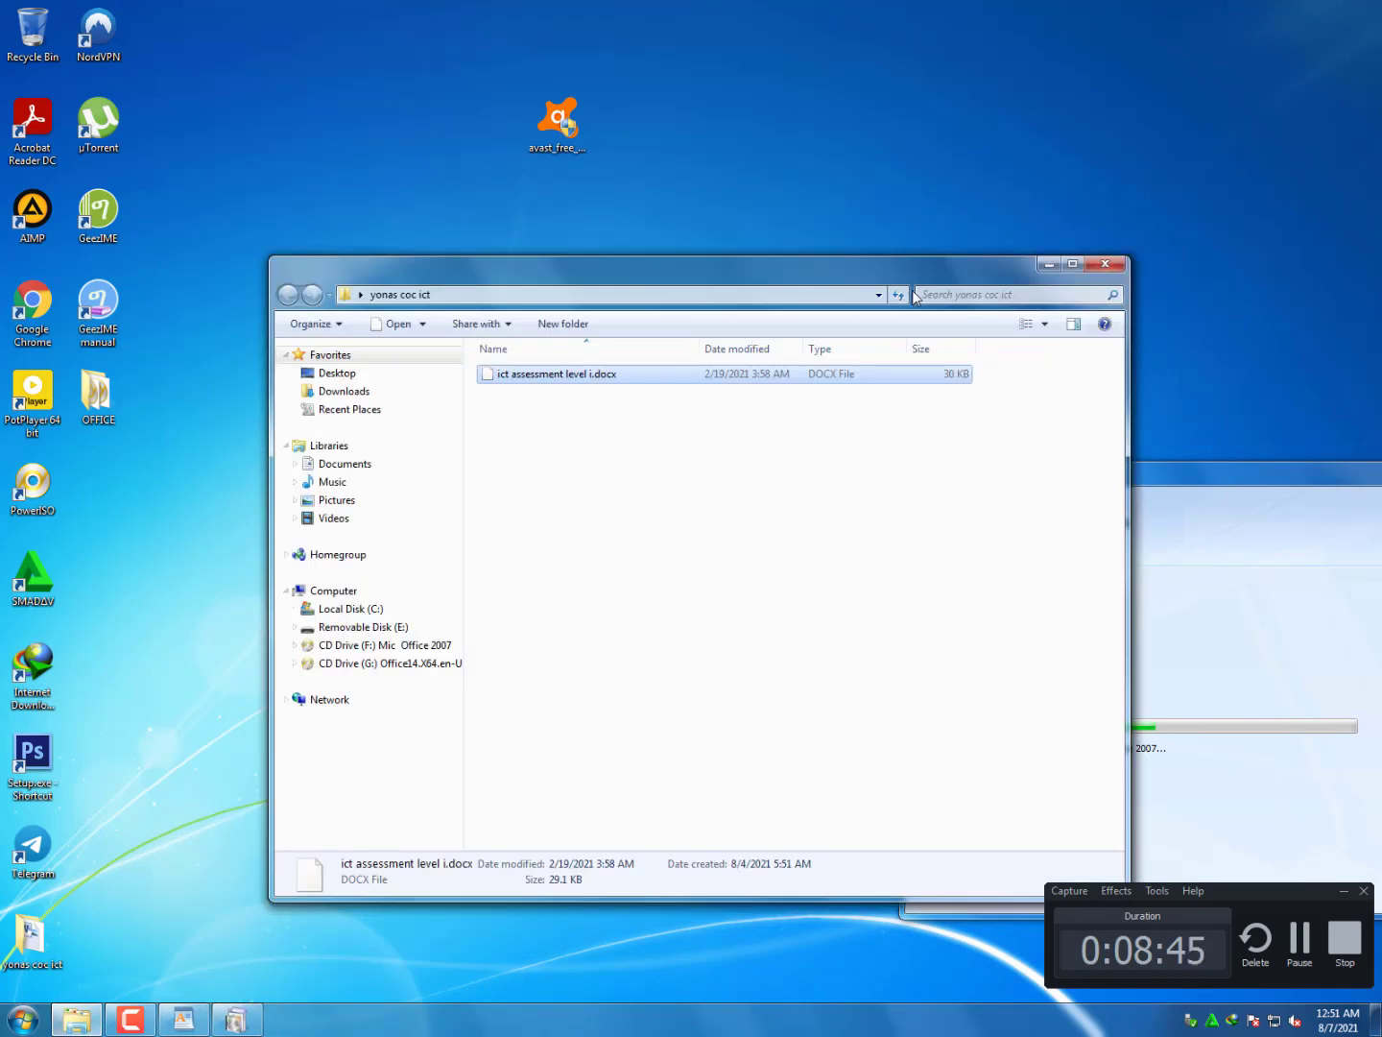
left_click(1108, 263)
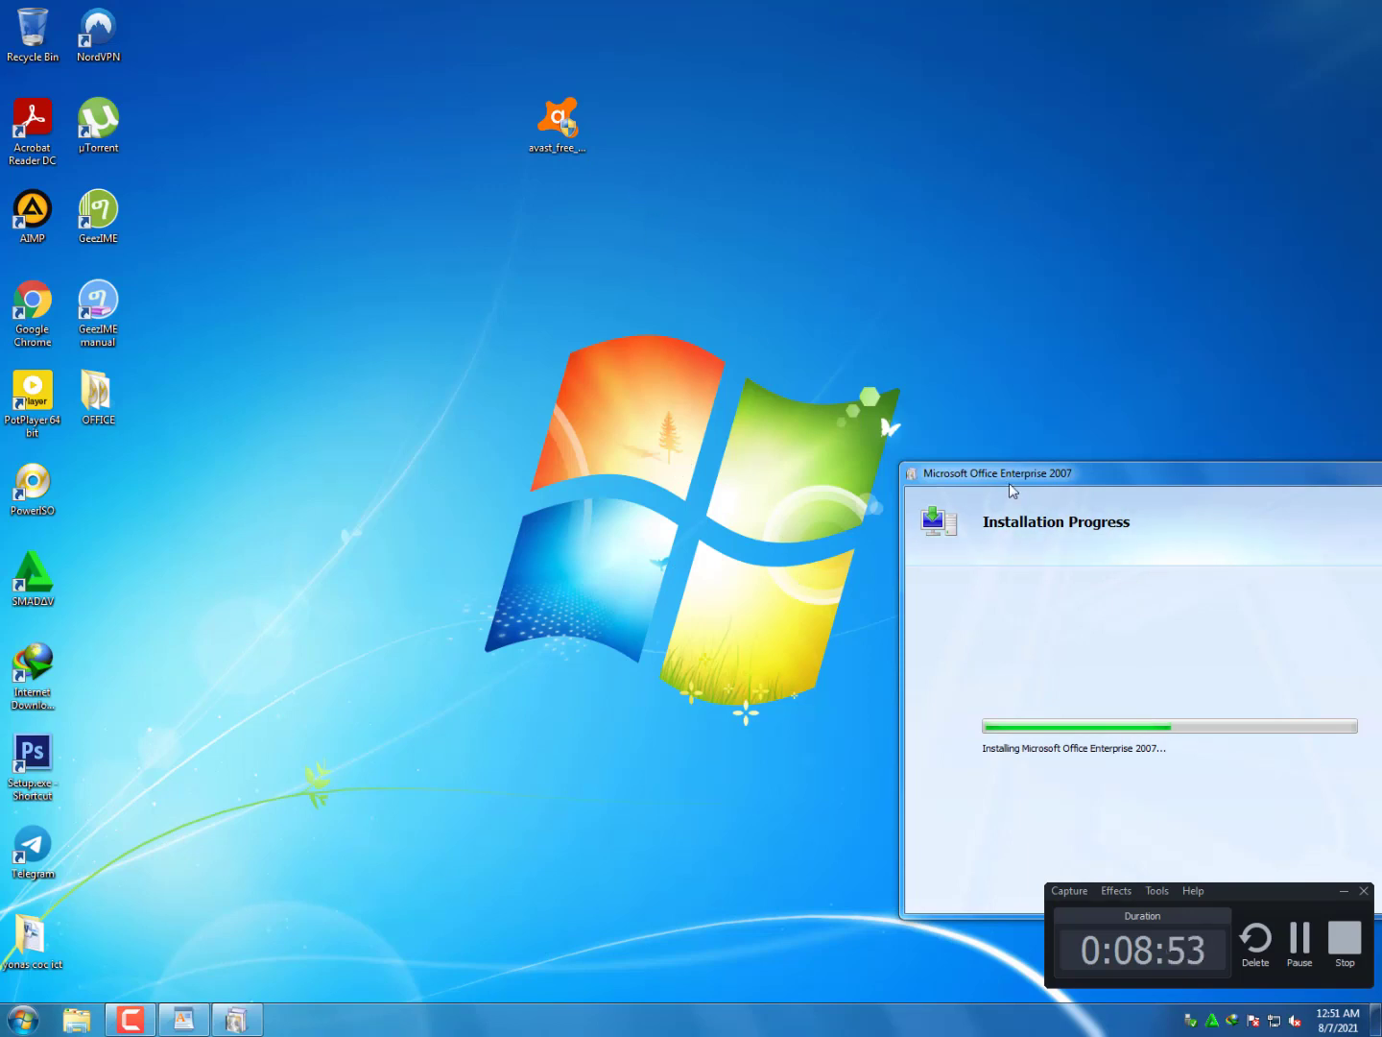
Move the Office 2007 installation progress window clear of the Avast setup window
left_click_drag(816, 485, 274, 490)
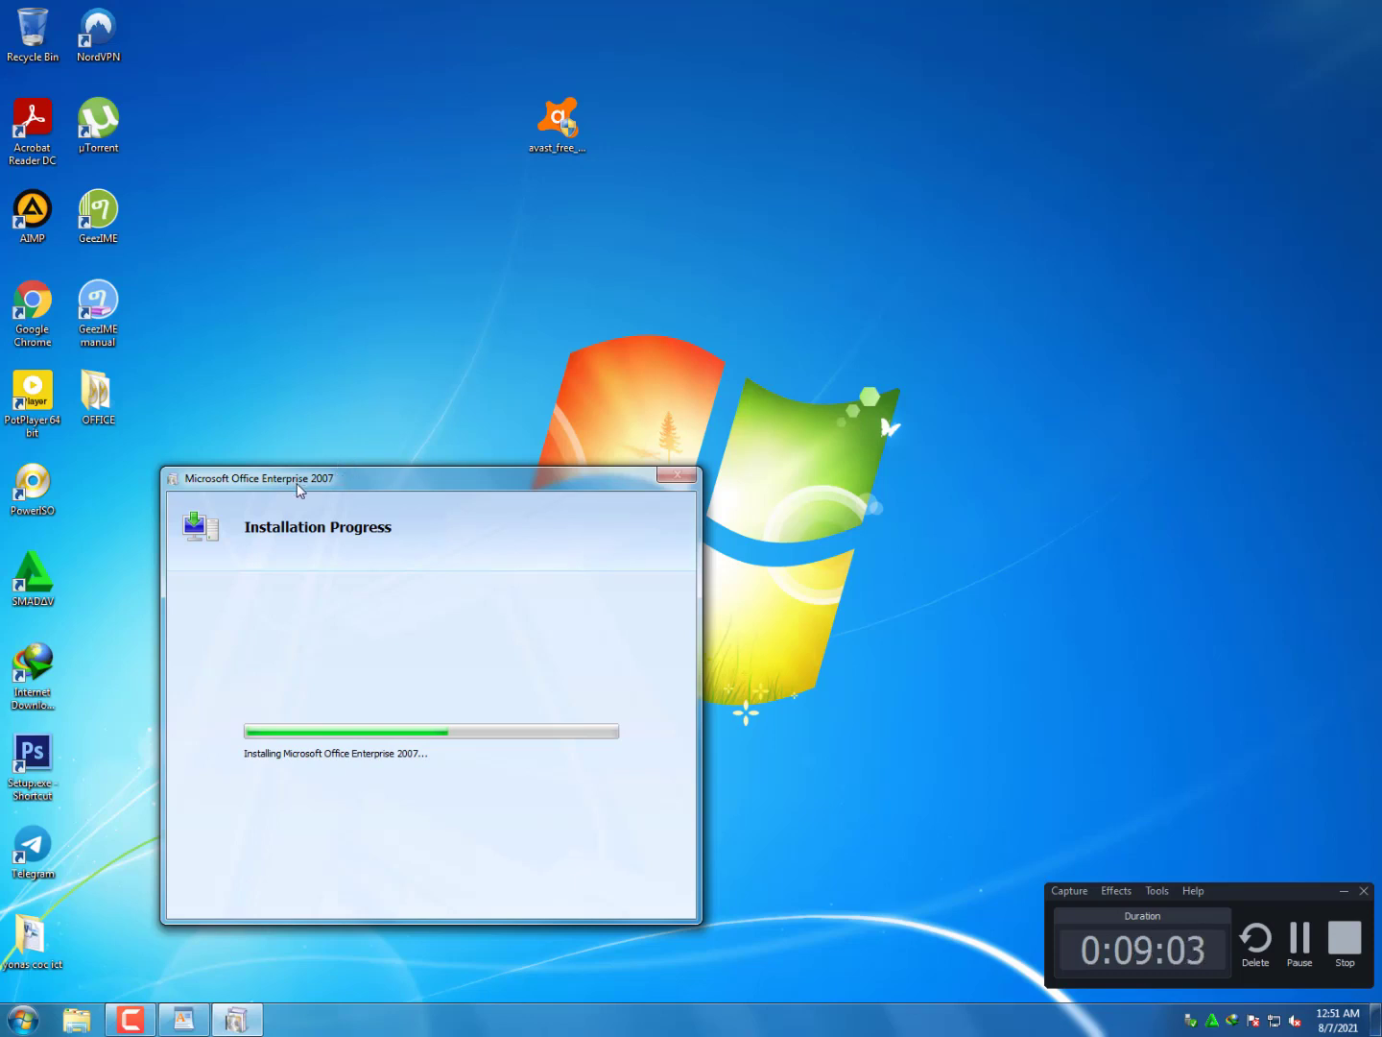
left_click_drag(342, 490, 536, 528)
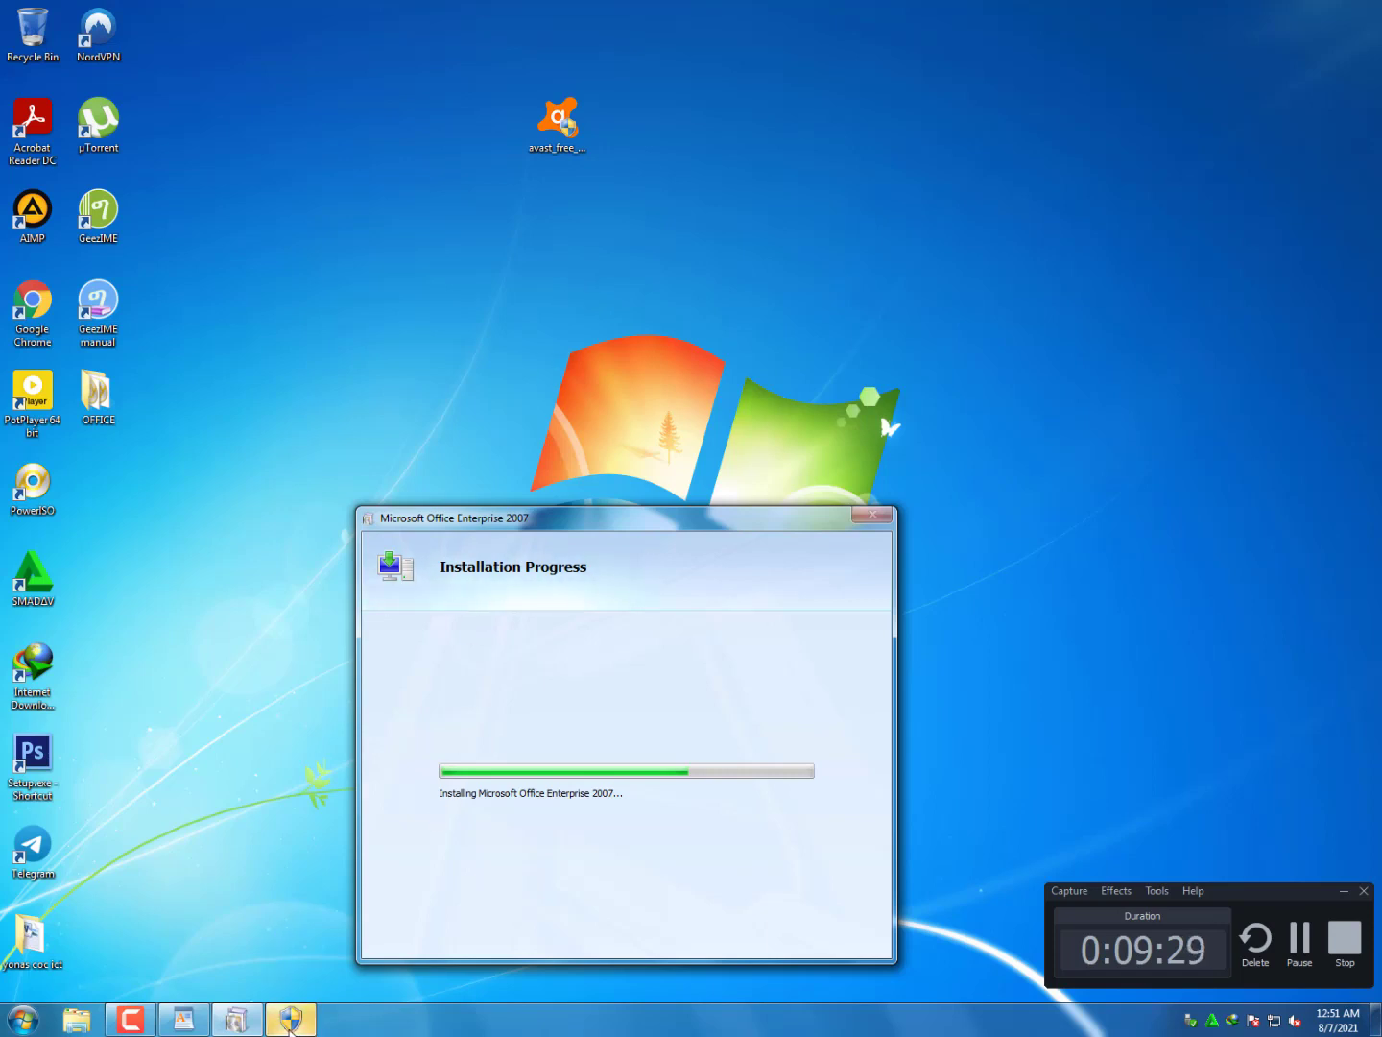
mouse_move(295, 1027)
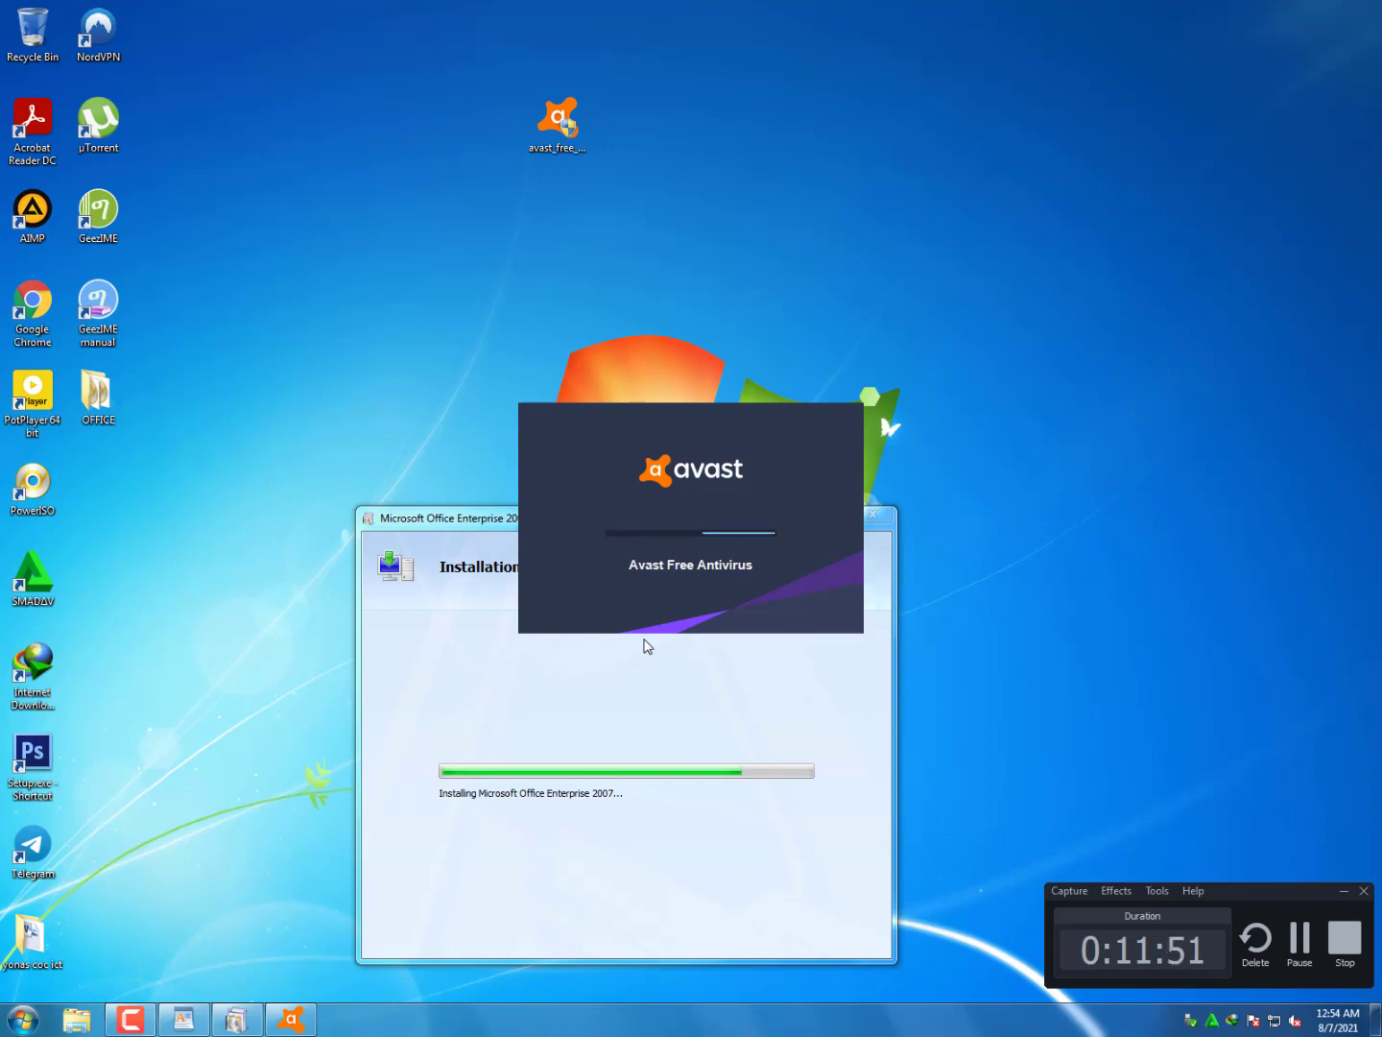
left_click(438, 524)
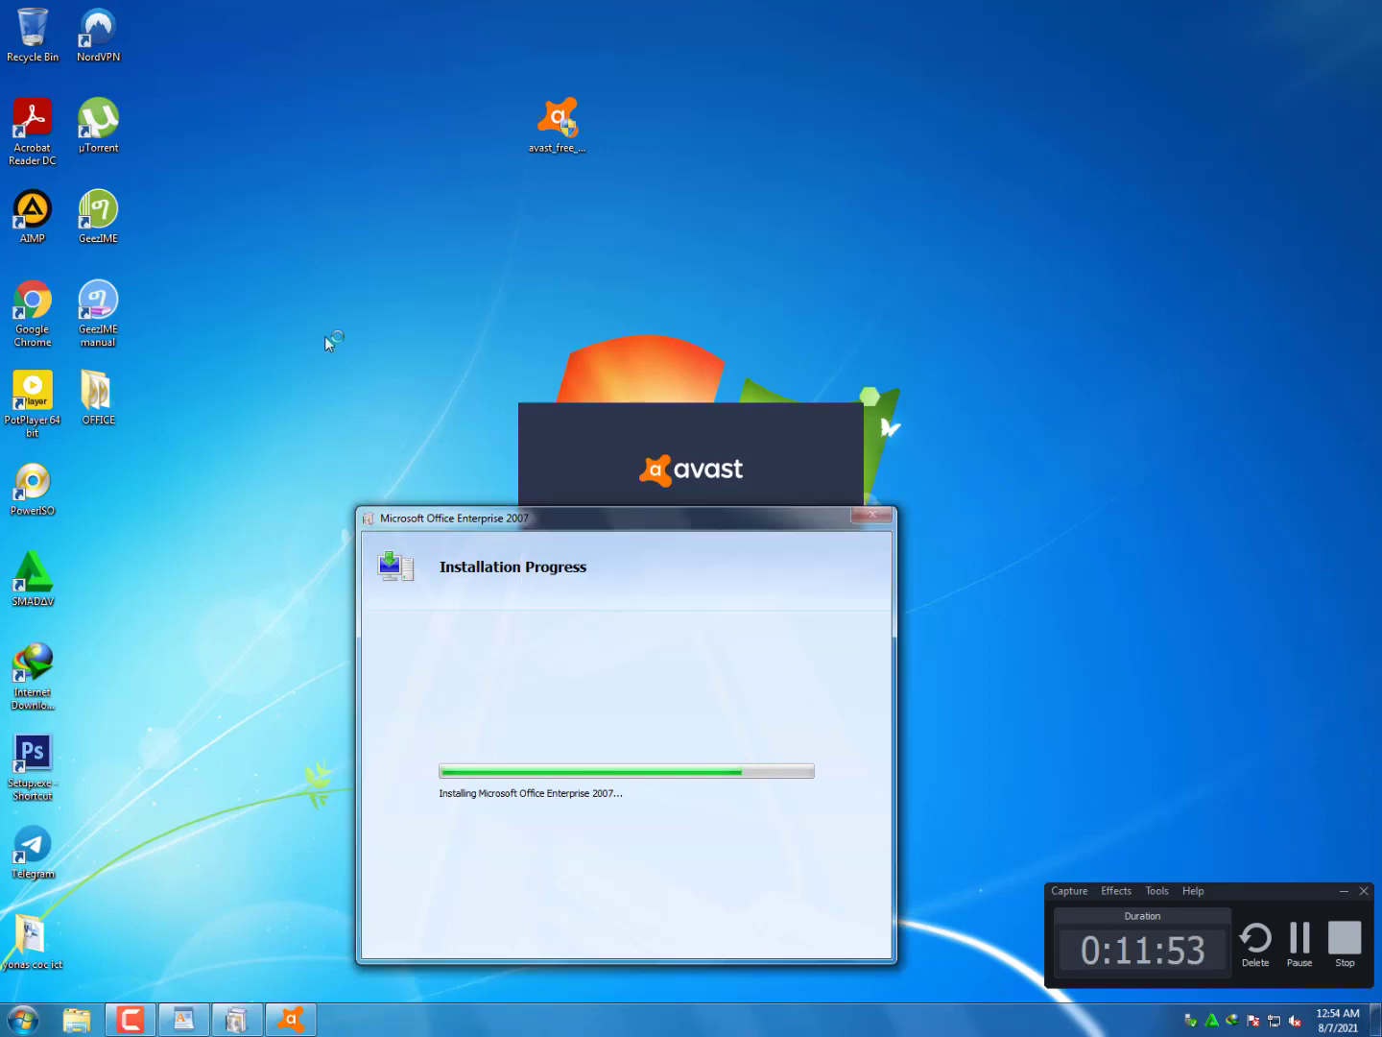
left_click_drag(306, 318, 135, 58)
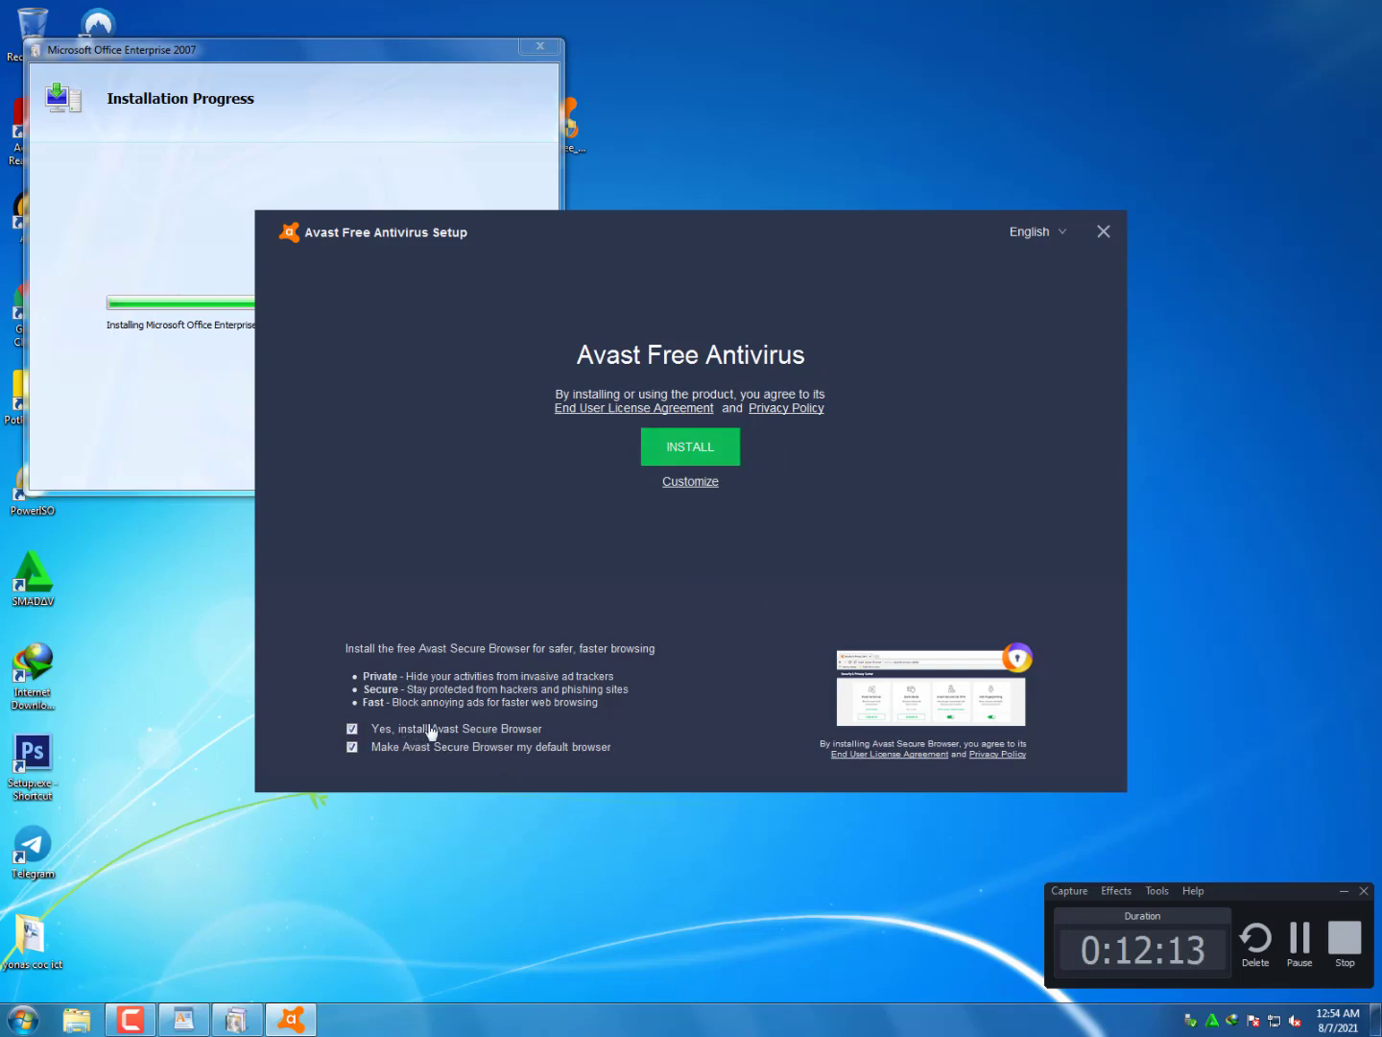
Start installing Avast Free Antivirus without Avast Secure Browser, and move the Office 2007 installation window aside
left_click(352, 731)
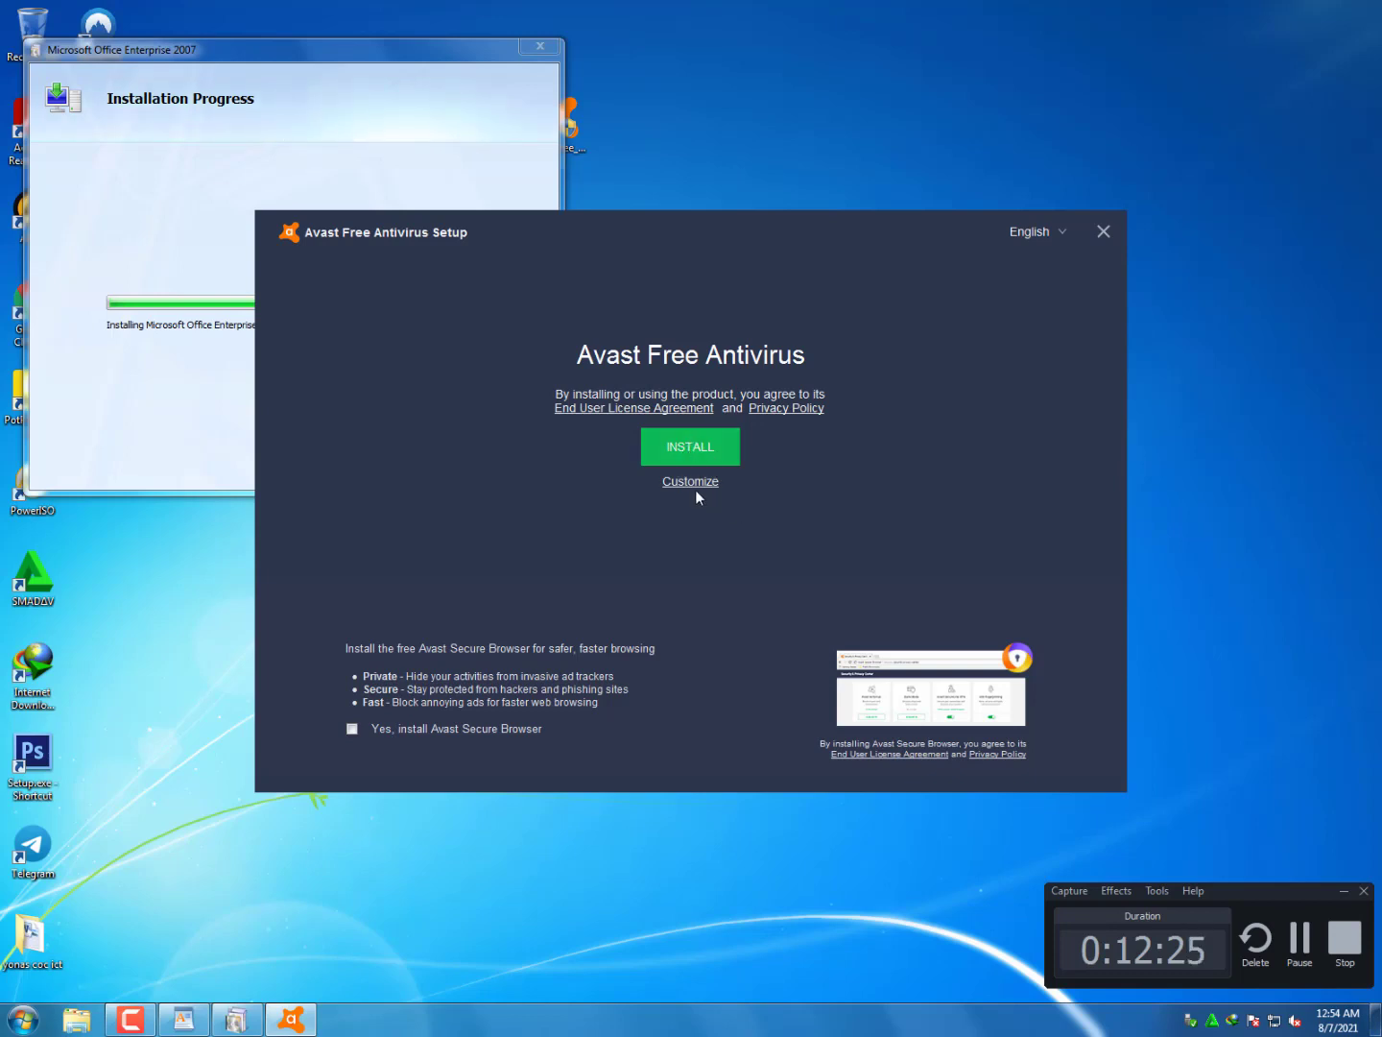
left_click(690, 447)
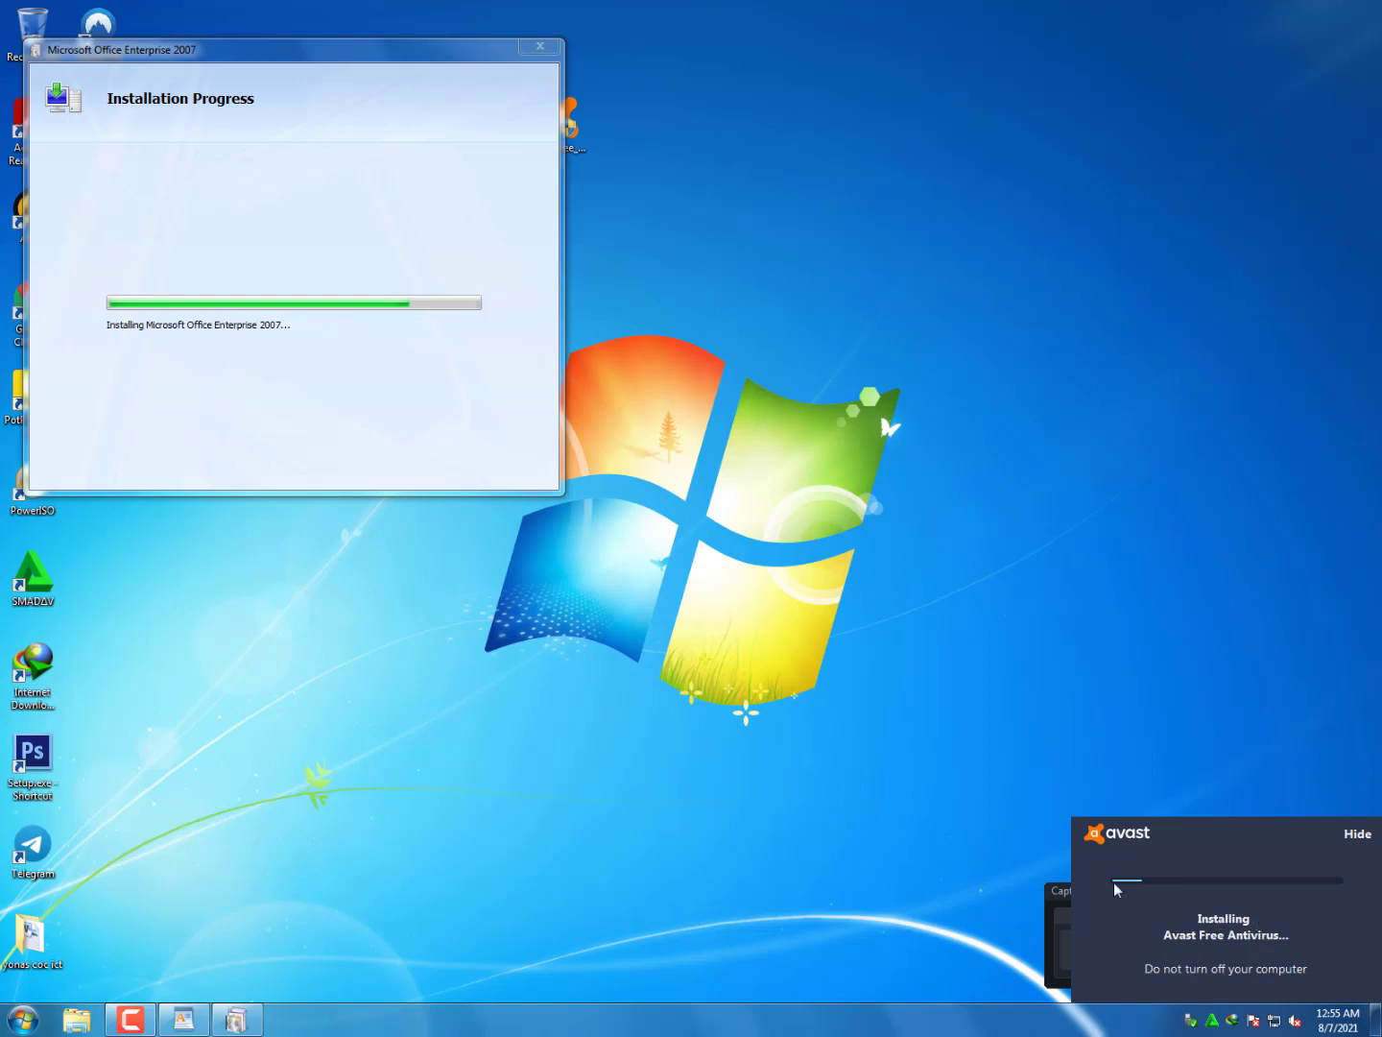
left_click_drag(287, 56, 888, 279)
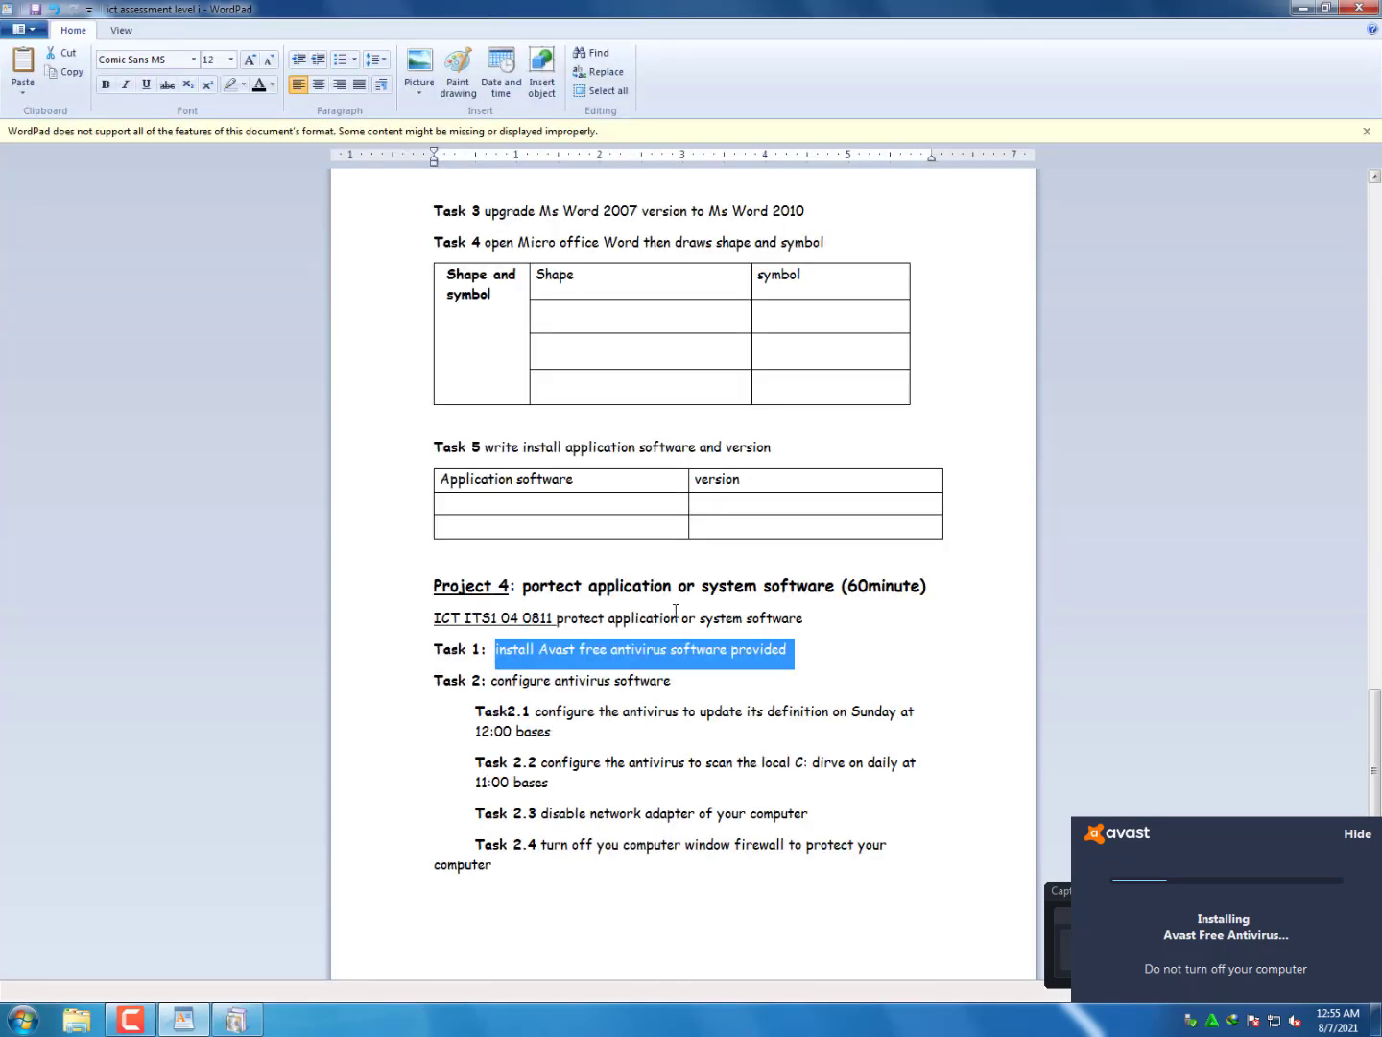
Review the Project 2 and Project 4 tasks in the WordPad assessment document, highlighting "2 installation" in the Project 2 heading
scroll(675, 610, "up", 5)
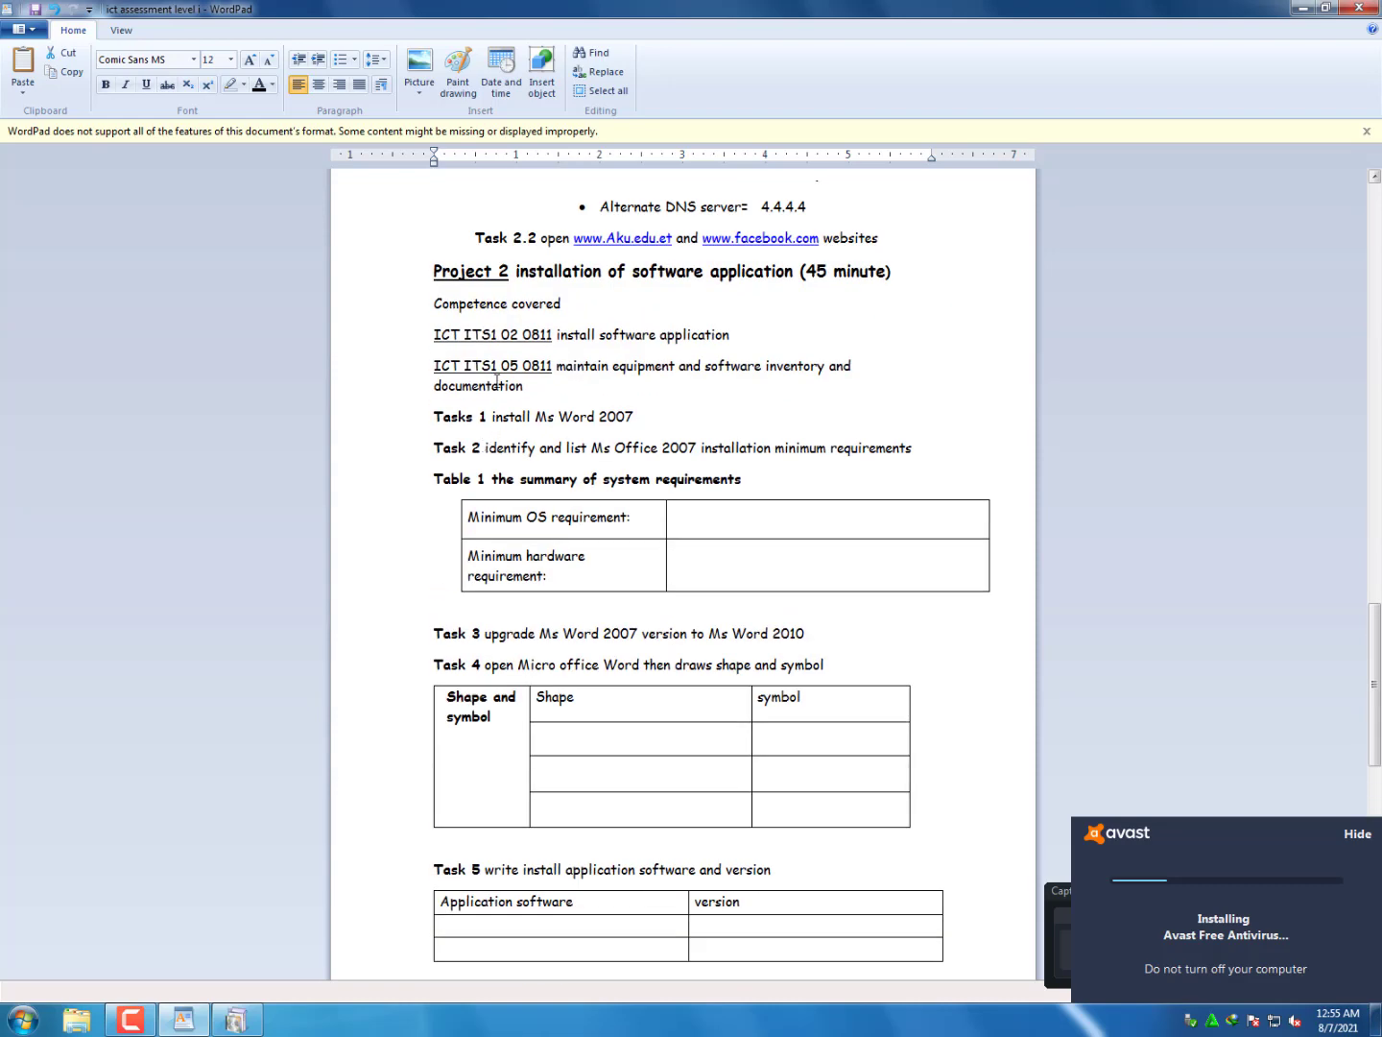
left_click_drag(503, 277, 522, 272)
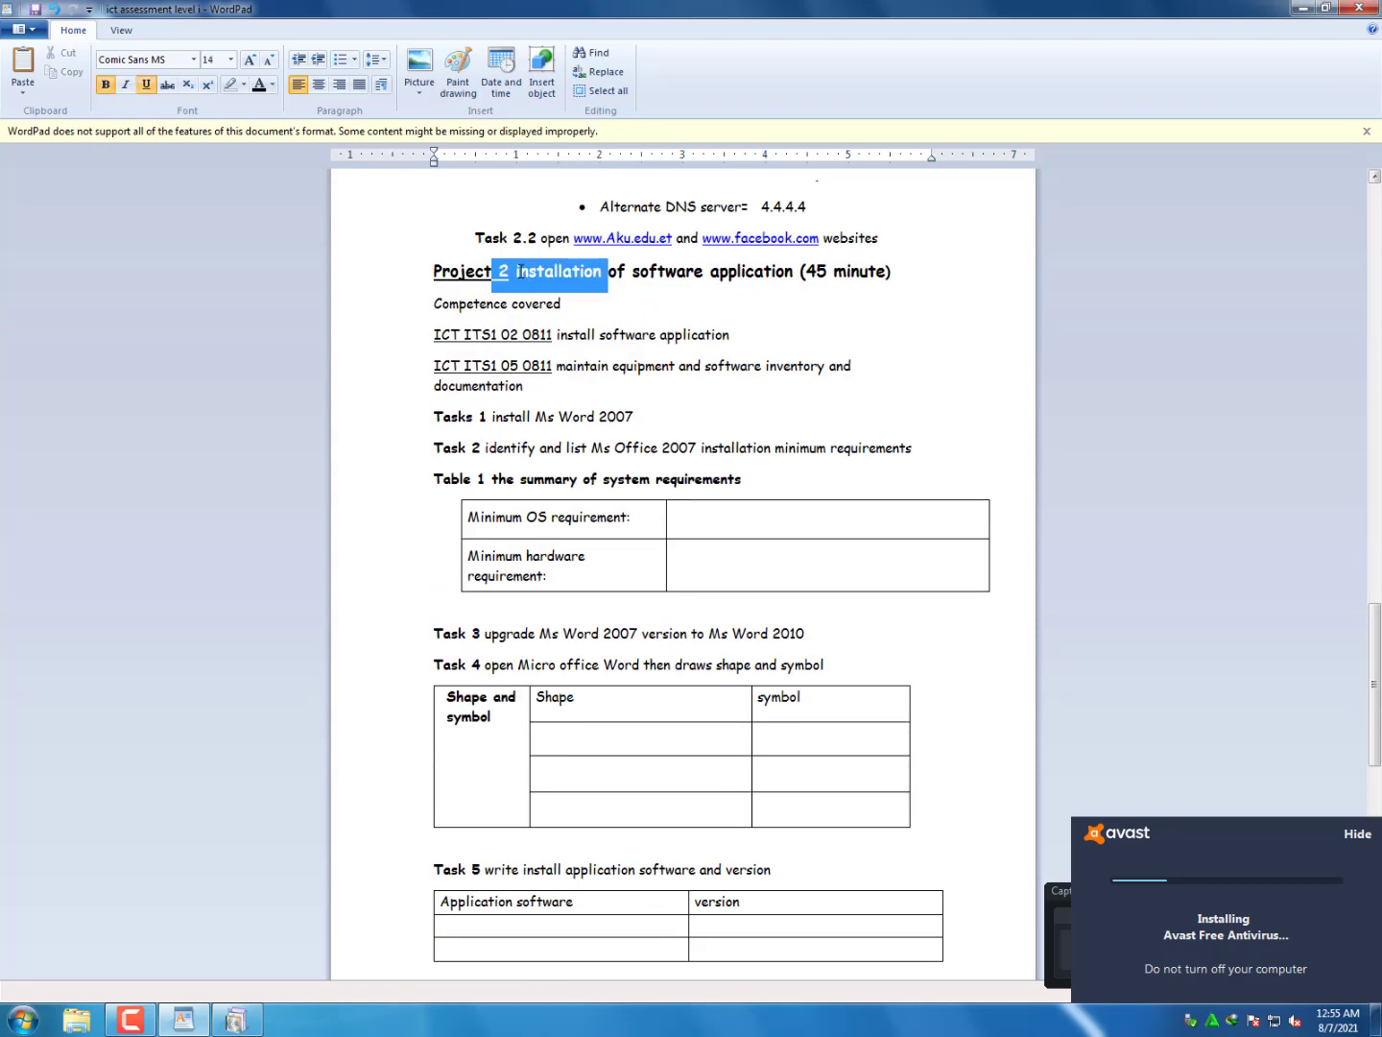
scroll(628, 621, "down", 3)
scroll(629, 620, "down", 2)
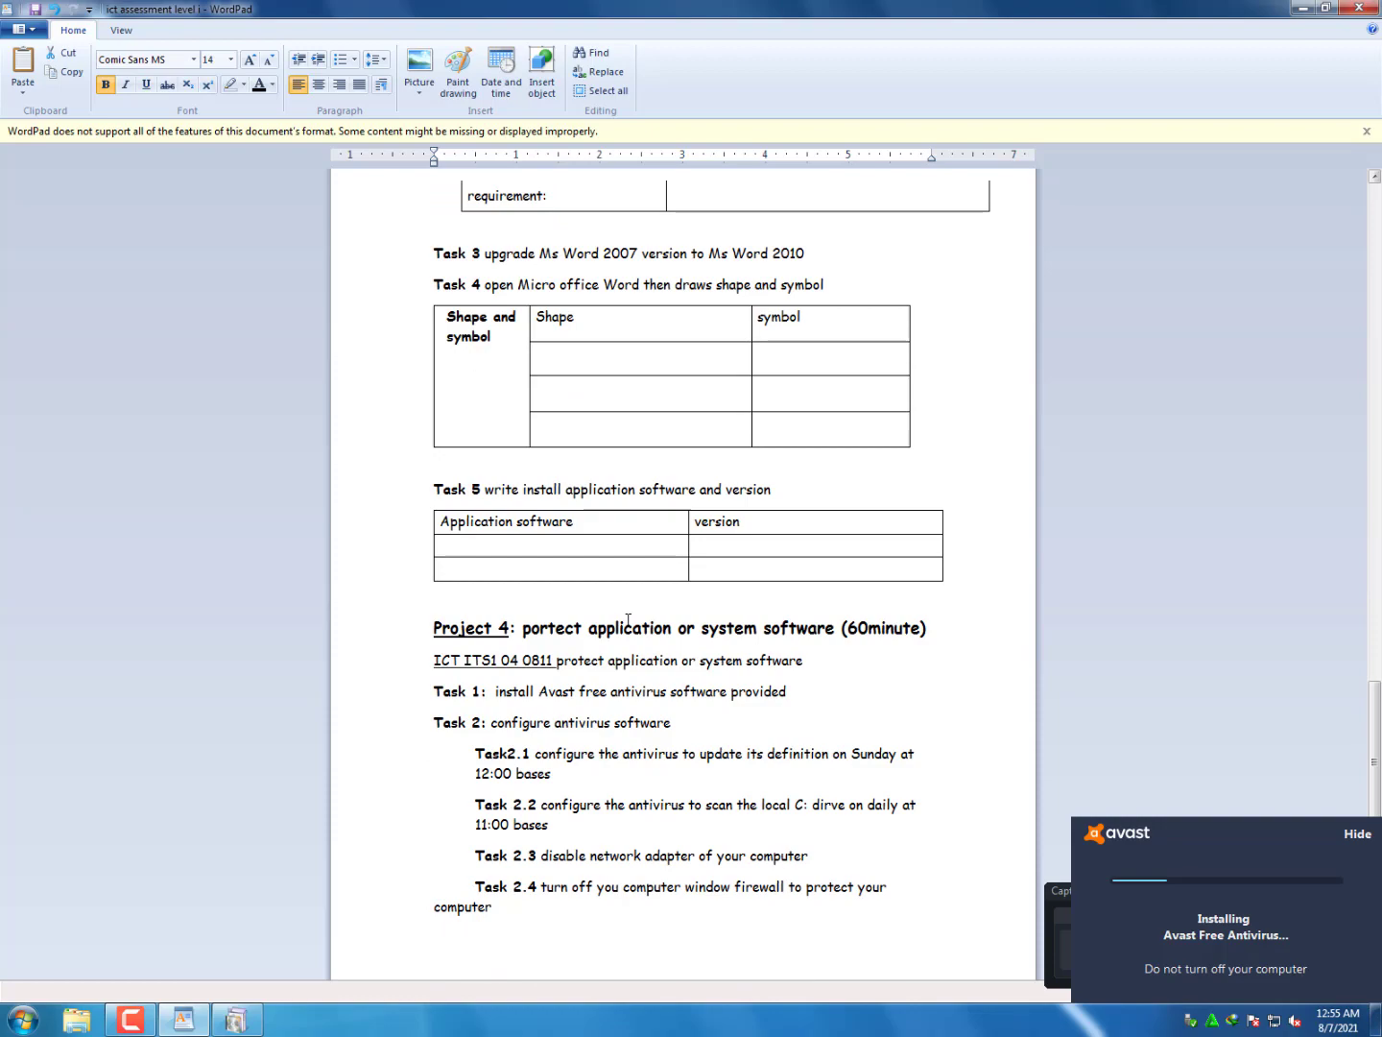
scroll(629, 619, "up", 5)
scroll(629, 621, "up", 2)
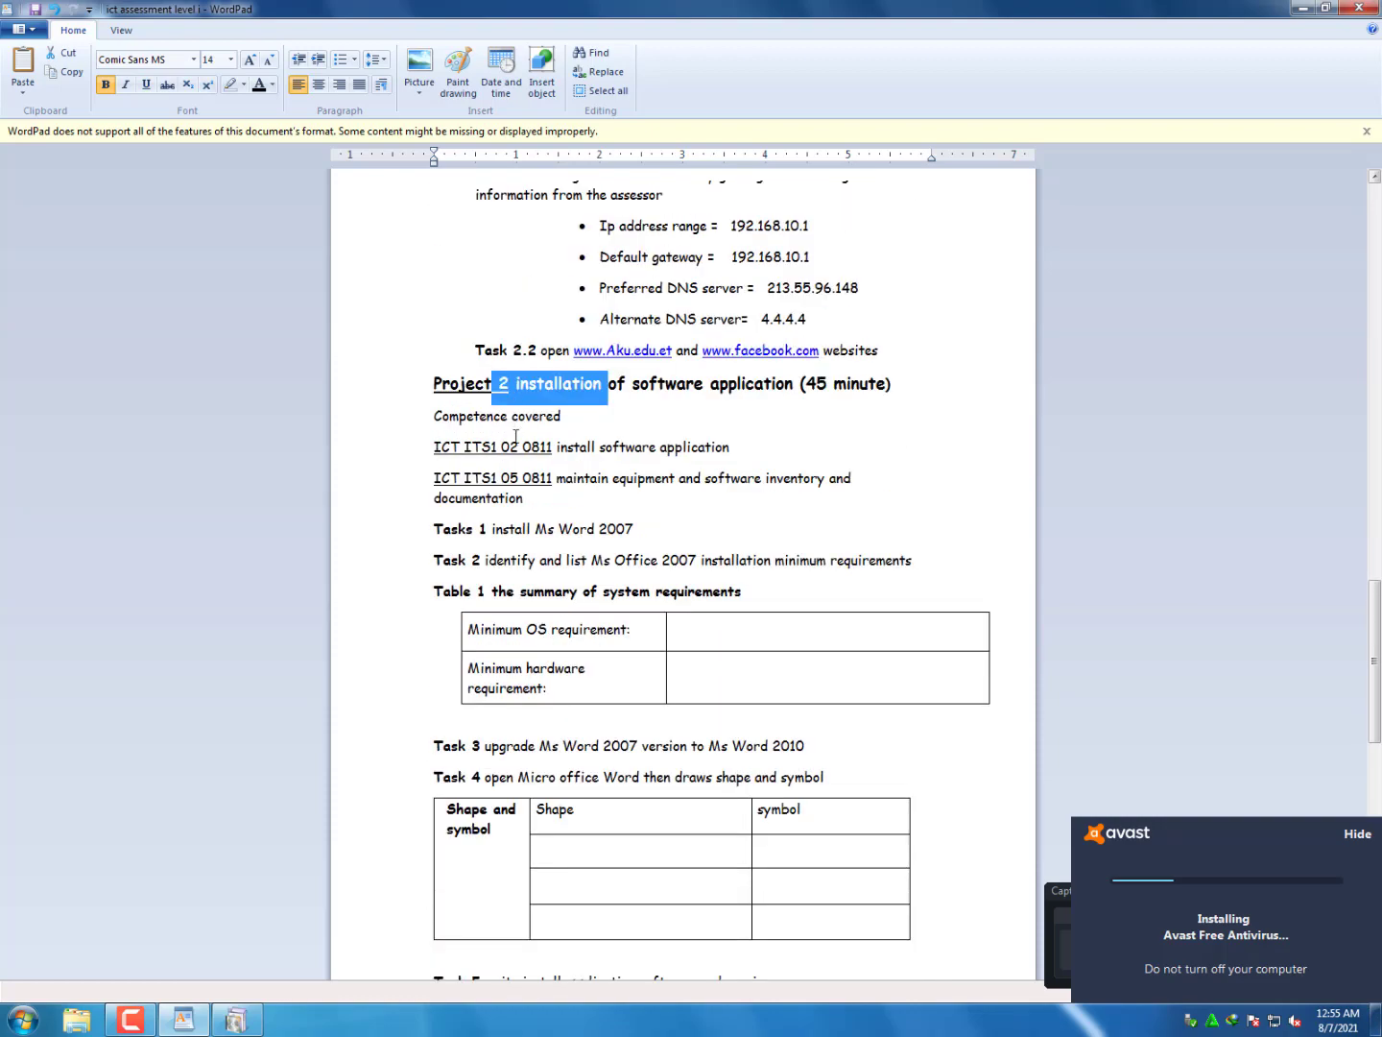
scroll(541, 571, "down", 11)
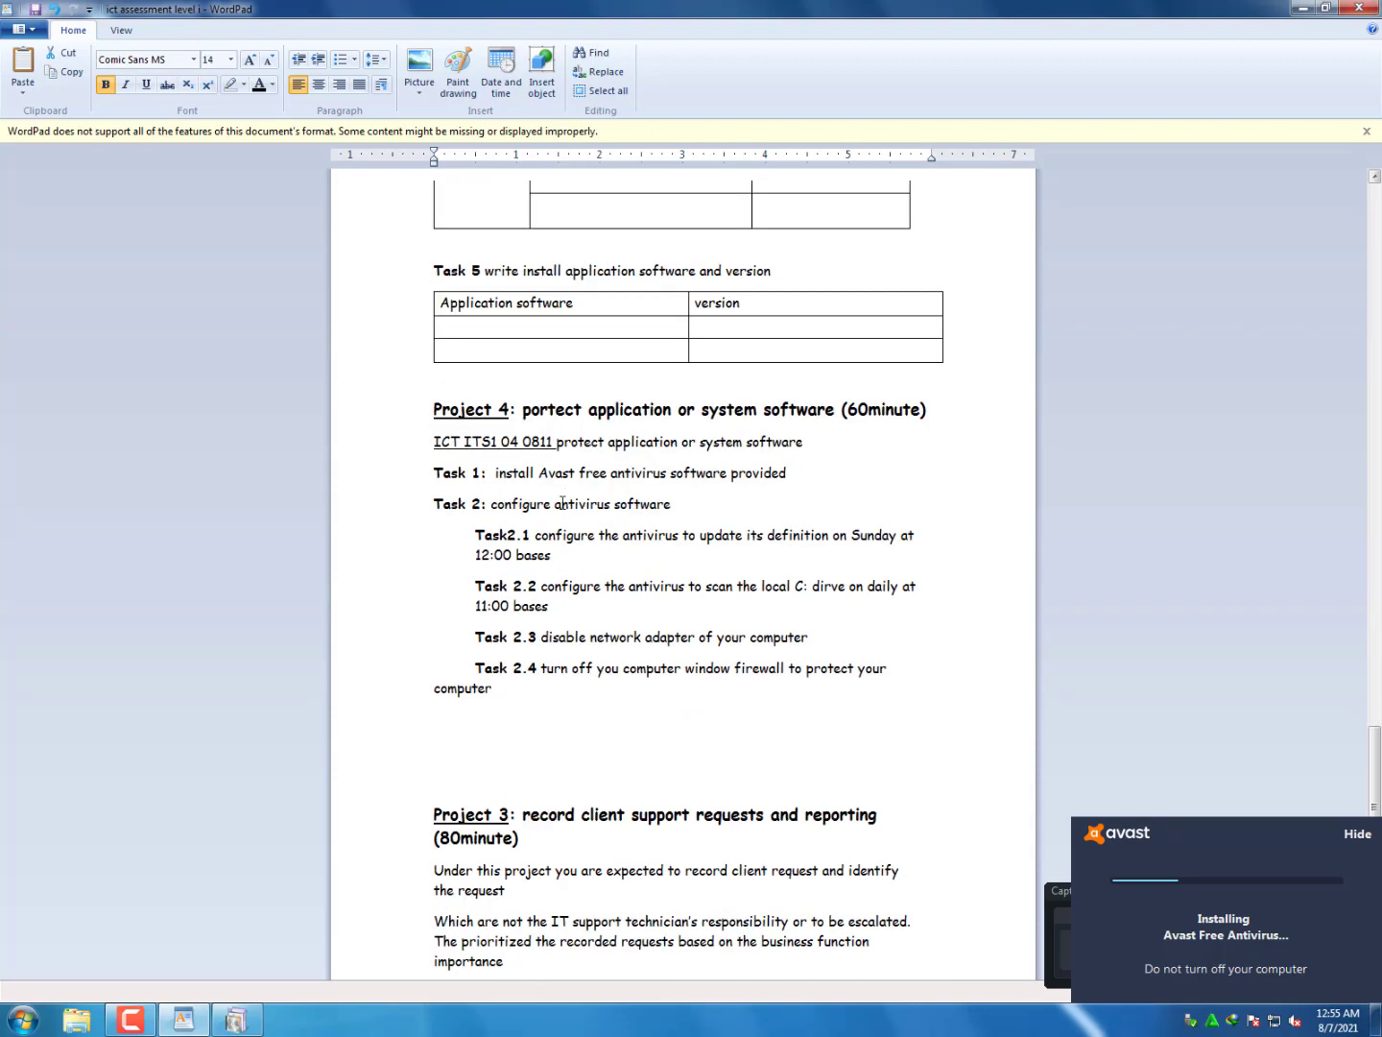
scroll(558, 437, "up", 3)
Highlight the Project 3 title "record client support requests and reporting (80minute)", then the whole Project 3 section
scroll(561, 524, "down", 6)
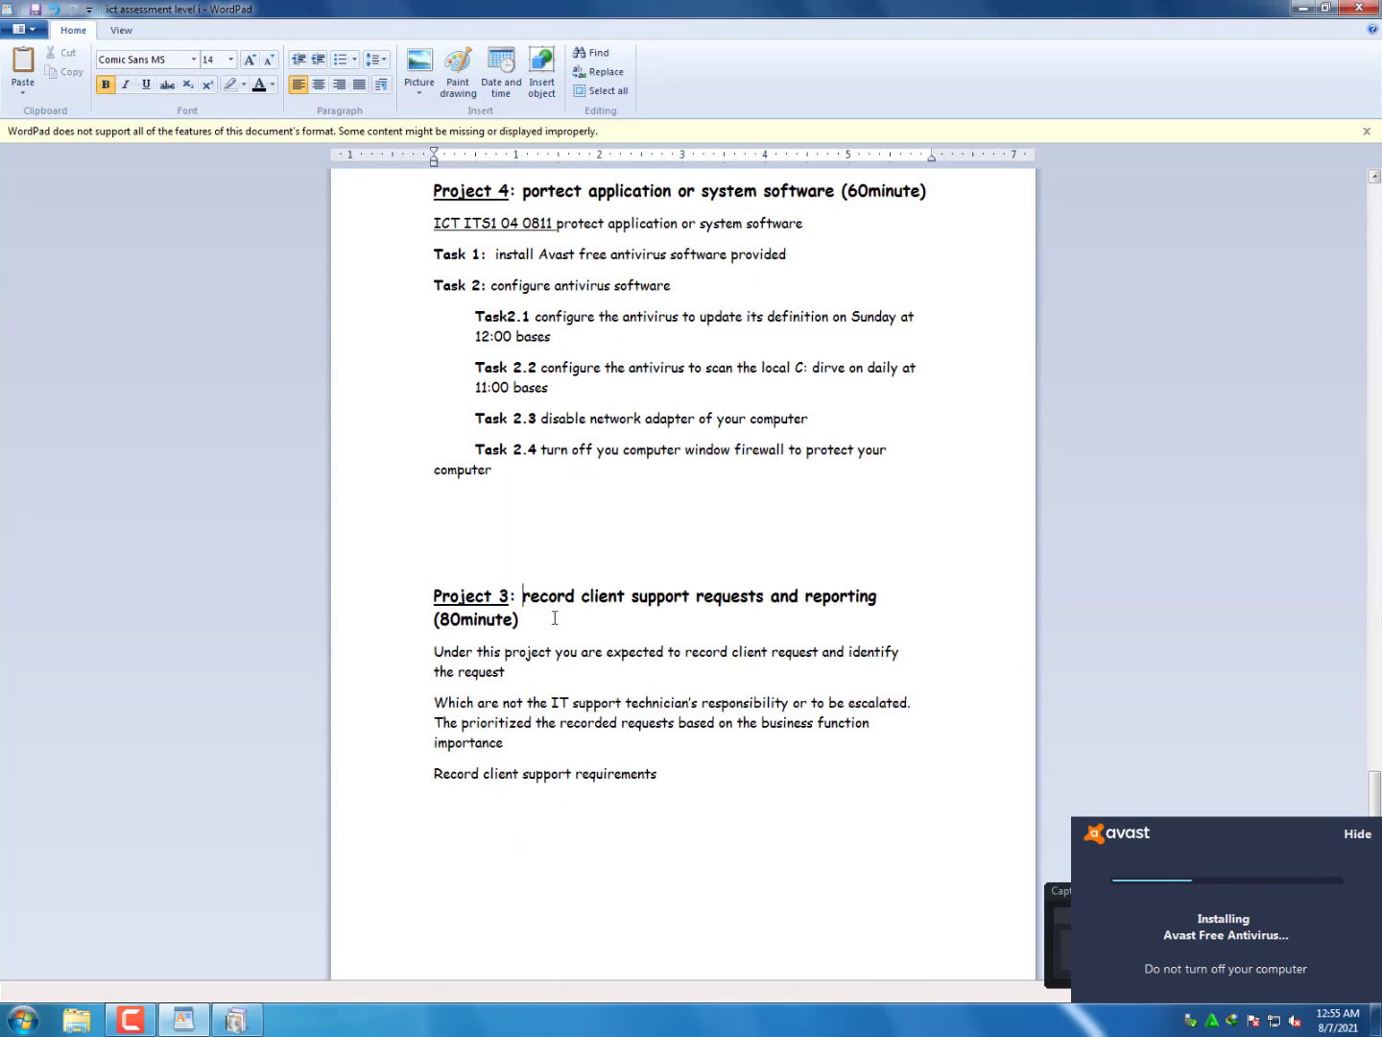
left_click_drag(523, 596, 569, 627)
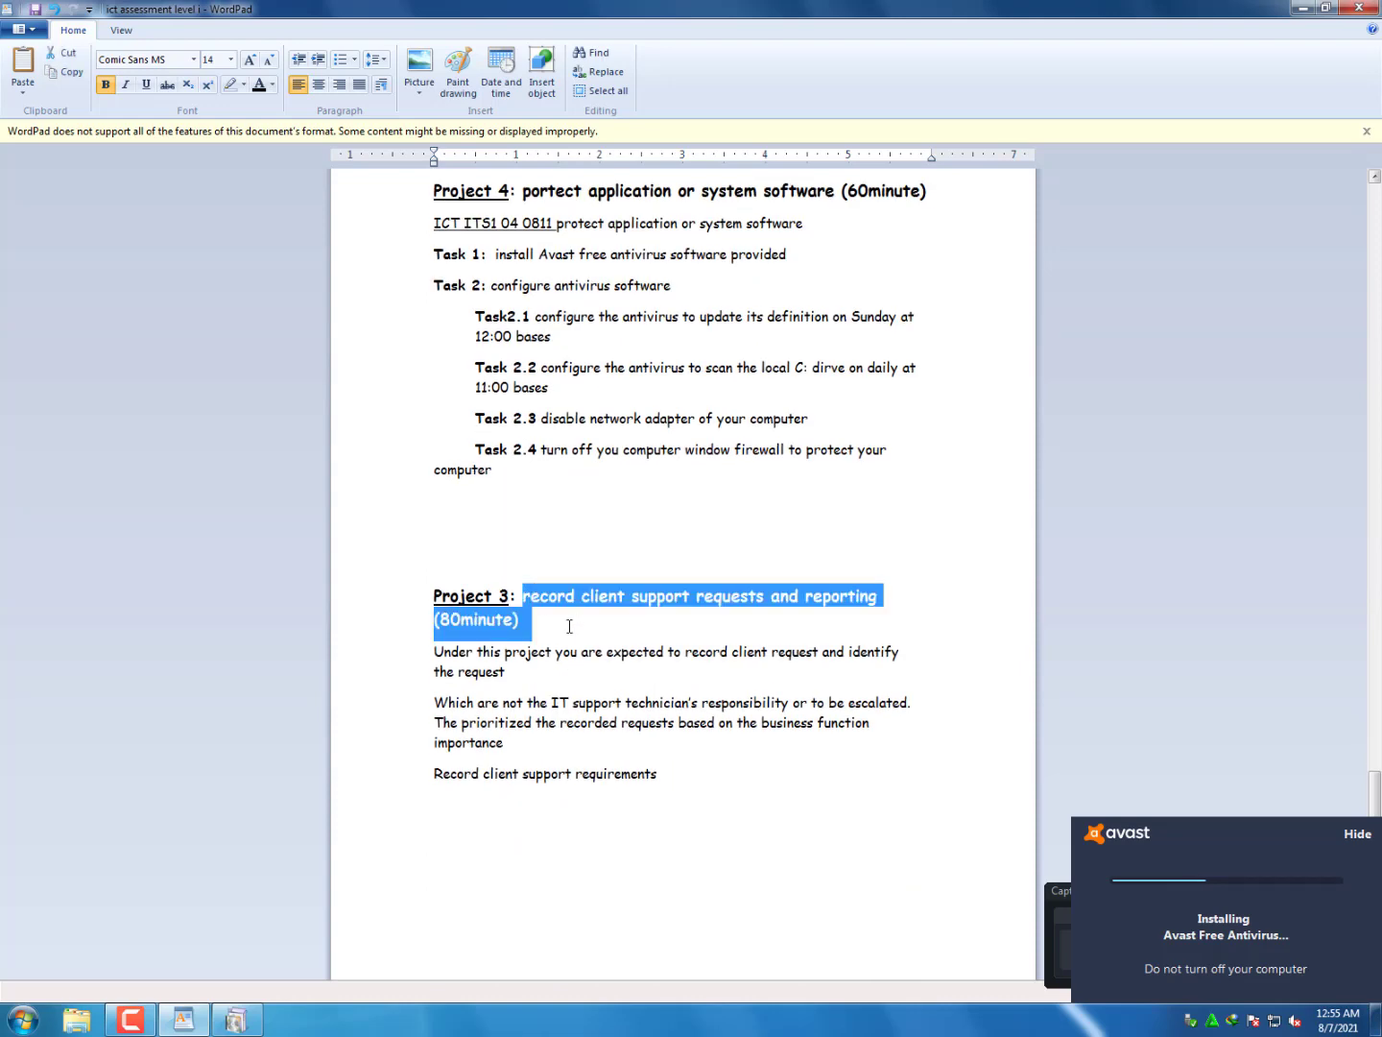
scroll(579, 656, "up", 2)
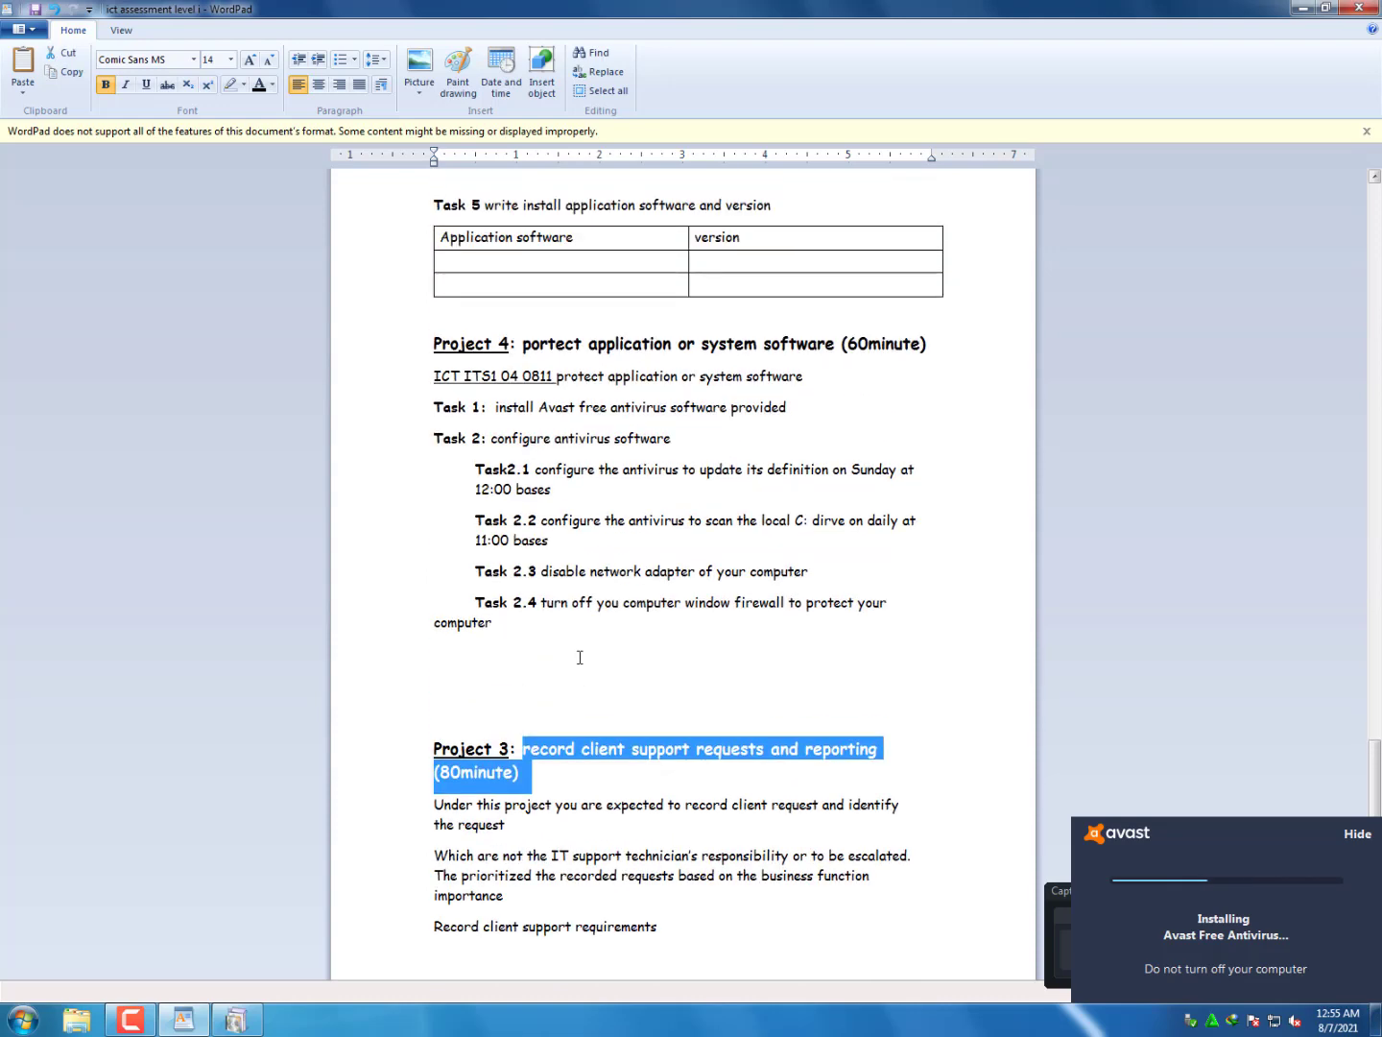
scroll(580, 656, "down", 3)
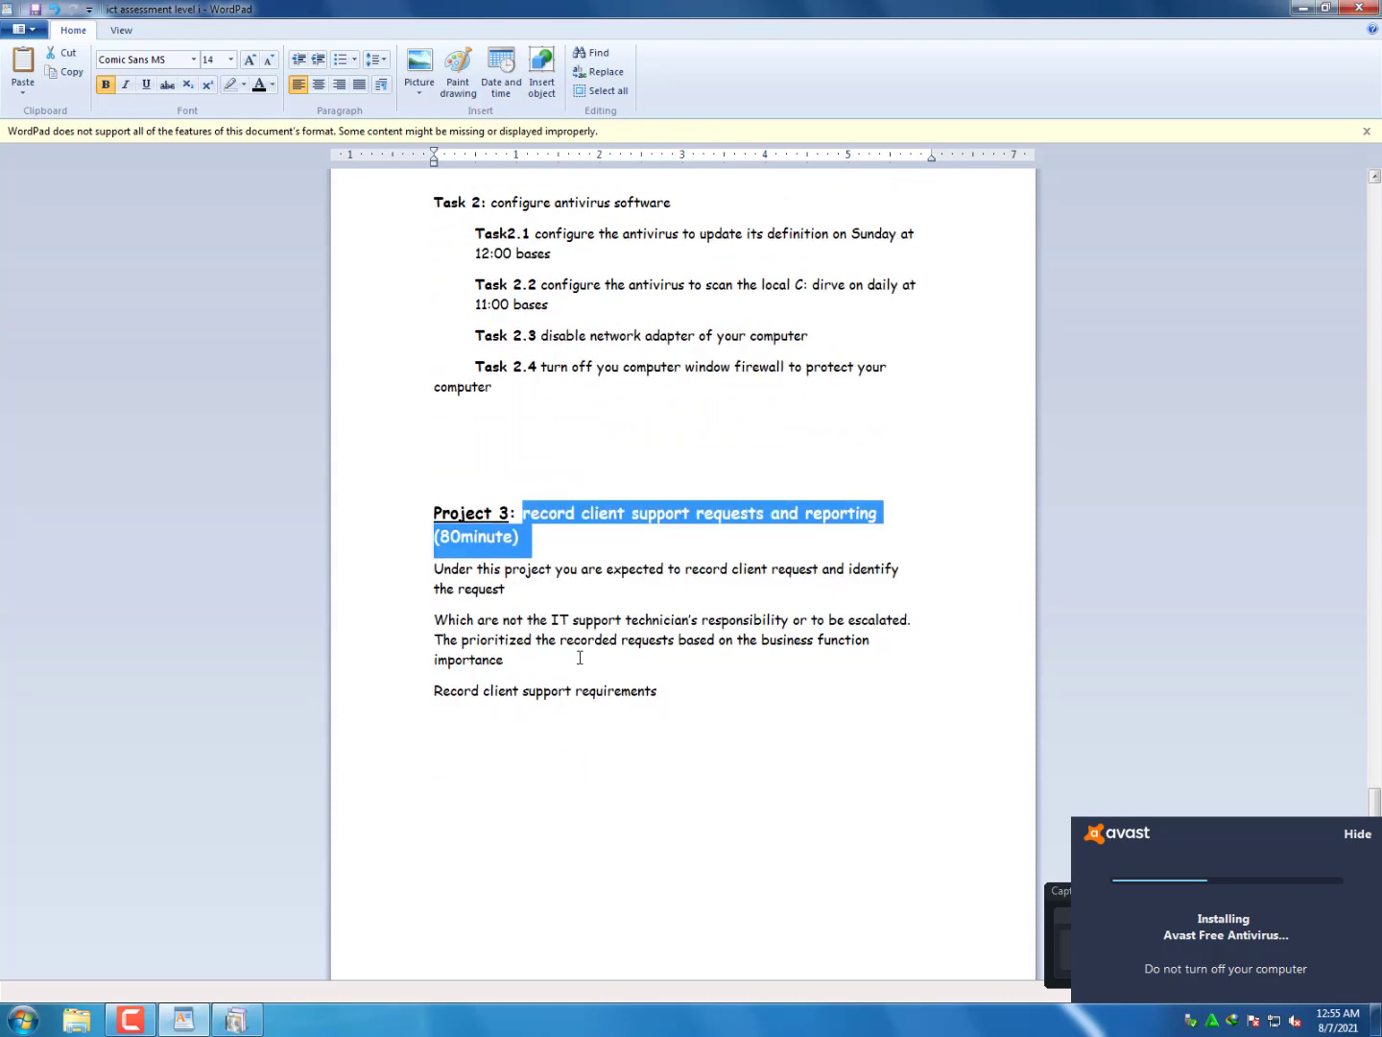
scroll(580, 657, "down", 1)
scroll(580, 656, "up", 3)
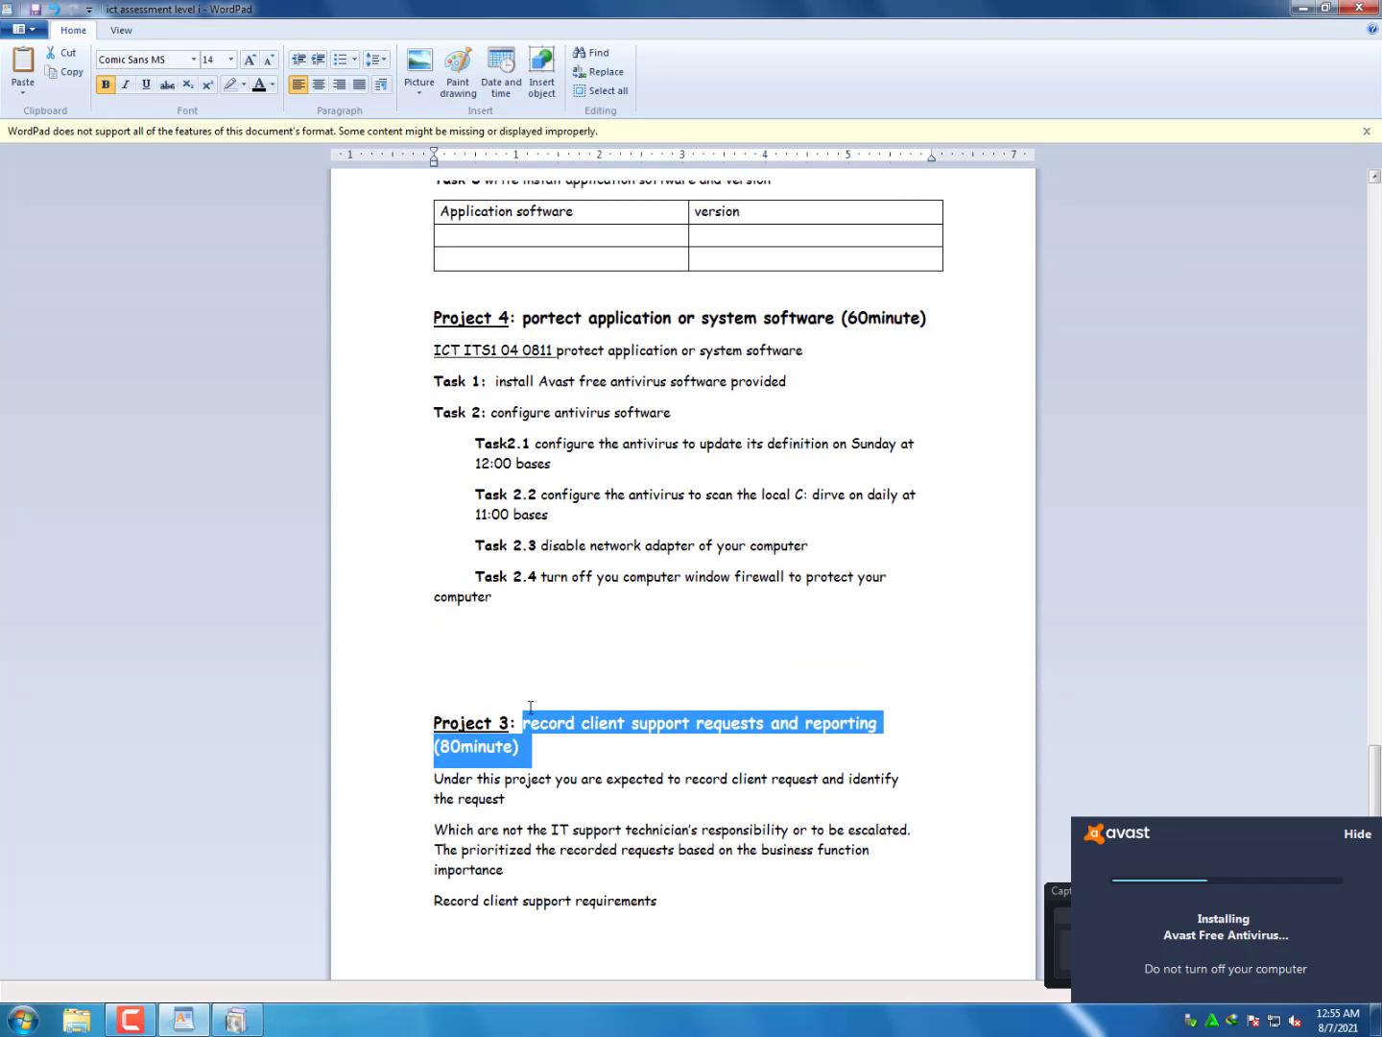
left_click_drag(435, 721, 694, 923)
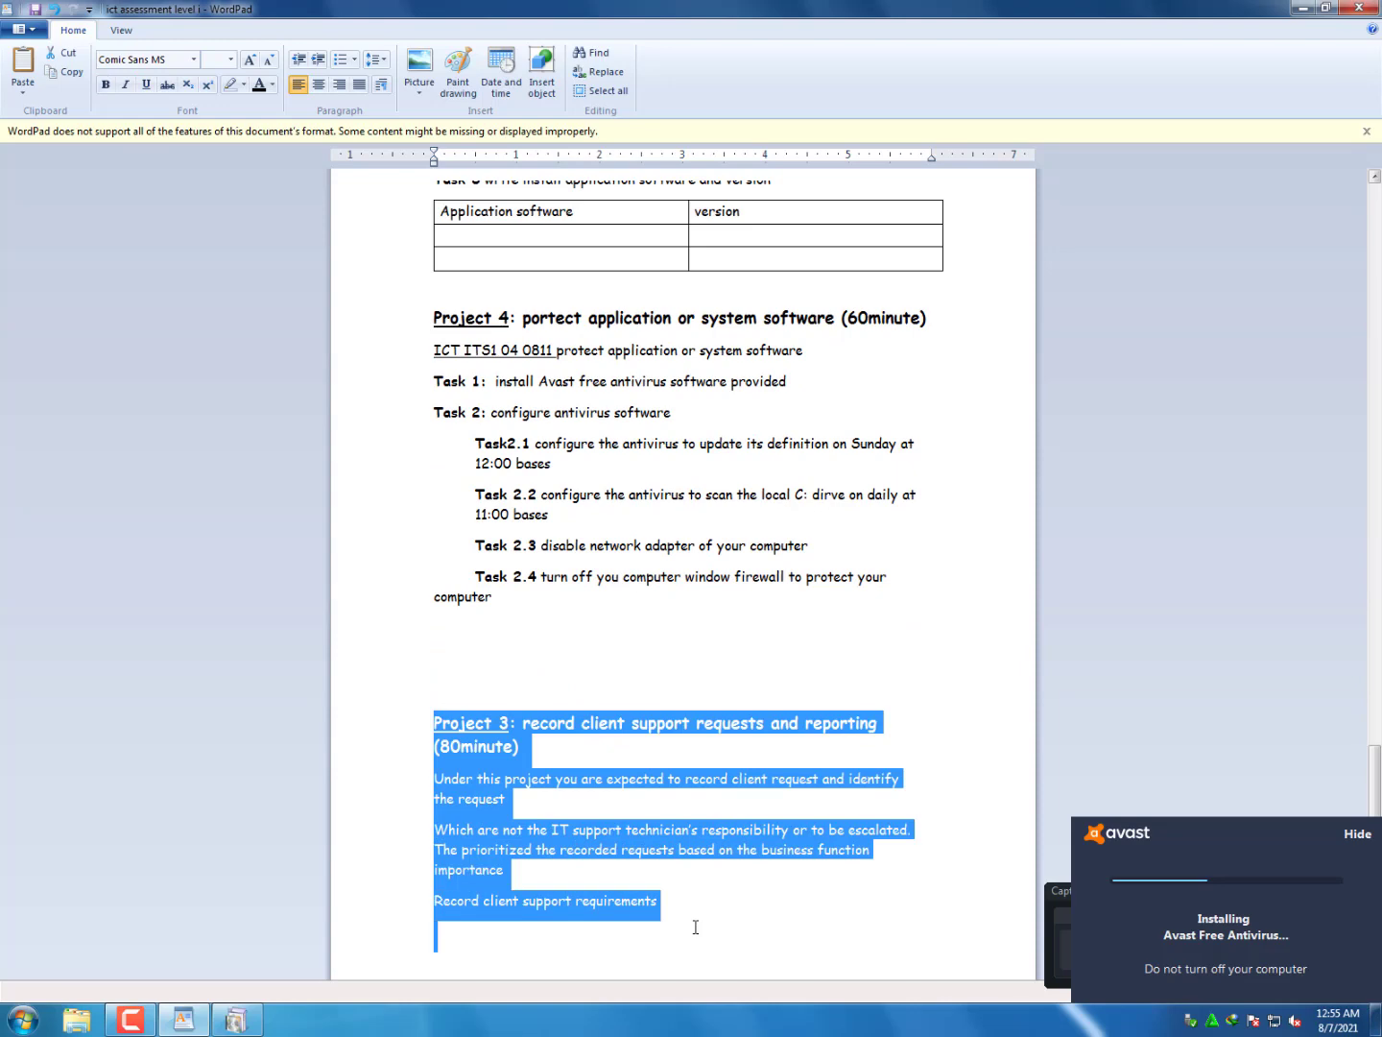
Highlight everything from the end of Project 4's Task 2.4 back to Task 4's shape and symbol table
scroll(626, 707, "up", 4)
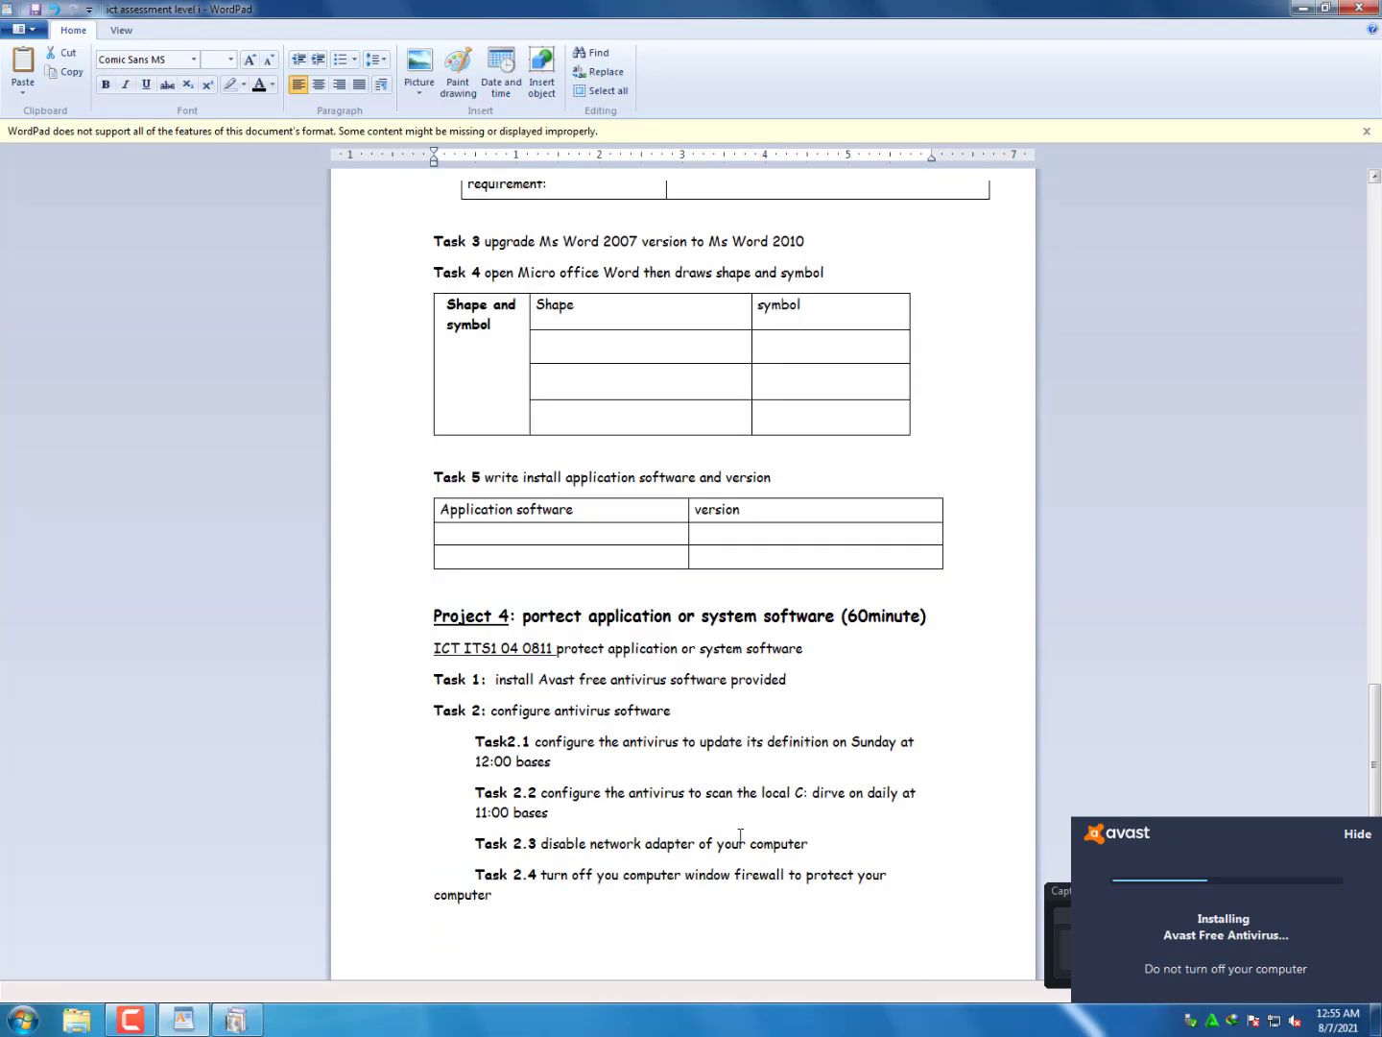
left_click_drag(493, 897, 449, 305)
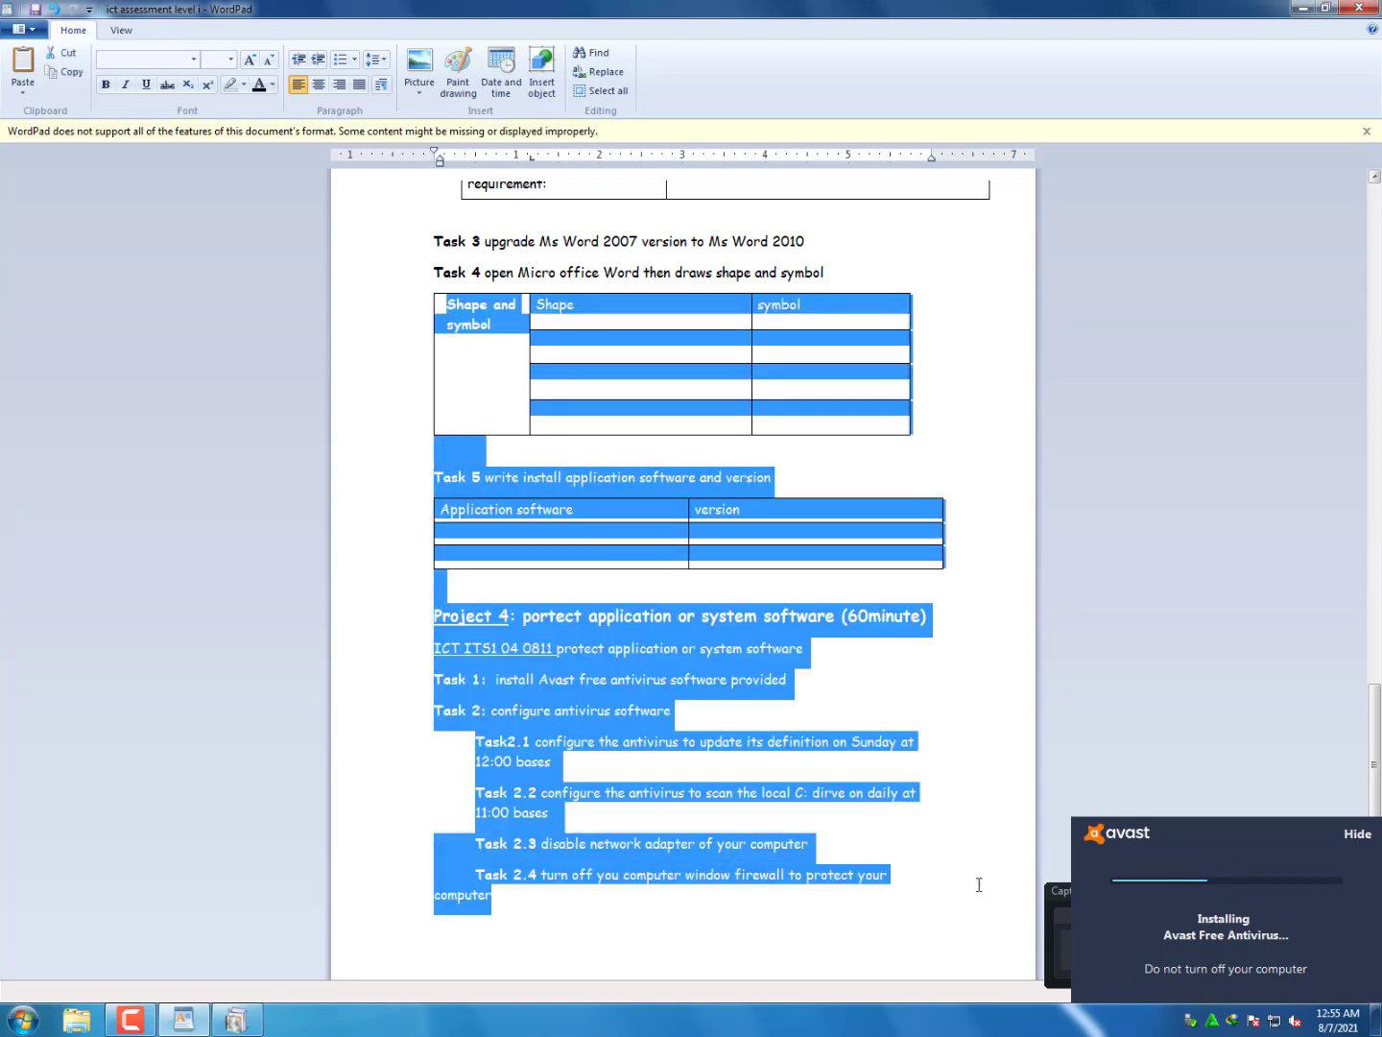
Clear the text selection, minimize the assessment document to check the Office 2007 installation progress, and hide the screen recorder's window
left_click(926, 798)
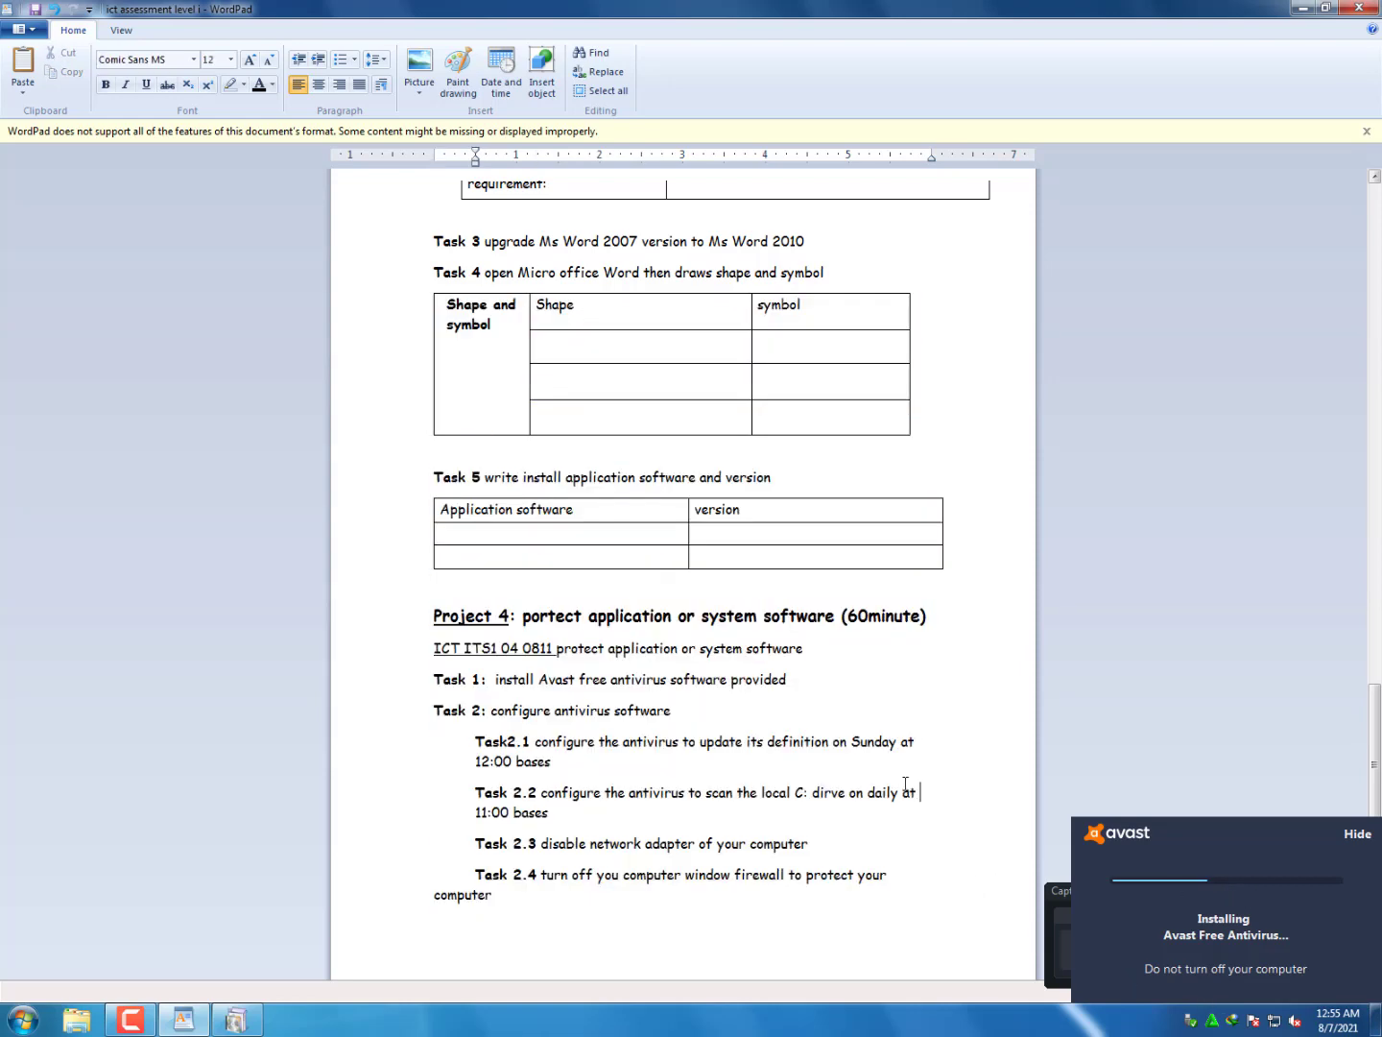
left_click(1301, 8)
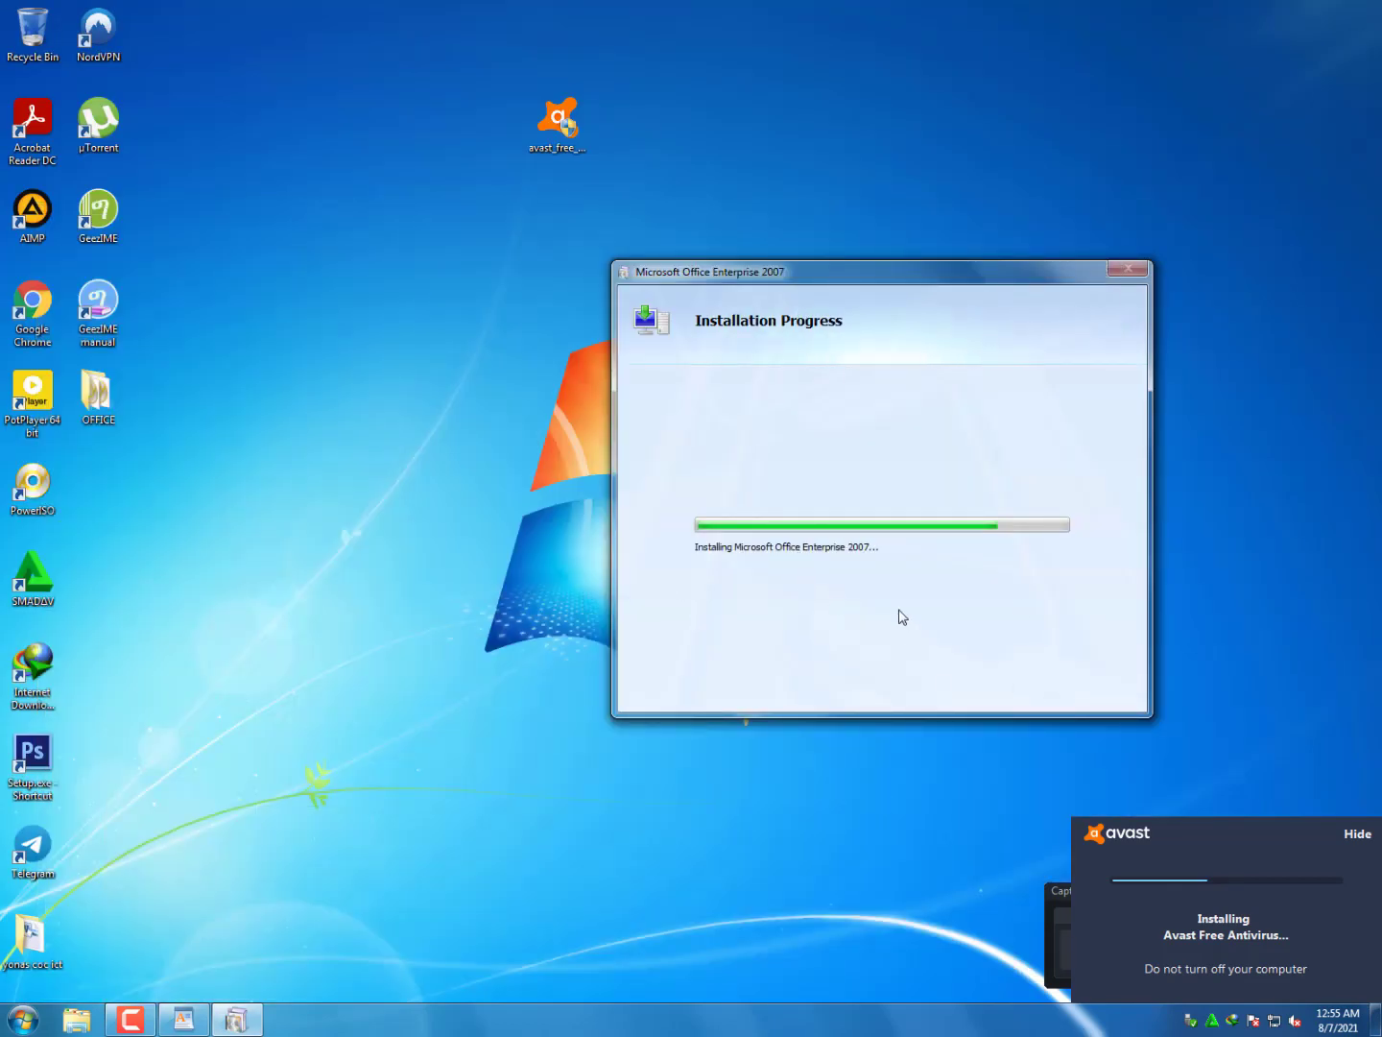
left_click(1058, 890)
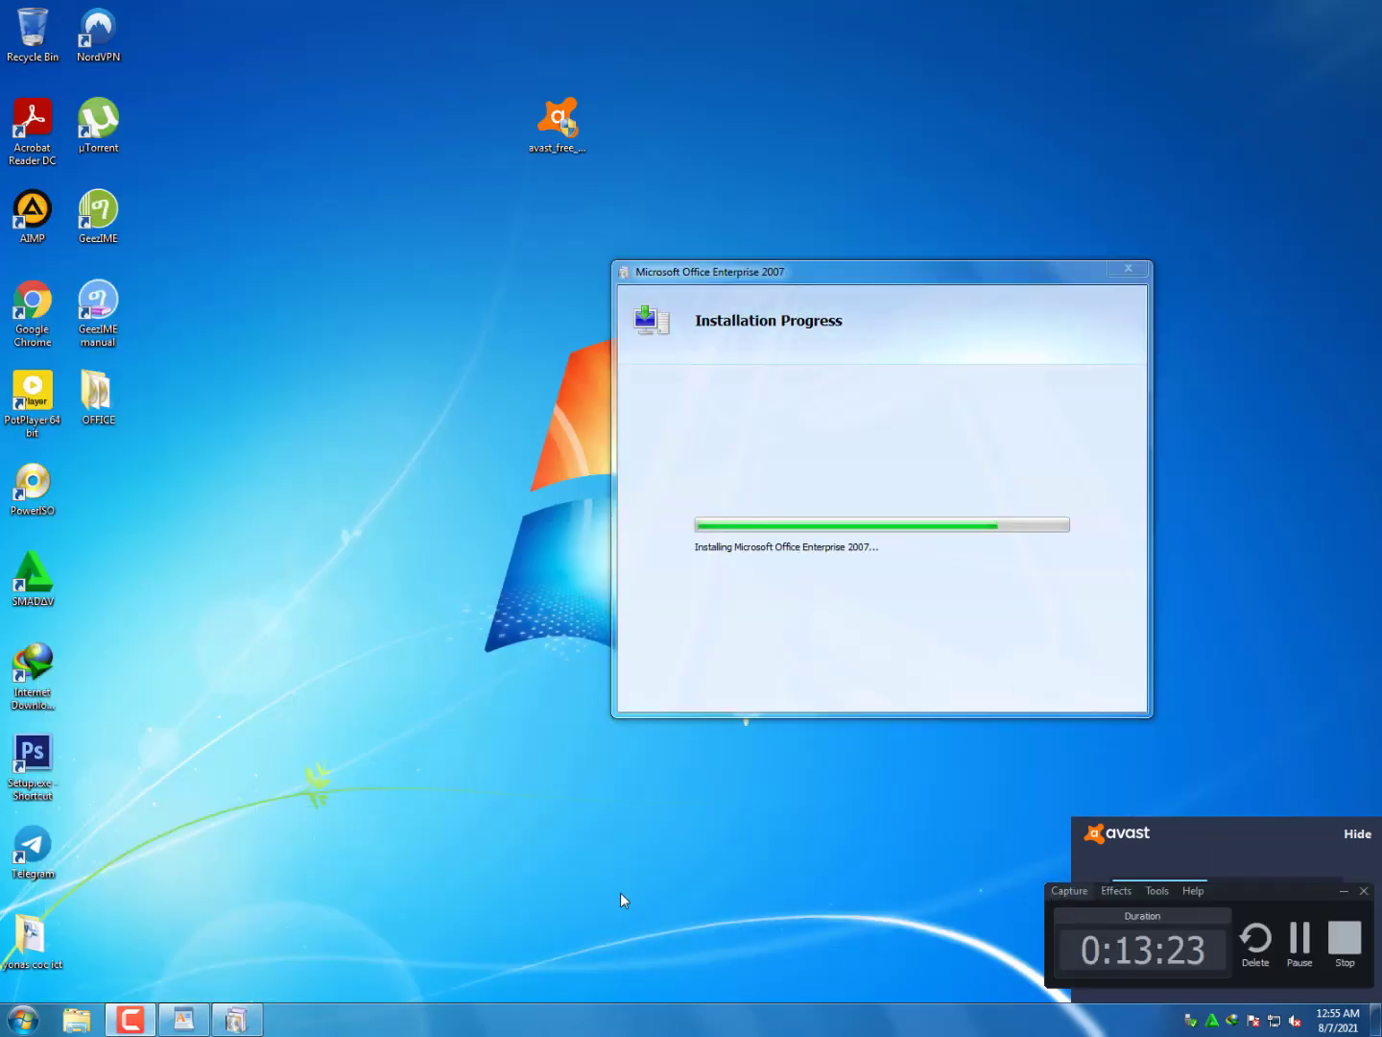
left_click(1345, 897)
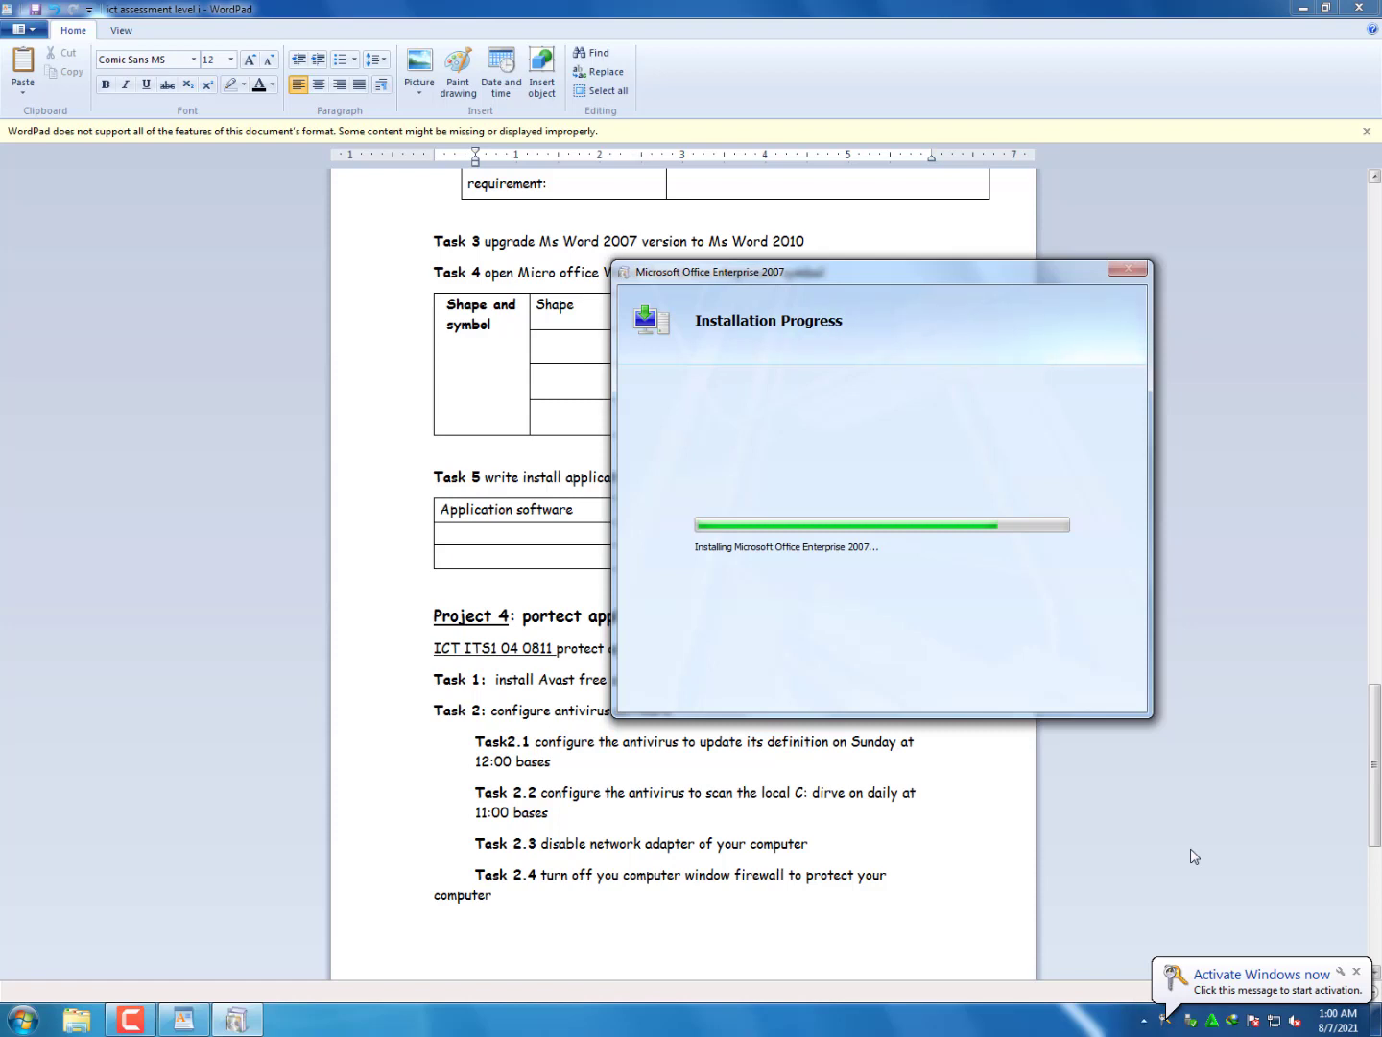
Dismiss the Windows activation notification and look up Avast Free Antivirus in the AVAST Software folder of the installed programs
left_click(1356, 970)
left_click(22, 1019)
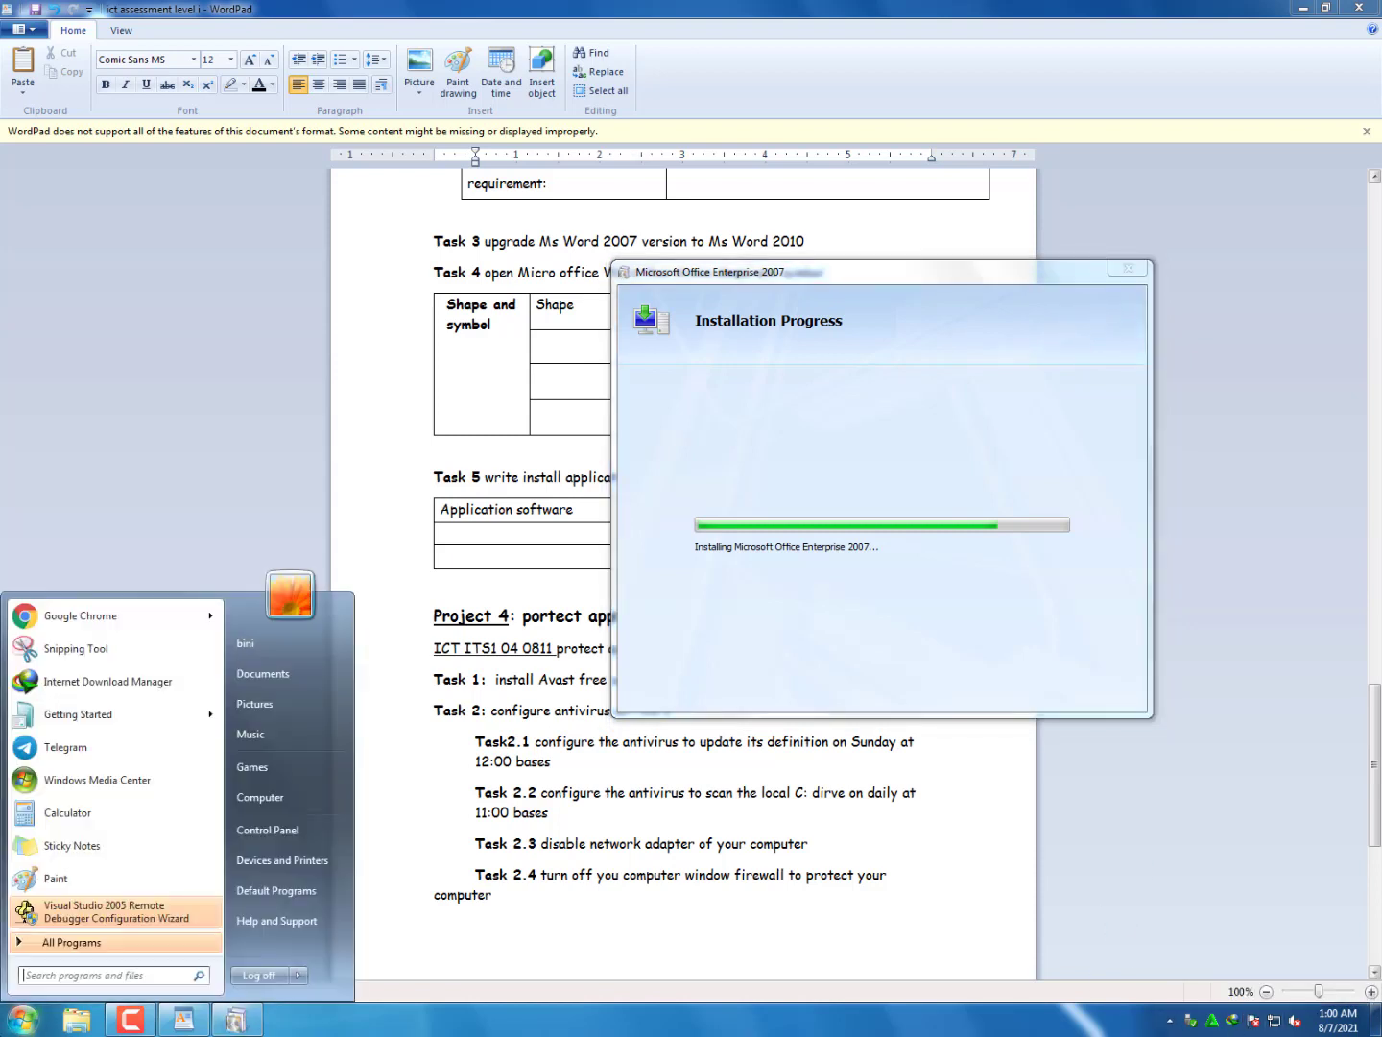
left_click(47, 943)
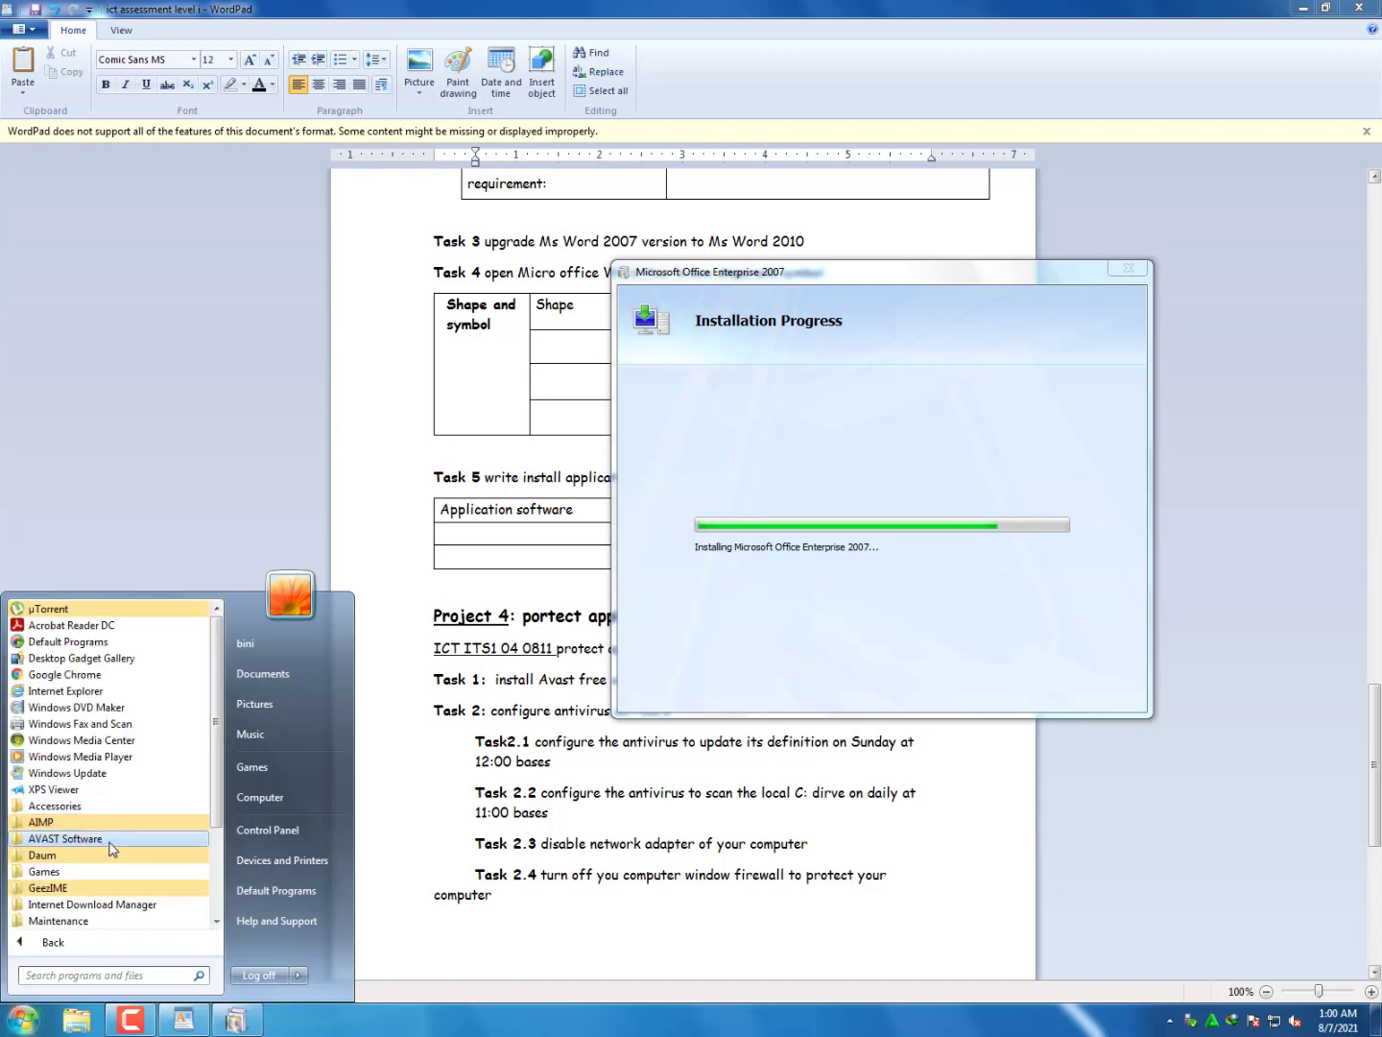
left_click(122, 848)
scroll(123, 844, "down", 3)
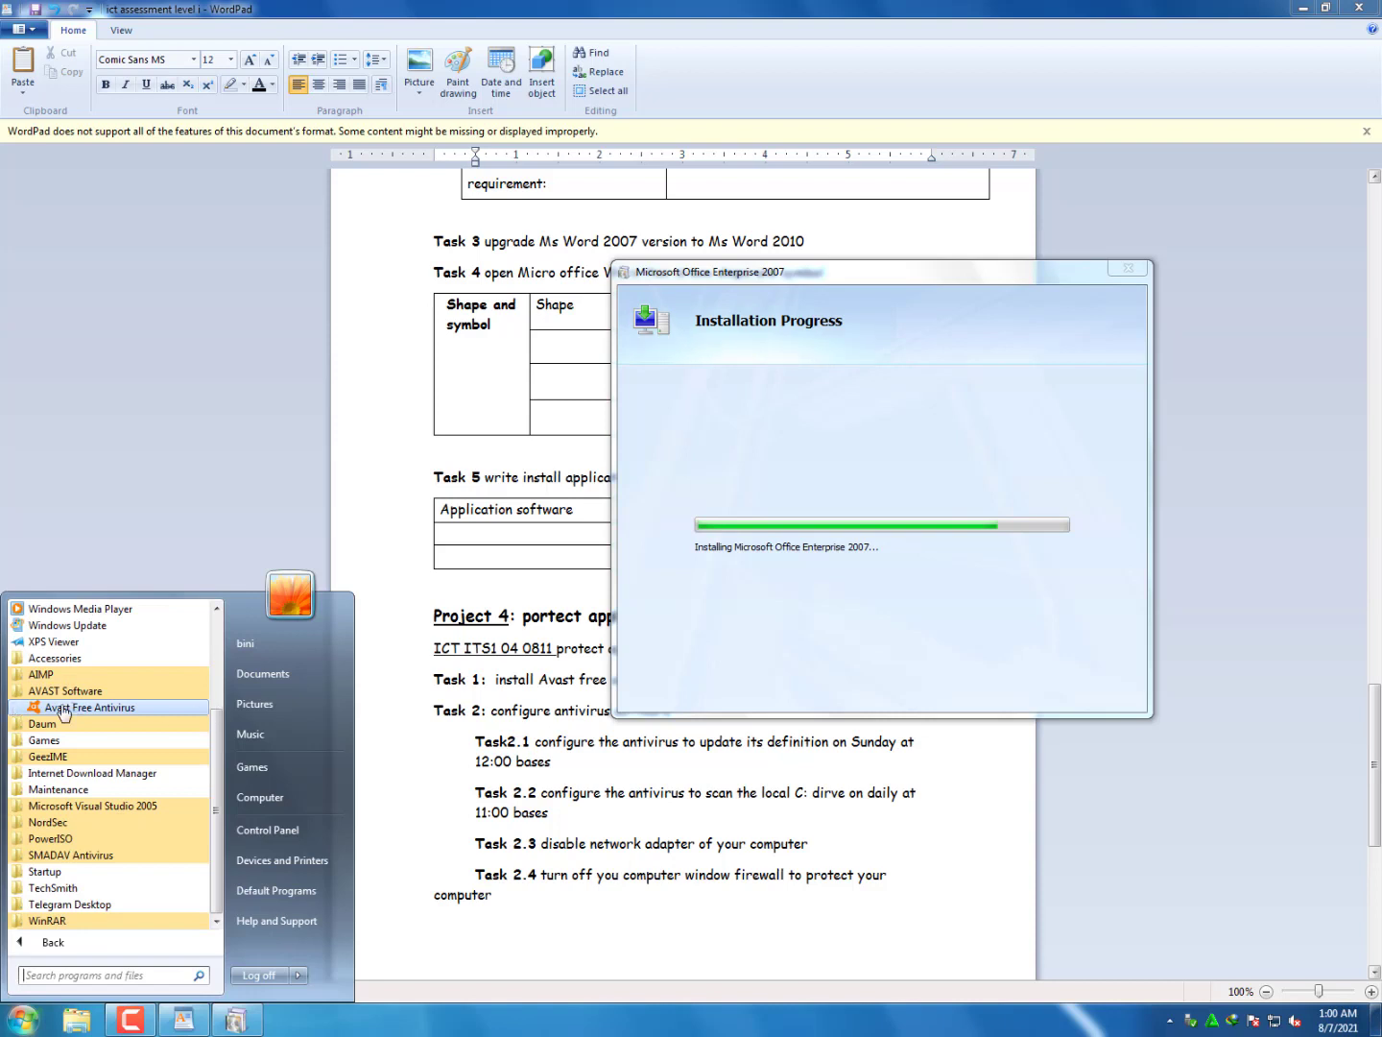
left_click(634, 825)
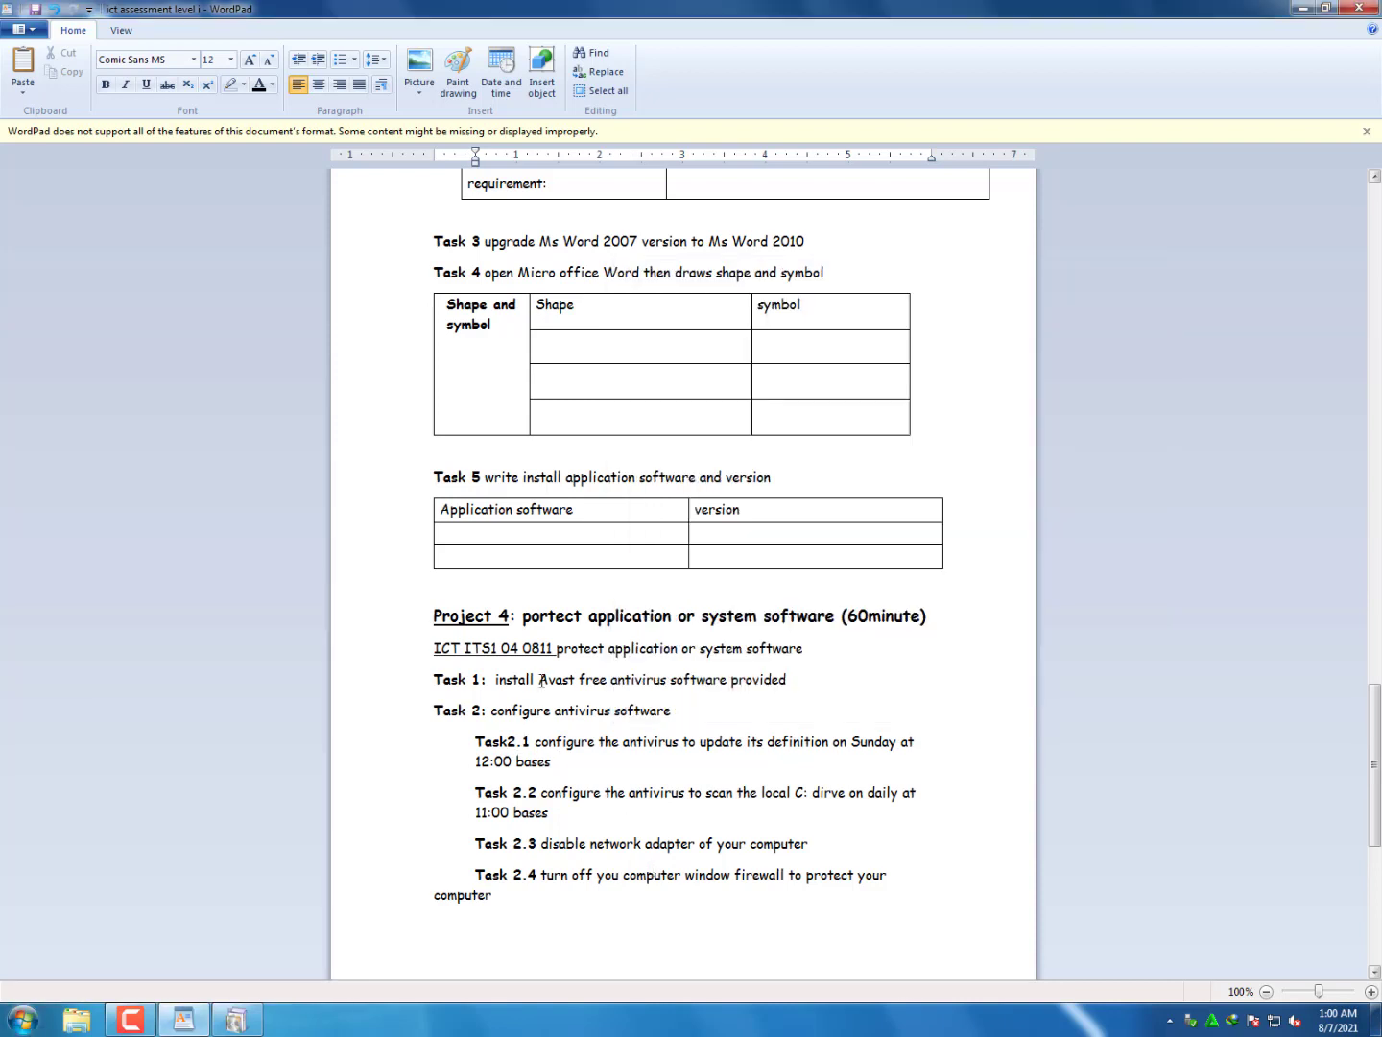
Review Project 4 by highlighting the instructions of Task 1, Task 2 and Task 2.1 in turn, checking the hidden notification icons along the way
left_click_drag(495, 677, 808, 688)
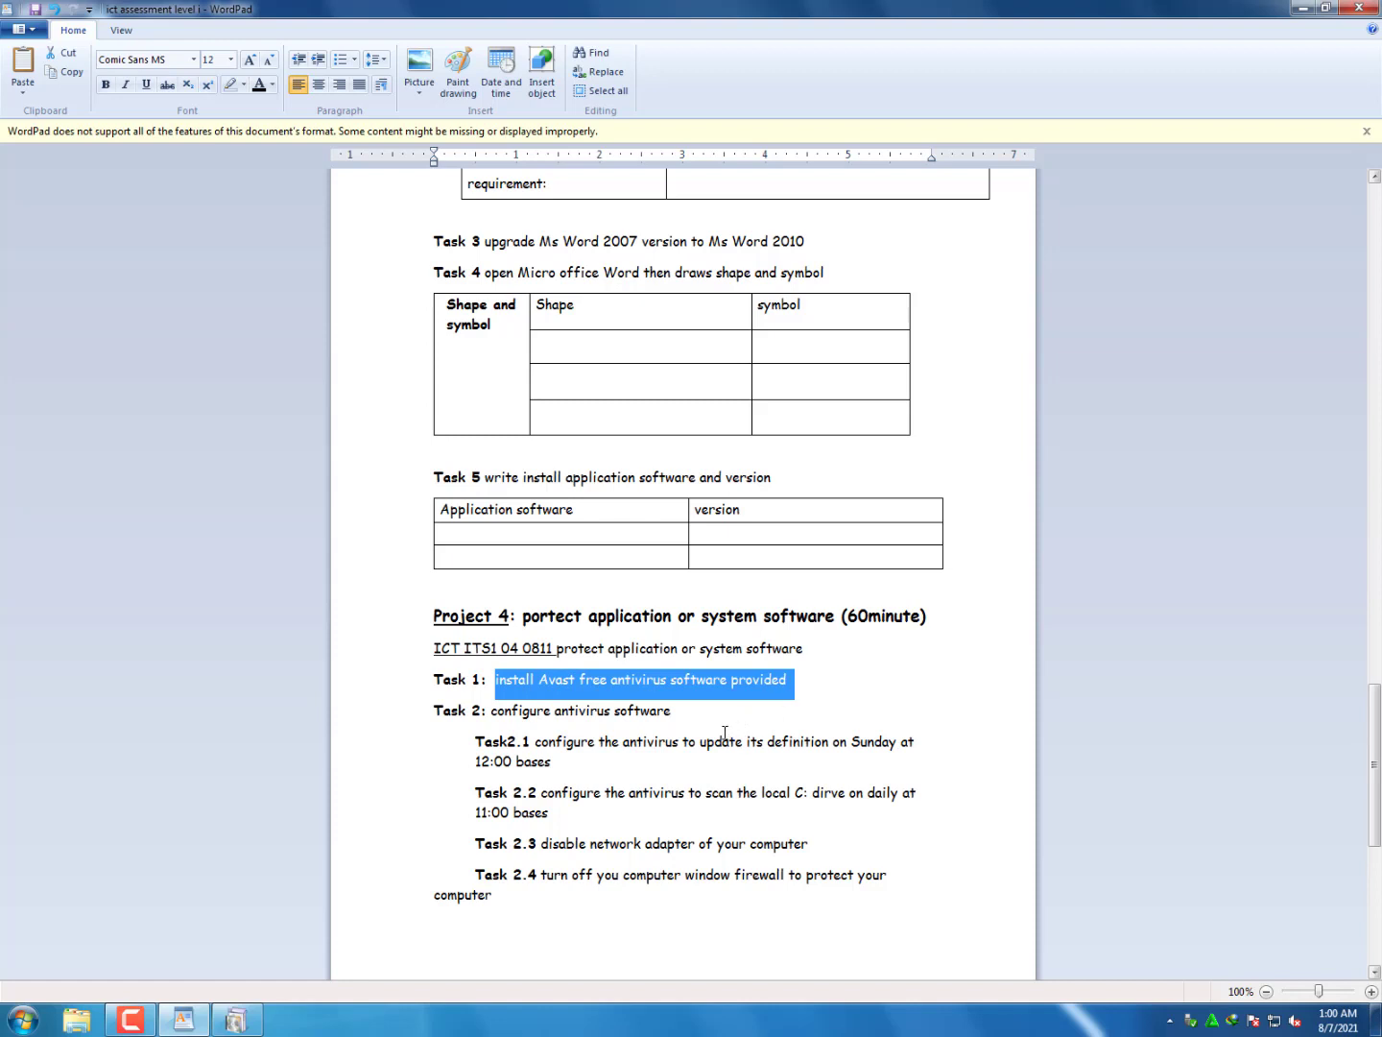
left_click_drag(487, 711, 643, 720)
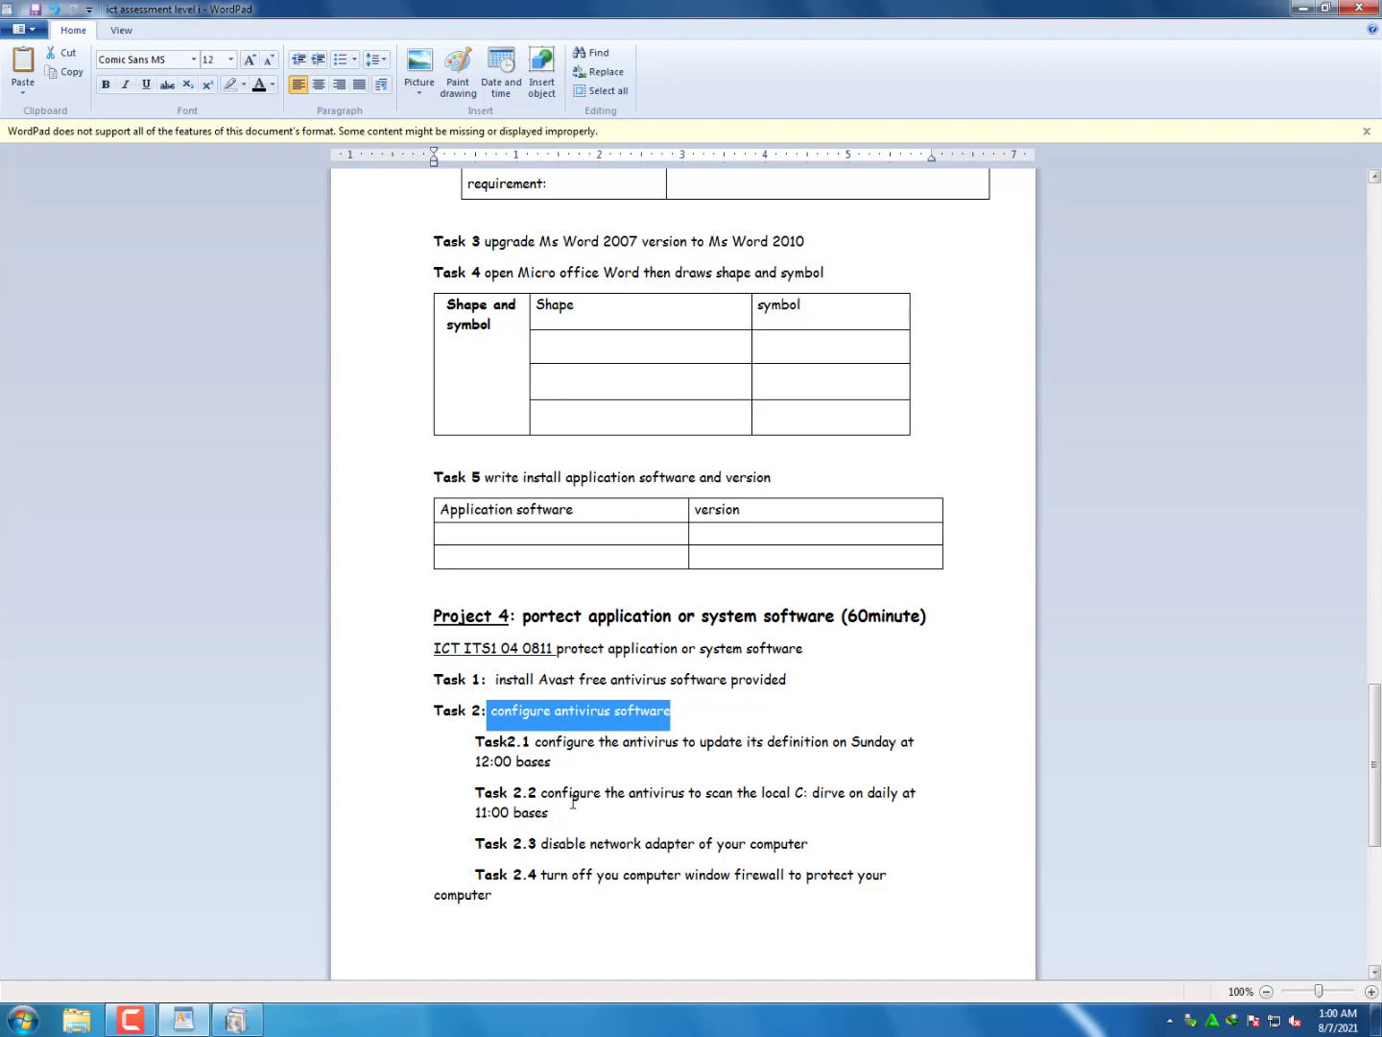
left_click(1171, 1019)
left_click_drag(1168, 929, 1169, 1021)
left_click_drag(558, 762, 534, 741)
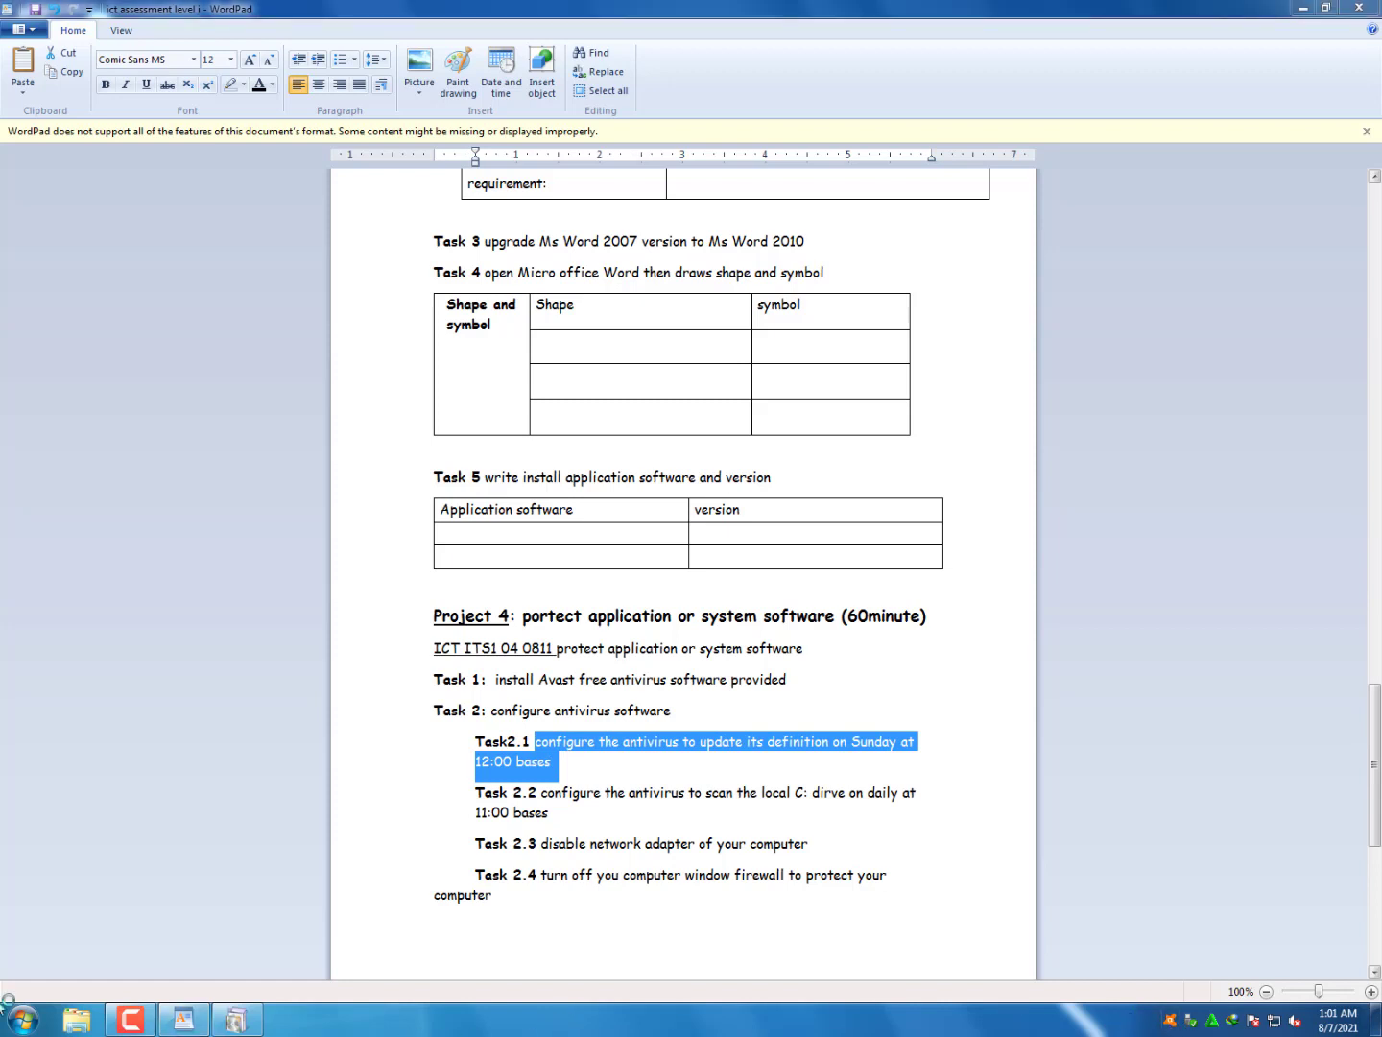
Bring the Avast Free Antivirus window forward, dismiss its Smart Scan welcome tip and open its settings
left_click(21, 1017)
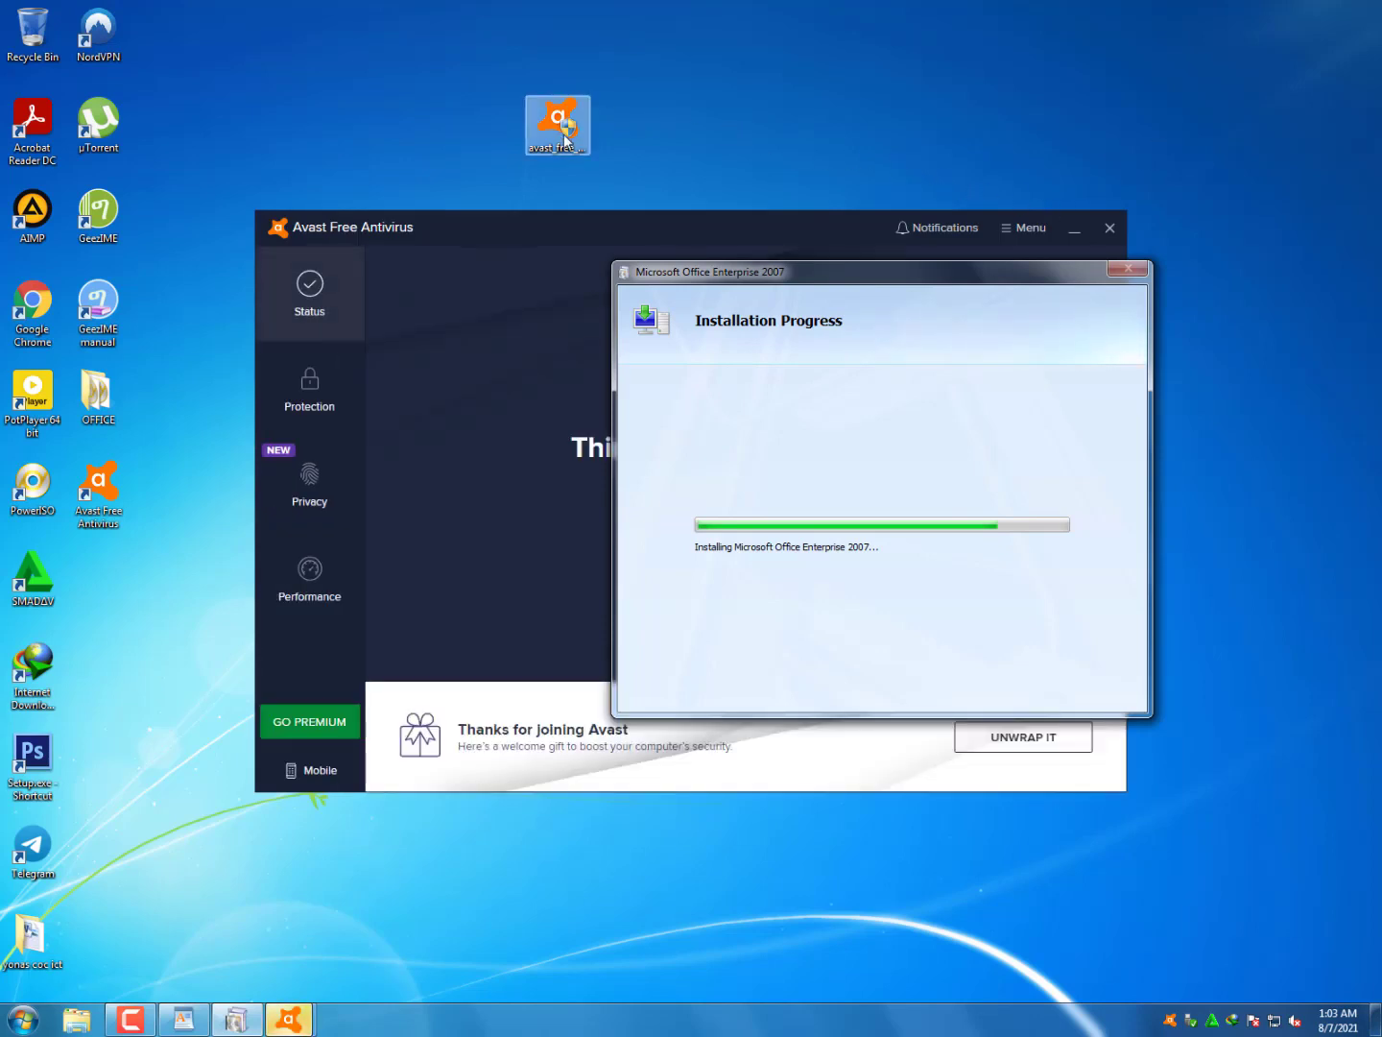
left_click(485, 230)
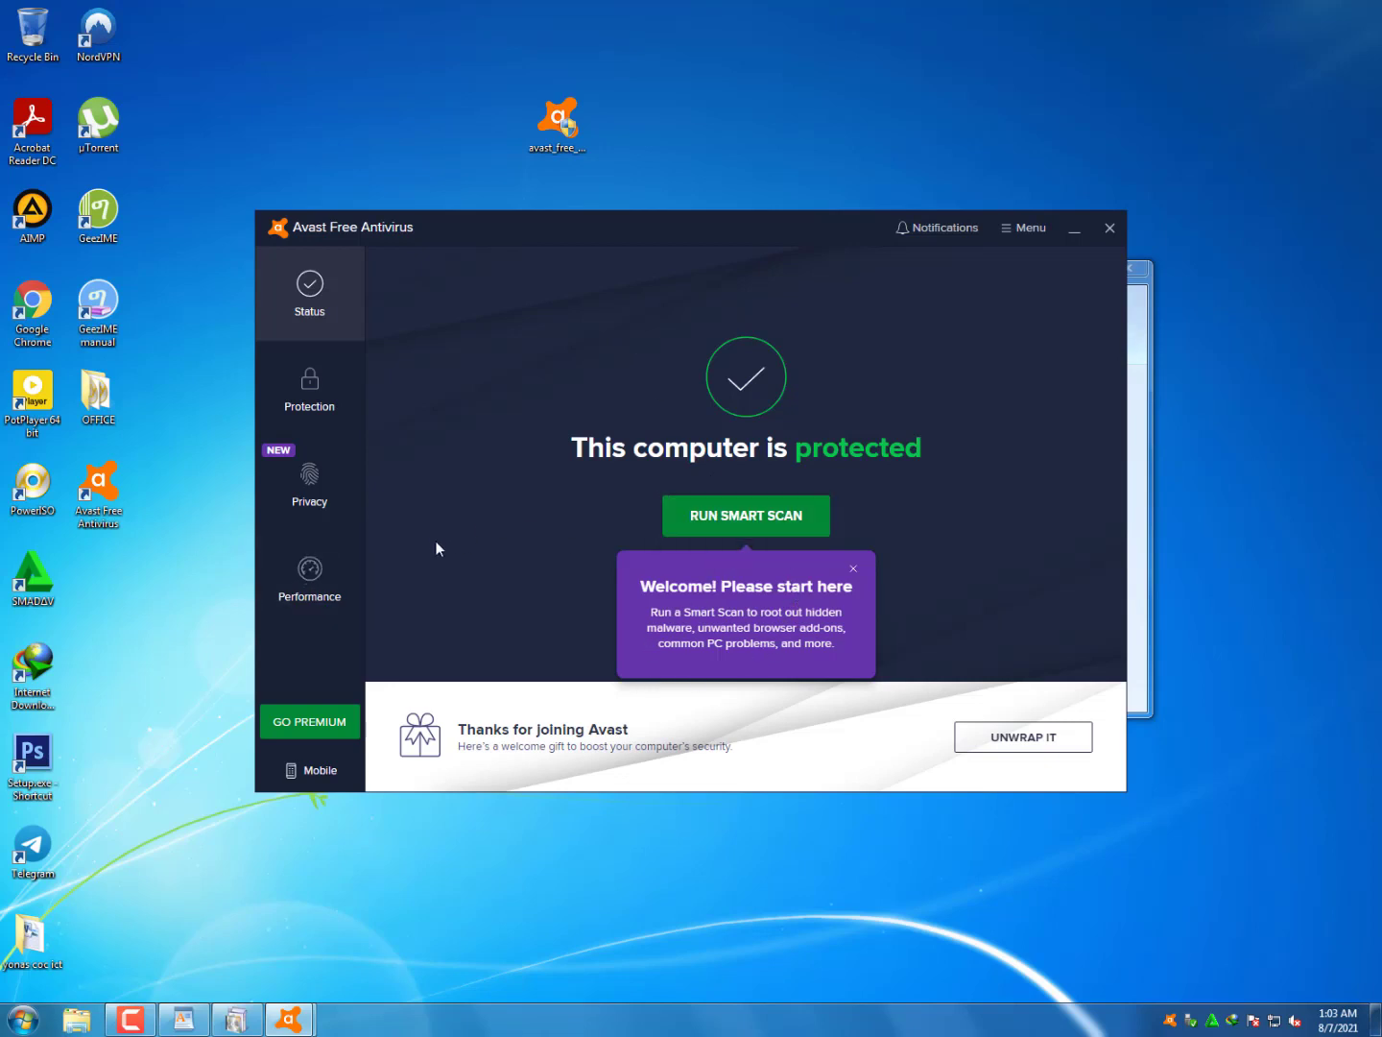
left_click(851, 570)
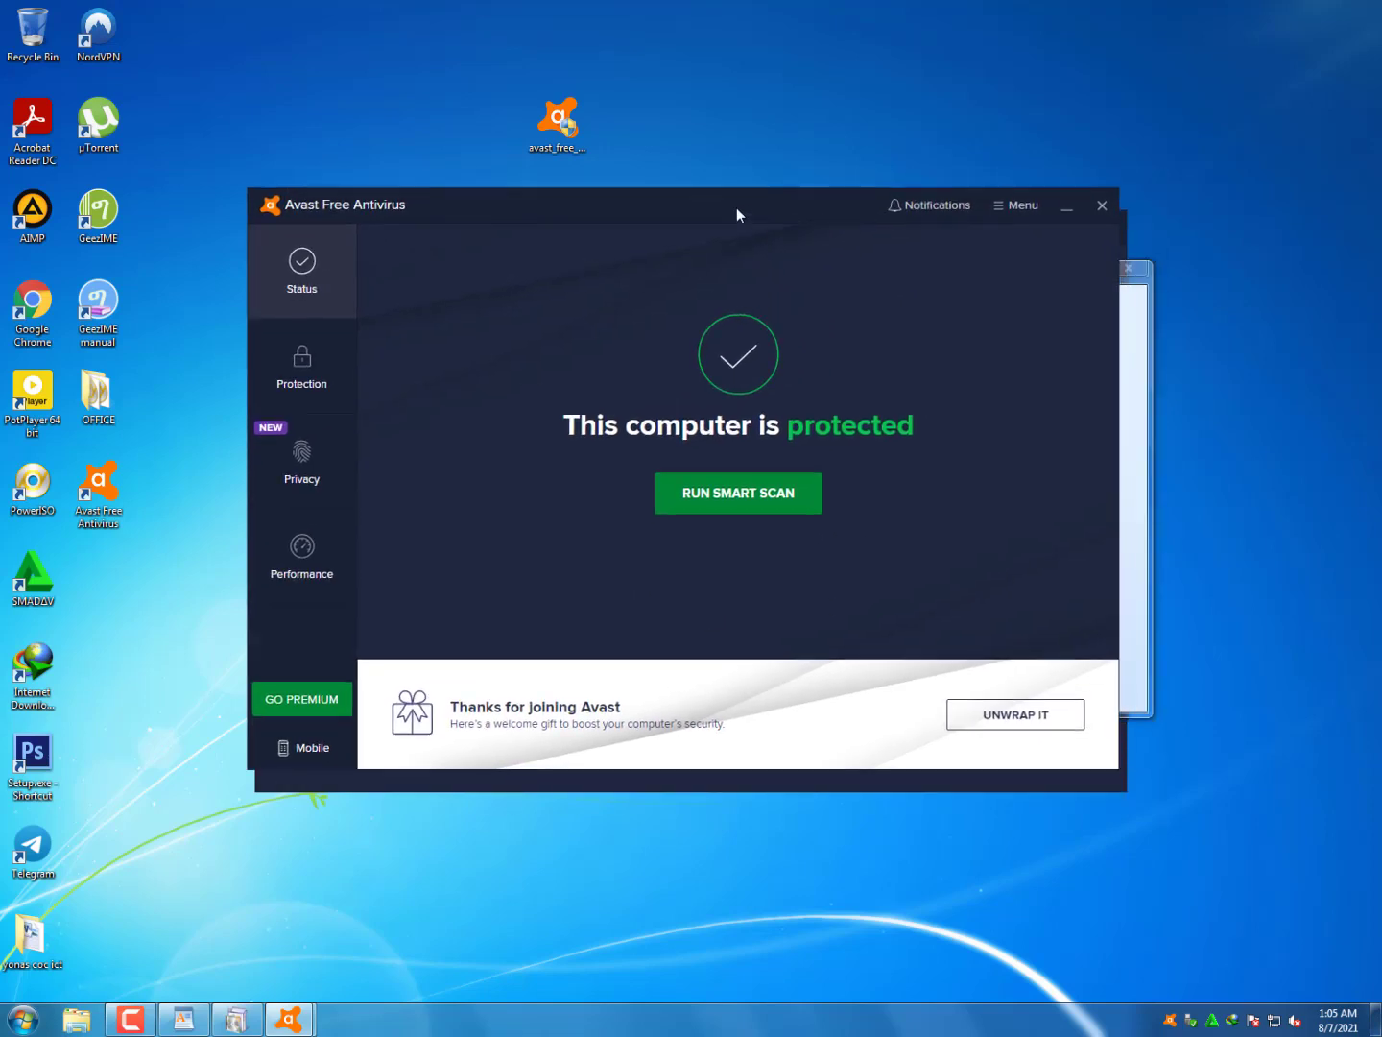
left_click(1001, 212)
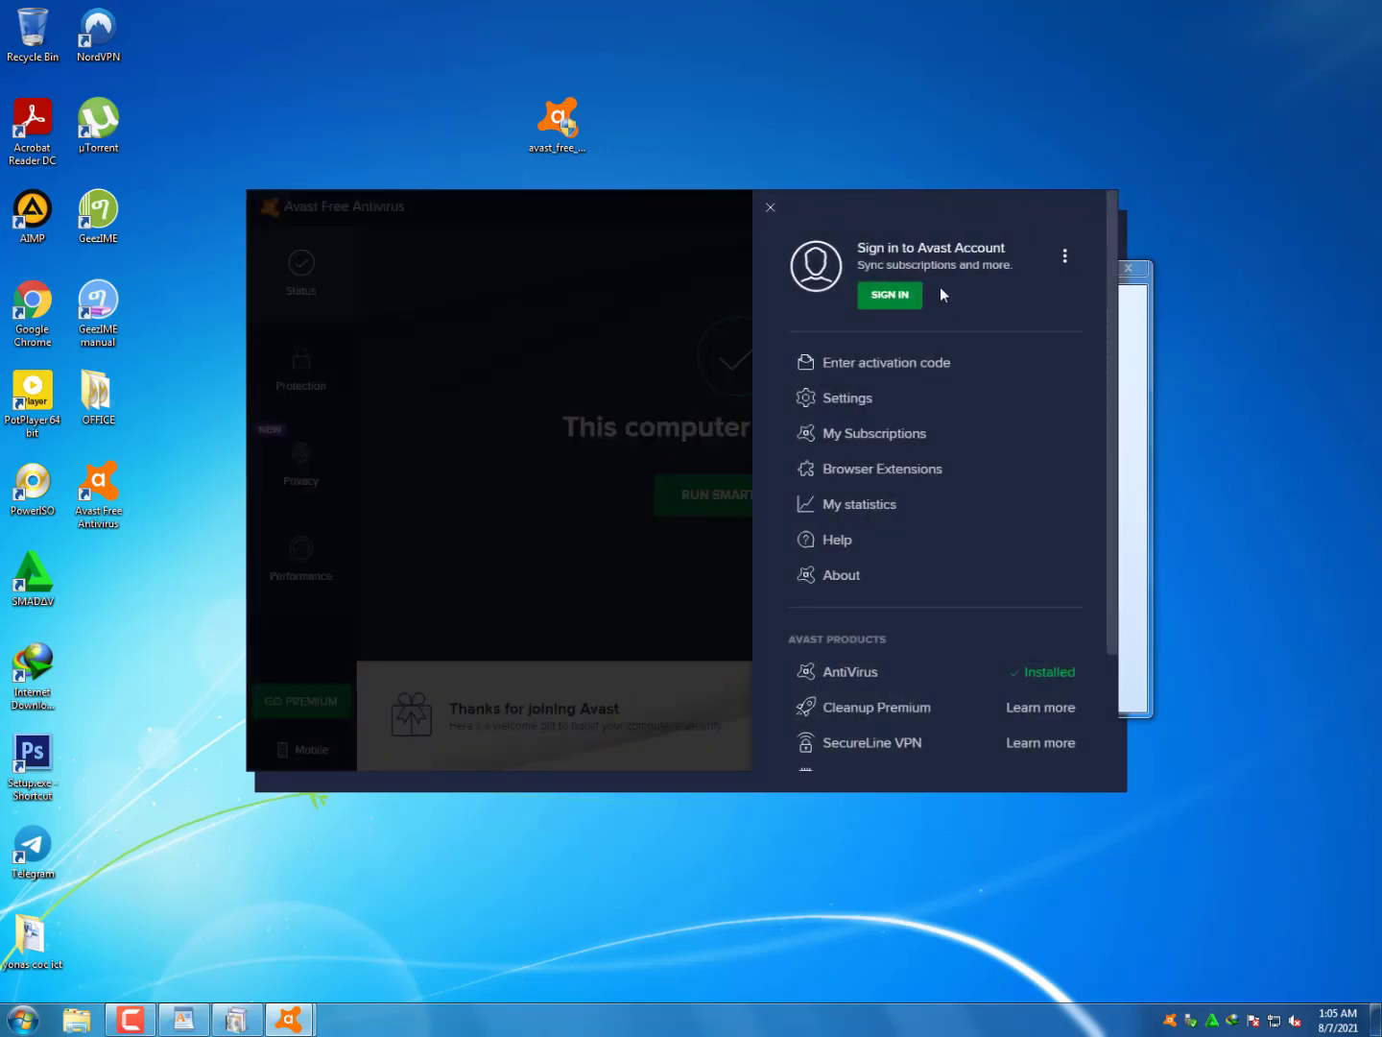
left_click(904, 407)
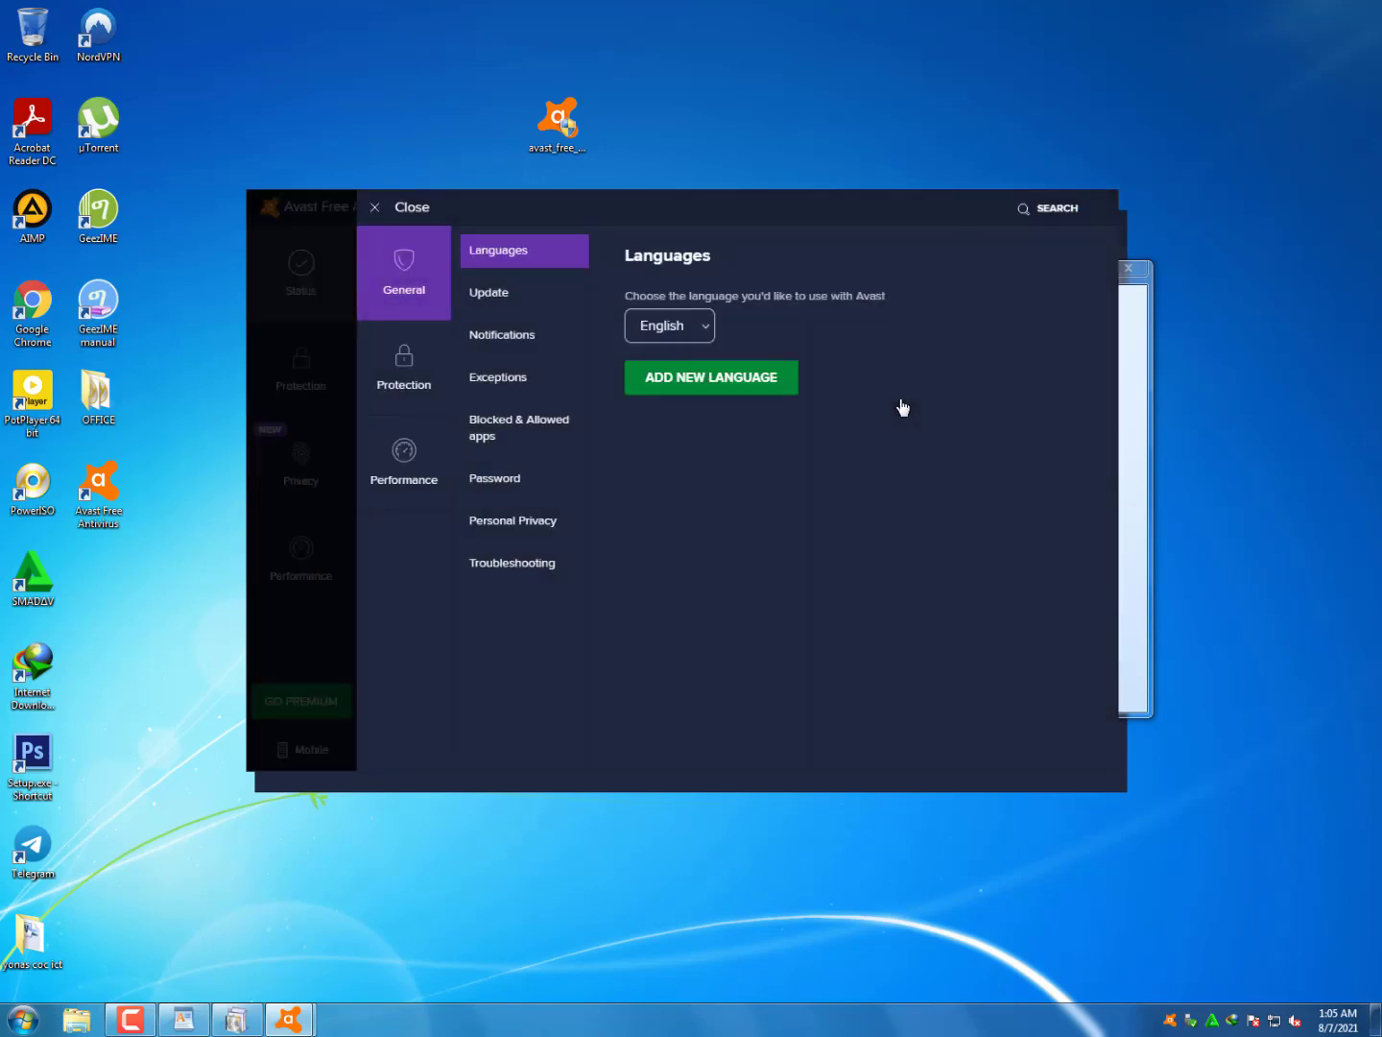
Highlight "update" in Task 2.1 of the WordPad document, and show the Update settings in Avast Free Antivirus
left_click(182, 1019)
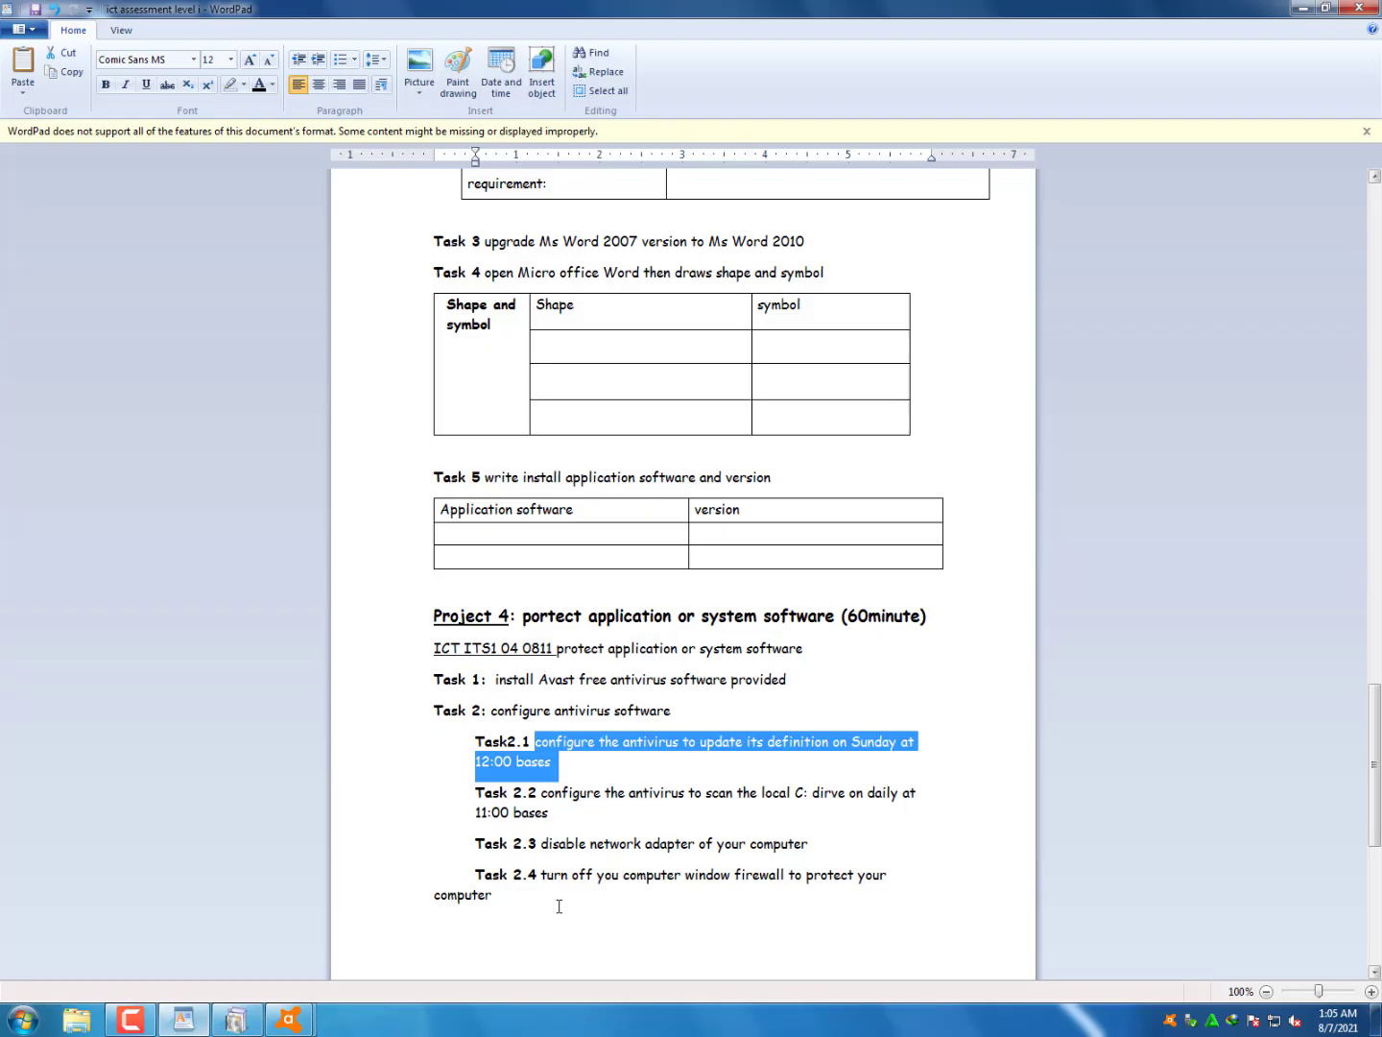
double_click(720, 742)
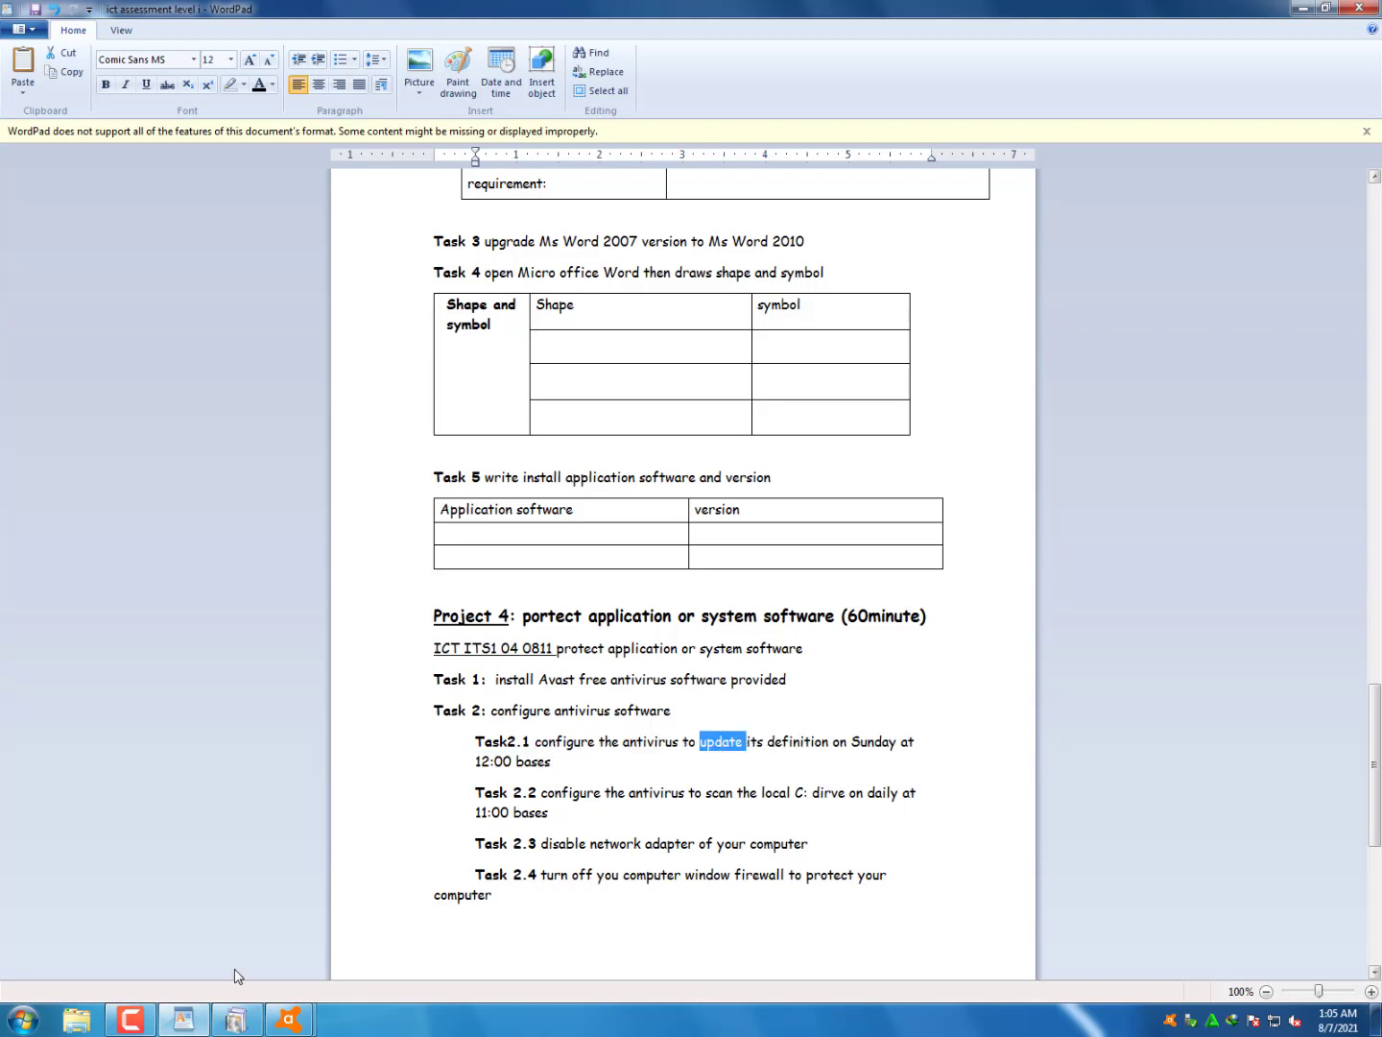
mouse_move(279, 1017)
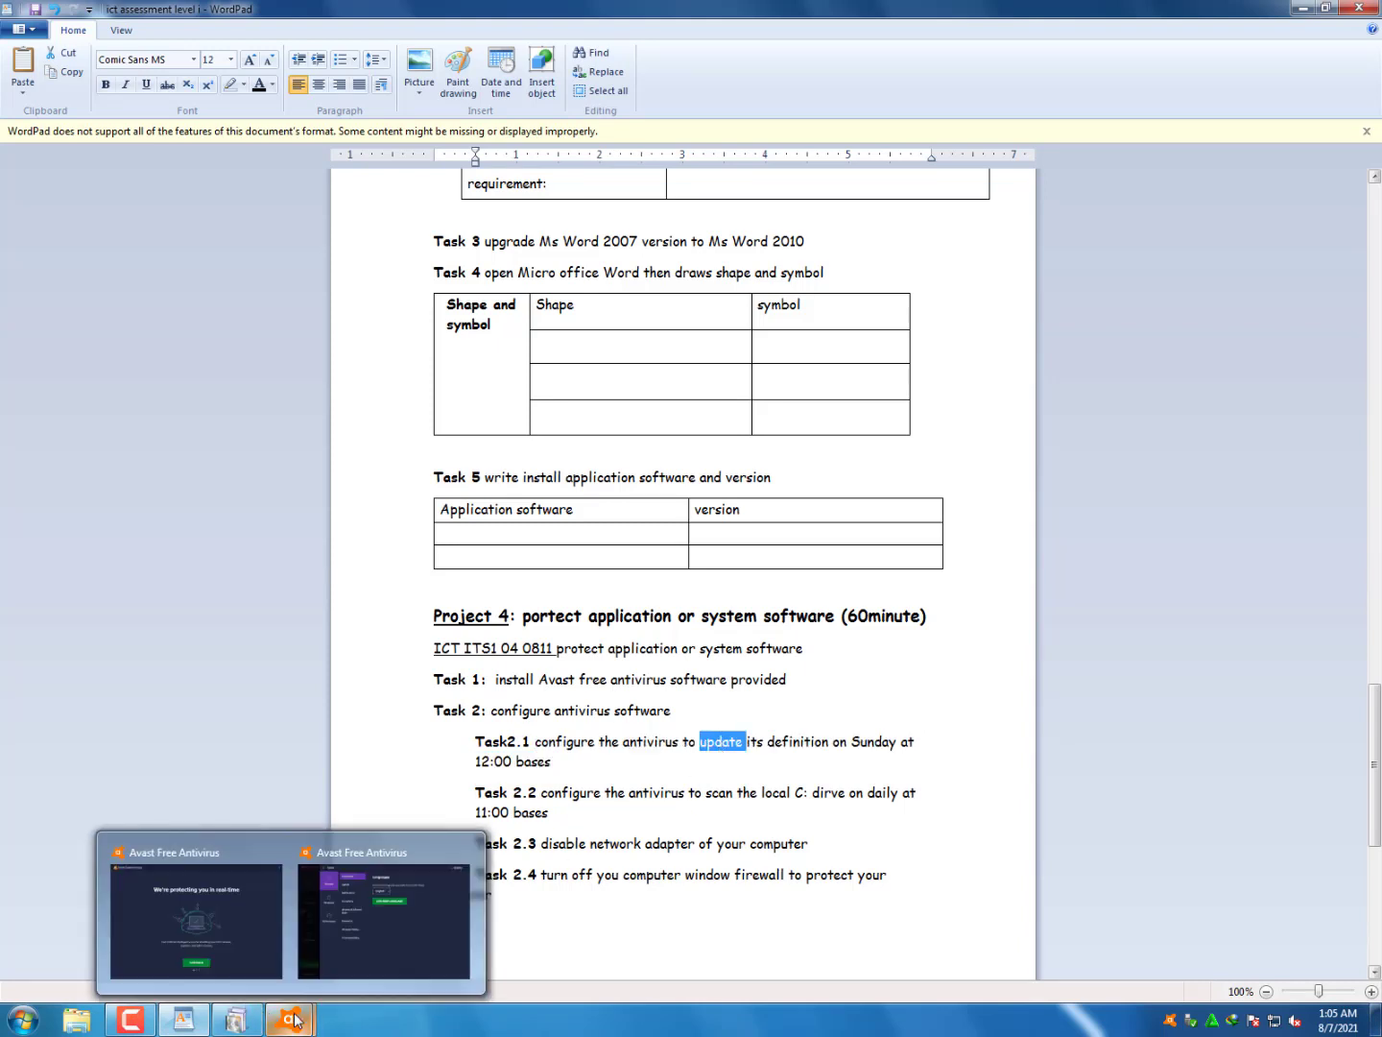
left_click(414, 938)
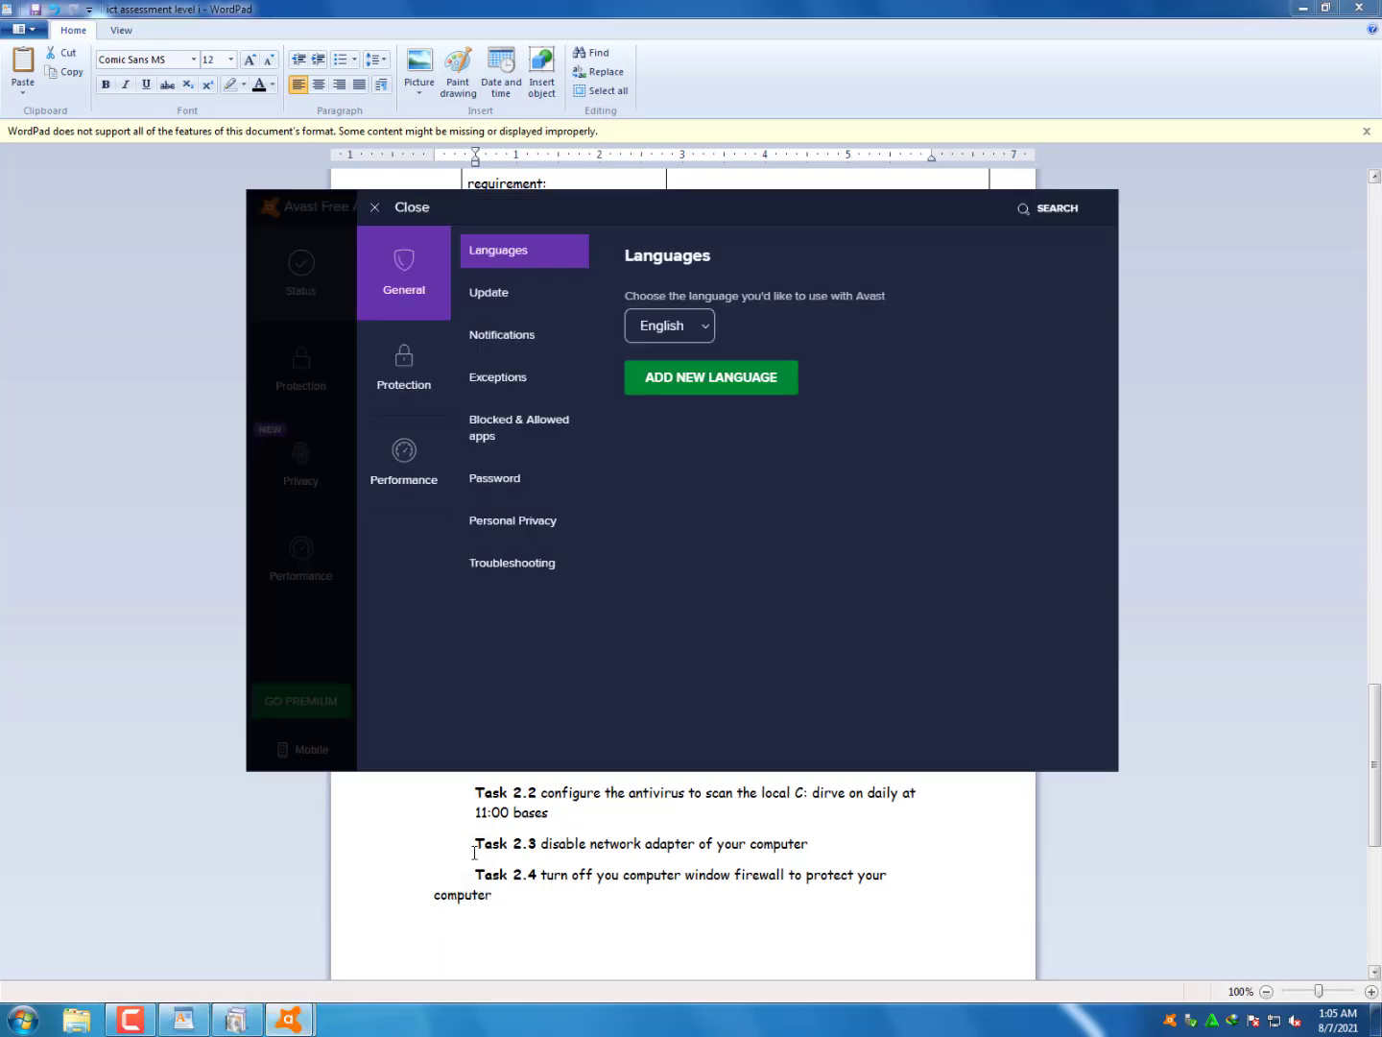
left_click(538, 305)
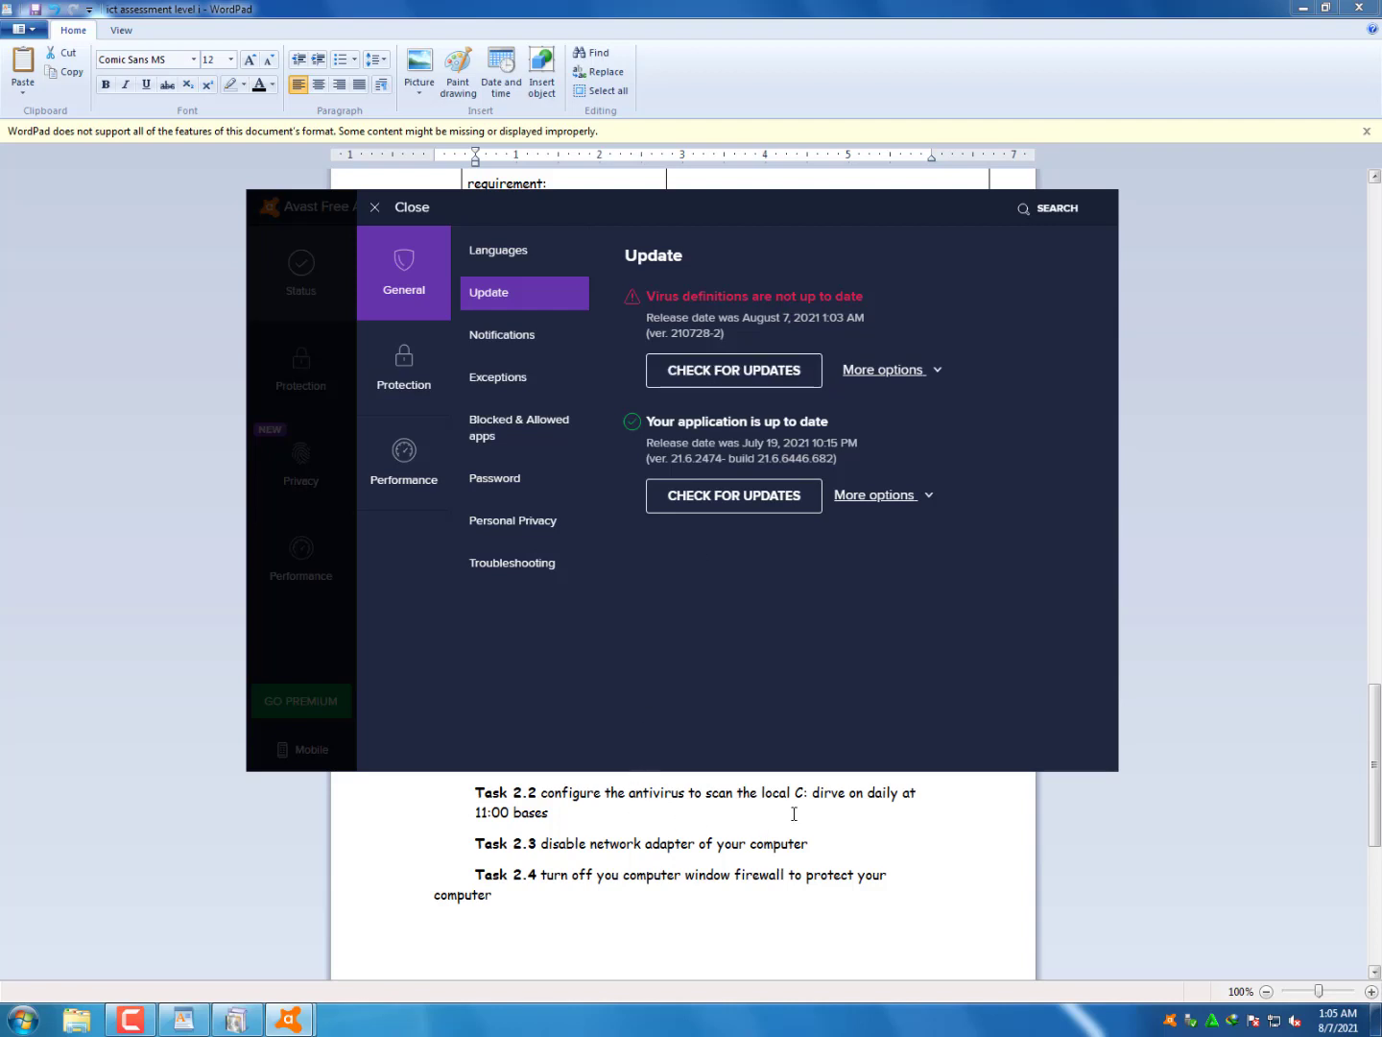
Highlight "Sunday" in Task 2.1 of the WordPad document, and set Avast's virus definitions to Manual update
key("alt+Tab")
double_click(857, 740)
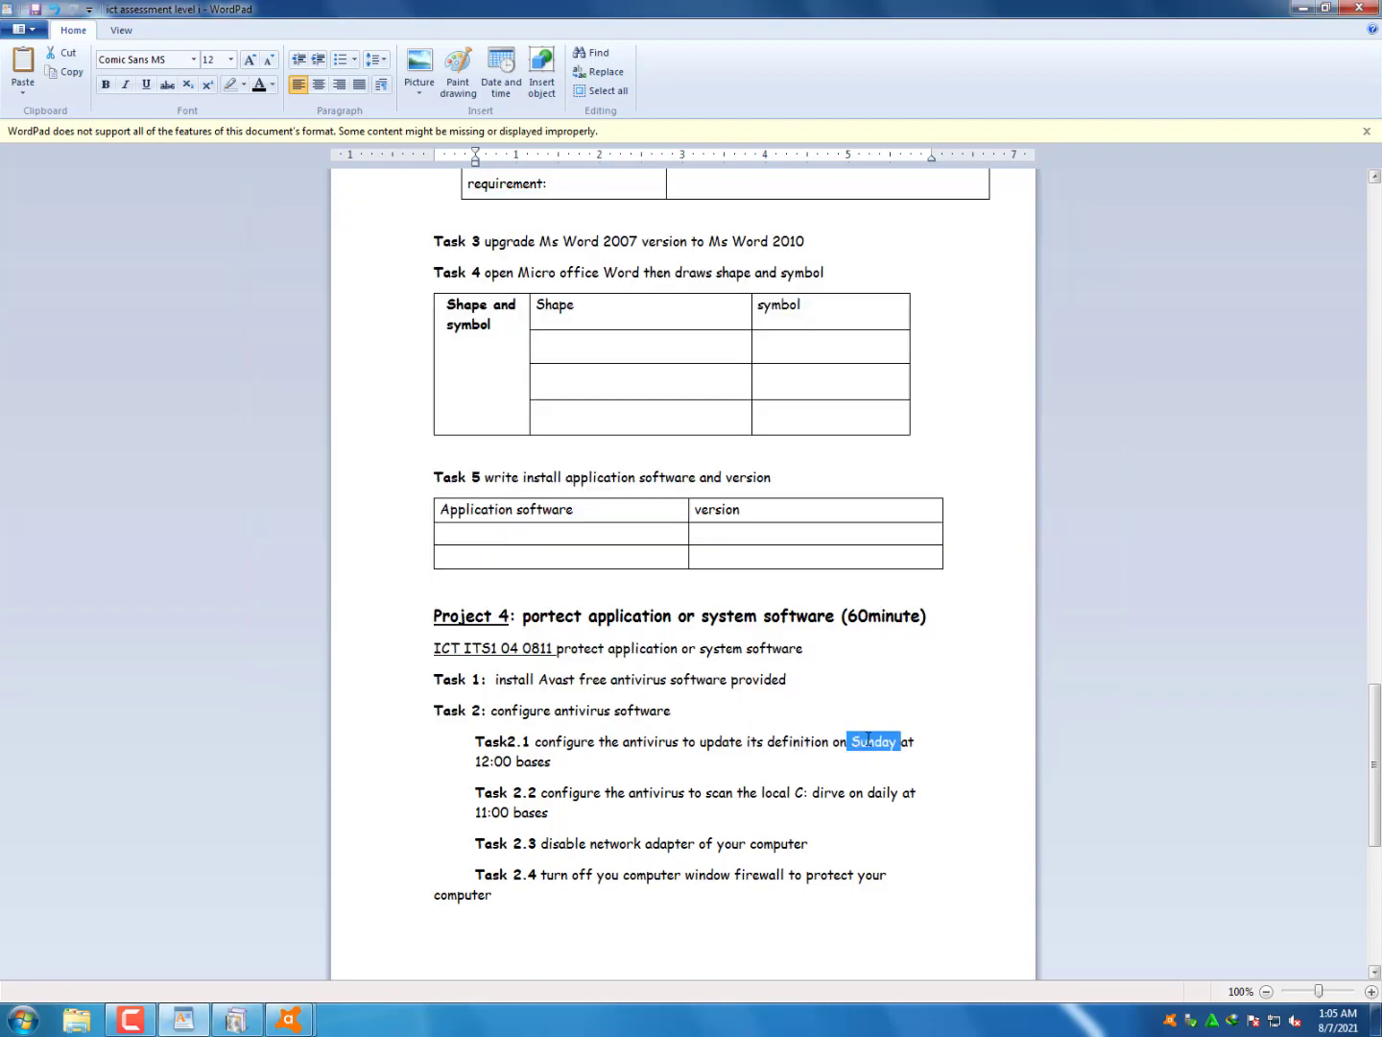
mouse_move(288, 1018)
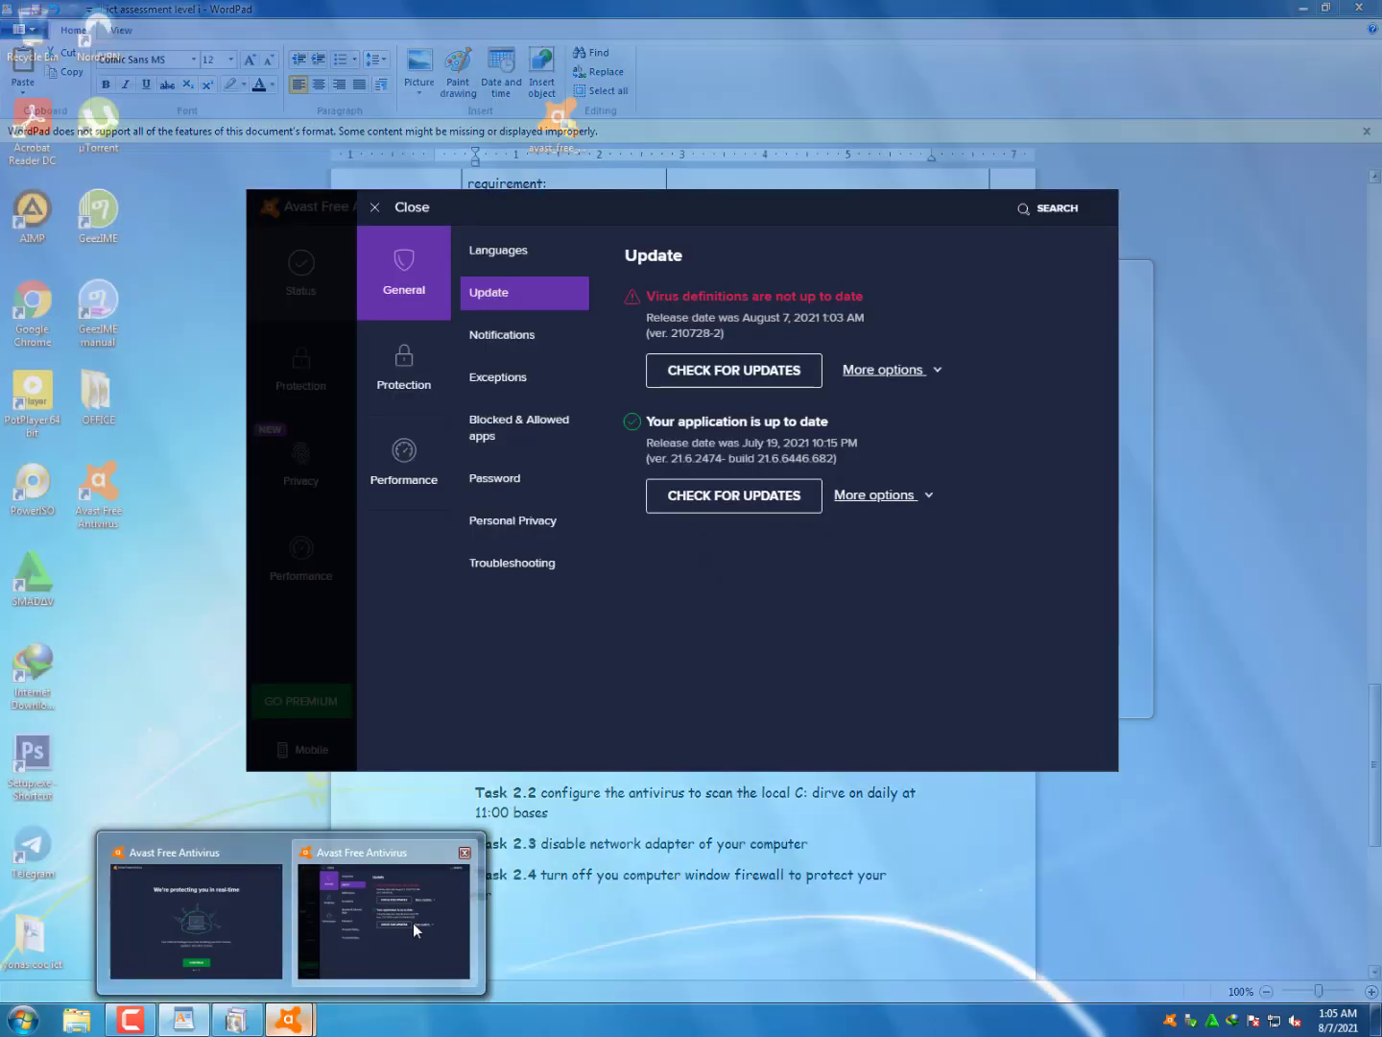
left_click(413, 921)
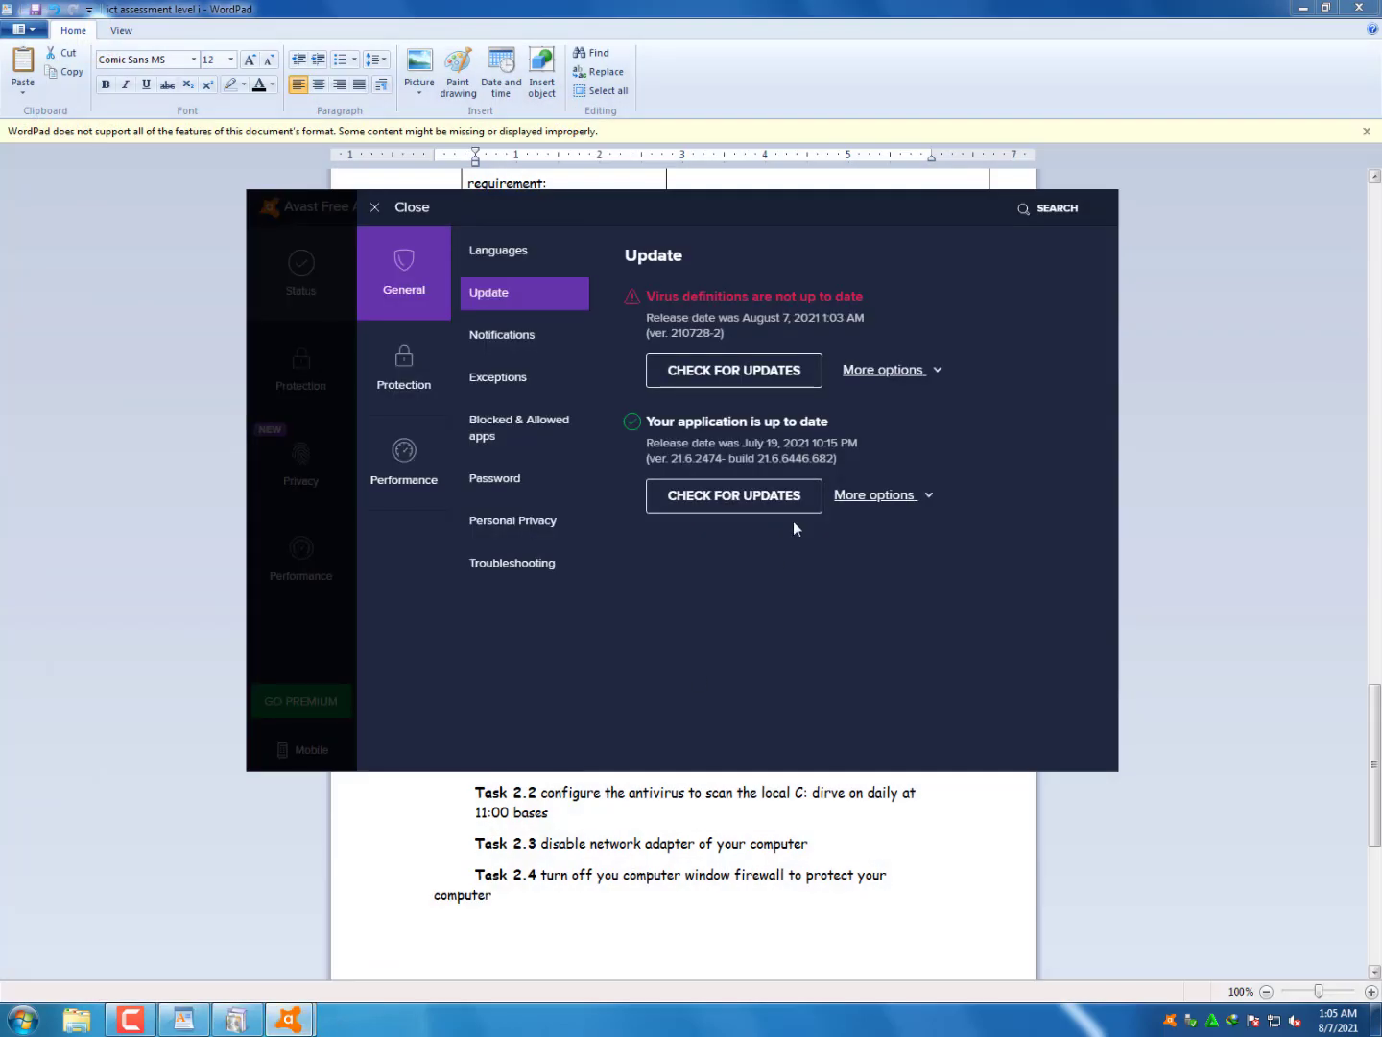
left_click(884, 370)
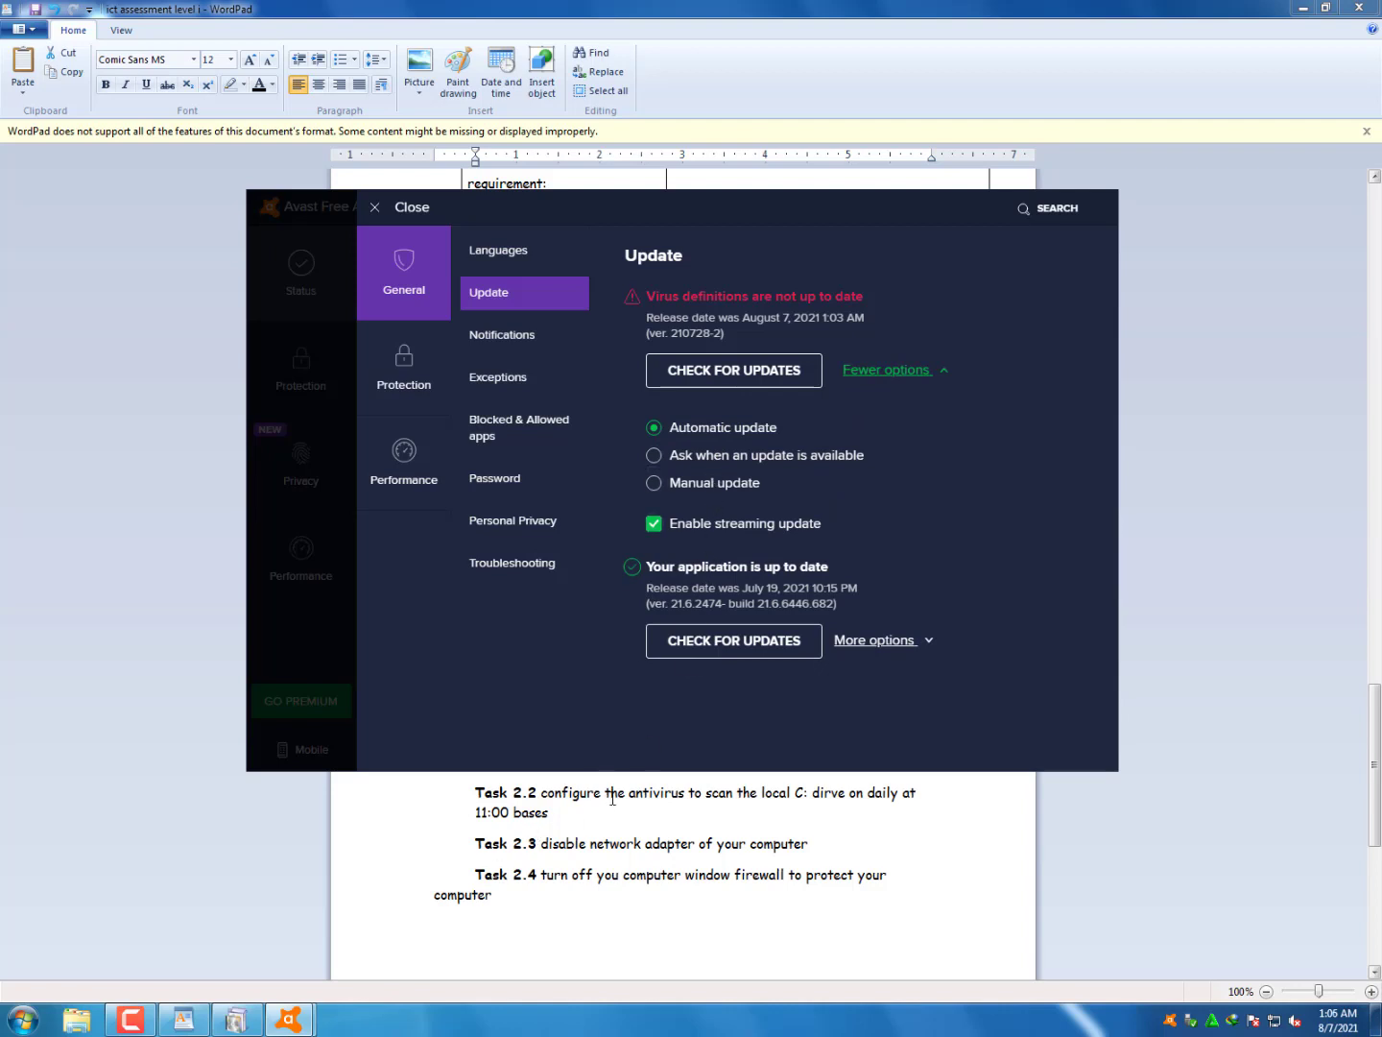
left_click(850, 455)
left_click(684, 482)
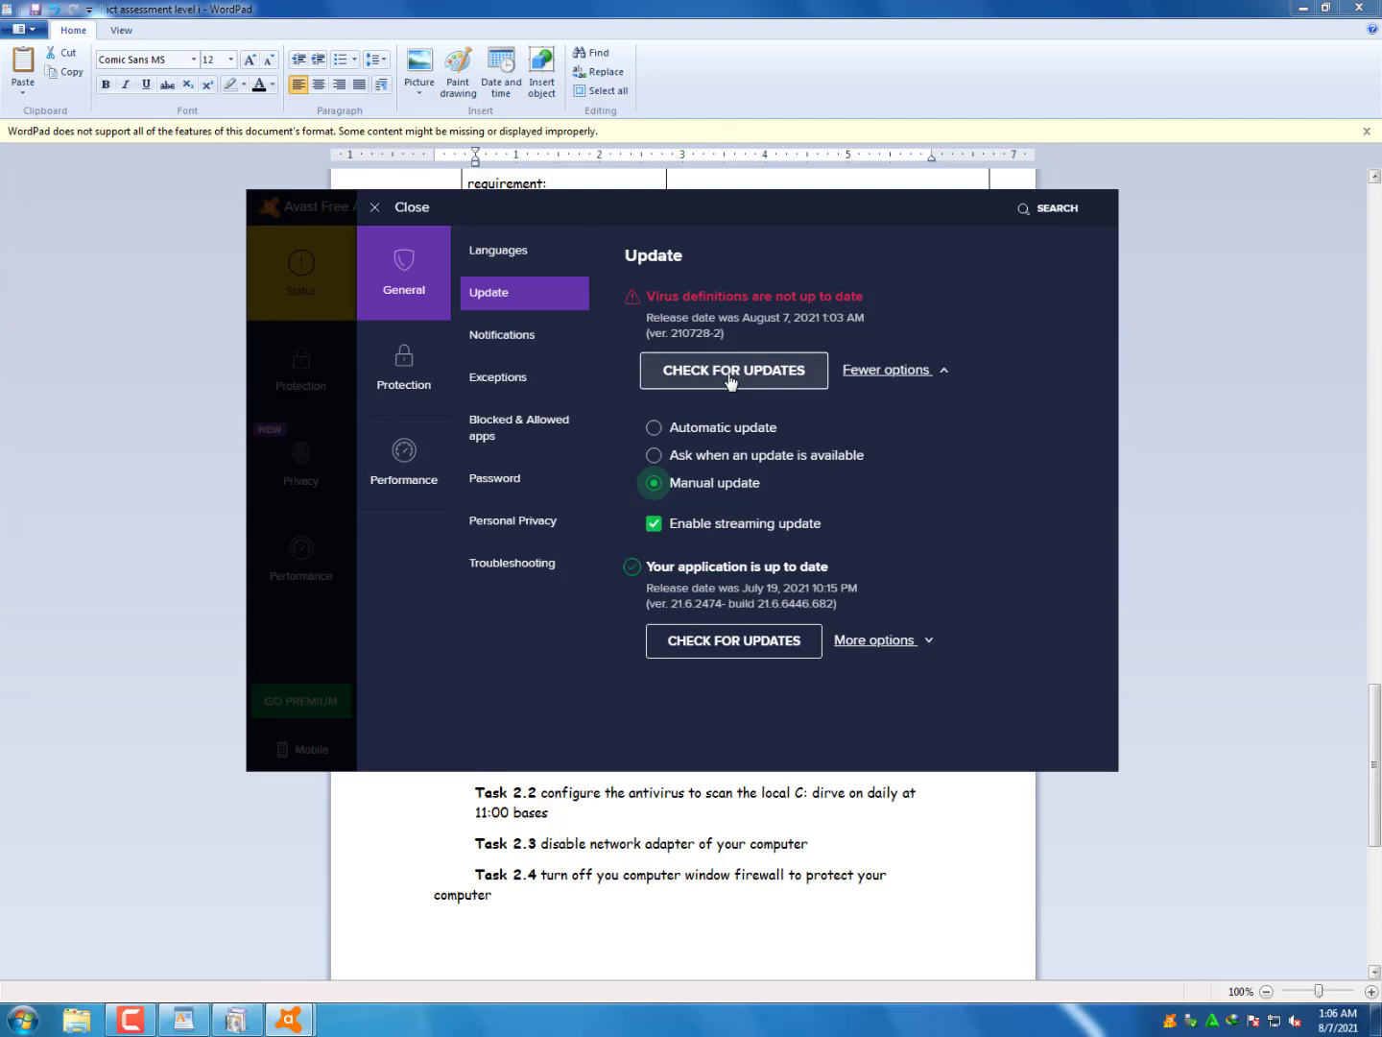
Return to the WordPad document and highlight "Sunday at 12:00 bases", then the whole of Task 2.1
left_click(651, 886)
left_click(800, 749)
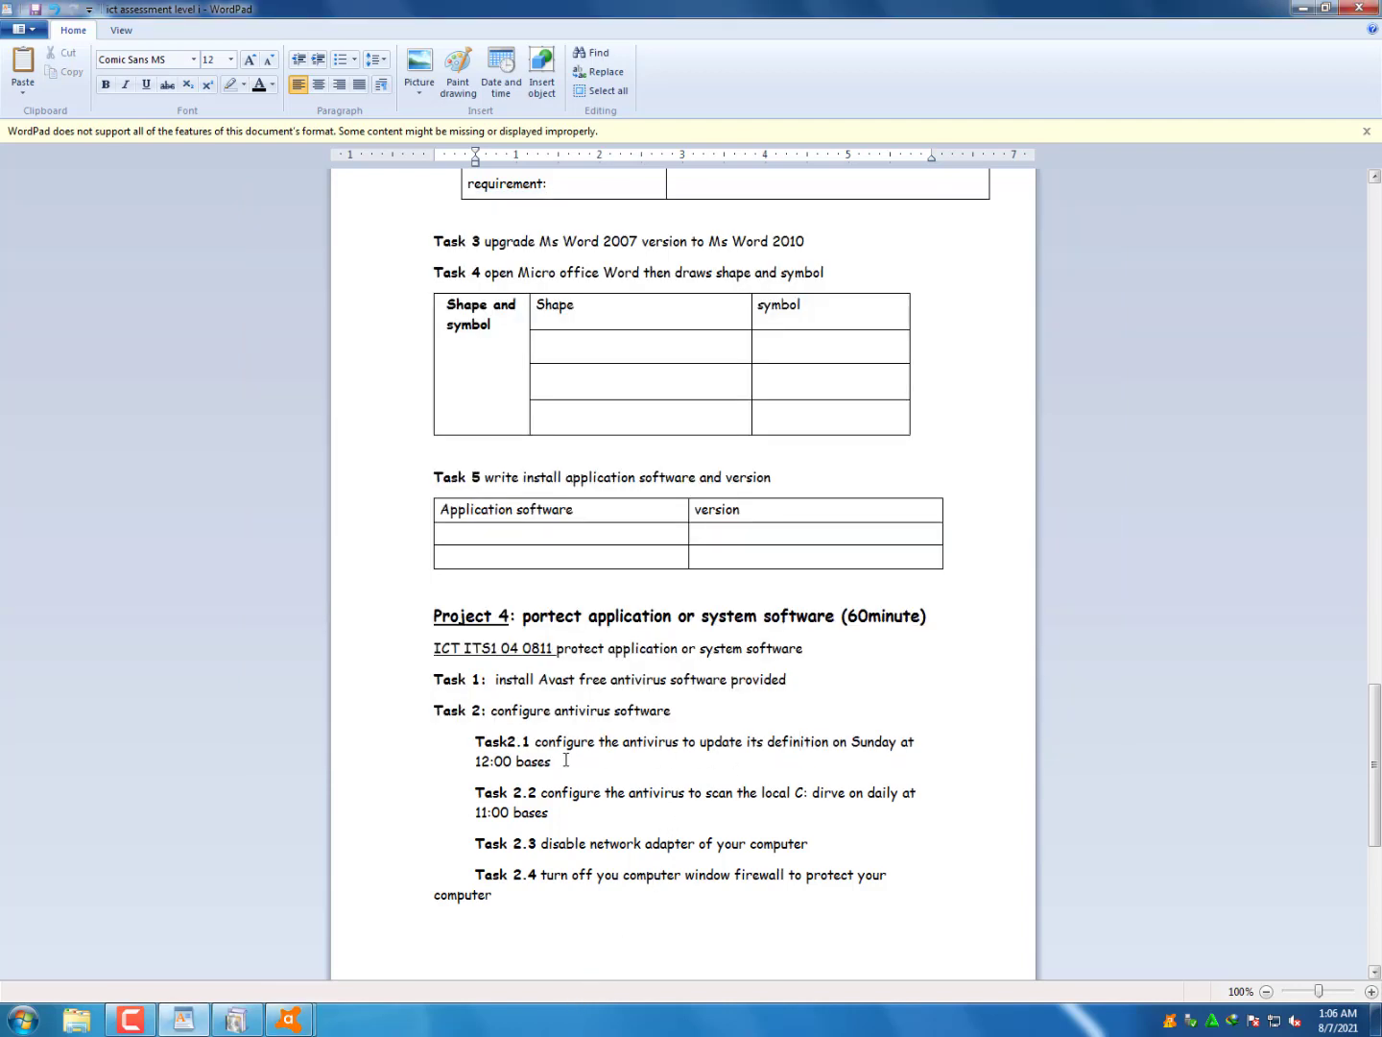
left_click_drag(564, 759, 867, 741)
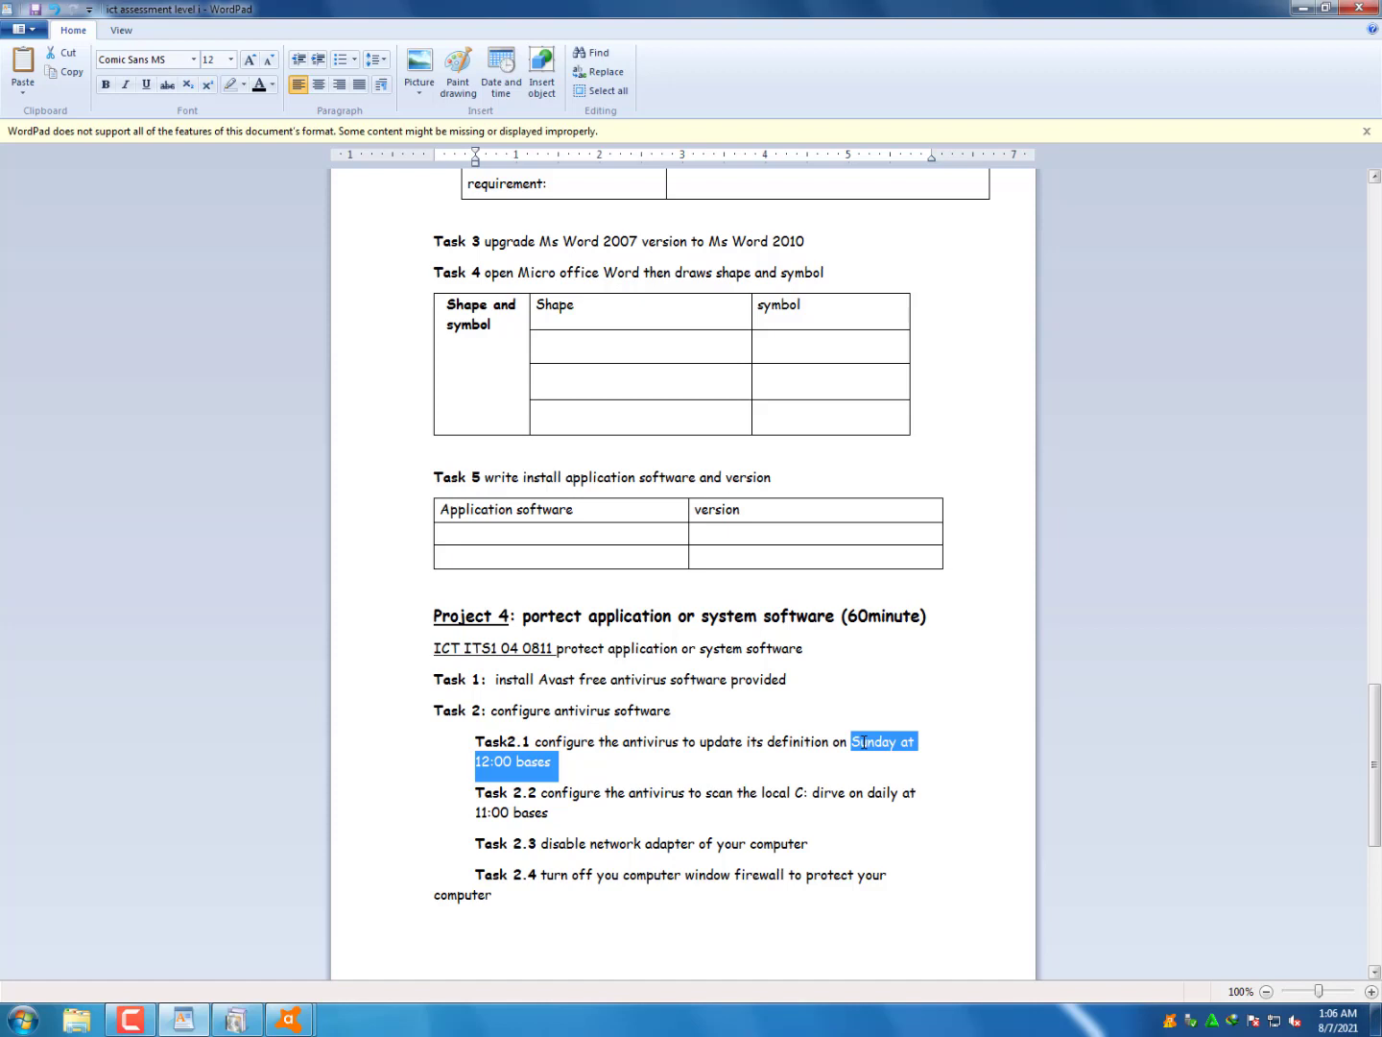
left_click(633, 767)
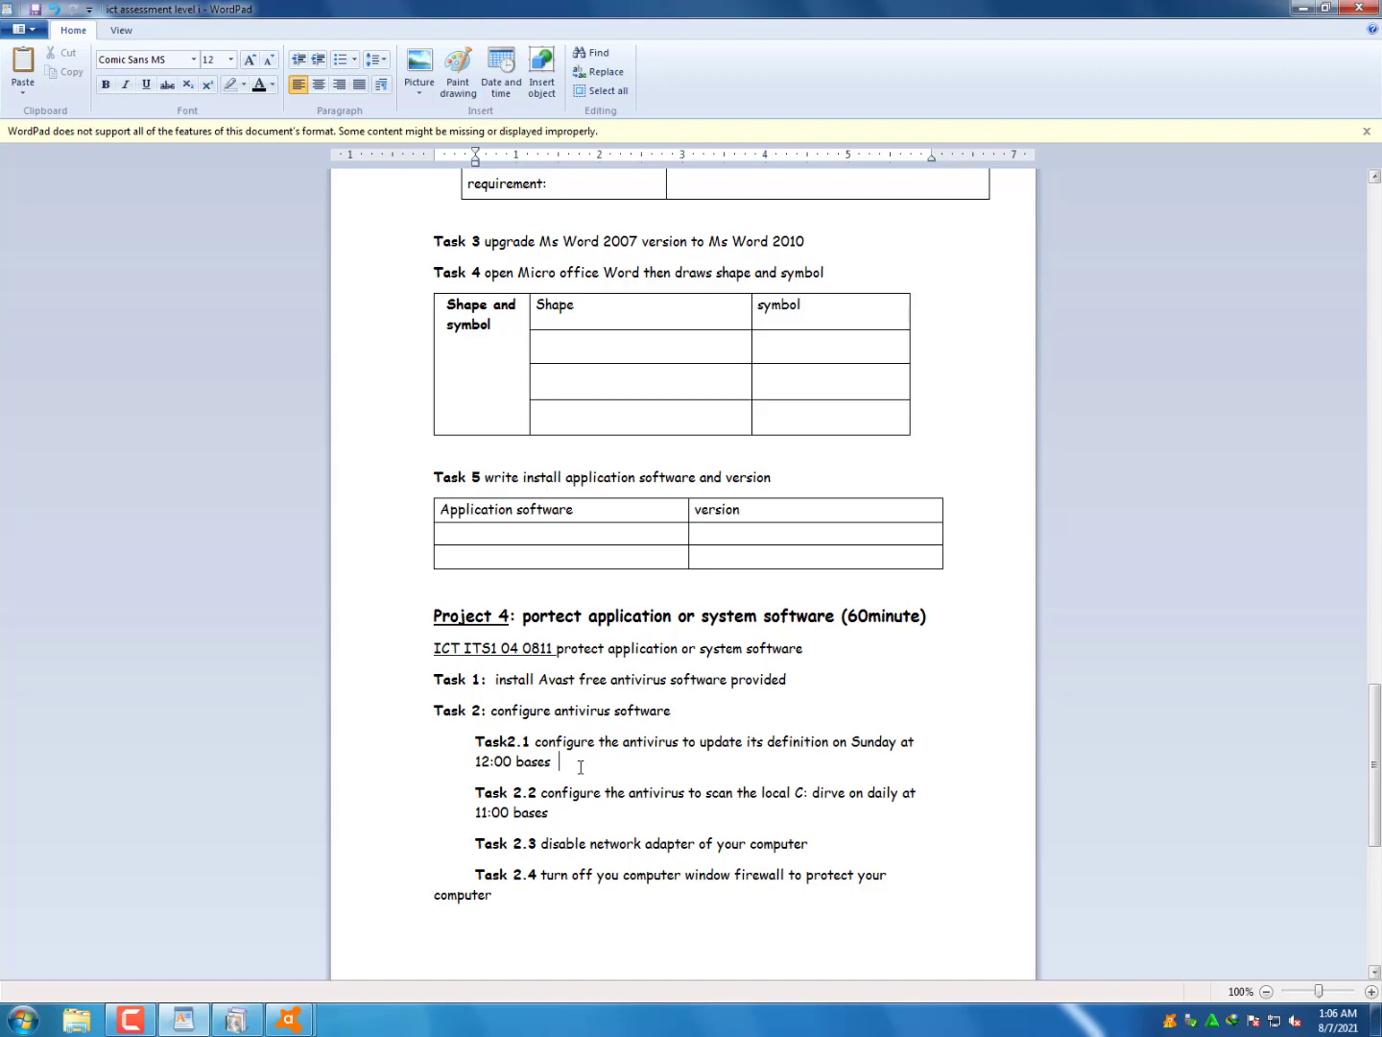
left_click_drag(561, 764, 480, 736)
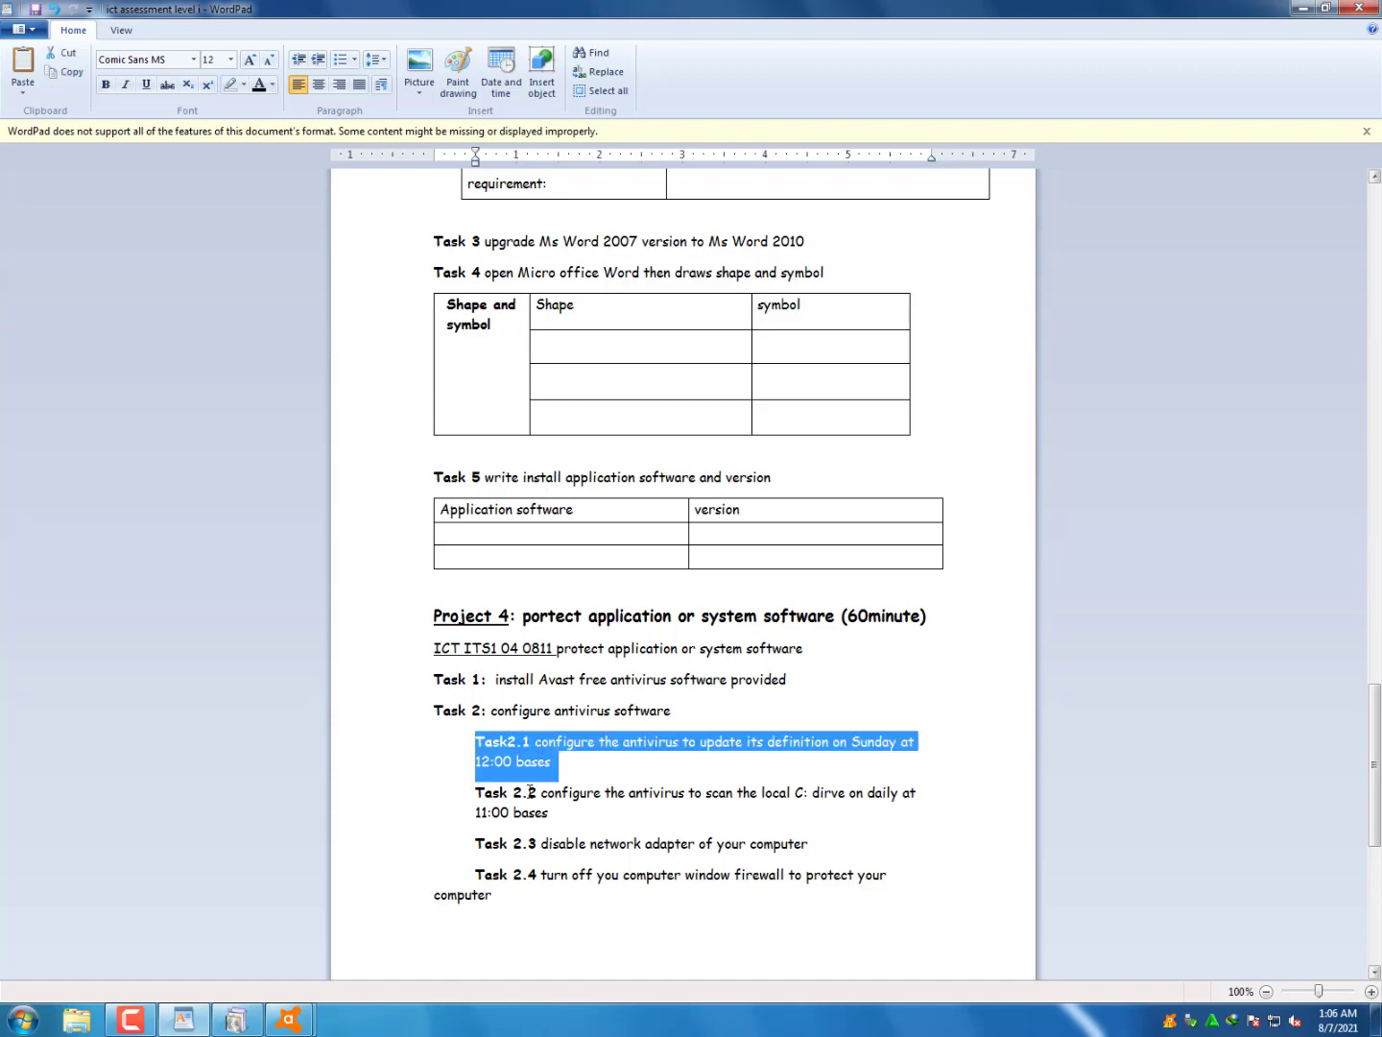
Highlight the whole of Task 2.2 about scanning the local C: drive, then only its word "daily"
scroll(480, 736, "down", 4)
left_click_drag(463, 566, 553, 581)
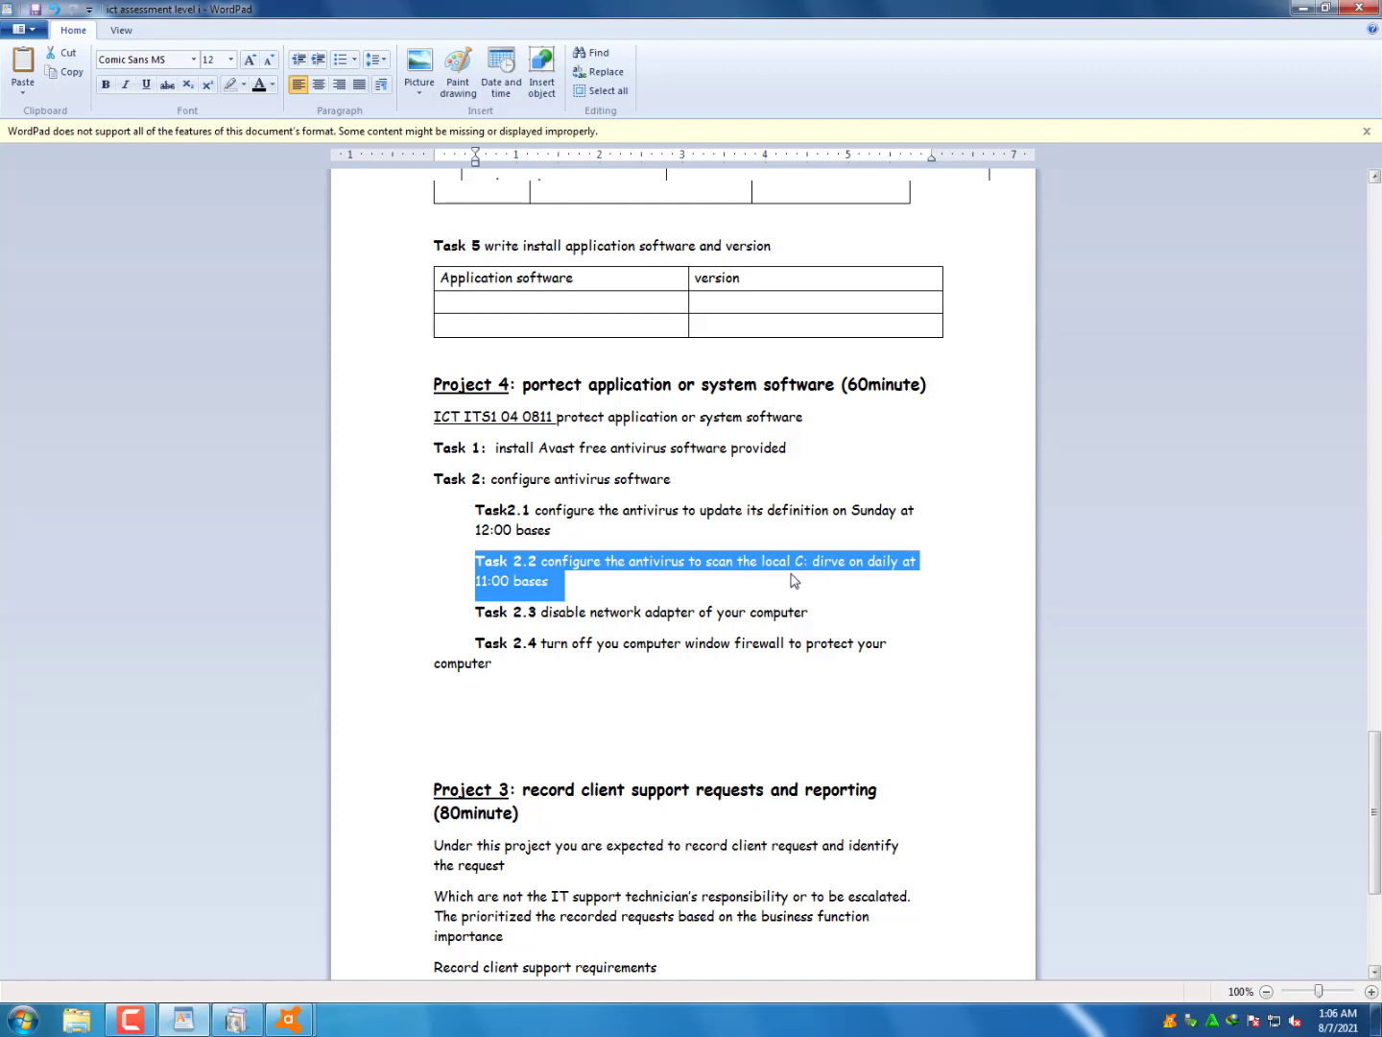
left_click(877, 566)
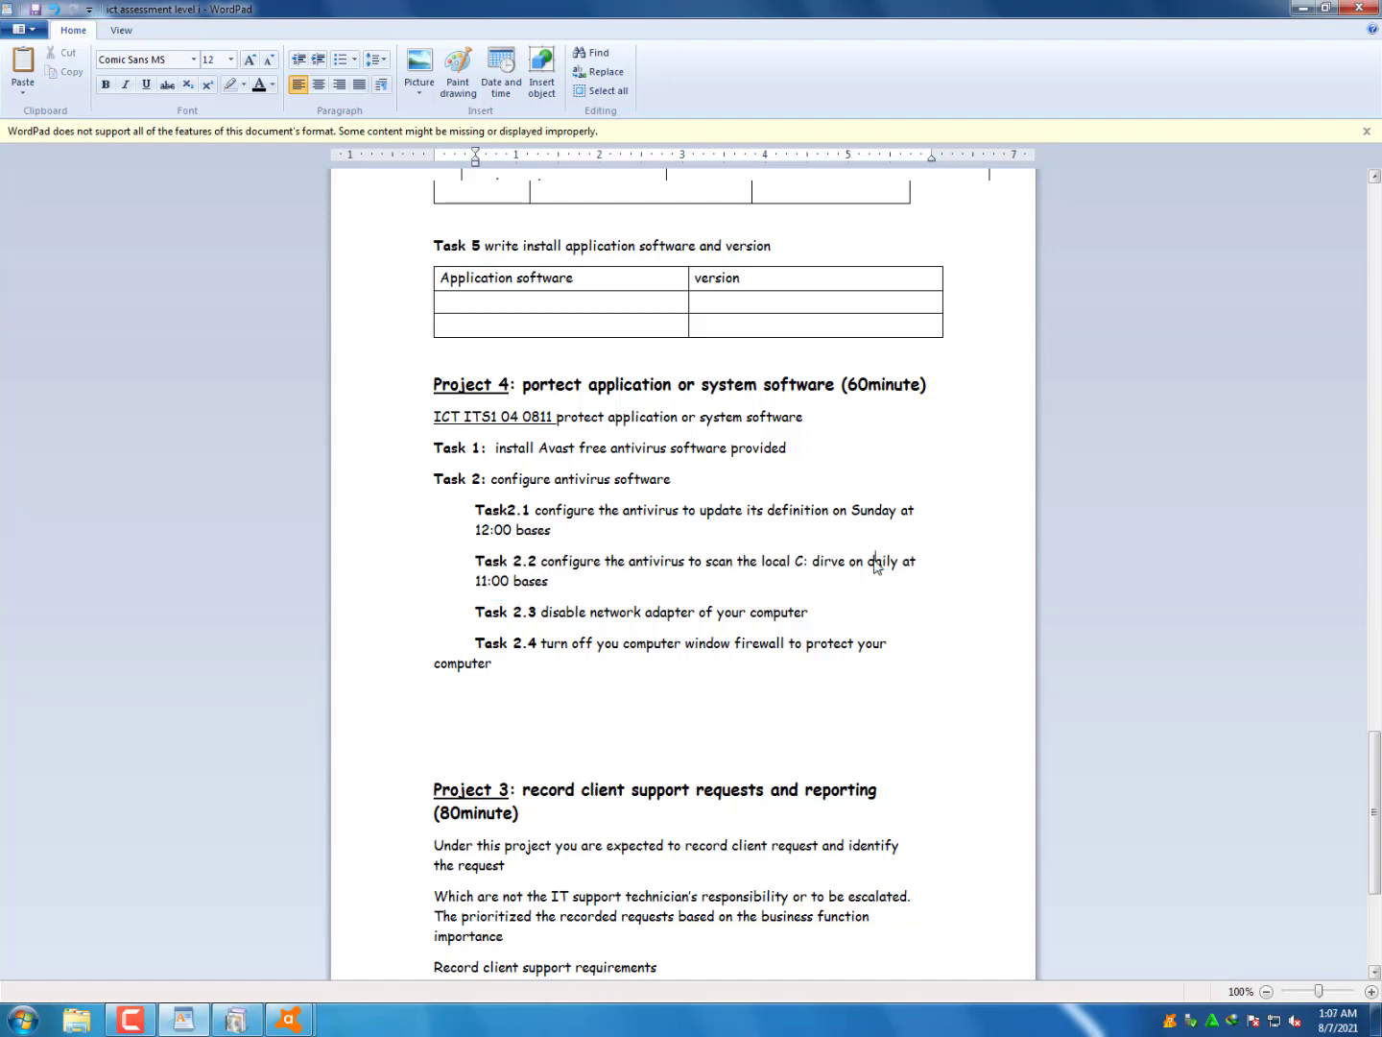
double_click(868, 561)
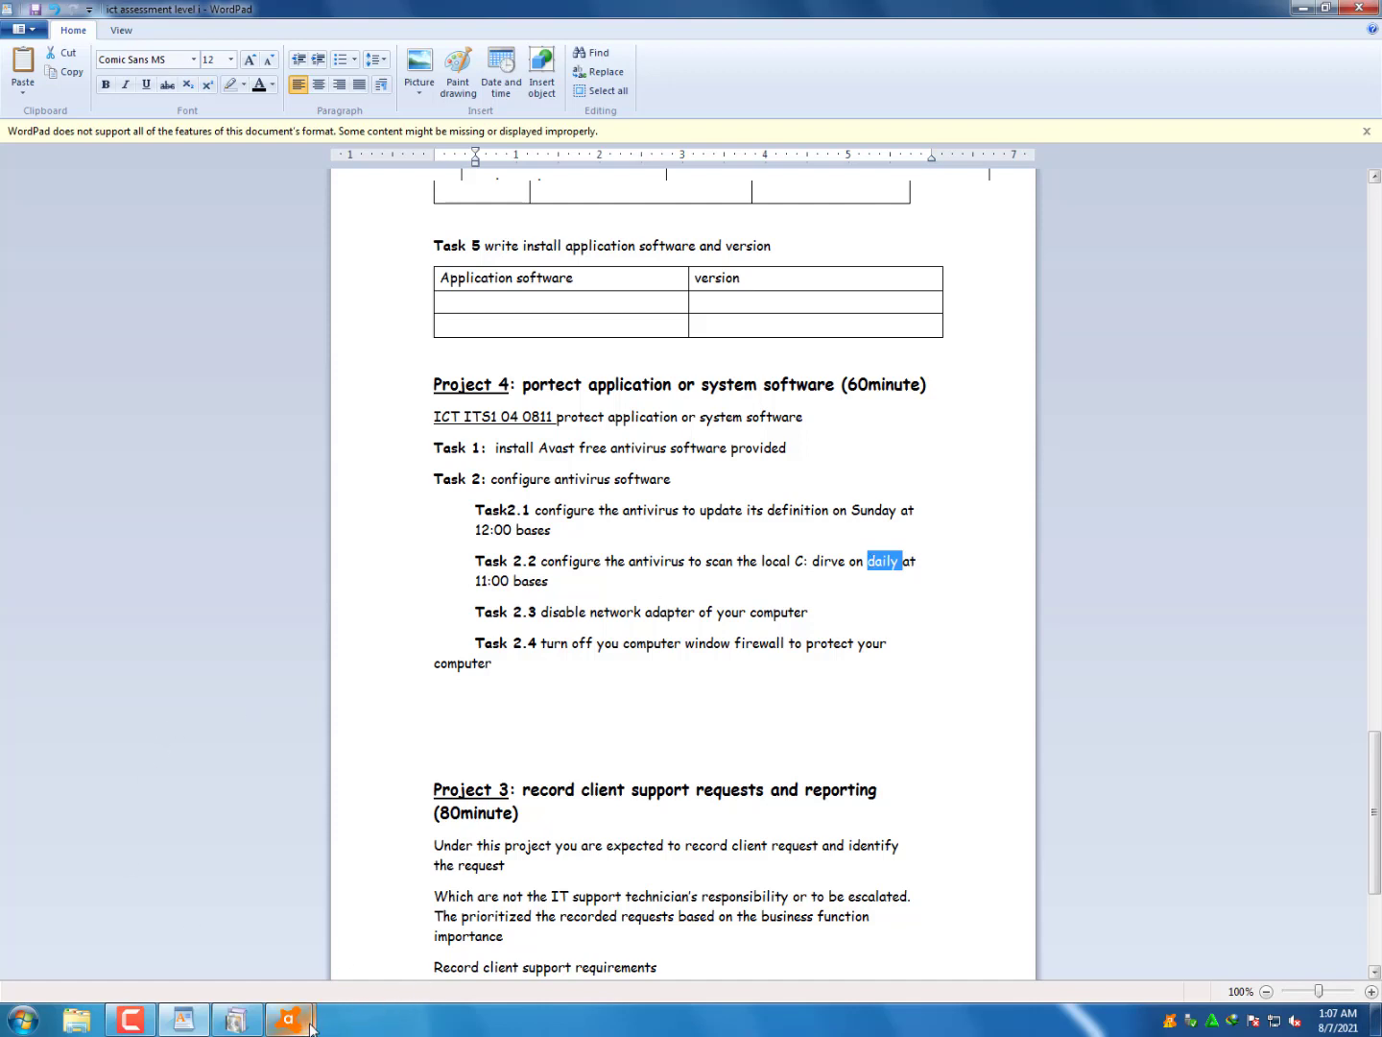
Switch back to Avast Free Antivirus and close its settings to return to the Status page
mouse_move(288, 1019)
left_click(380, 948)
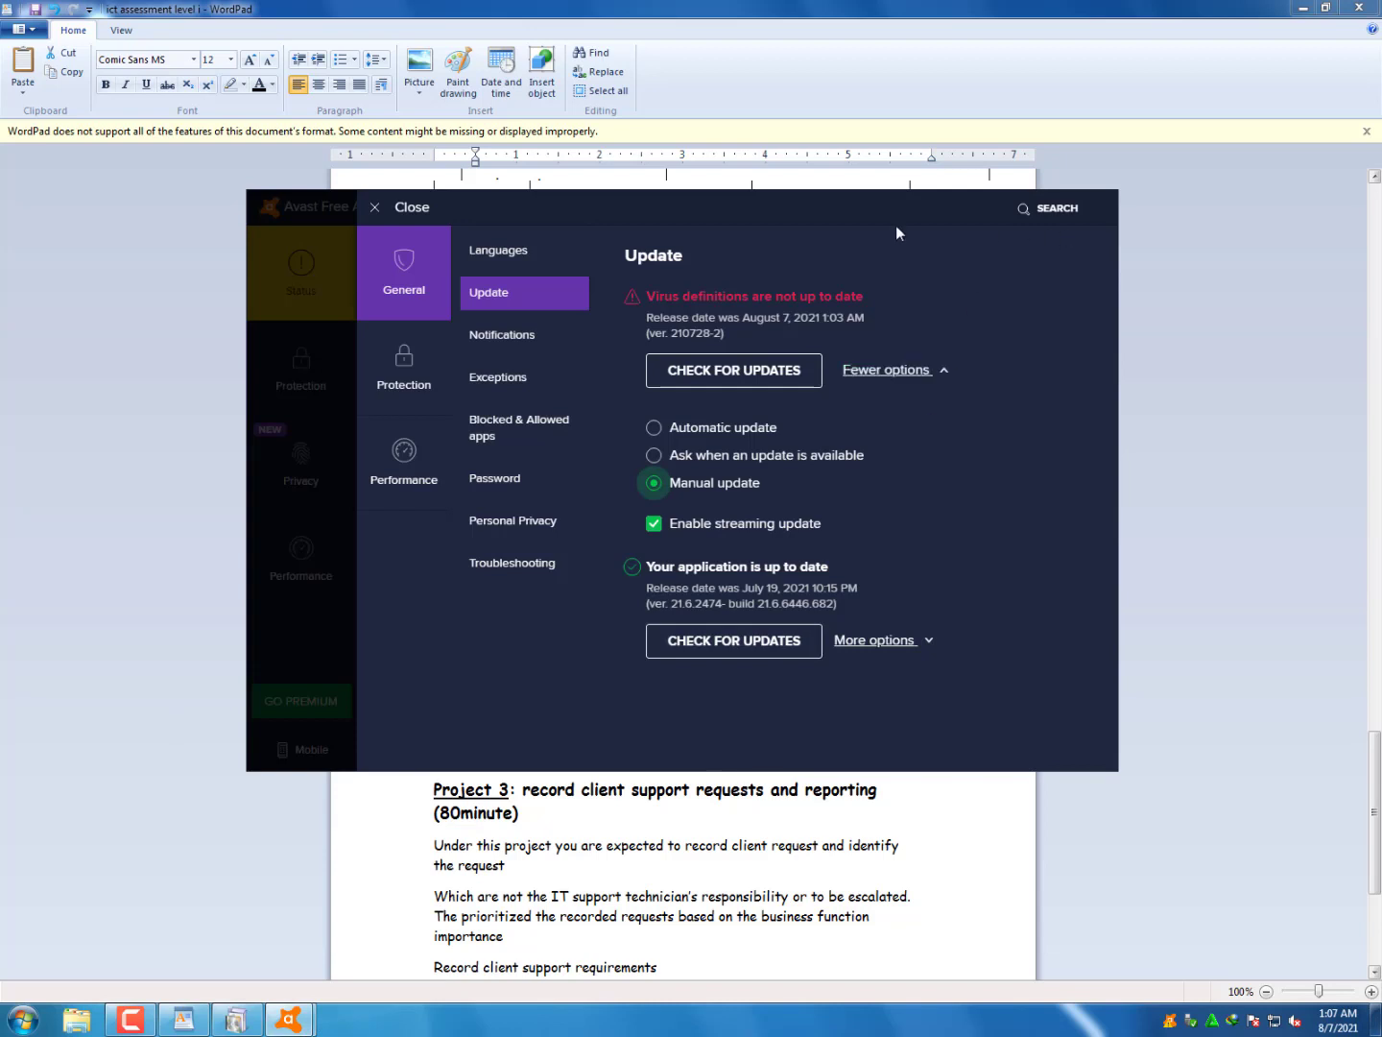
left_click(282, 636)
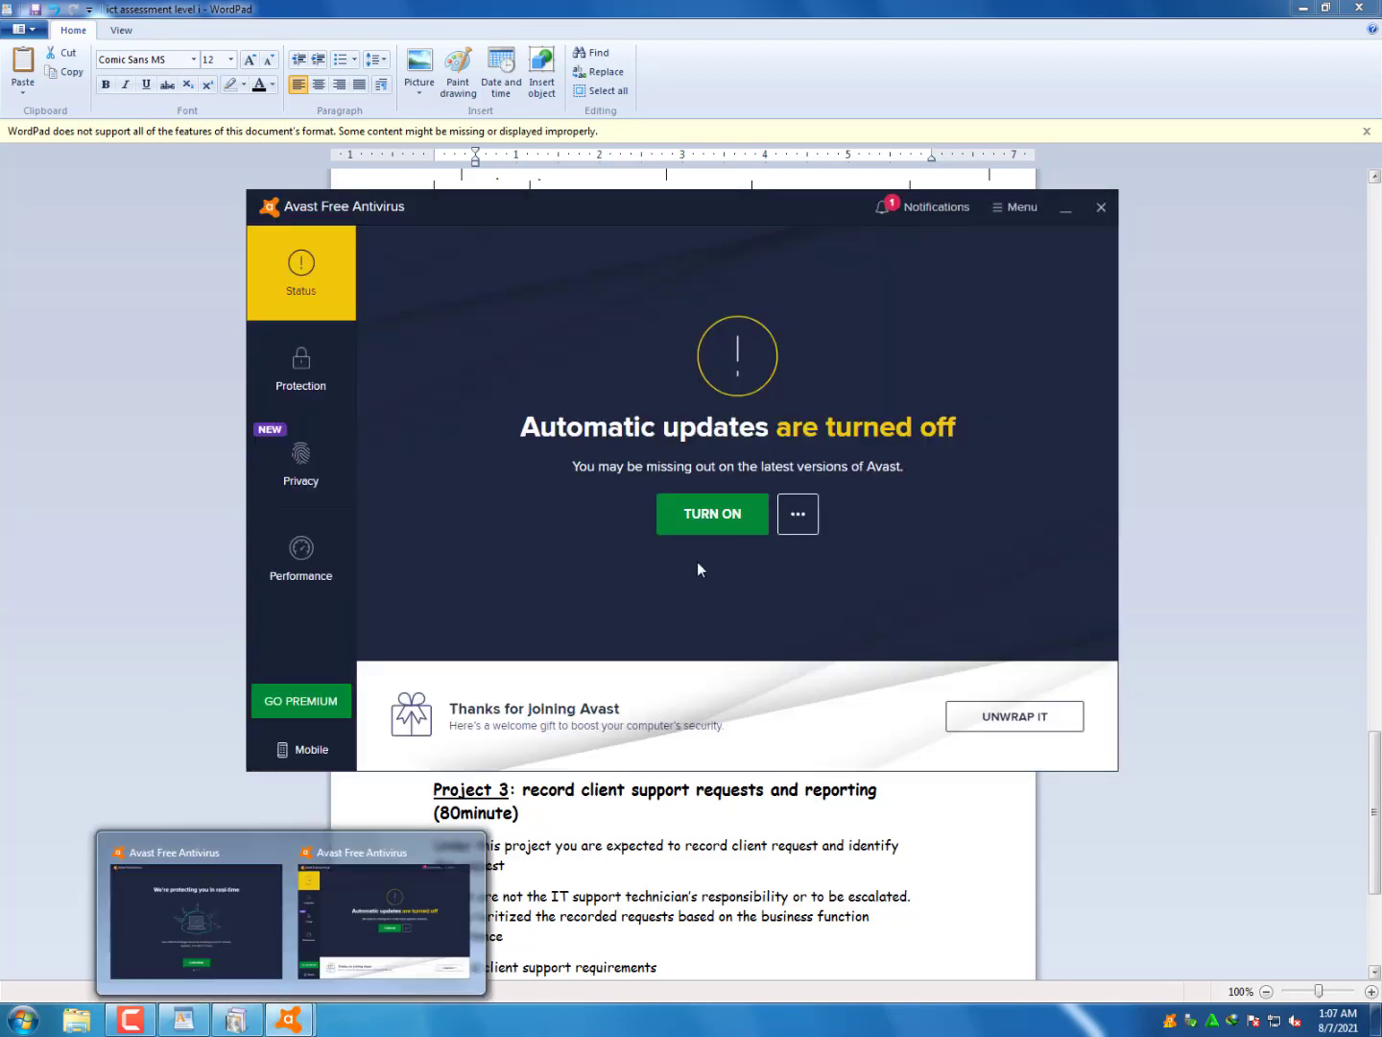
Close Avast's real-time protection introduction window and reposition the main Avast window on the desktop
left_click(220, 915)
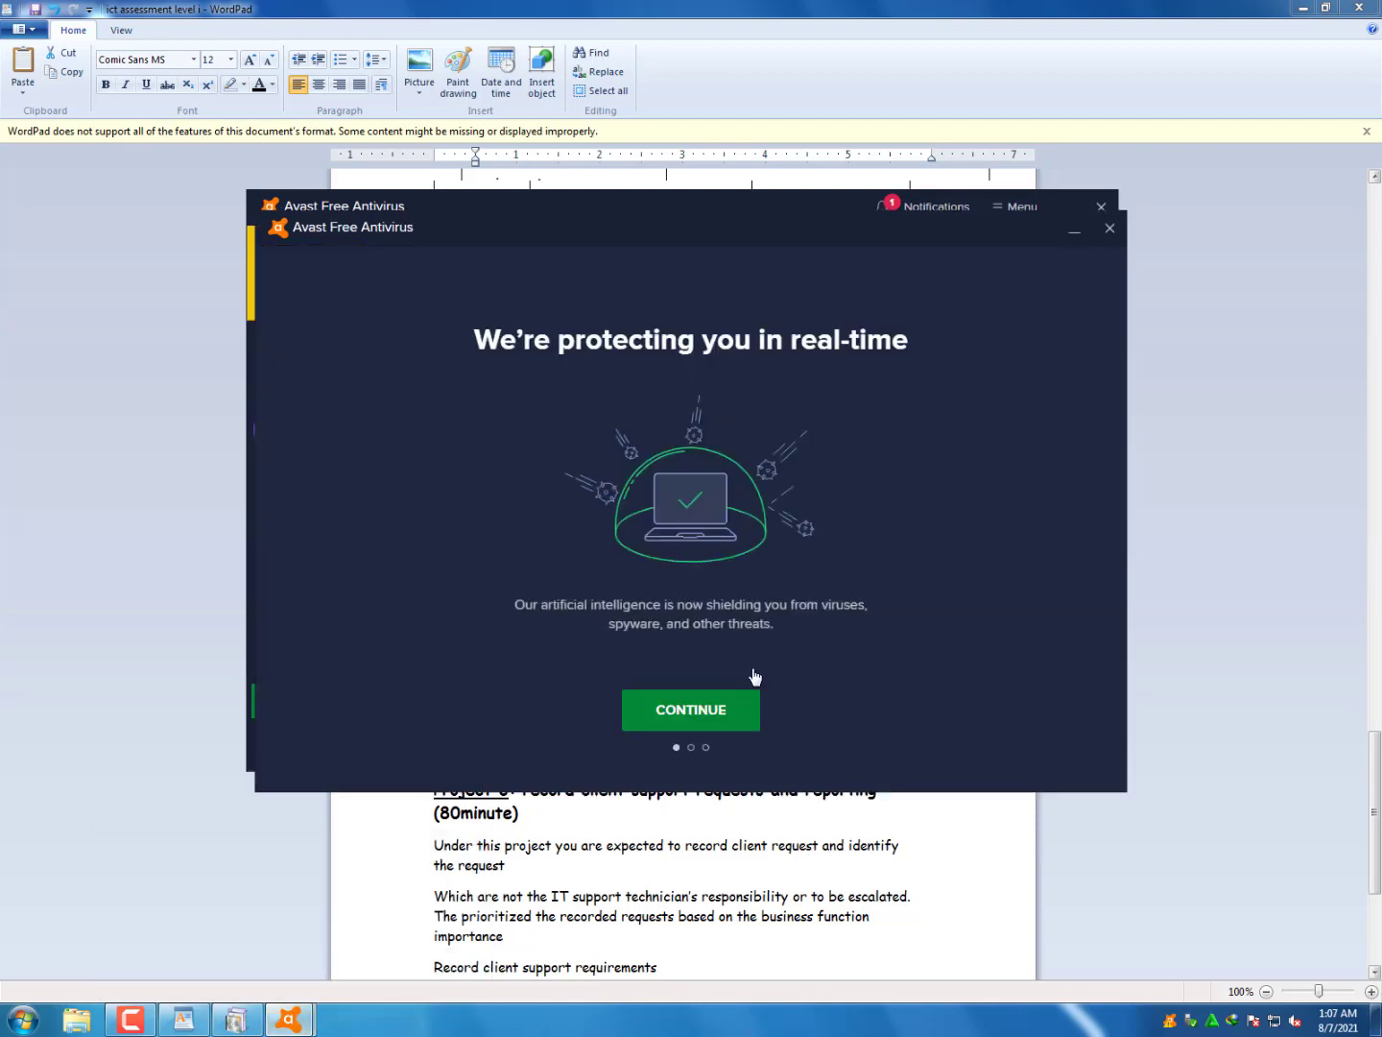
left_click(1119, 228)
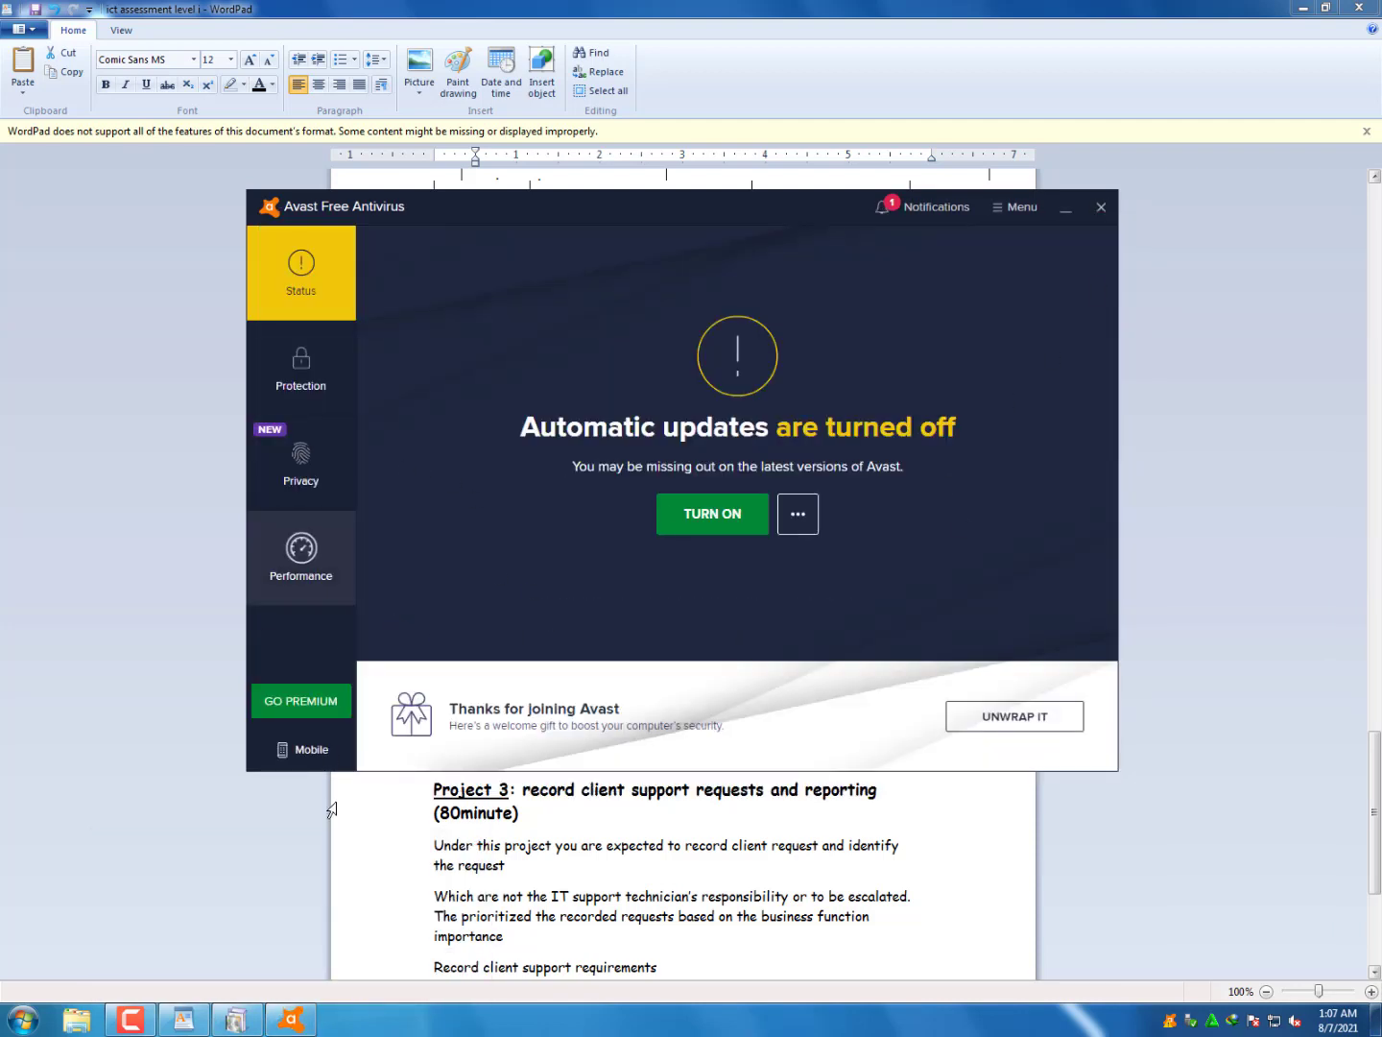
left_click_drag(565, 206, 565, 611)
left_click_drag(609, 930, 558, 263)
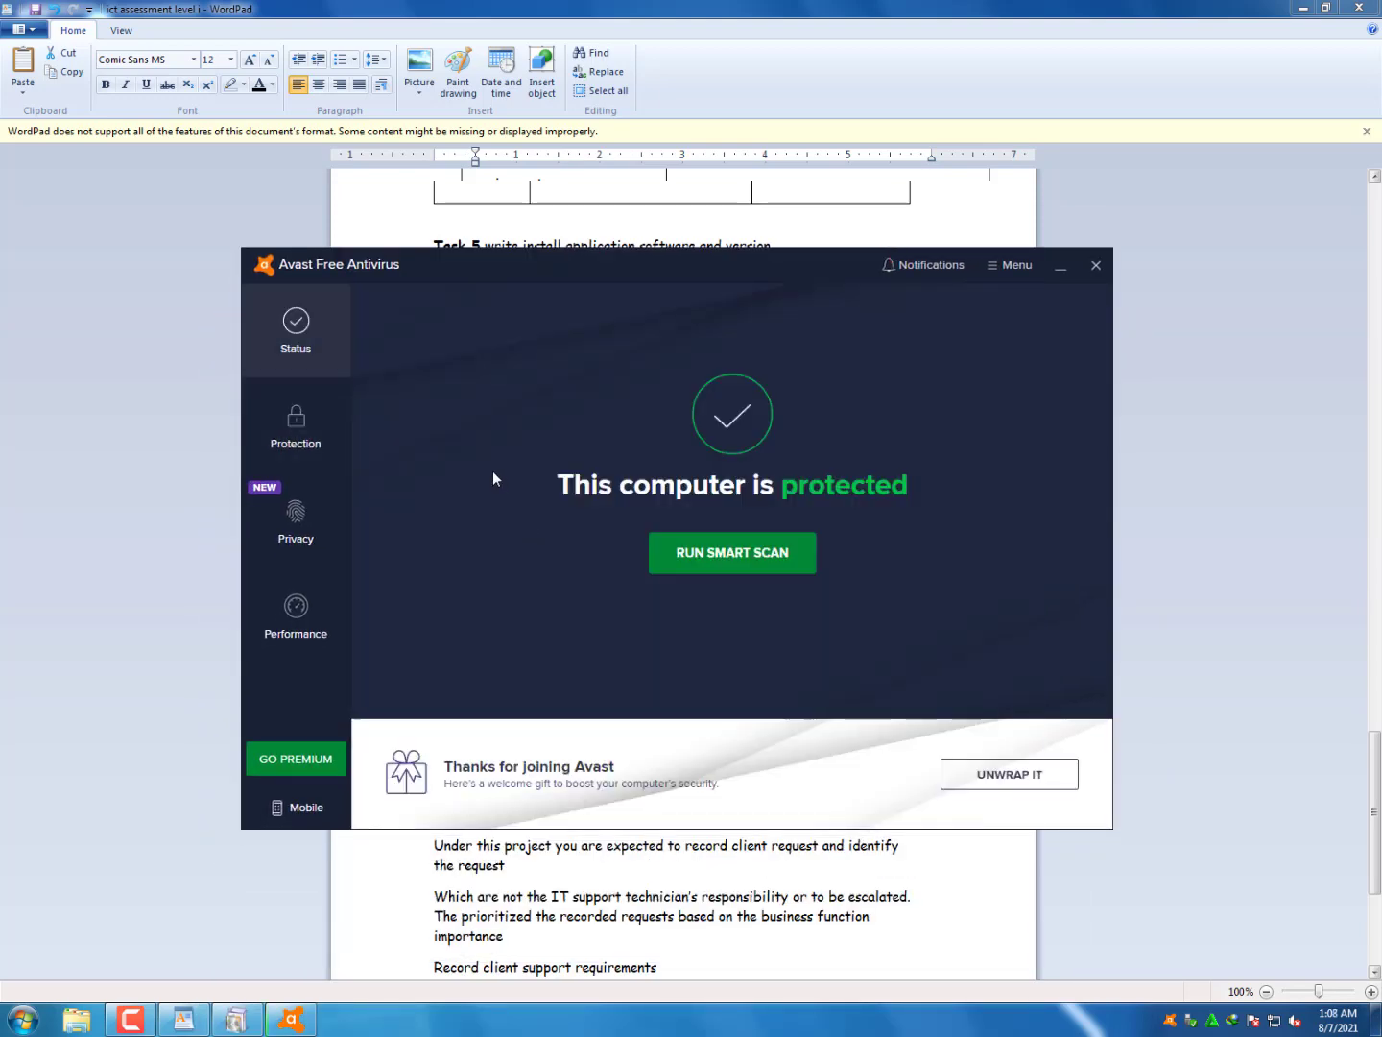
Start a new custom virus scan named "daily scan" and dismiss the Windows color scheme prompt
left_click(298, 419)
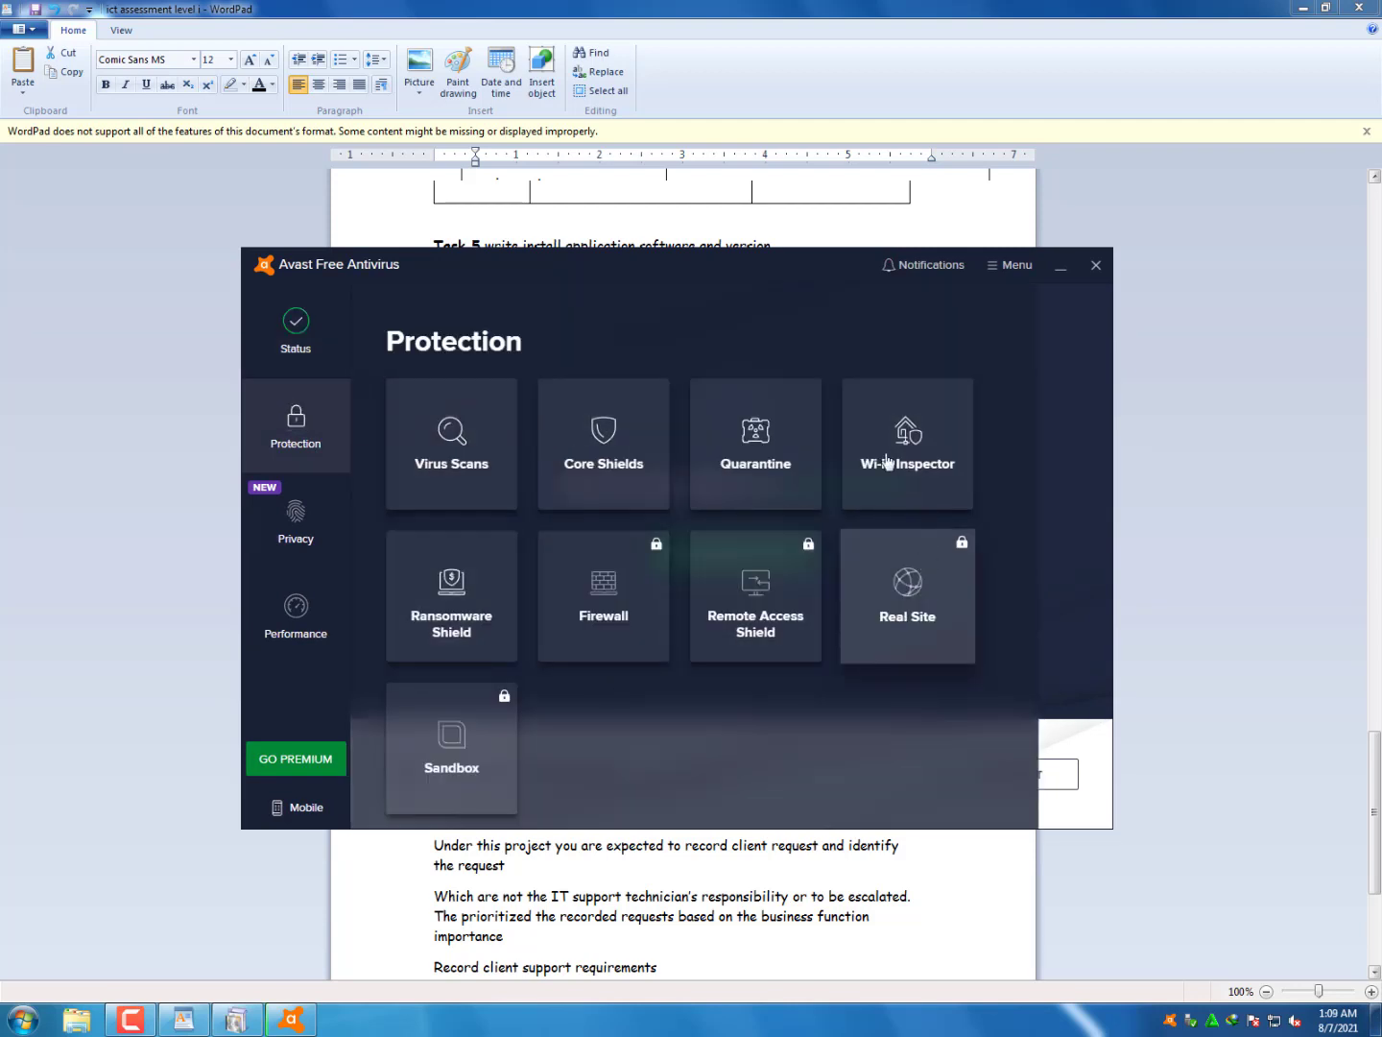
left_click(492, 467)
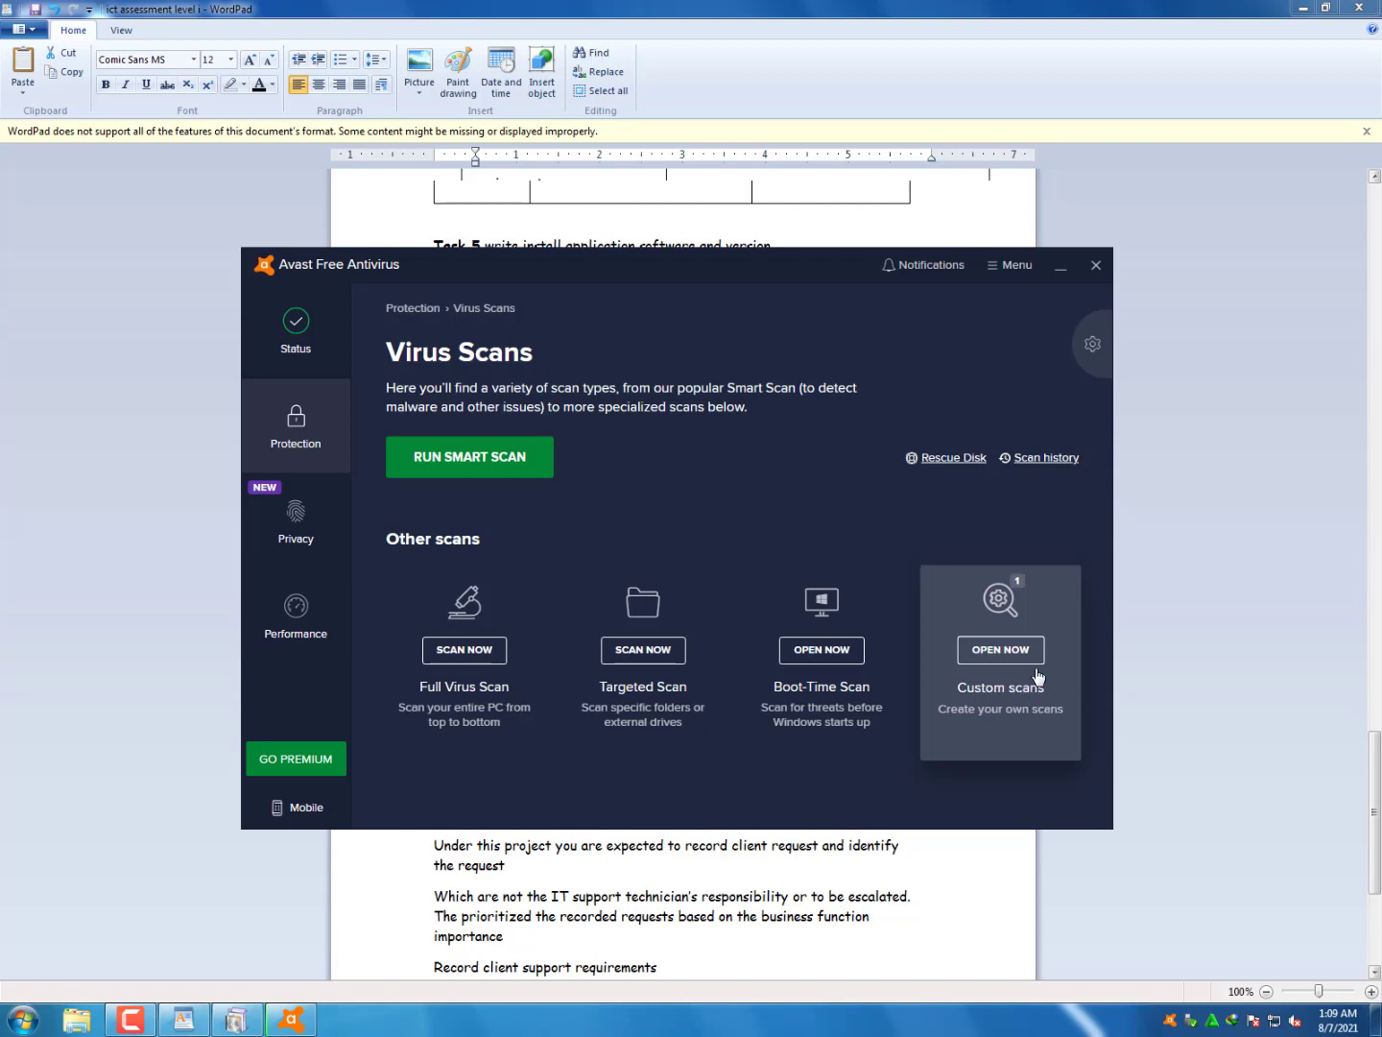
left_click(1006, 651)
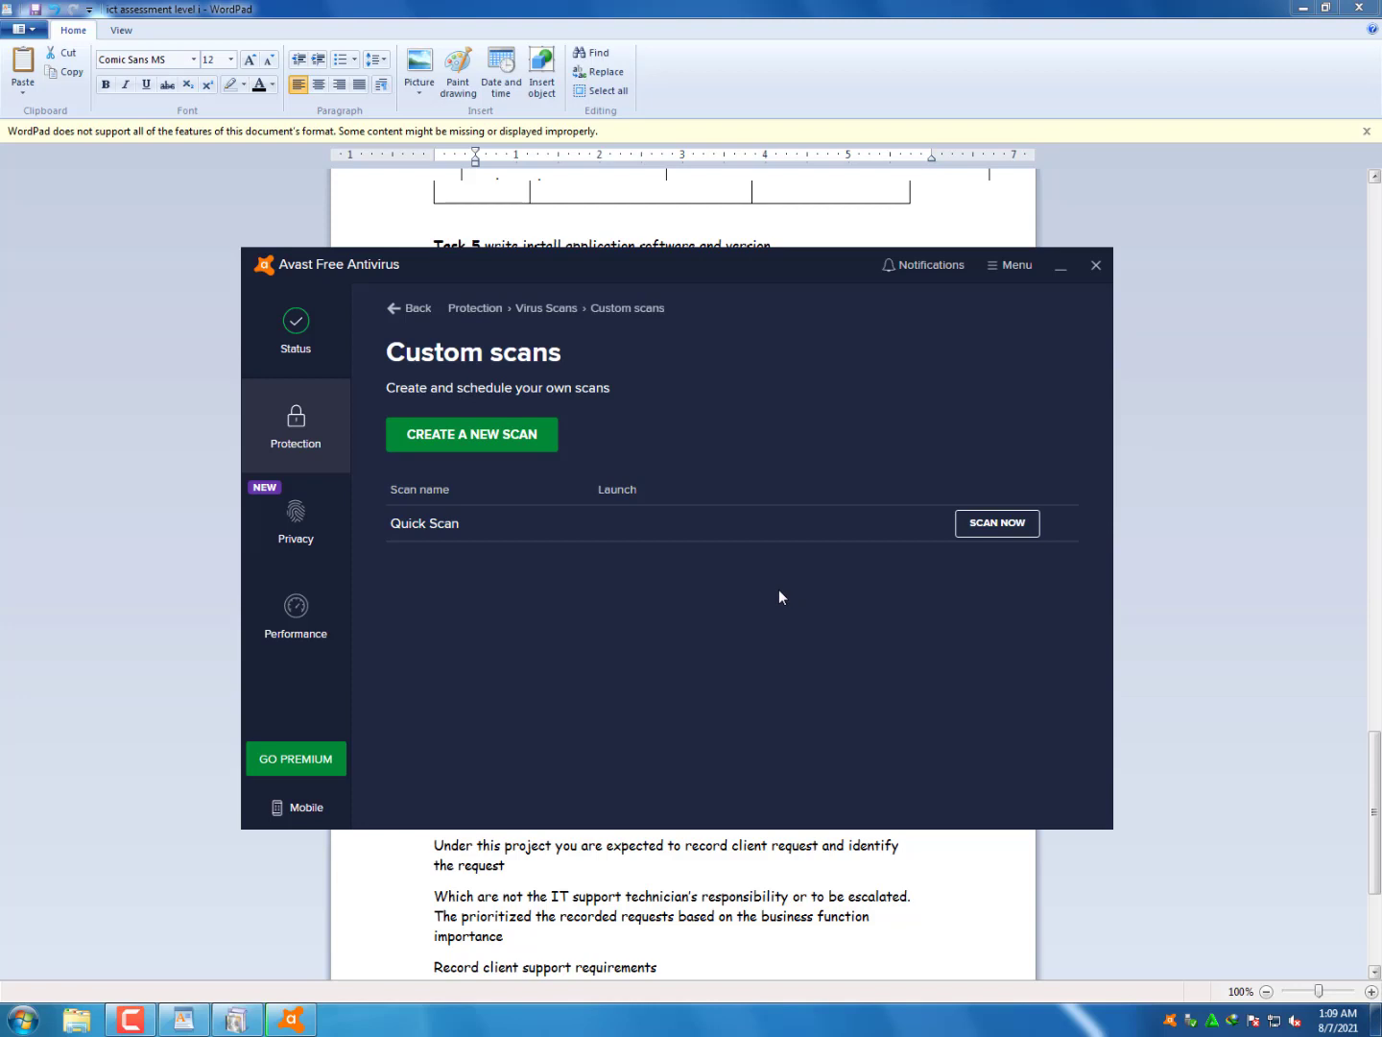
left_click(484, 444)
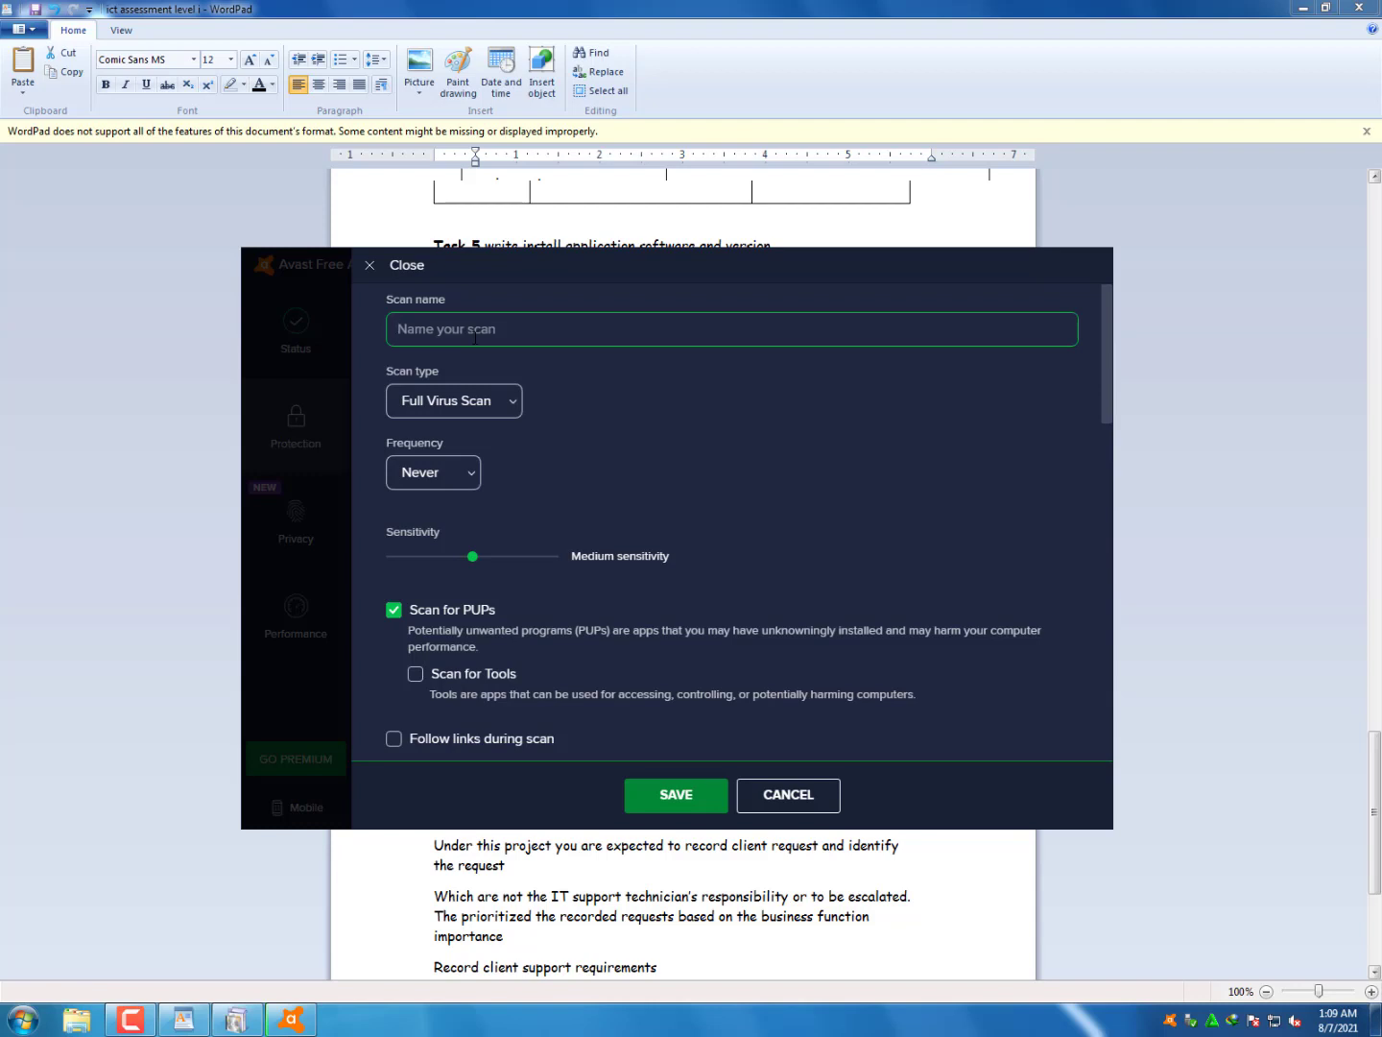
type("daily sca")
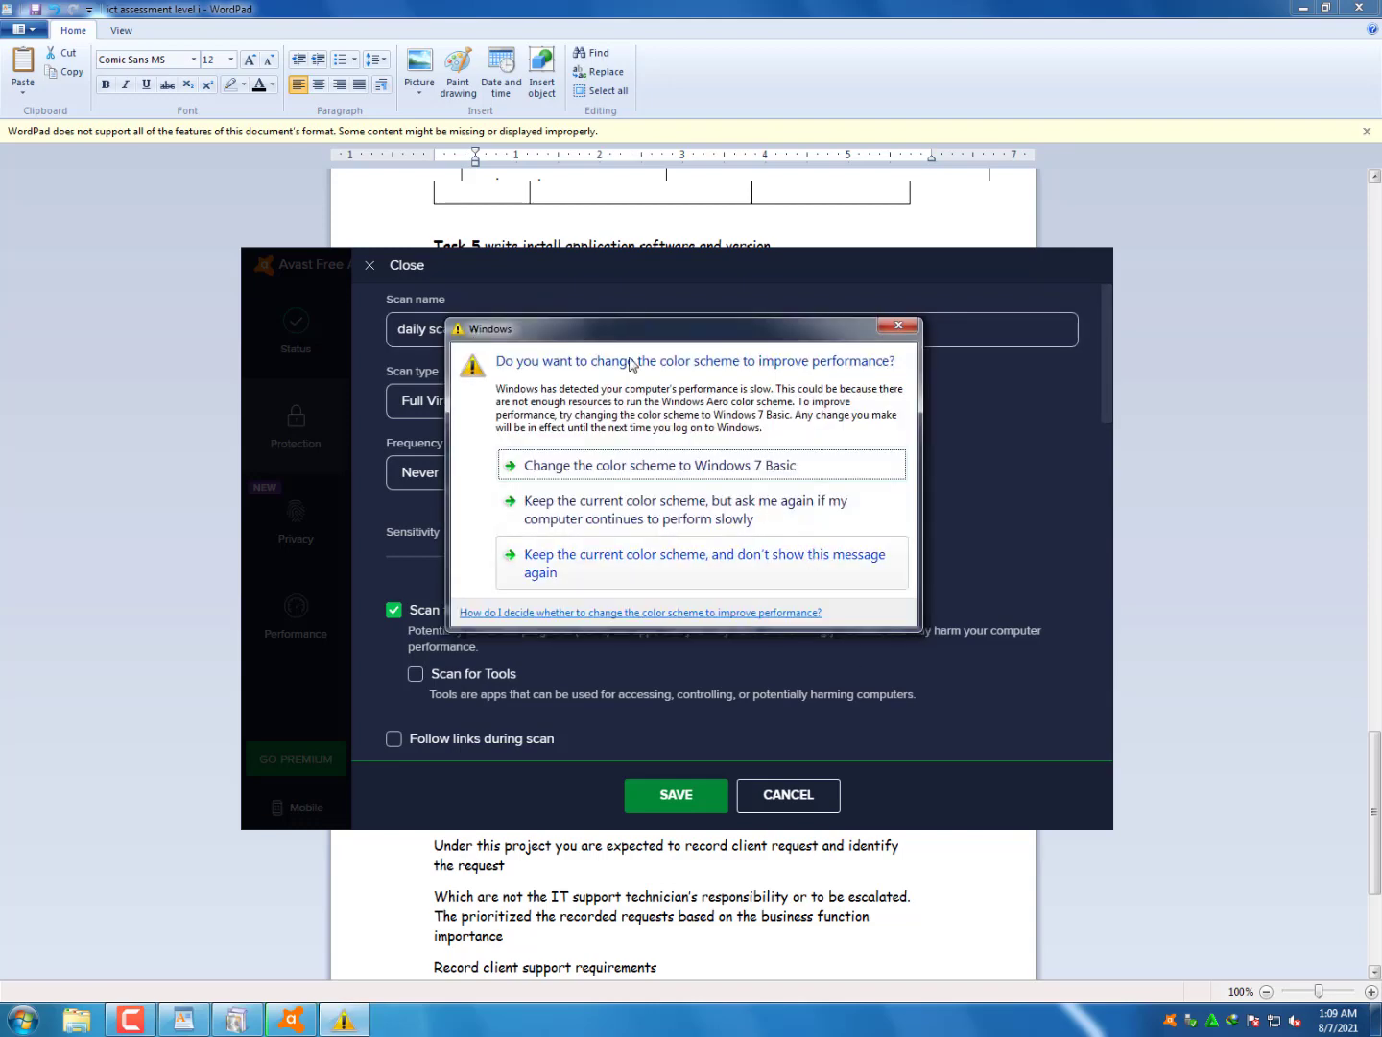
left_click_drag(565, 345, 654, 360)
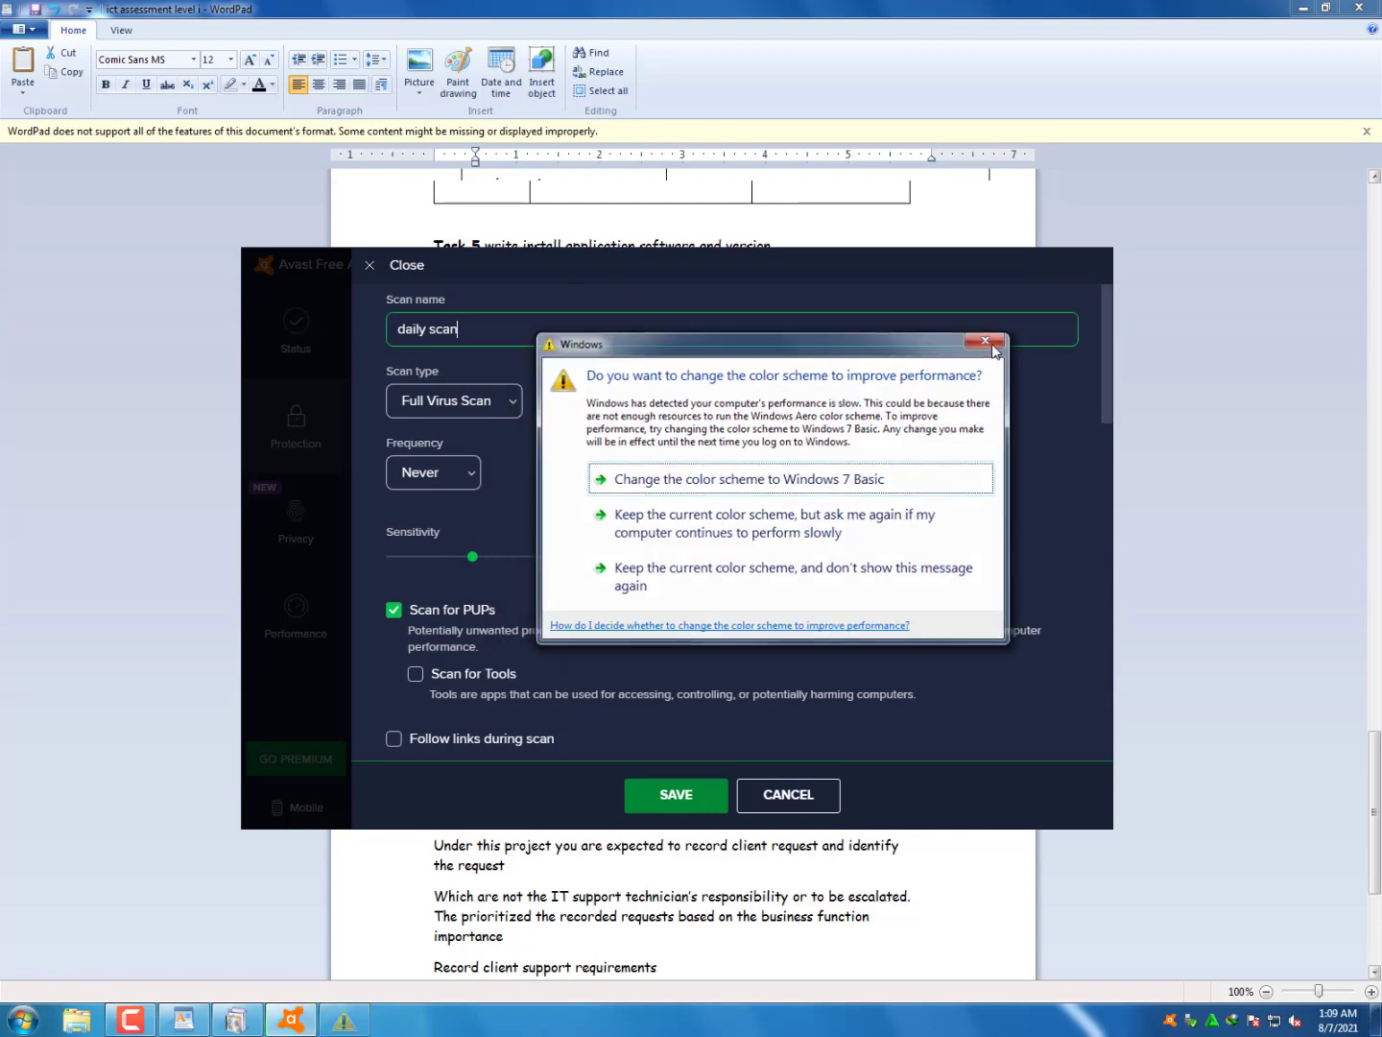
left_click(986, 340)
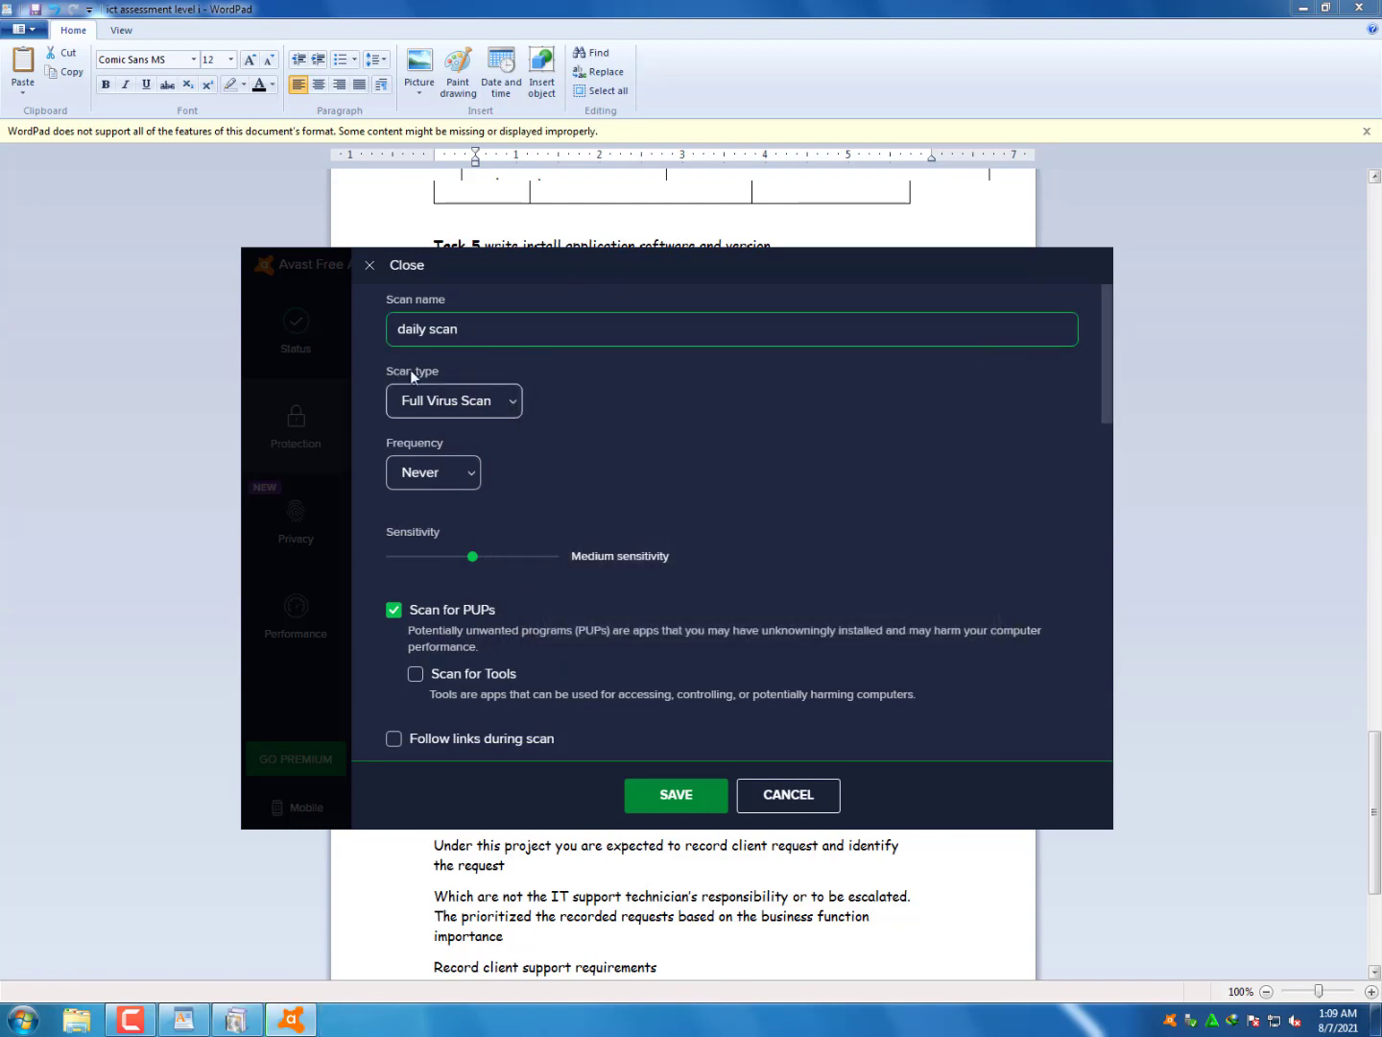
Highlight "C: dirve" in Task 2.2 of the WordPad document, and set the Avast scan type to Targeted Scan
left_click(454, 402)
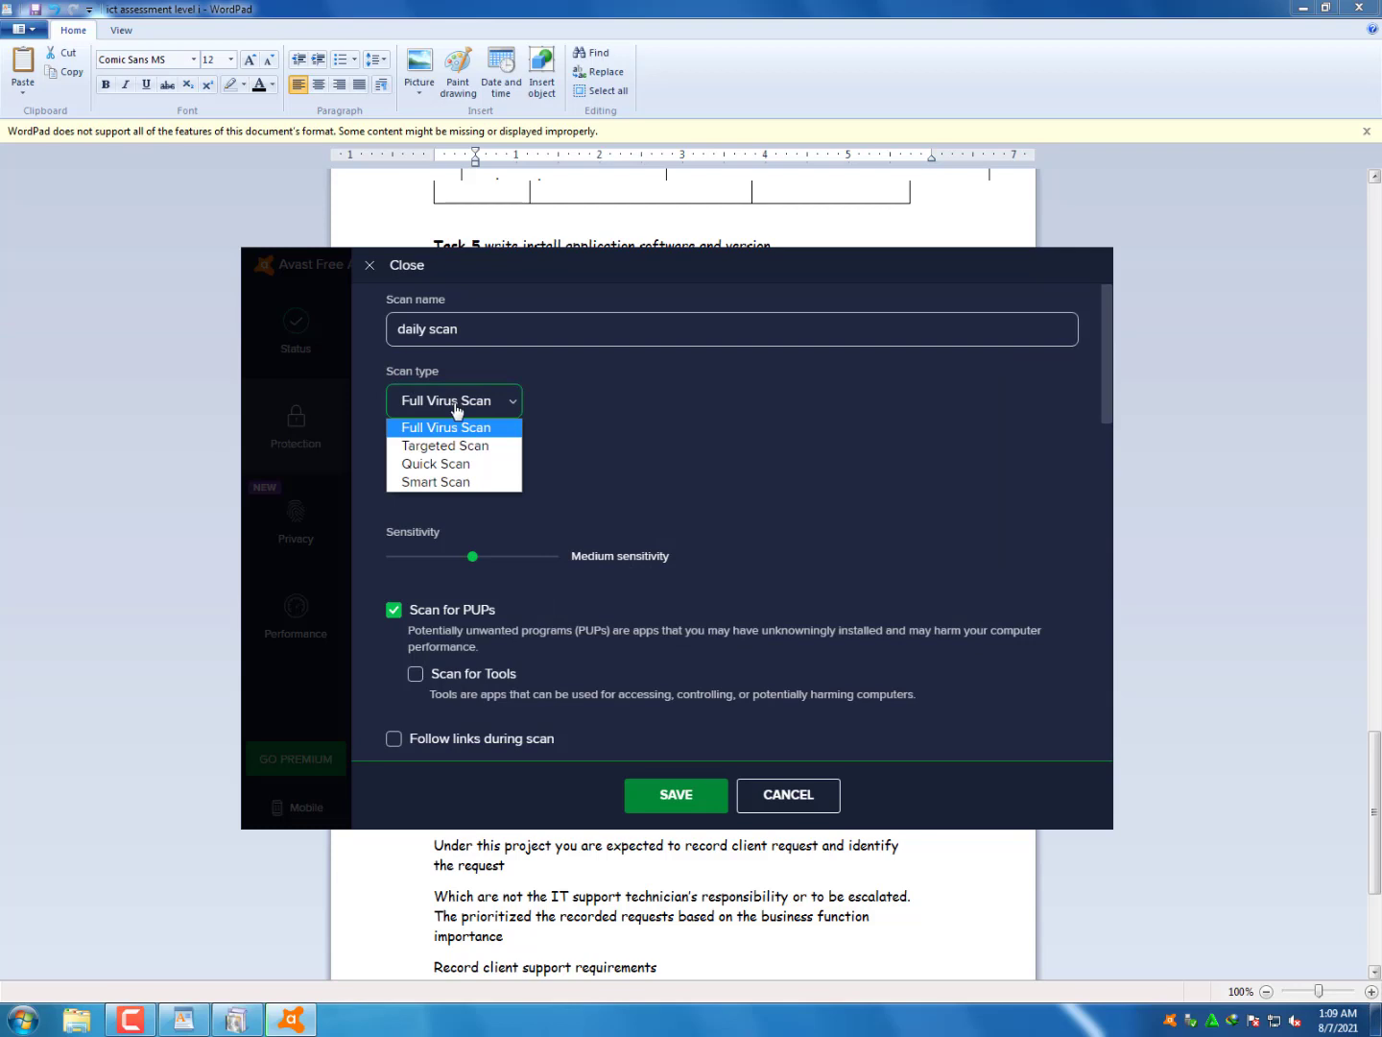
left_click(291, 1020)
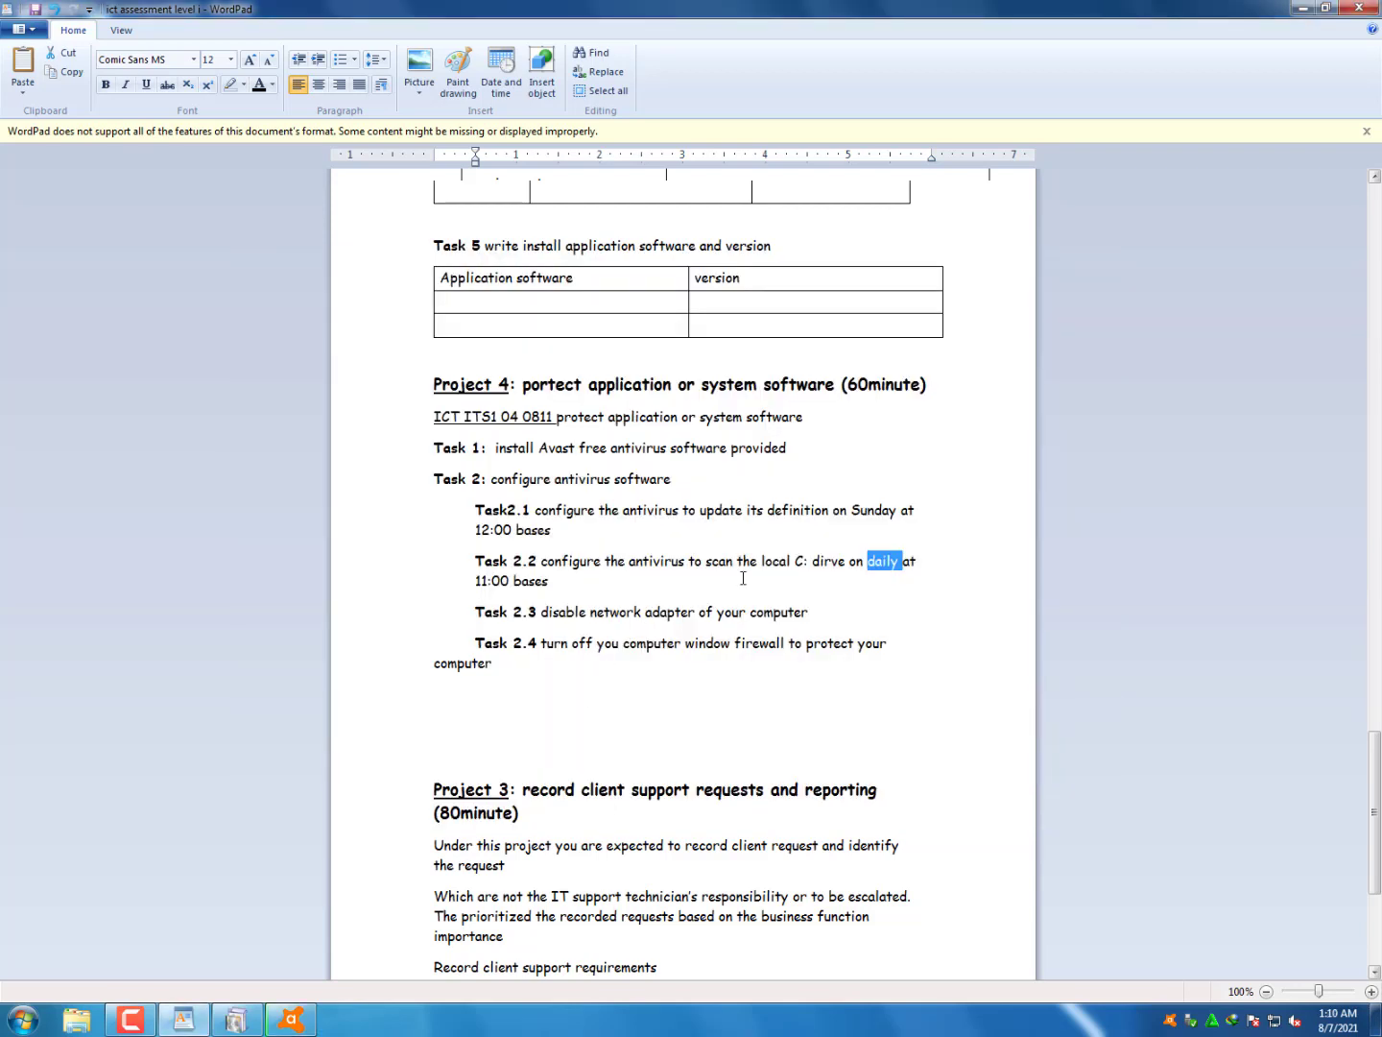
left_click_drag(795, 558, 830, 559)
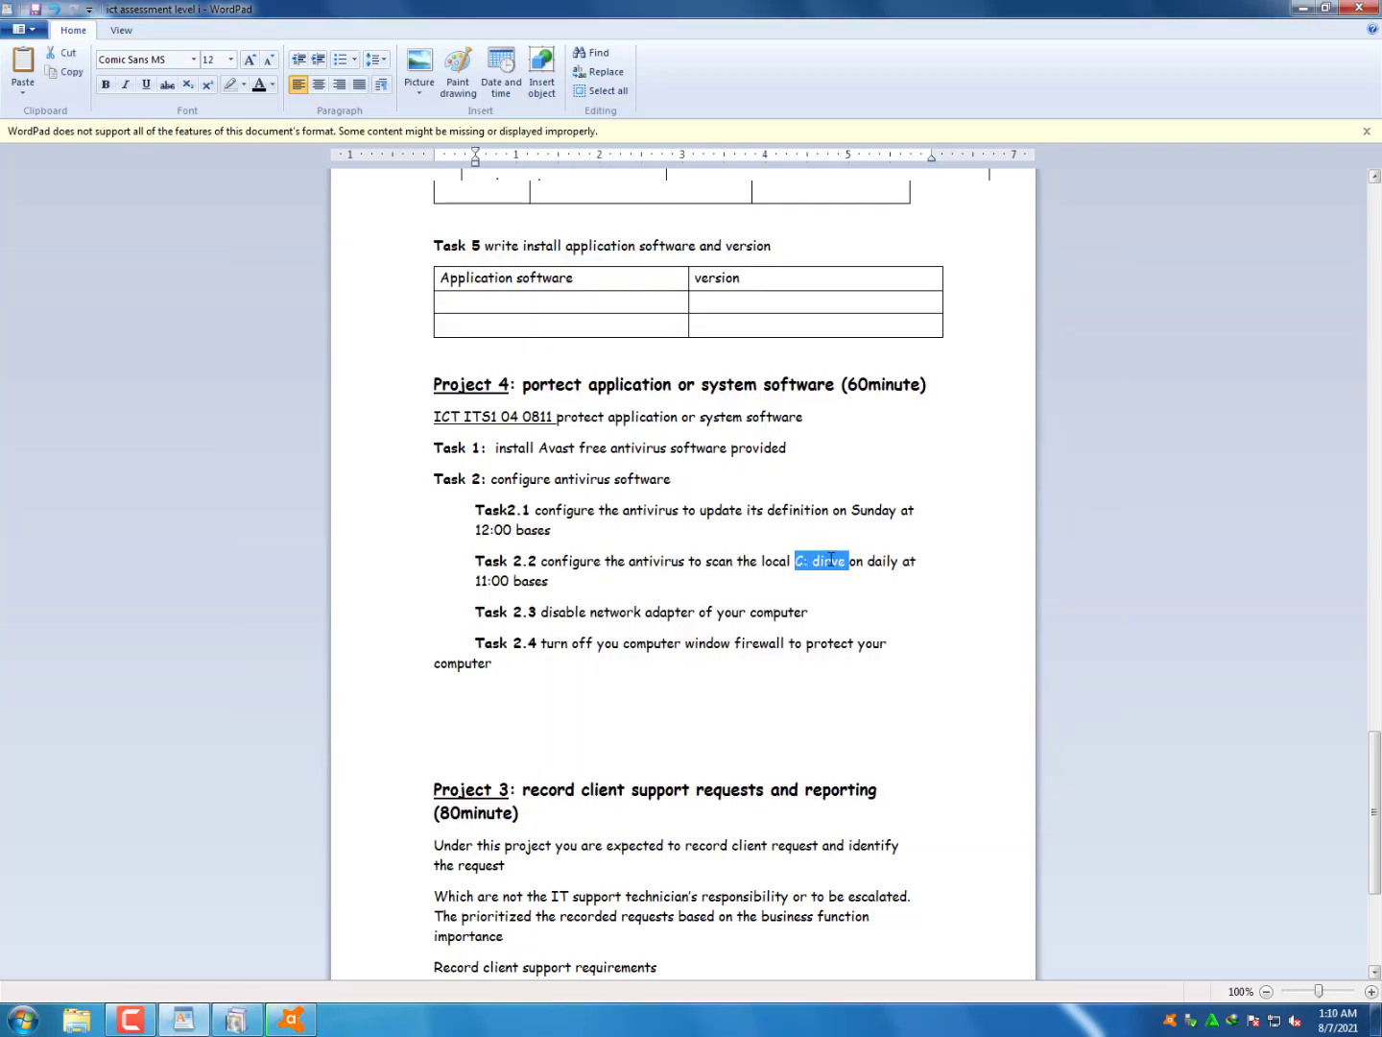
left_click(293, 1024)
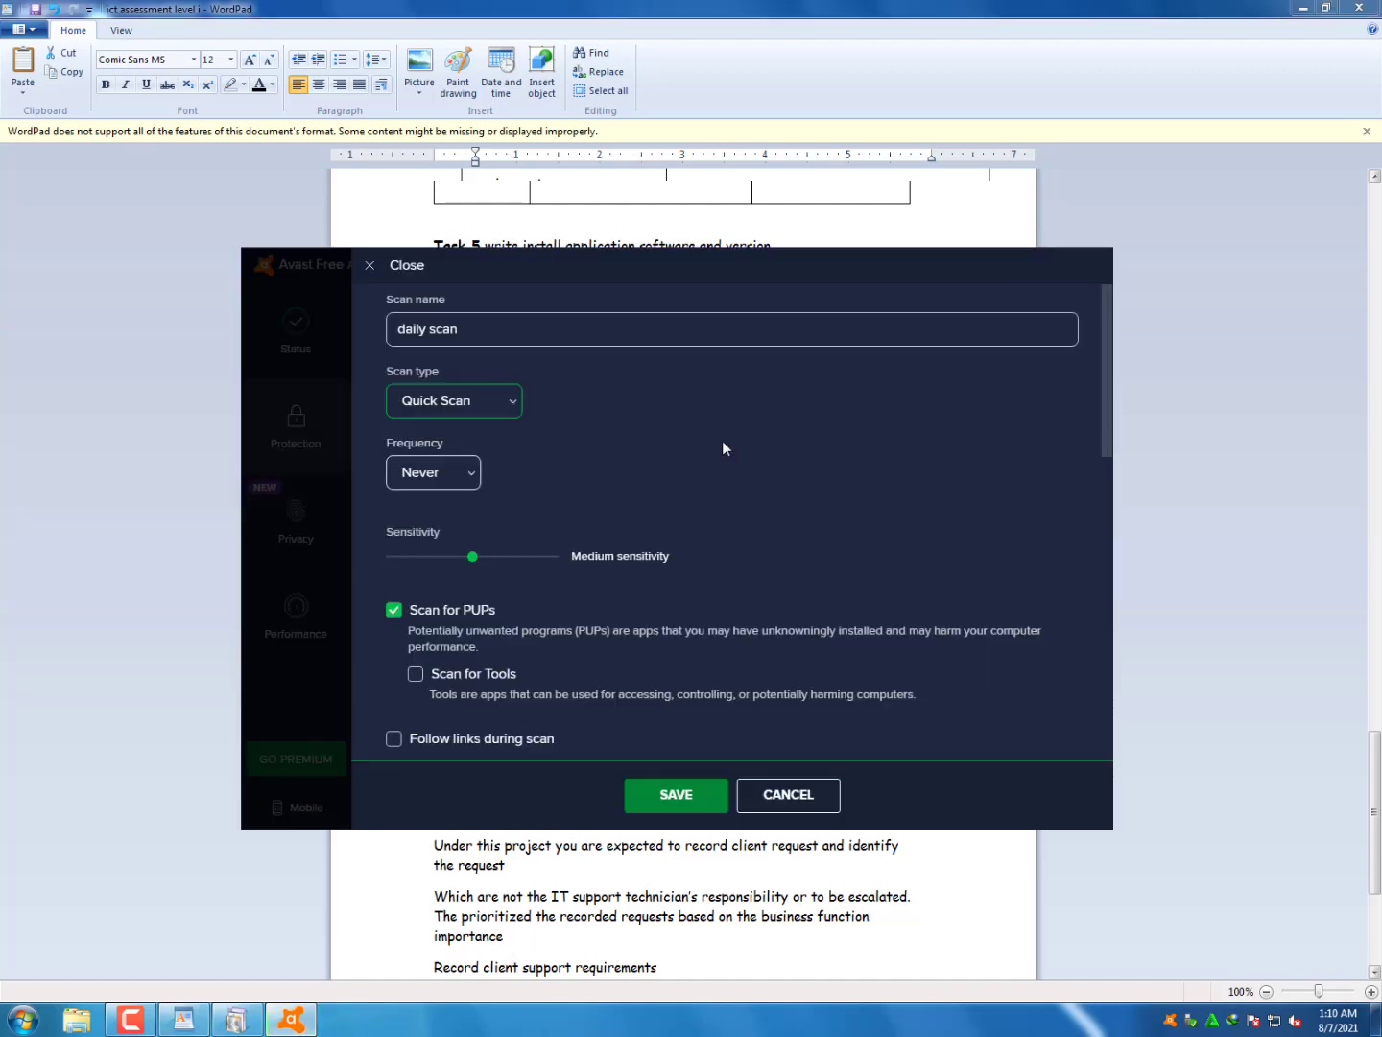
left_click(451, 402)
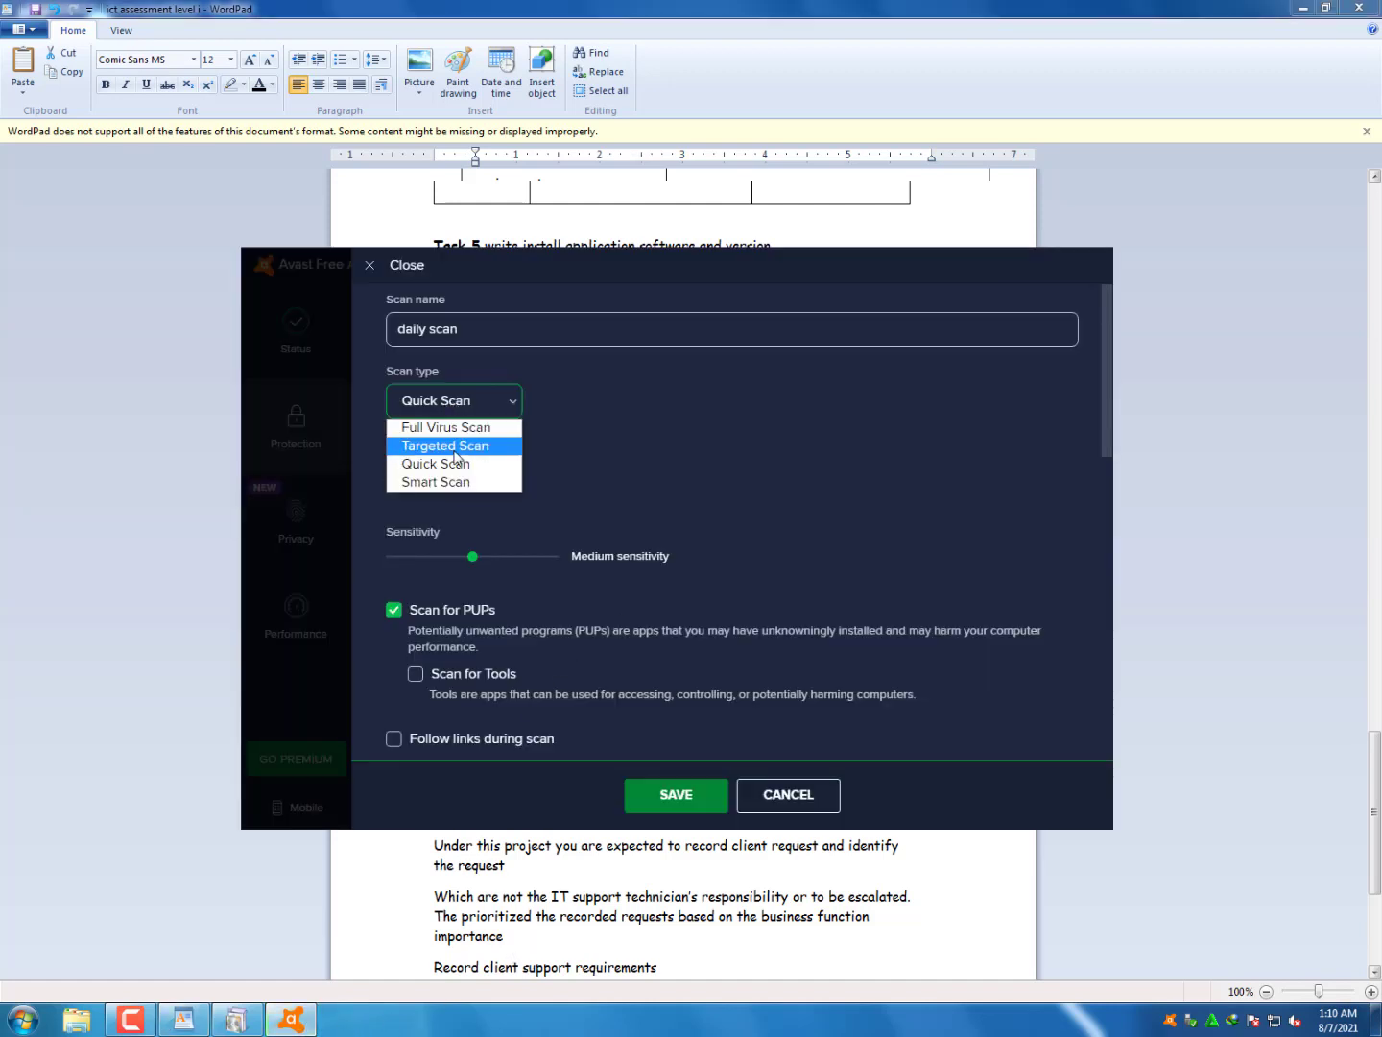
left_click(455, 446)
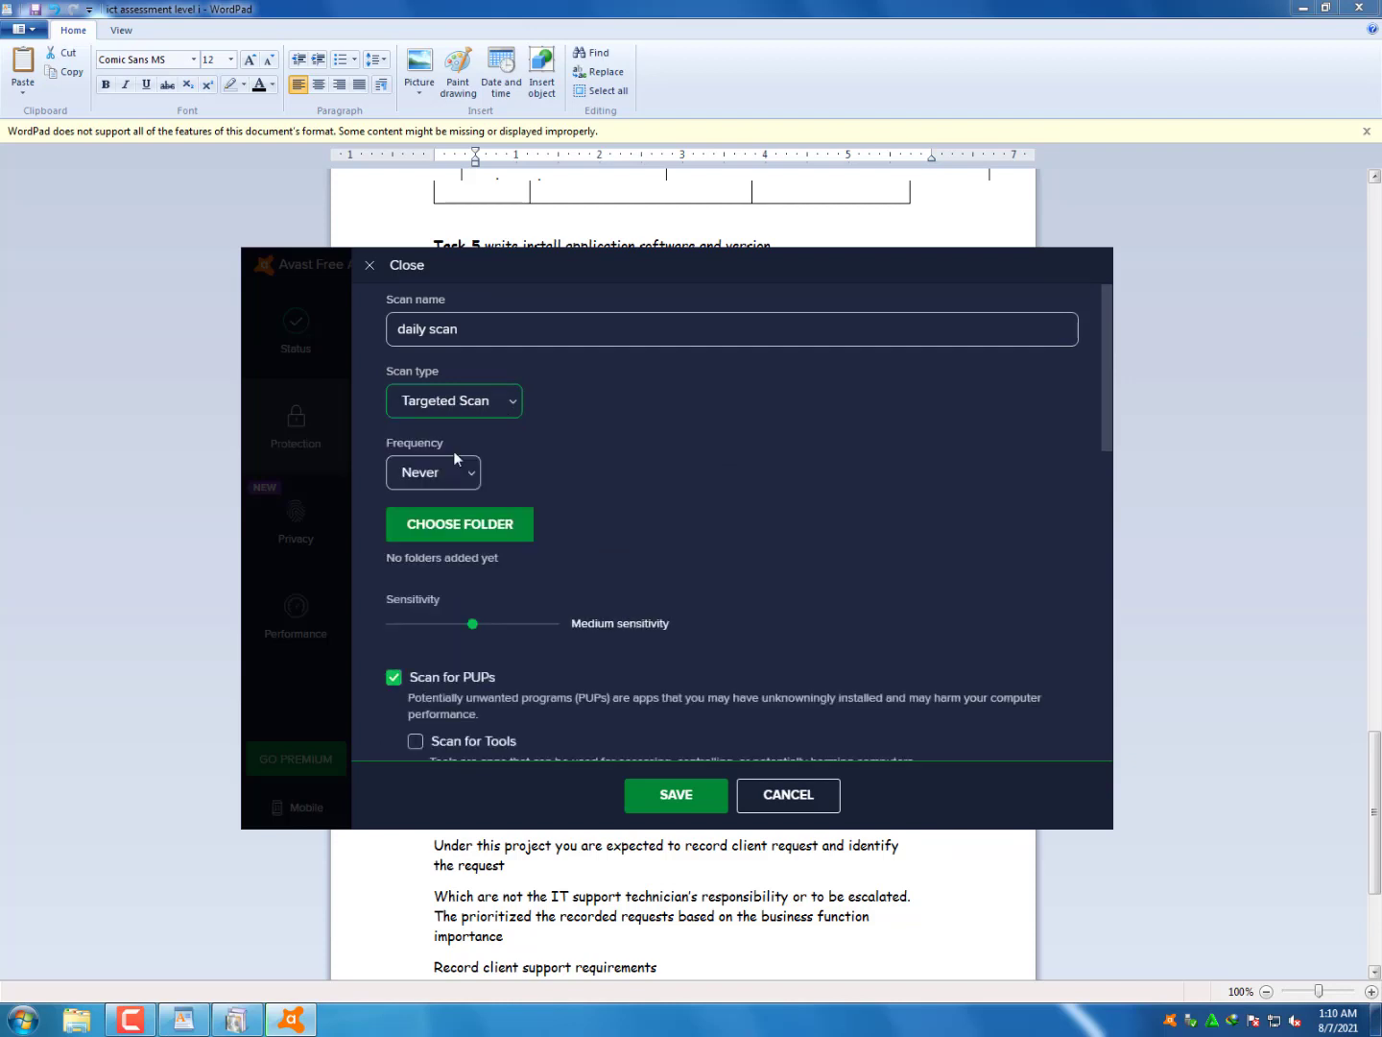
Highlight "daily" in Task 2.2 of the WordPad document, and set the Avast scan's frequency to Daily
left_click(411, 484)
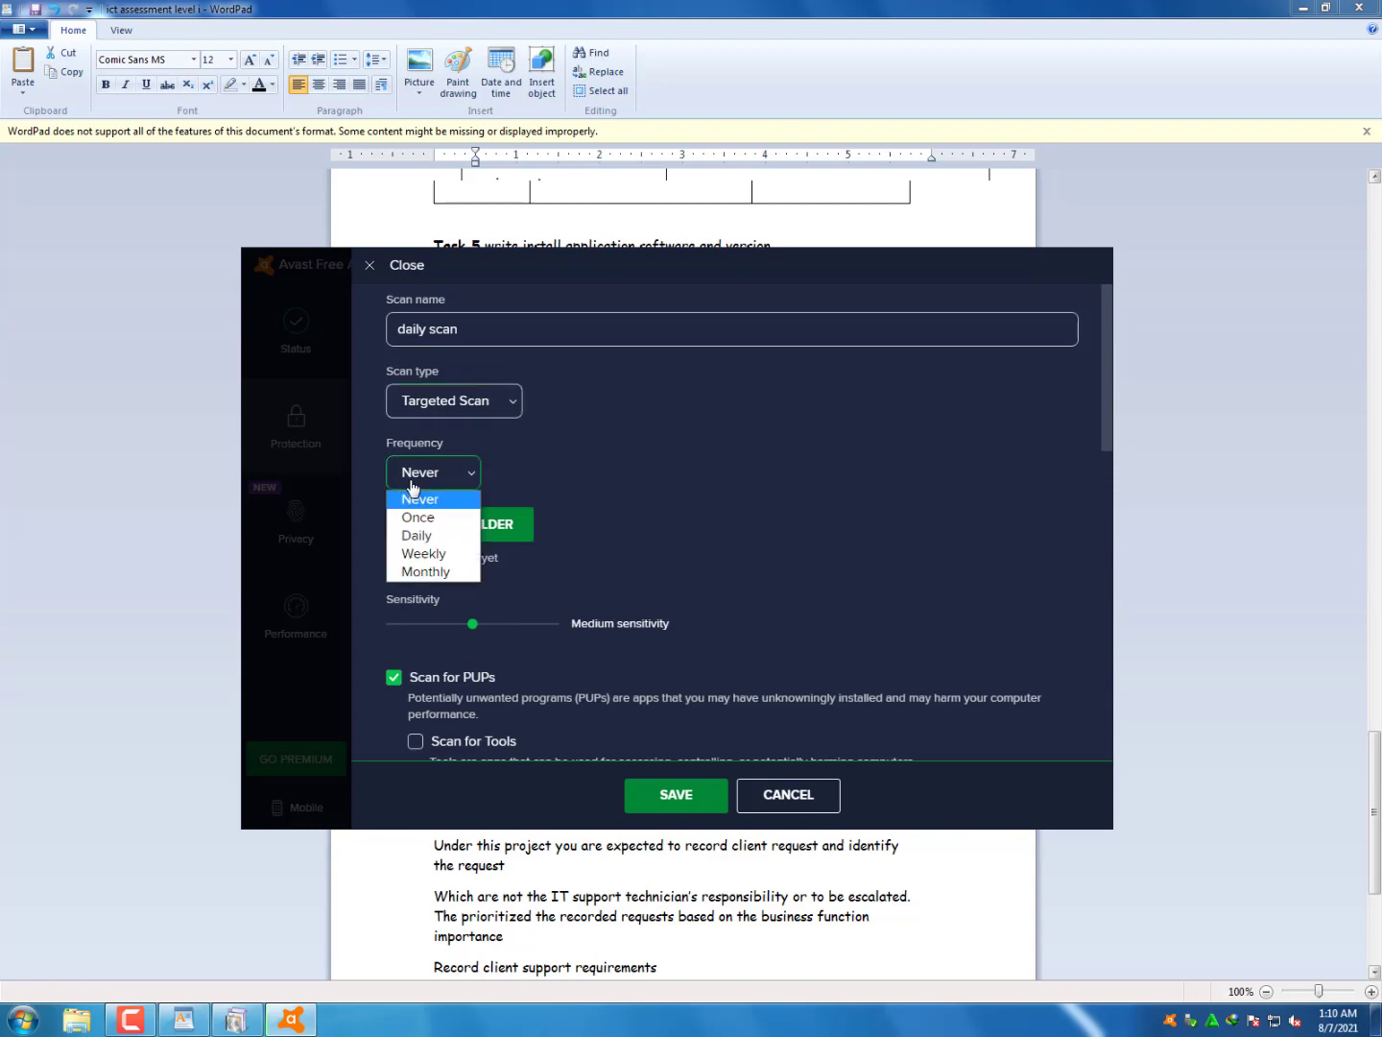
key("alt+Tab")
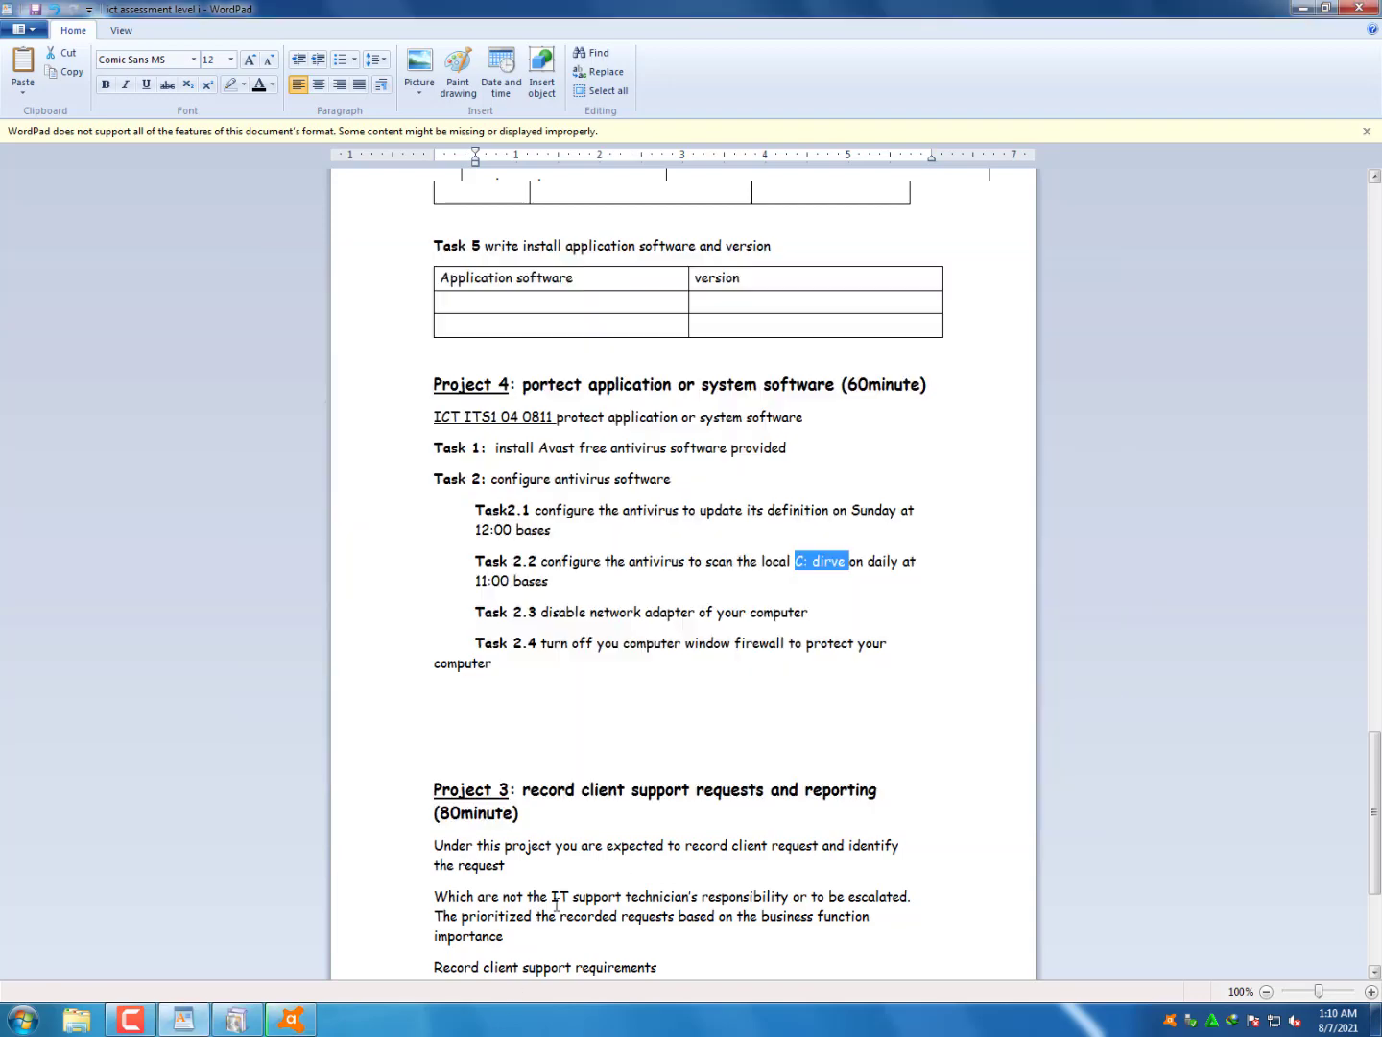
double_click(877, 561)
left_click(290, 1020)
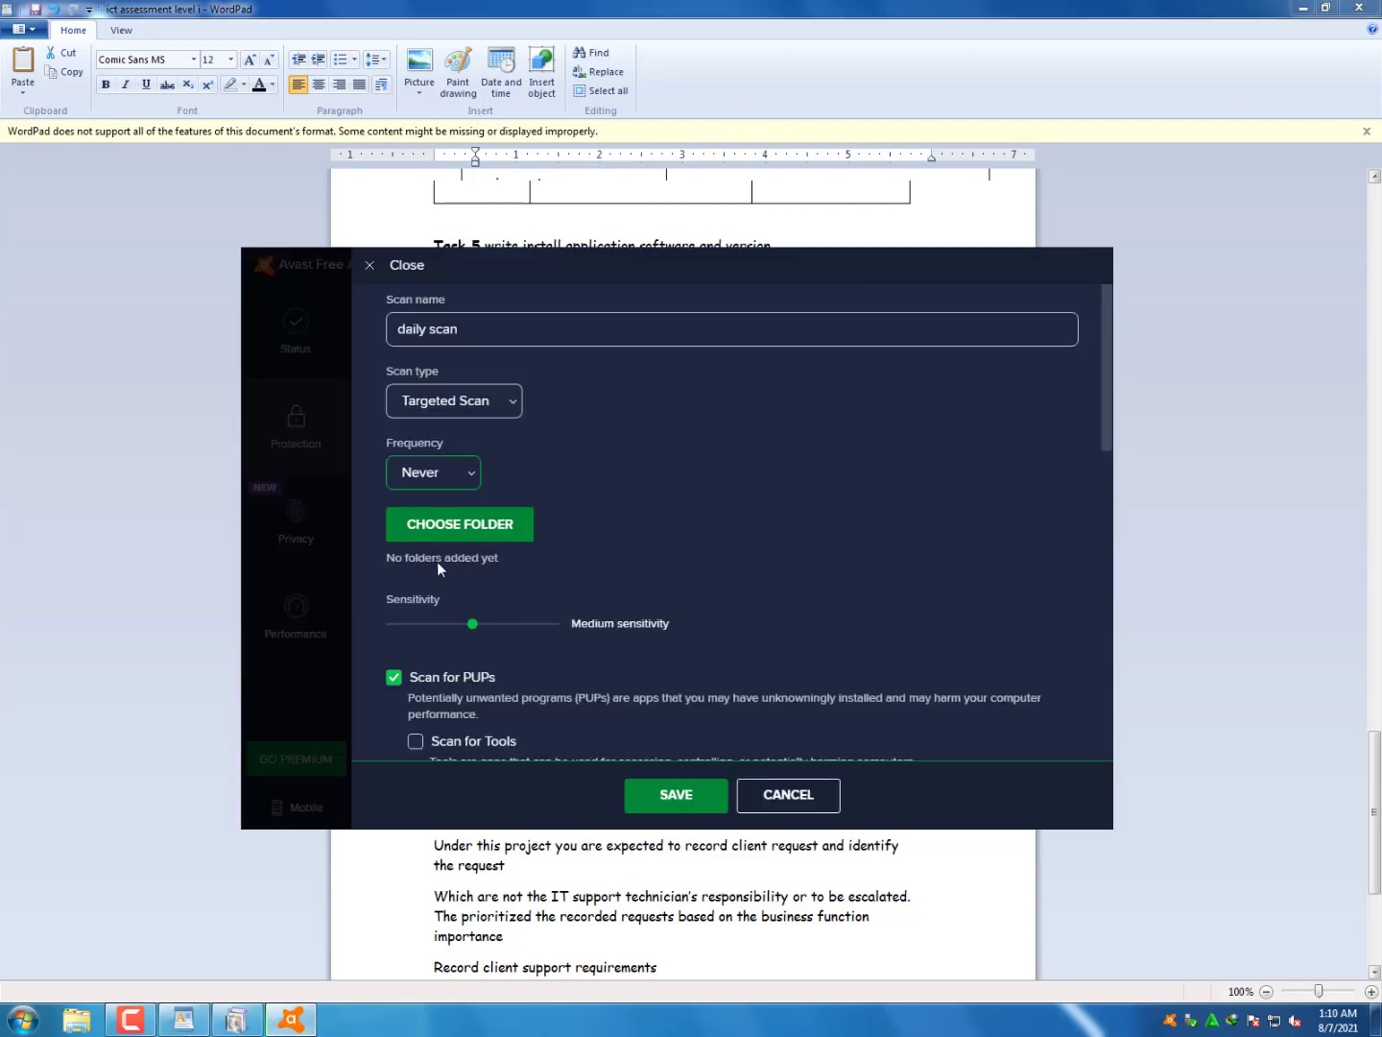
left_click(411, 475)
left_click(430, 534)
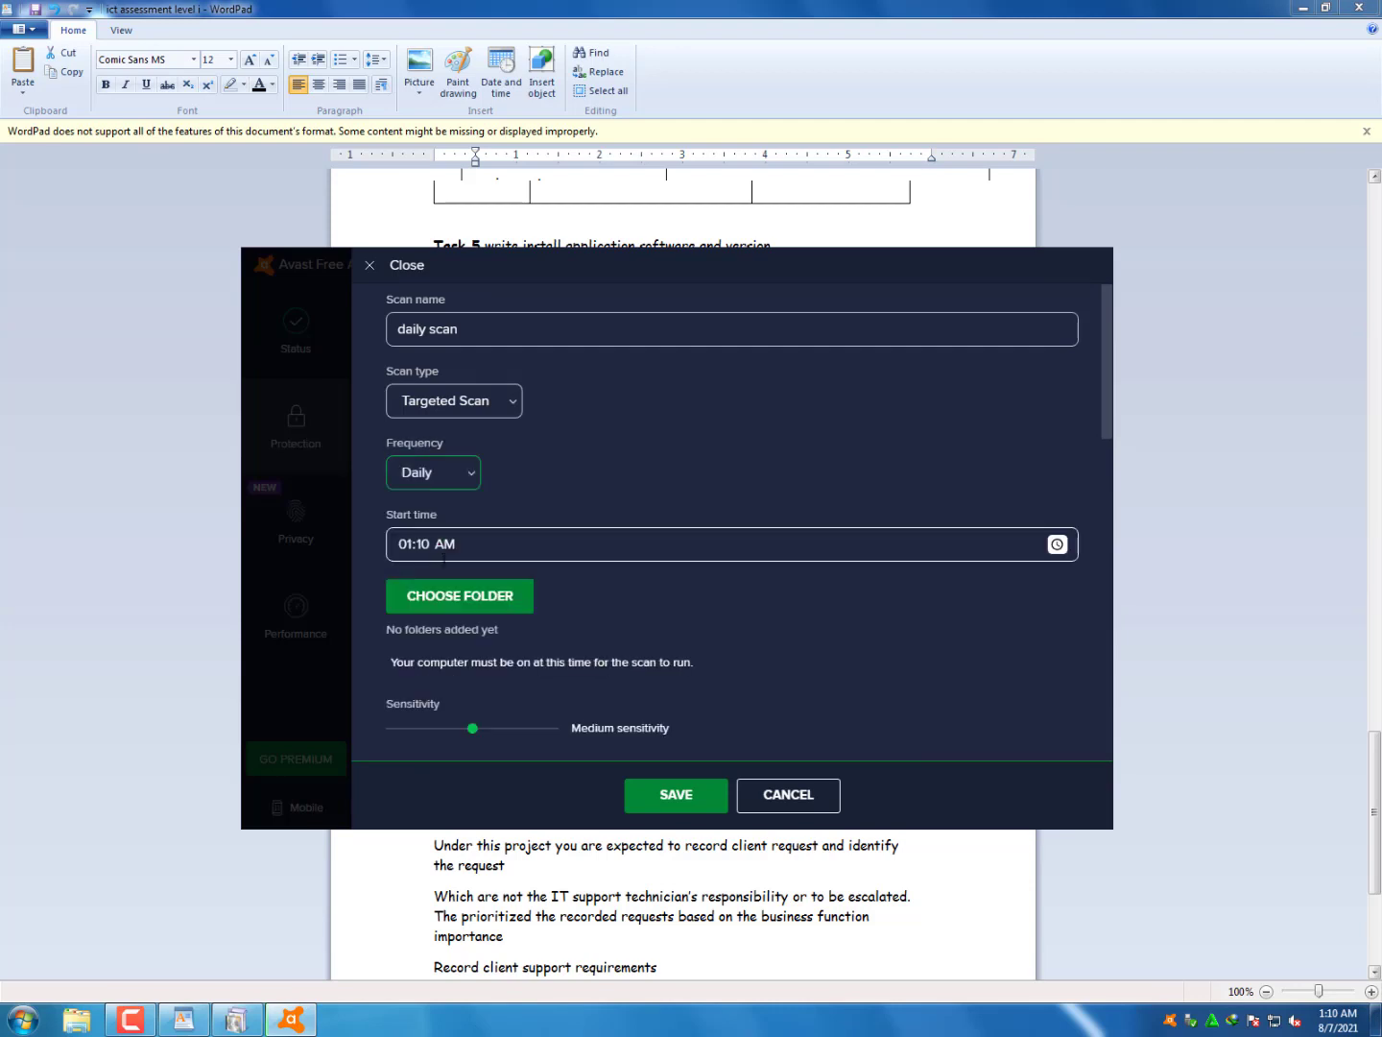
Highlight "11:00" in Task 2.2 of the WordPad document, and set the Avast scan's start time to 11:00 AM
left_click(515, 908)
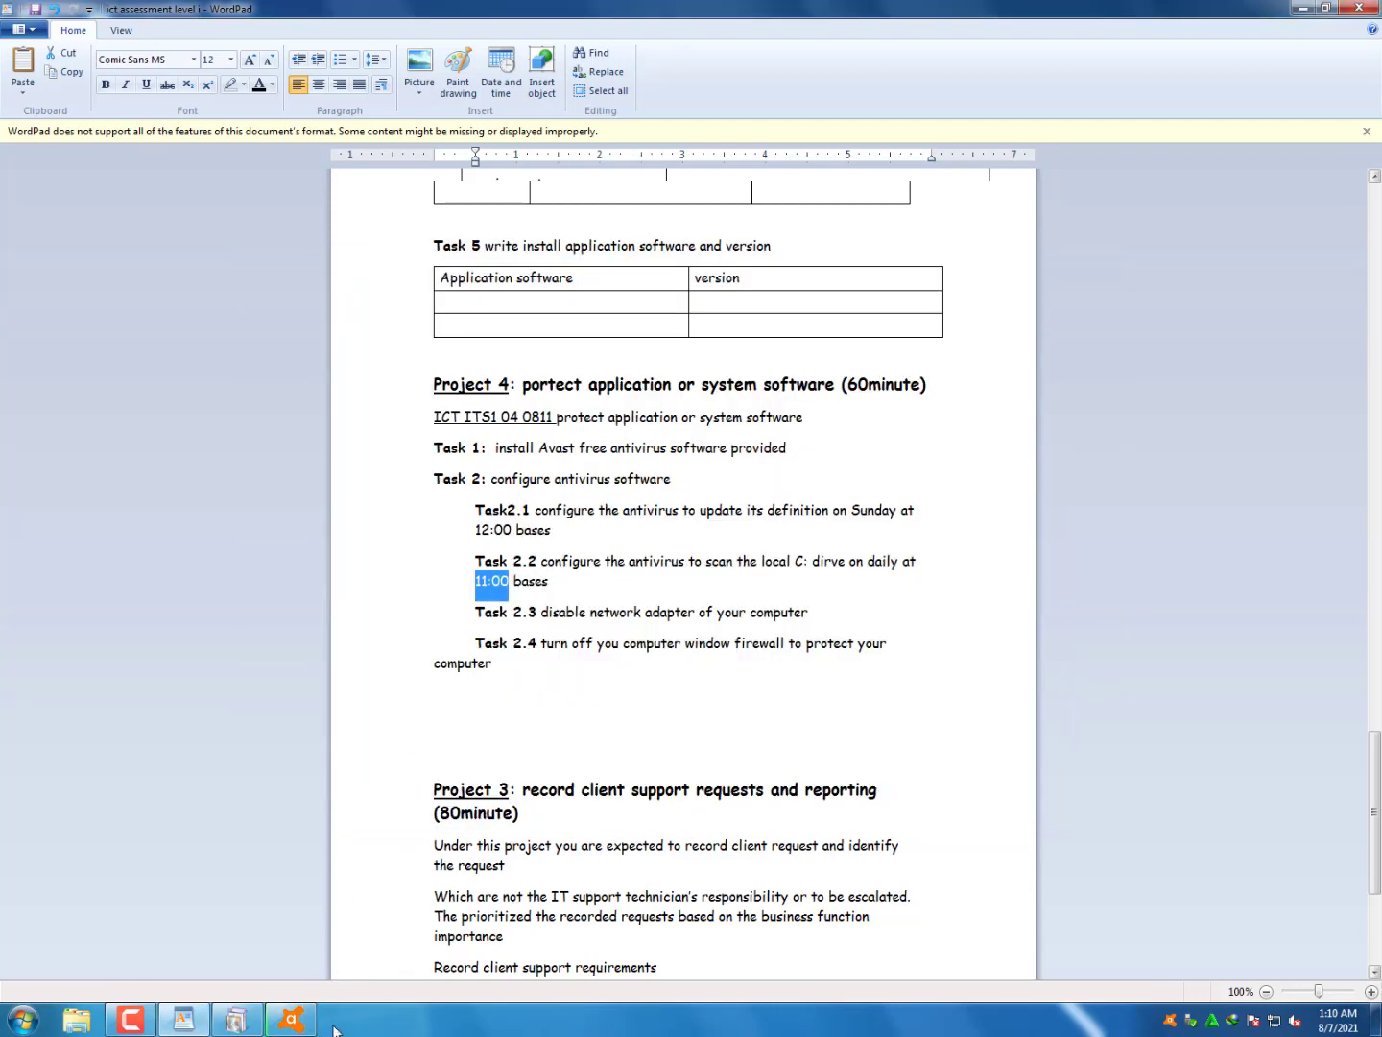
left_click(291, 1019)
left_click(509, 547)
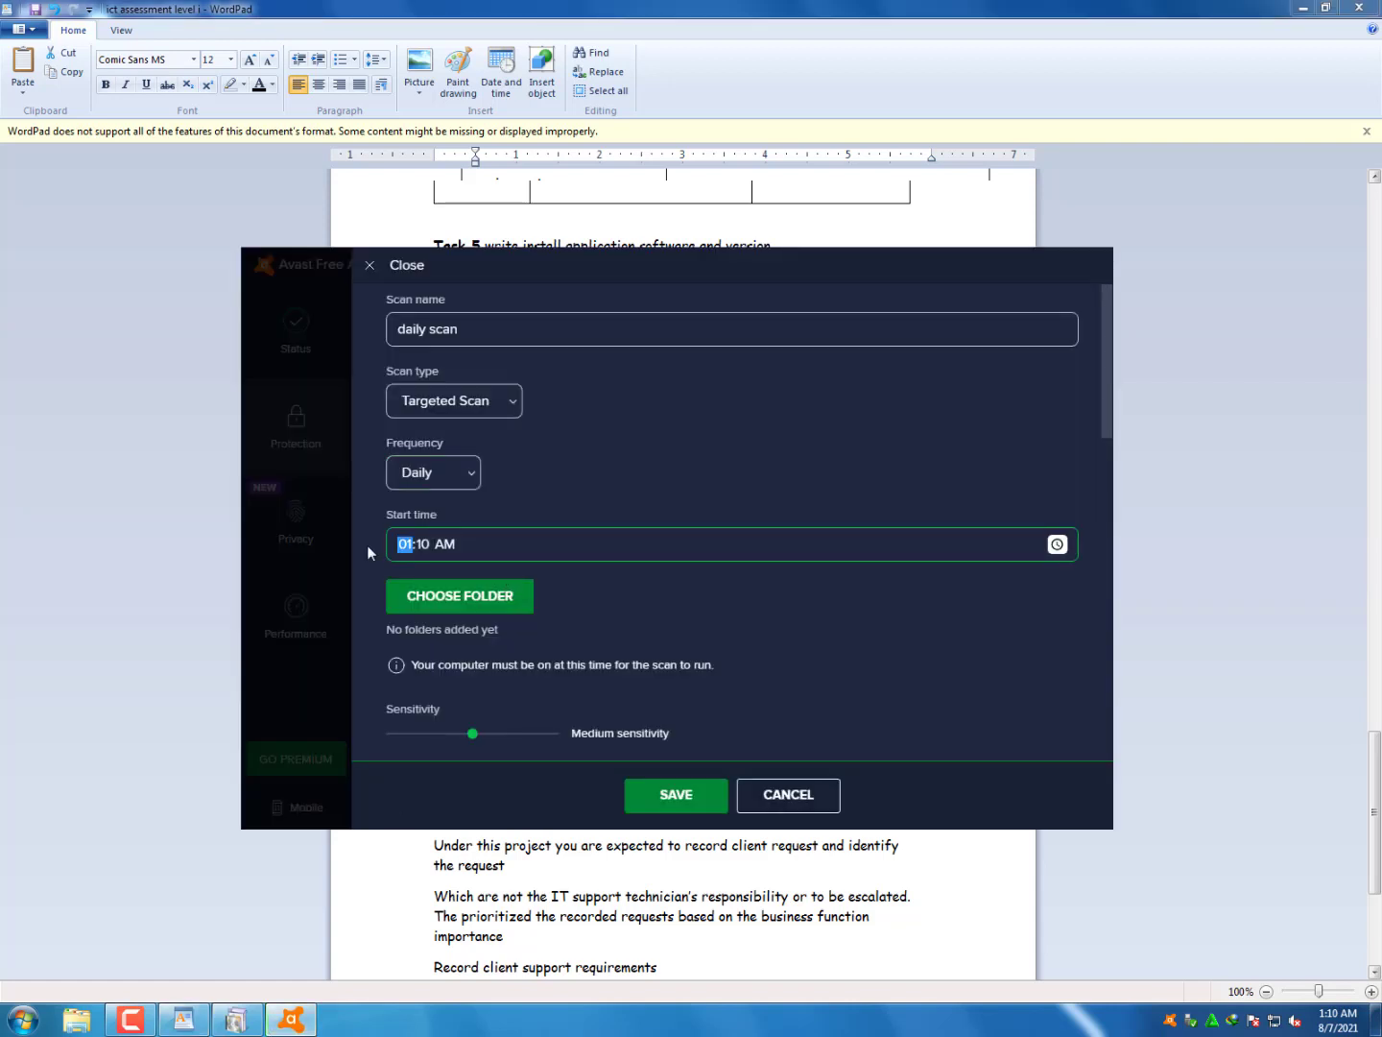
type("11:00")
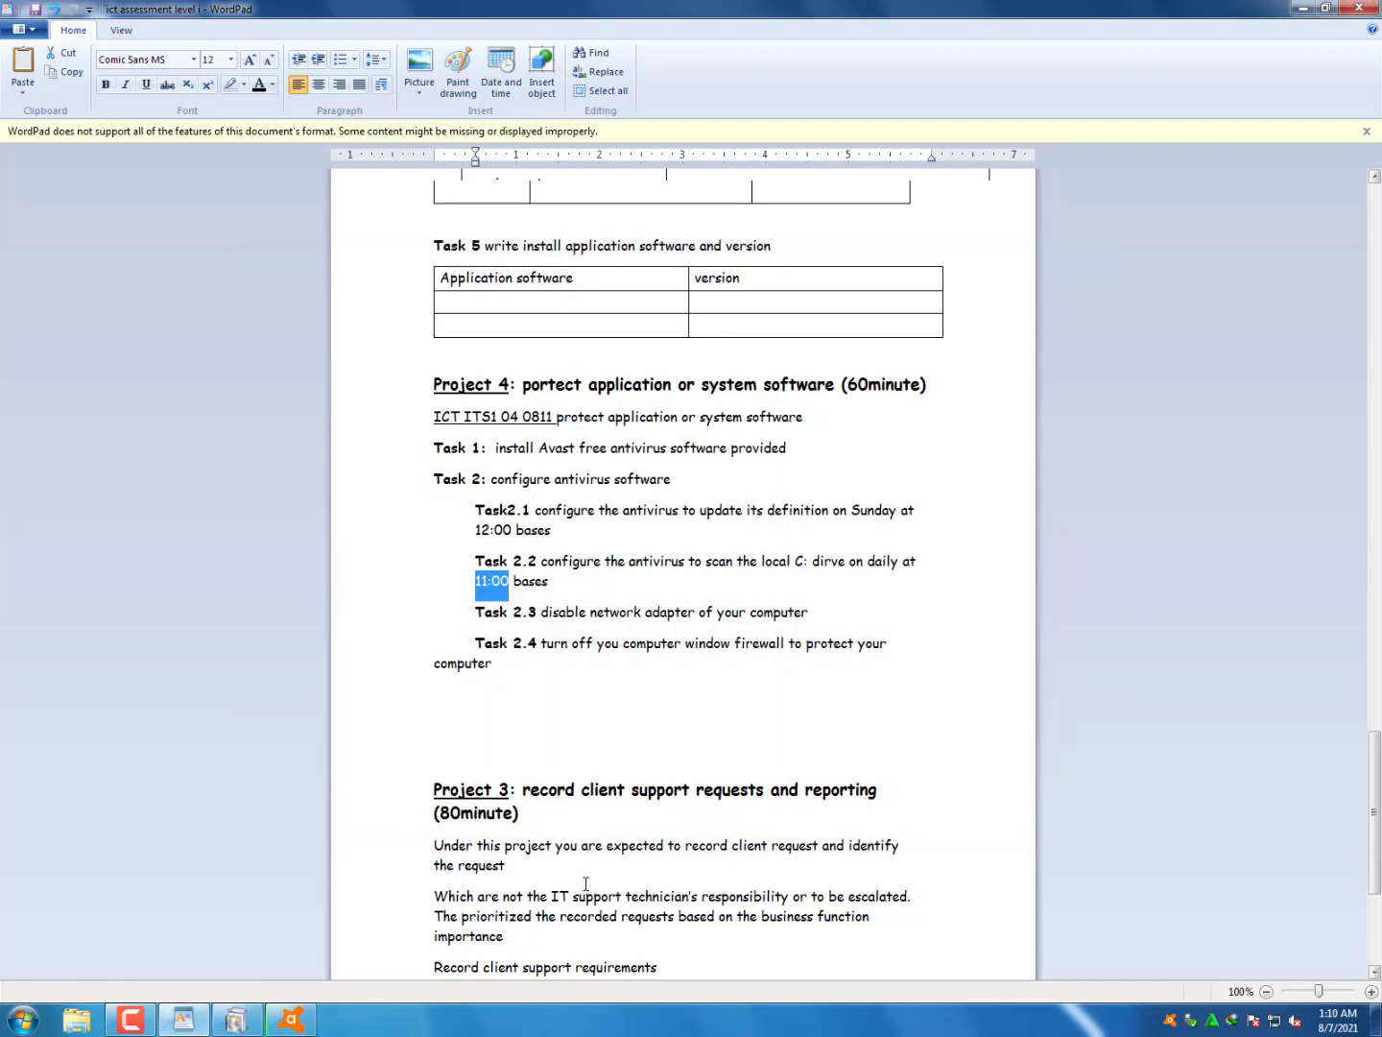
key("alt+Tab")
left_click(291, 1020)
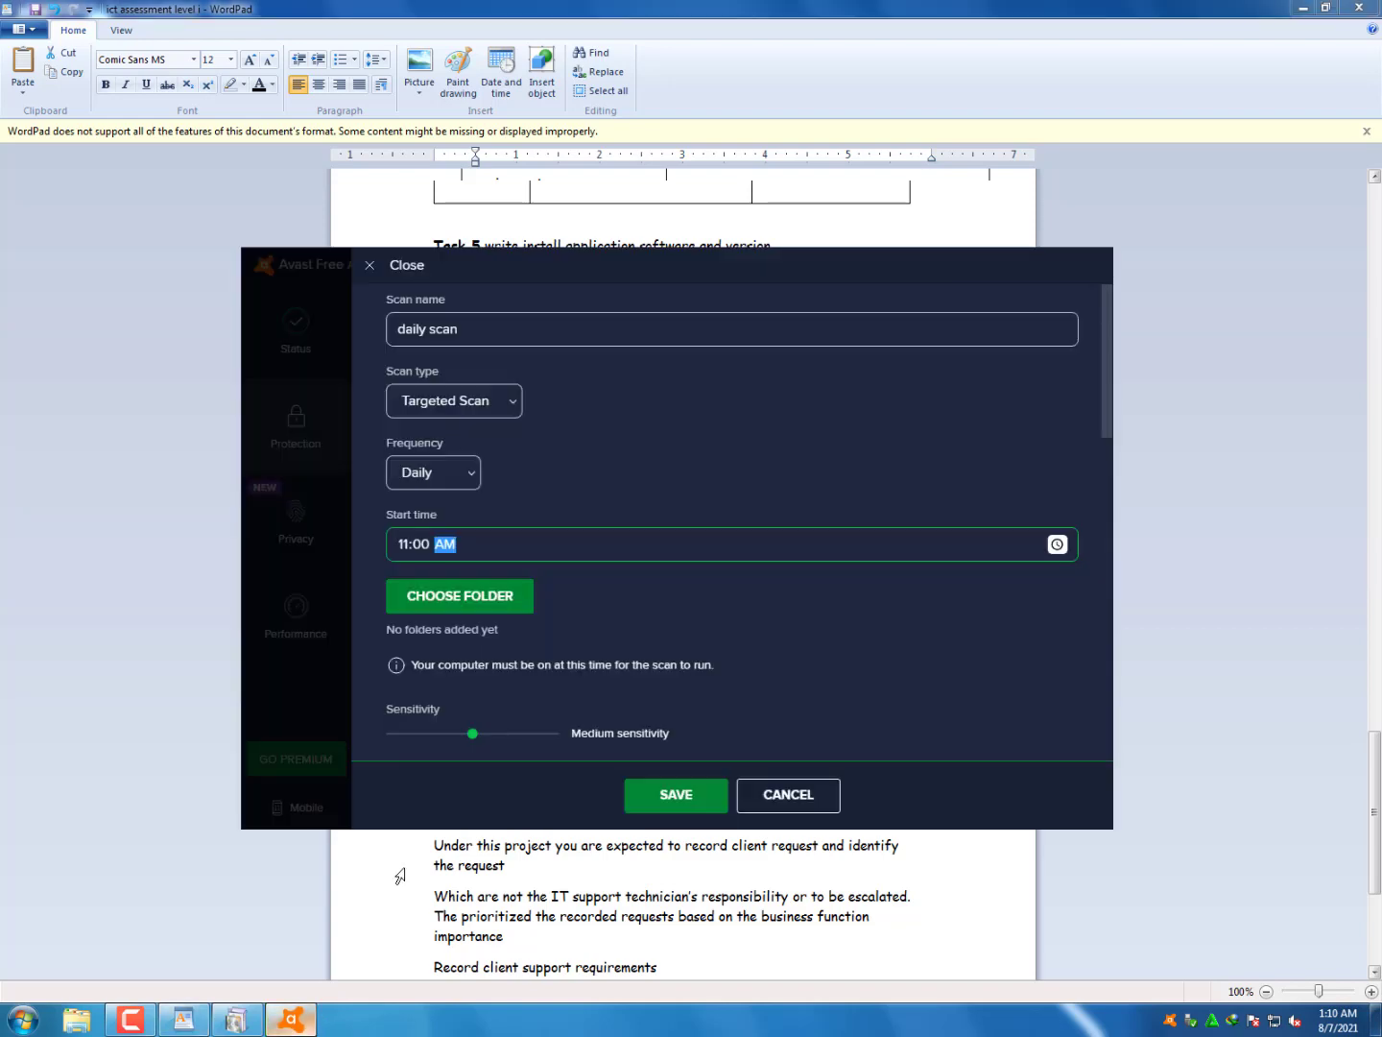
Recheck the drive named in Task 2.2 in WordPad, choose Local Disk (C:) as the Avast scan's target, and save the scan
key("alt+Tab")
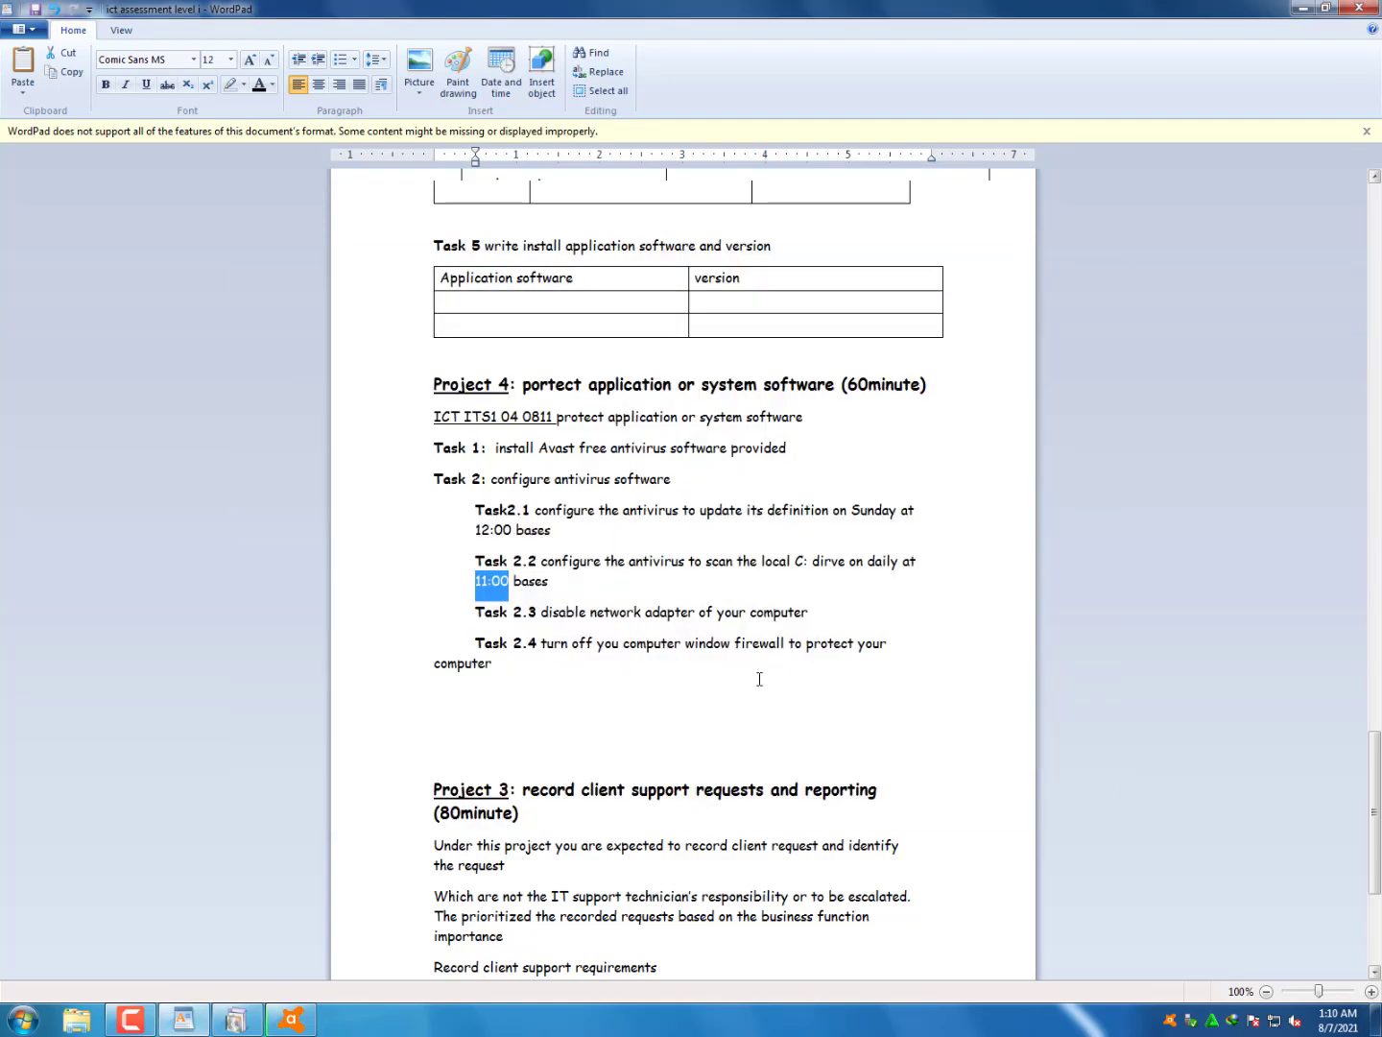
double_click(802, 563)
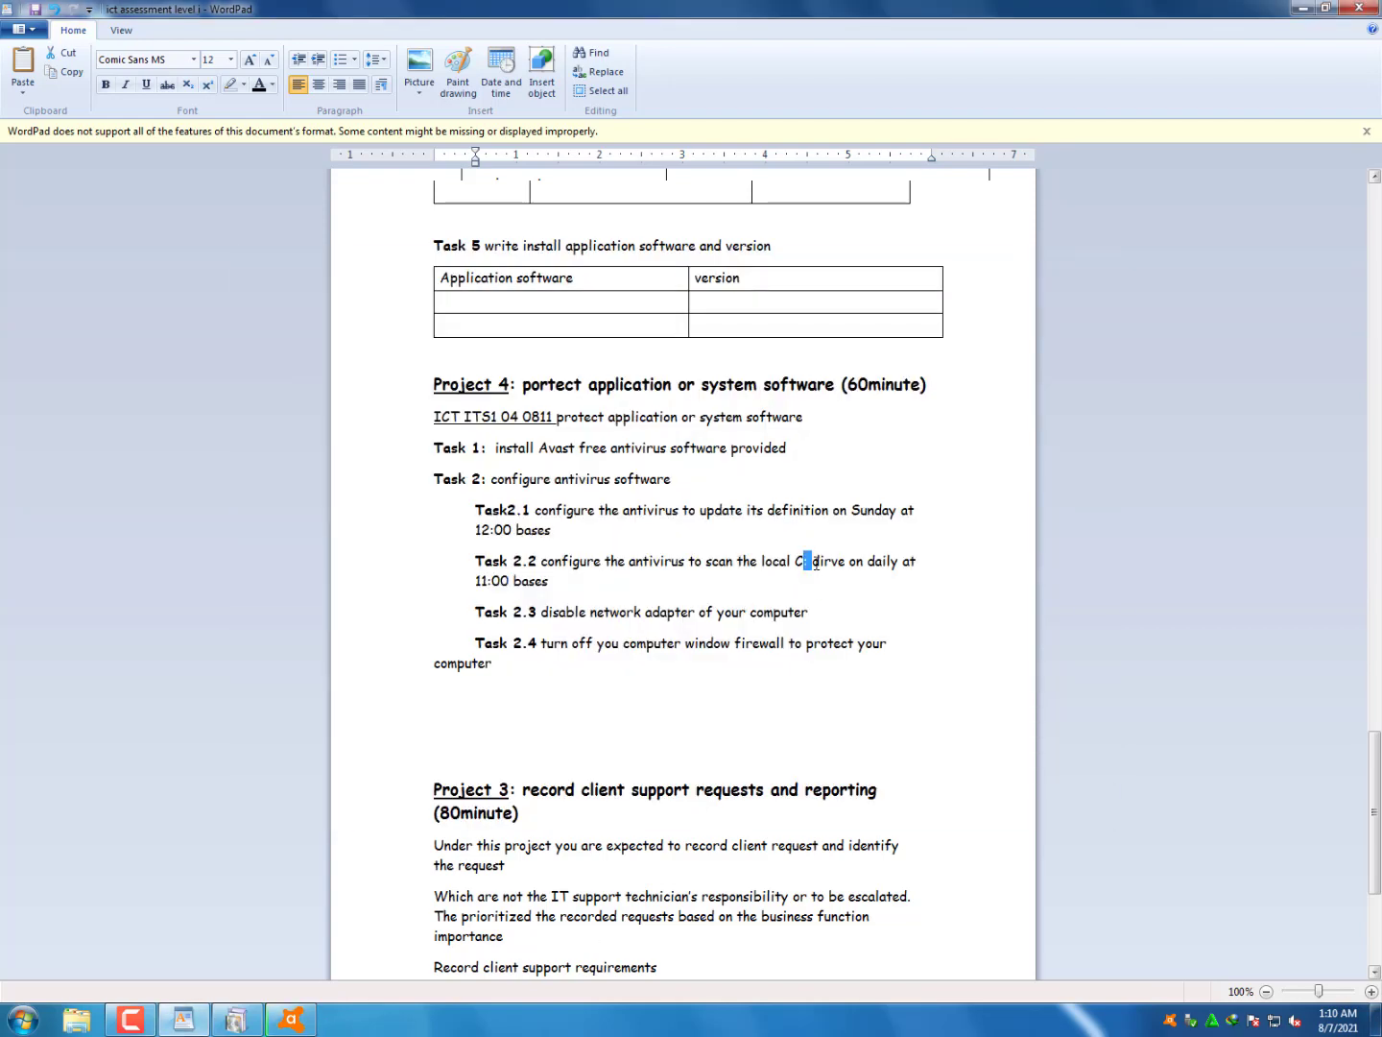
left_click(290, 1019)
left_click(505, 596)
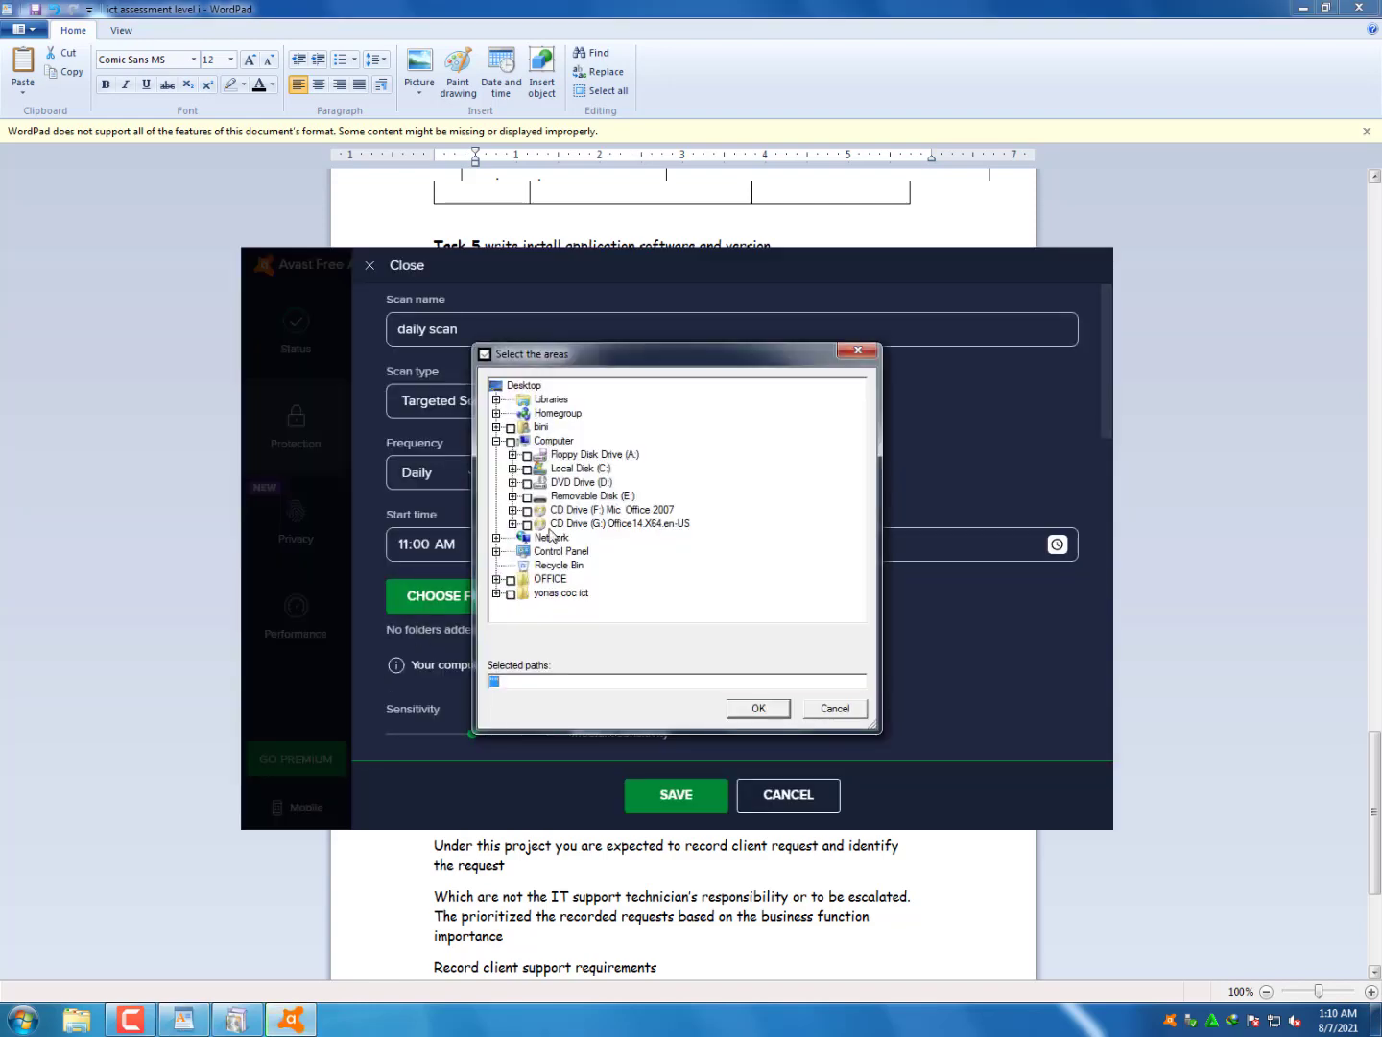
left_click(527, 471)
left_click(756, 708)
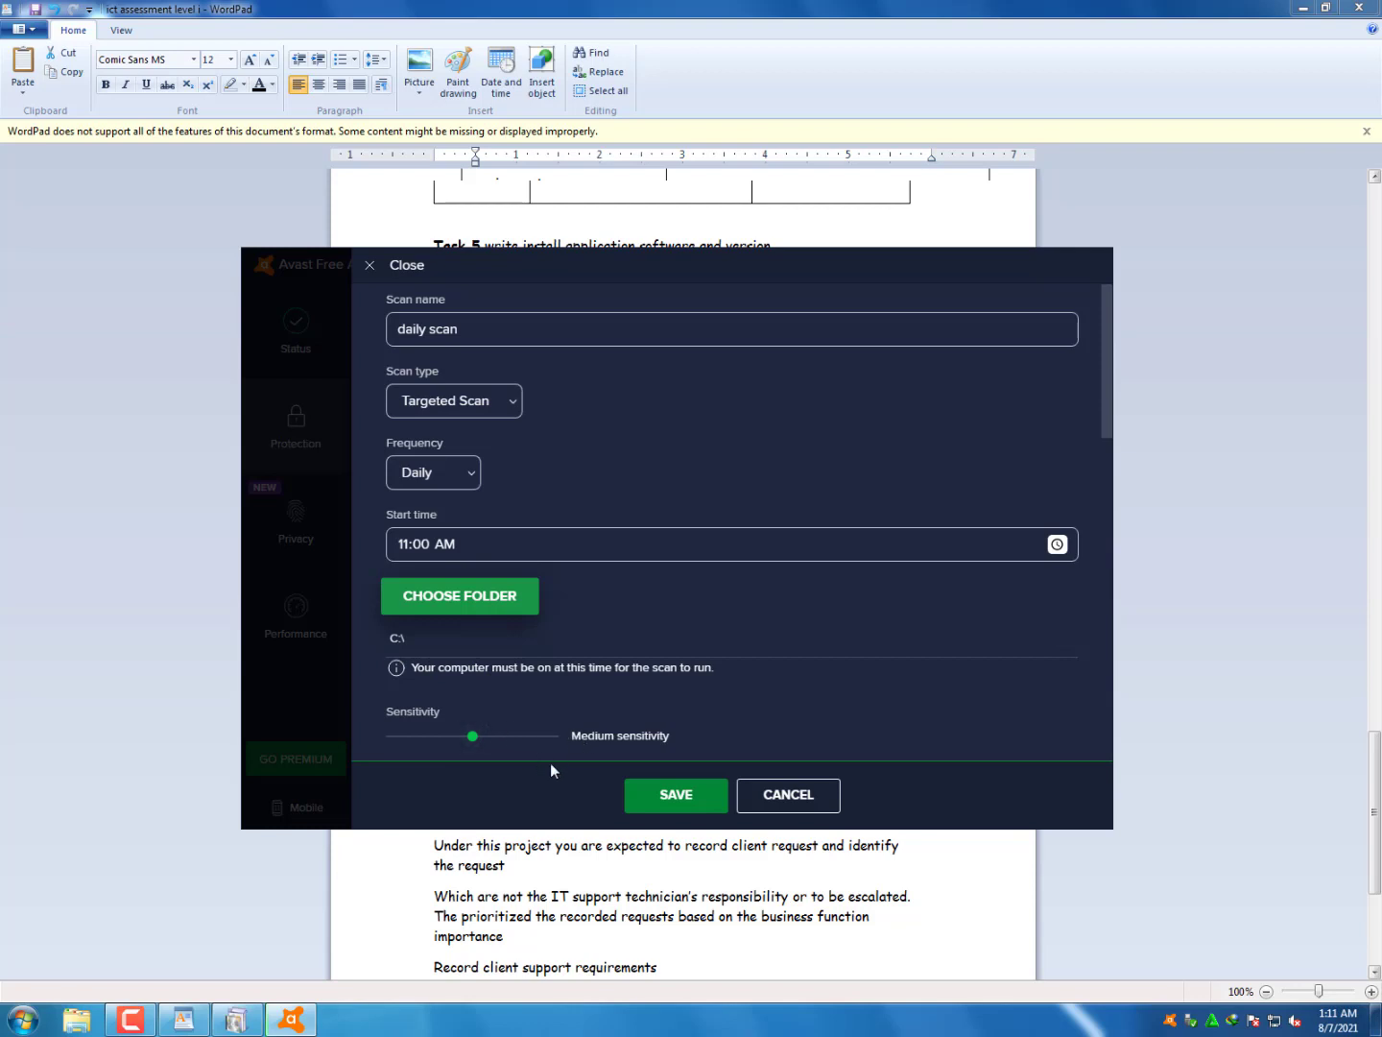
left_click(678, 802)
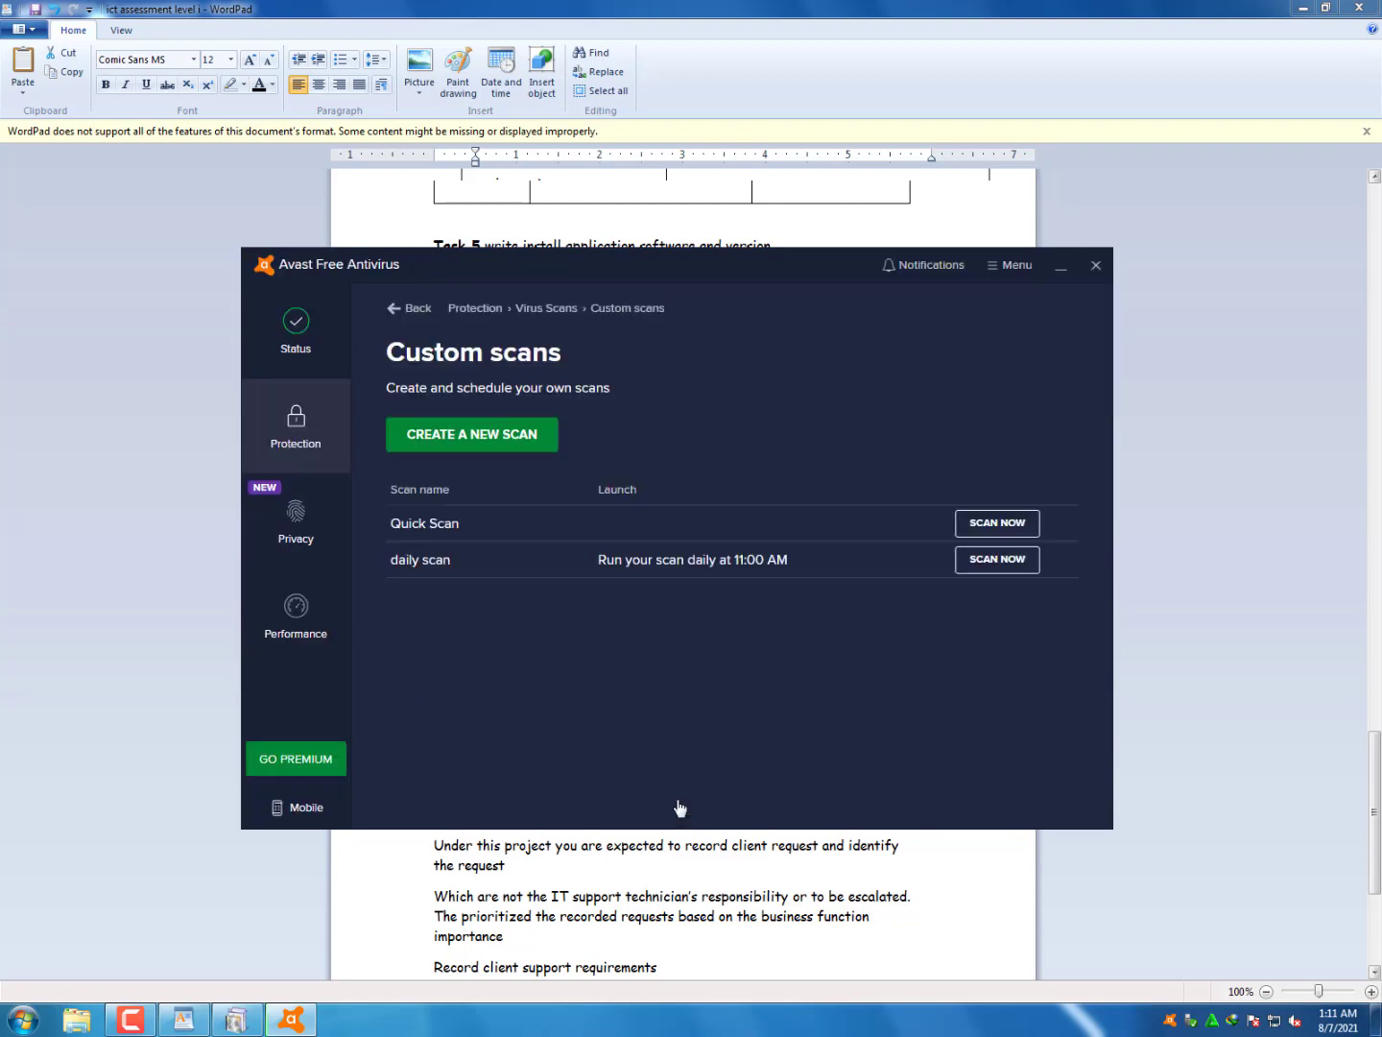
Return to the WordPad document and highlight the whole of Task 2.3 about disabling the network adapter
mouse_move(496, 575)
key("alt+Tab")
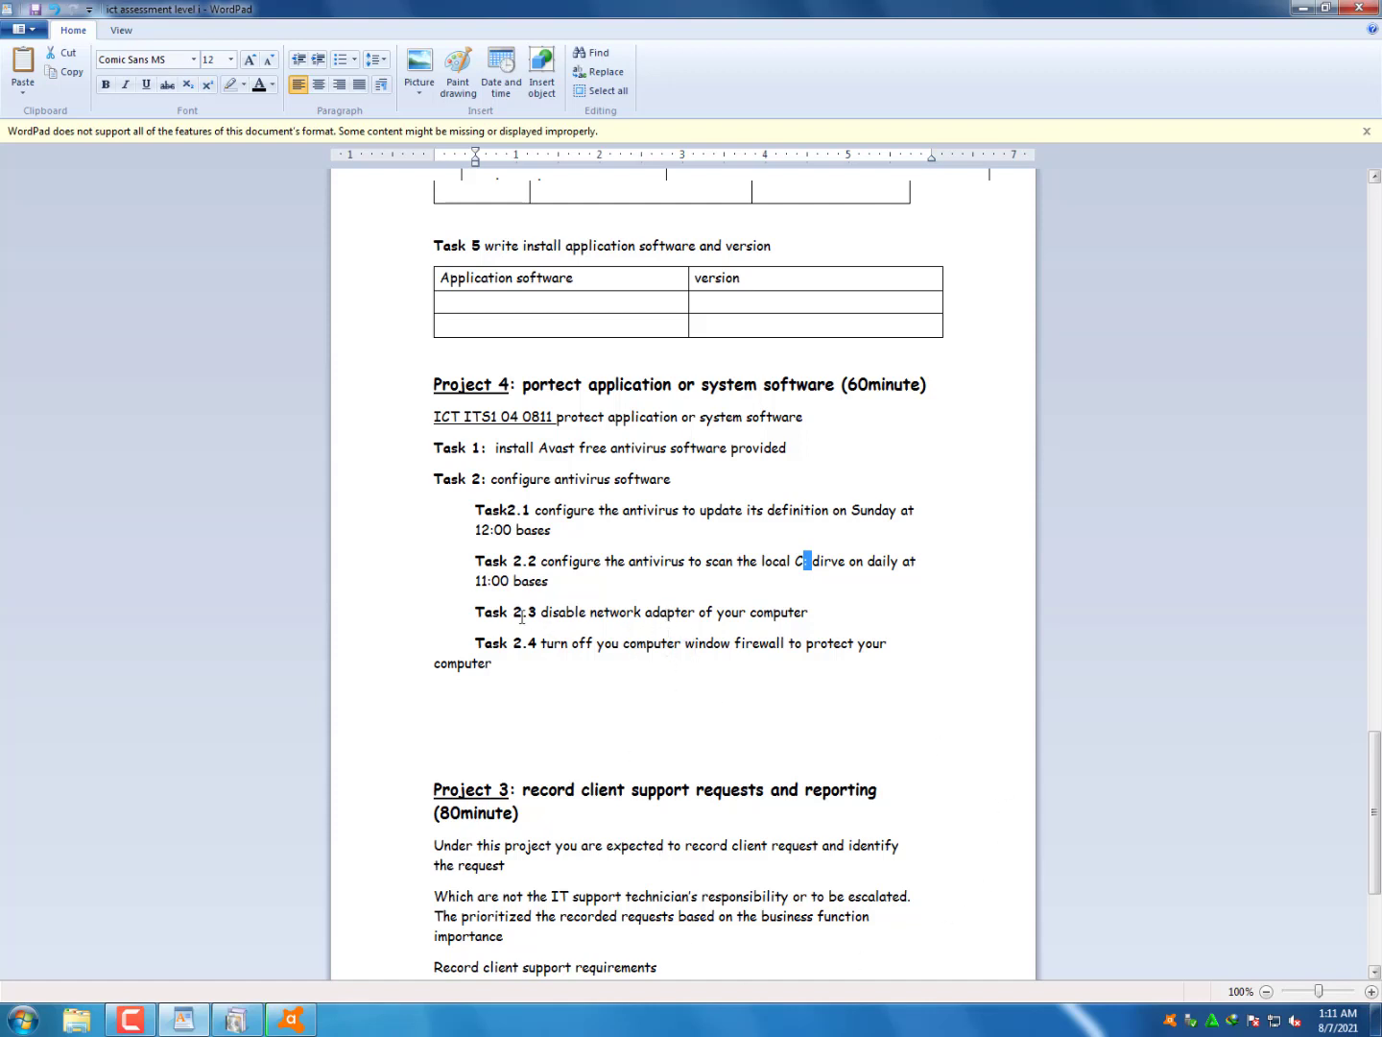
left_click_drag(476, 612, 841, 614)
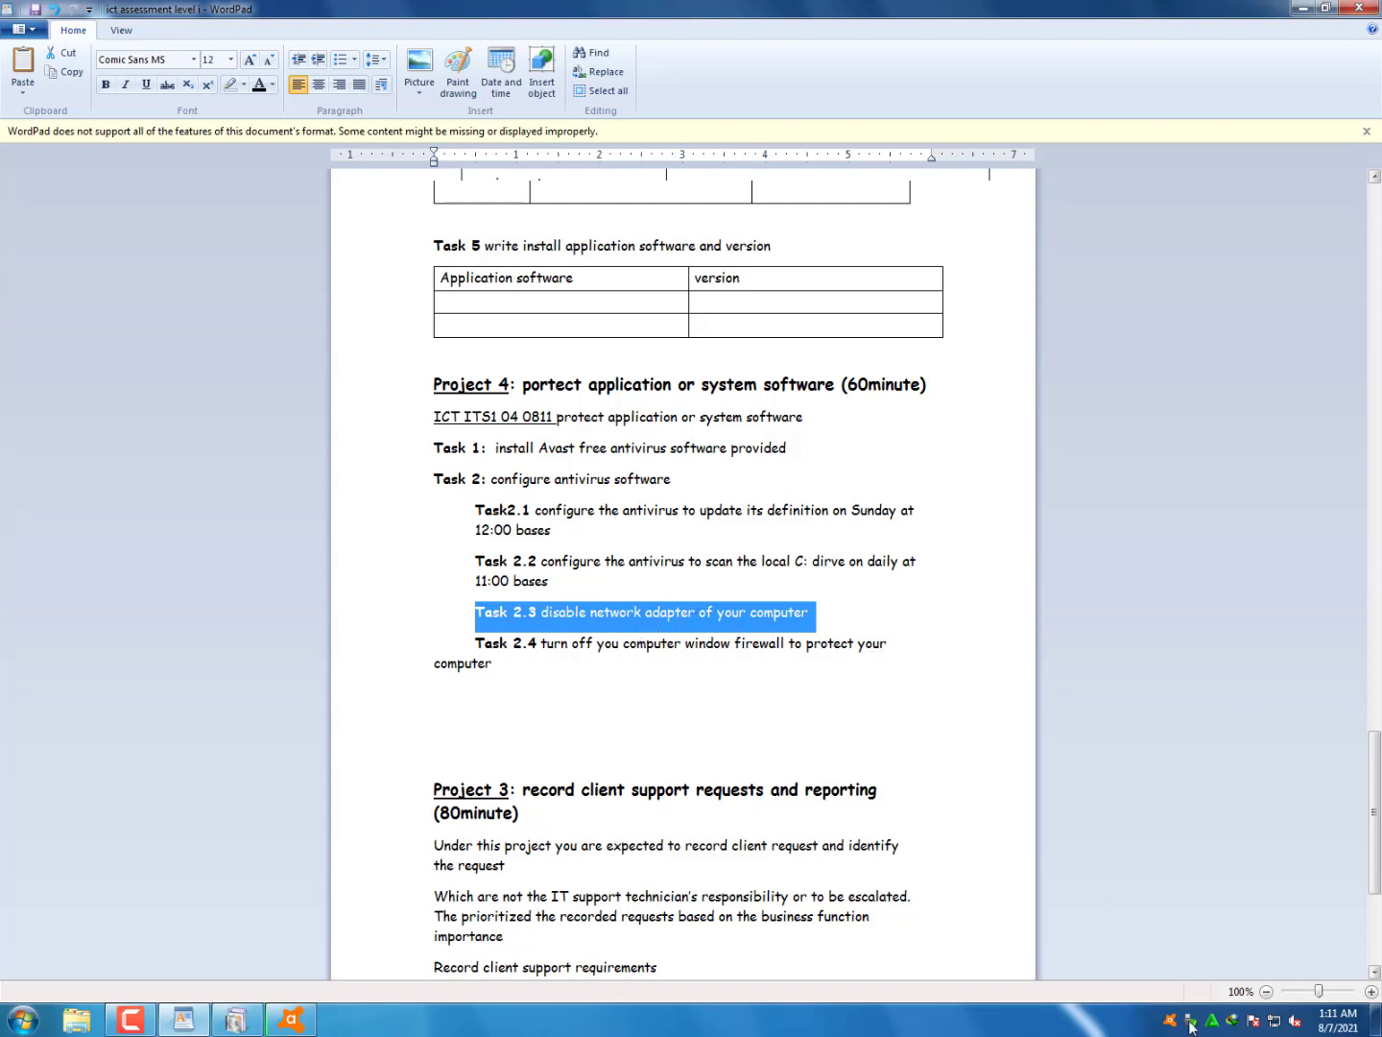
Open the computer's network adapter settings and disable the Local Area Connection adapter
right_click(1276, 1023)
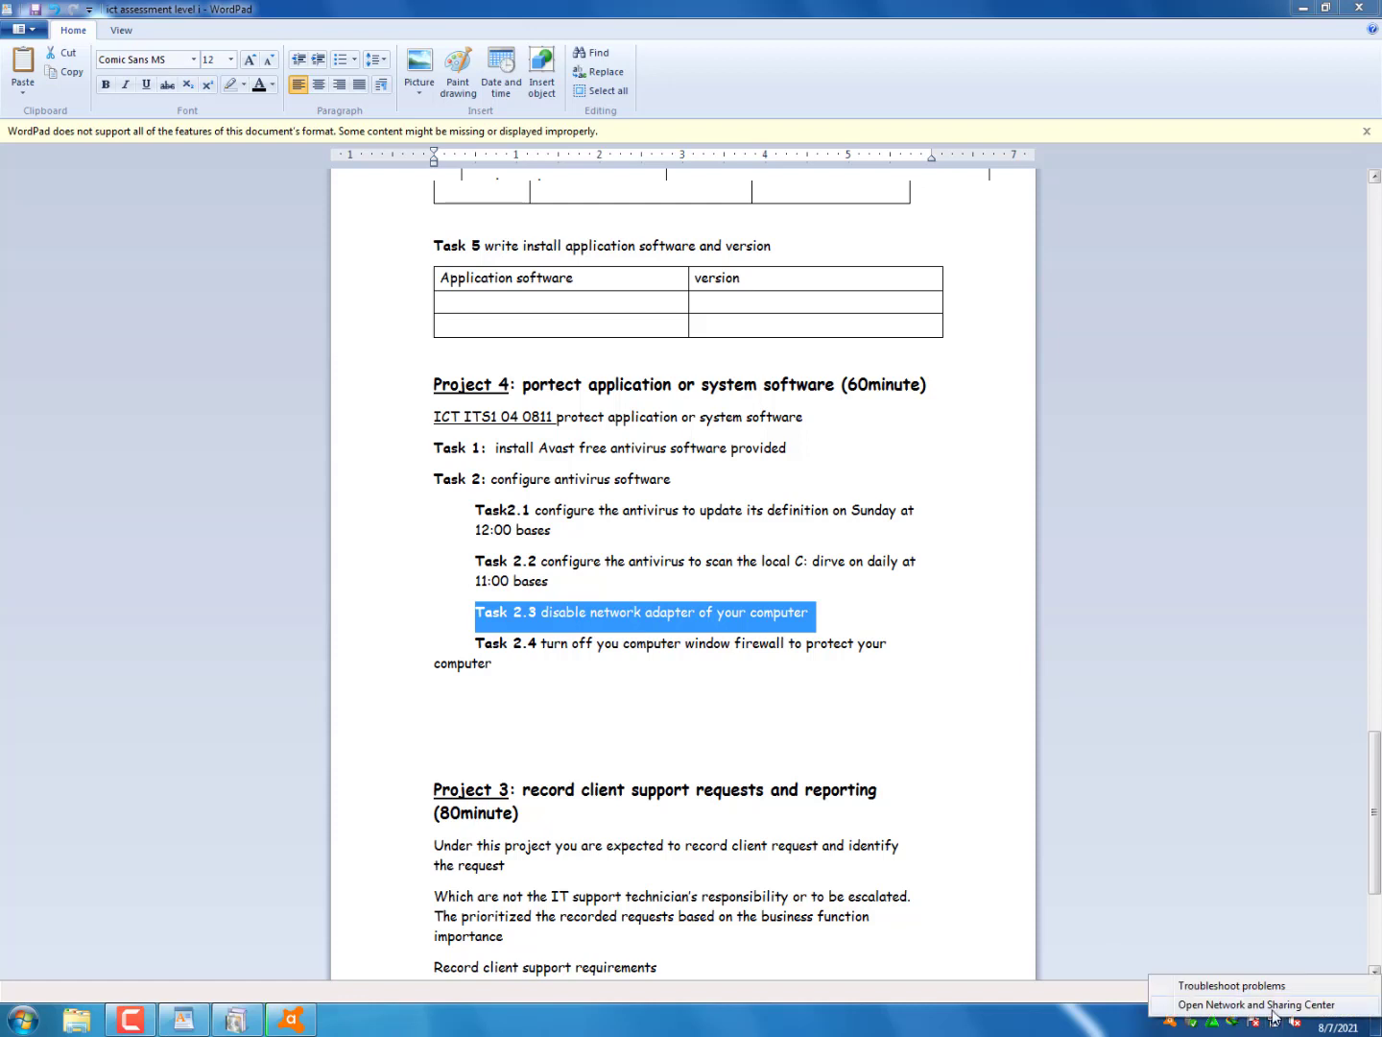
left_click(1272, 1008)
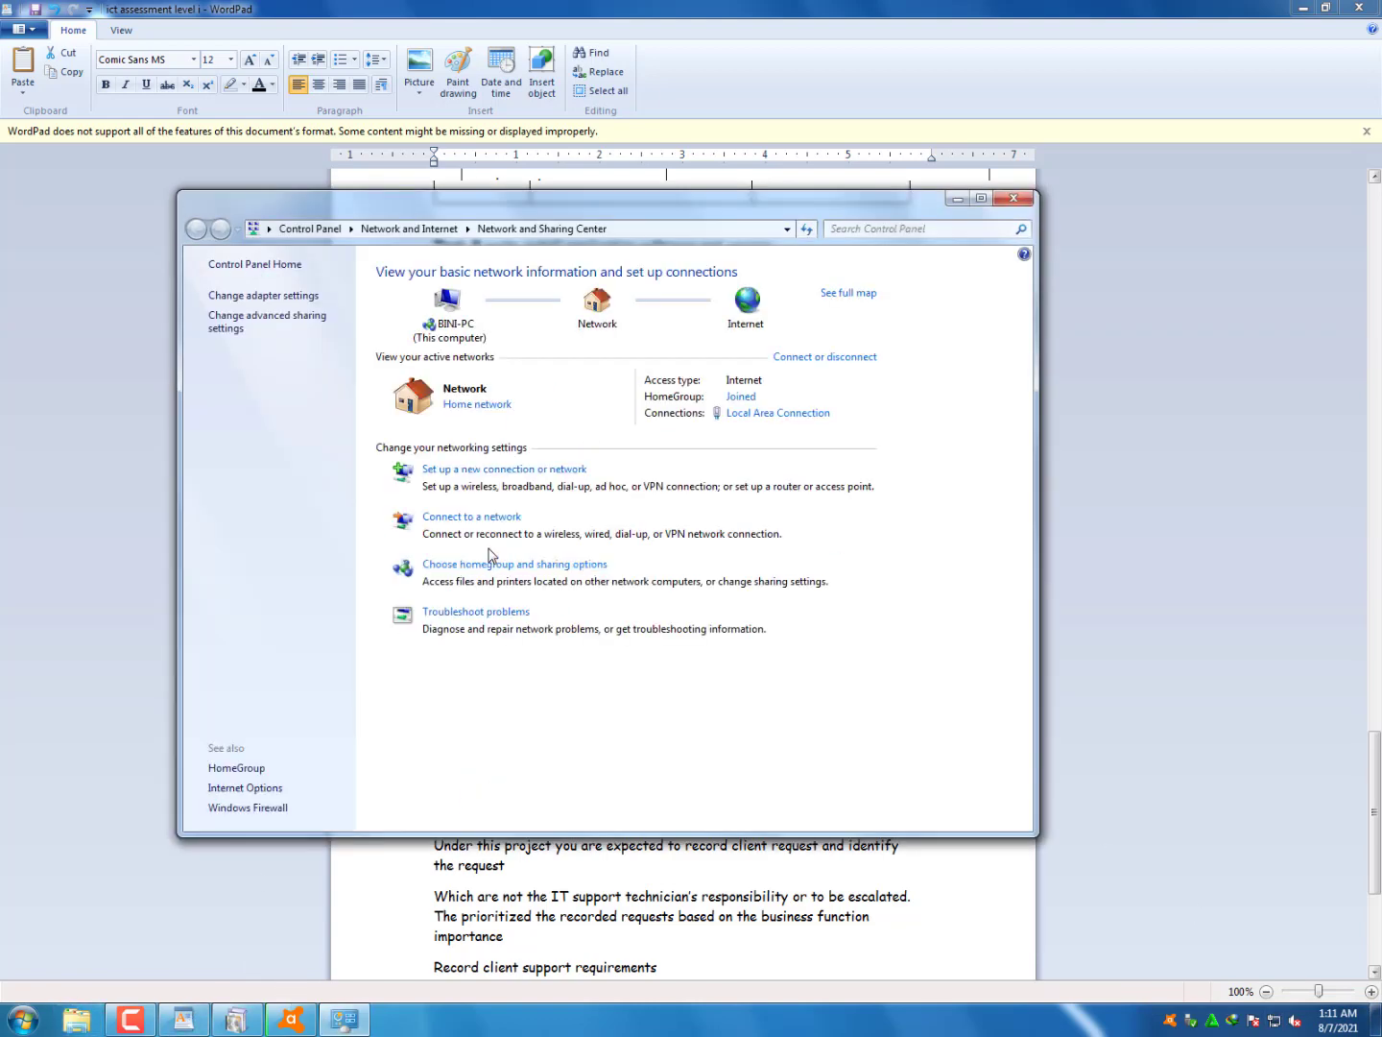
left_click(257, 297)
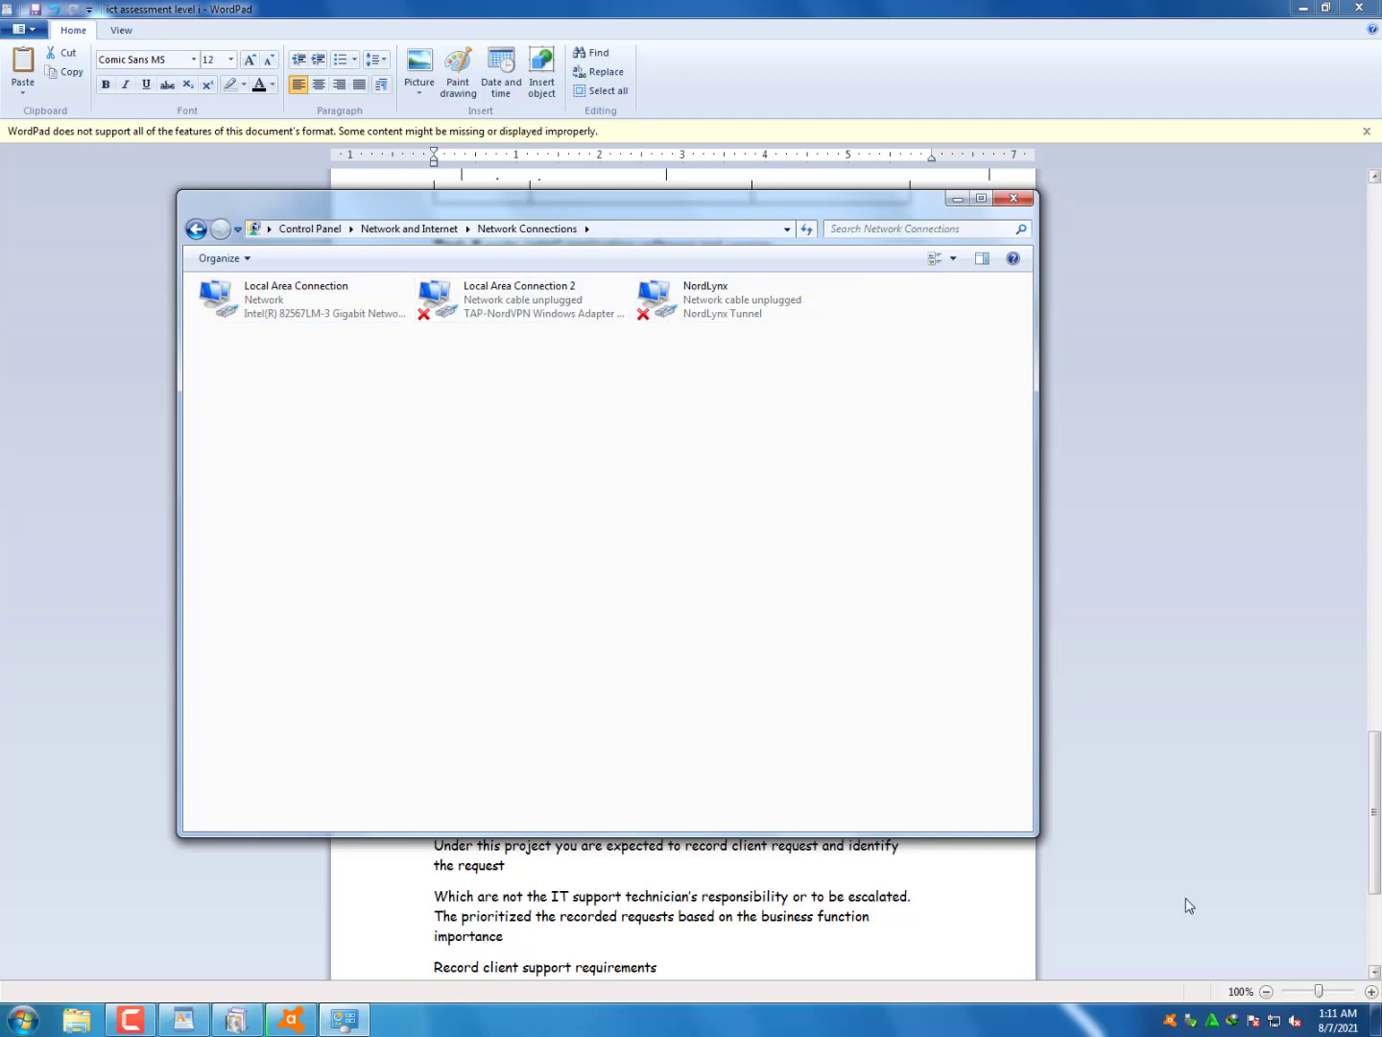
left_click_drag(615, 372, 287, 315)
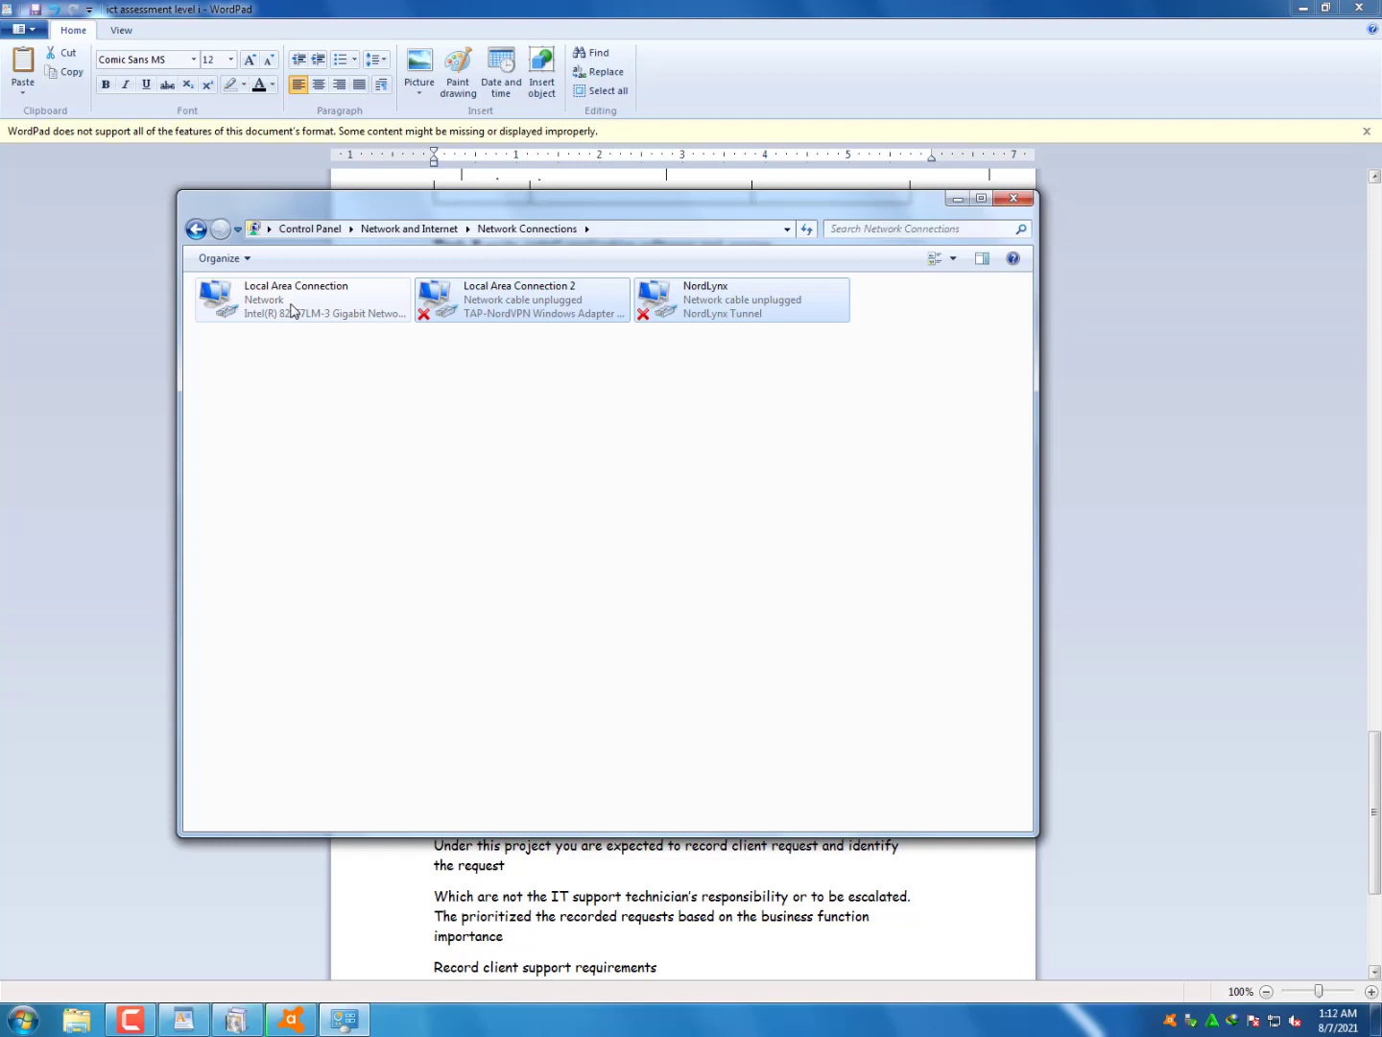
left_click(292, 309)
right_click(293, 309)
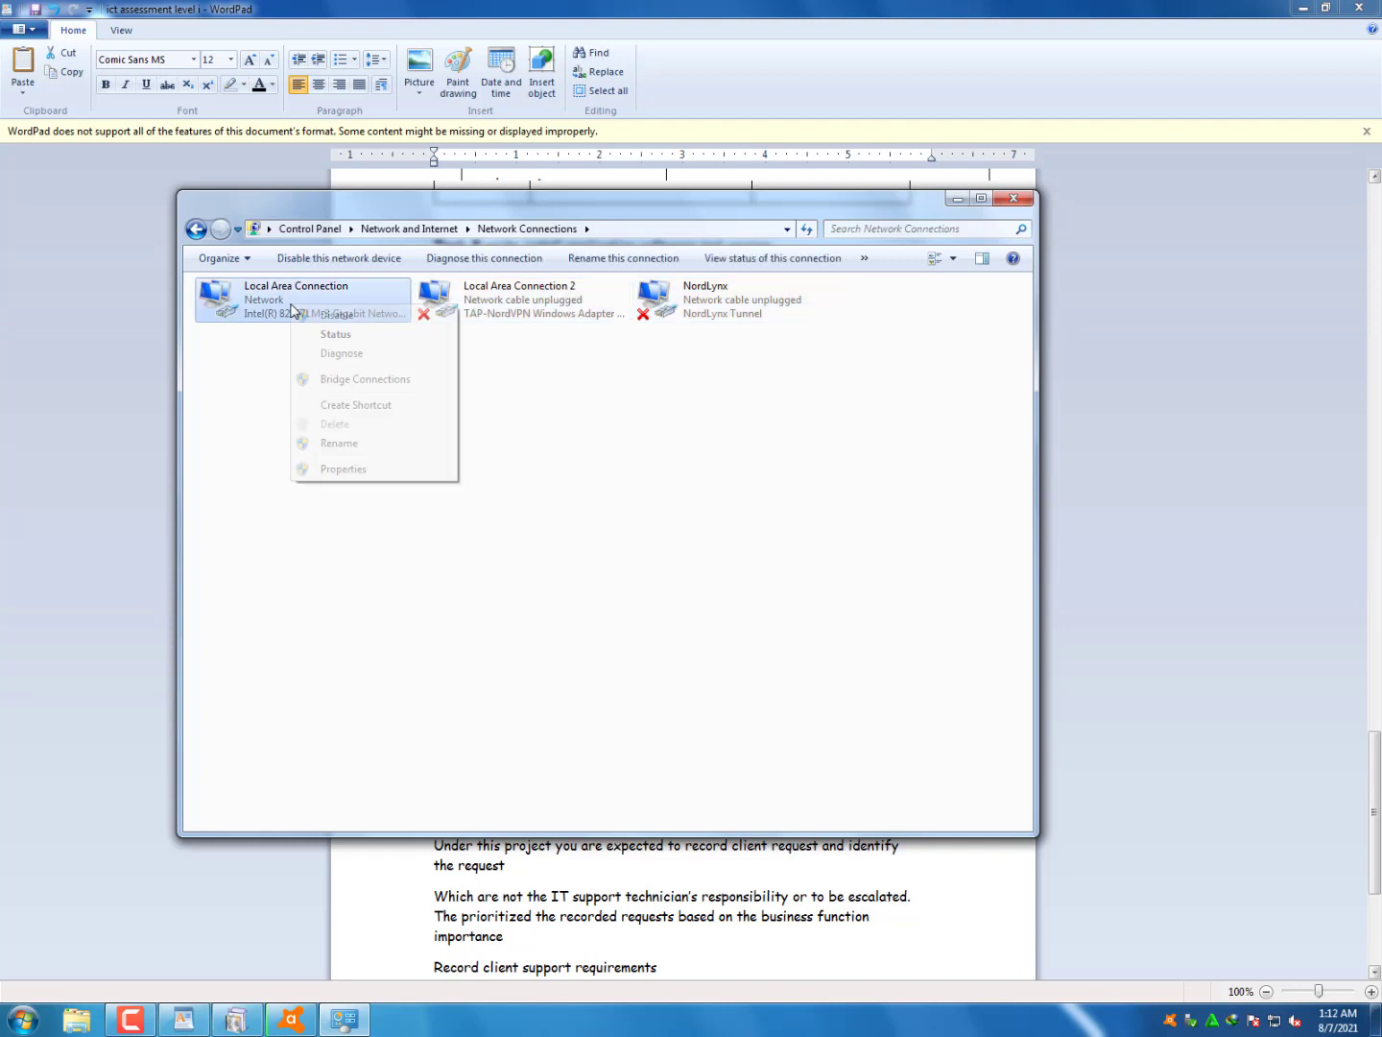
left_click(257, 401)
right_click(283, 297)
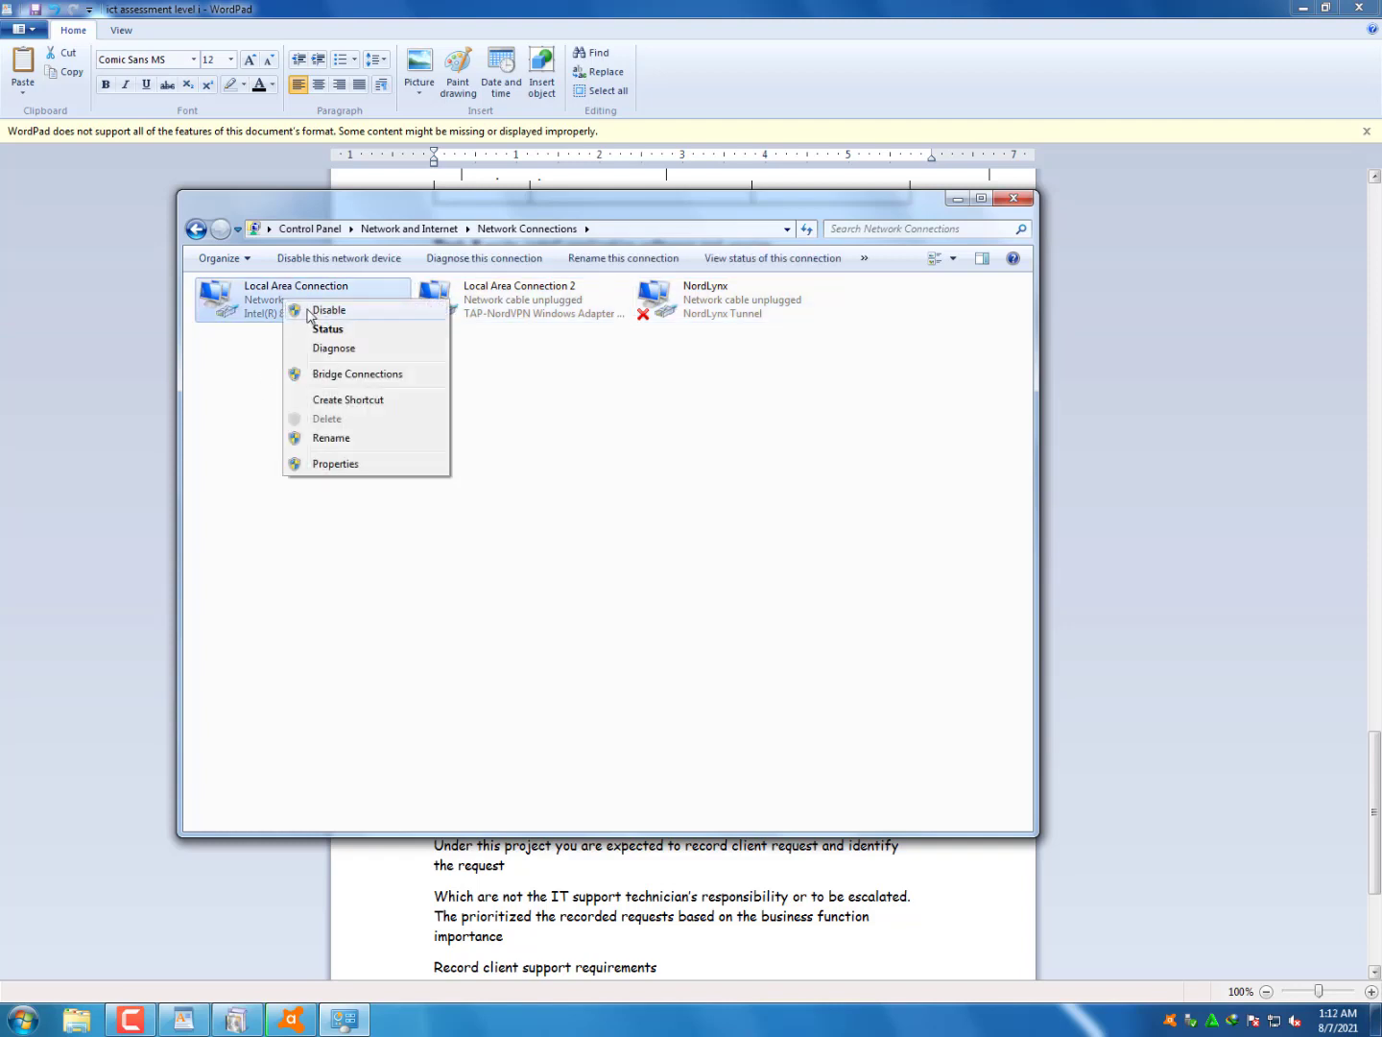
left_click(306, 314)
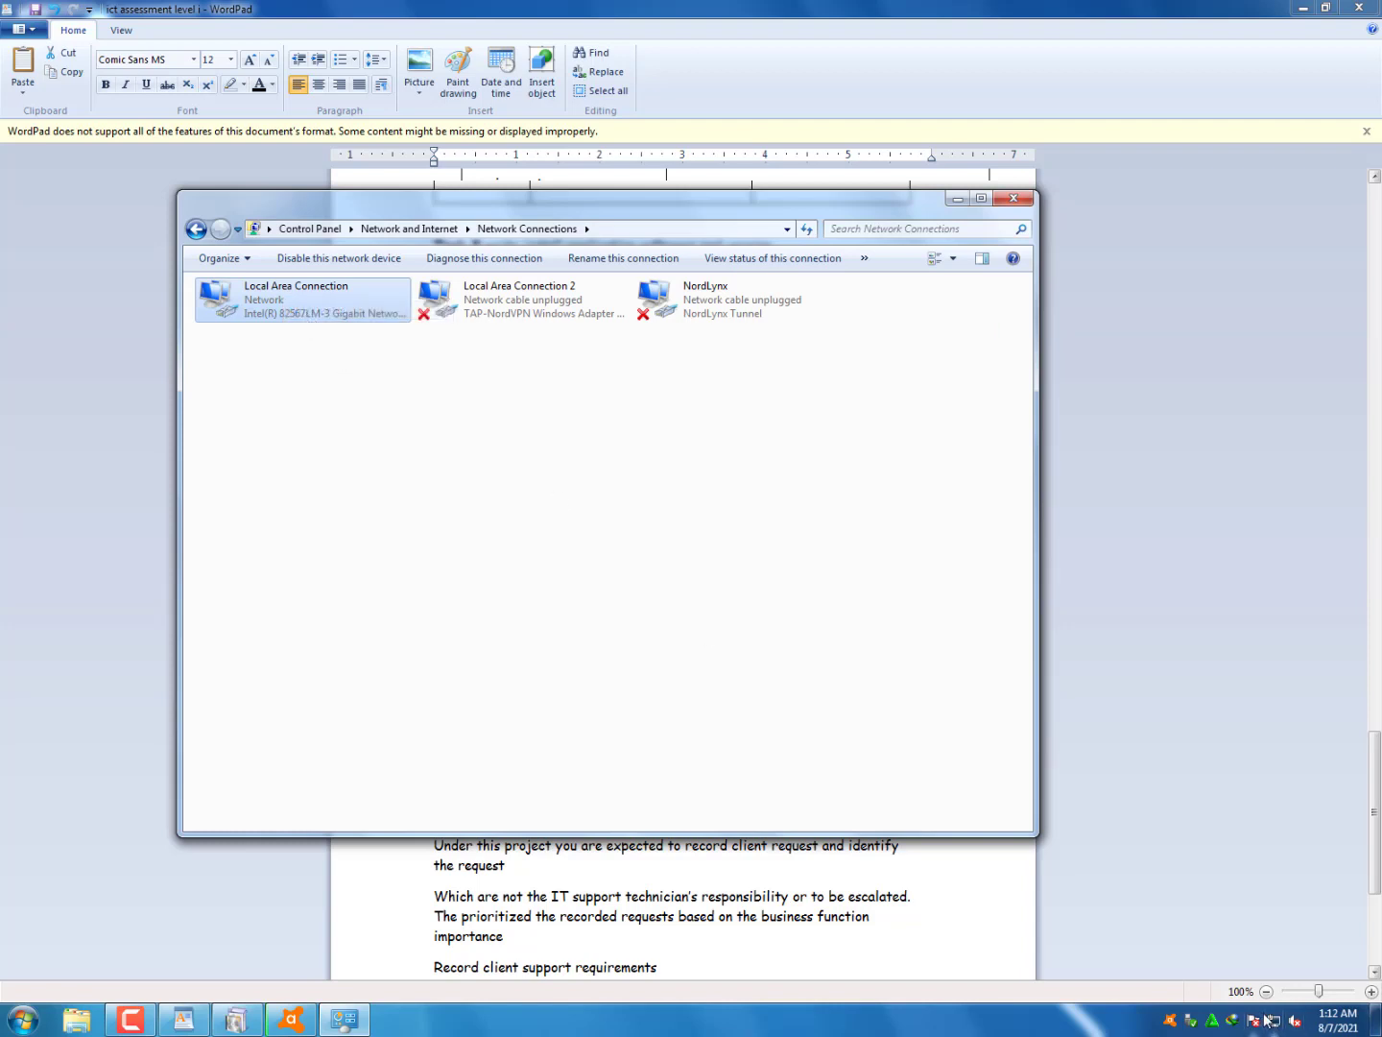
mouse_move(1273, 1027)
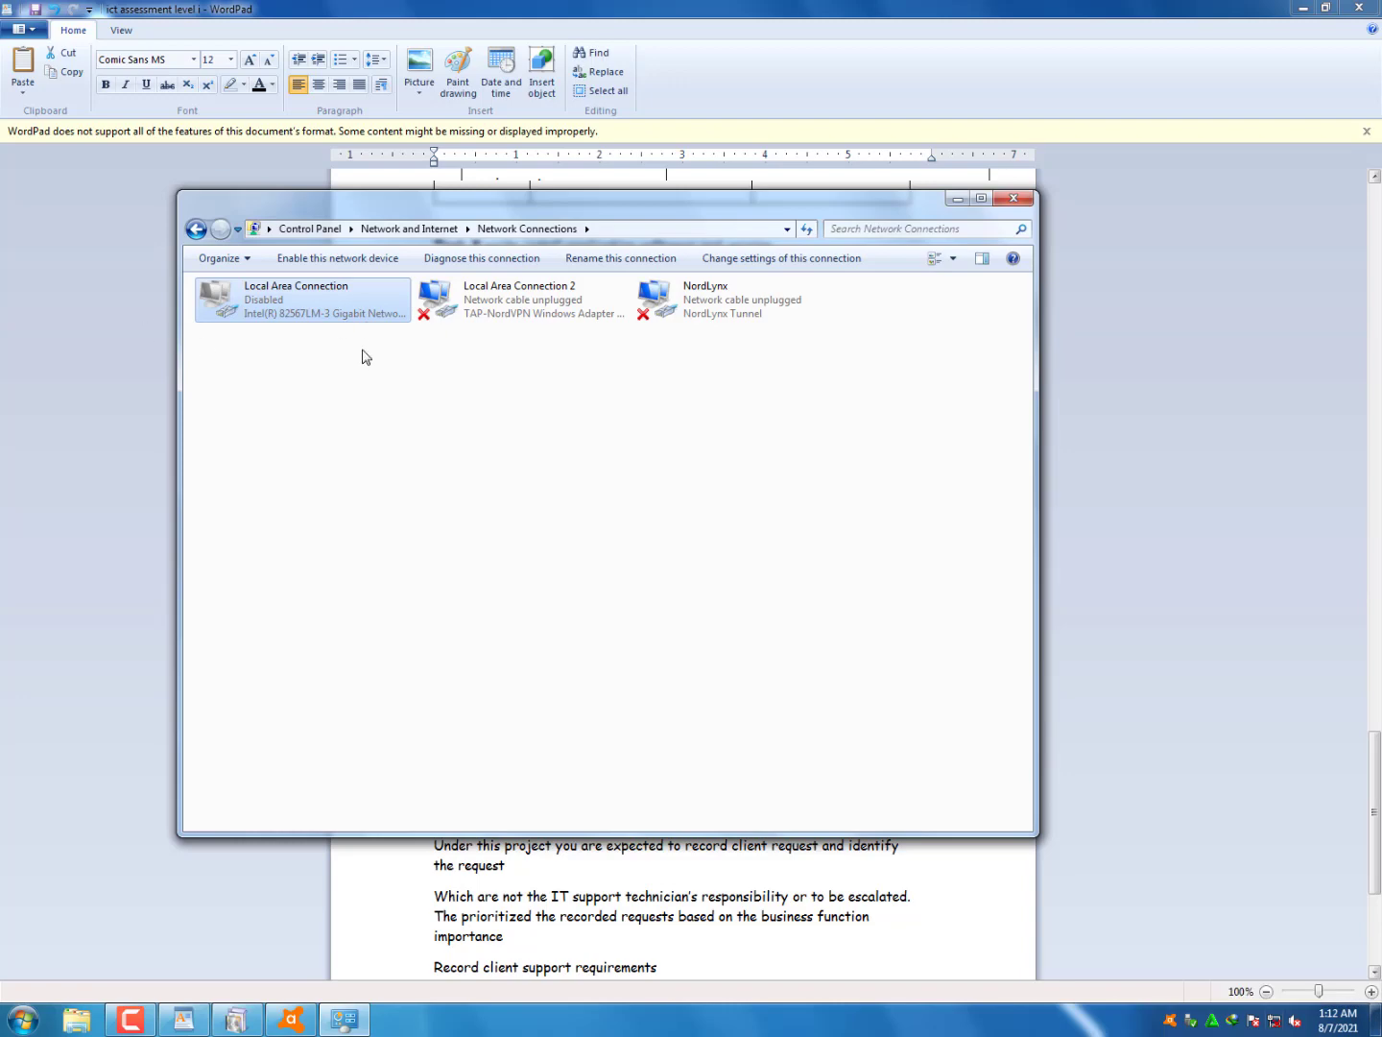
Re-enable the Local Area Connection adapter and return to the WordPad document
right_click(246, 305)
left_click(292, 314)
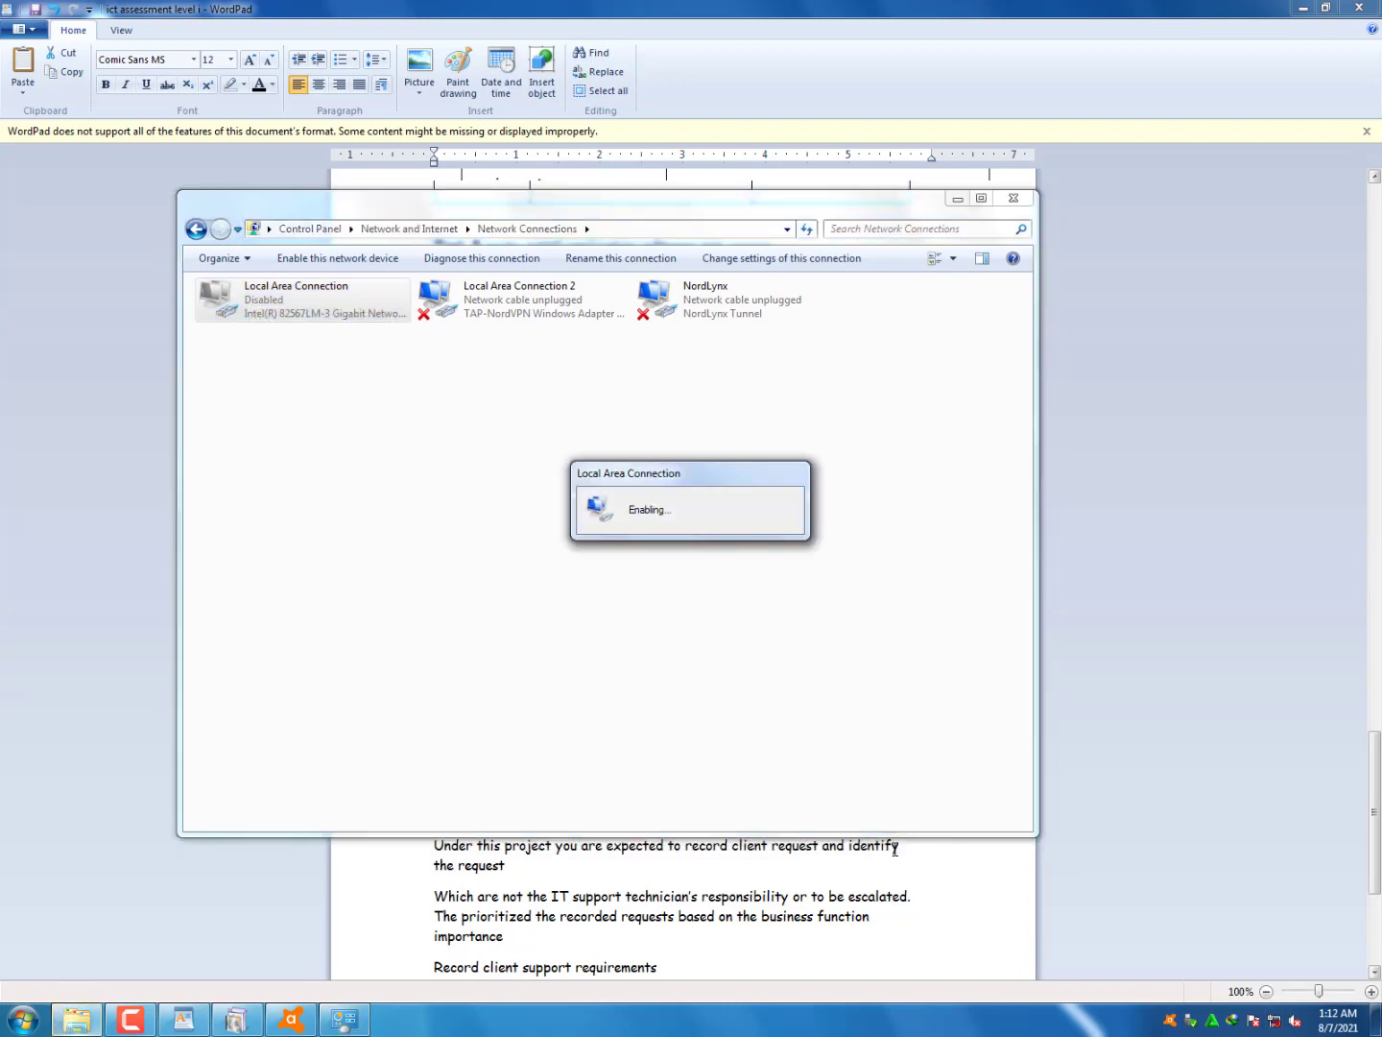
left_click(706, 898)
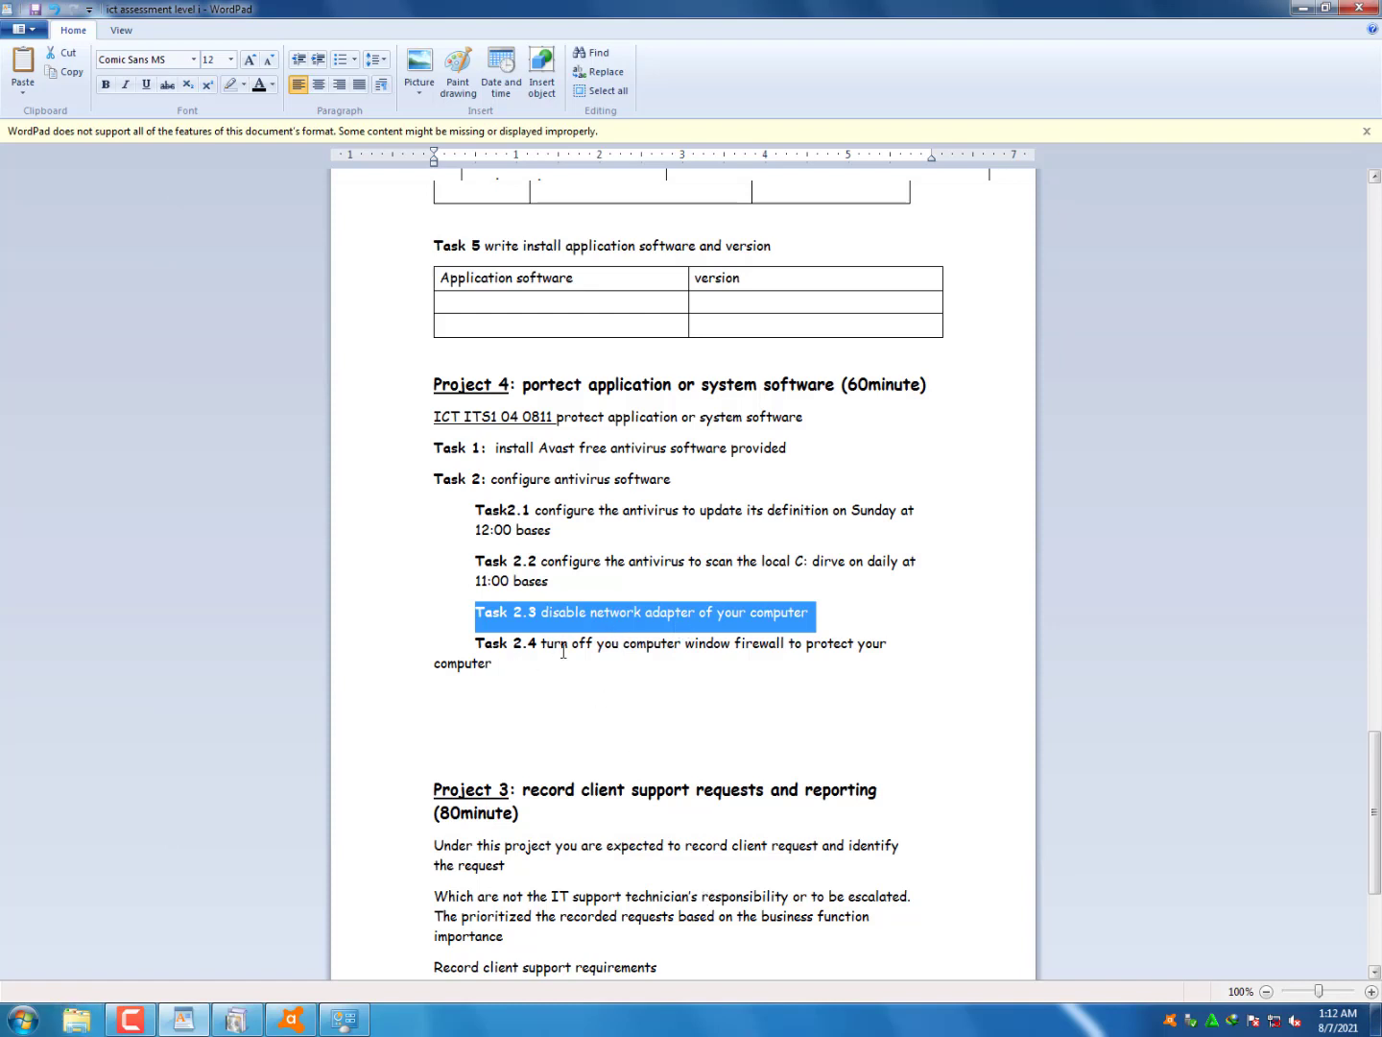
Highlight the whole of Task 2.4 about turning off the computer's Windows firewall, then clear the selection
left_click_drag(469, 642, 501, 664)
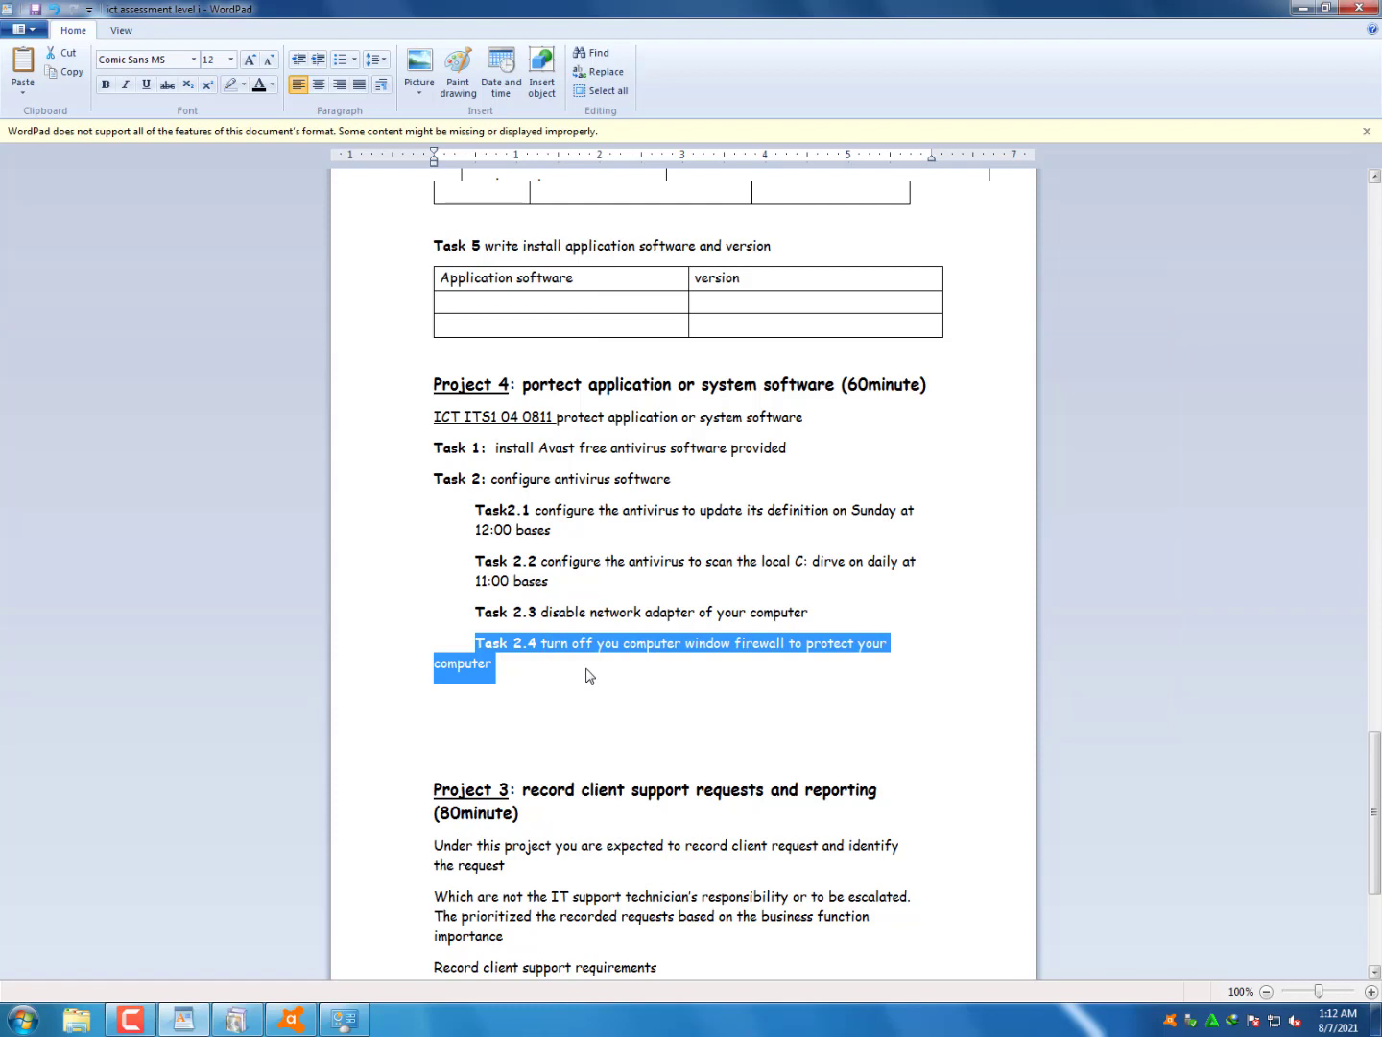
left_click(522, 661)
left_click_drag(479, 642, 527, 661)
left_click(586, 682)
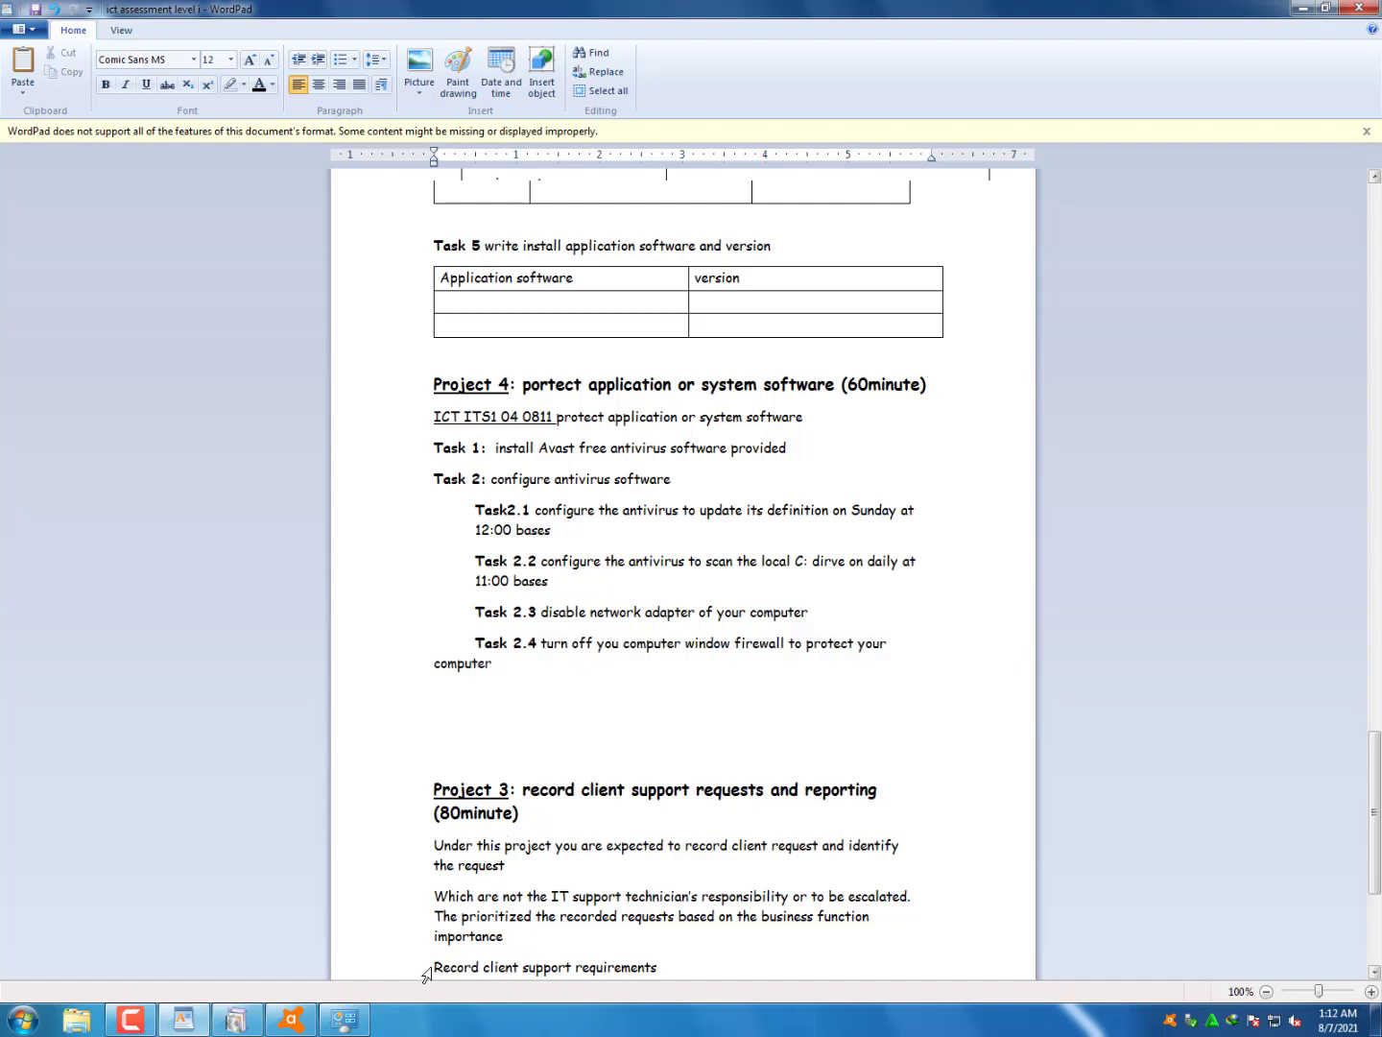
Open Control Panel, and highlight "window firewall" and "turn off" in Task 2.4 of the WordPad document
left_click(22, 1018)
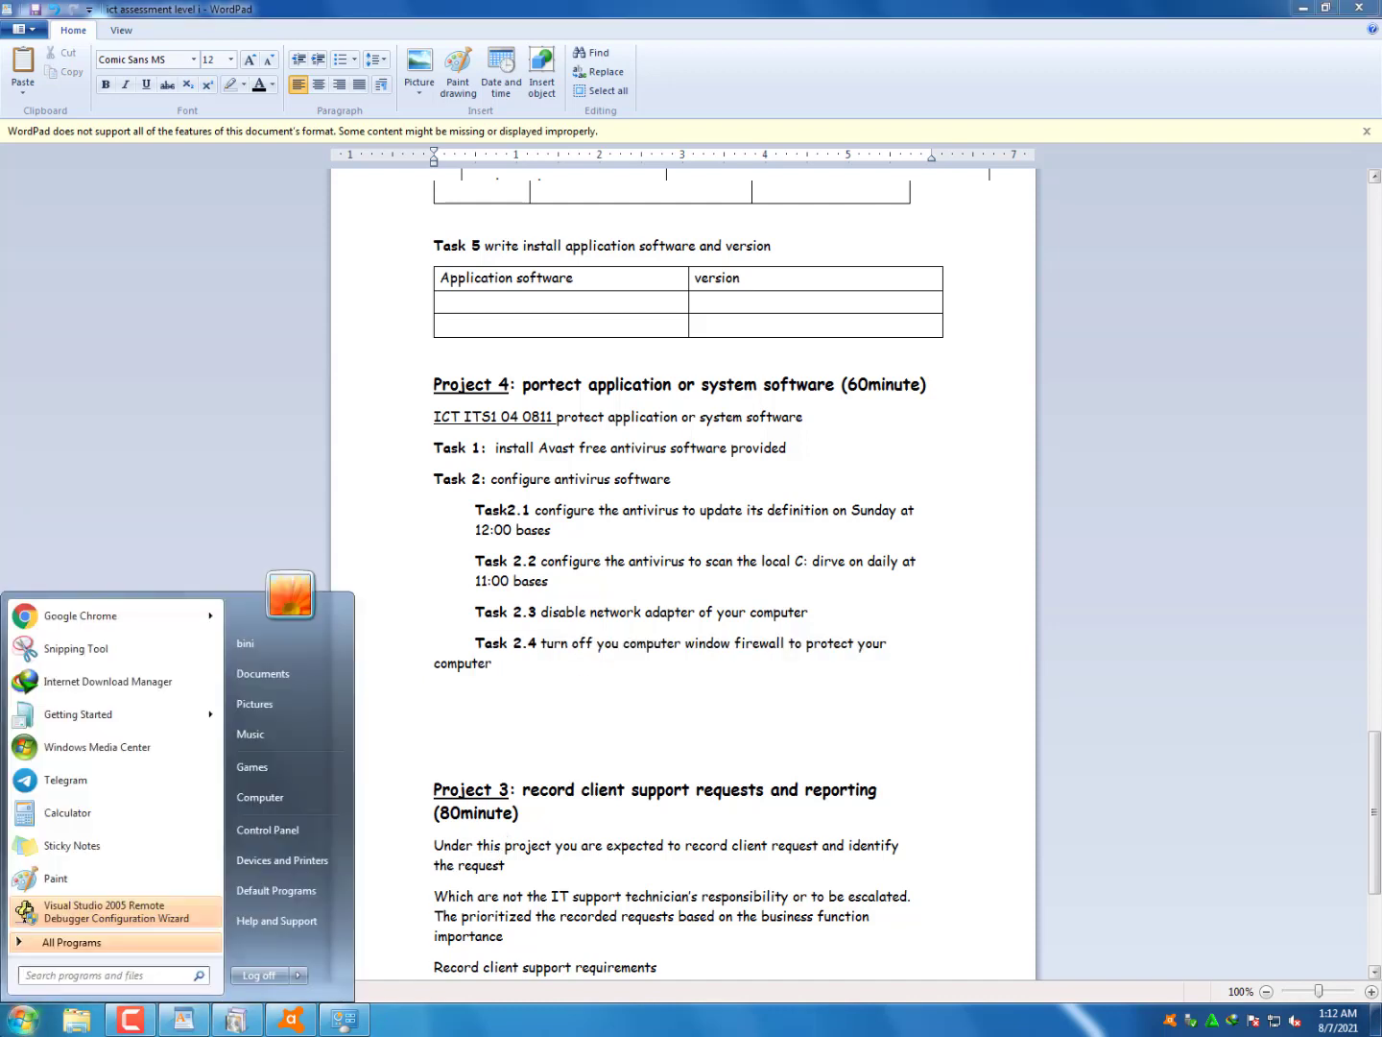
left_click(306, 827)
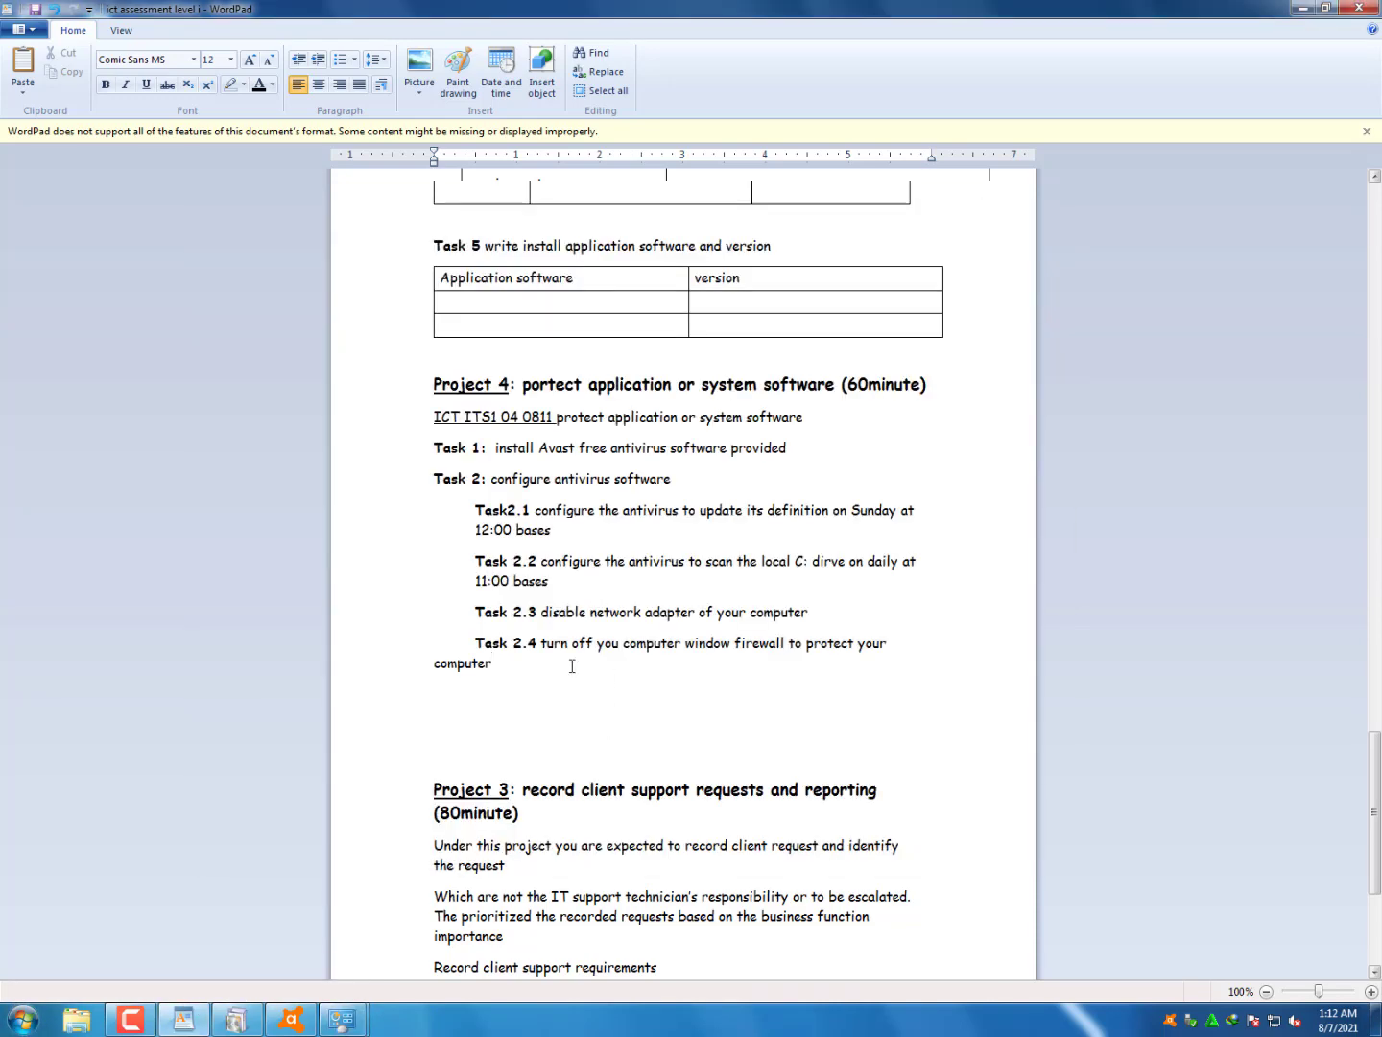
left_click(681, 647)
left_click_drag(686, 644, 791, 644)
left_click_drag(596, 649, 542, 649)
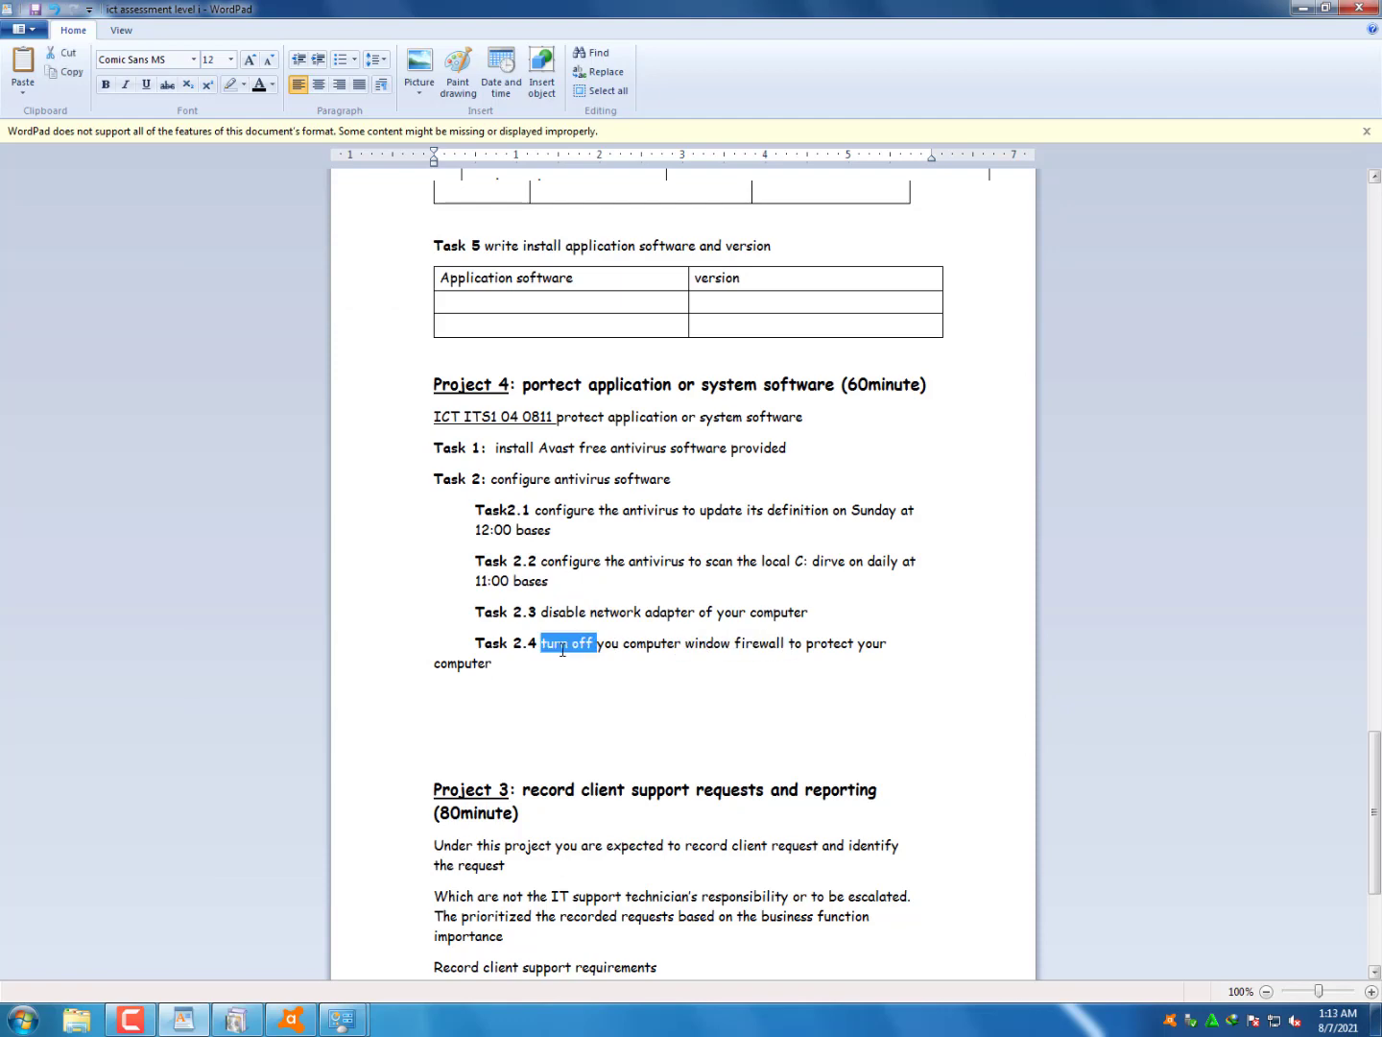
Switch to Control Panel and turn off Windows Firewall for both the home or work (private) and public networks
mouse_move(348, 1025)
left_click(423, 997)
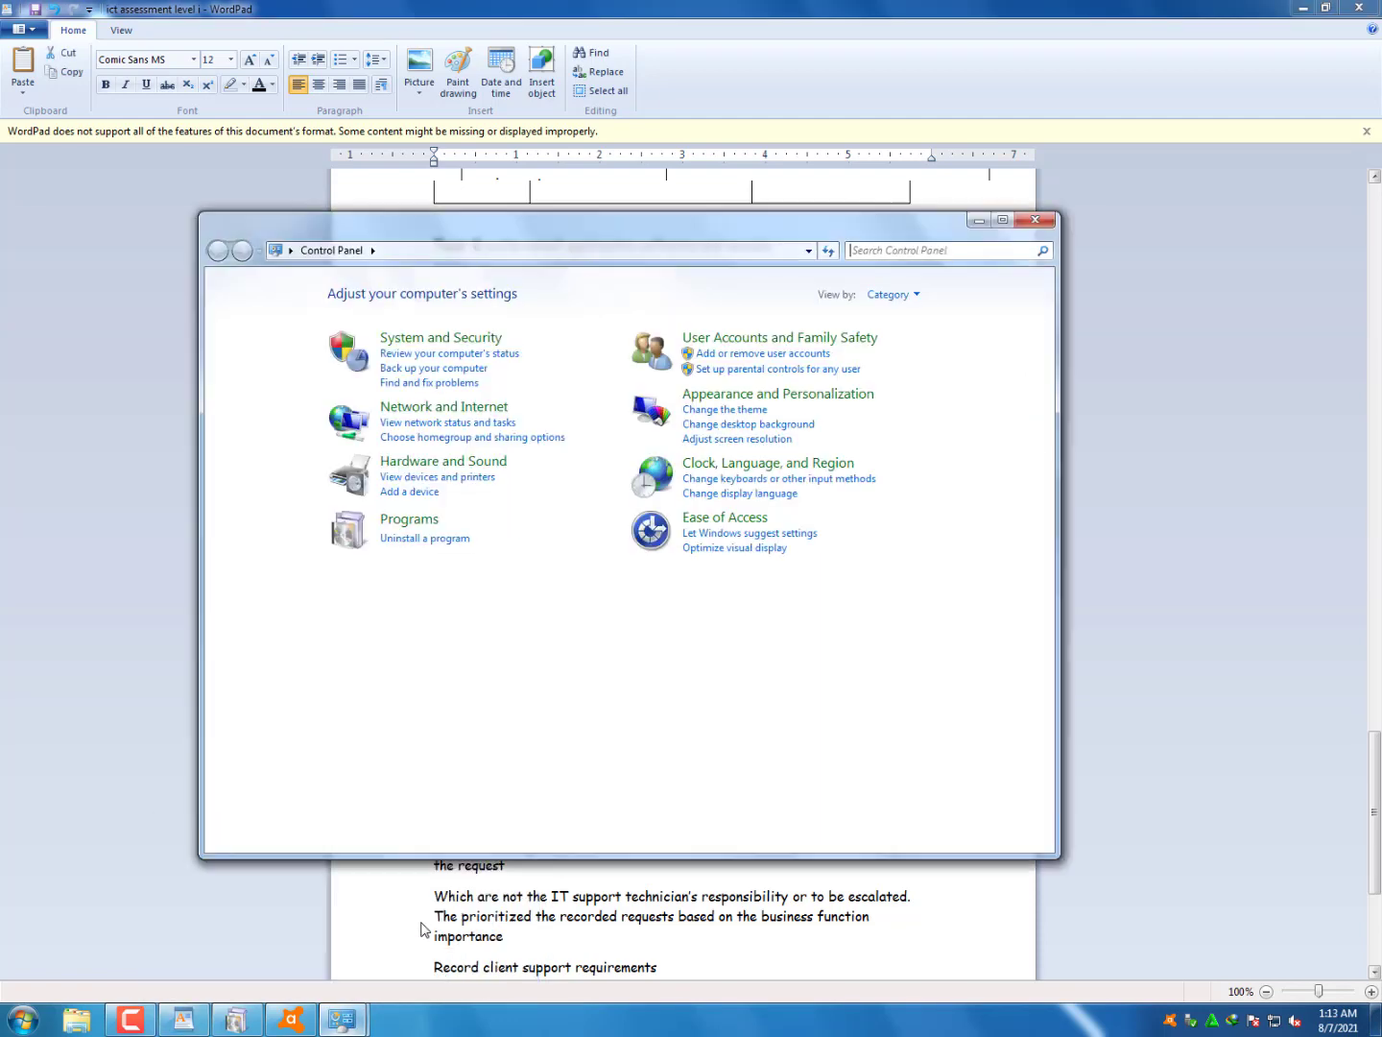
left_click(464, 344)
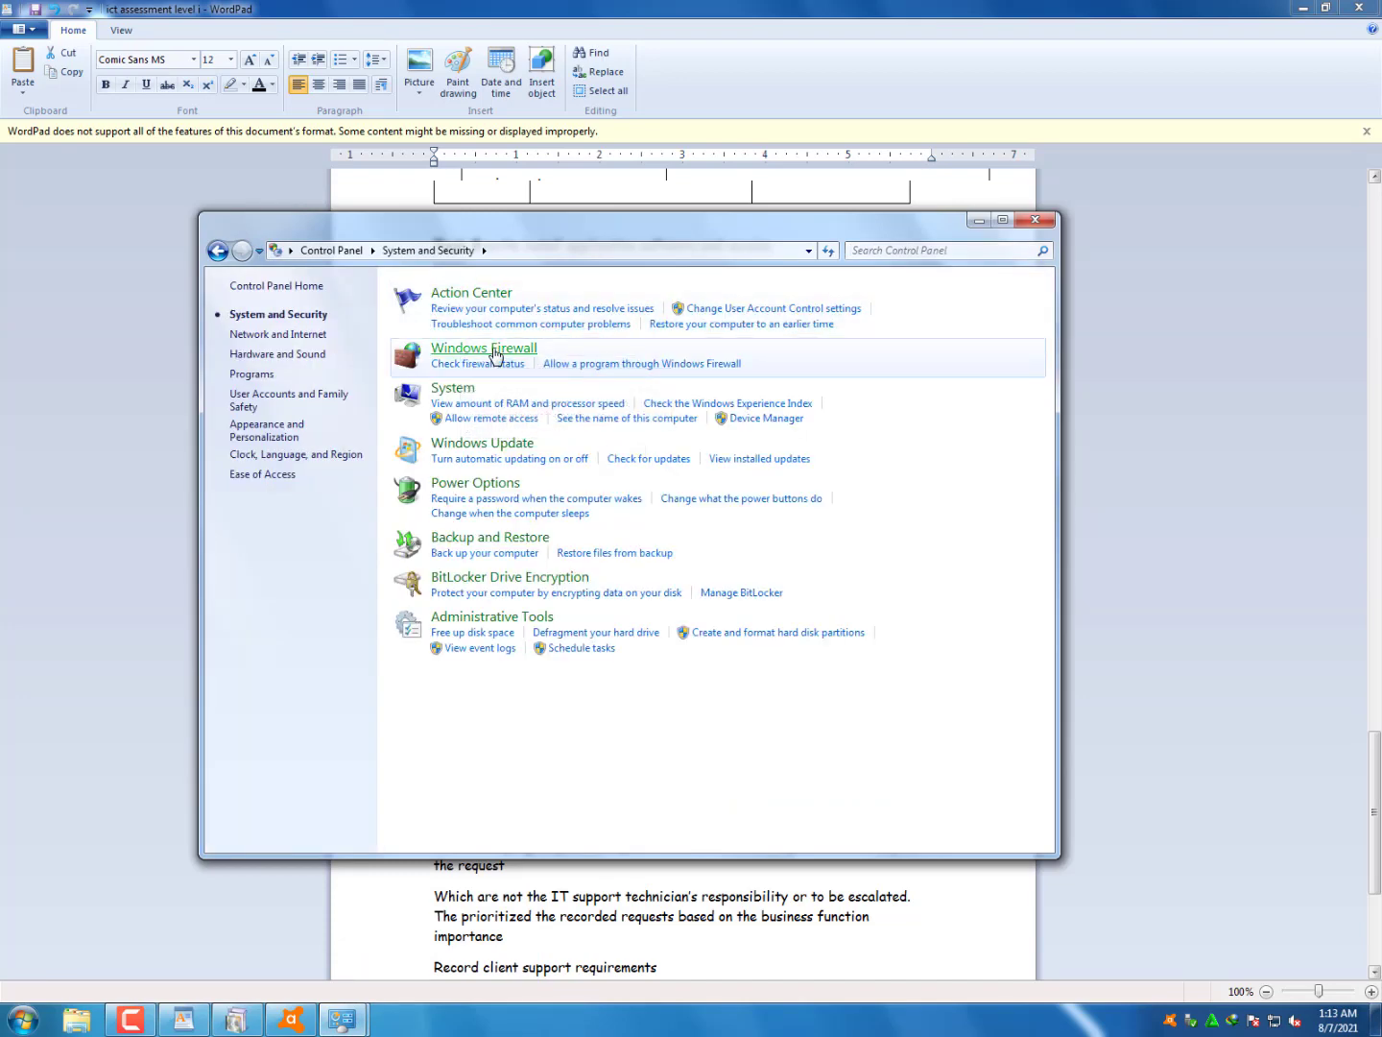
left_click(494, 355)
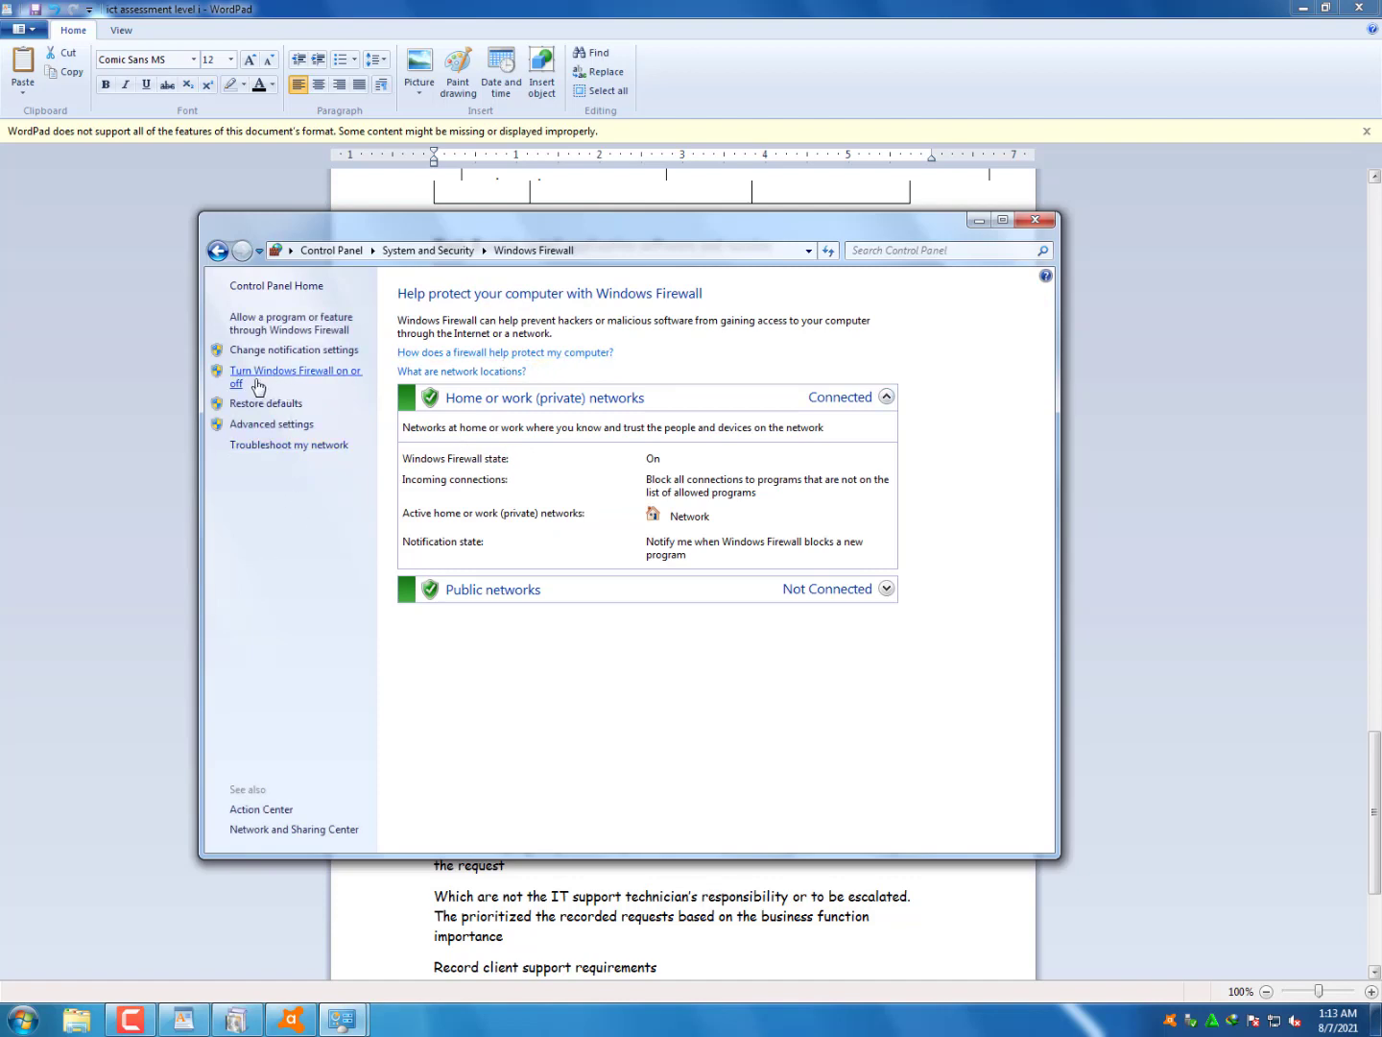
left_click(332, 381)
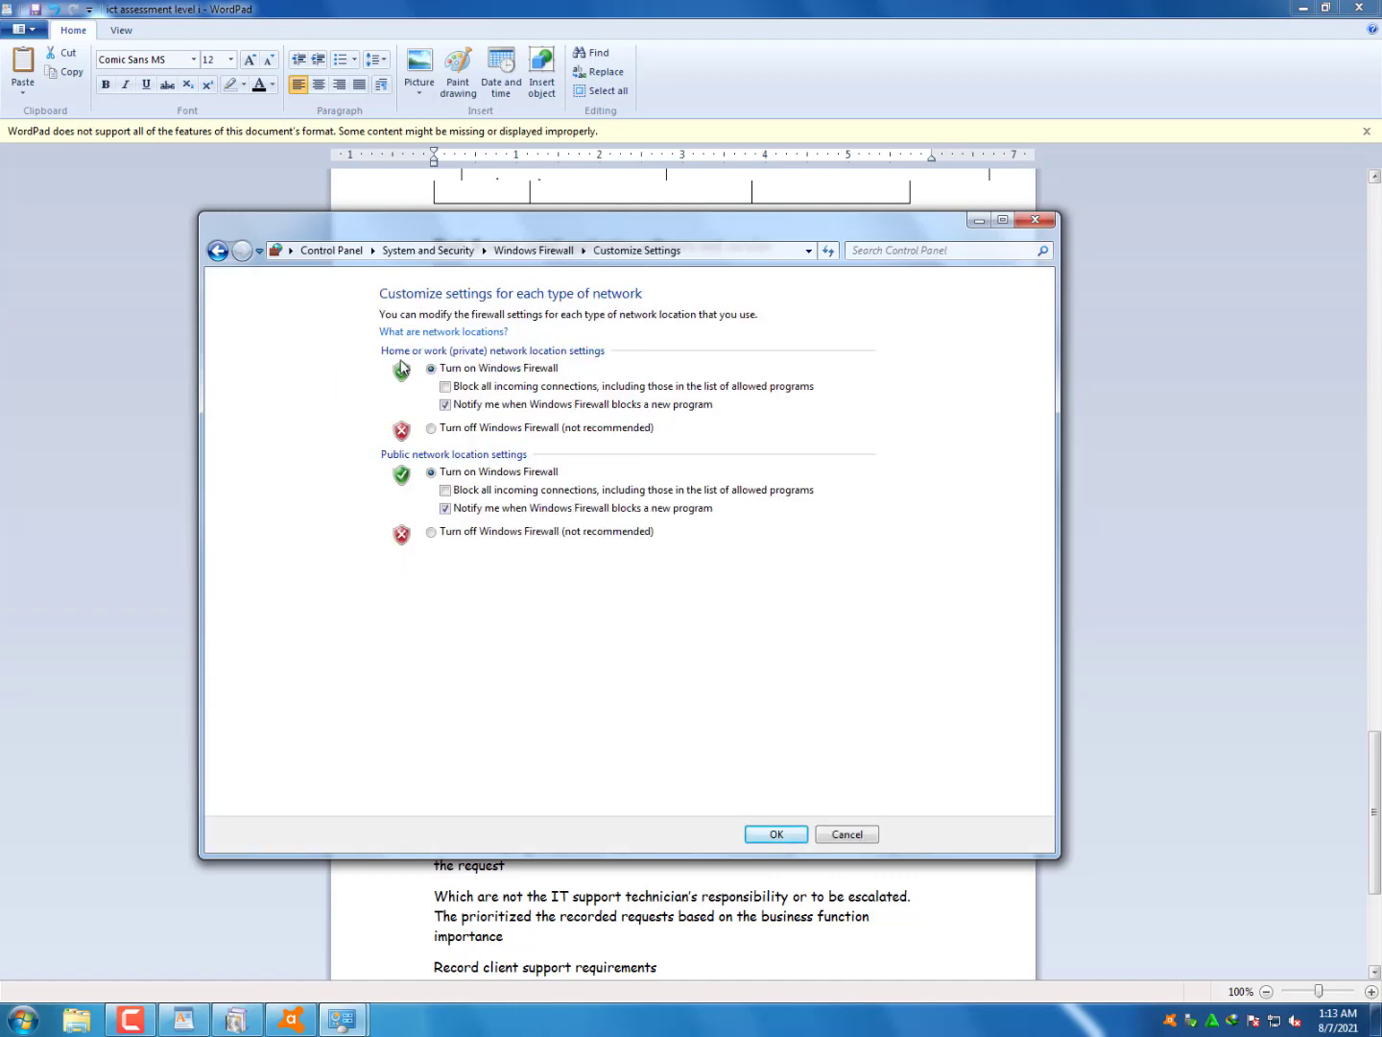
left_click(433, 431)
left_click(439, 533)
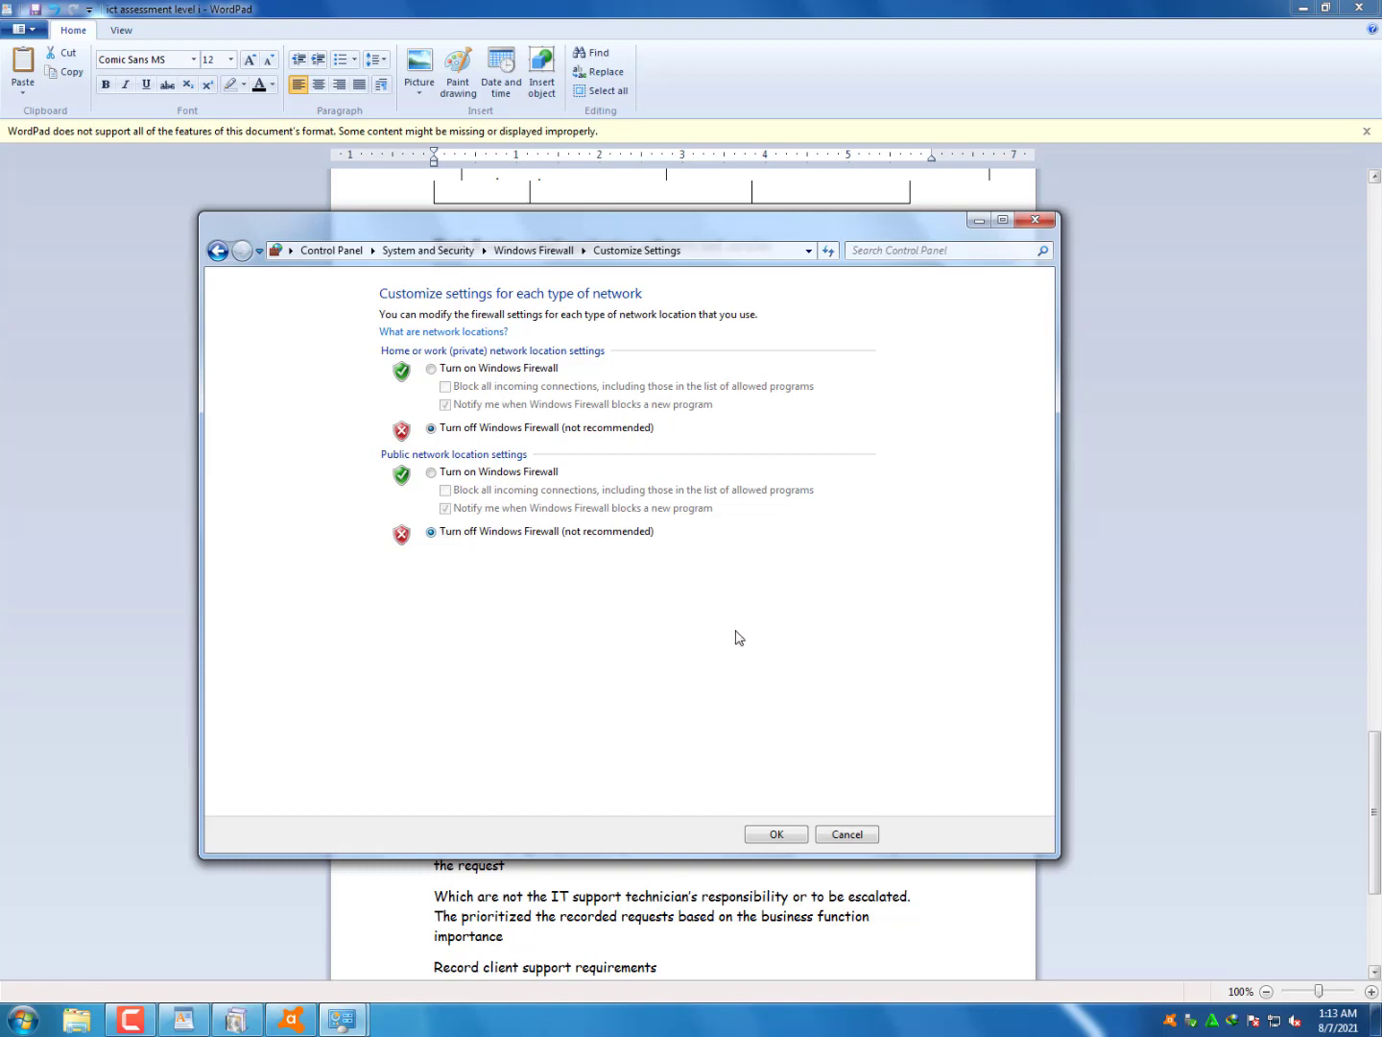
left_click(777, 834)
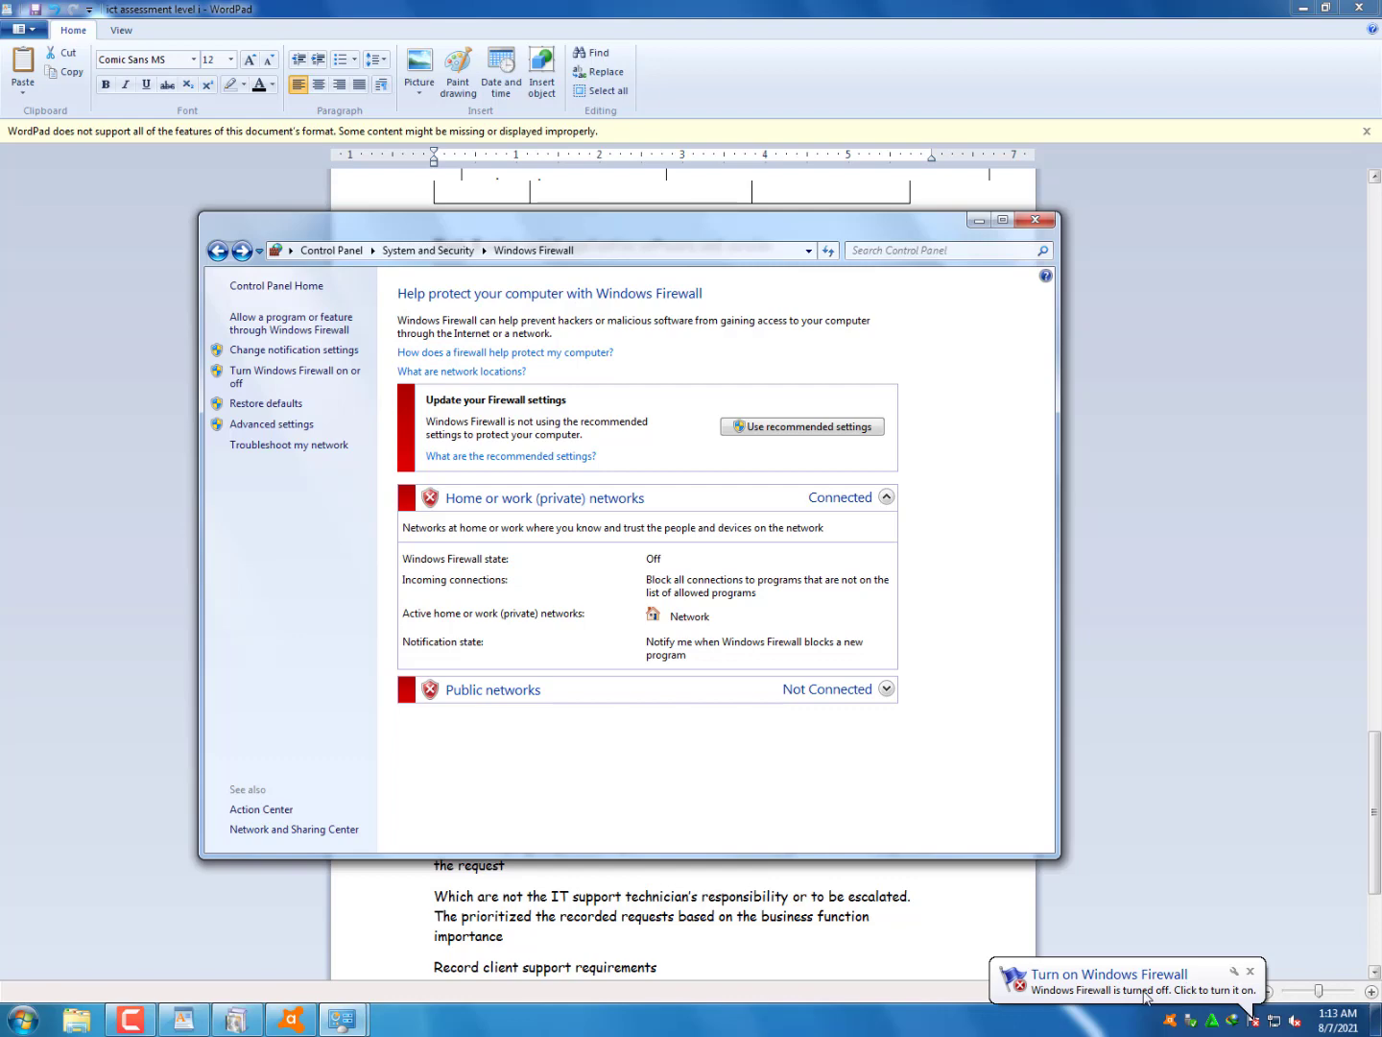
Recheck Task 2.4 in WordPad, turn Windows Firewall back on for both private and public networks, and close the firewall window
key("alt+Tab")
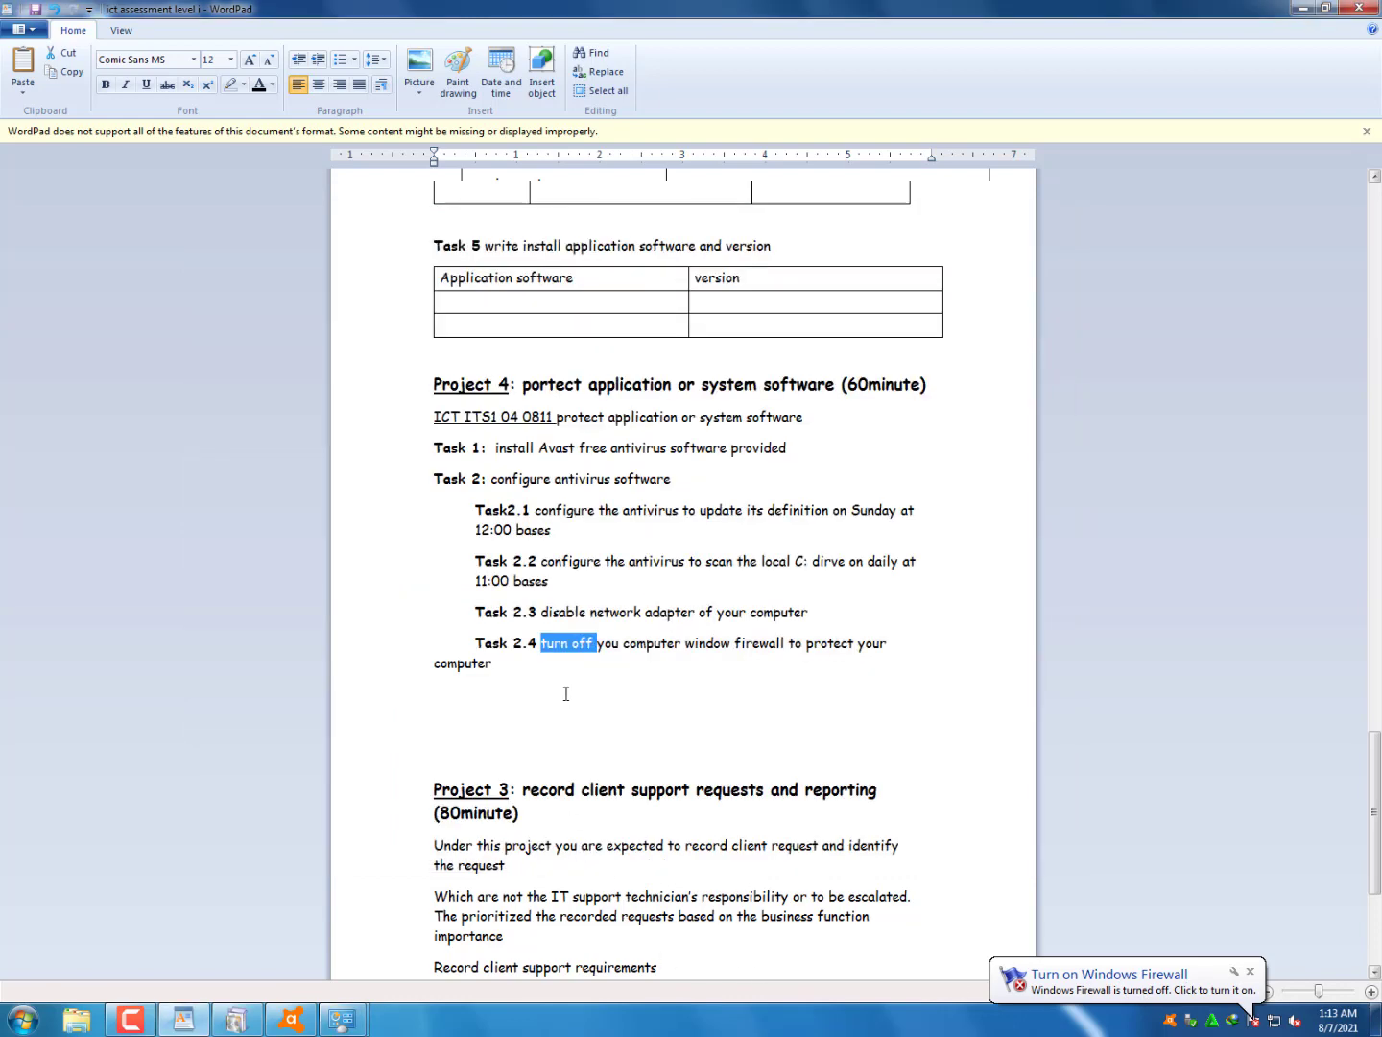
mouse_move(343, 1019)
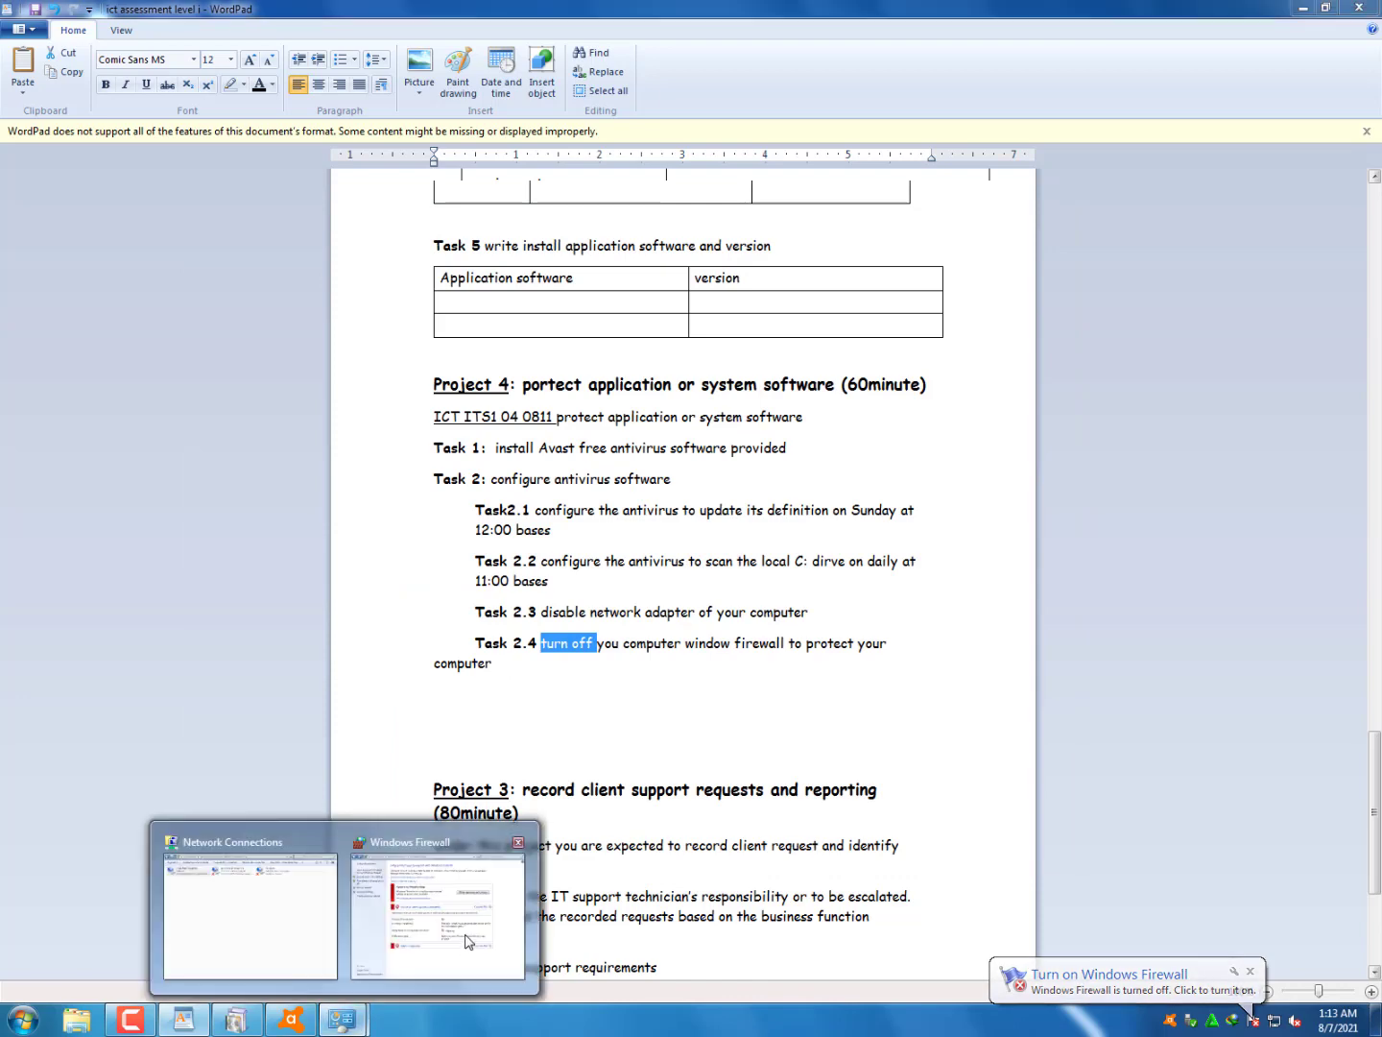
left_click(470, 941)
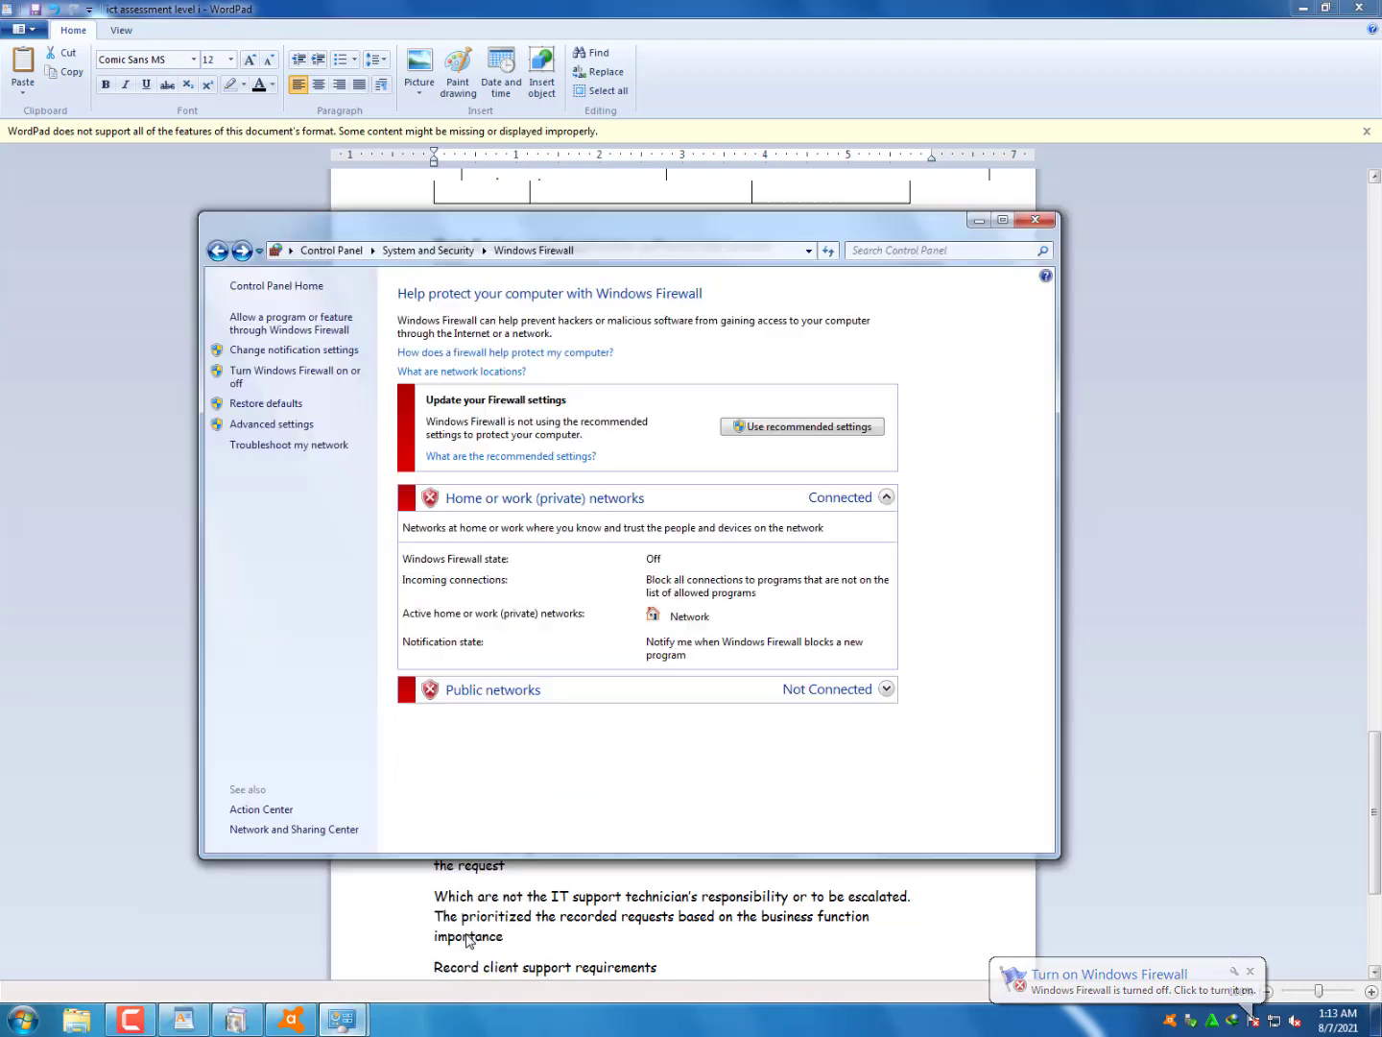
left_click(286, 376)
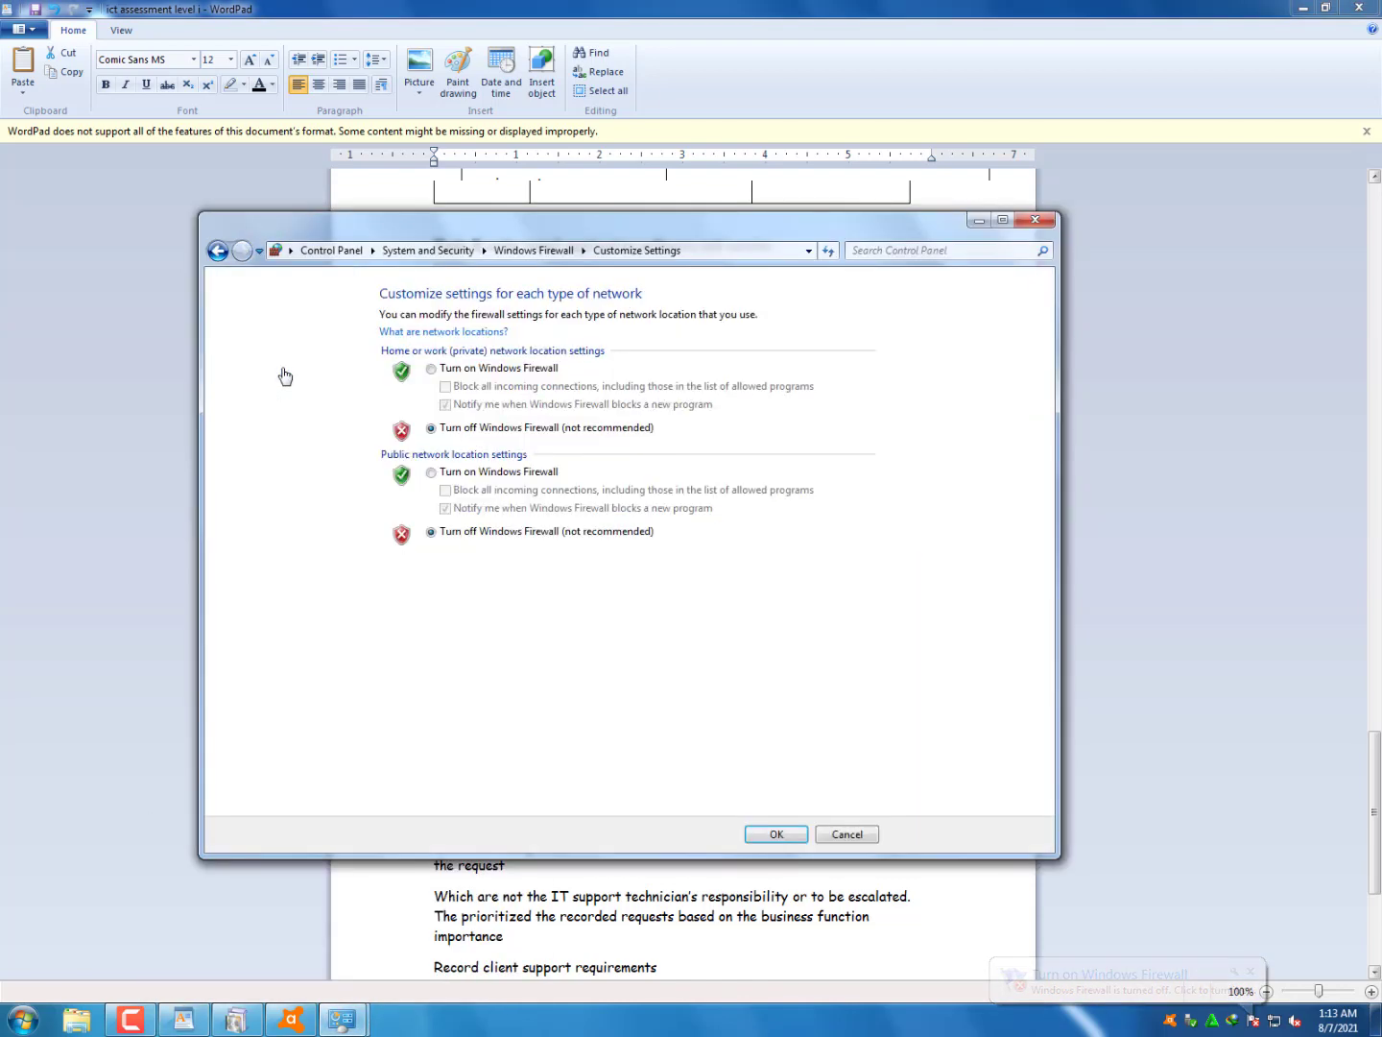
left_click(448, 374)
left_click(444, 475)
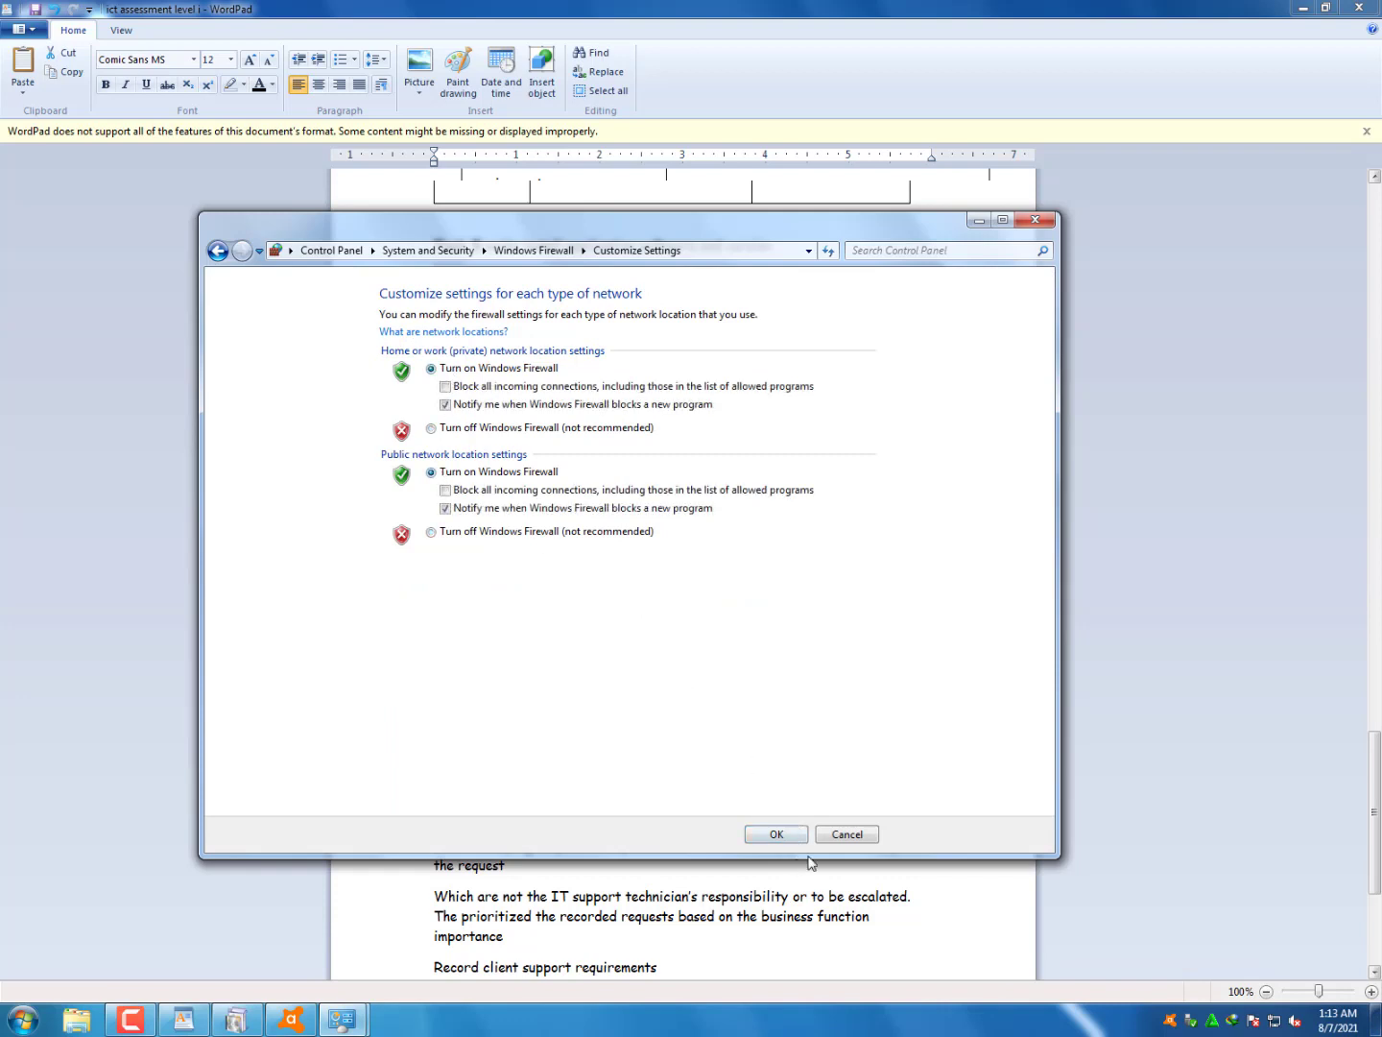
left_click(777, 833)
left_click(1034, 218)
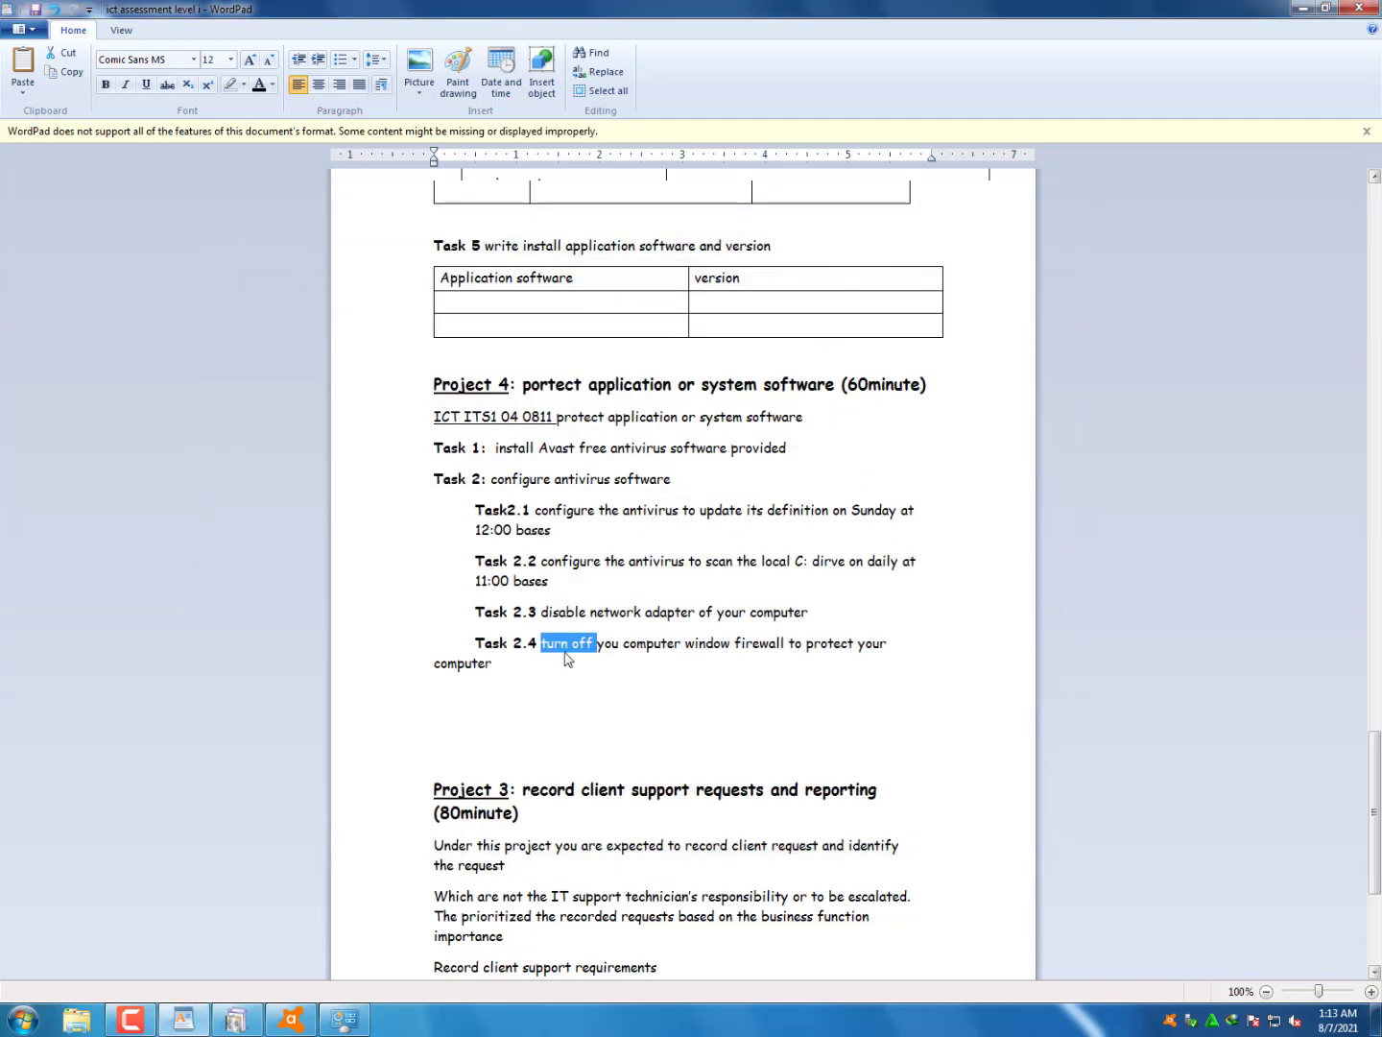
Highlight the whole Project 4 section in the WordPad document to review it, then clear the selection
left_click(567, 652)
left_click_drag(581, 716, 403, 392)
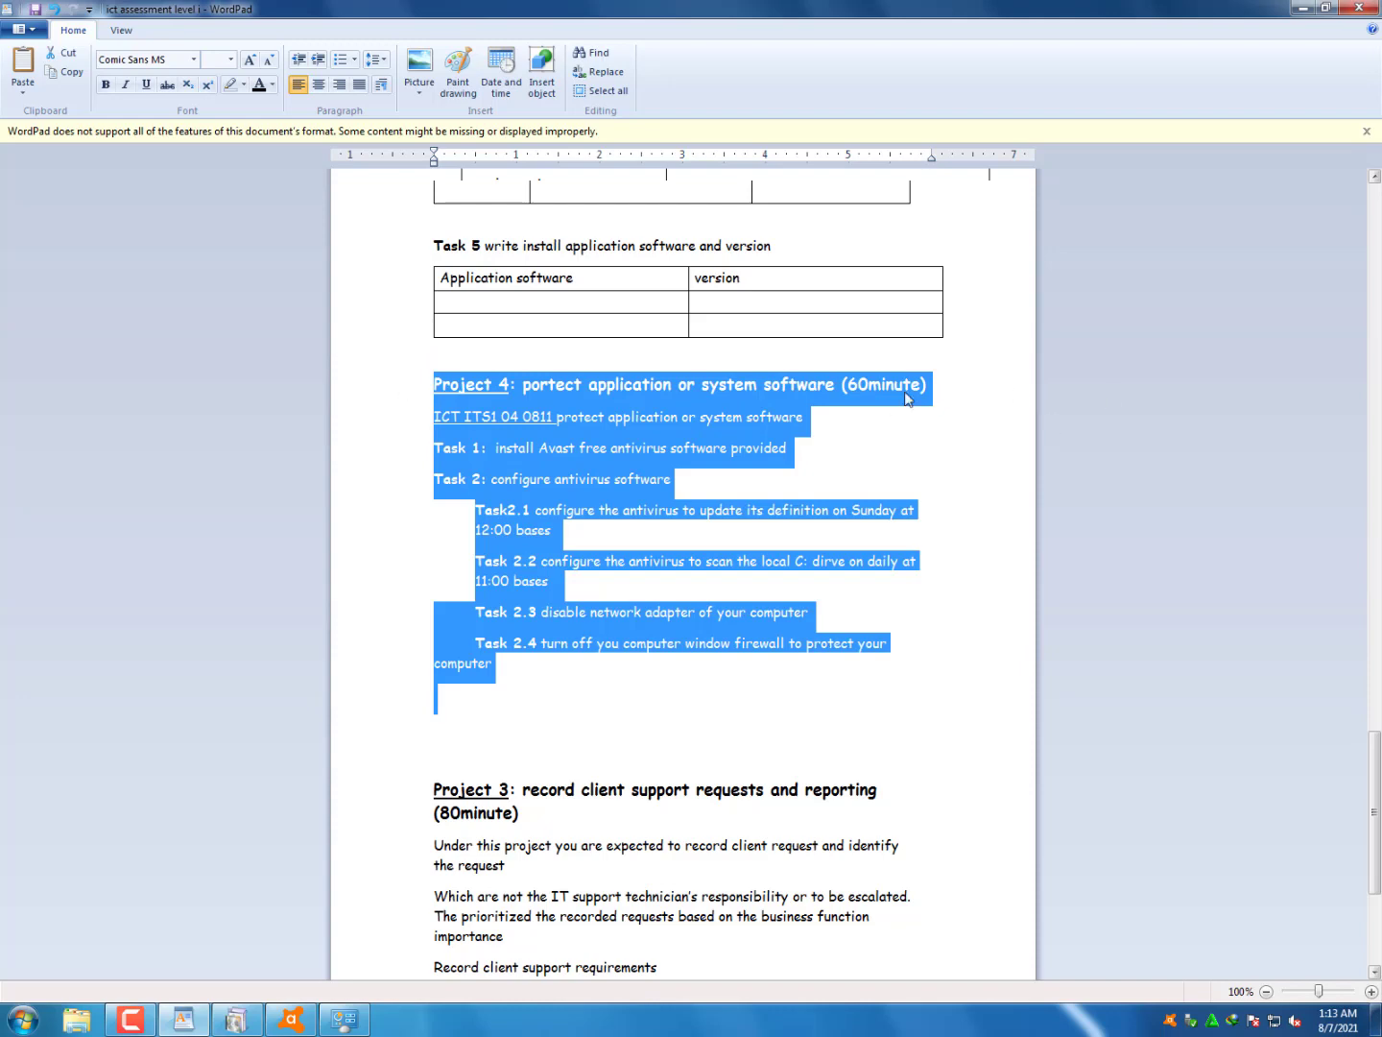
left_click(868, 384)
Find Project 2 in the document and highlight its title text, "installation of software application (45 minute)"
scroll(669, 543, "up", 10)
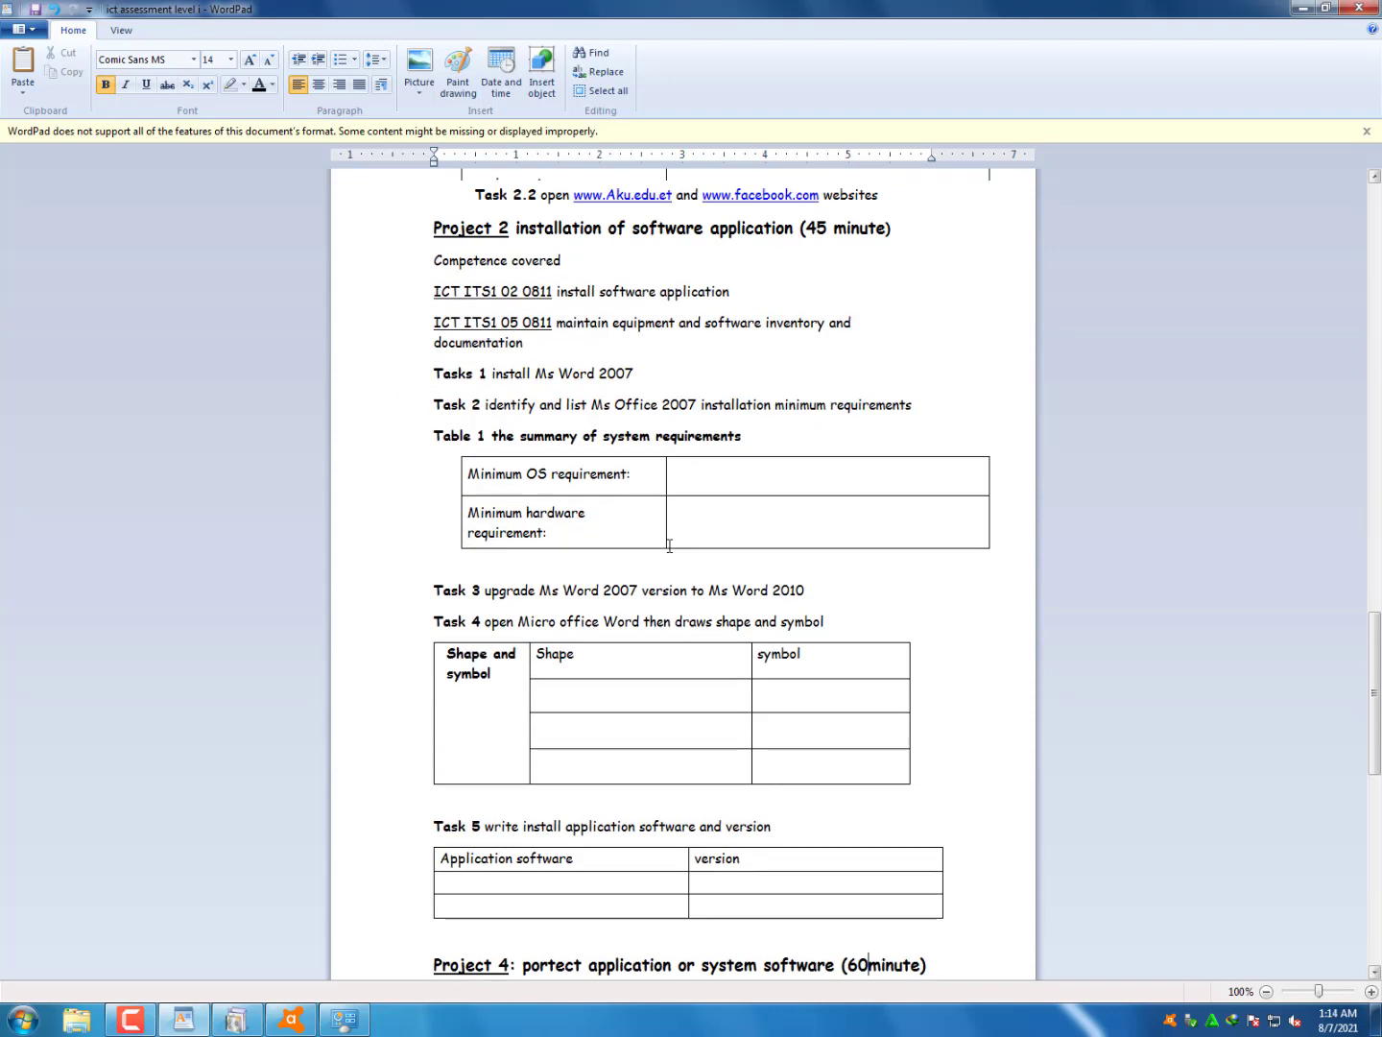
scroll(669, 546, "up", 2)
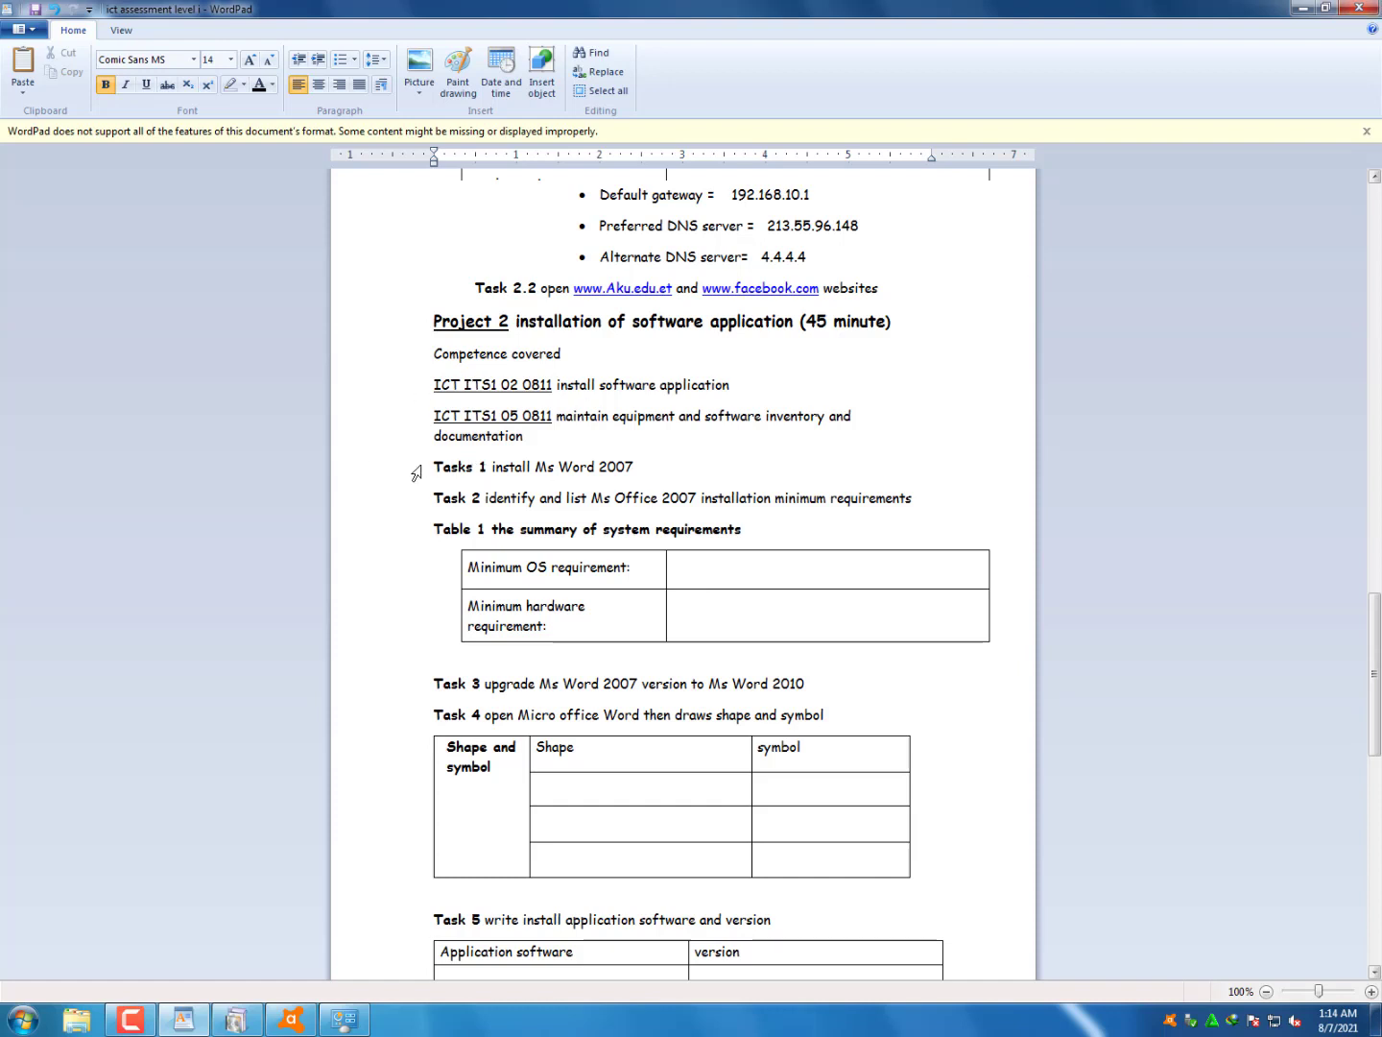
left_click_drag(515, 320, 933, 319)
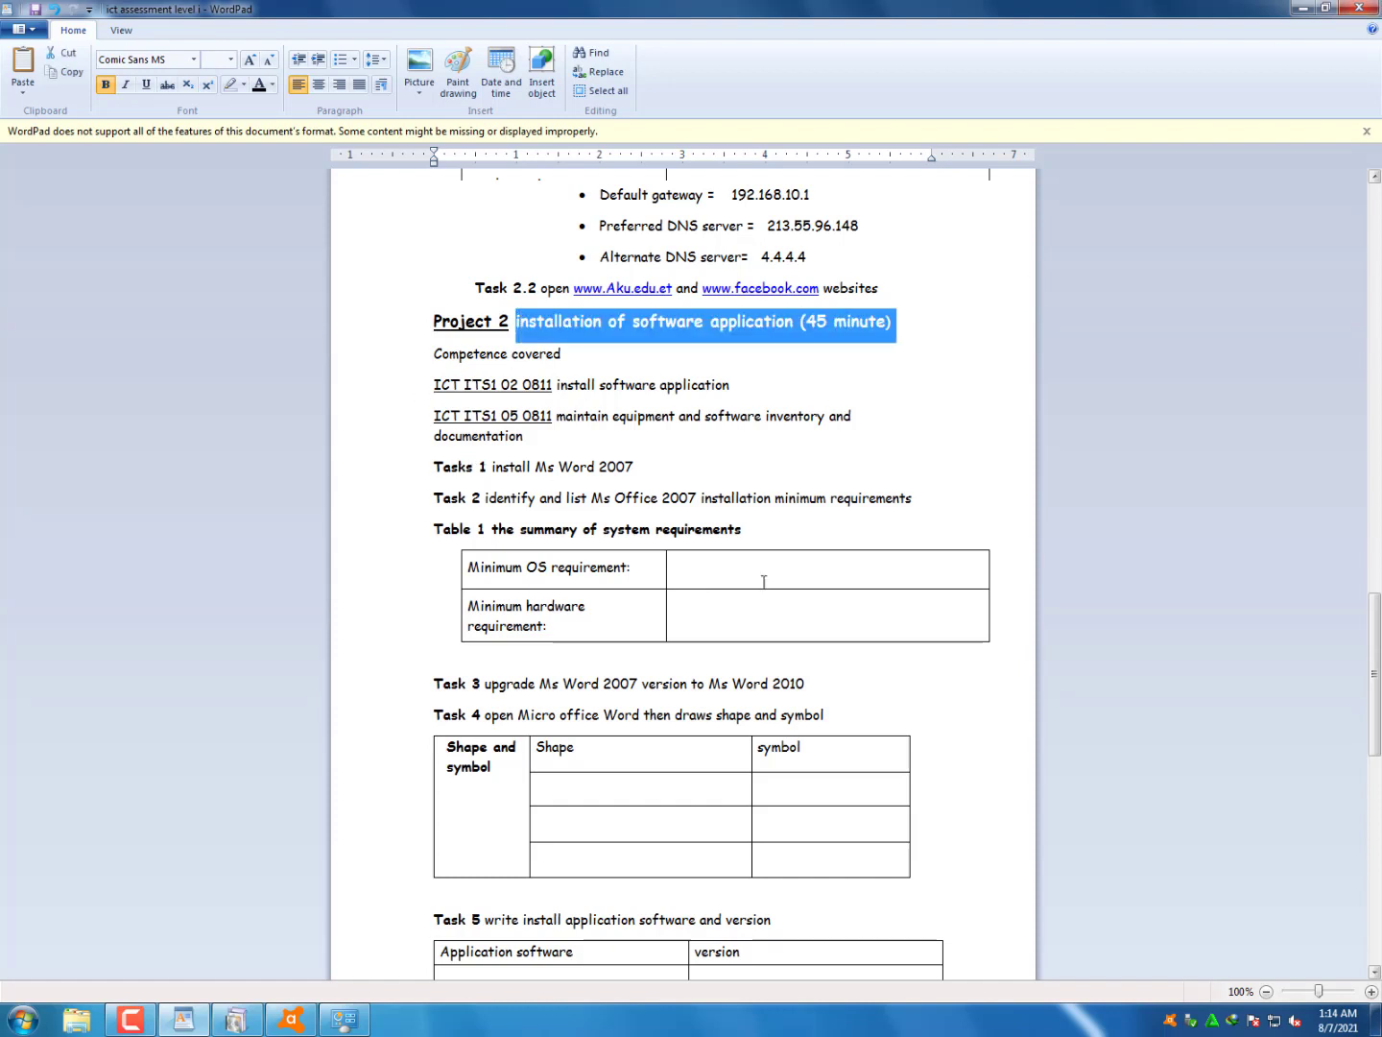
Highlight Project 2's Tasks 1 line about installing Ms Word 2007, and close the Microsoft Office Enterprise 2007 installer
left_click_drag(434, 469, 646, 476)
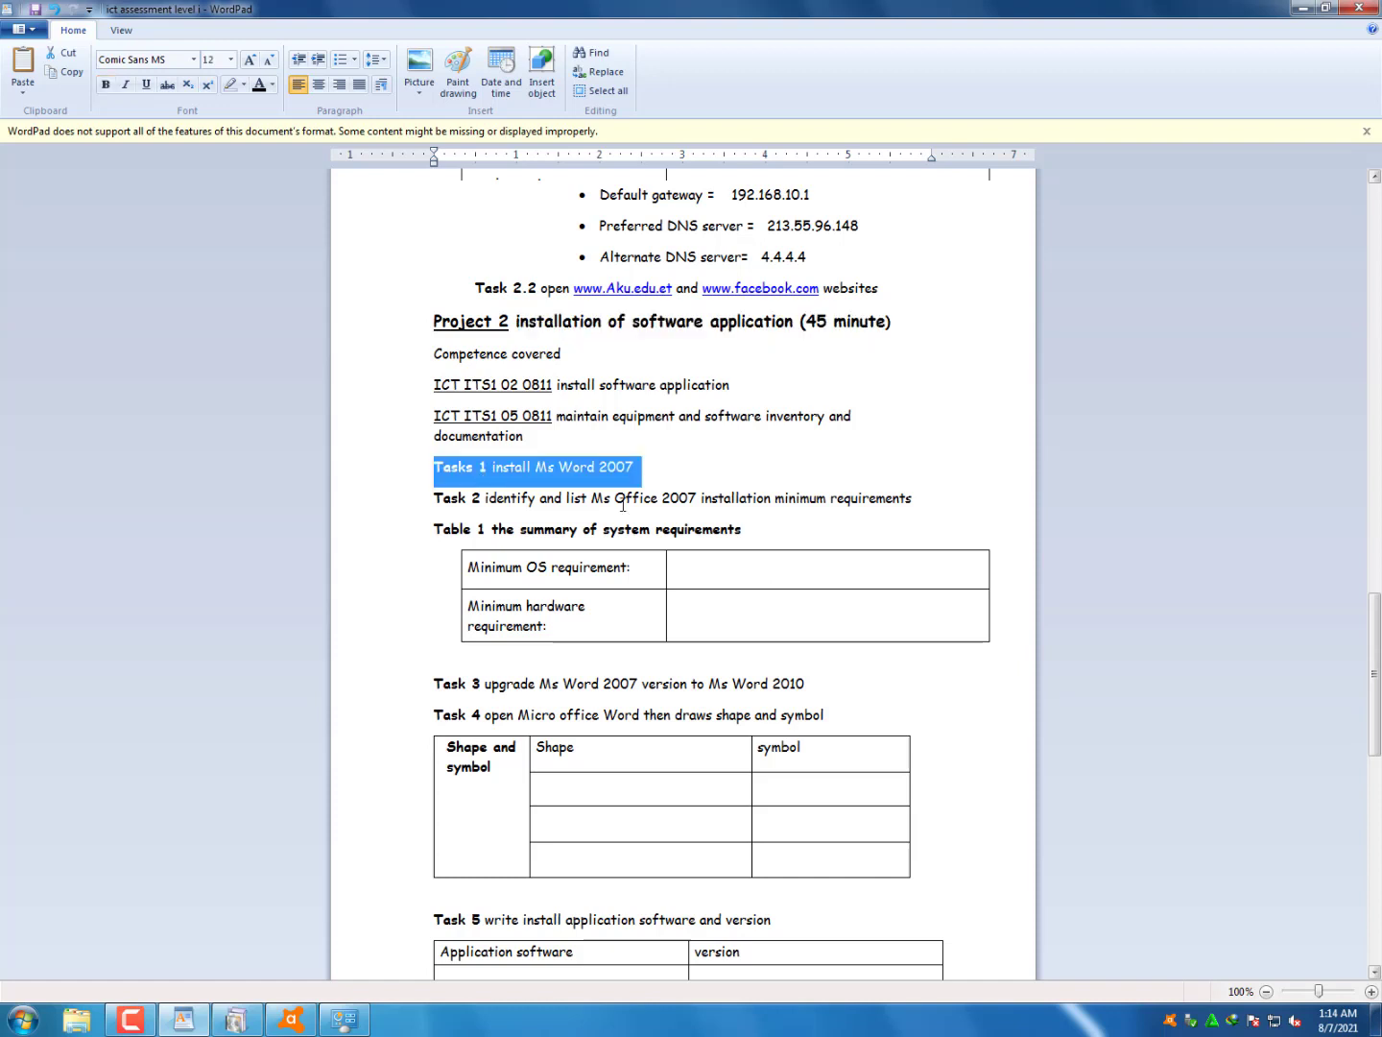
left_click(236, 1019)
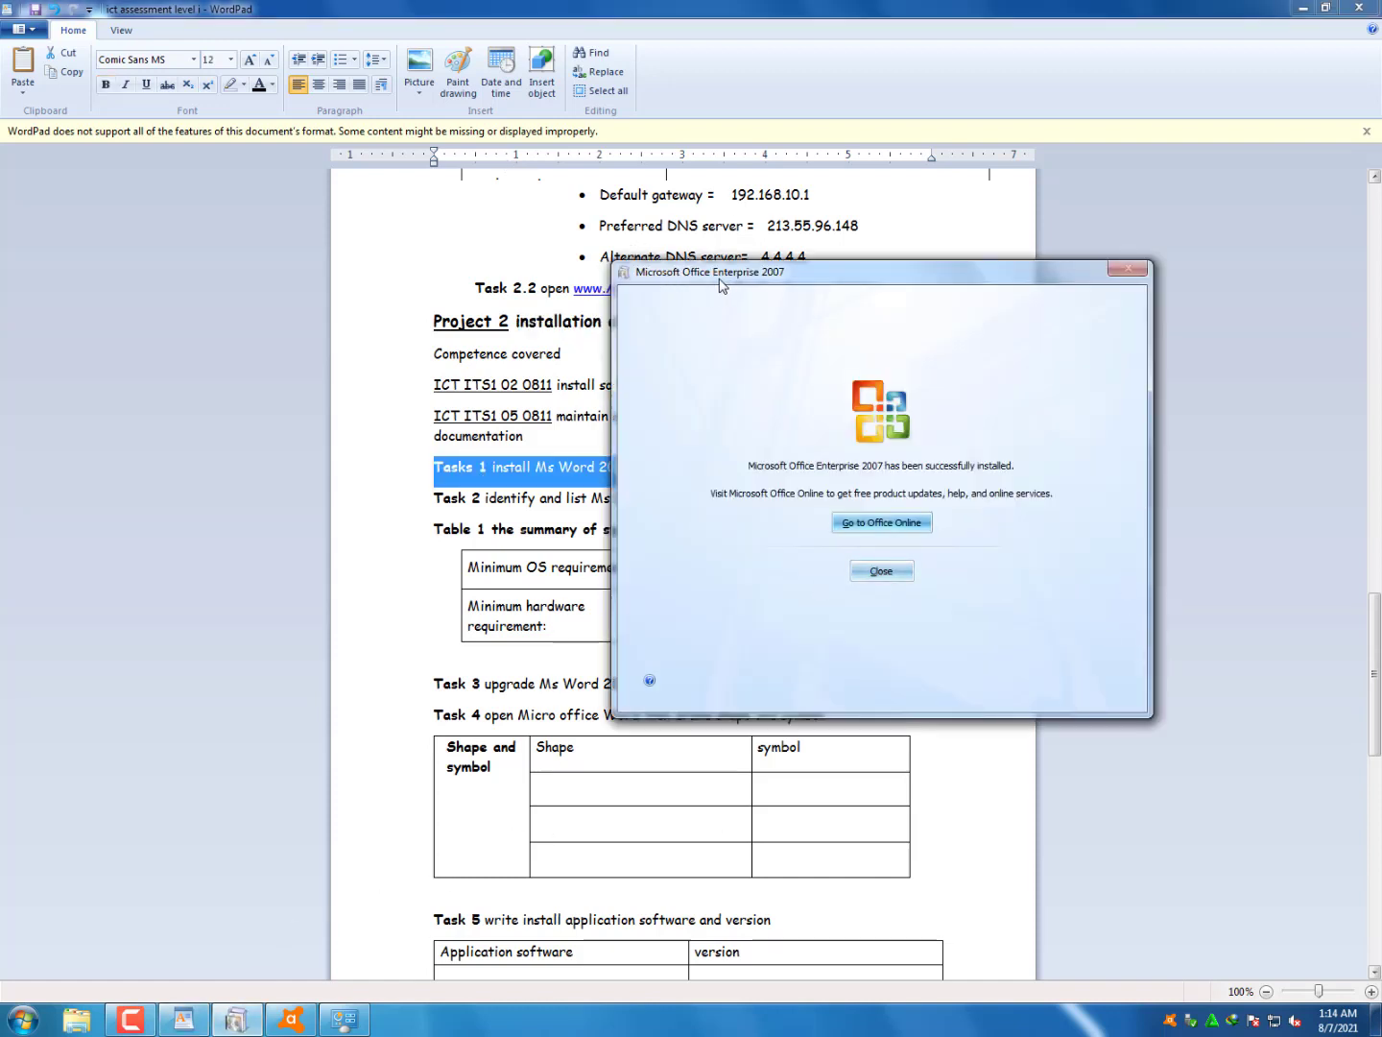
left_click(881, 573)
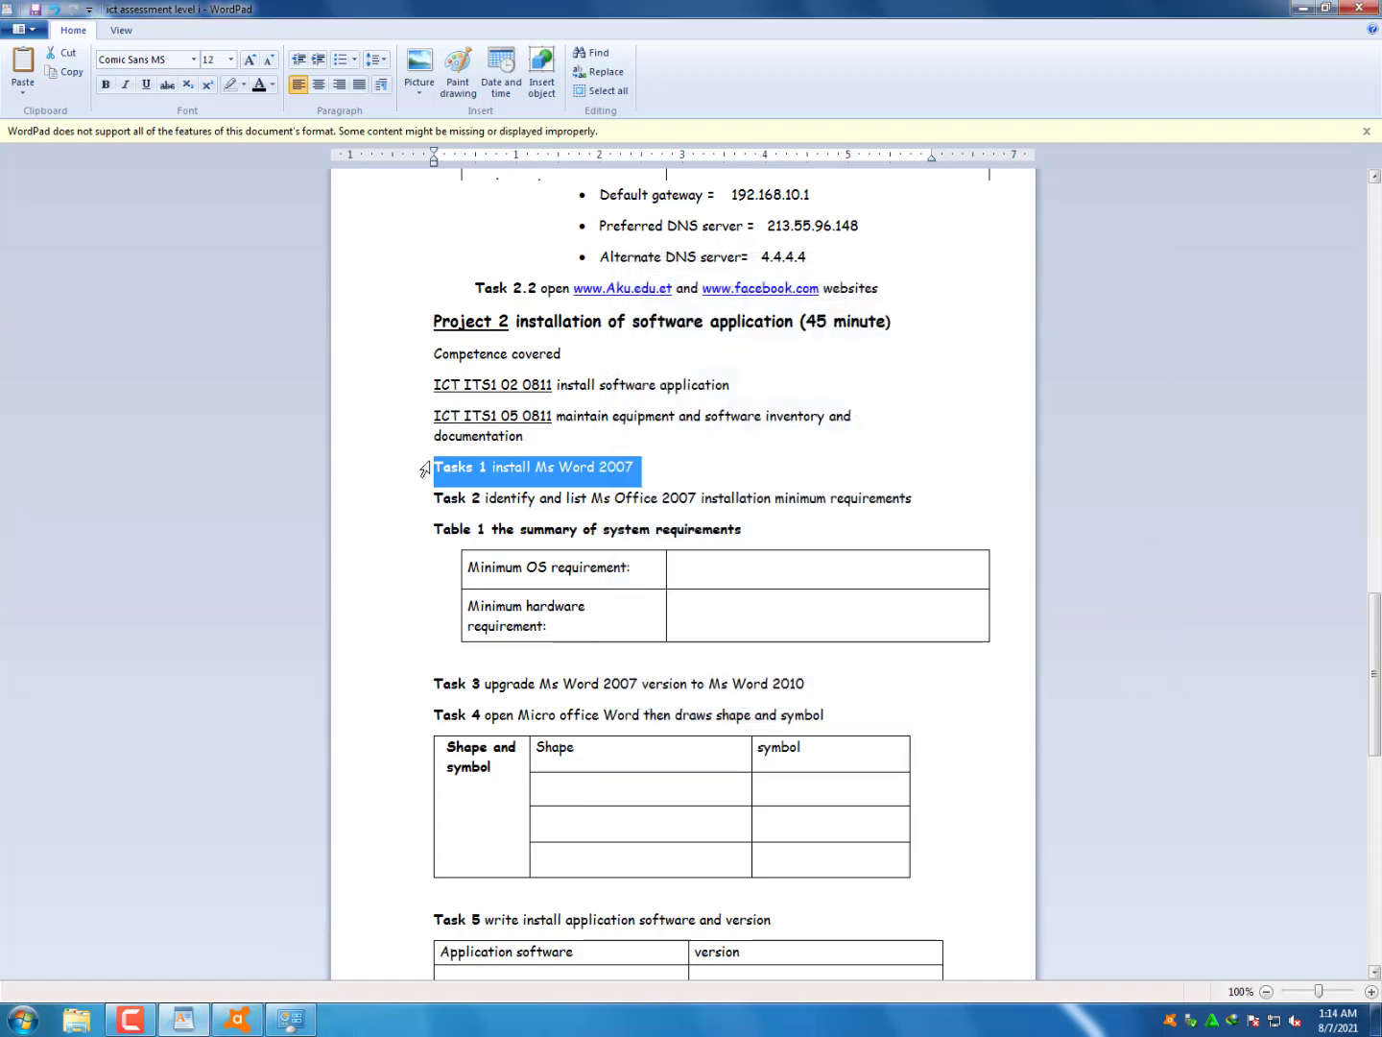
left_click(488, 470)
Highlight Project 2's Task 2 about Ms Office 2007 minimum requirements and the "Minimum hardware requirement:" label in Table 1
left_click(421, 501)
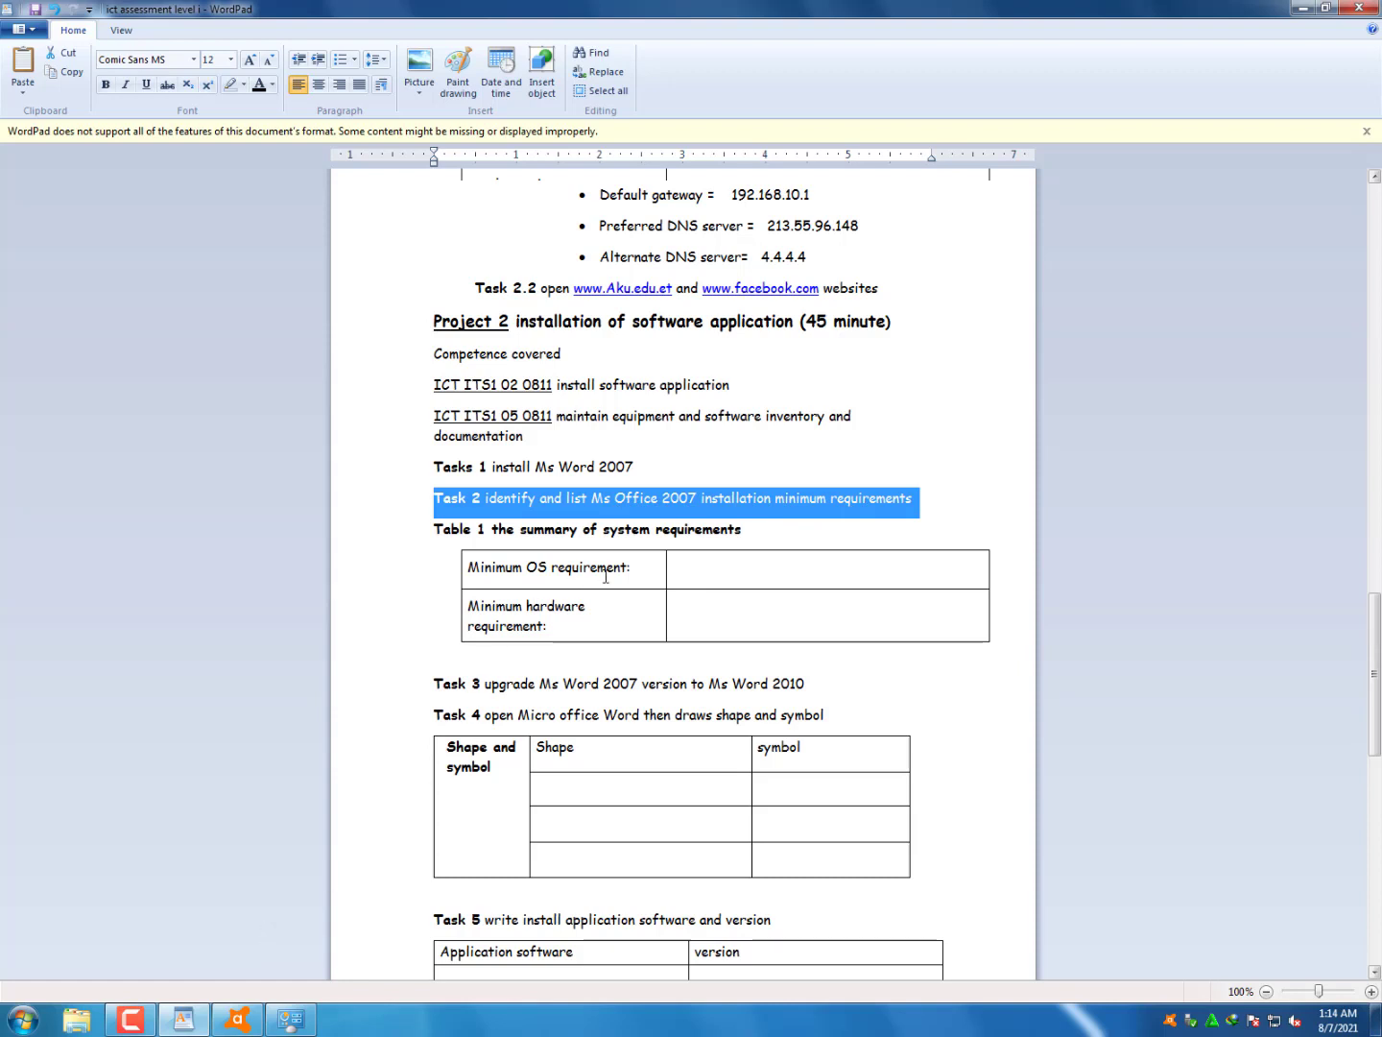
left_click(672, 486)
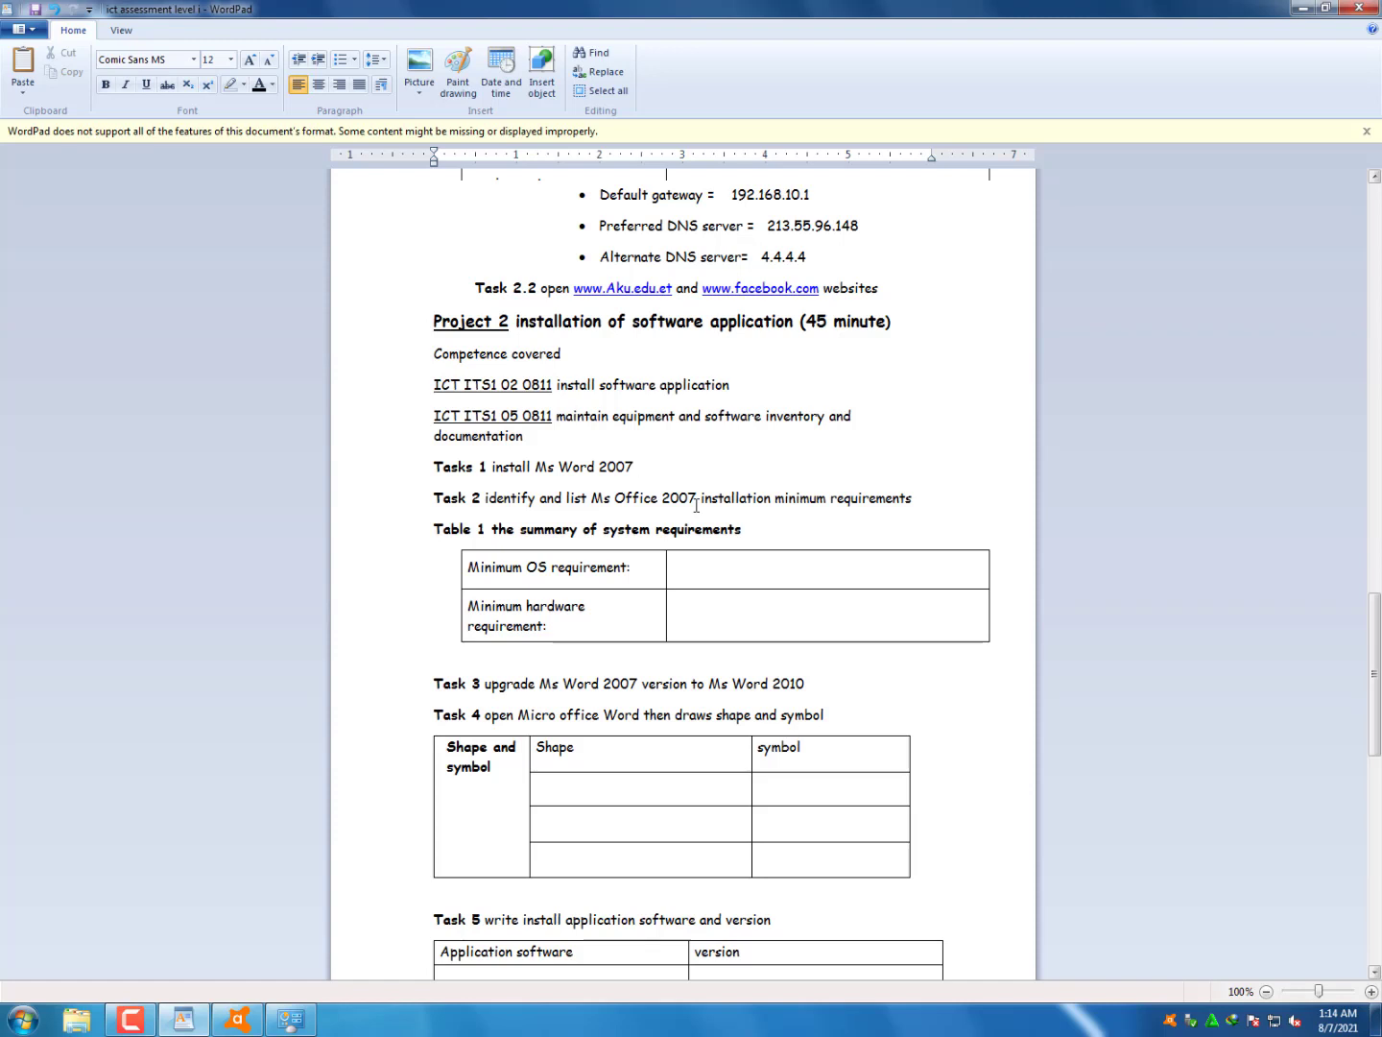
left_click_drag(628, 615, 469, 604)
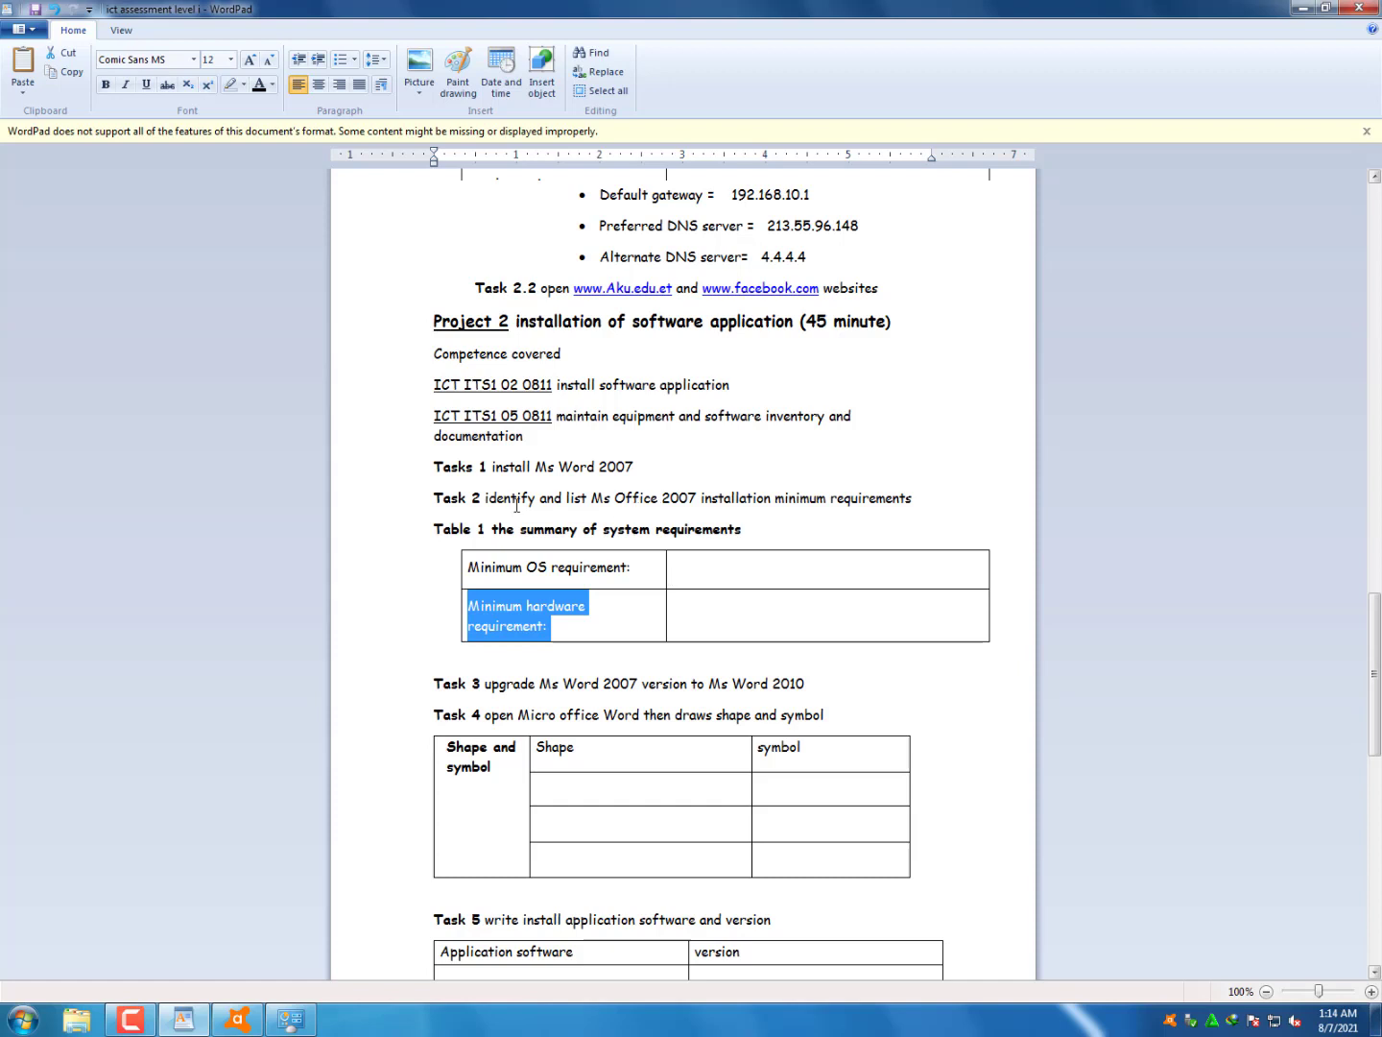
left_click_drag(488, 503, 1016, 515)
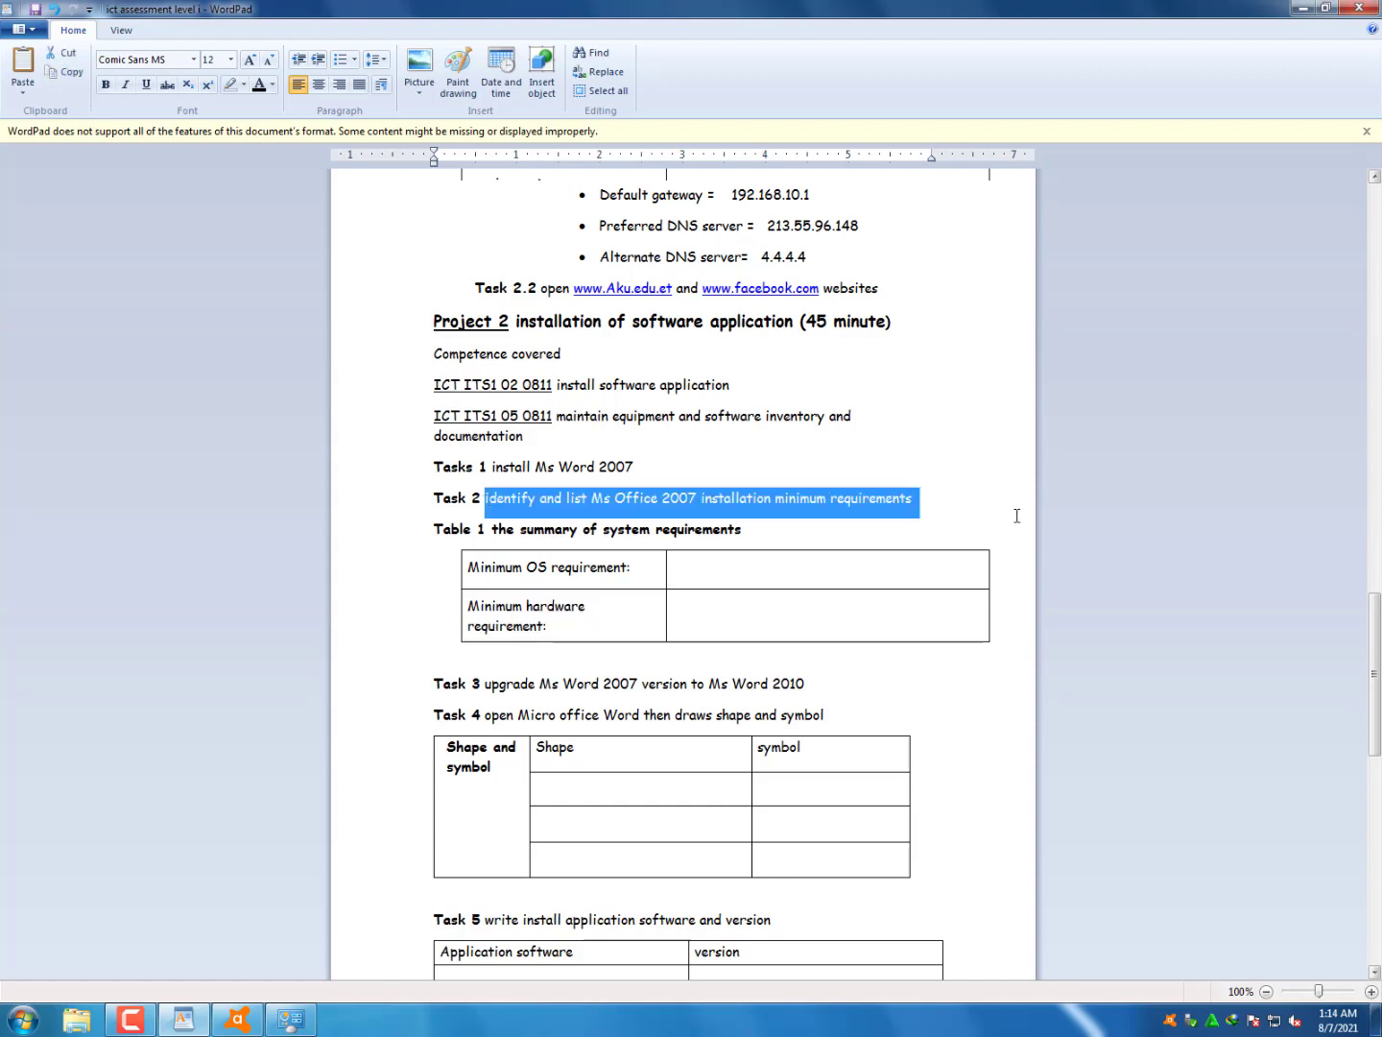
Bring up the Start menu
left_click(22, 1019)
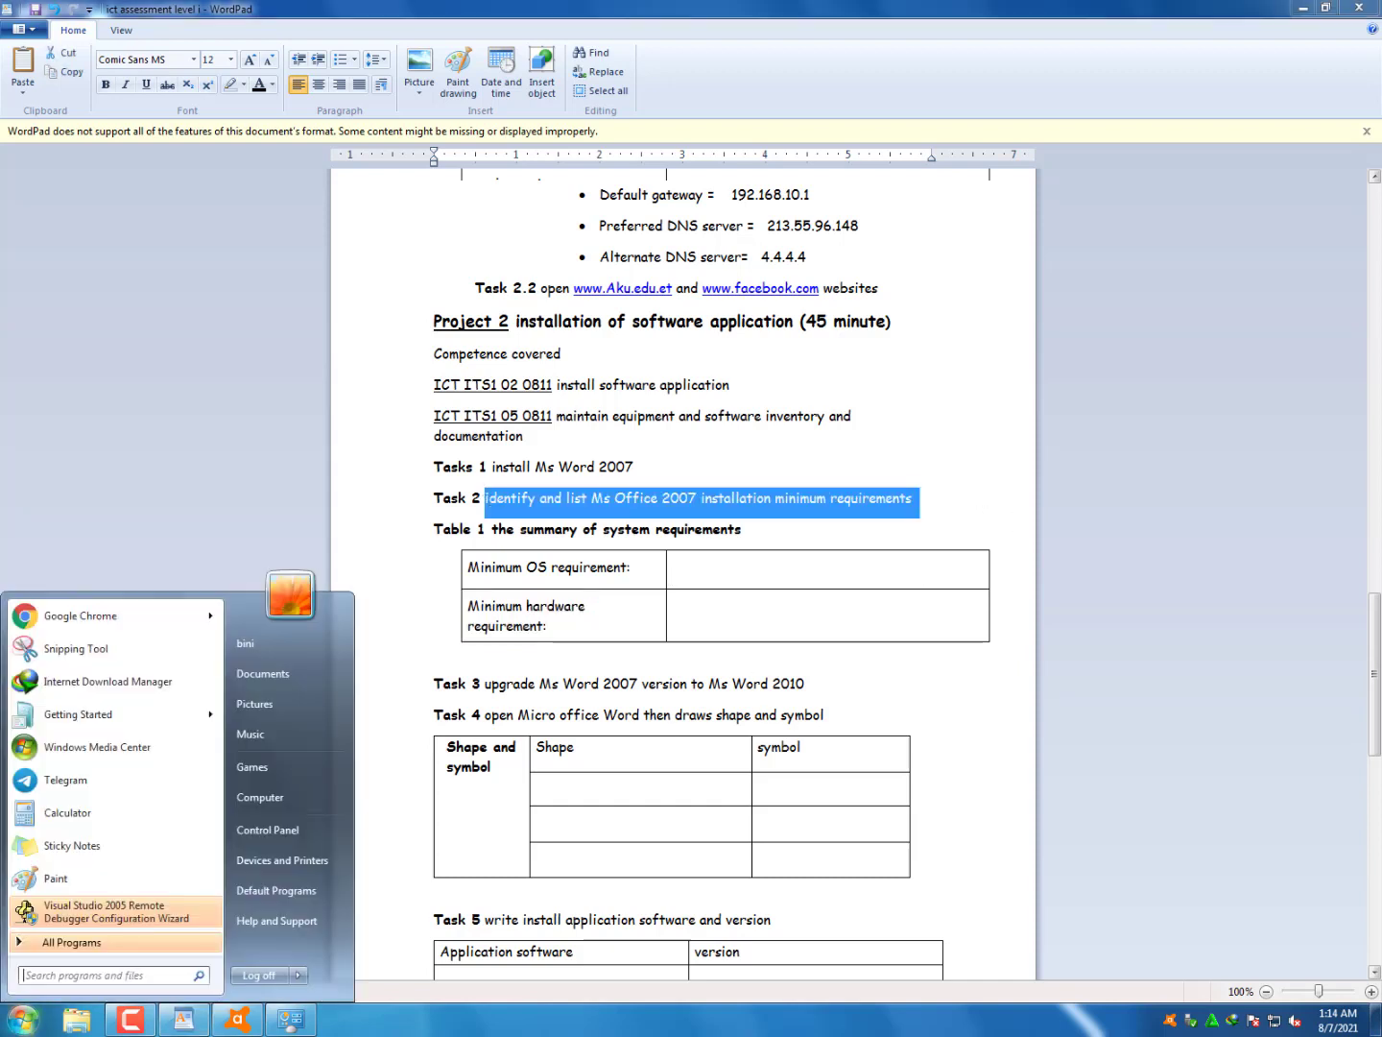
Start Google Chrome and close the Avast Free Antivirus window
left_click(69, 613)
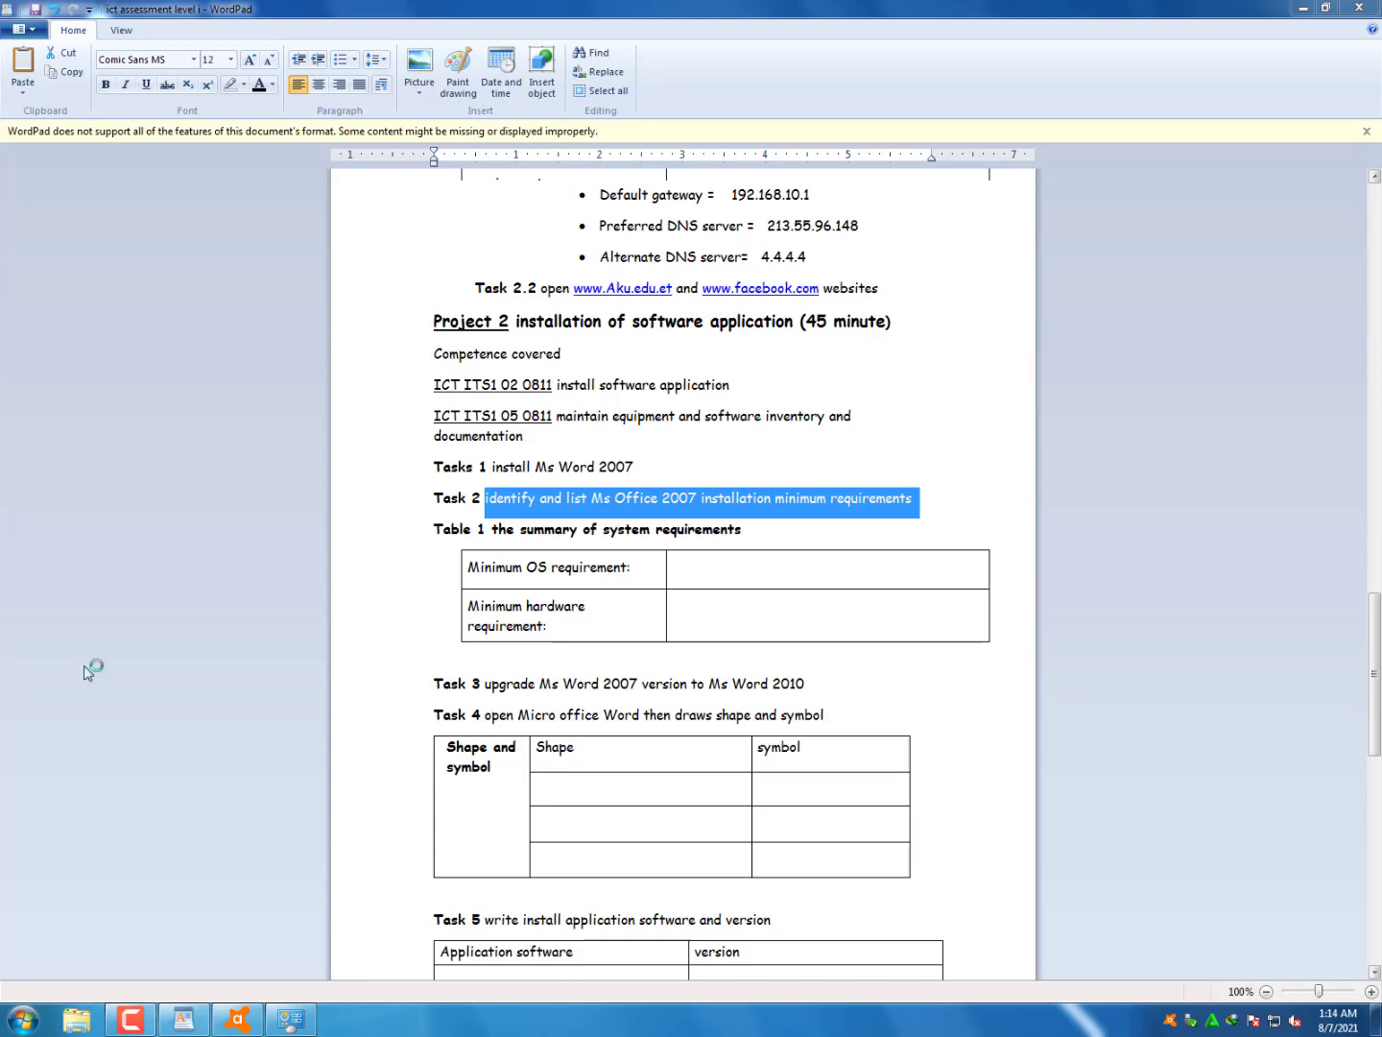
left_click(238, 1019)
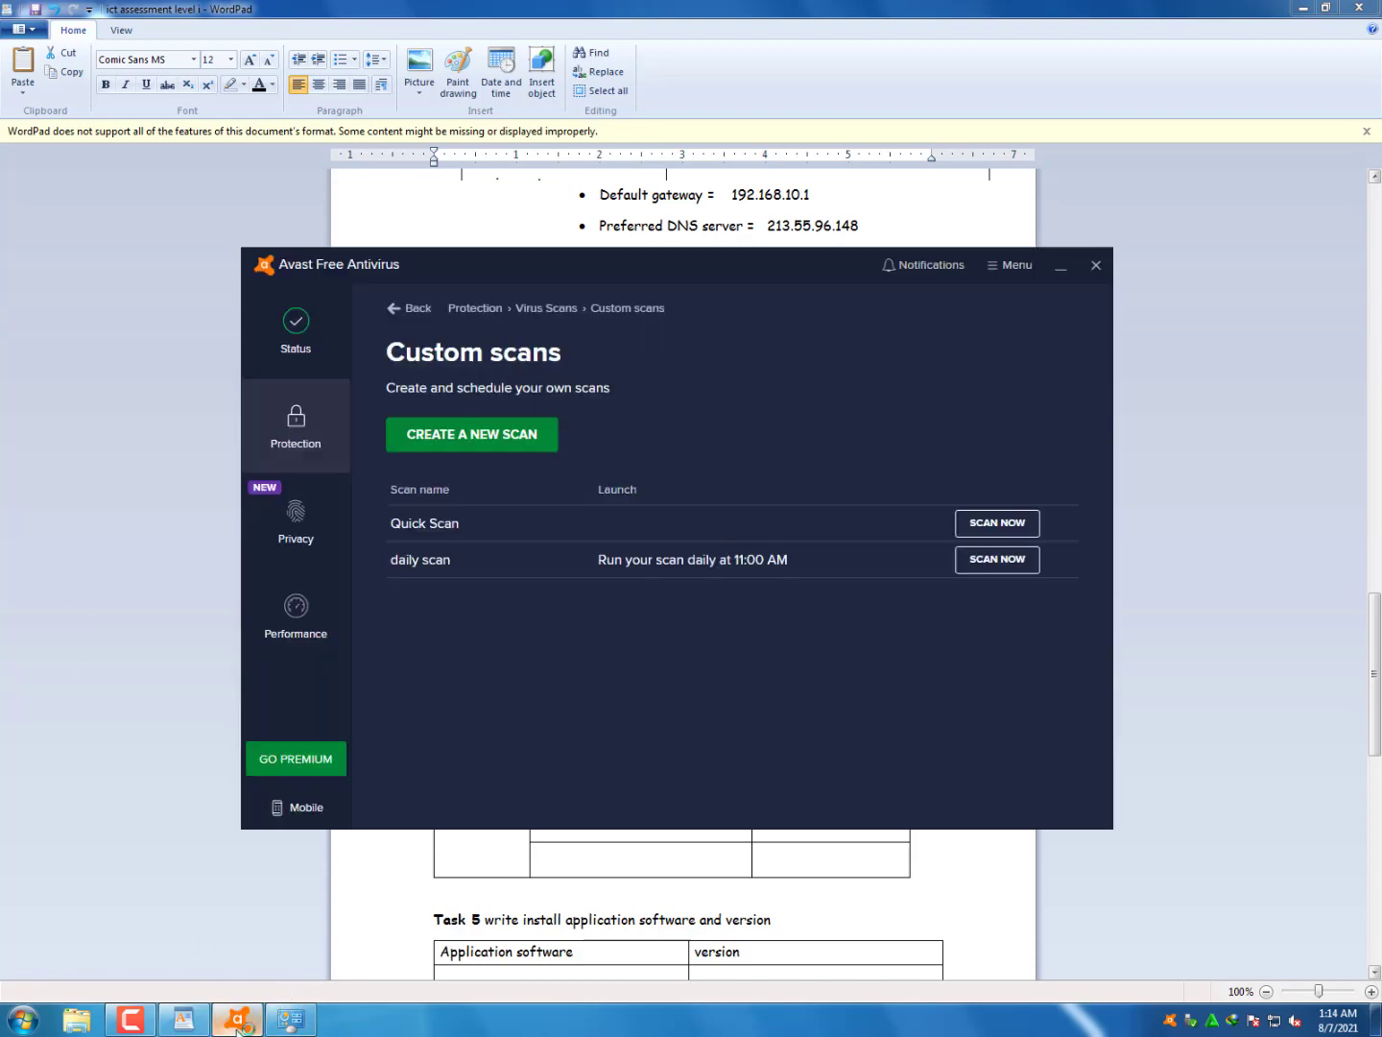
left_click(1097, 265)
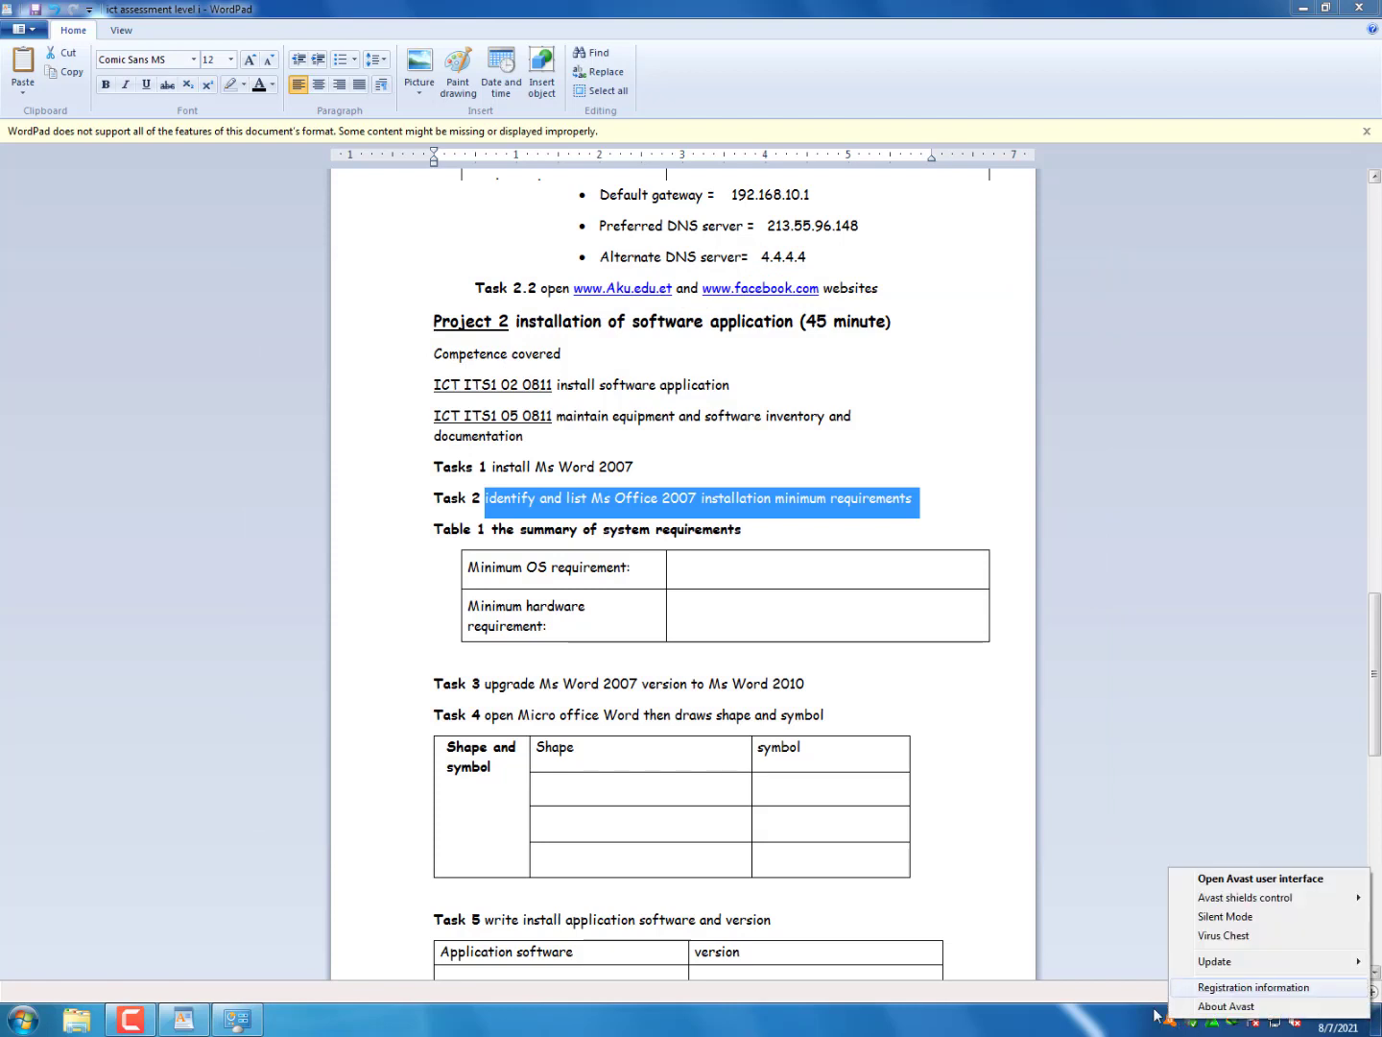
Exit Internet Download Manager running in the notification area
left_click(1249, 988)
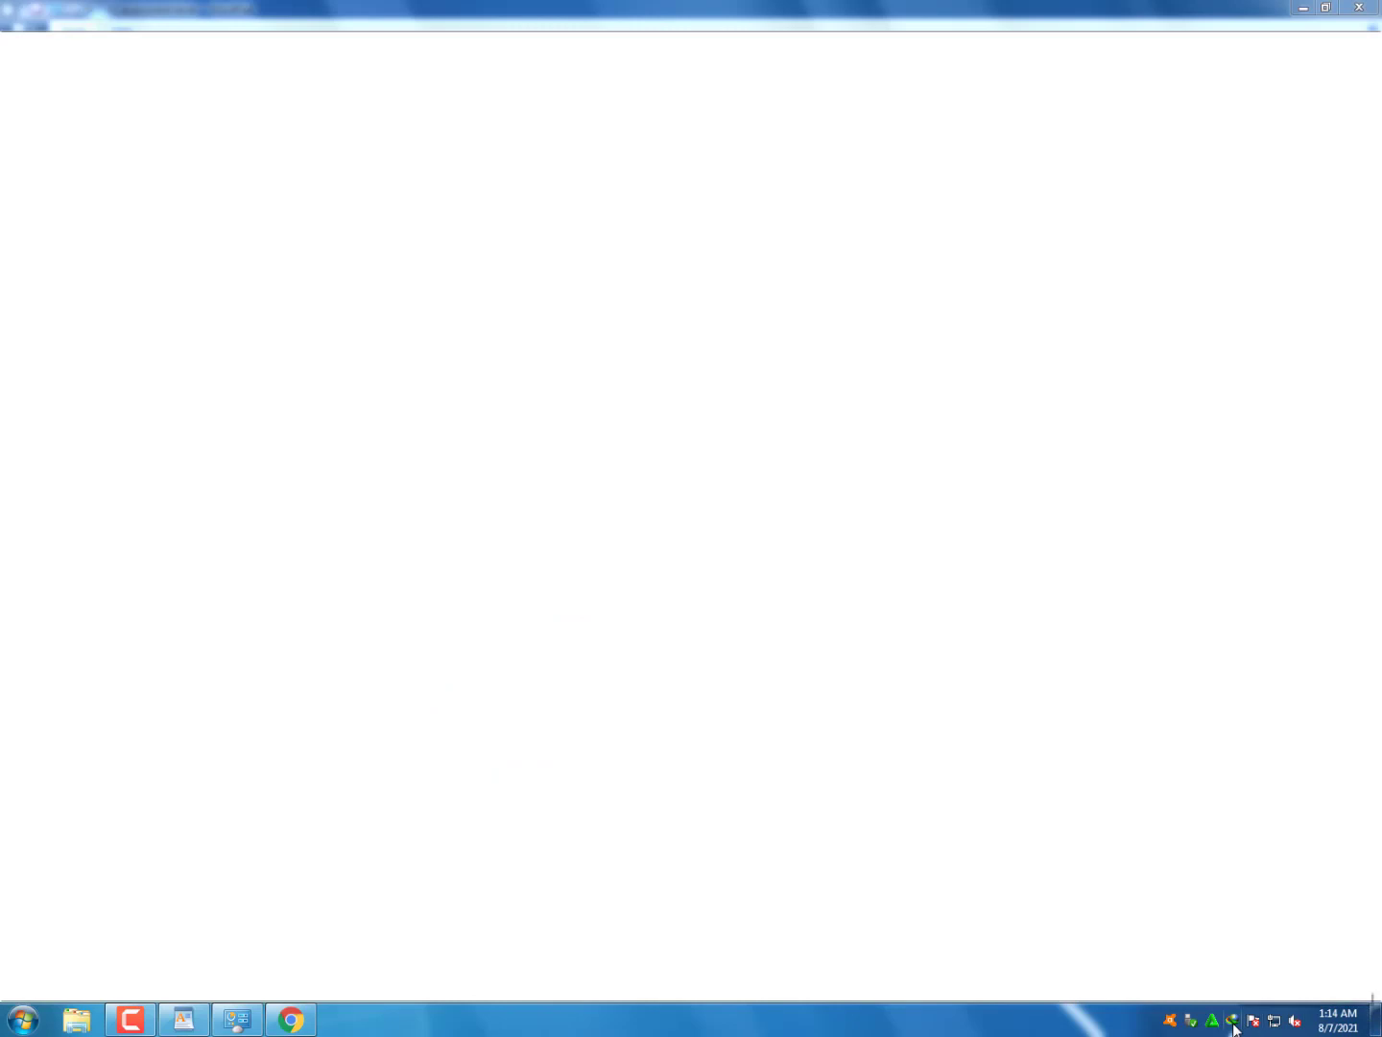
right_click(1237, 1025)
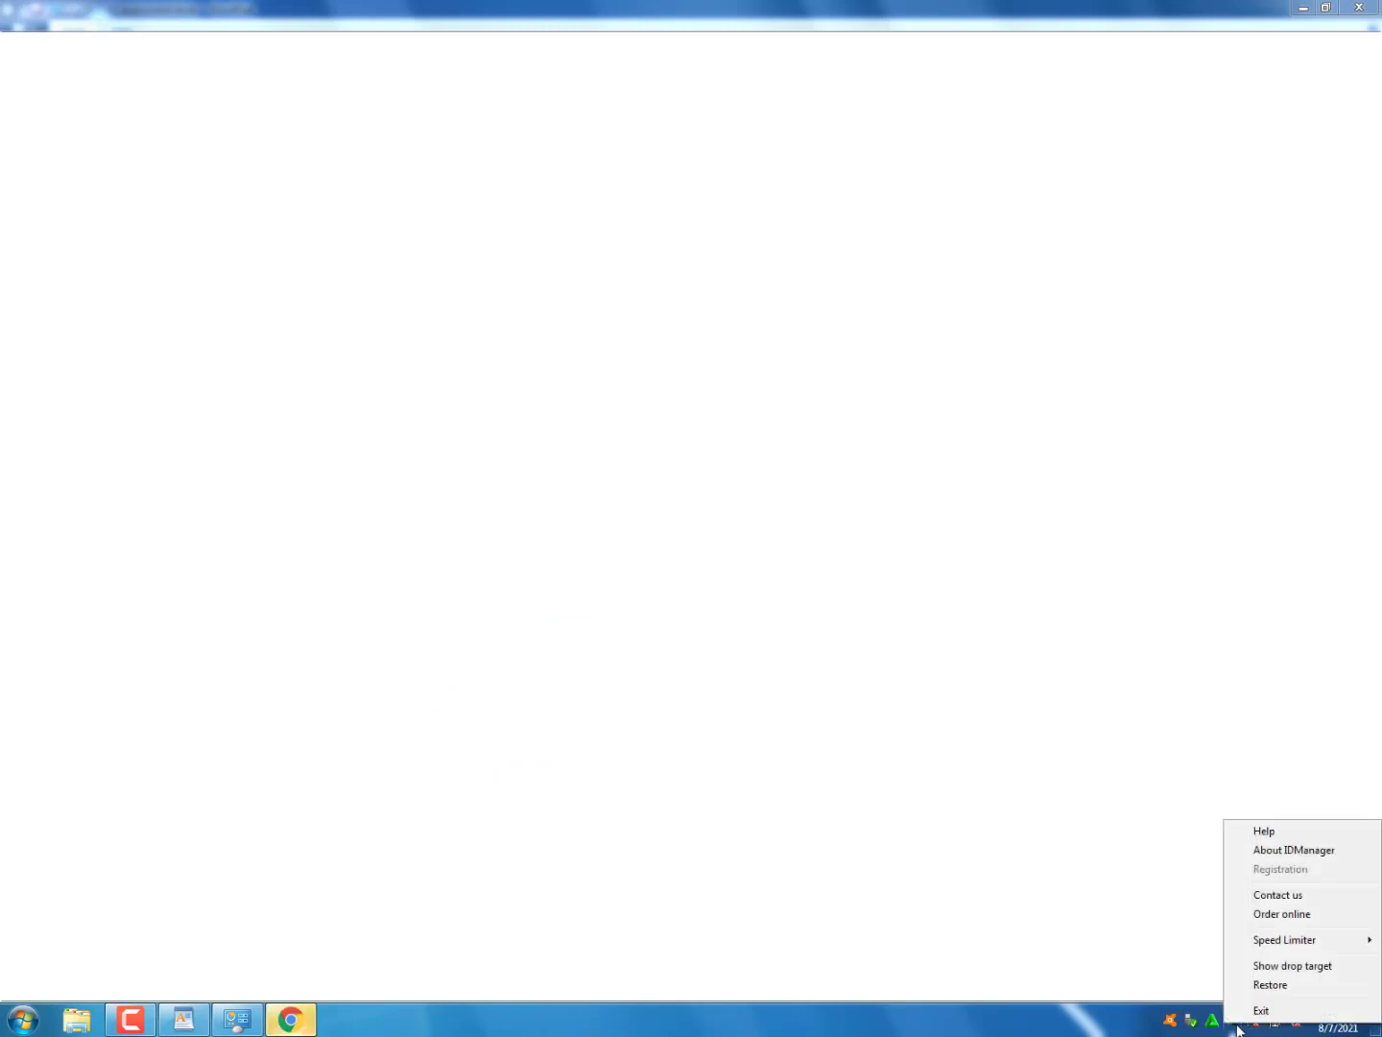
left_click(859, 981)
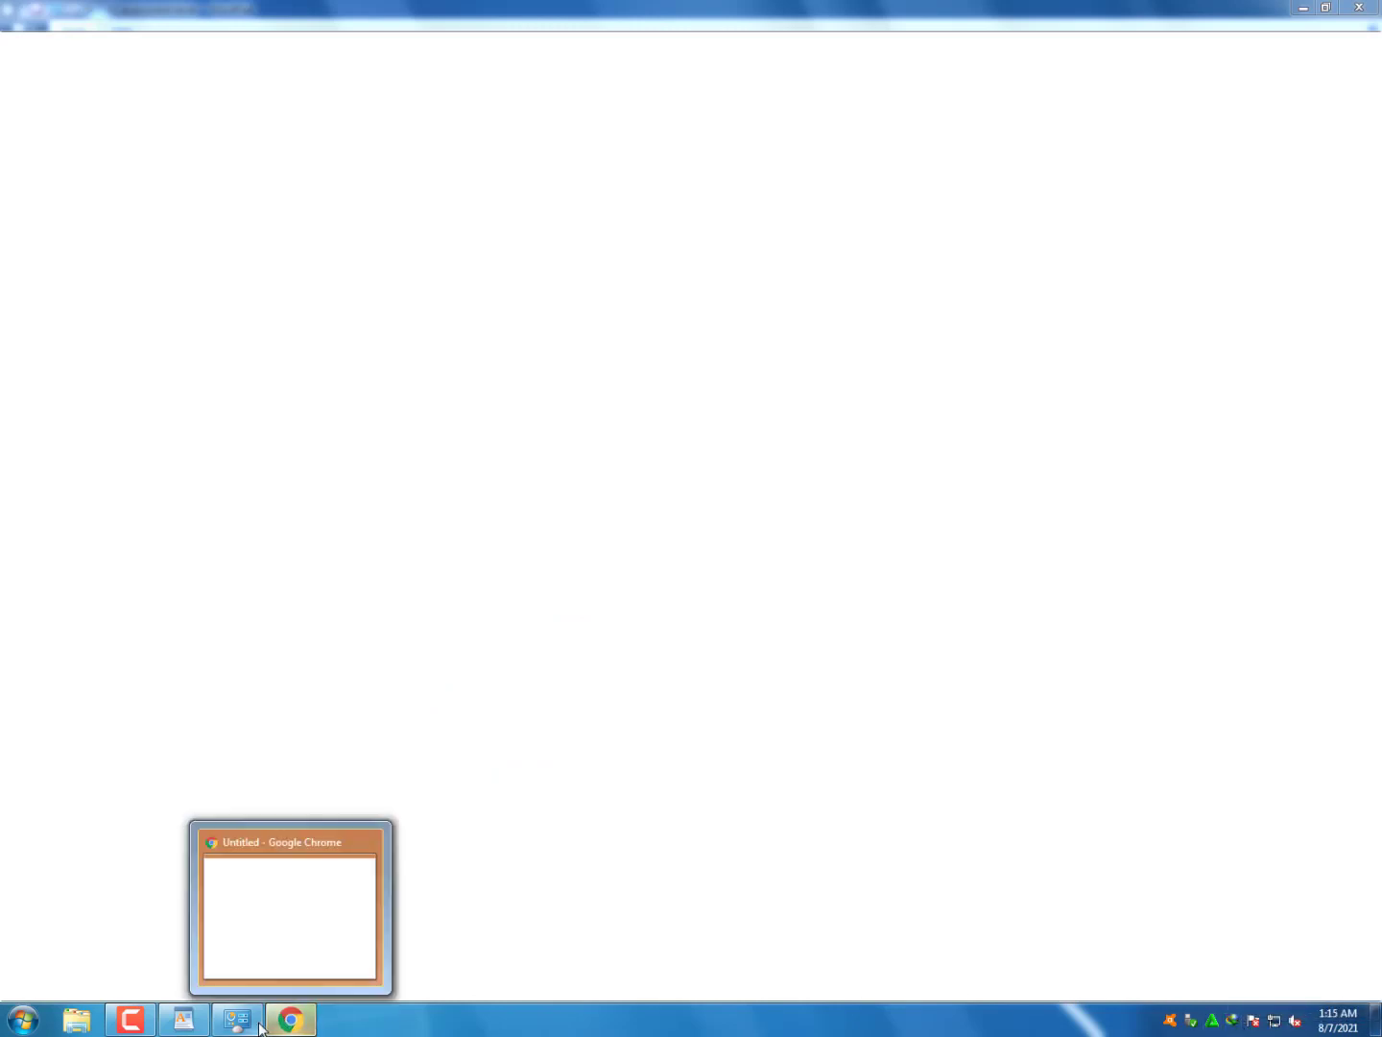
Close the blank Untitled Chrome window and the Network Connections window, keeping the New Tab browser window open
mouse_move(248, 1025)
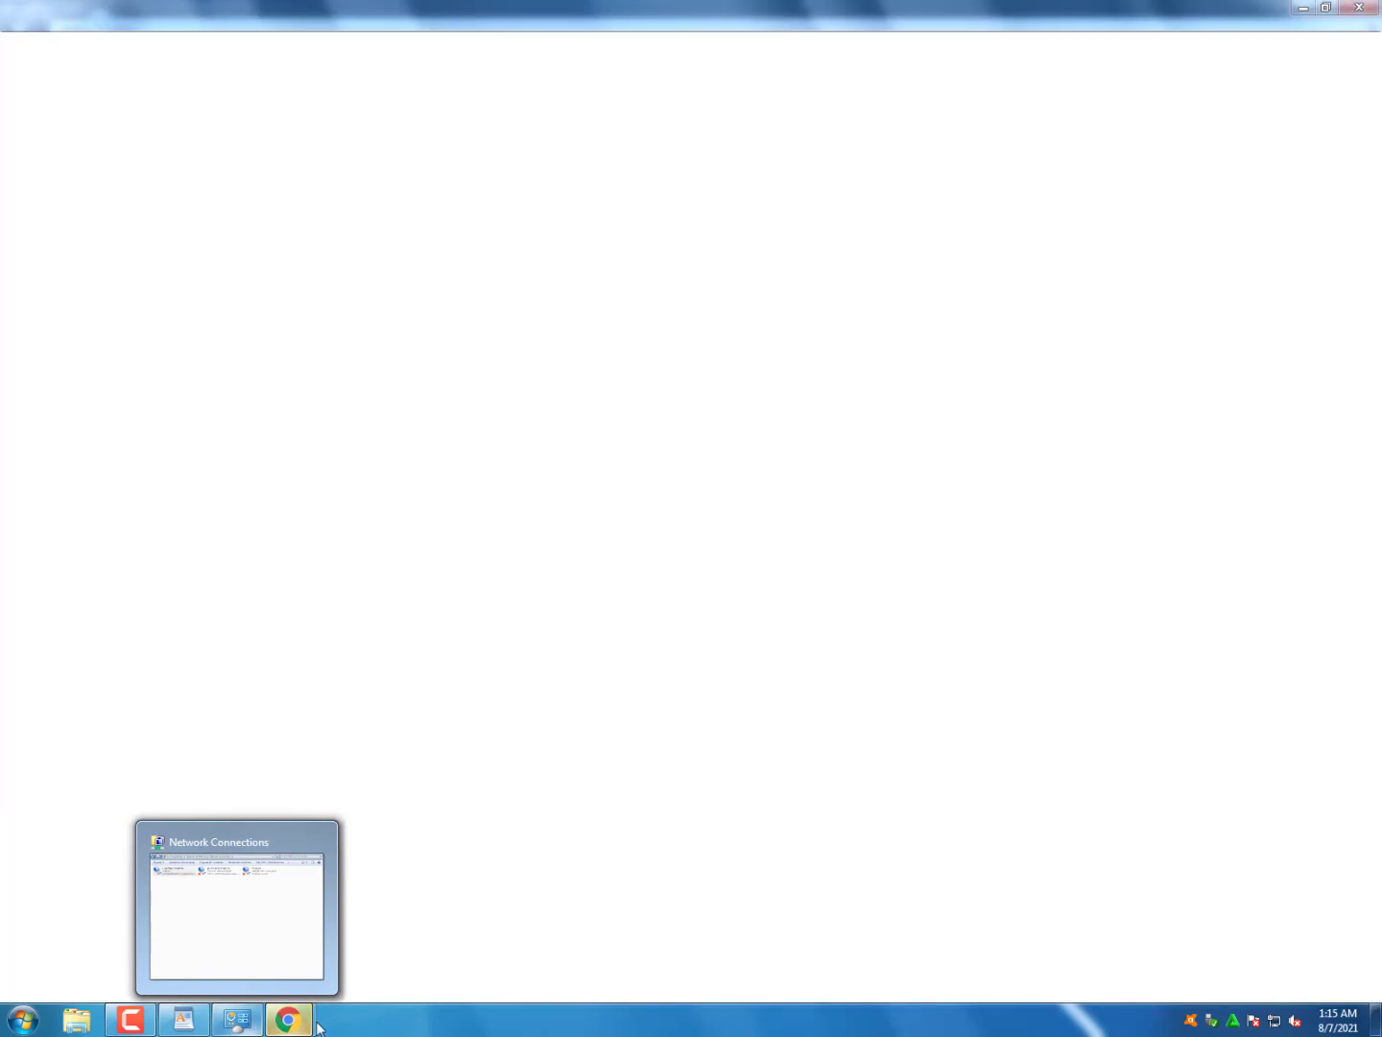
mouse_move(306, 1025)
left_click(352, 955)
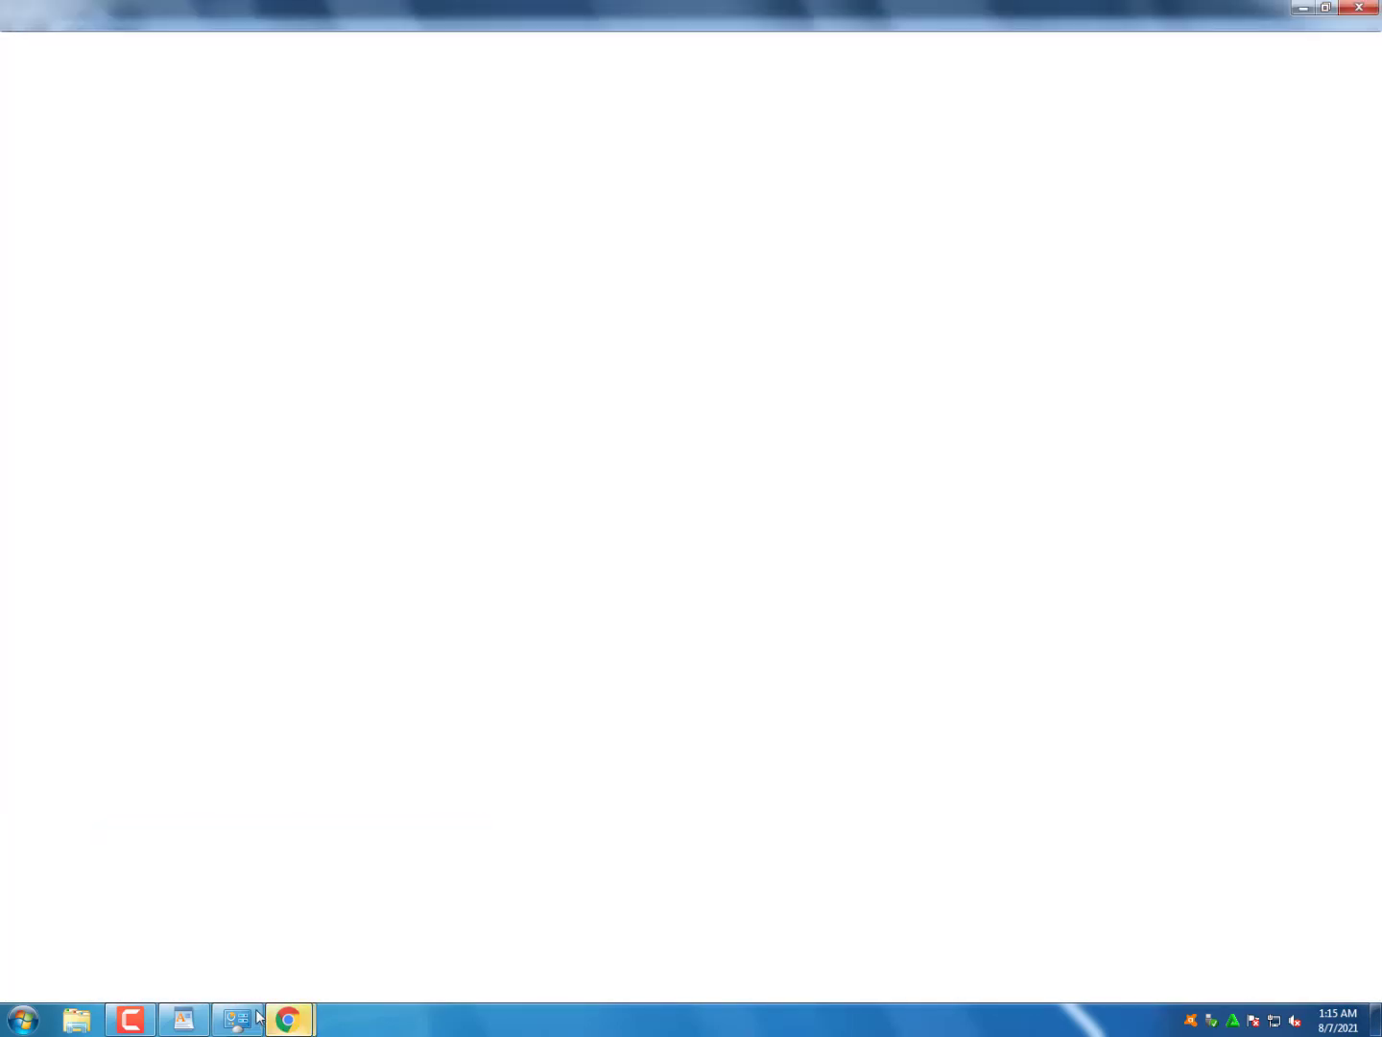
mouse_move(283, 816)
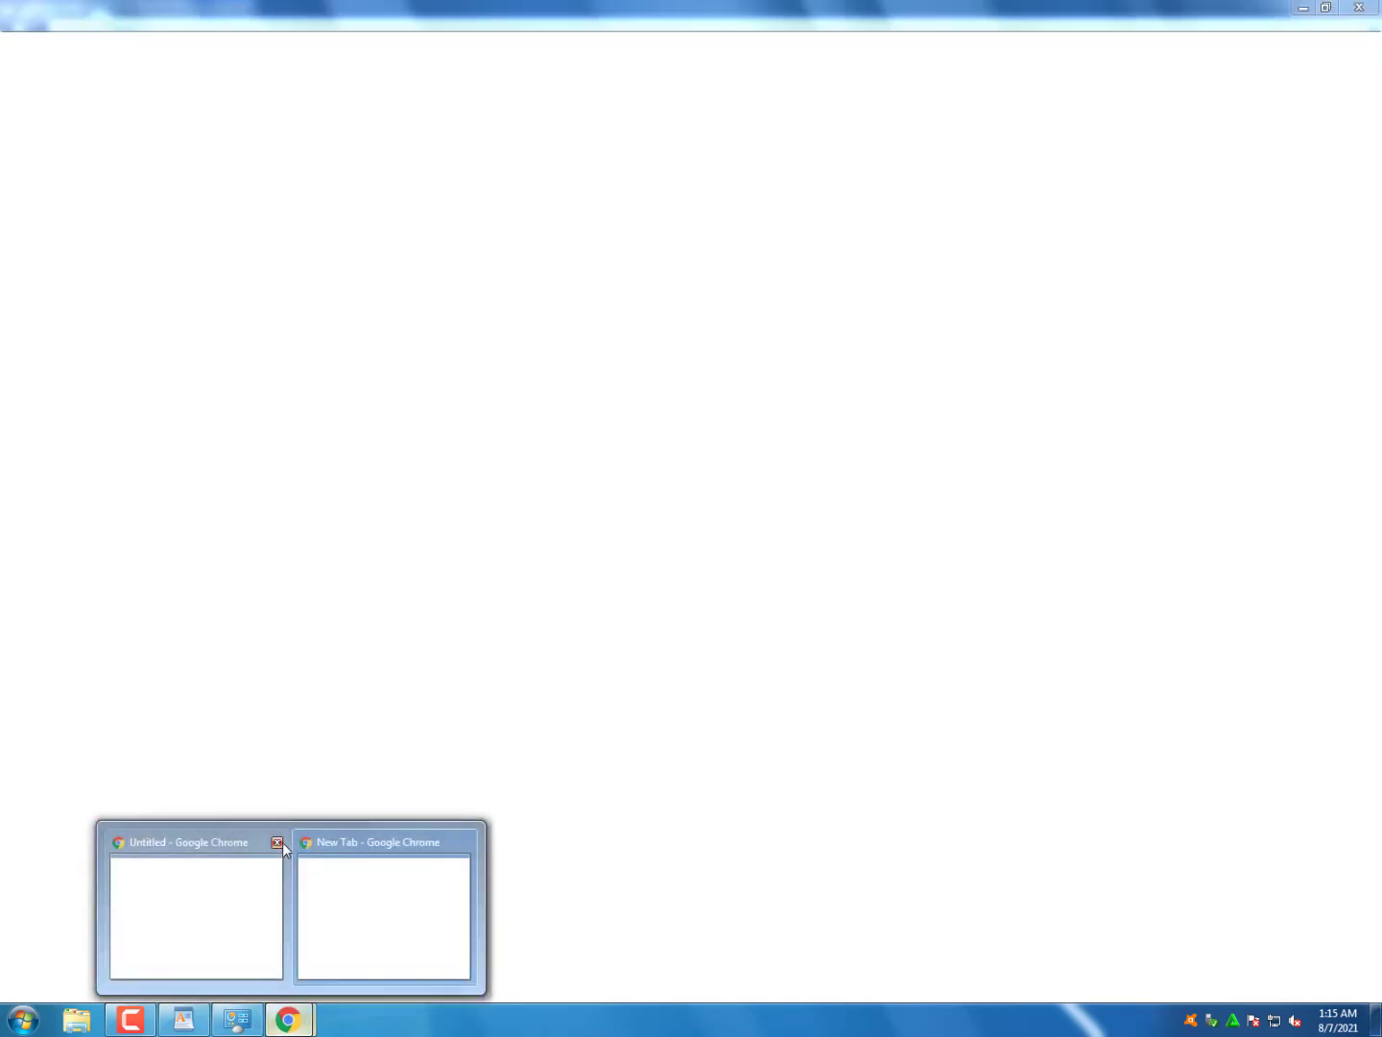
left_click(277, 842)
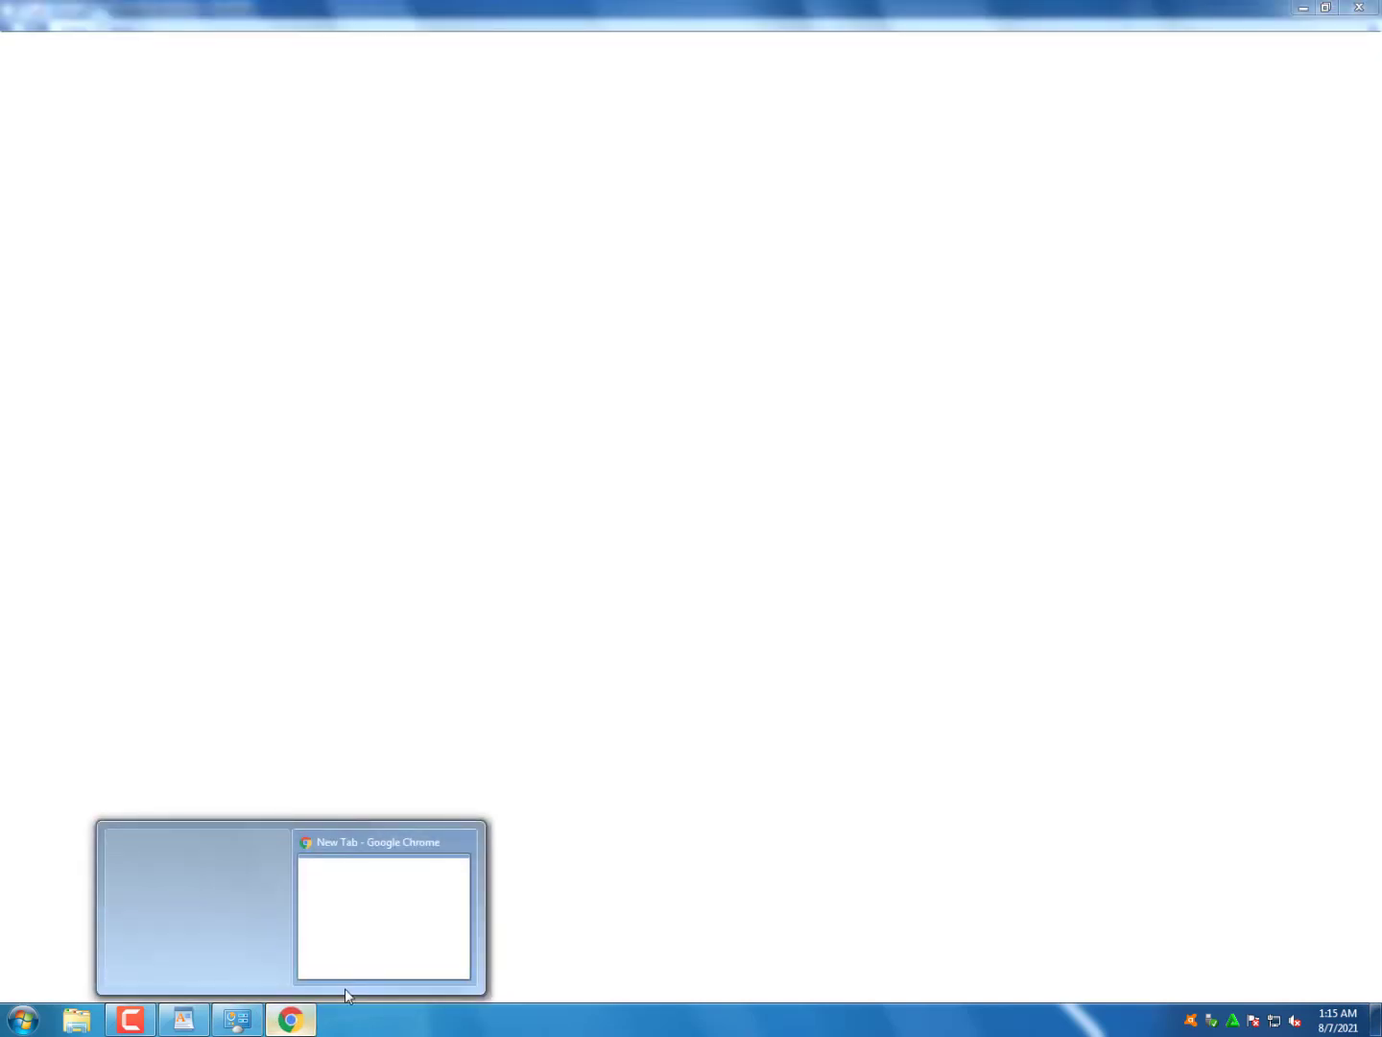
left_click(238, 1020)
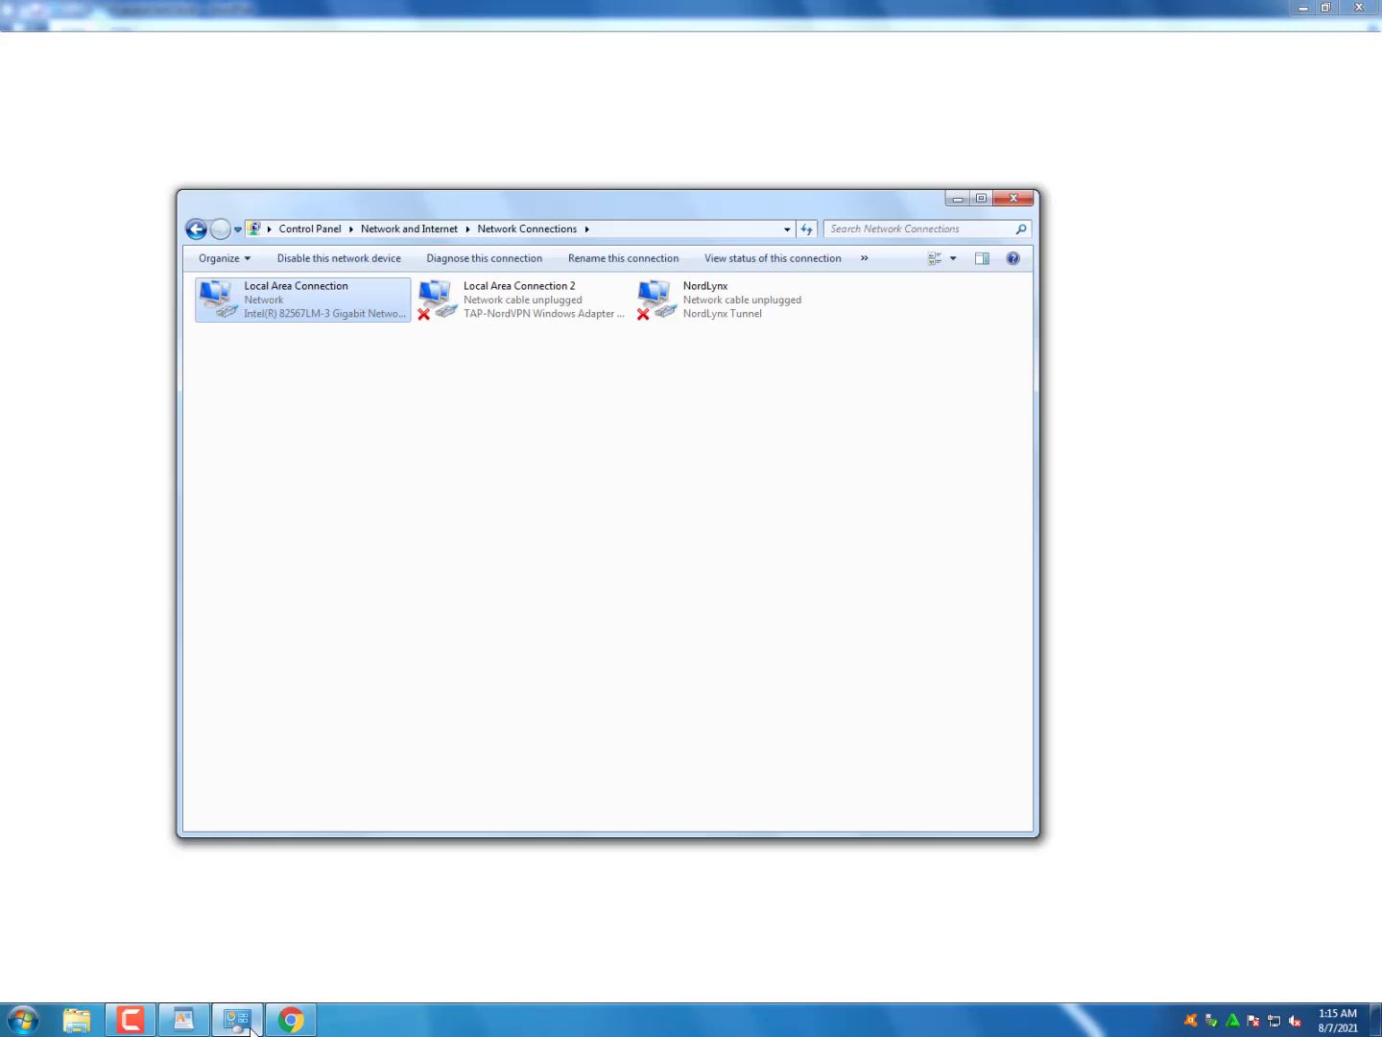
left_click(1014, 198)
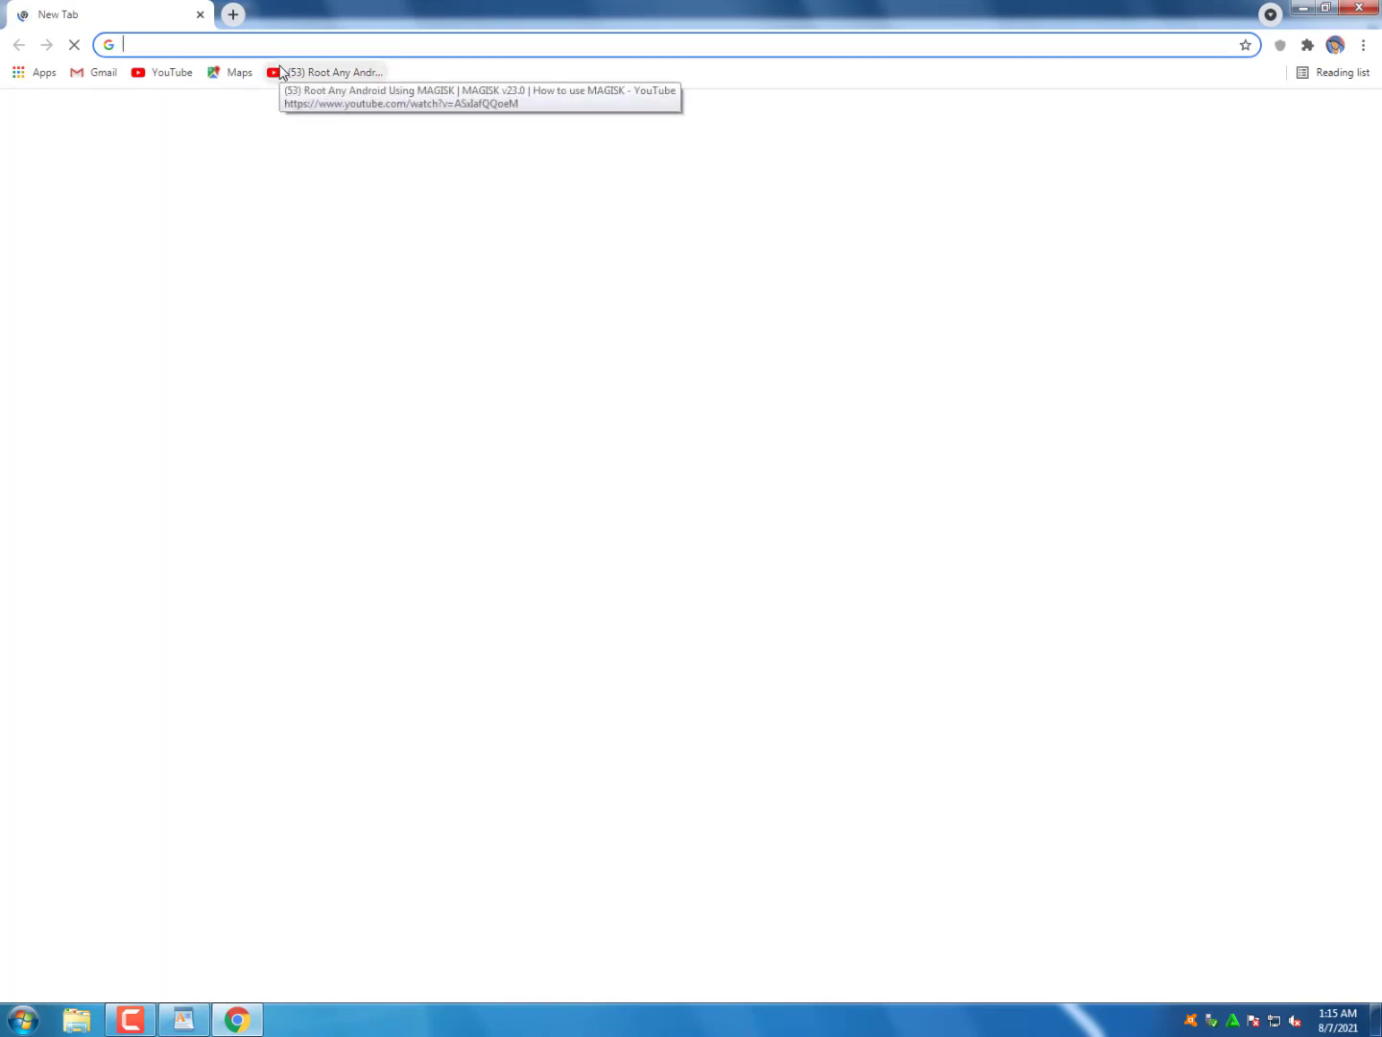
Search Google for "microsoft office 2007 minimum requirements" and open the University of Sheffield's Minimum Specifications page
type("microsoft office 2007 minimum requirements")
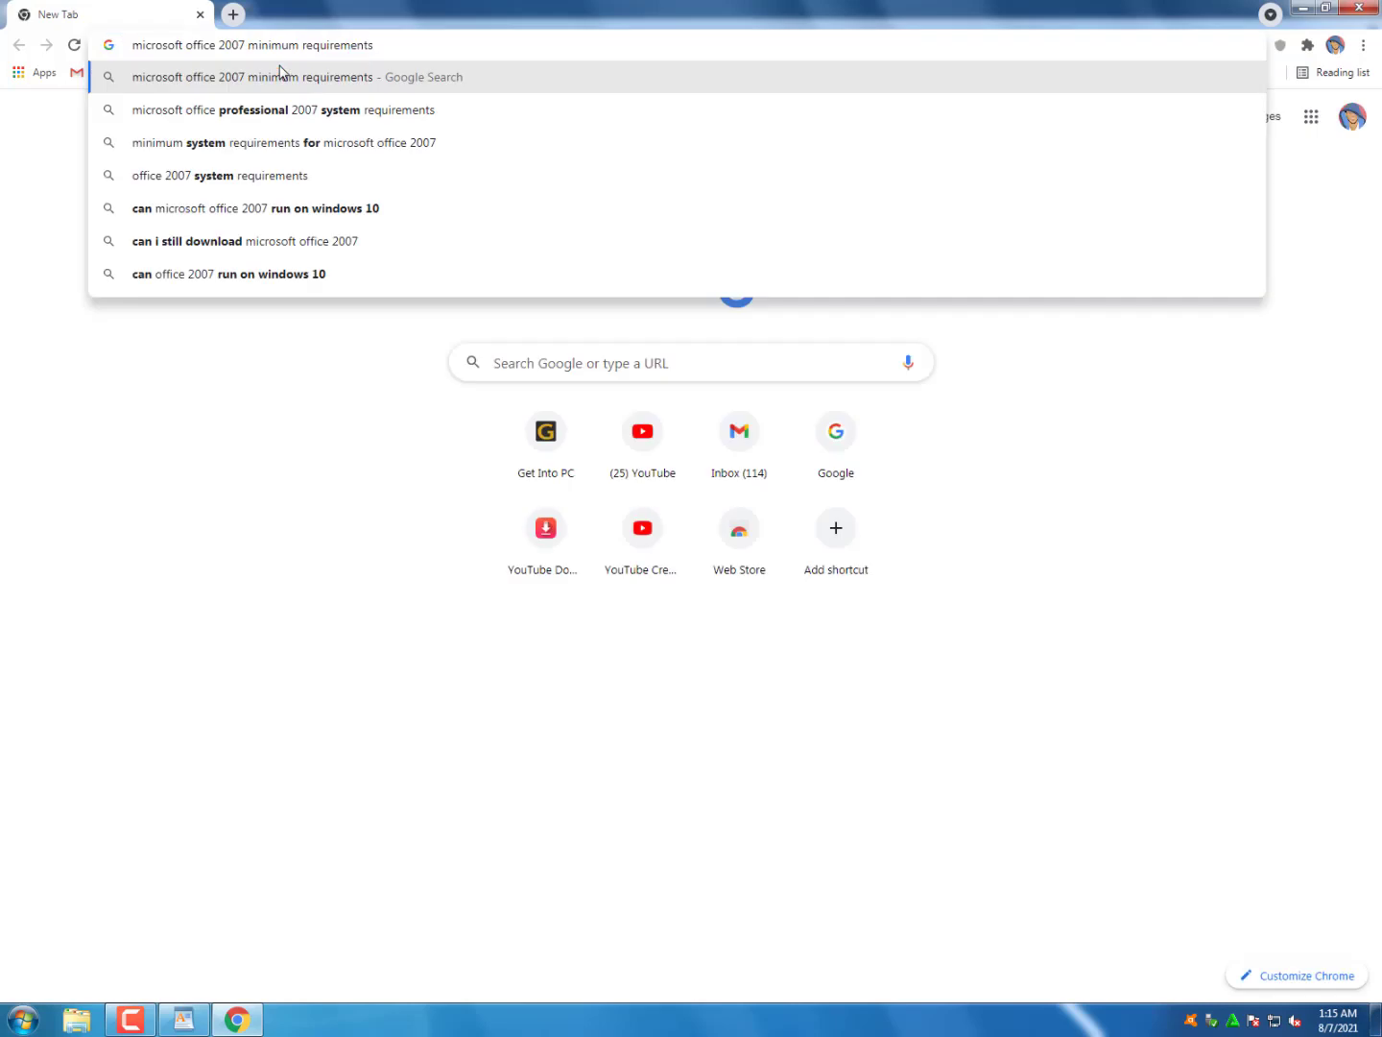
left_click(326, 89)
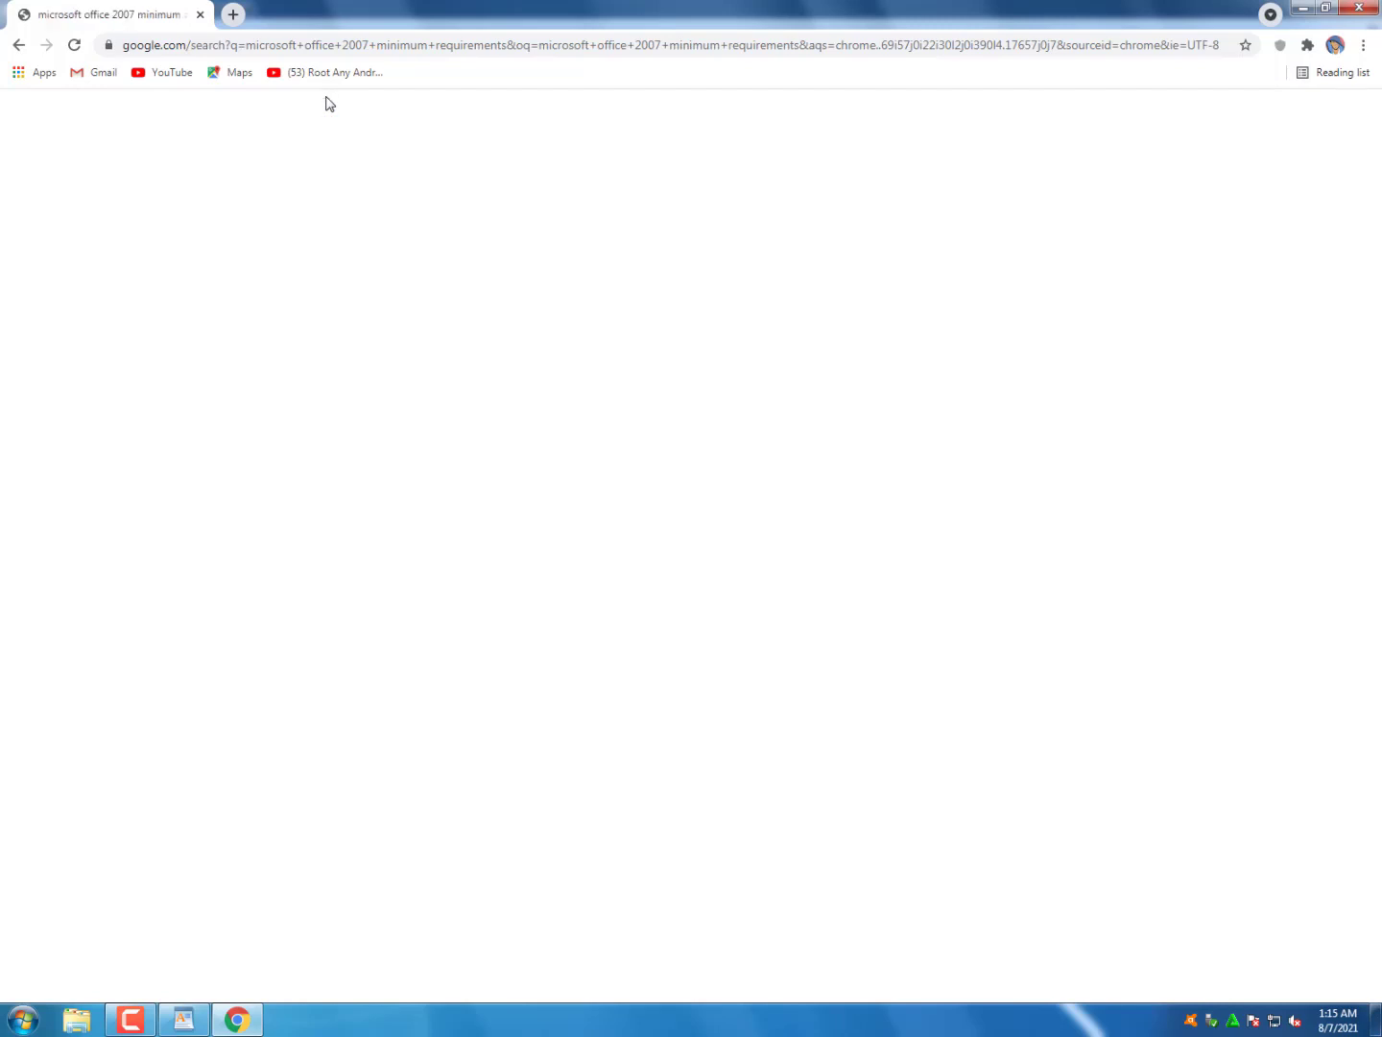
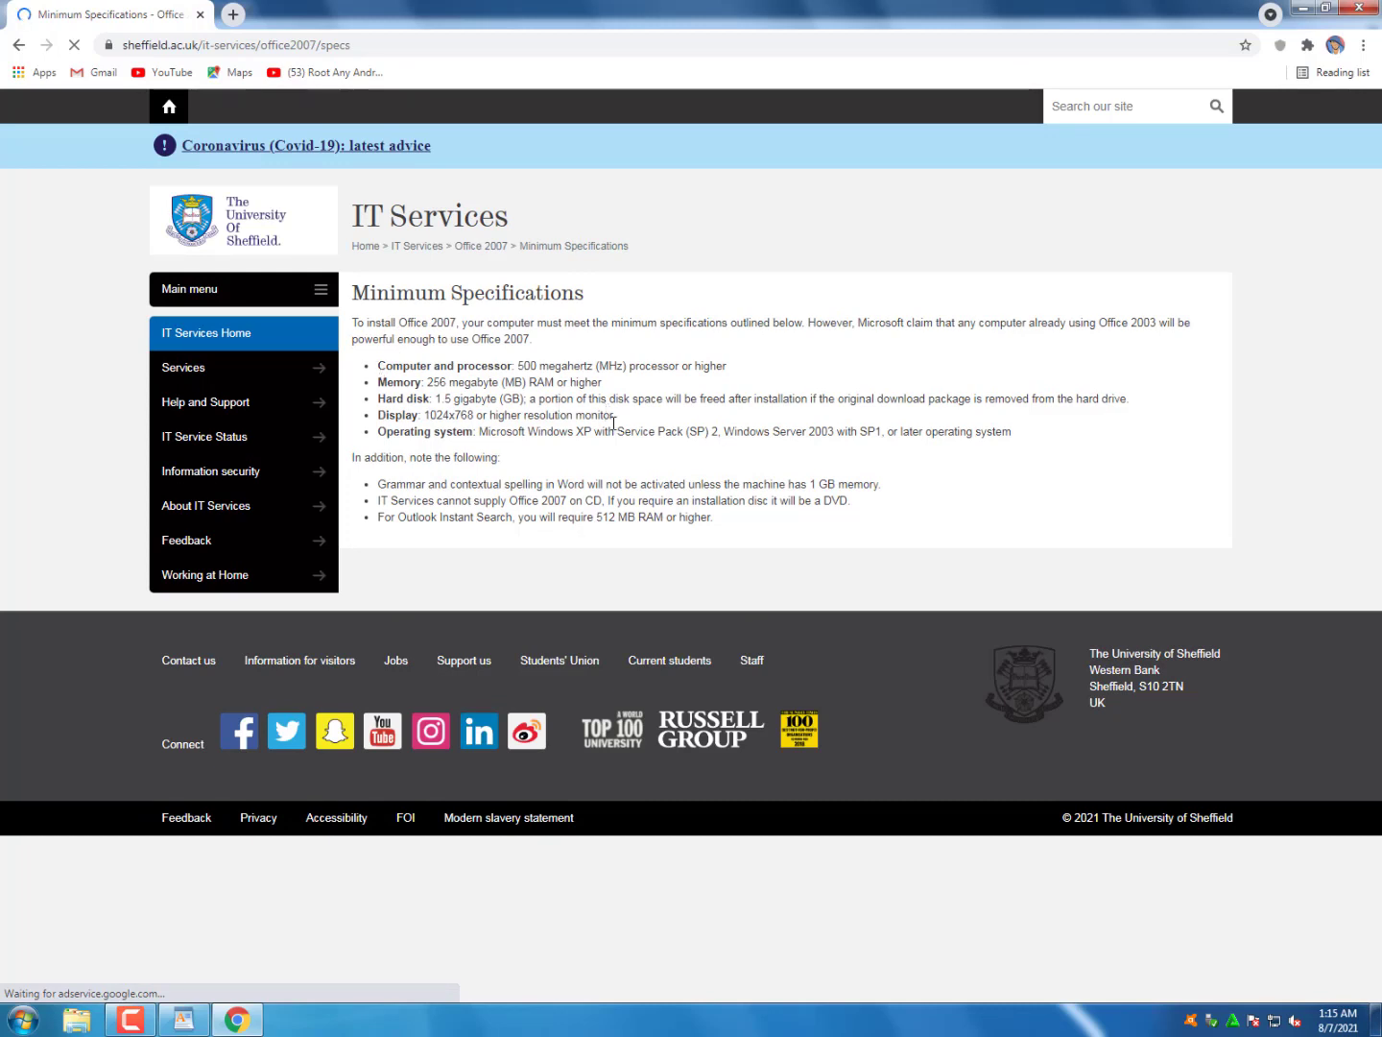
Copy the specifications from "Computer and processor" through the line "In addition, note the following:"
left_click_drag(378, 365, 614, 423)
left_click_drag(727, 433, 1007, 444)
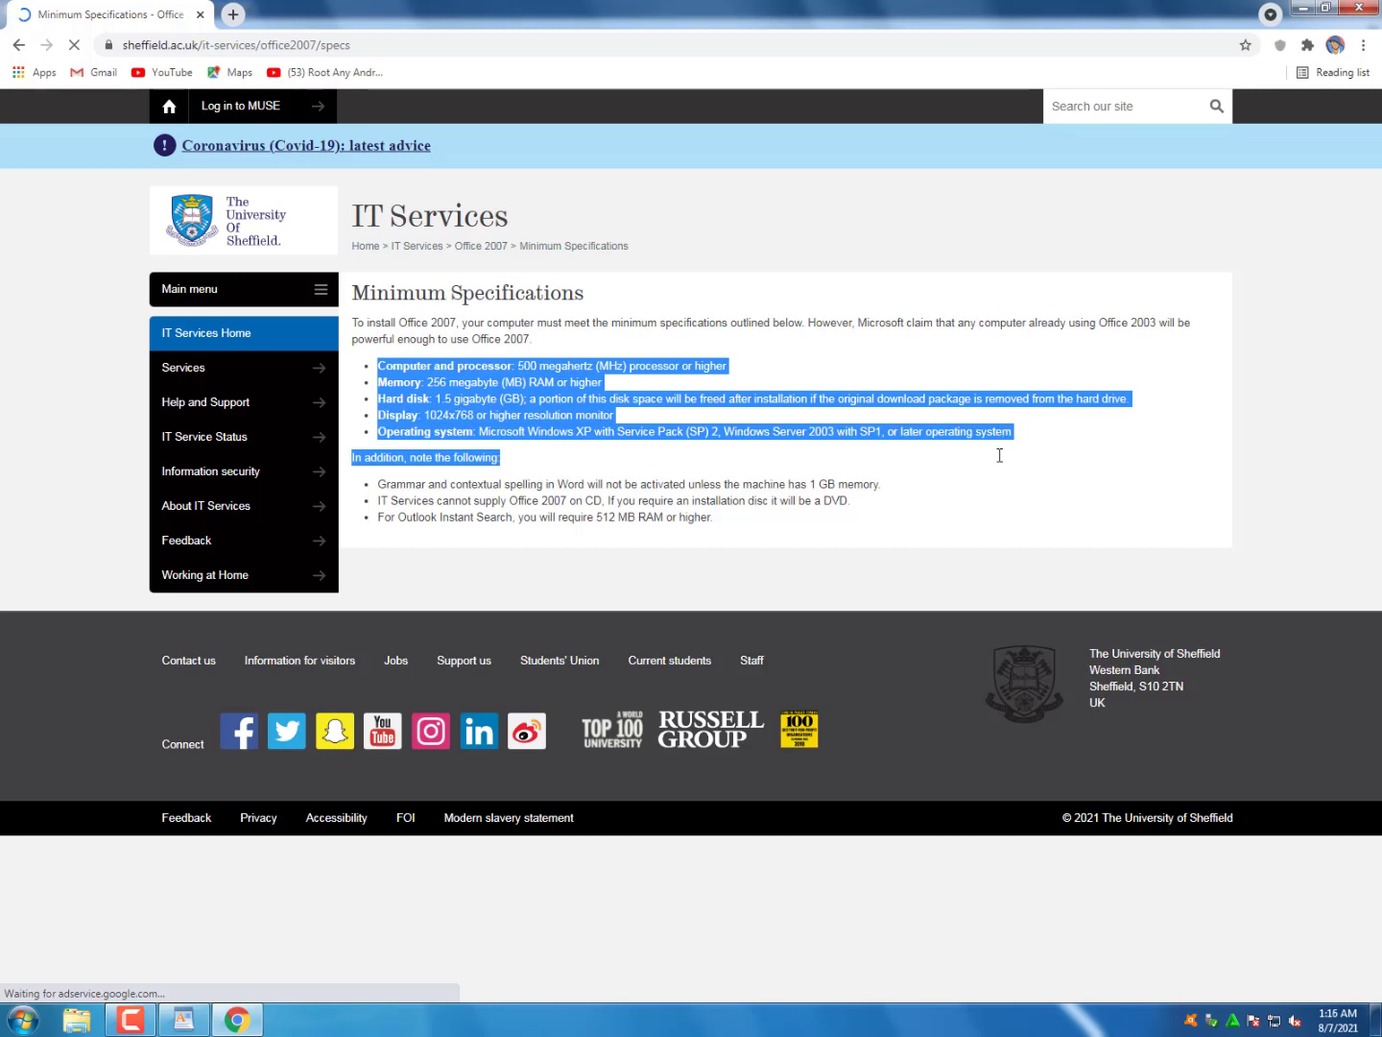
right_click(946, 443)
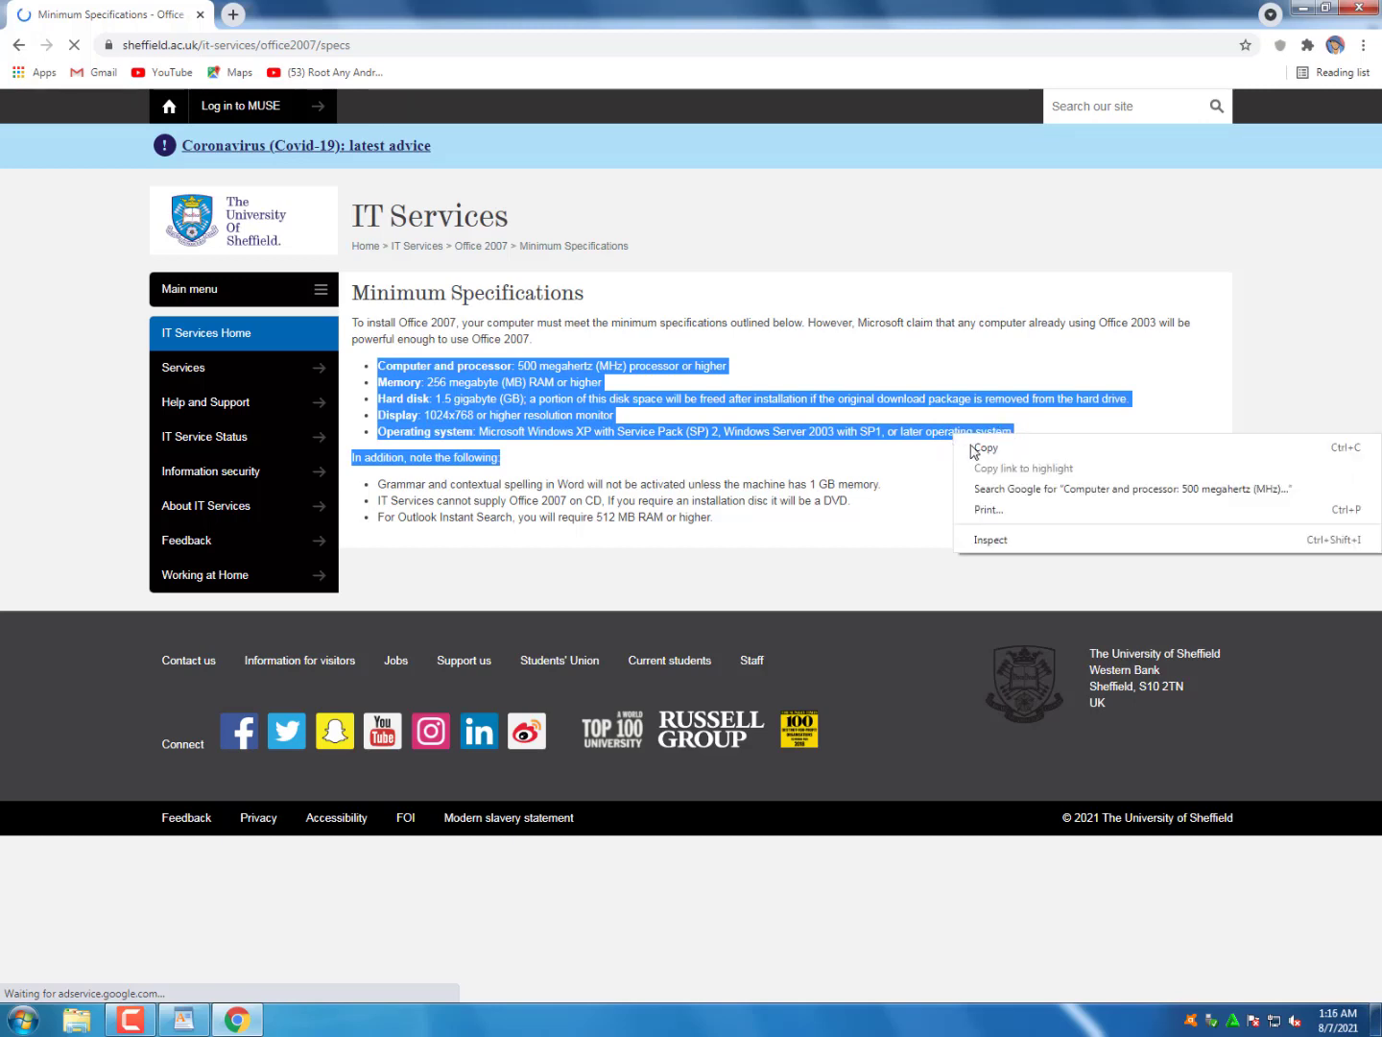
left_click(968, 447)
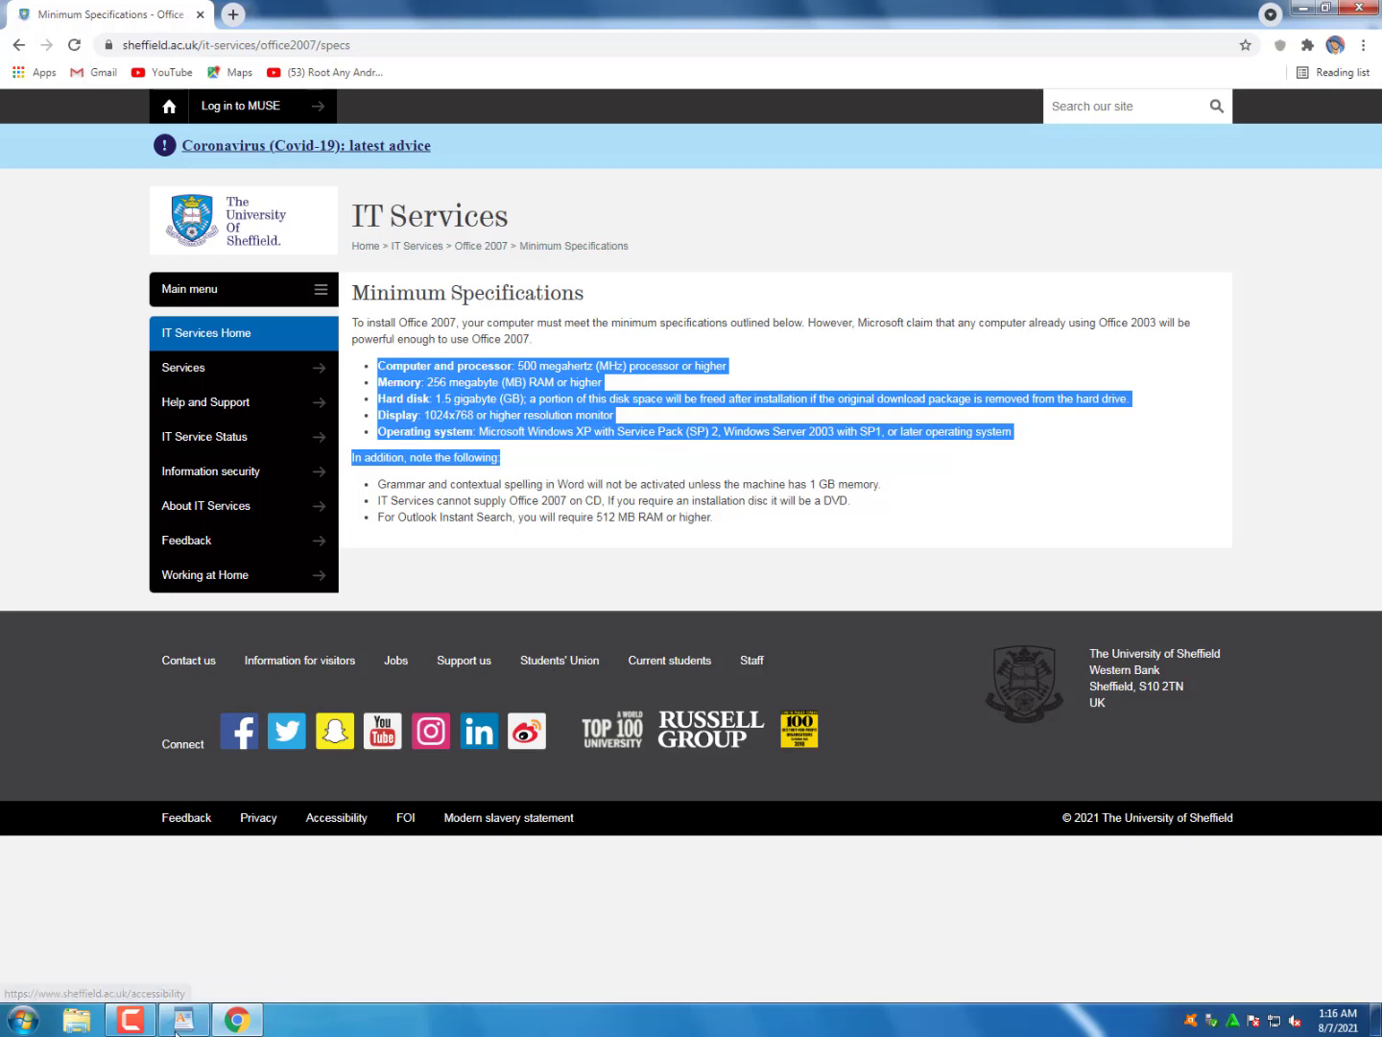
Switch to the WordPad document and paste the copied specifications into Table 1's empty cell beside "Minimum hardware requirement"
left_click(182, 1019)
left_click(702, 607)
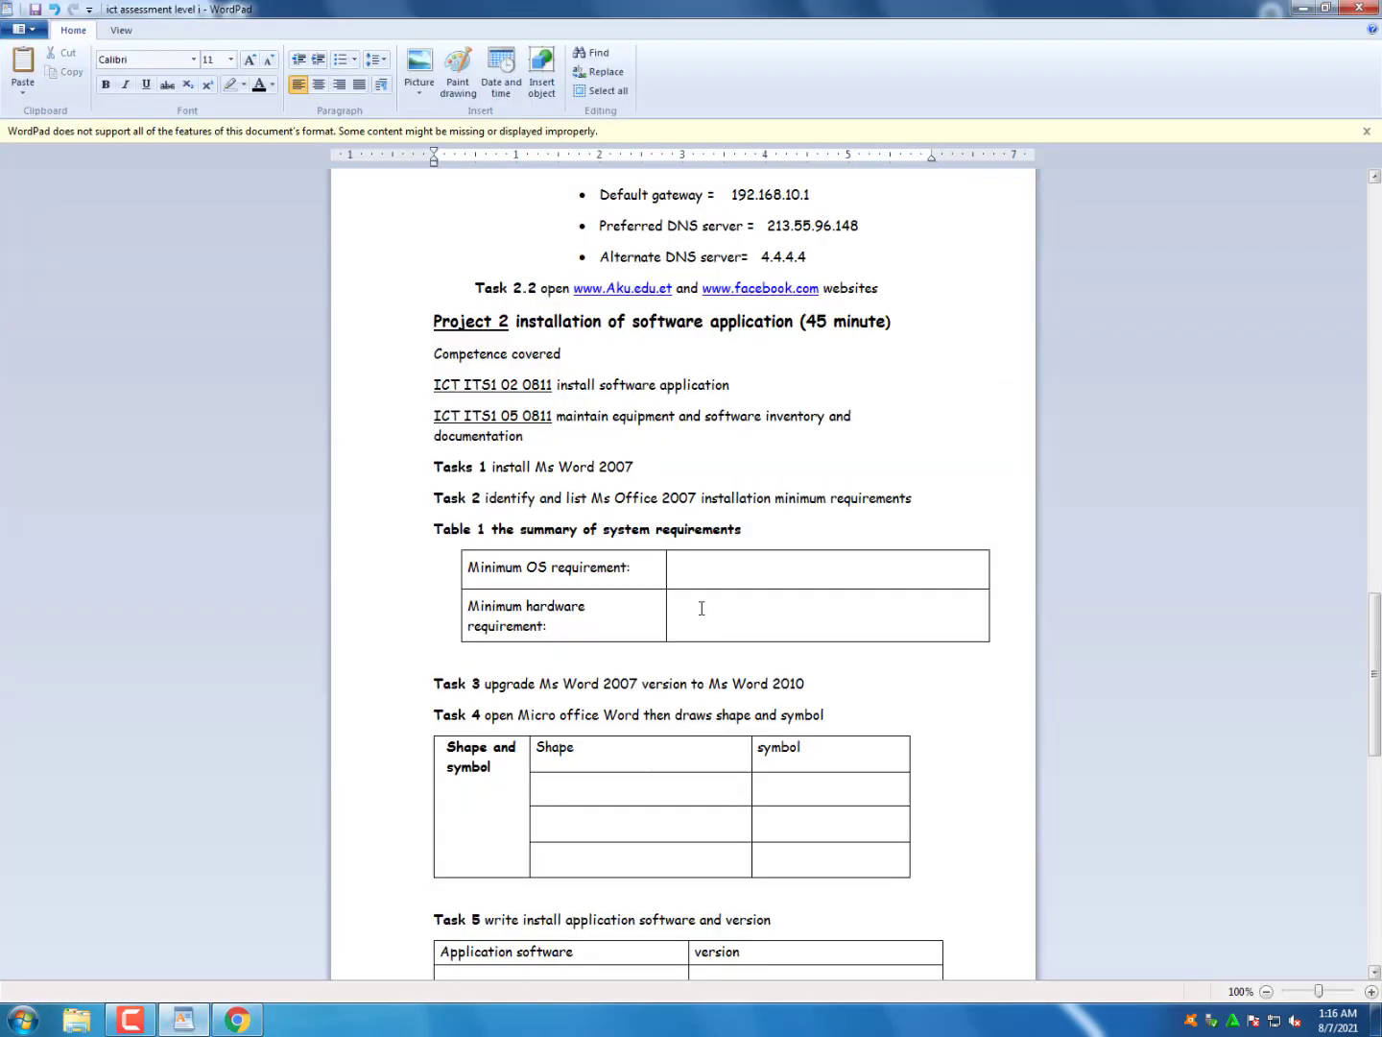
right_click(702, 608)
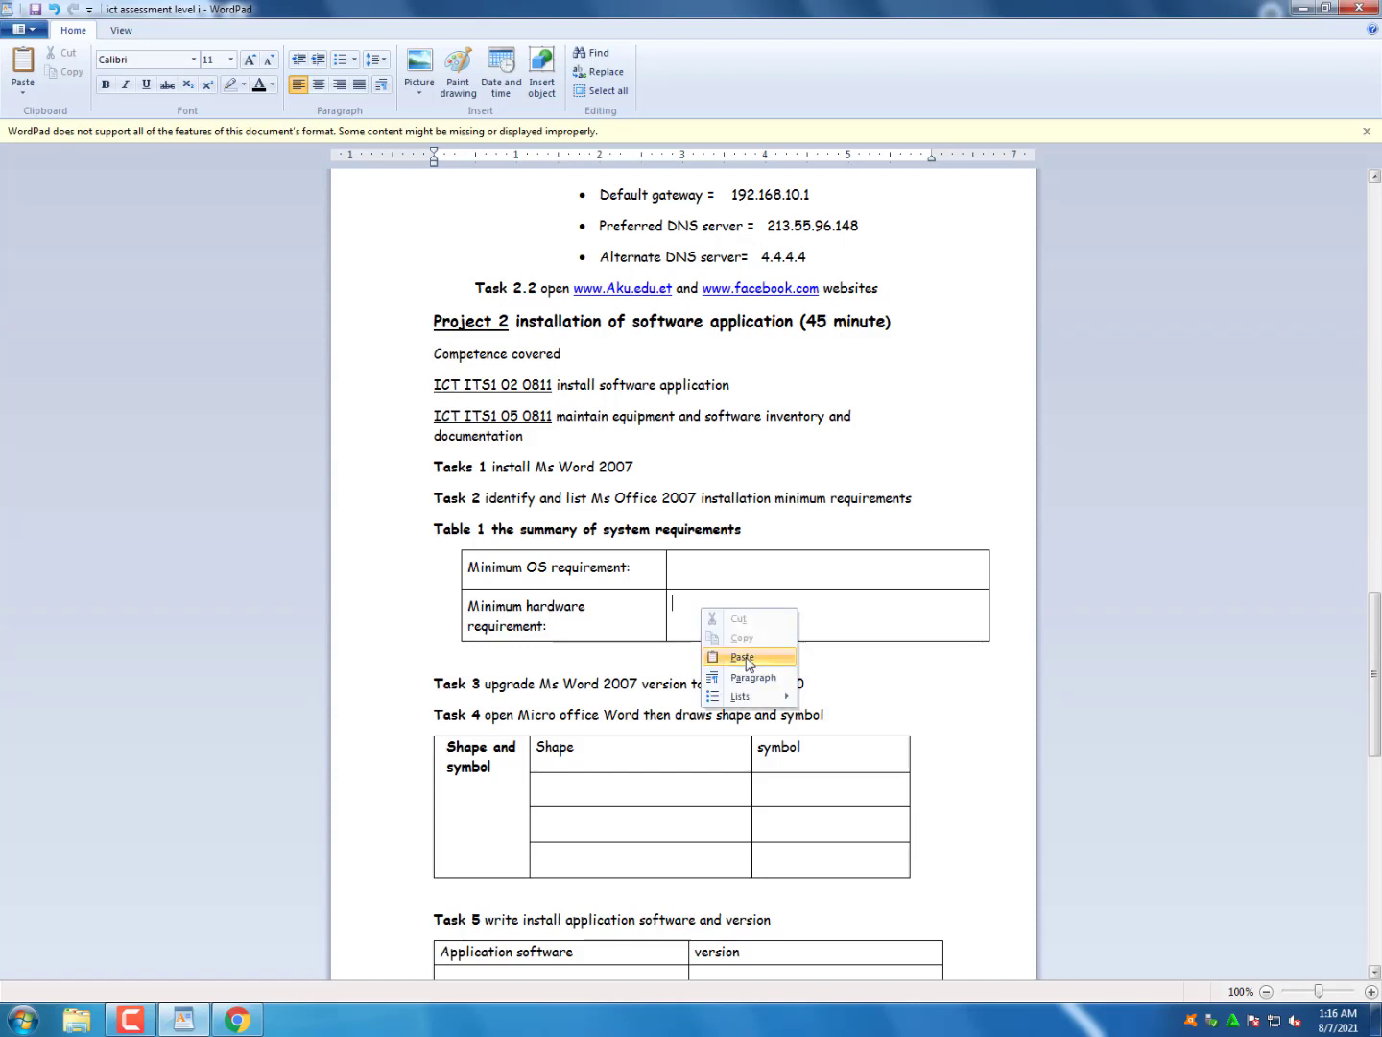
left_click(743, 658)
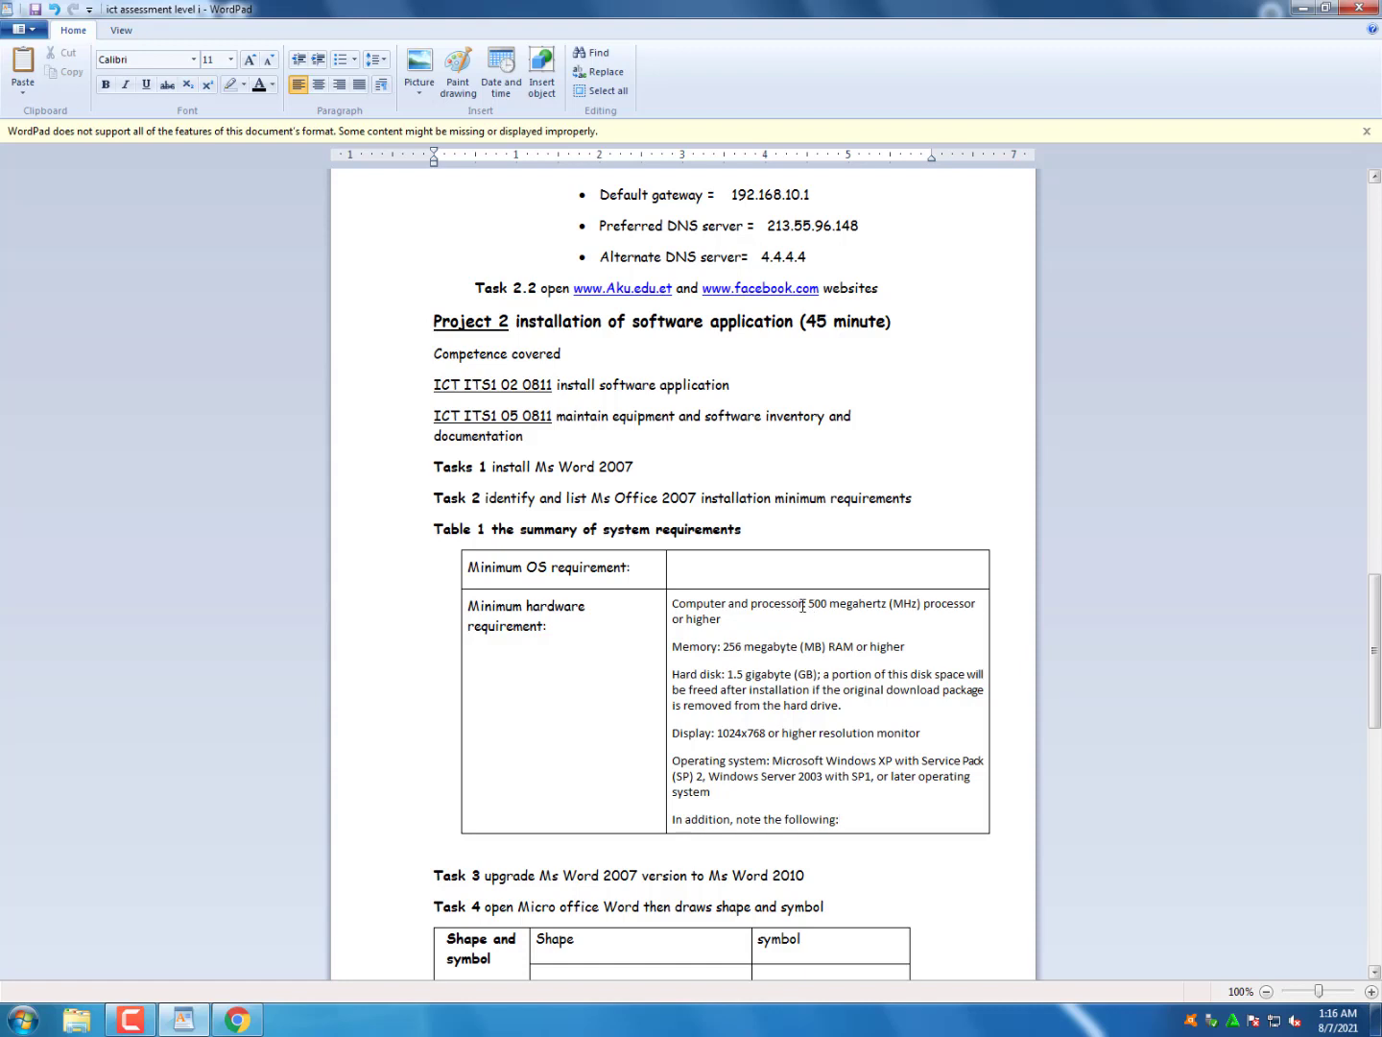
Delete the line "In addition, note the following:" from the pasted hardware requirements
left_click_drag(809, 605, 909, 606)
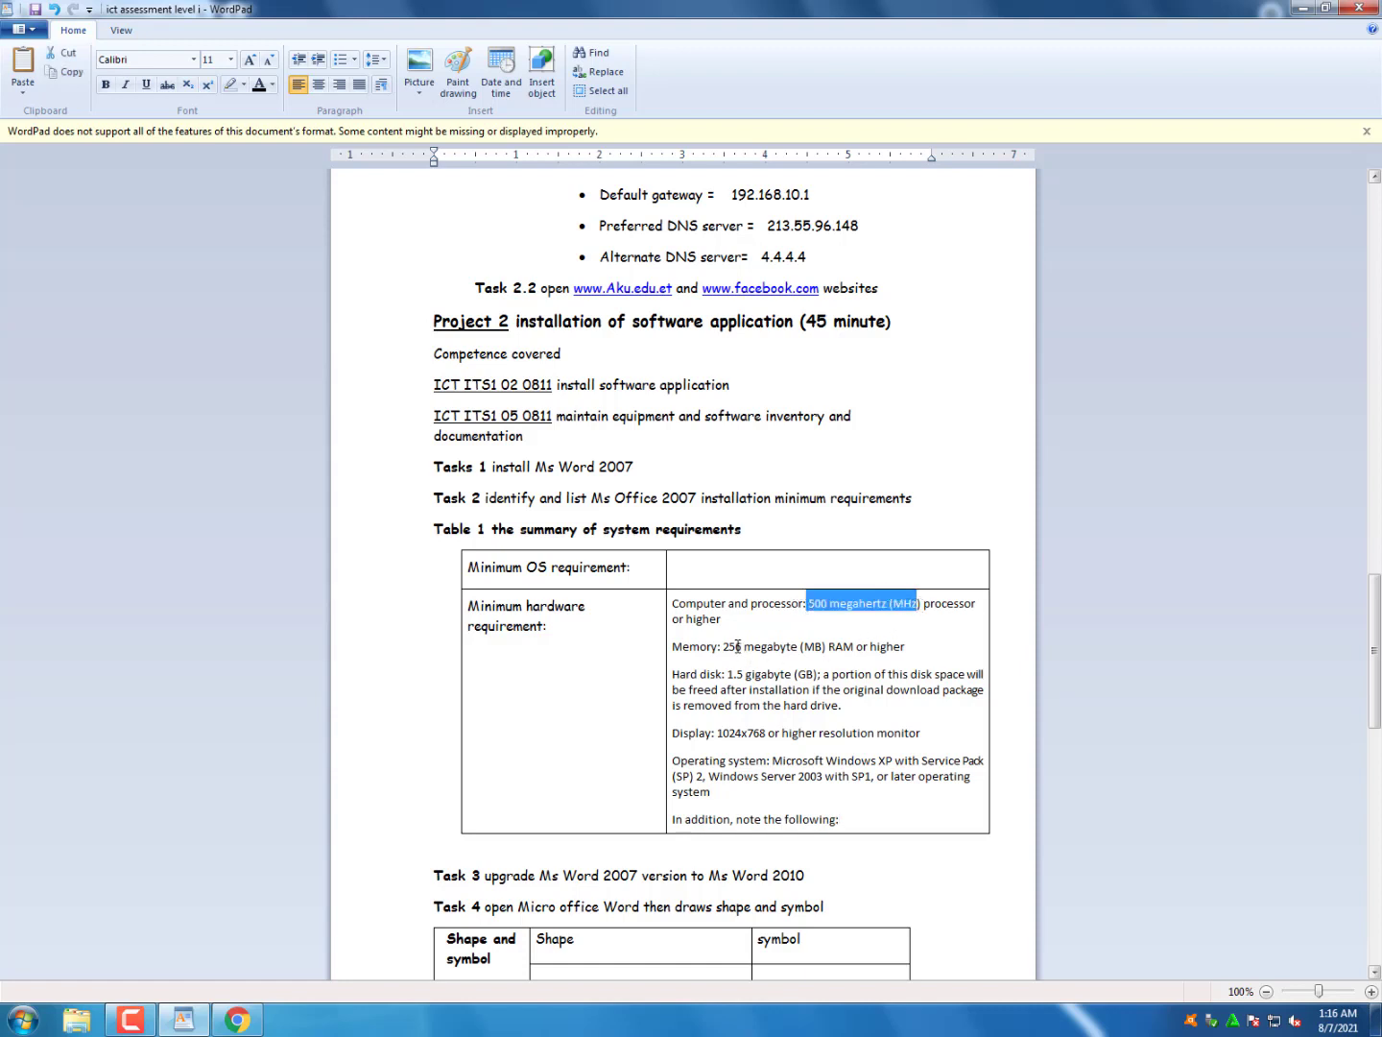
left_click_drag(722, 645, 797, 643)
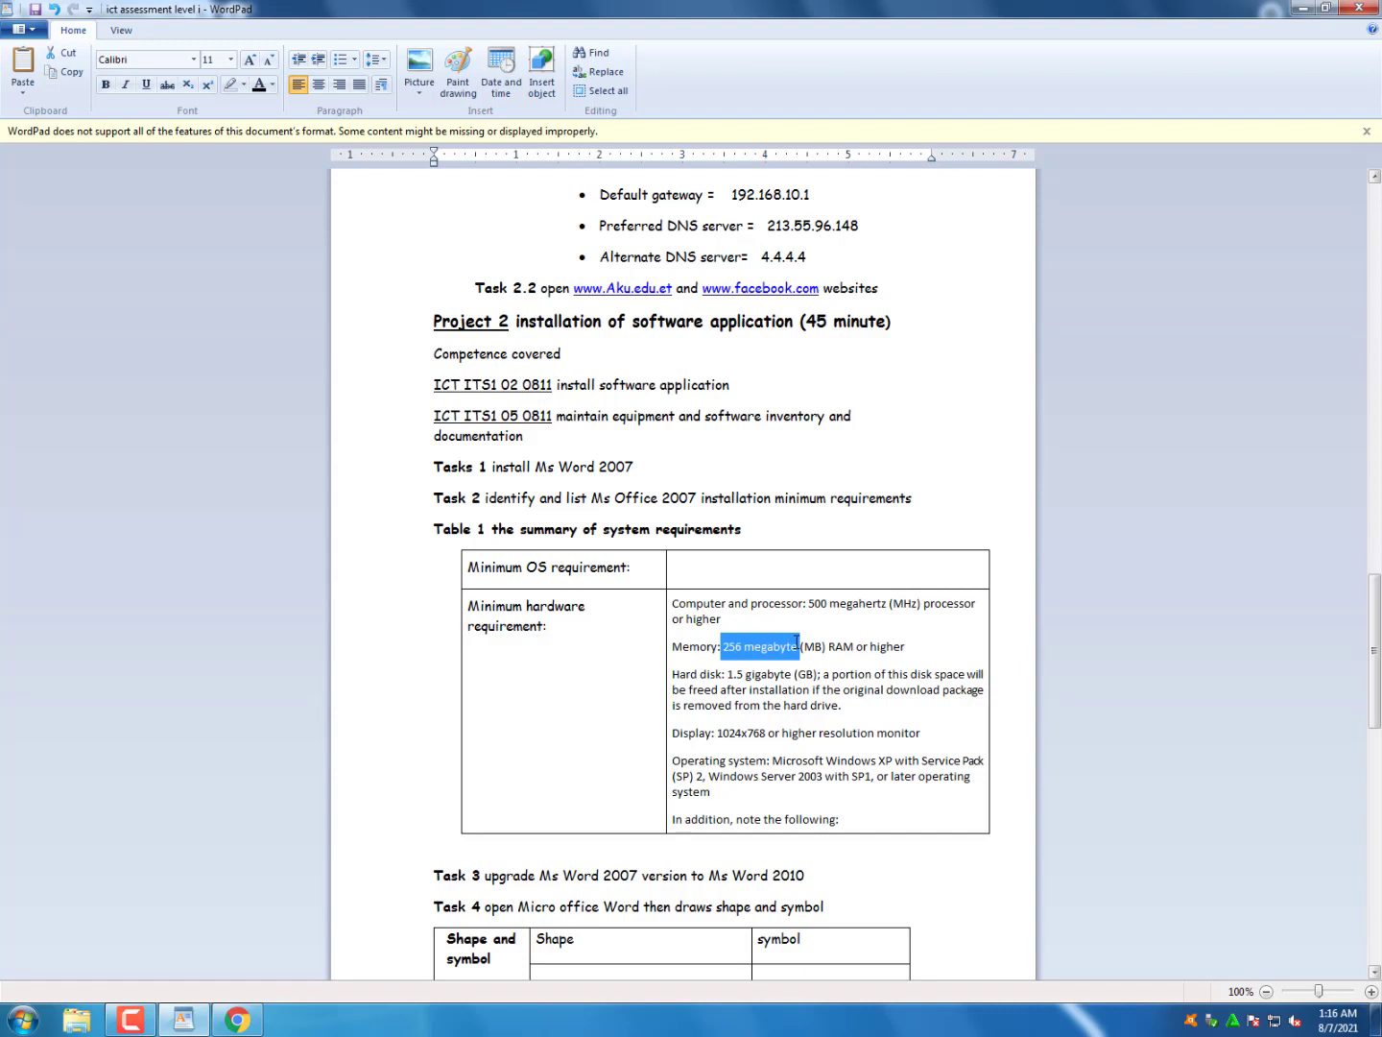
left_click_drag(842, 818, 852, 795)
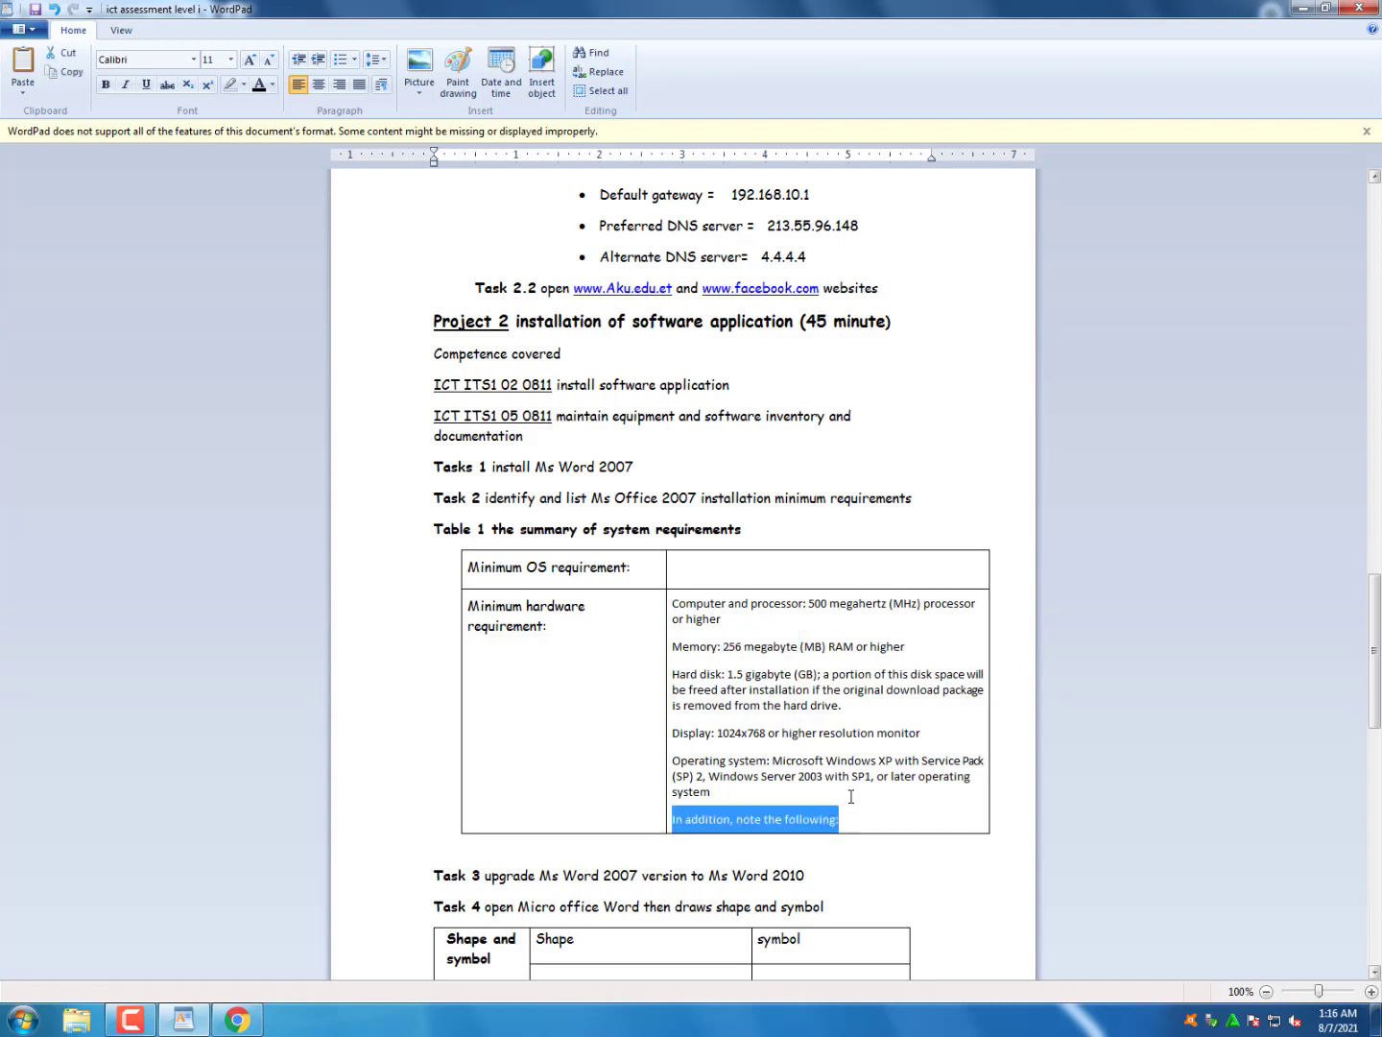
key("Delete")
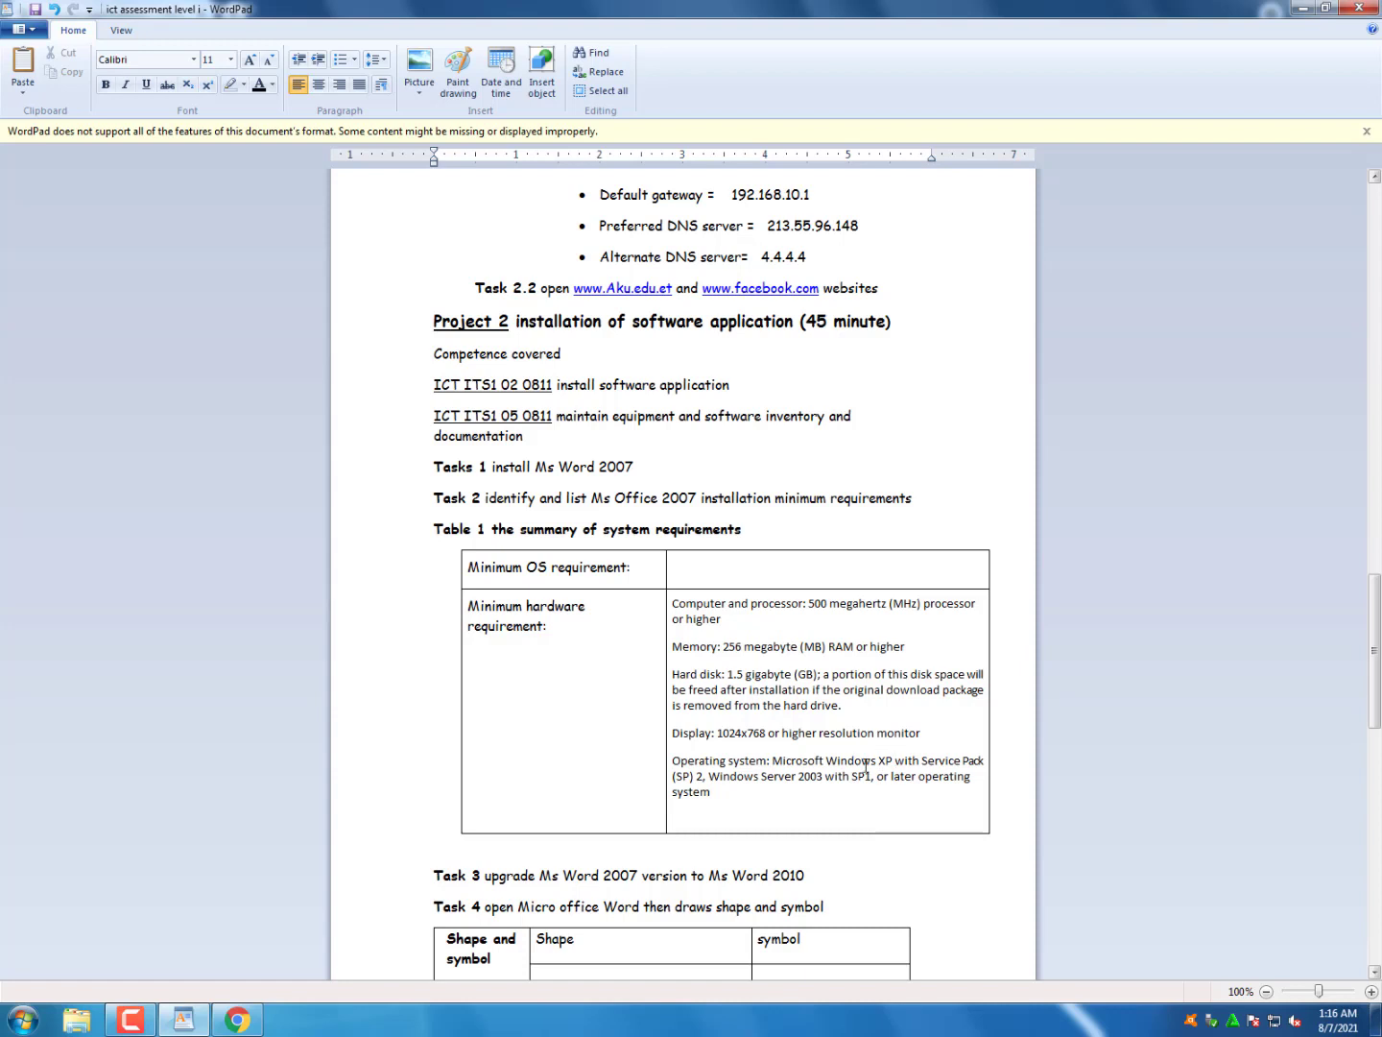
Move the Microsoft Windows XP operating system text from the hardware cell into the empty "Minimum OS requirement" cell
left_click_drag(673, 760, 955, 796)
left_click_drag(851, 759, 765, 576)
left_click_drag(771, 764, 688, 771)
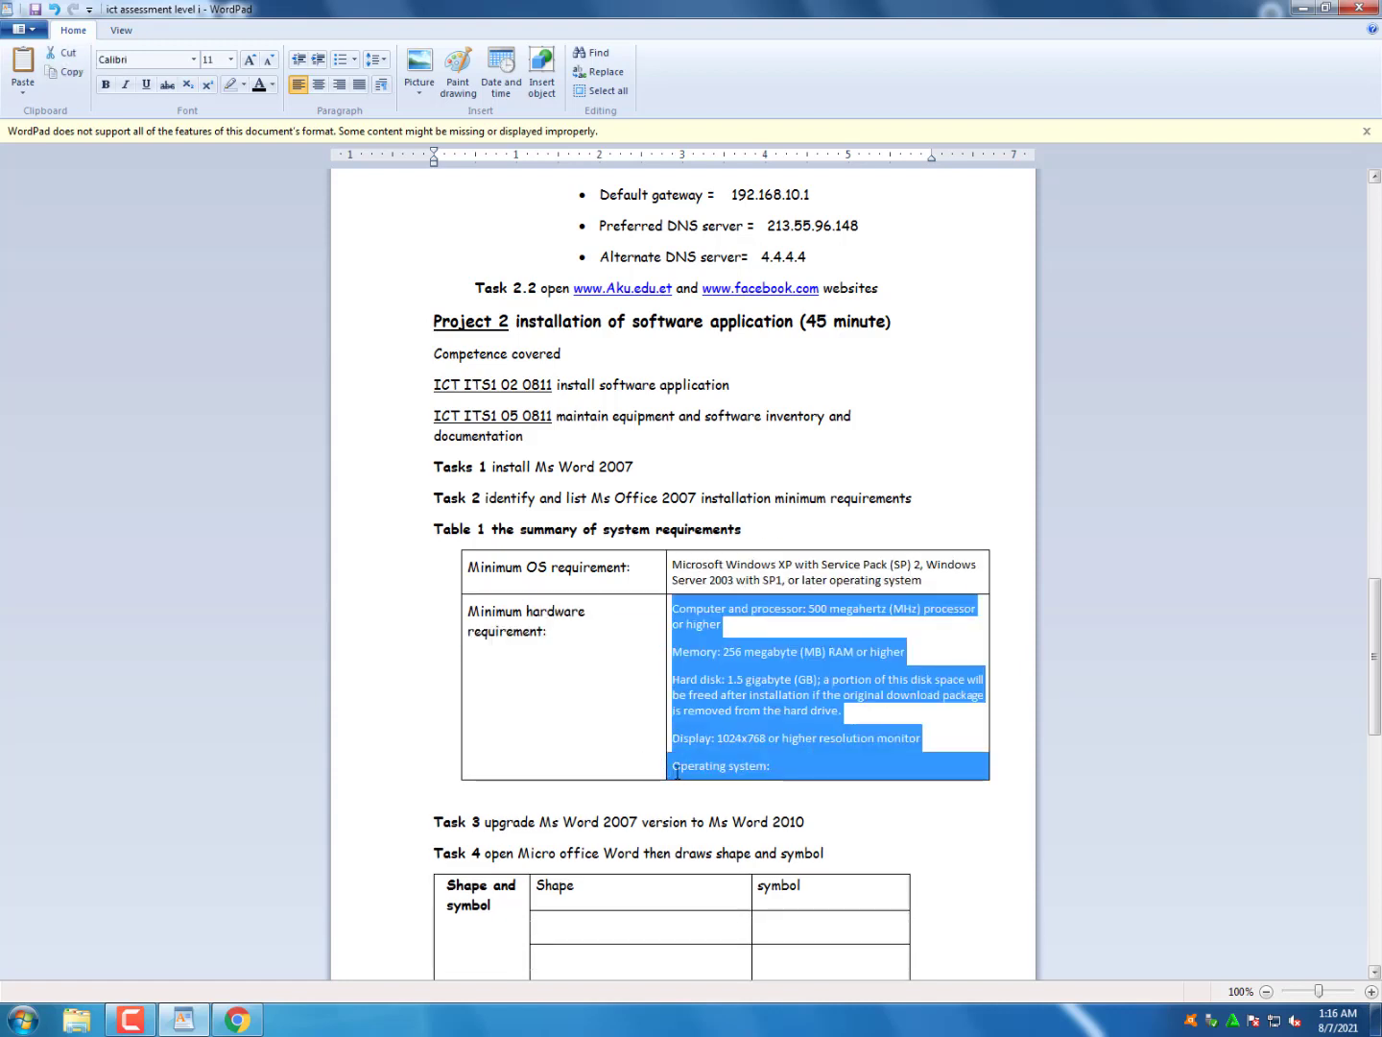
key("Delete")
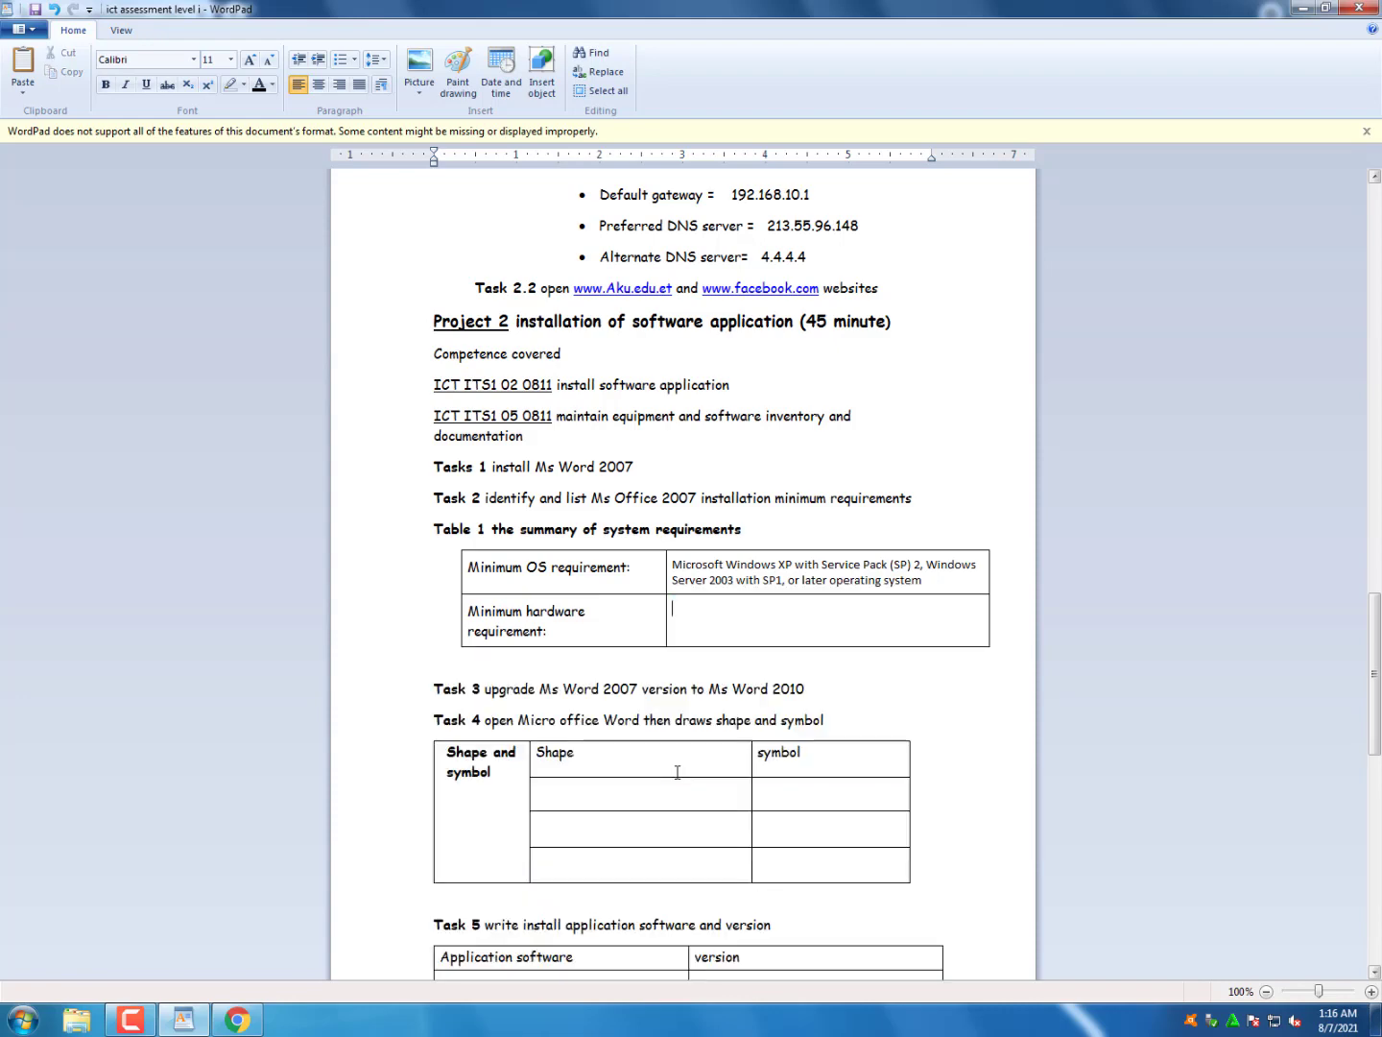
key("ctrl+z")
Delete the leftover "Operating system:" label at the end of the hardware requirements cell
left_click_drag(772, 764, 672, 766)
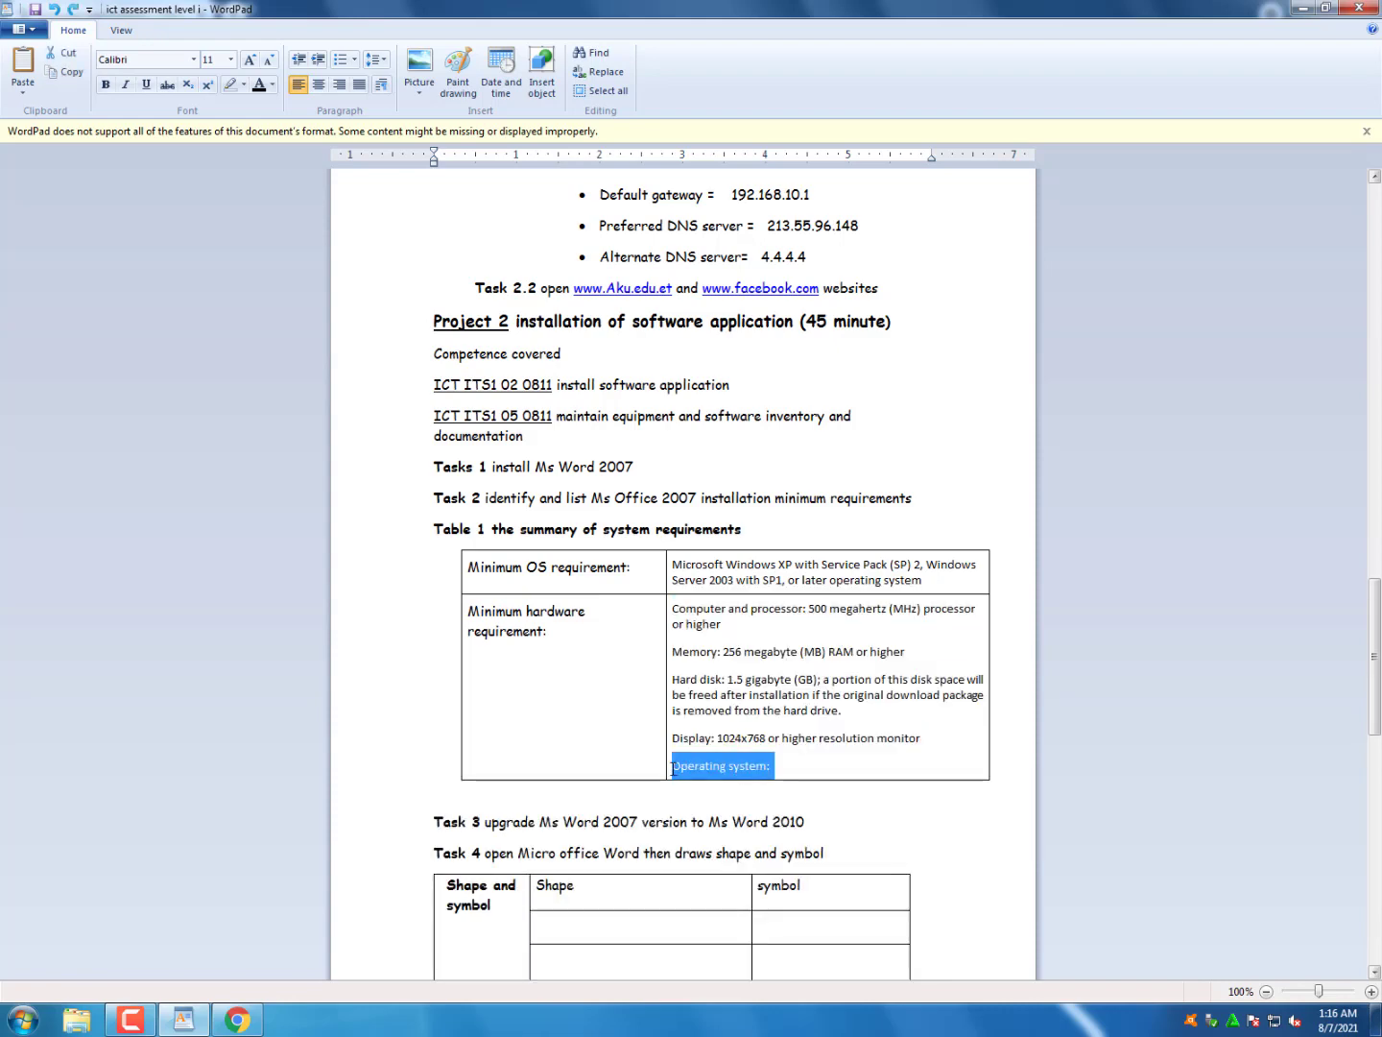
key("Delete")
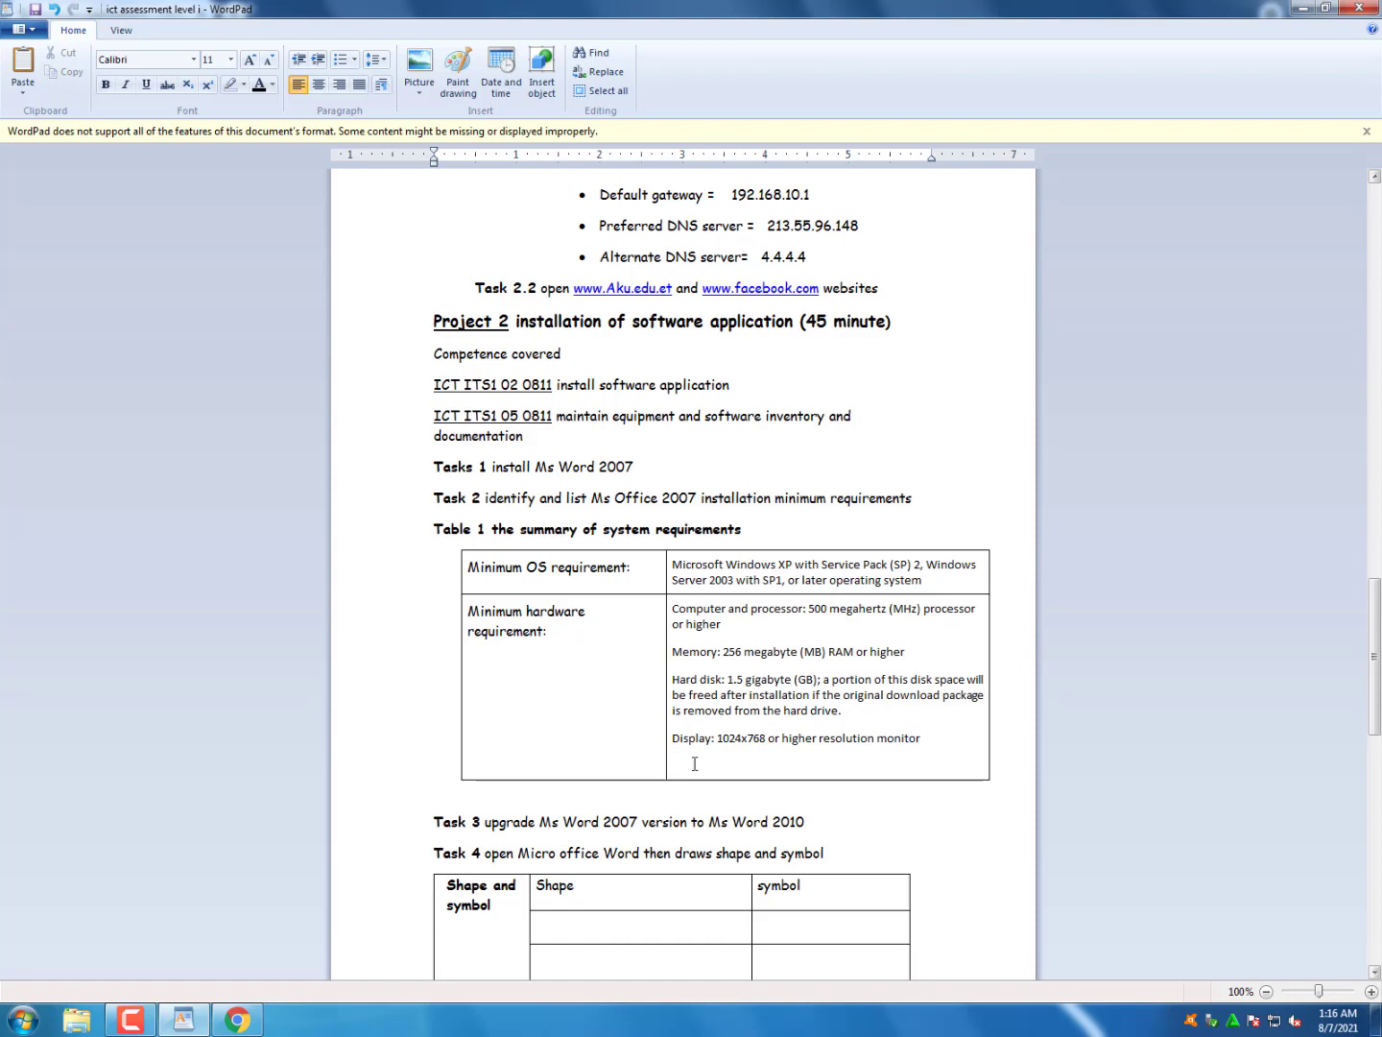
Review the display, hard disk, memory and processor entries and the minimum OS requirement in Table 1
double_click(691, 740)
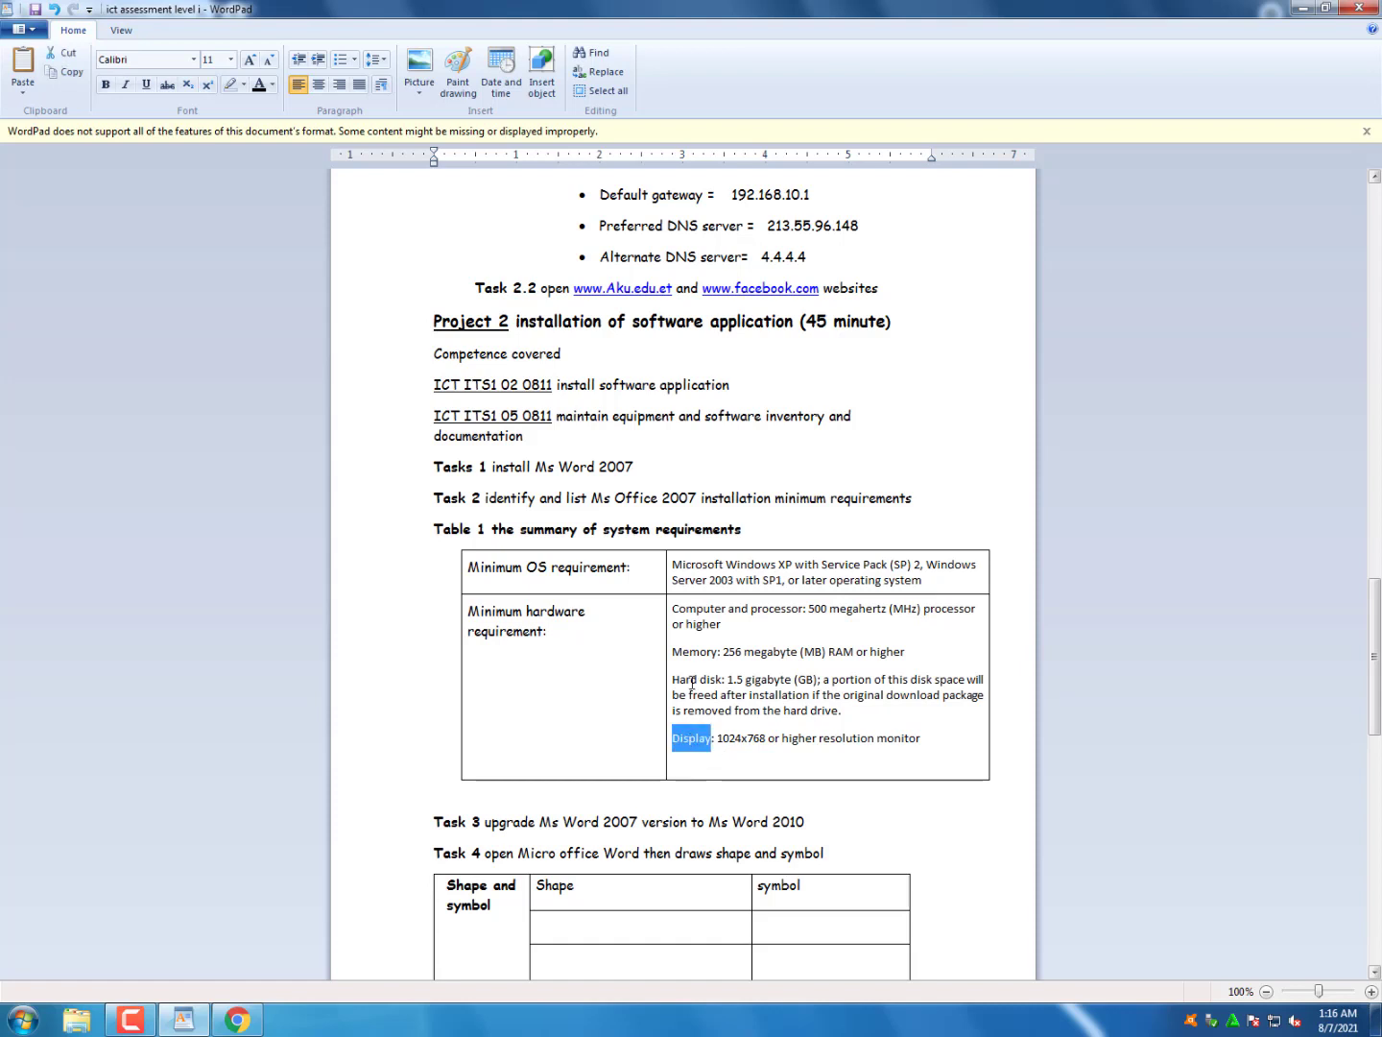
double_click(692, 680)
double_click(693, 652)
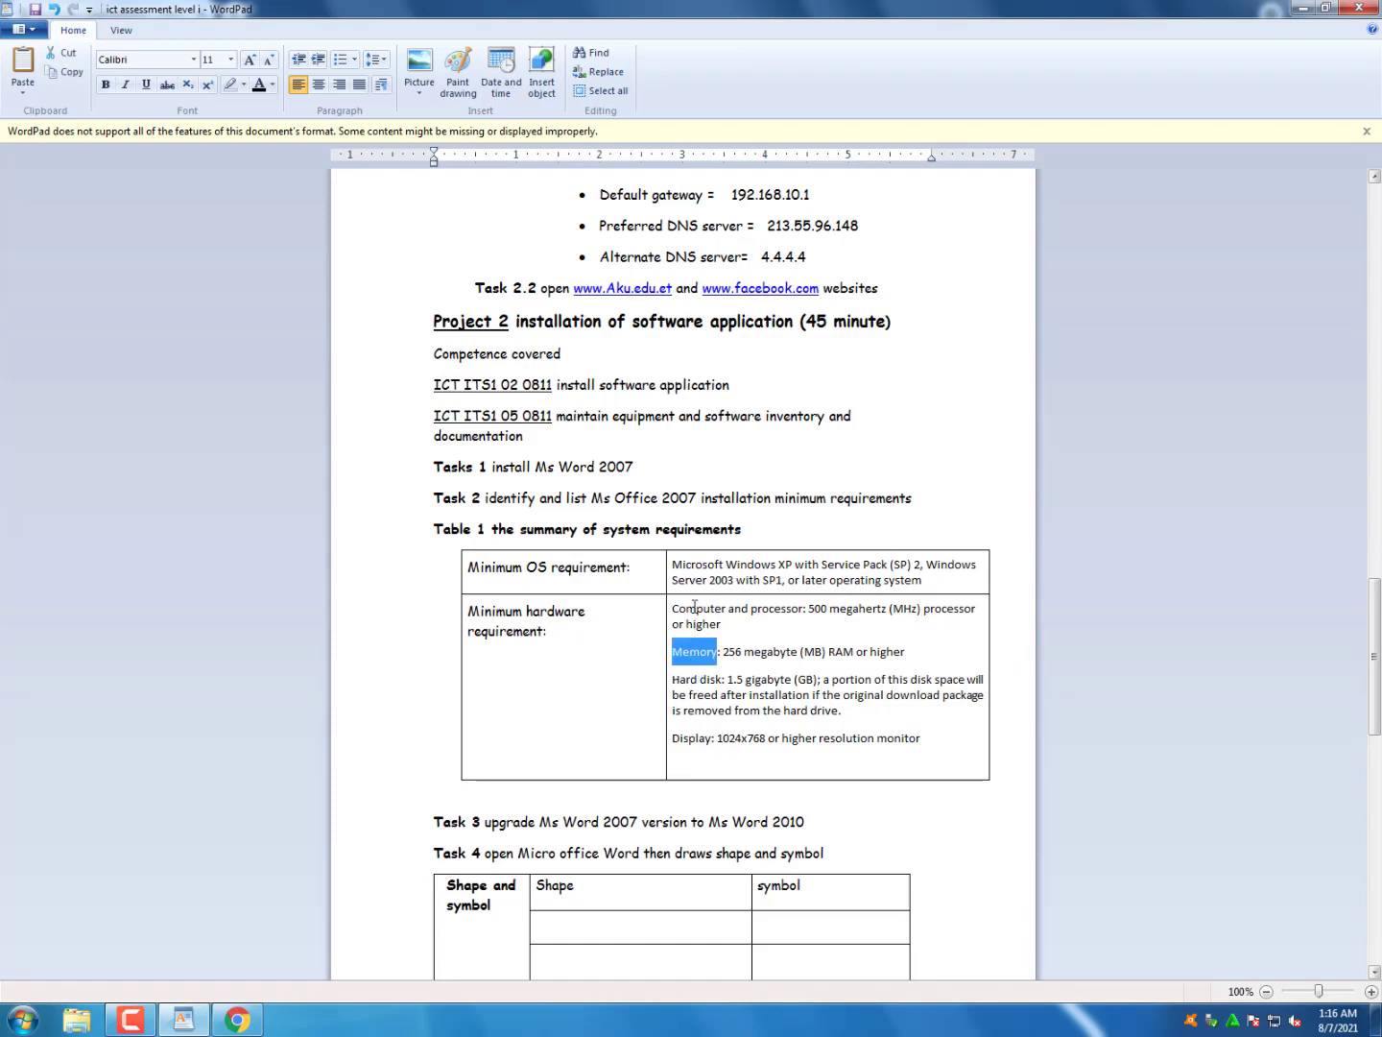
double_click(695, 608)
left_click_drag(556, 645, 486, 610)
left_click_drag(673, 564, 910, 598)
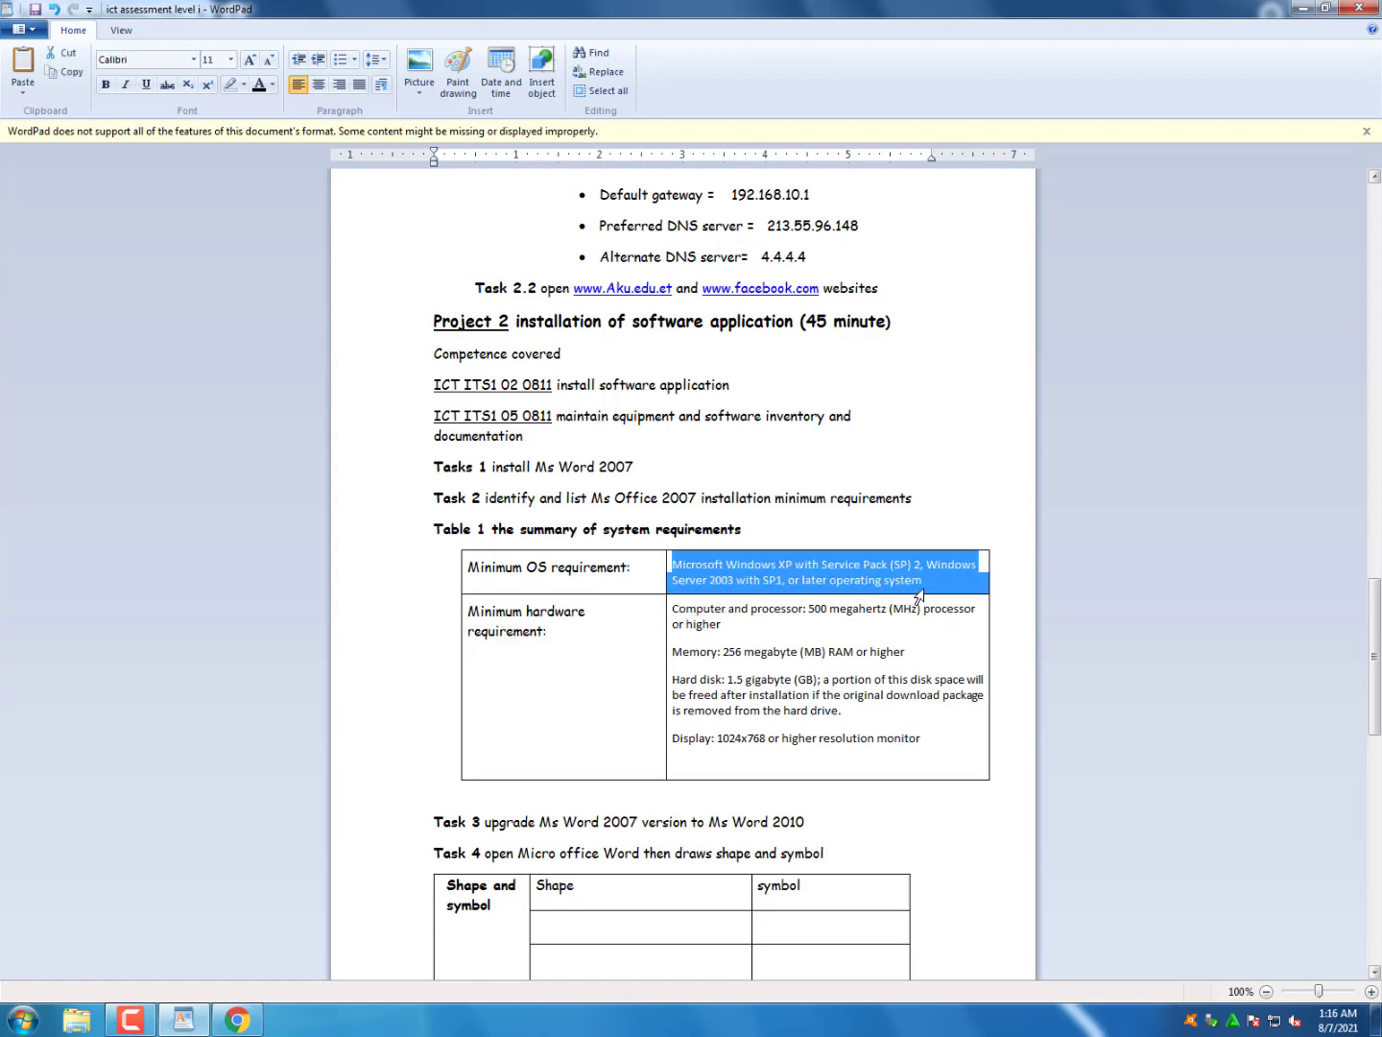
left_click(1008, 689)
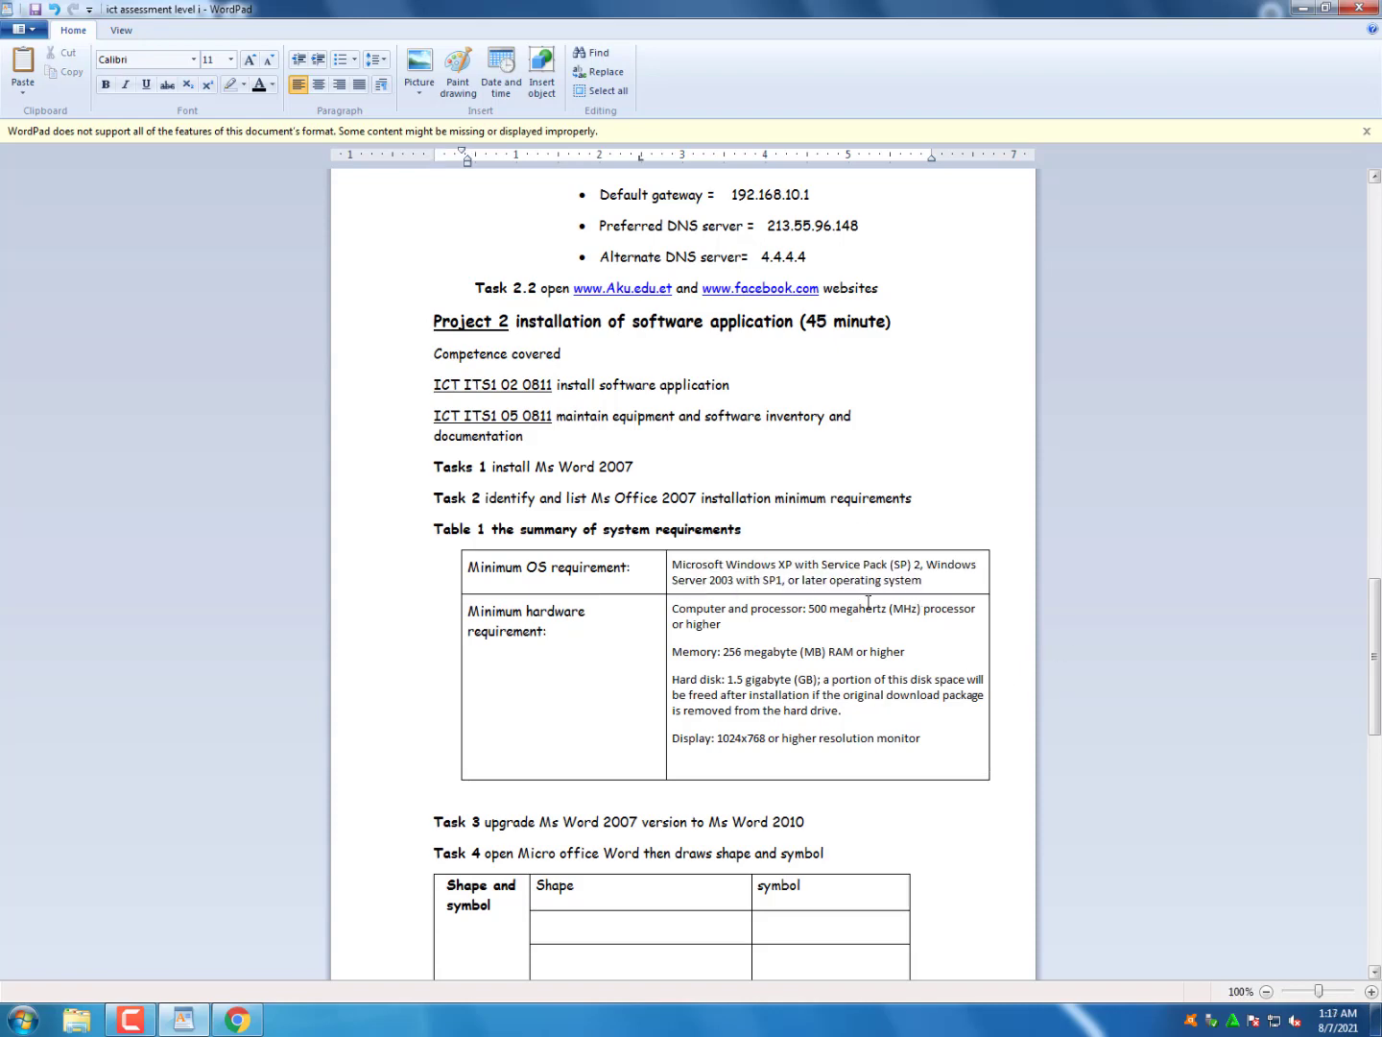
Highlight the words "upgrade Ms Word 2007" in the Task 3 instruction below Table 1
scroll(802, 581, "down", 3)
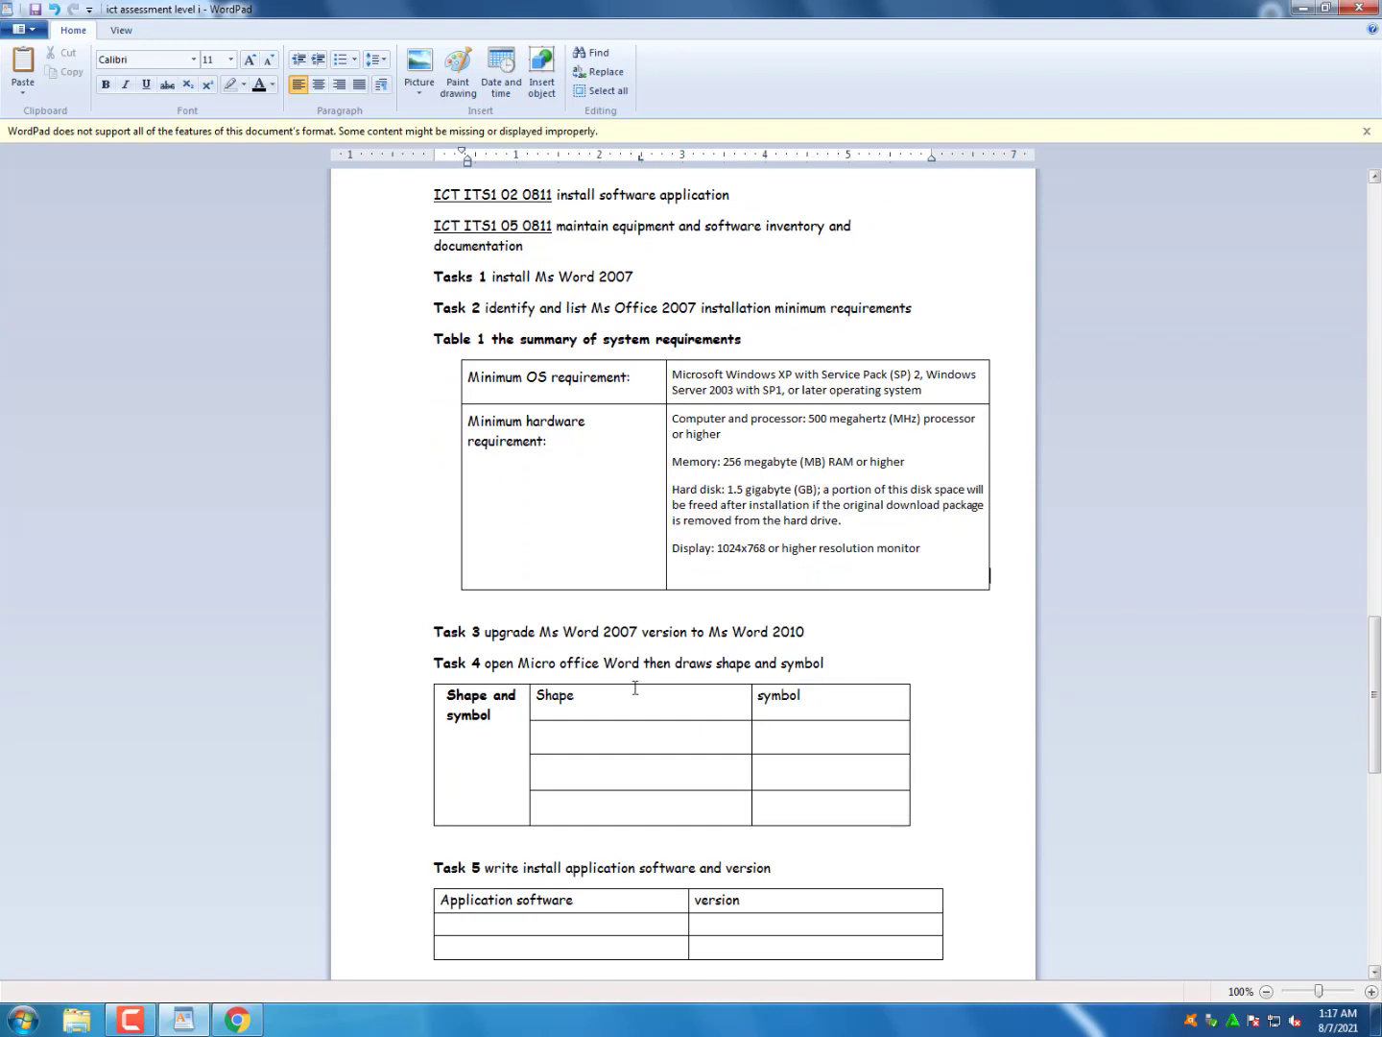
left_click_drag(482, 636, 628, 619)
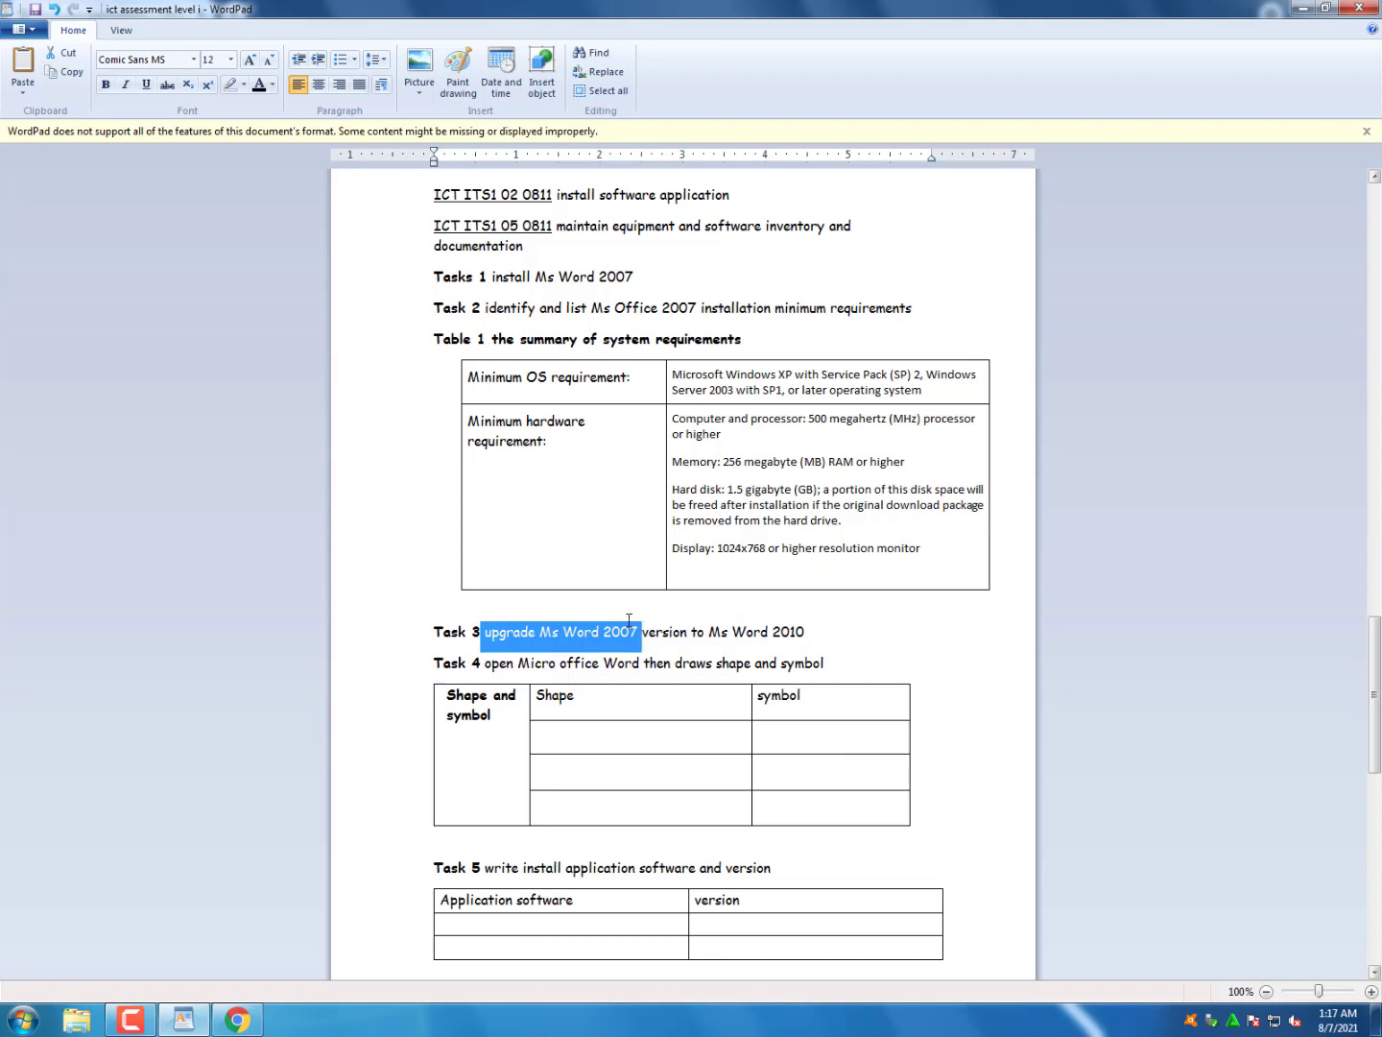
Highlight "2010" in the Task 3 instruction and open the Office14.X64.en-US CD drive (G:) in a new window
double_click(784, 631)
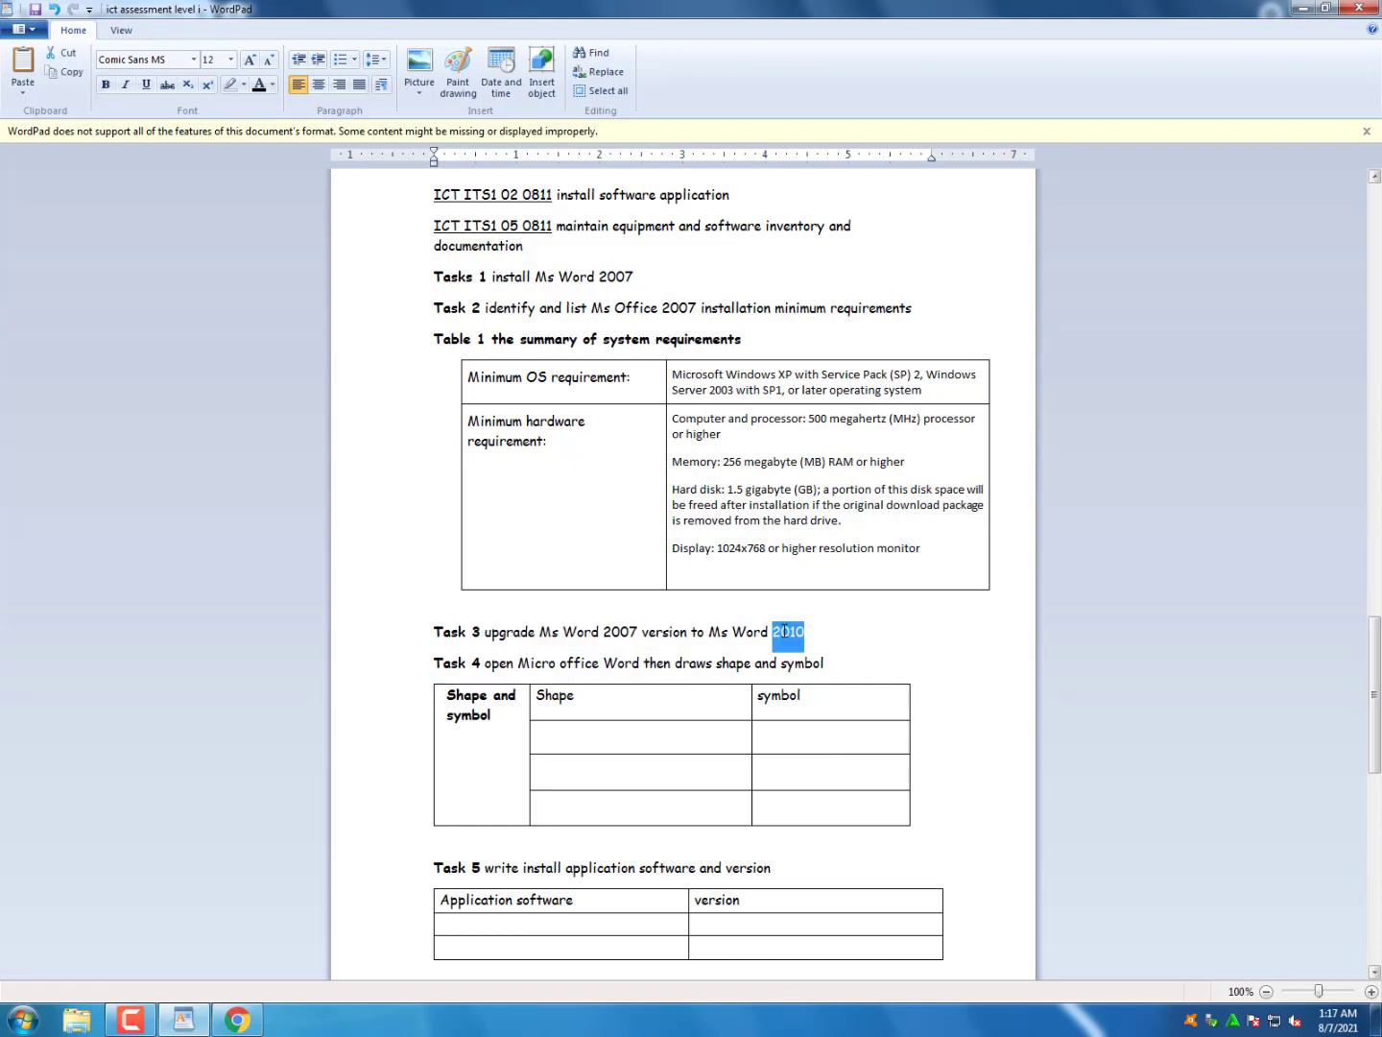
left_click(23, 1019)
left_click(74, 1021)
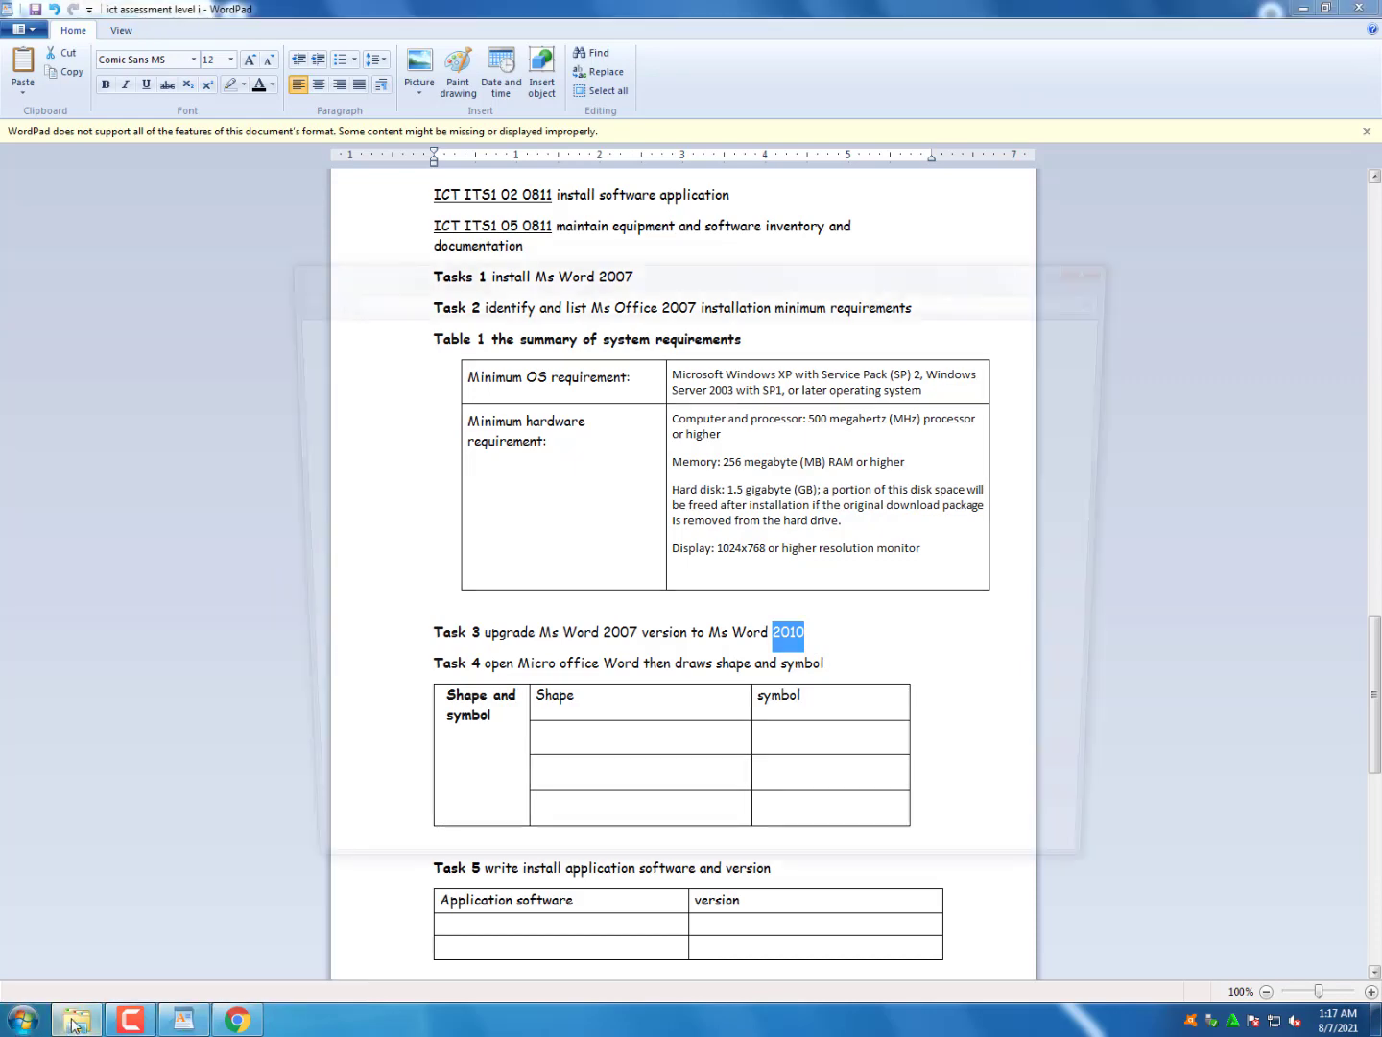
left_click(341, 591)
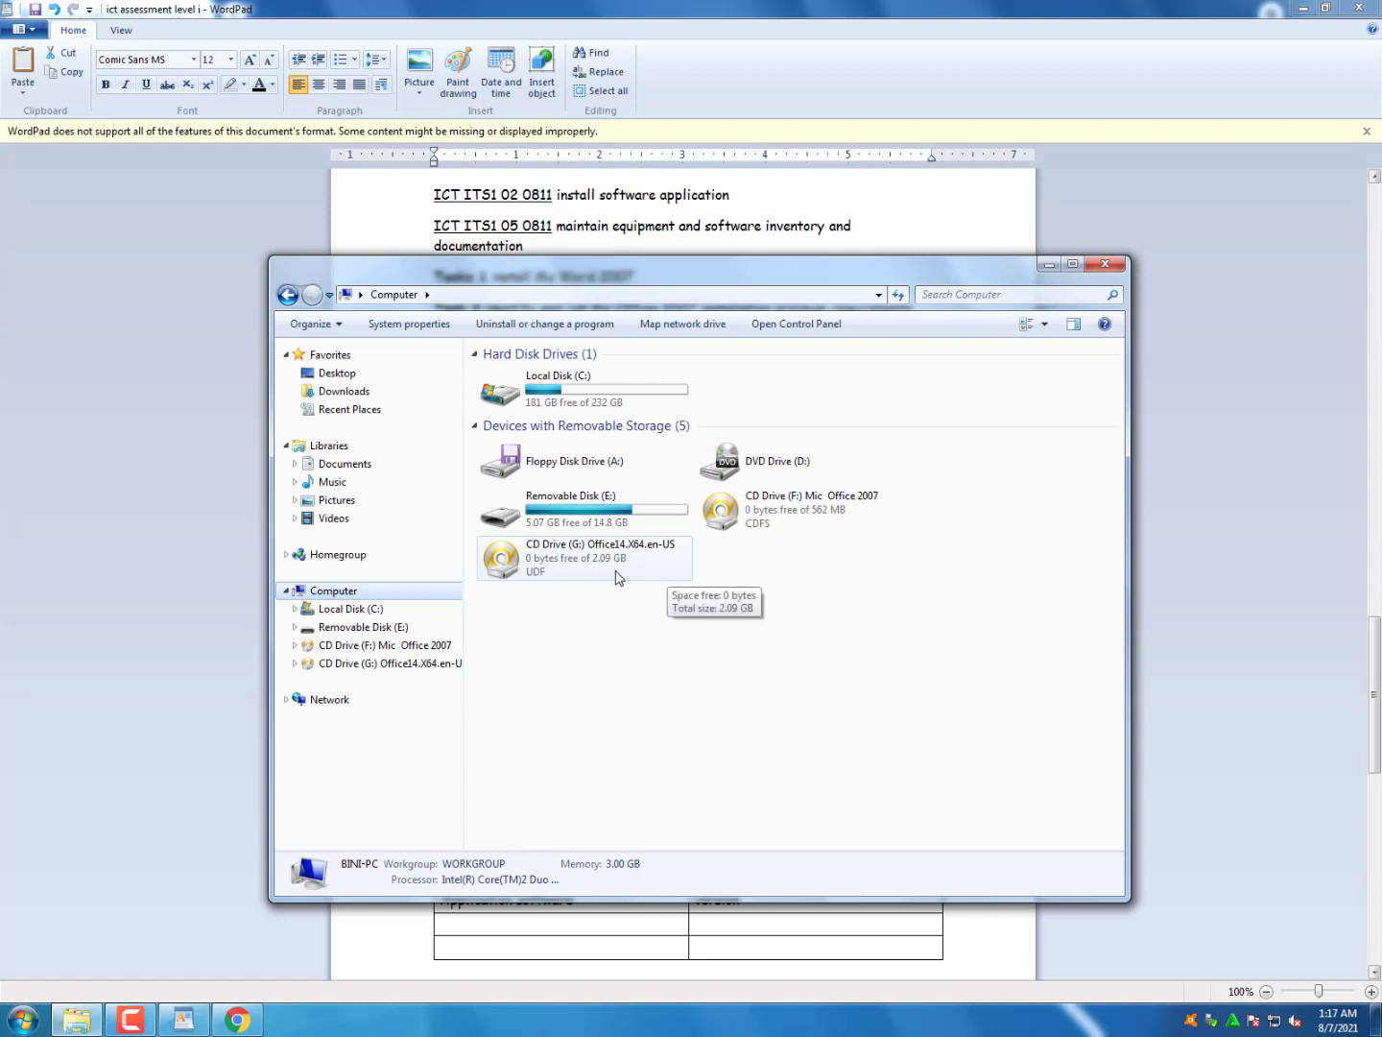
left_click(657, 565)
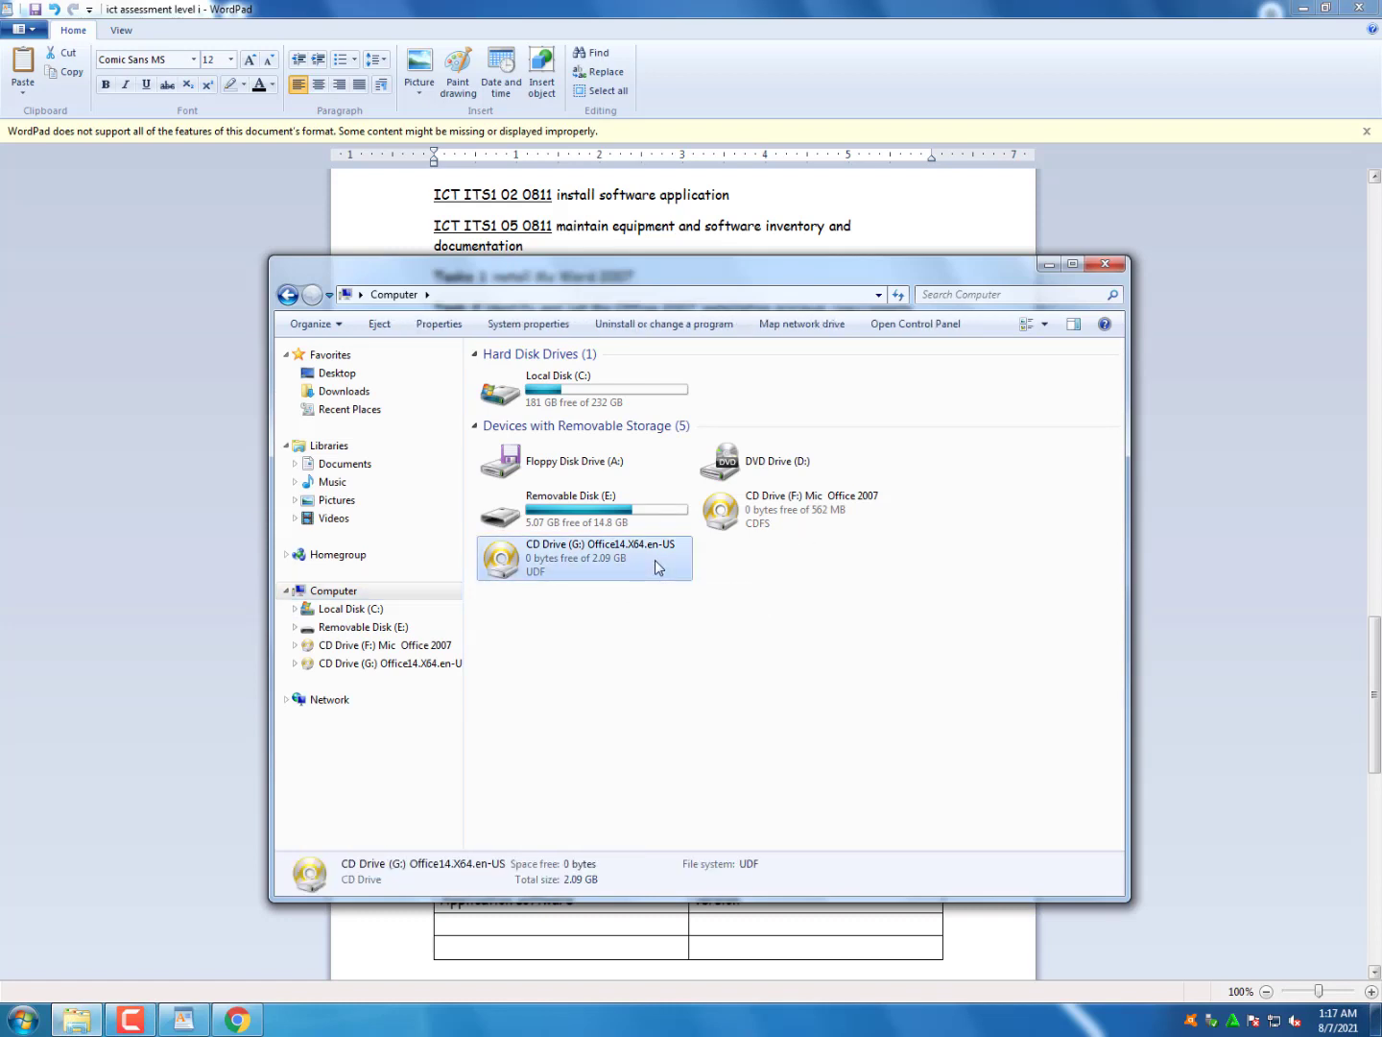
double_click(656, 566)
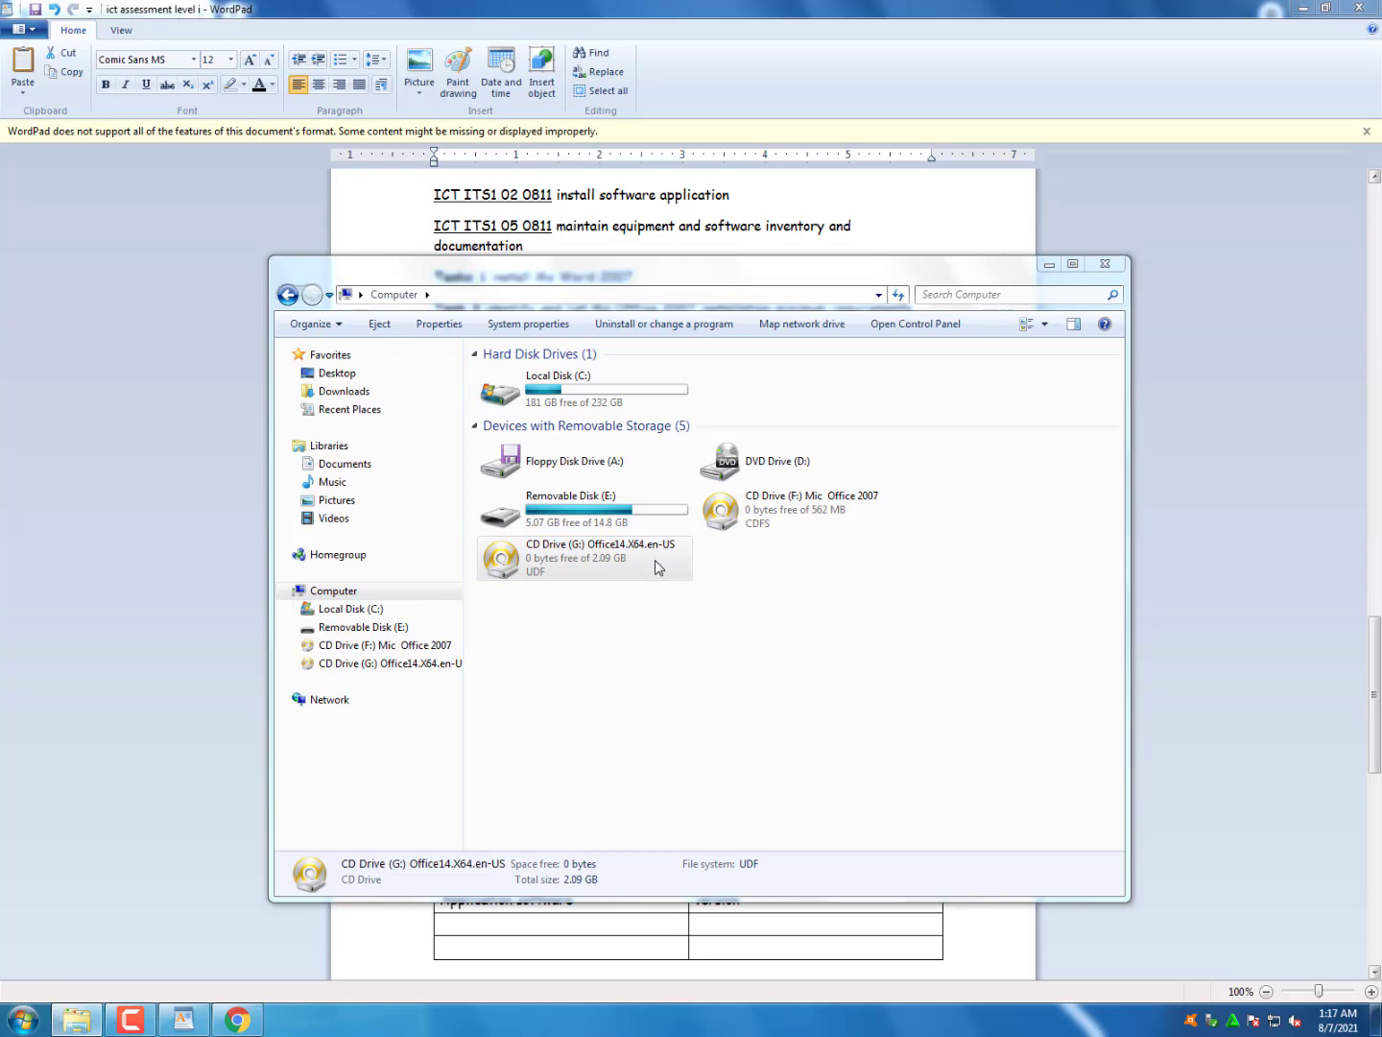
right_click(619, 559)
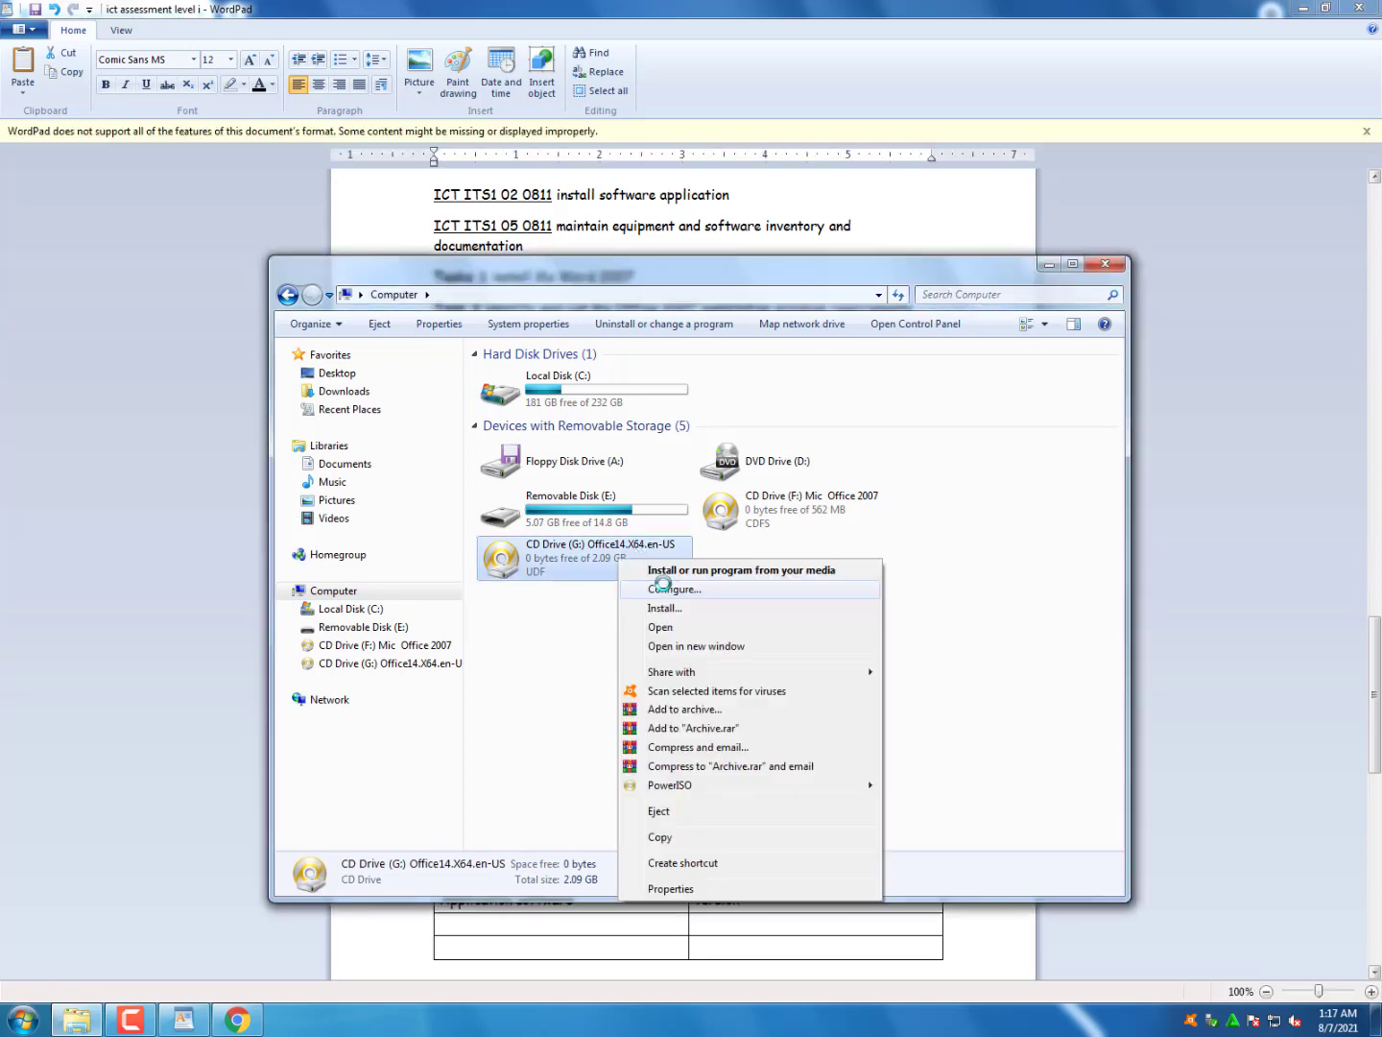
left_click(695, 644)
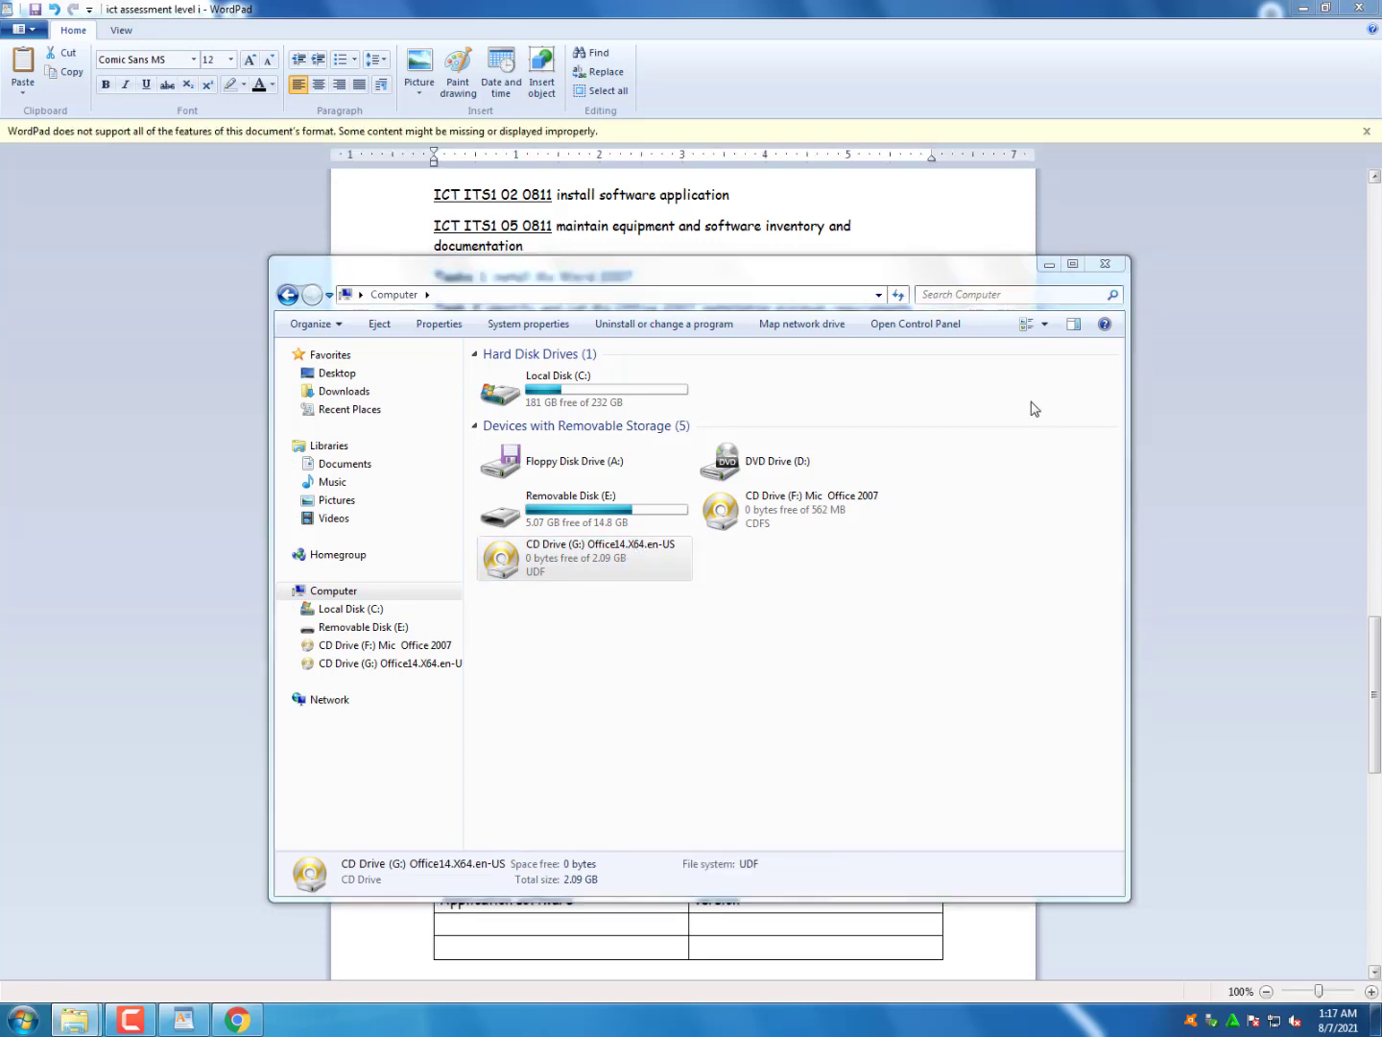
Close the WordPad assessment document without saving, and close the browser and the Computer window
key("alt+F4")
key("alt+F4")
key("alt+F4")
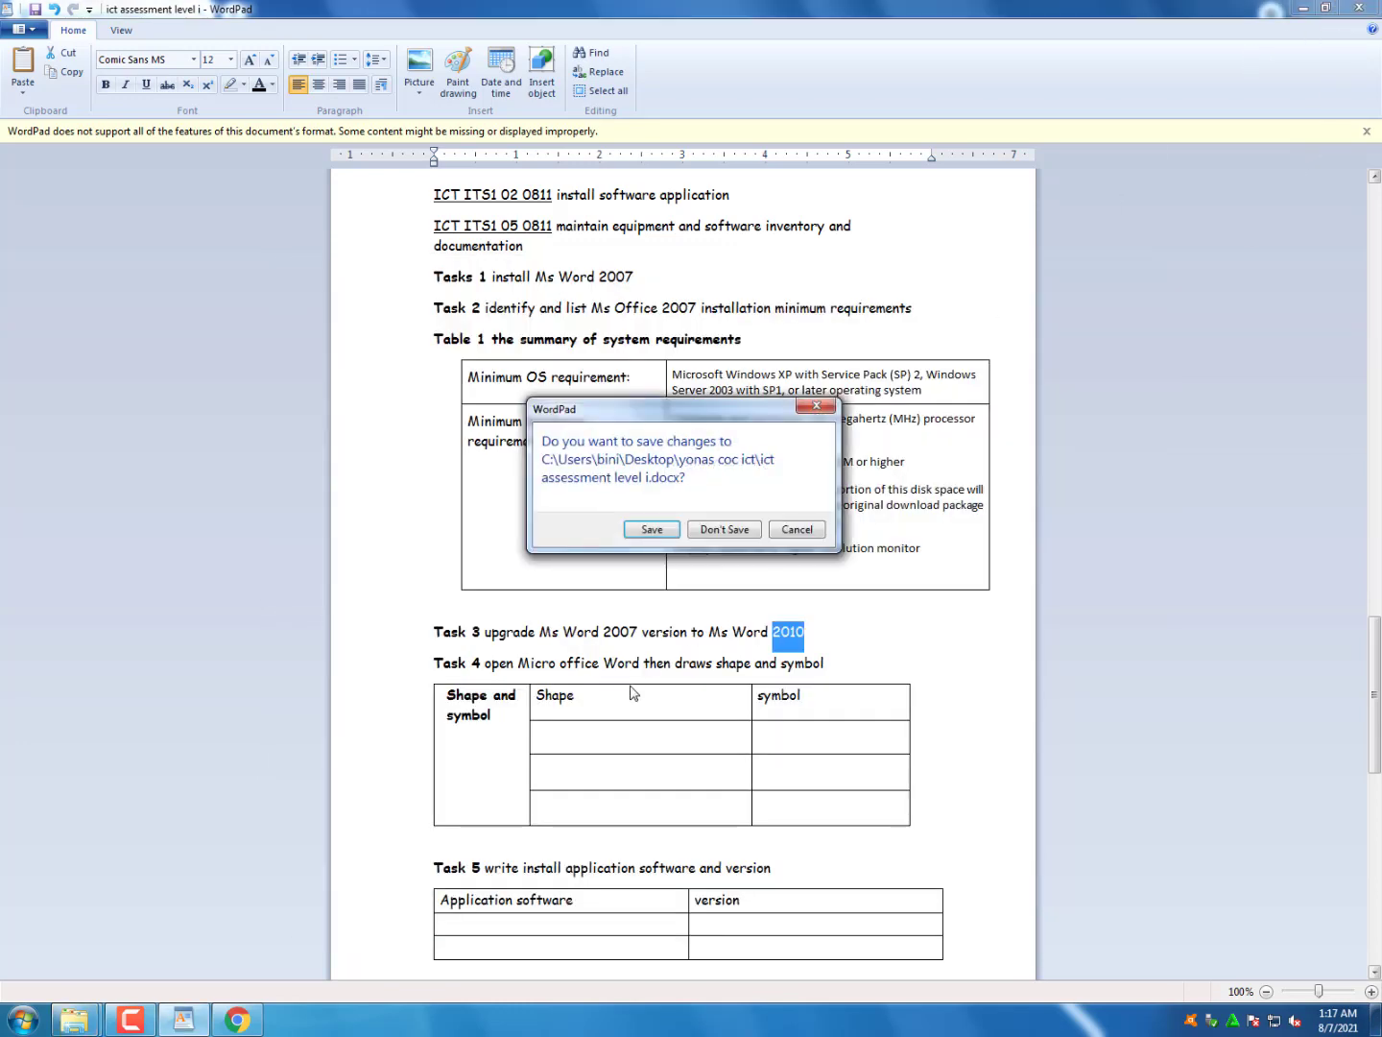
left_click(721, 530)
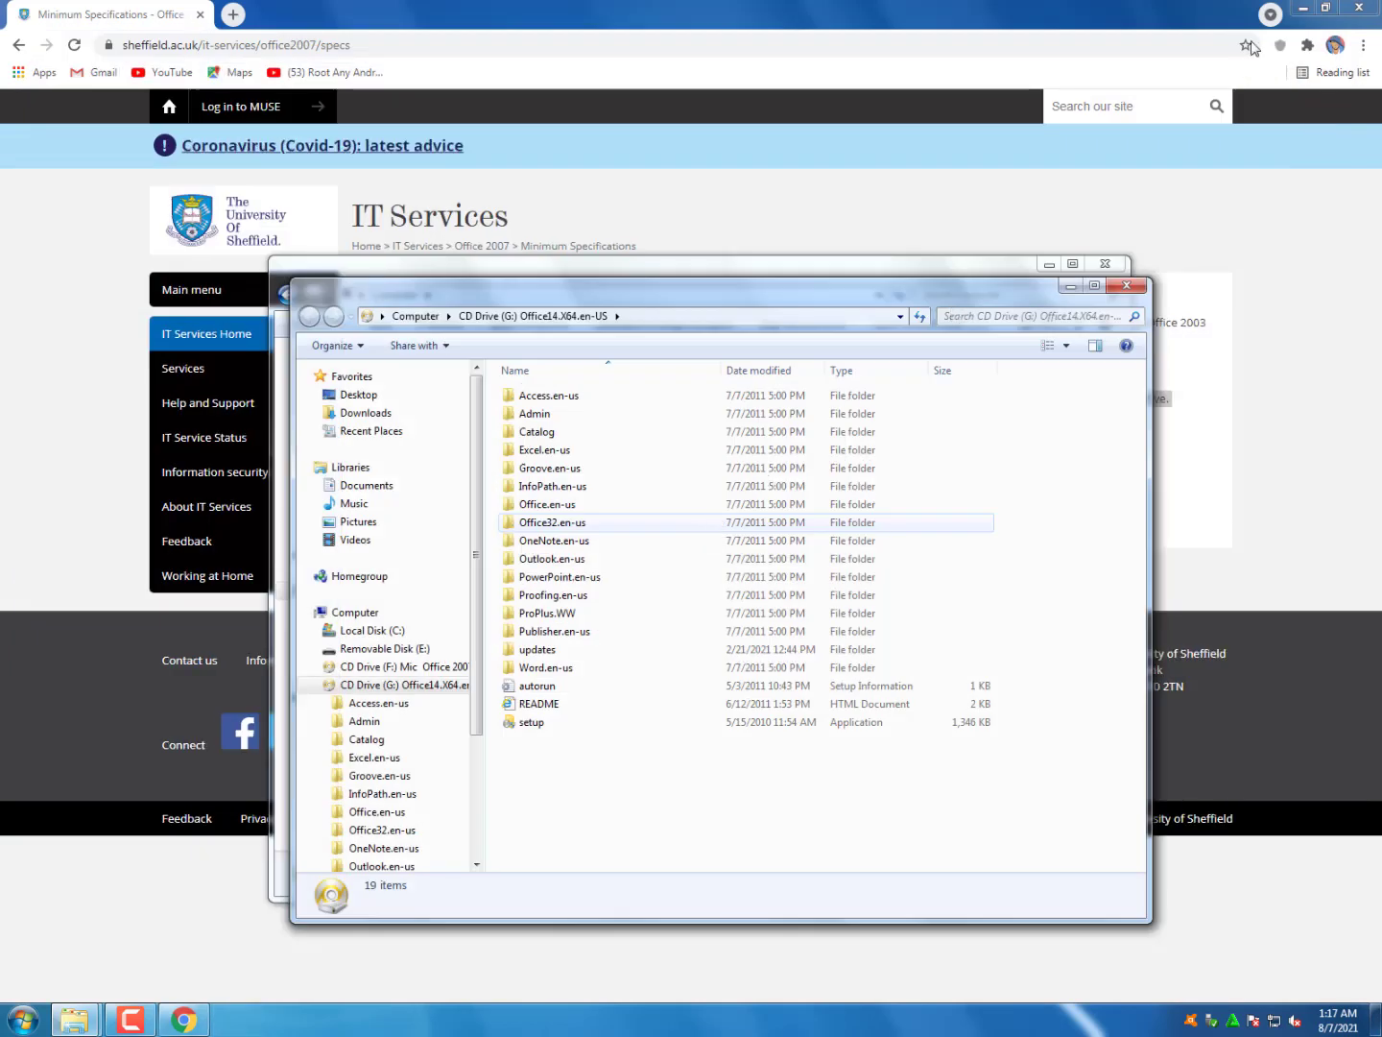
left_click(1359, 7)
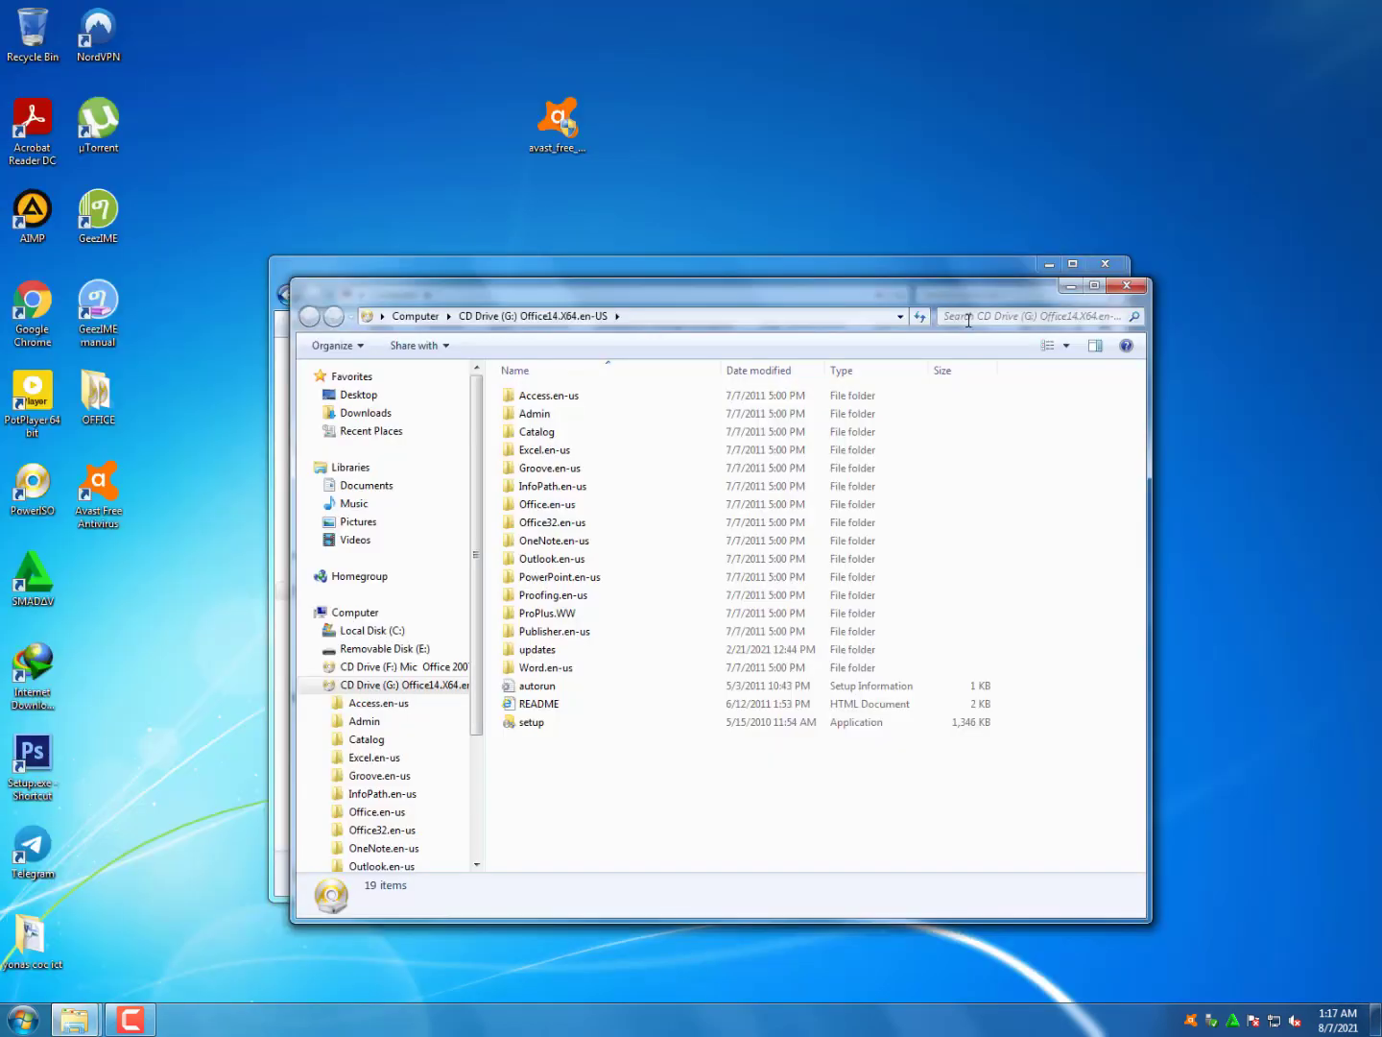
left_click(1015, 278)
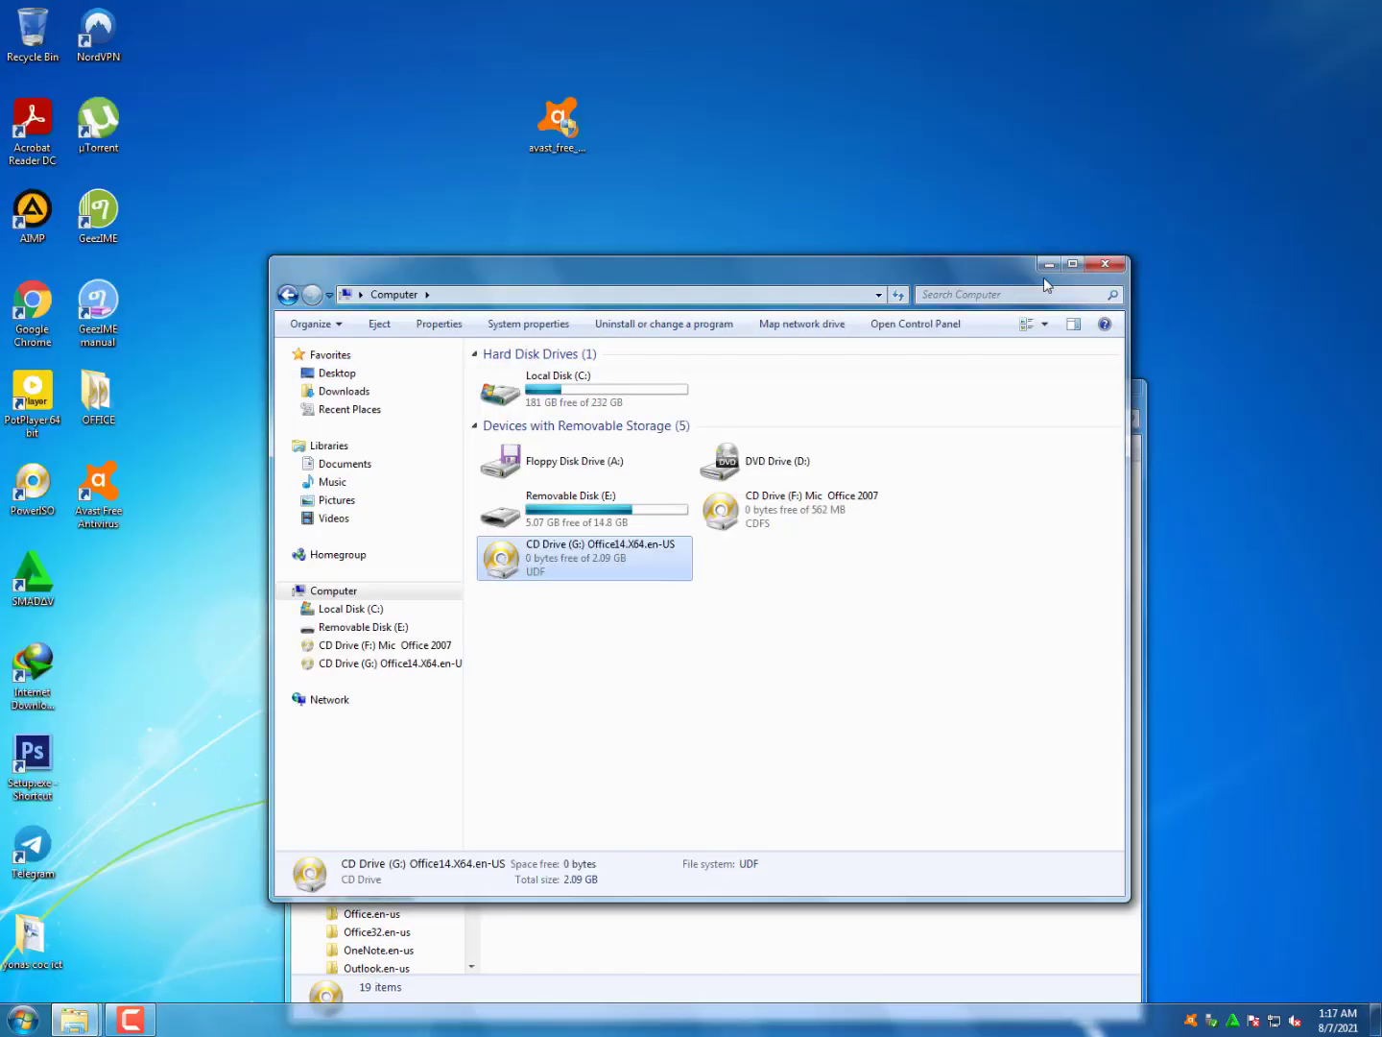
left_click(1115, 267)
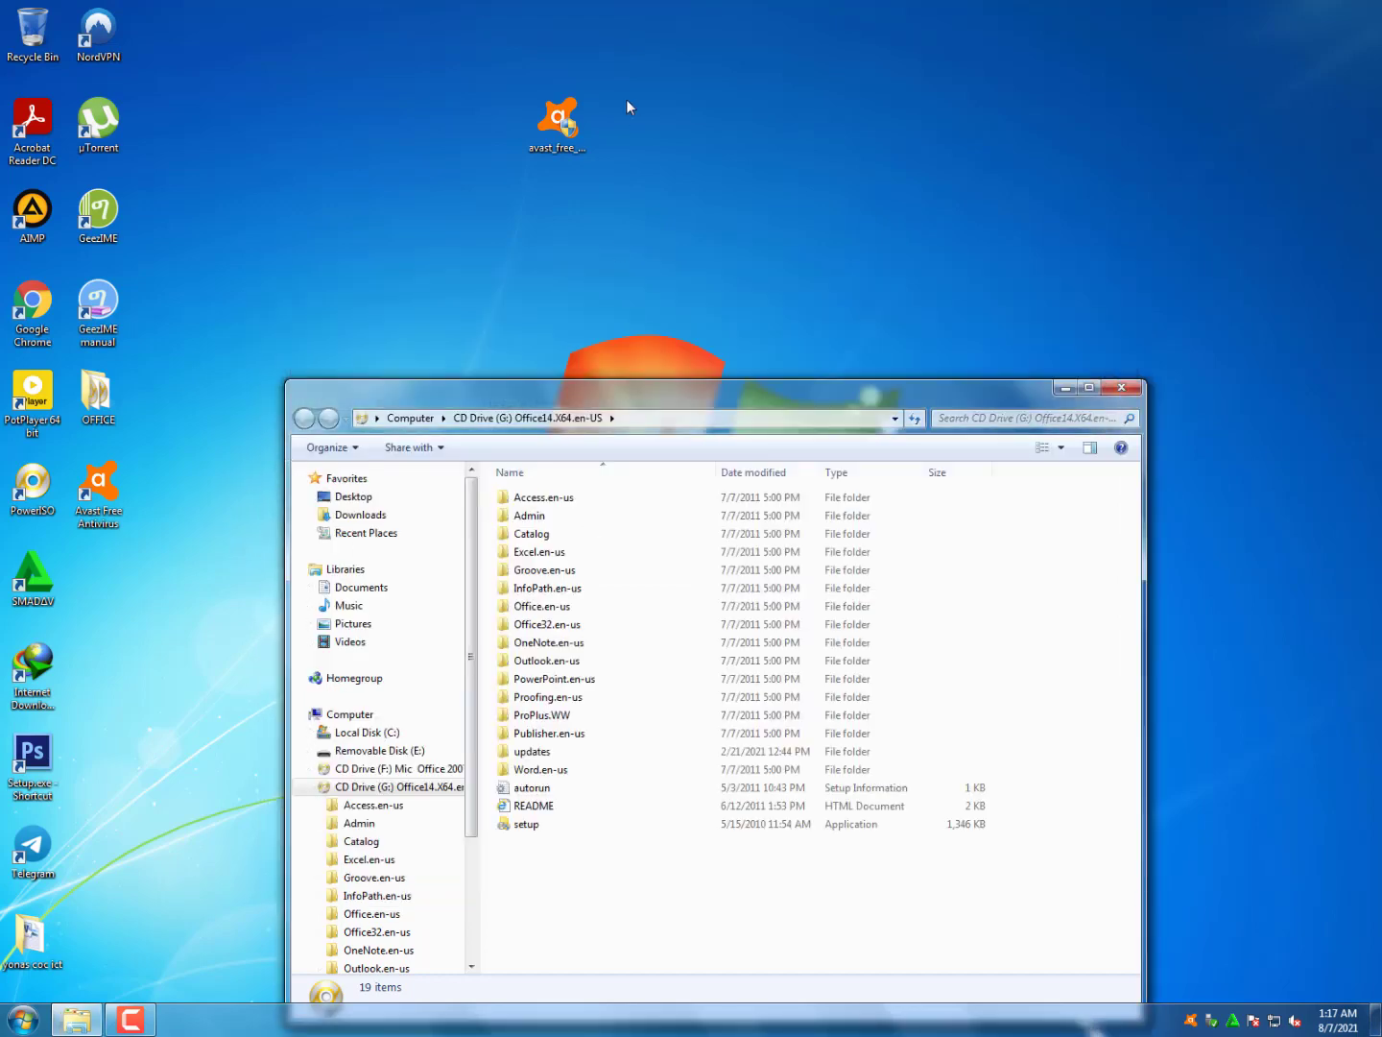
Check the microsoft office 2010 image in the desktop OFFICE folder and the setup application on the Office14 drive
double_click(97, 395)
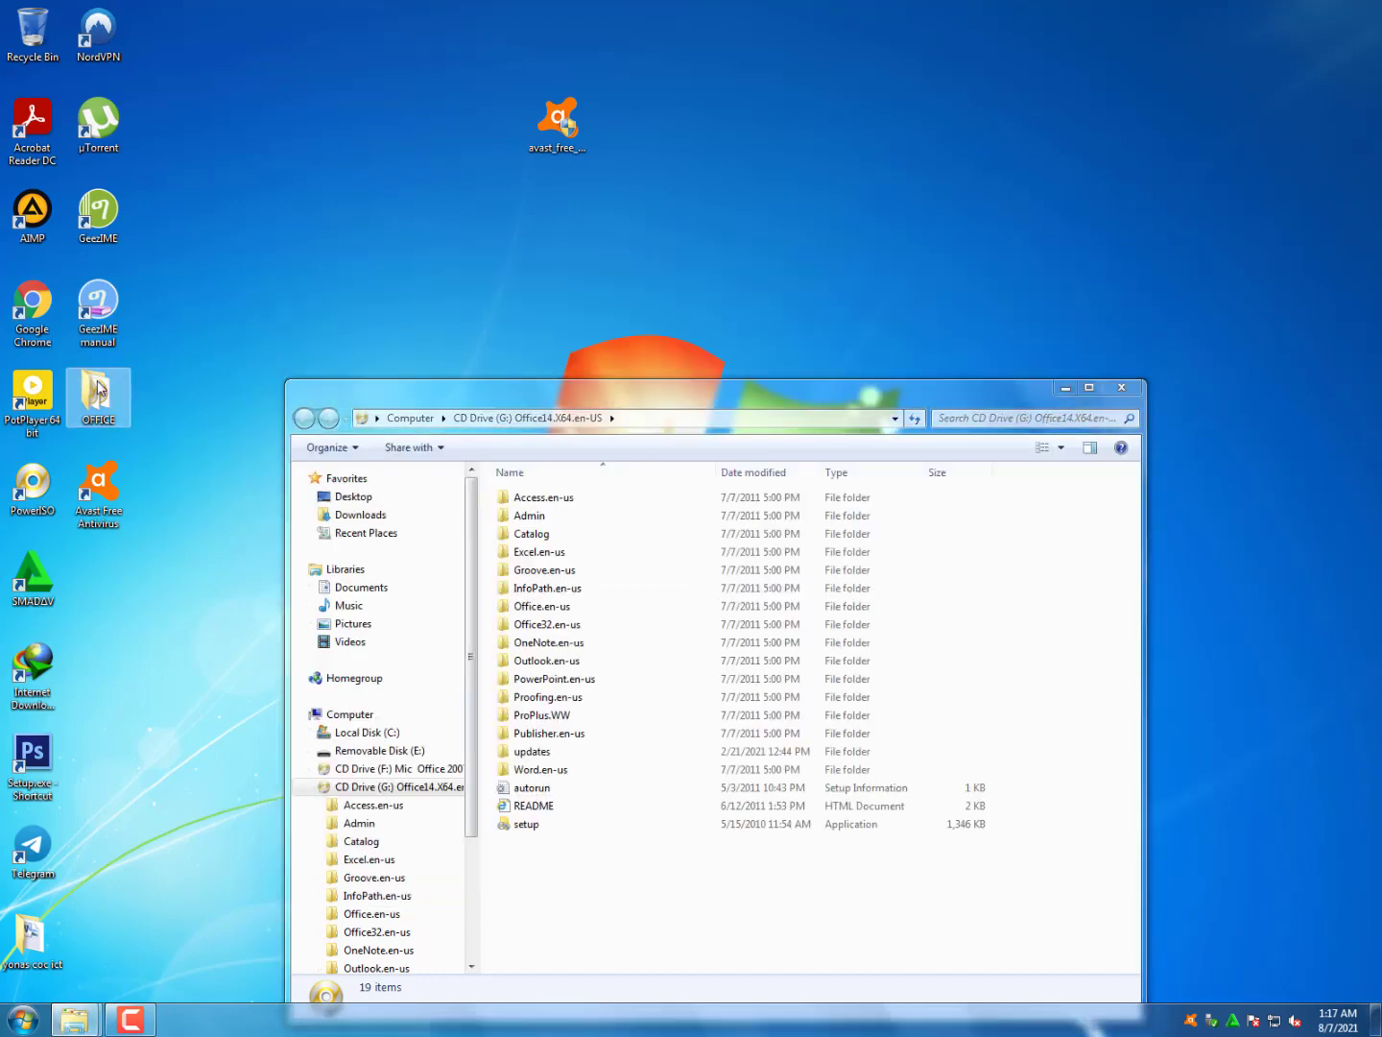
left_click(609, 123)
left_click(624, 136)
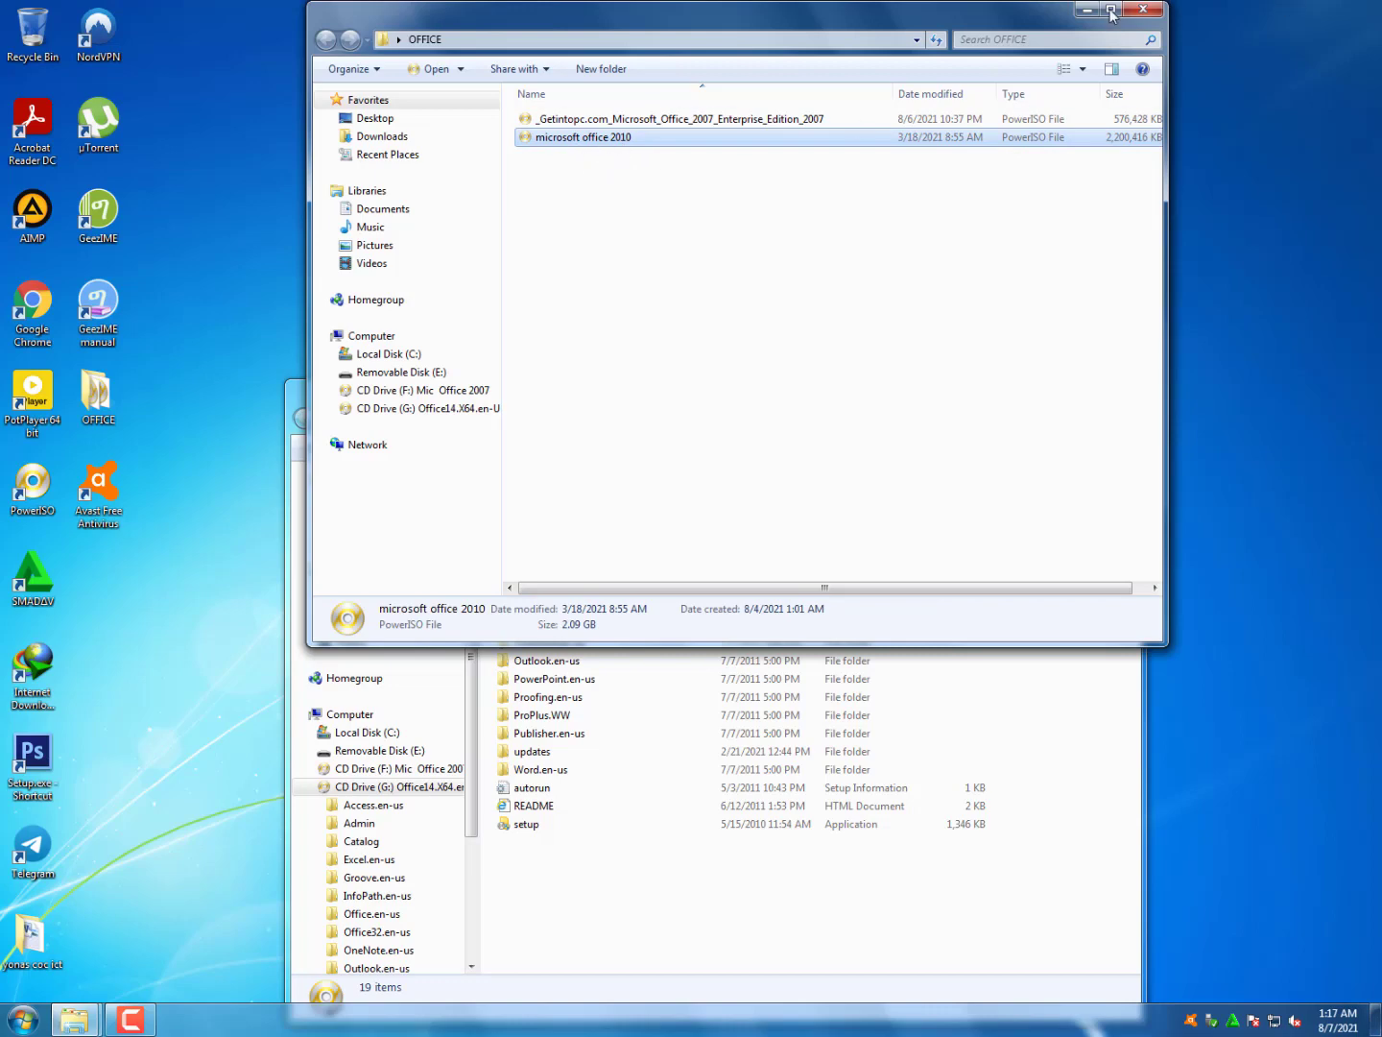
left_click(1143, 8)
left_click_drag(755, 411, 764, 214)
left_click(590, 641)
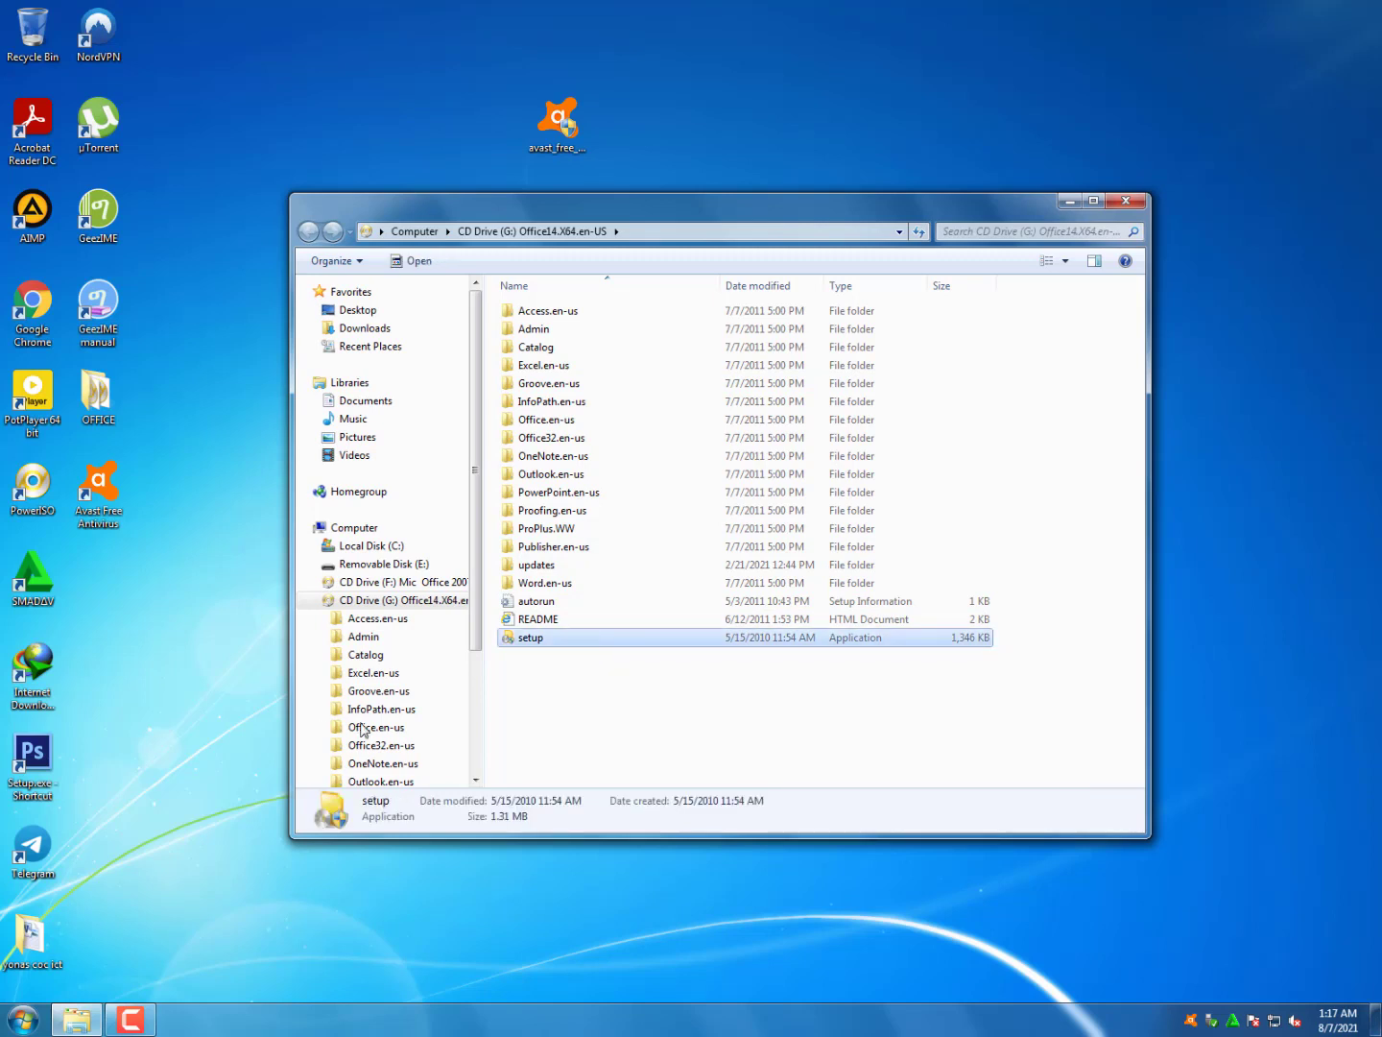
Look up Microsoft Office Enterprise 2007 among the installed programs in Programs and Features
left_click(22, 1019)
left_click(374, 824)
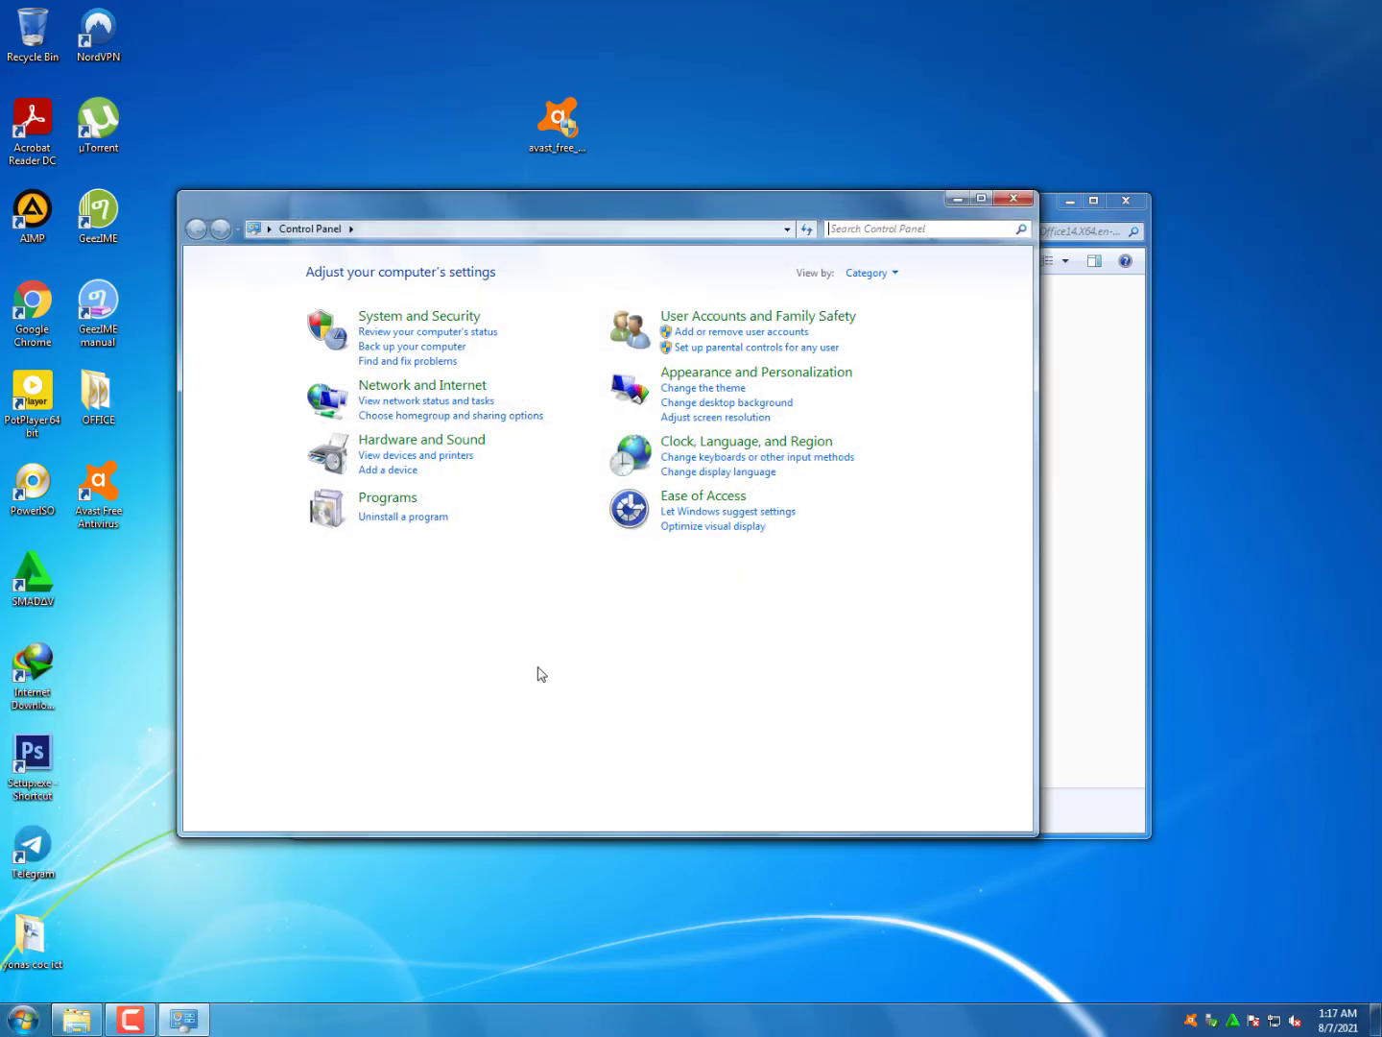
left_click(431, 520)
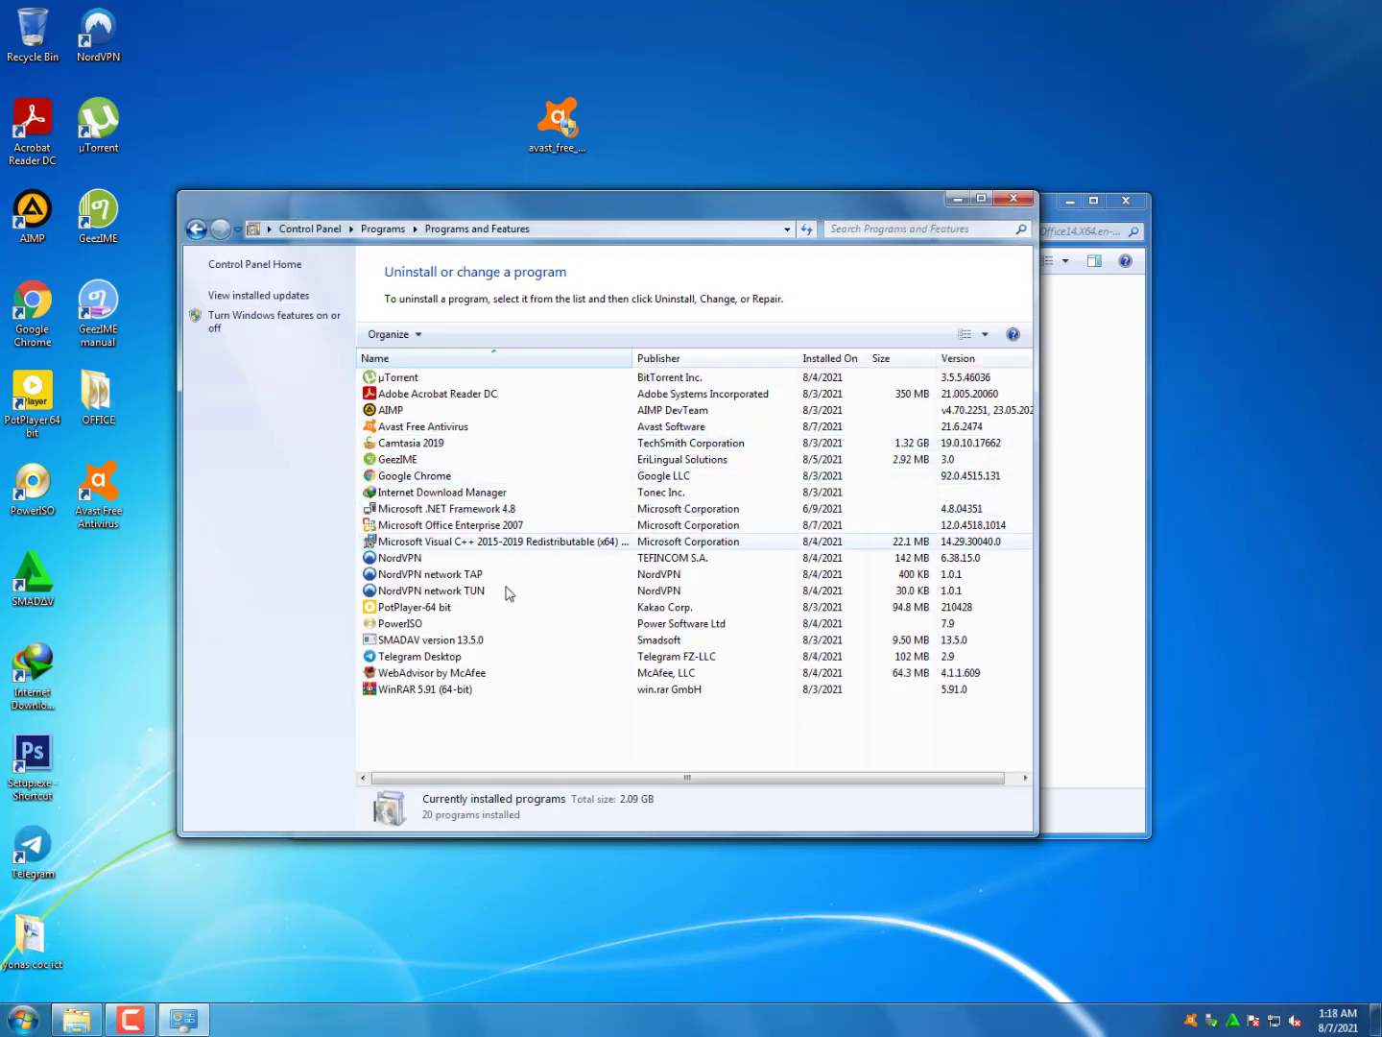
left_click(518, 529)
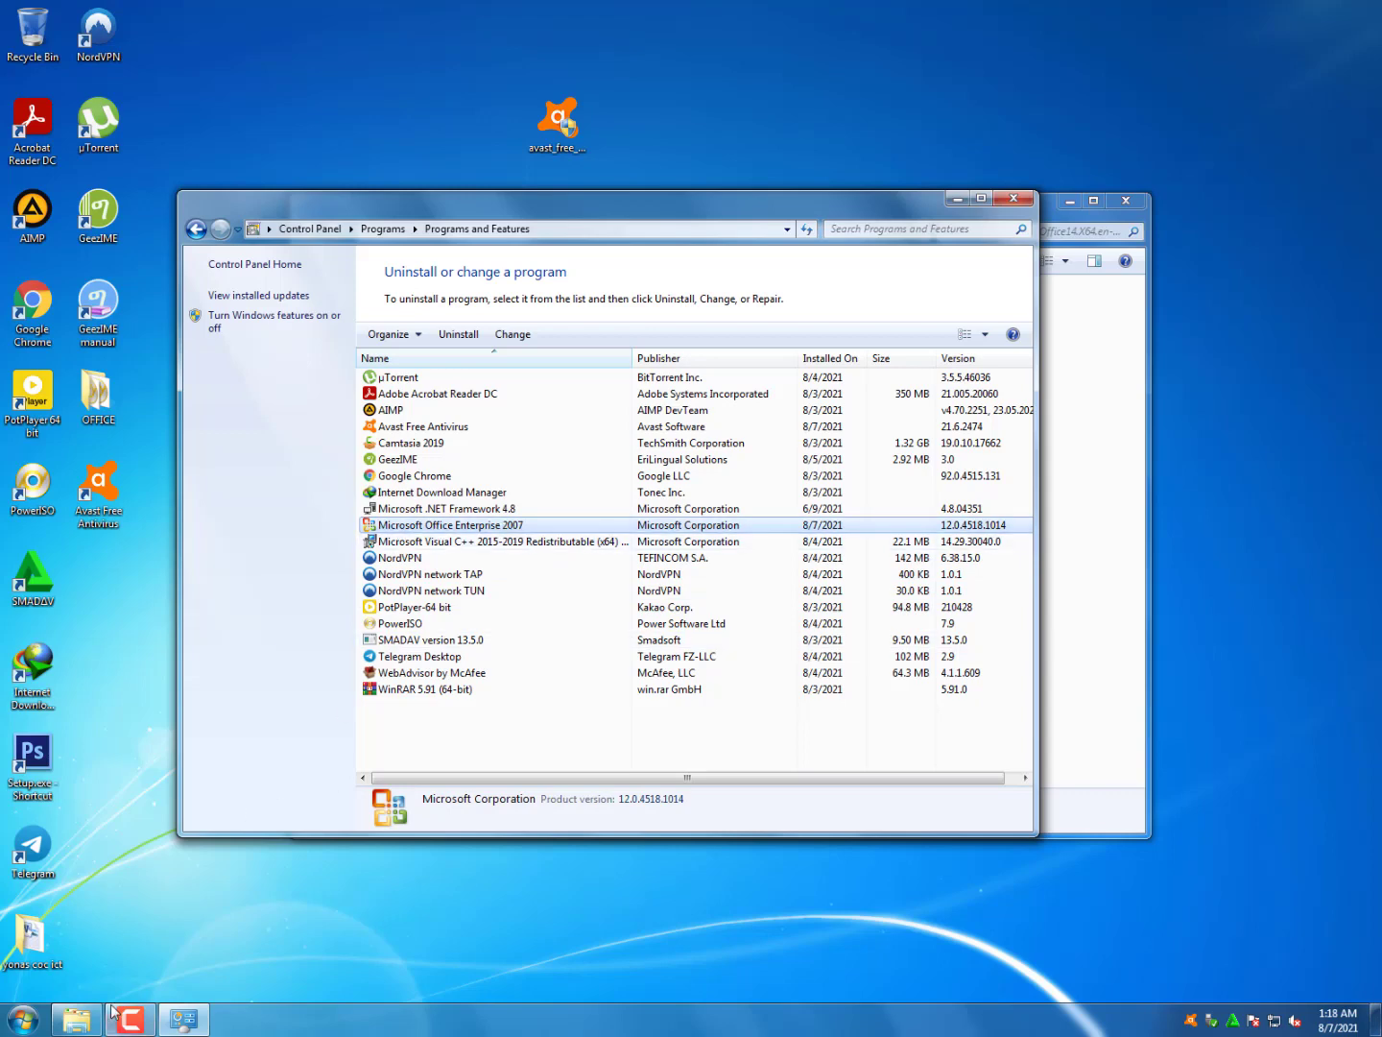
Bring the Office14.X64.en-US drive window back to the front and close it
left_click(77, 1019)
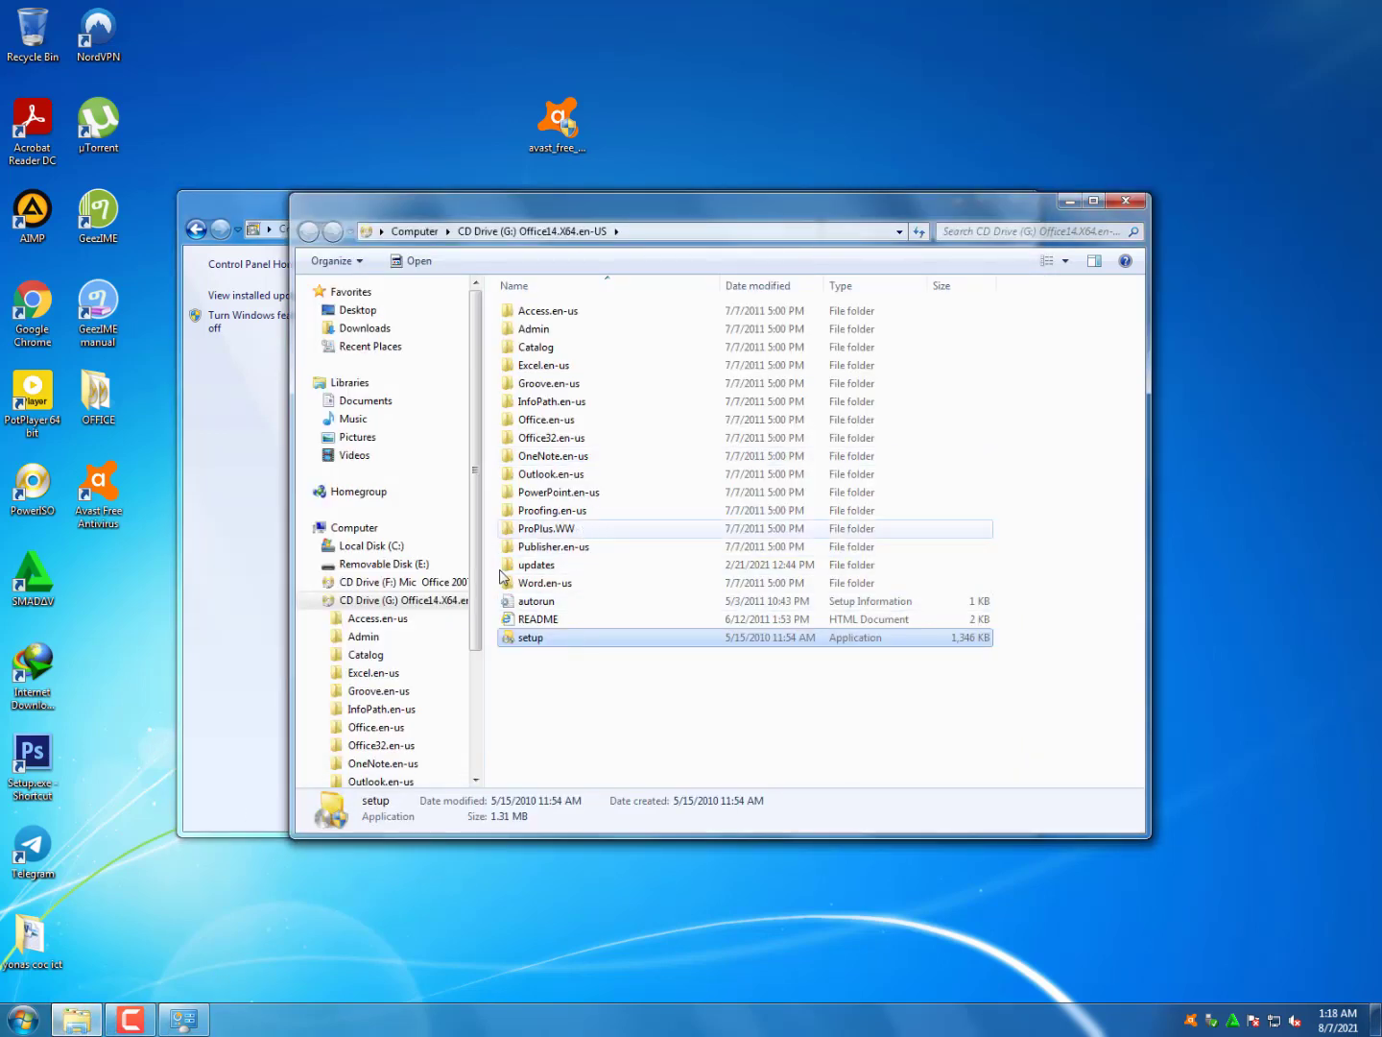
key("alt+F4")
left_click(559, 120)
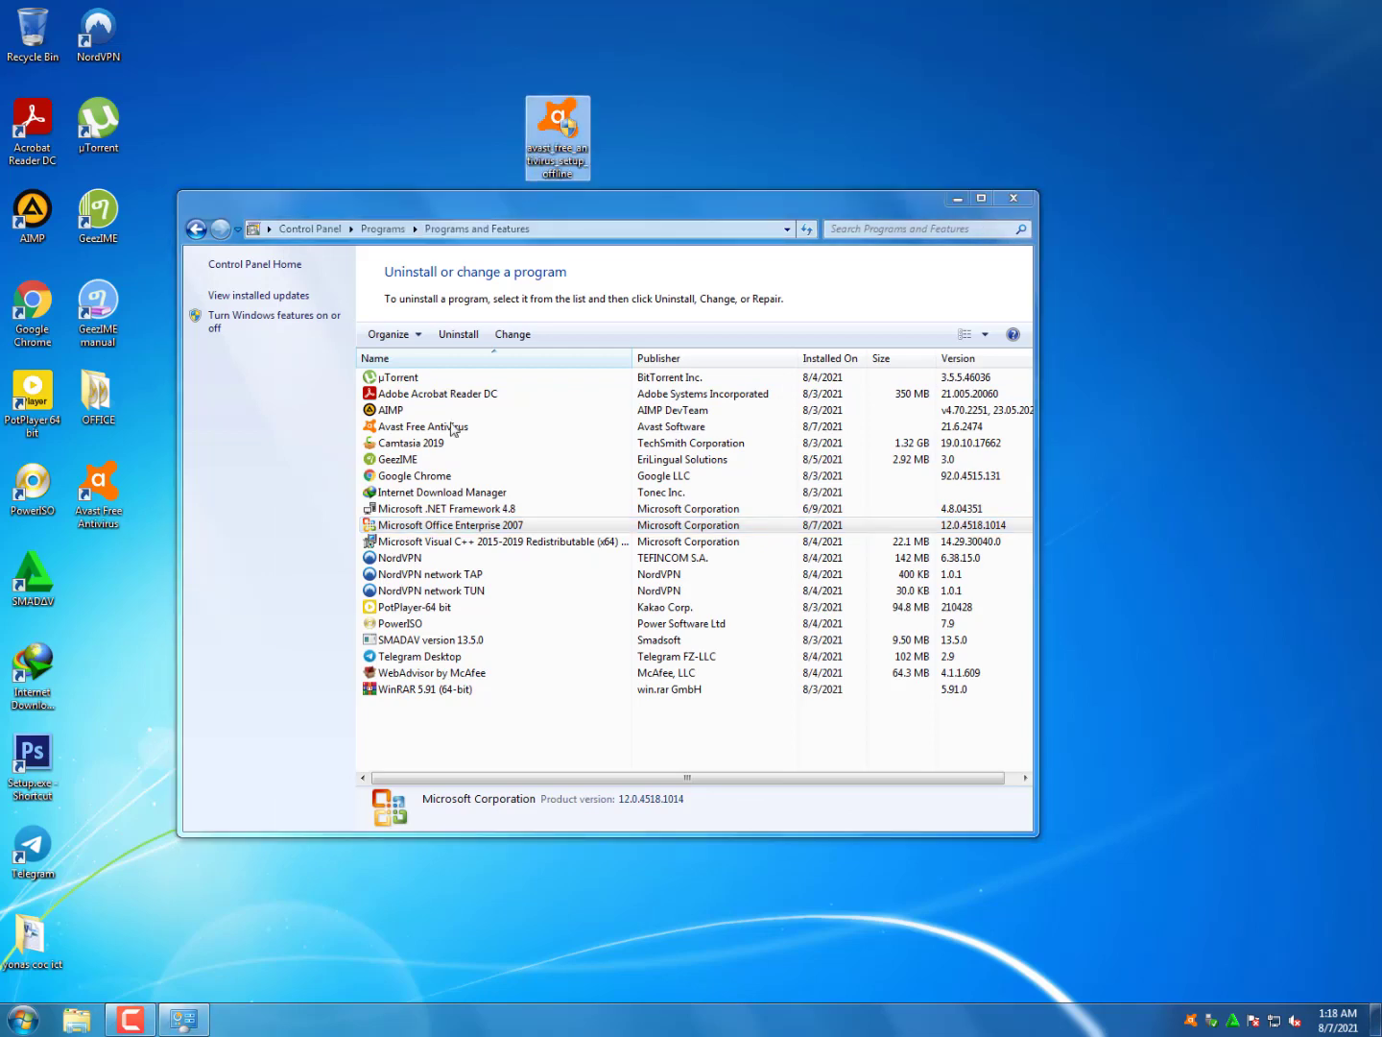
Open the "ict assessment level i" document in Word from its desktop folder
left_click(23, 1019)
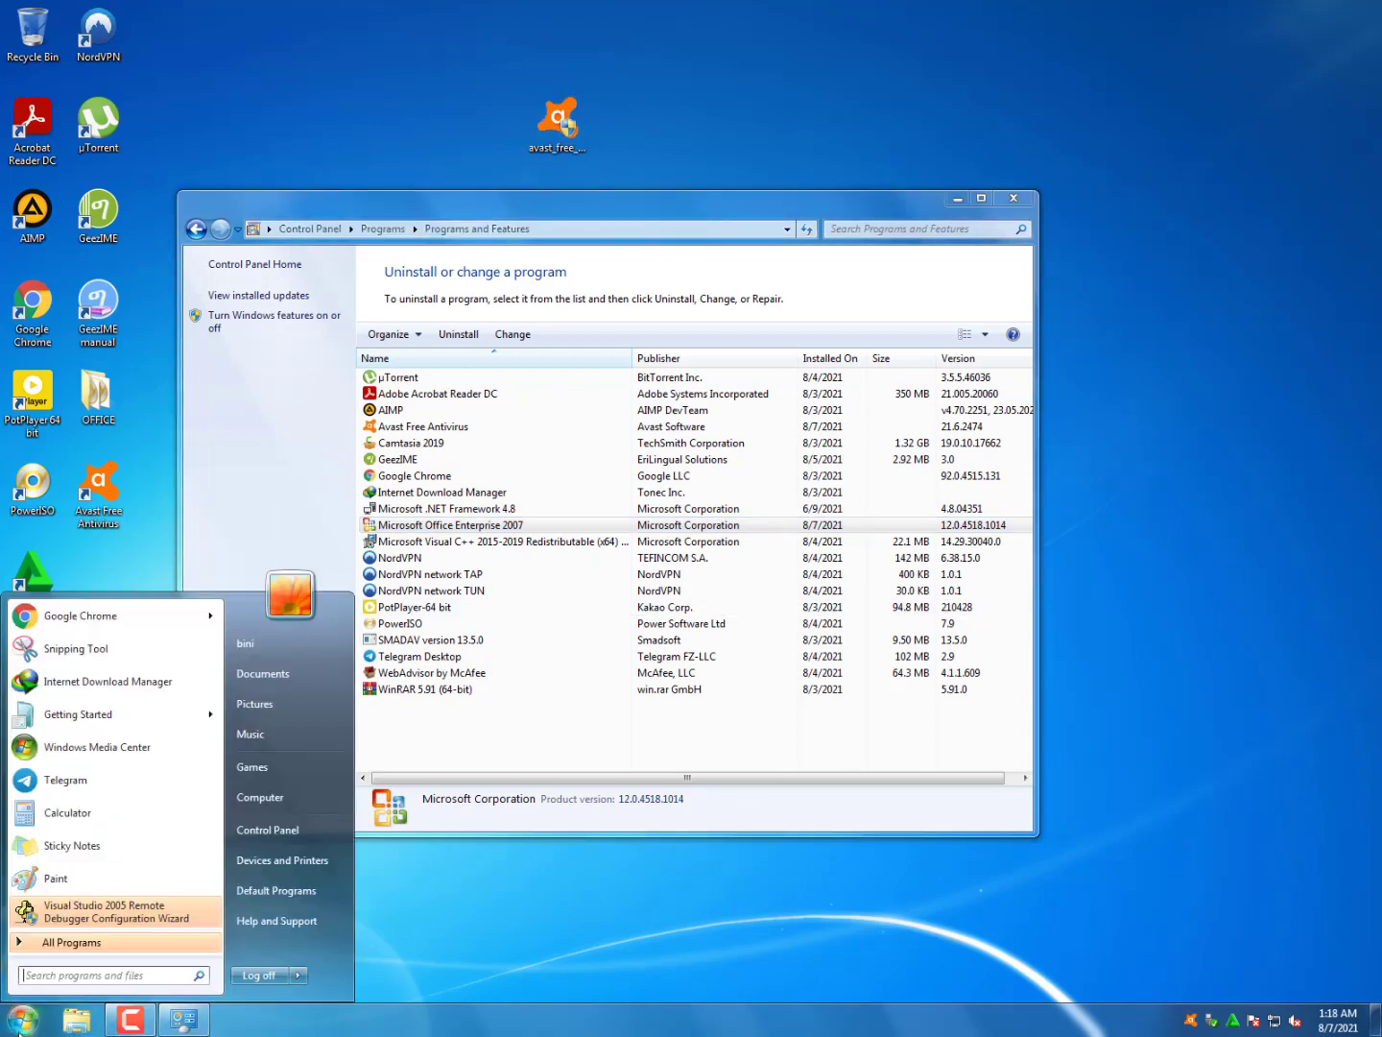
left_click(84, 1023)
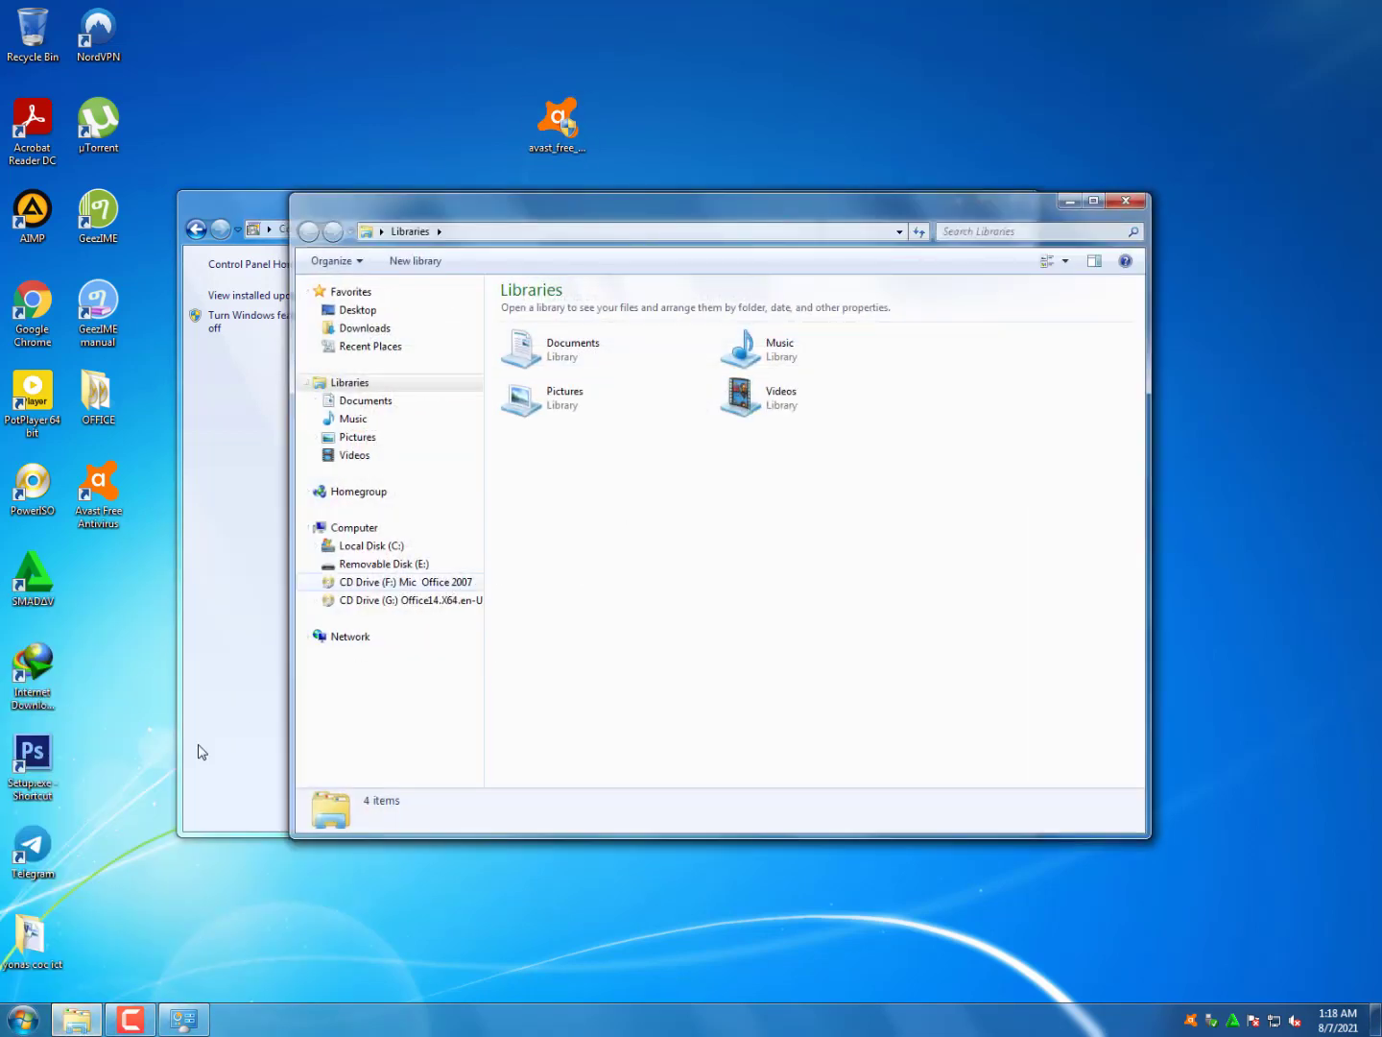
left_click(36, 950)
double_click(36, 951)
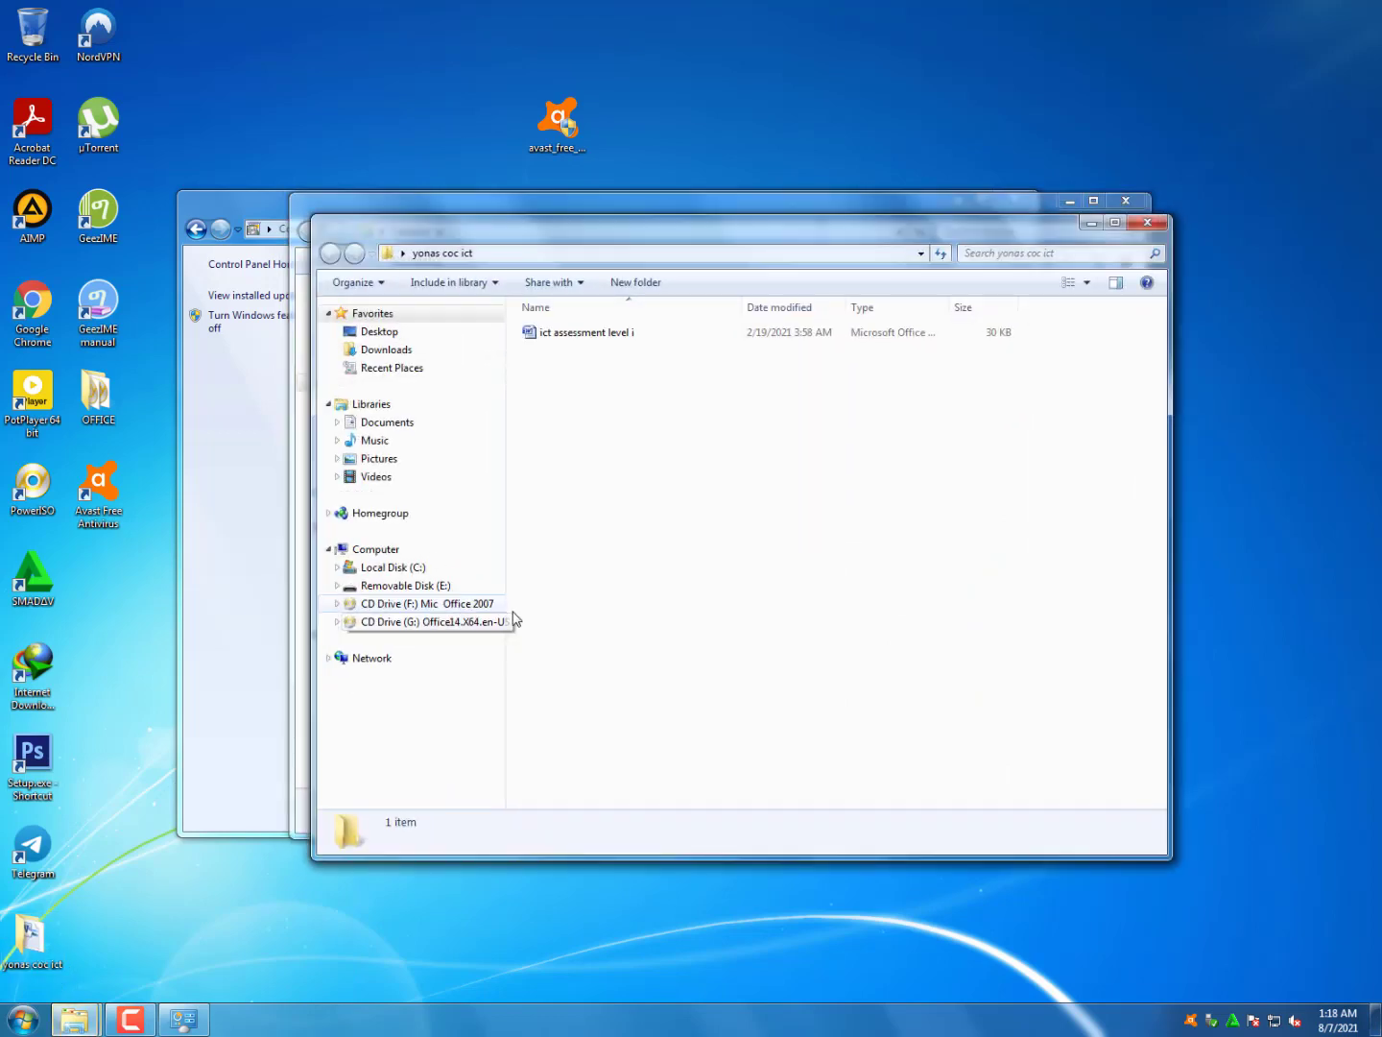
left_click(614, 336)
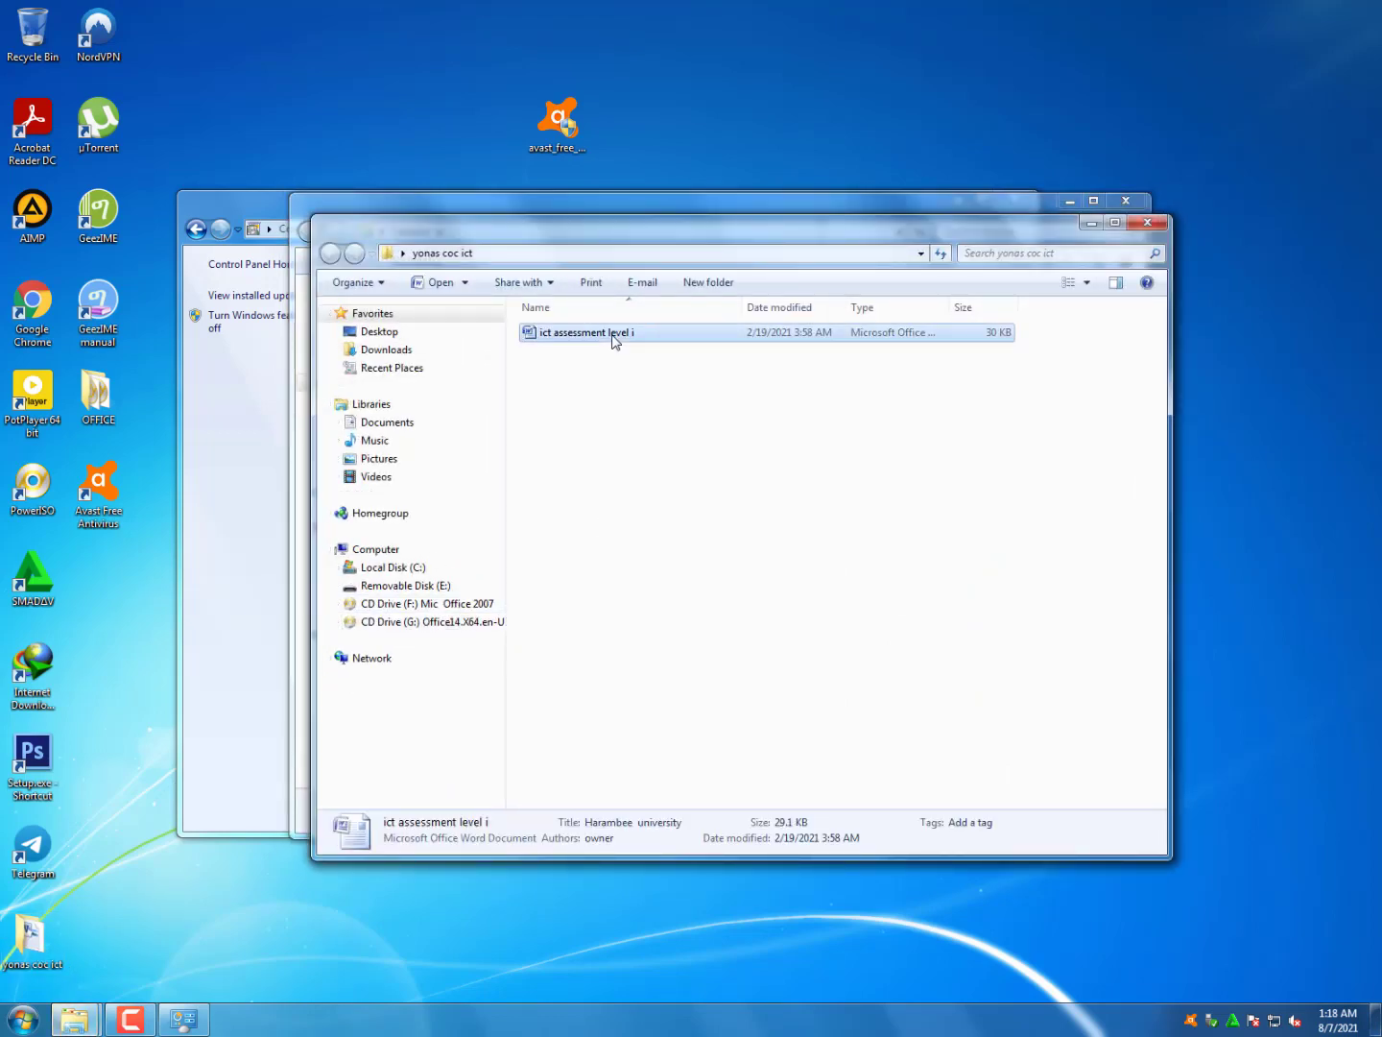
double_click(617, 339)
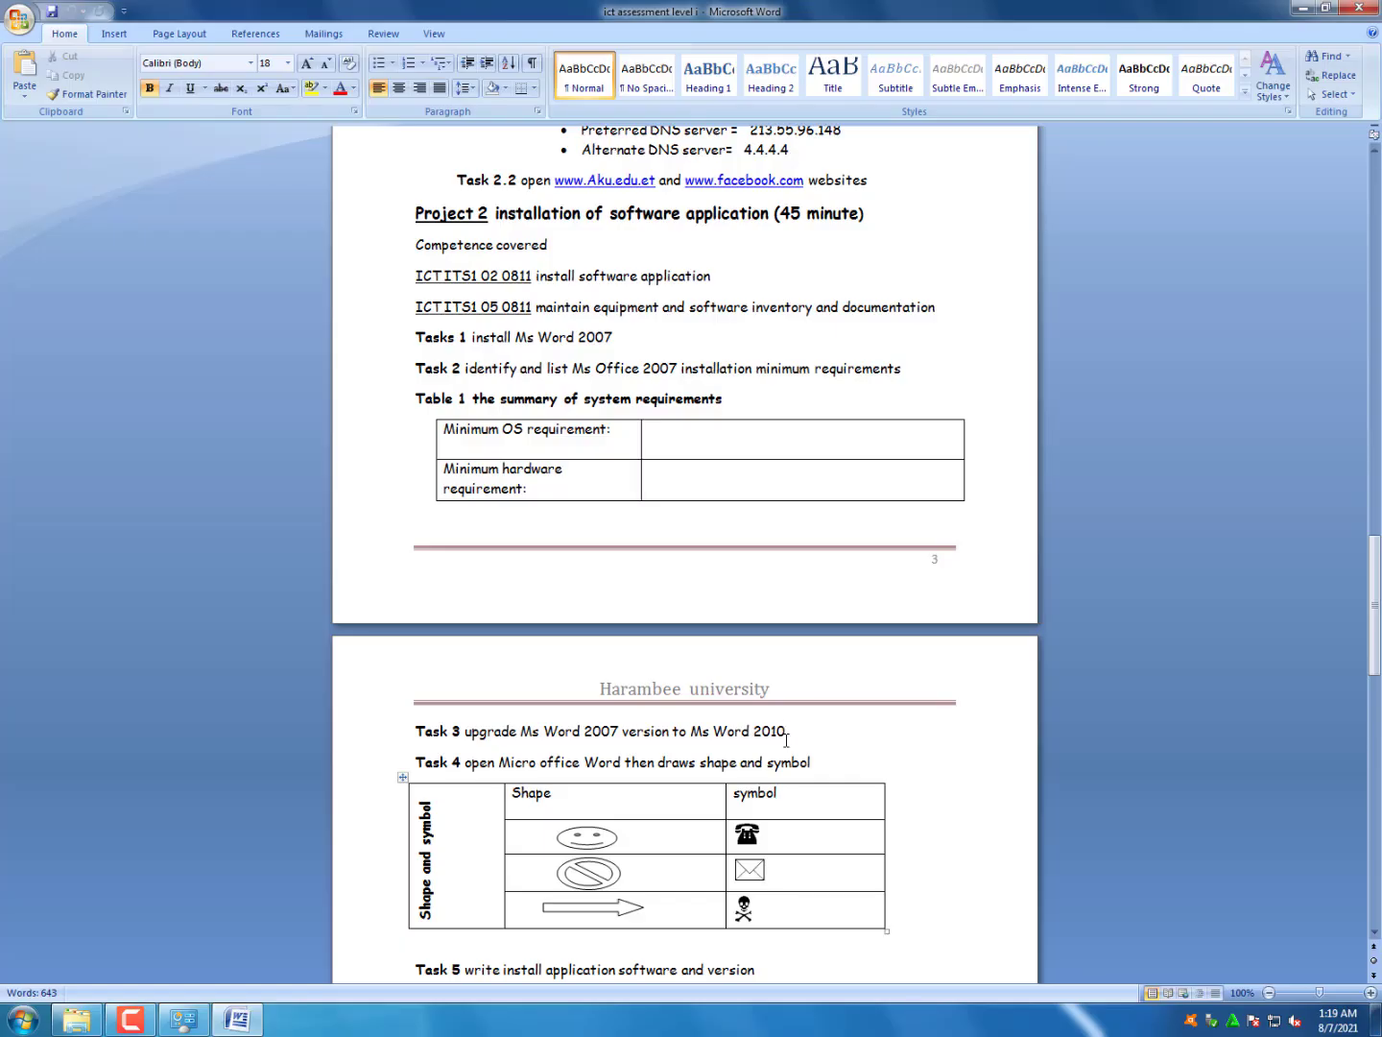
Examine the Task 3 upgrade instruction and the Task 4 shape and symbol table by highlighting them
left_click_drag(800, 733, 465, 729)
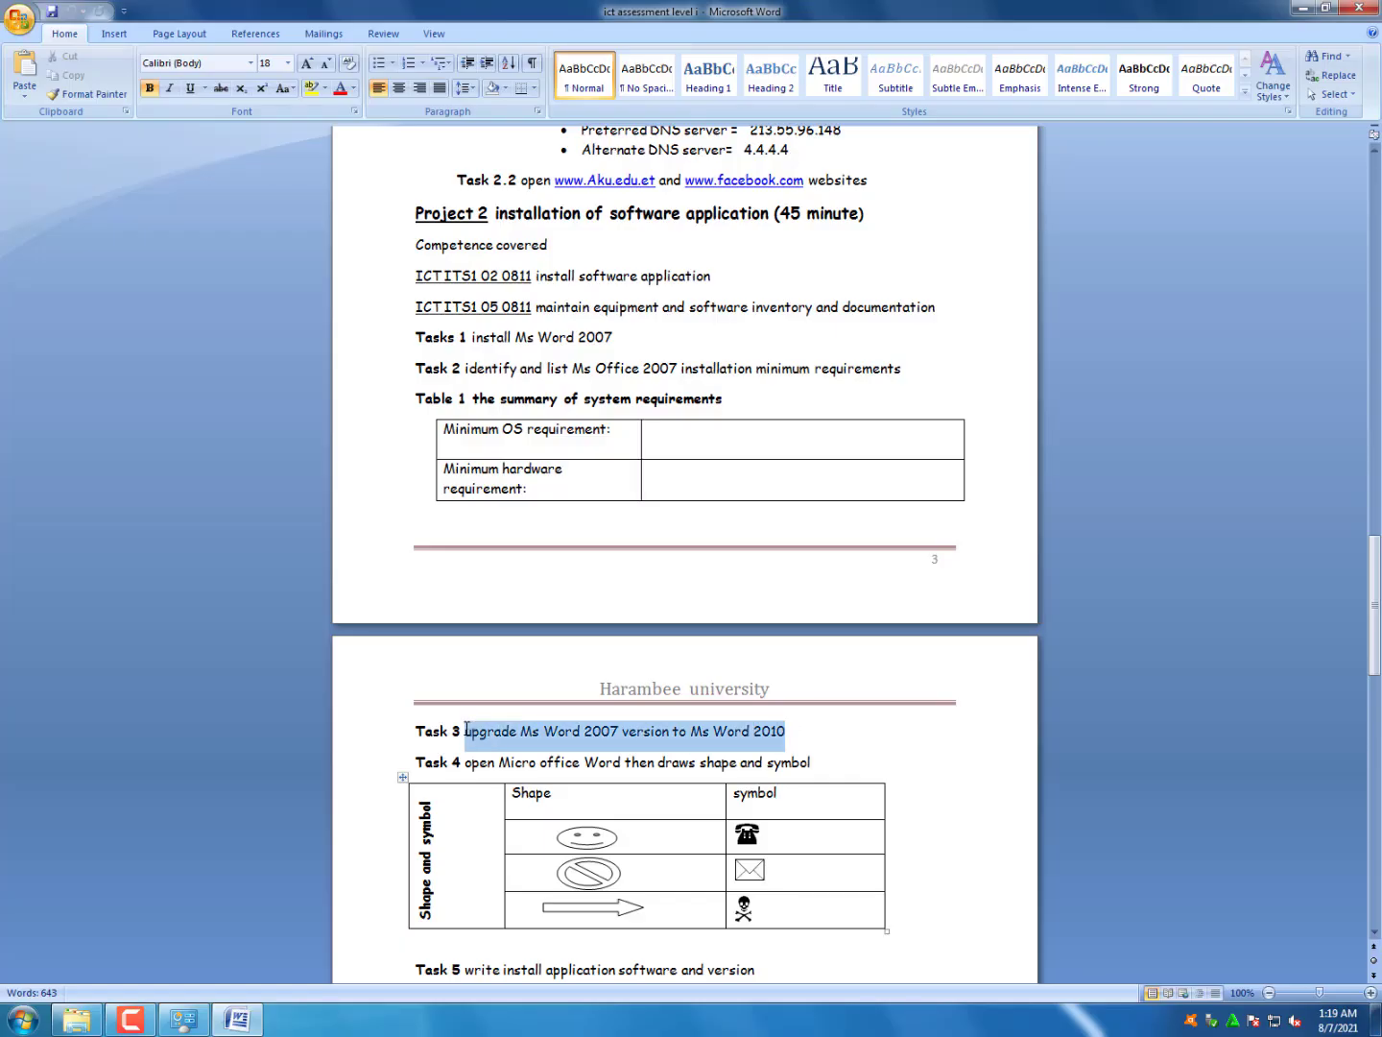
left_click(597, 733)
double_click(772, 733)
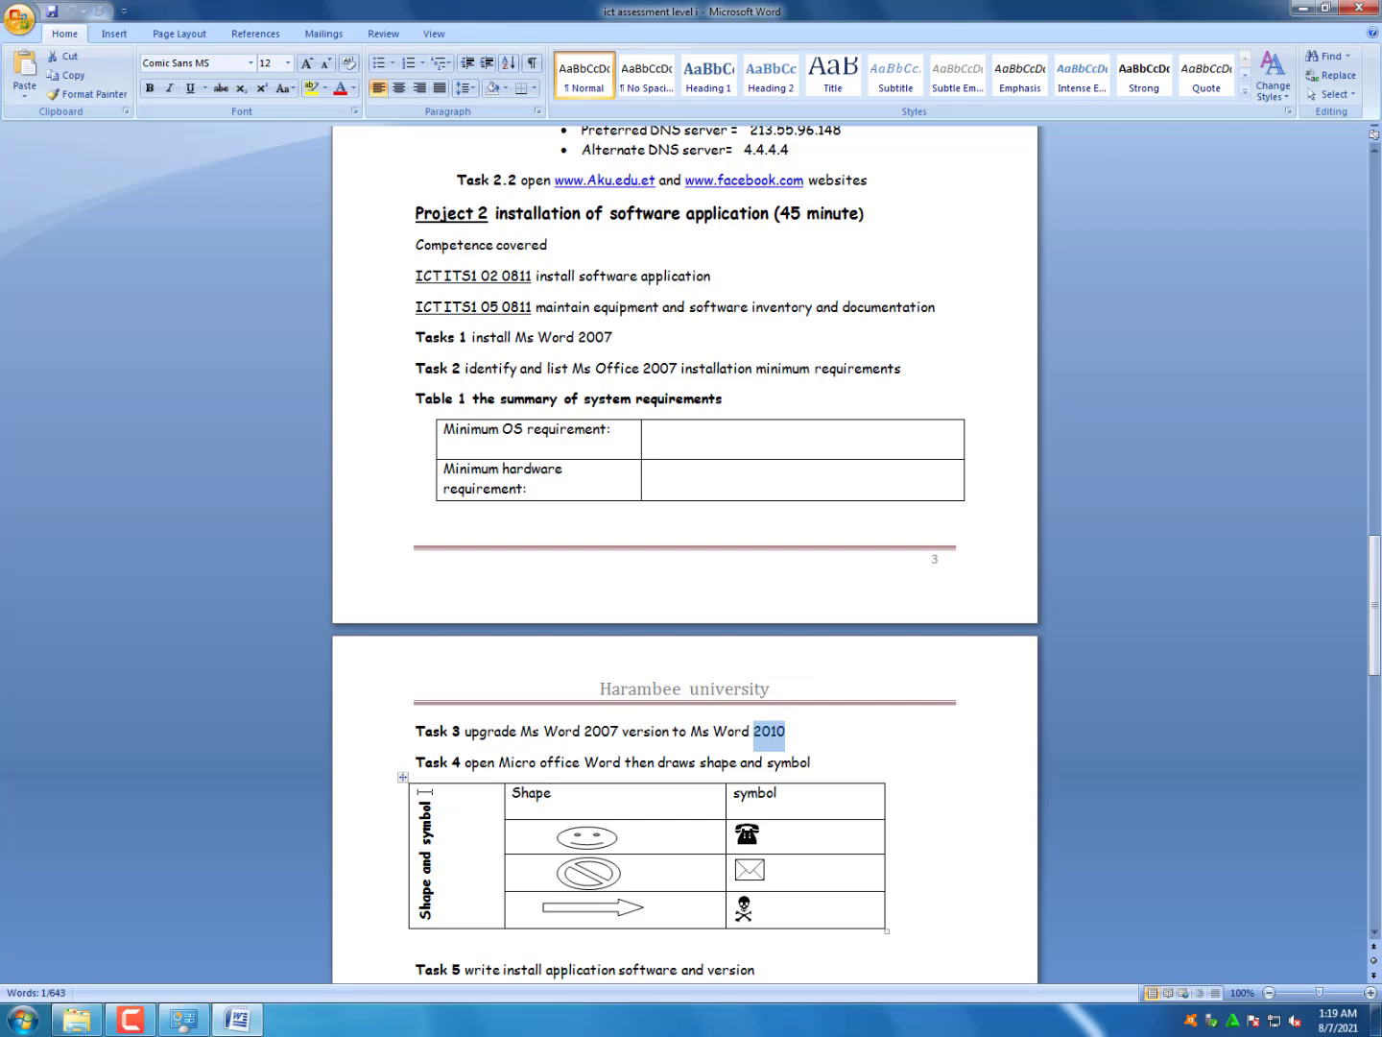
left_click(402, 780)
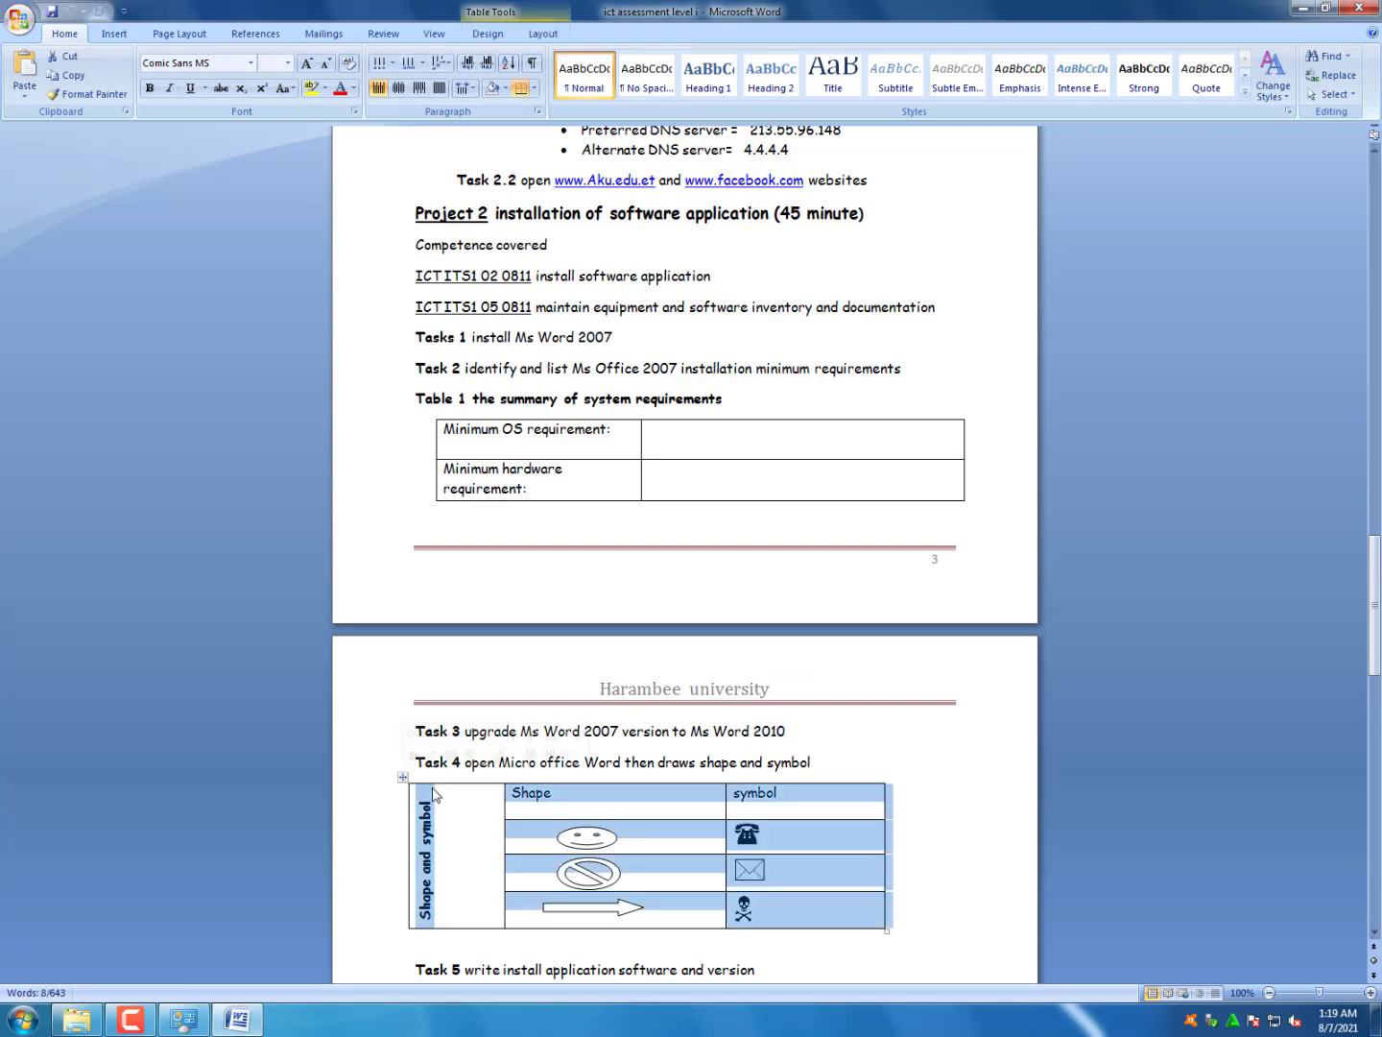
left_click(988, 780)
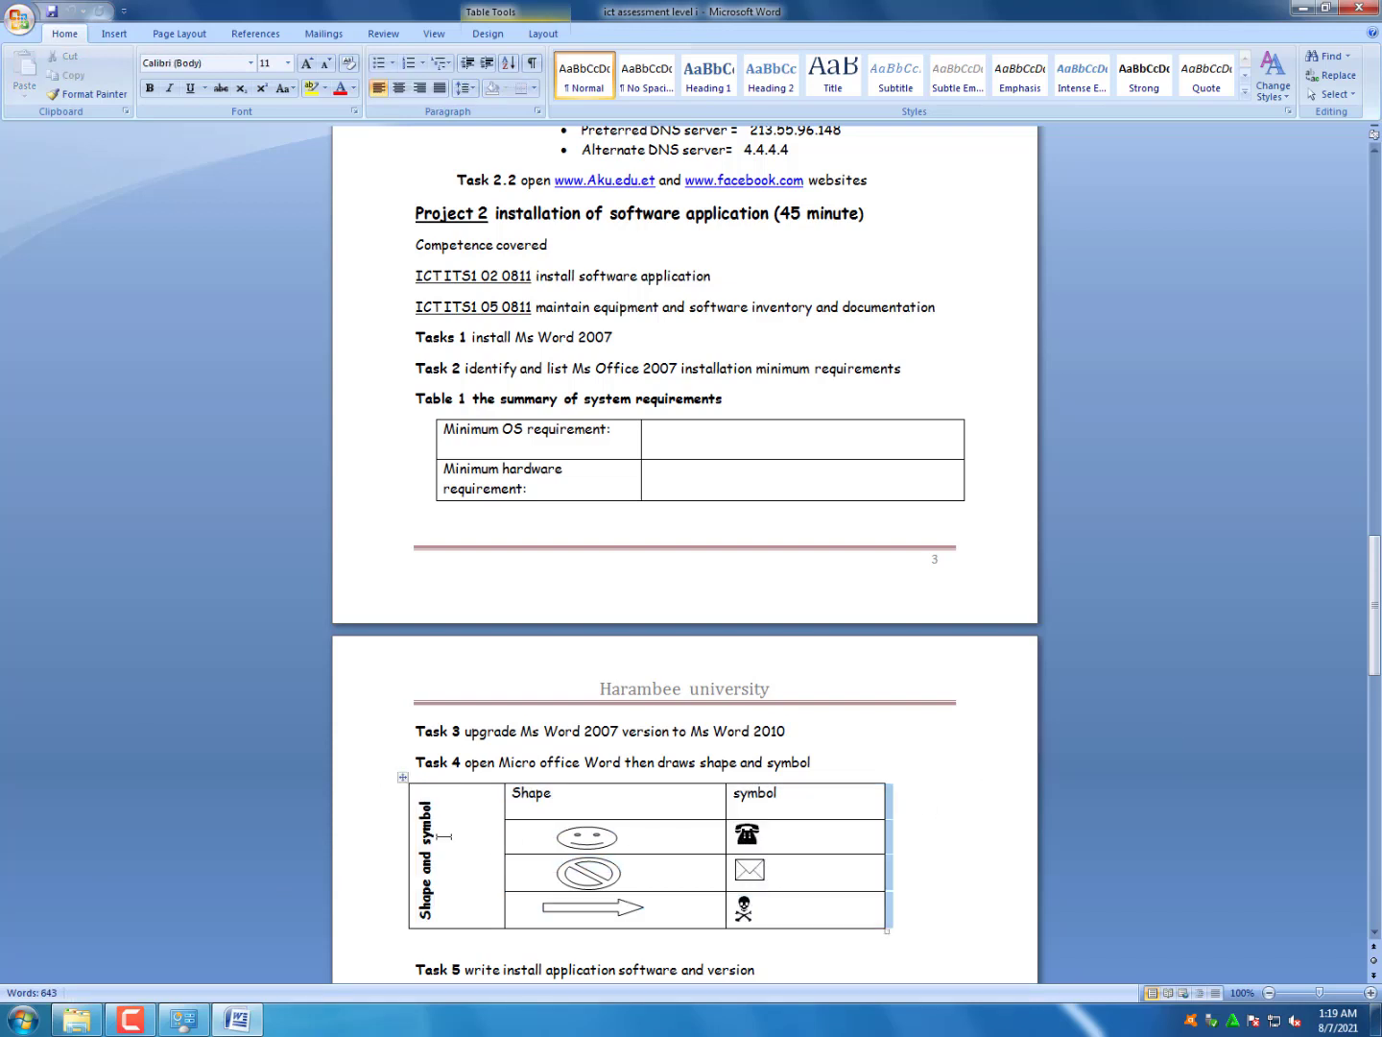
Launch Microsoft Office Word 2007 with a new blank document
key("super")
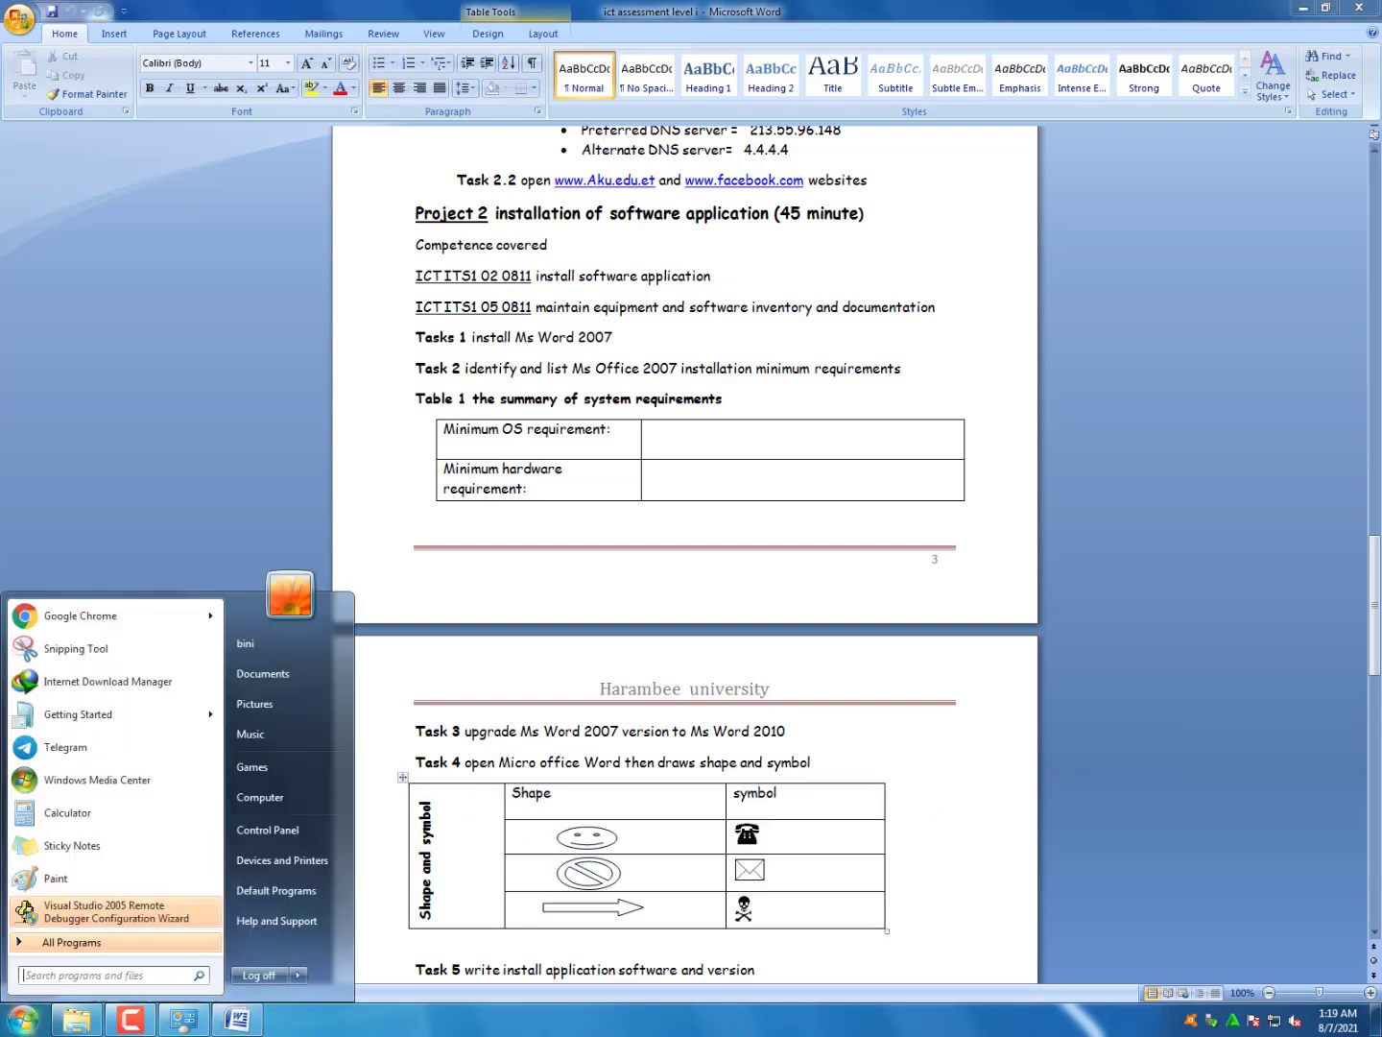
left_click(67, 941)
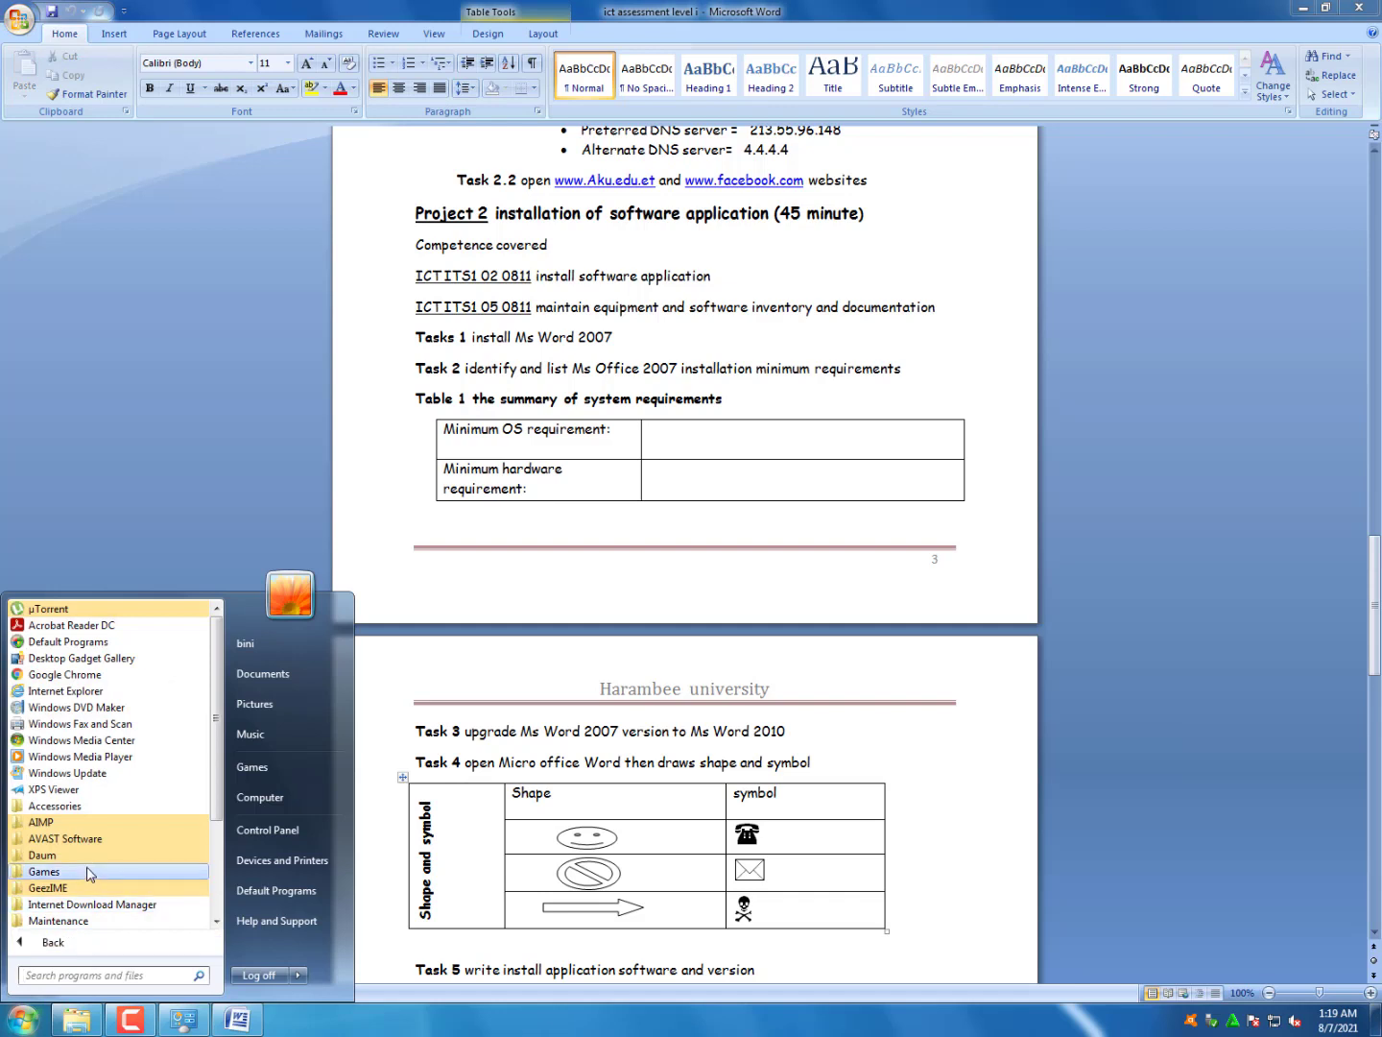
scroll(90, 863, "down", 3)
left_click(65, 789)
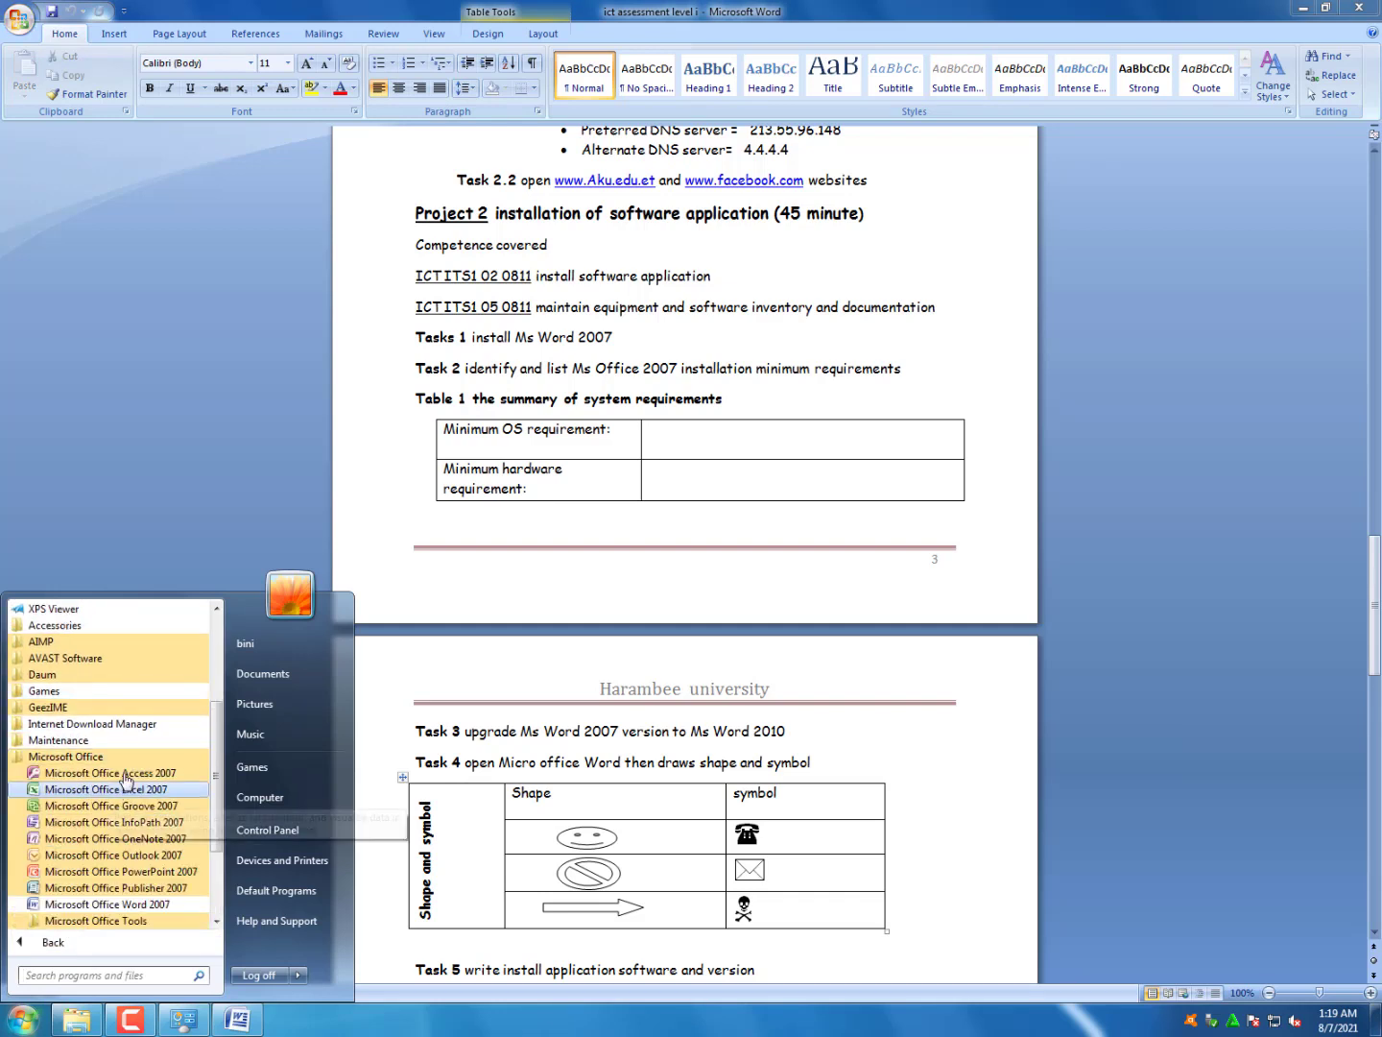
left_click(135, 904)
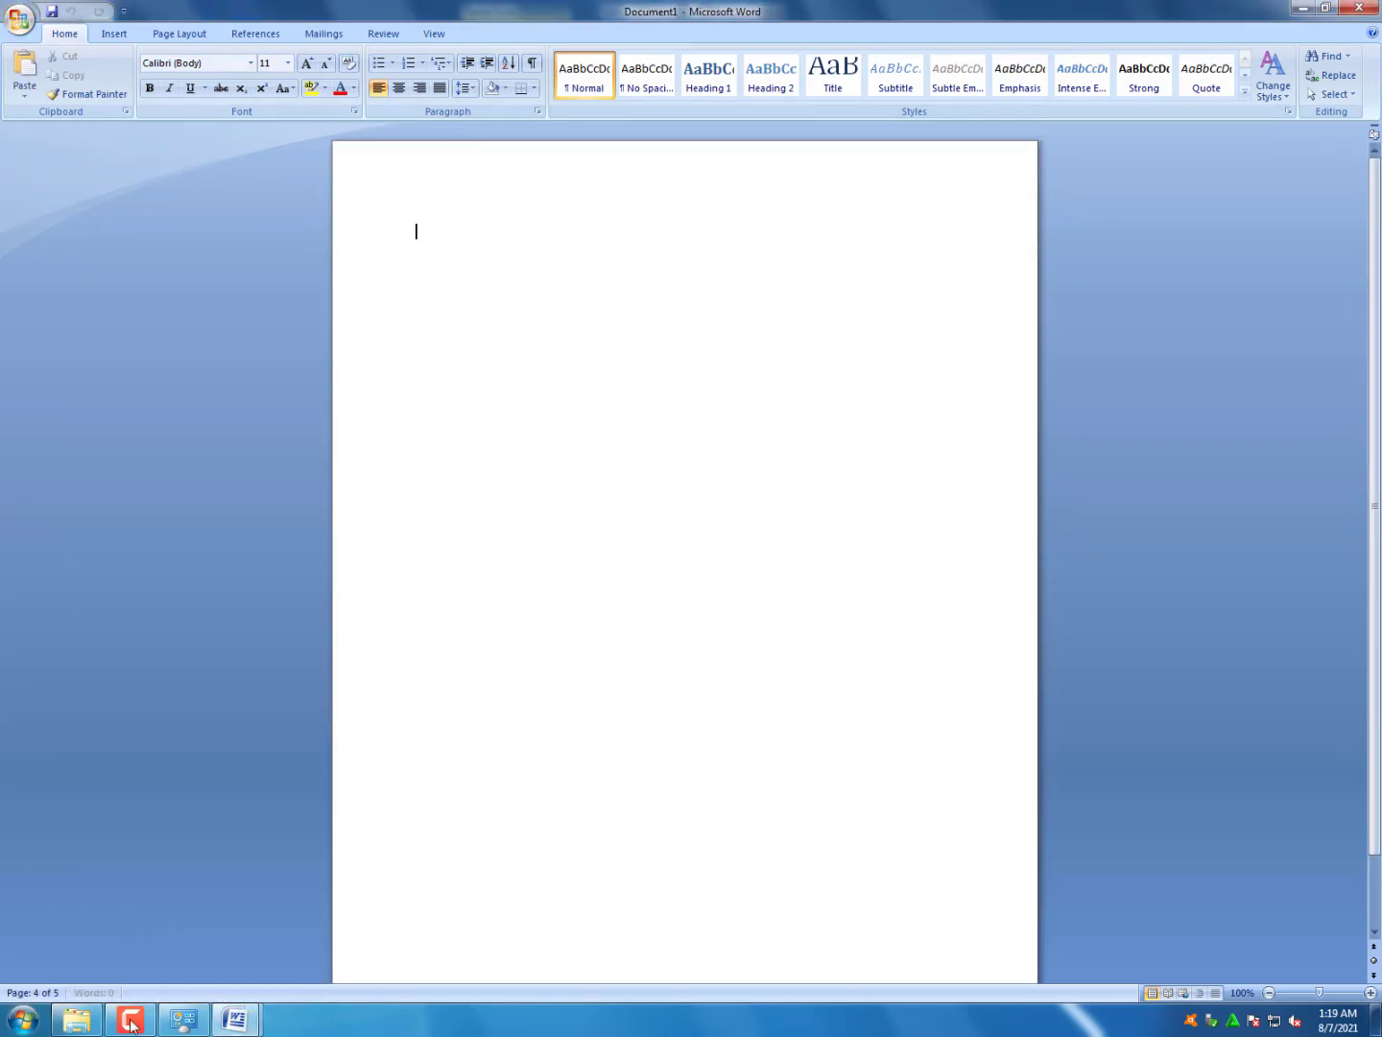
Check the Task 4 shape and symbol table in the assessment document and return to the blank document
mouse_move(235, 1019)
left_click(136, 931)
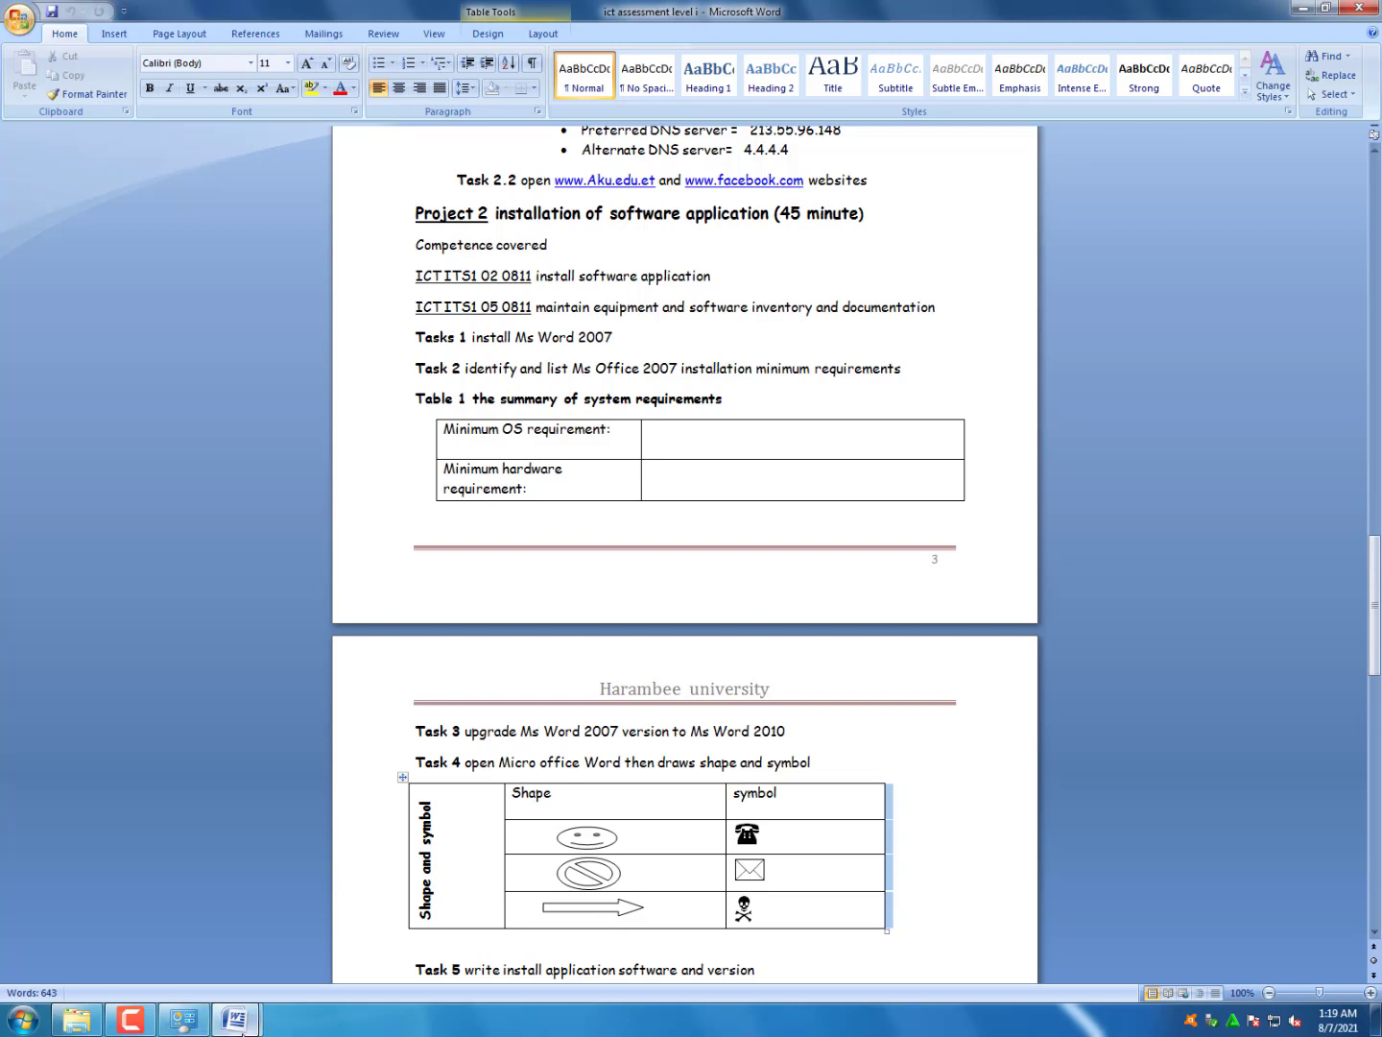
mouse_move(240, 1019)
left_click(374, 892)
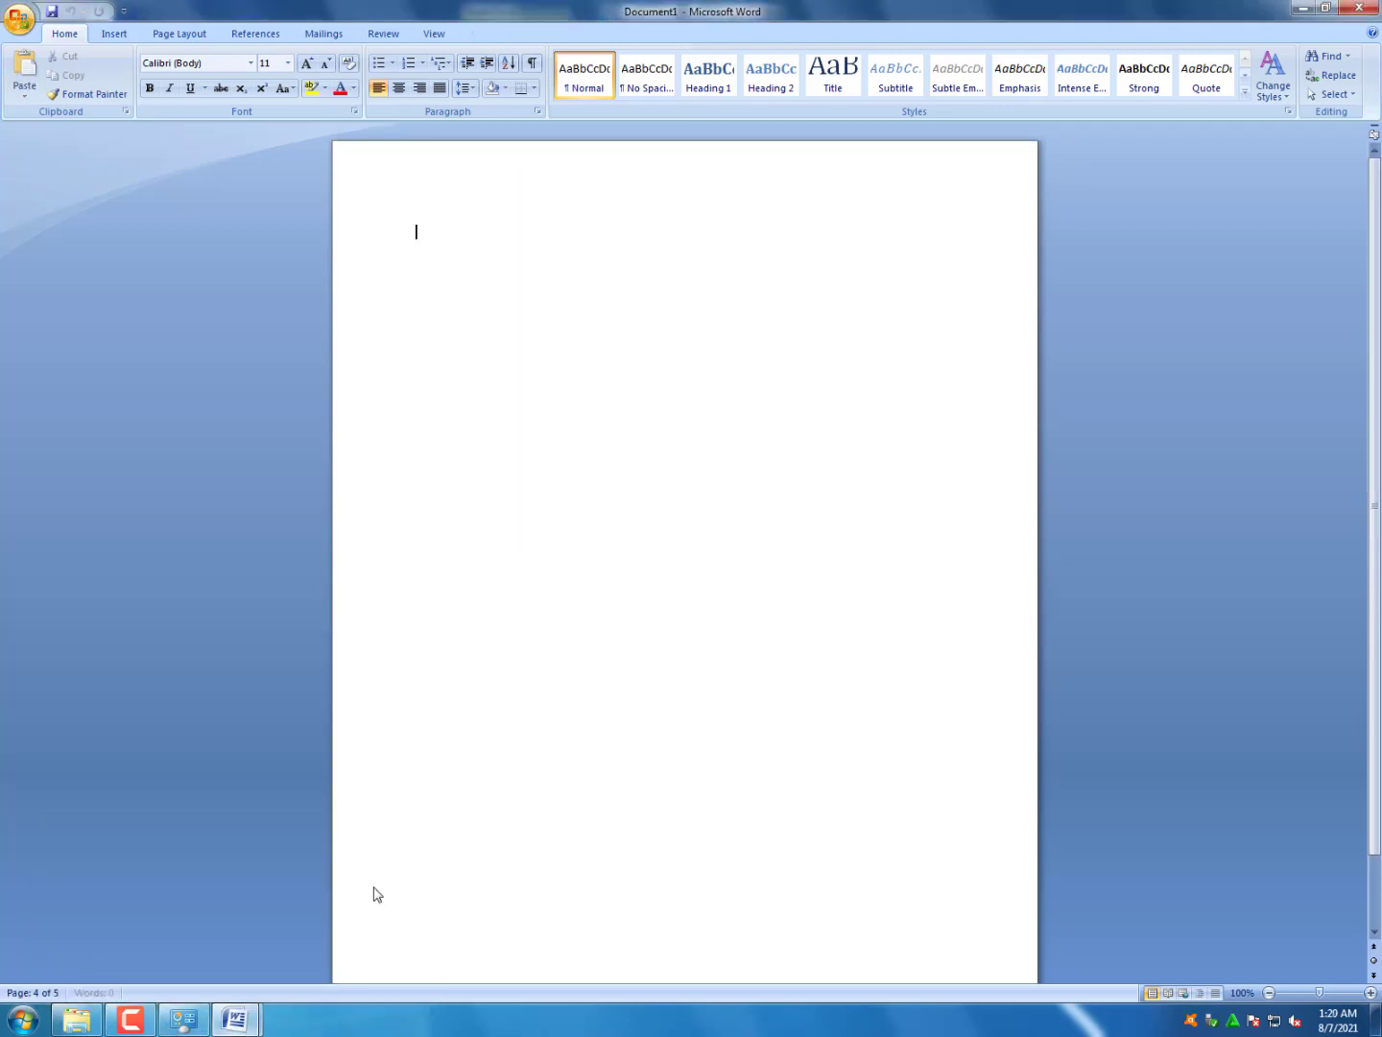
Insert a table with three columns and four rows in the blank document
left_click(114, 34)
left_click(143, 90)
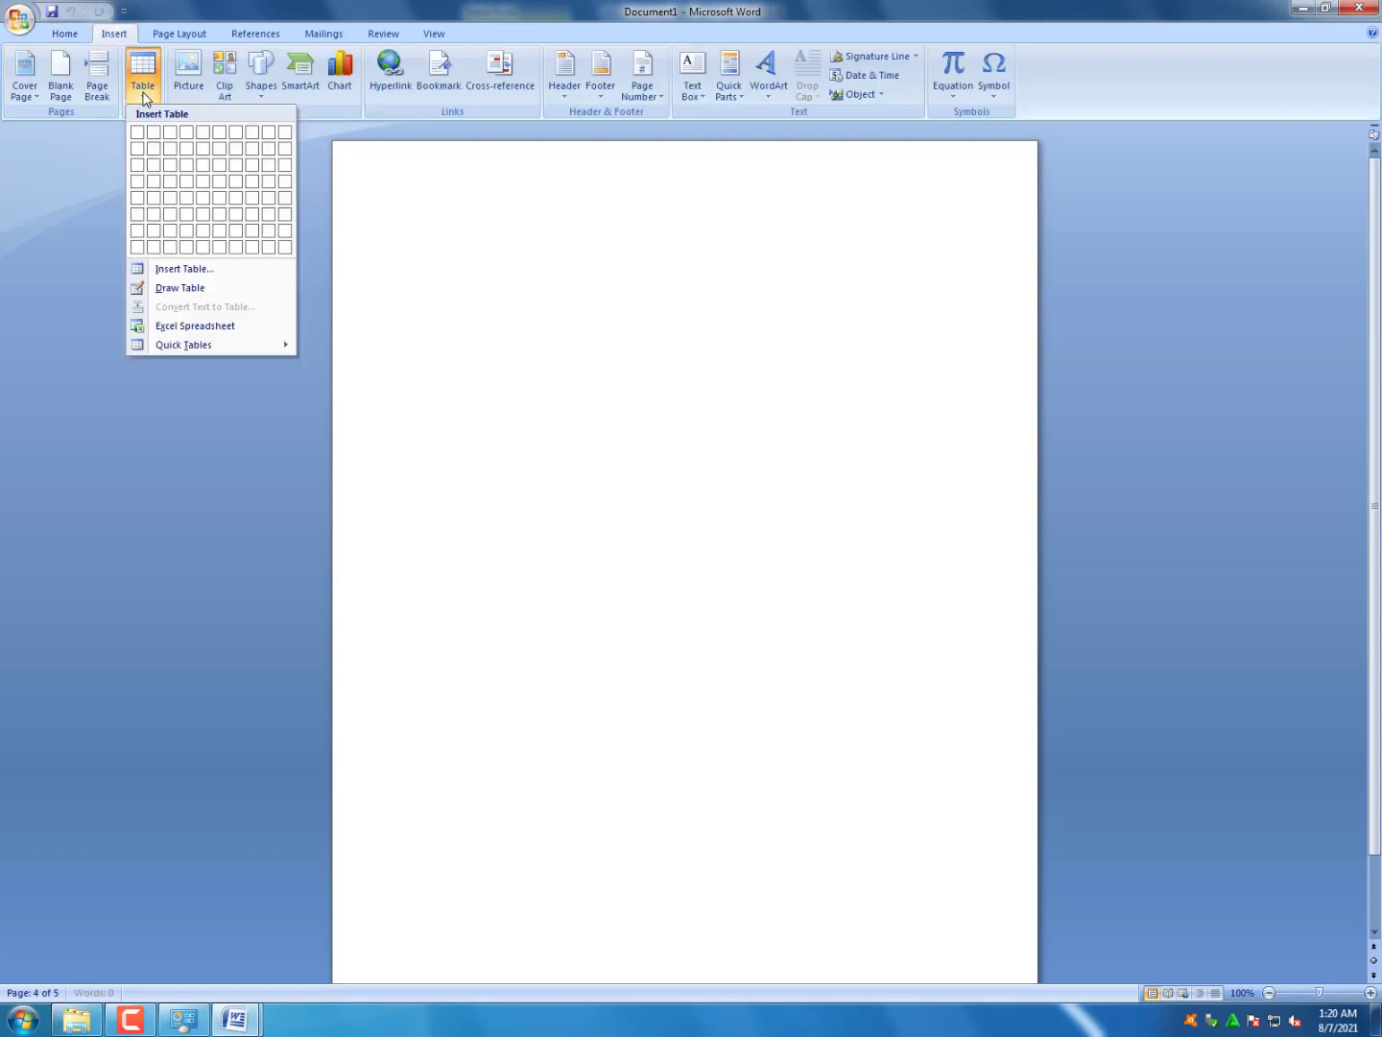
left_click(178, 184)
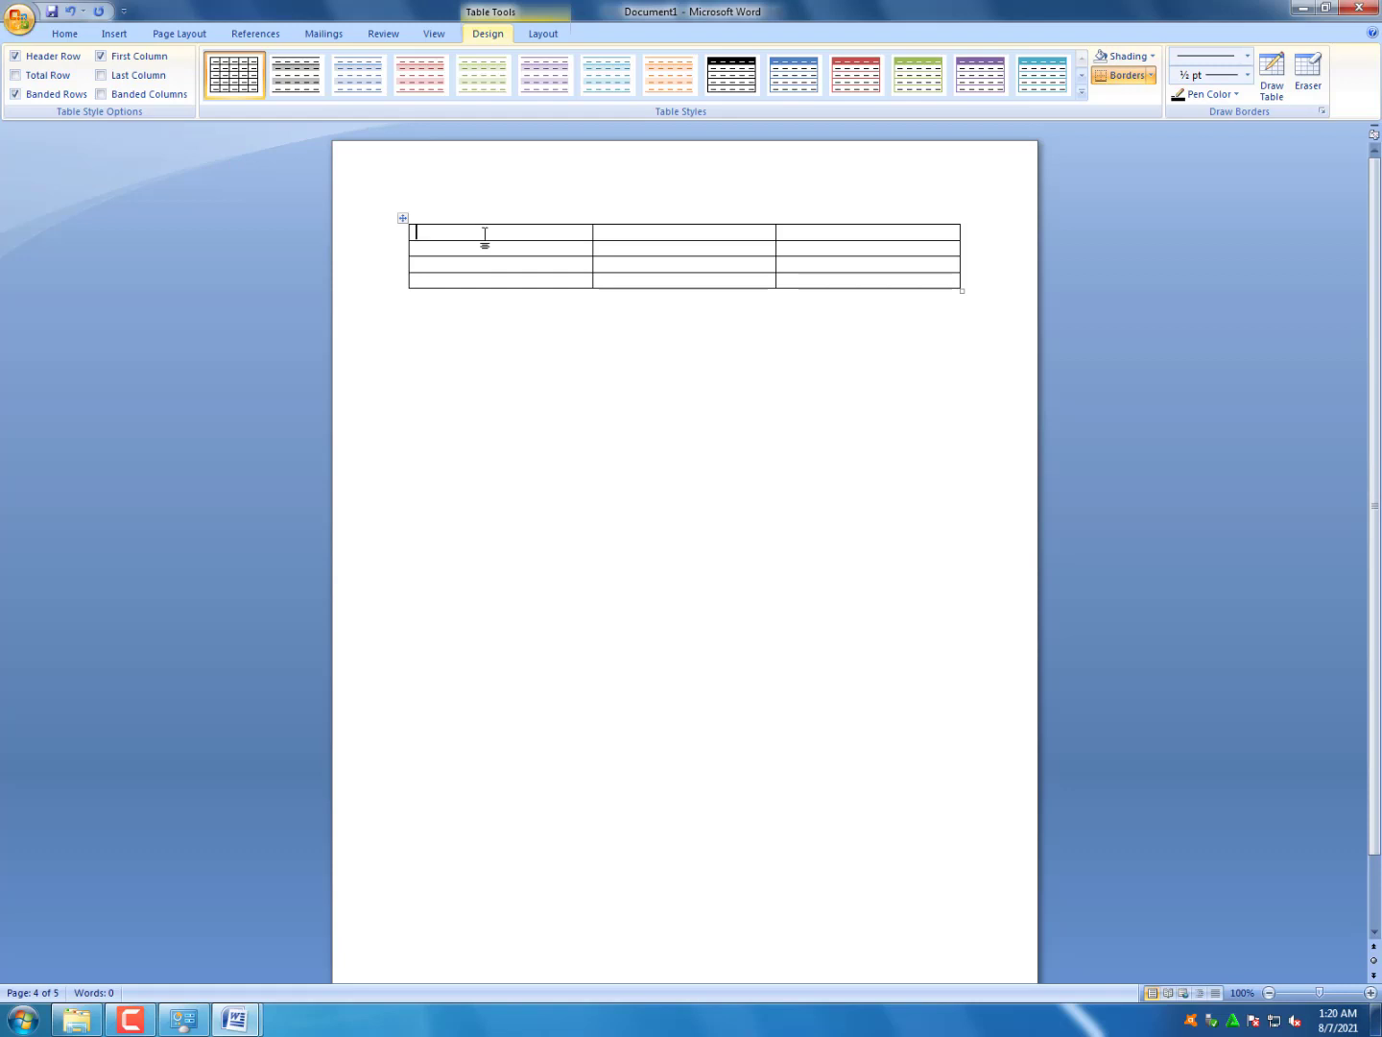
Merge the four cells of the table's first column into one cell
left_click_drag(485, 238, 484, 281)
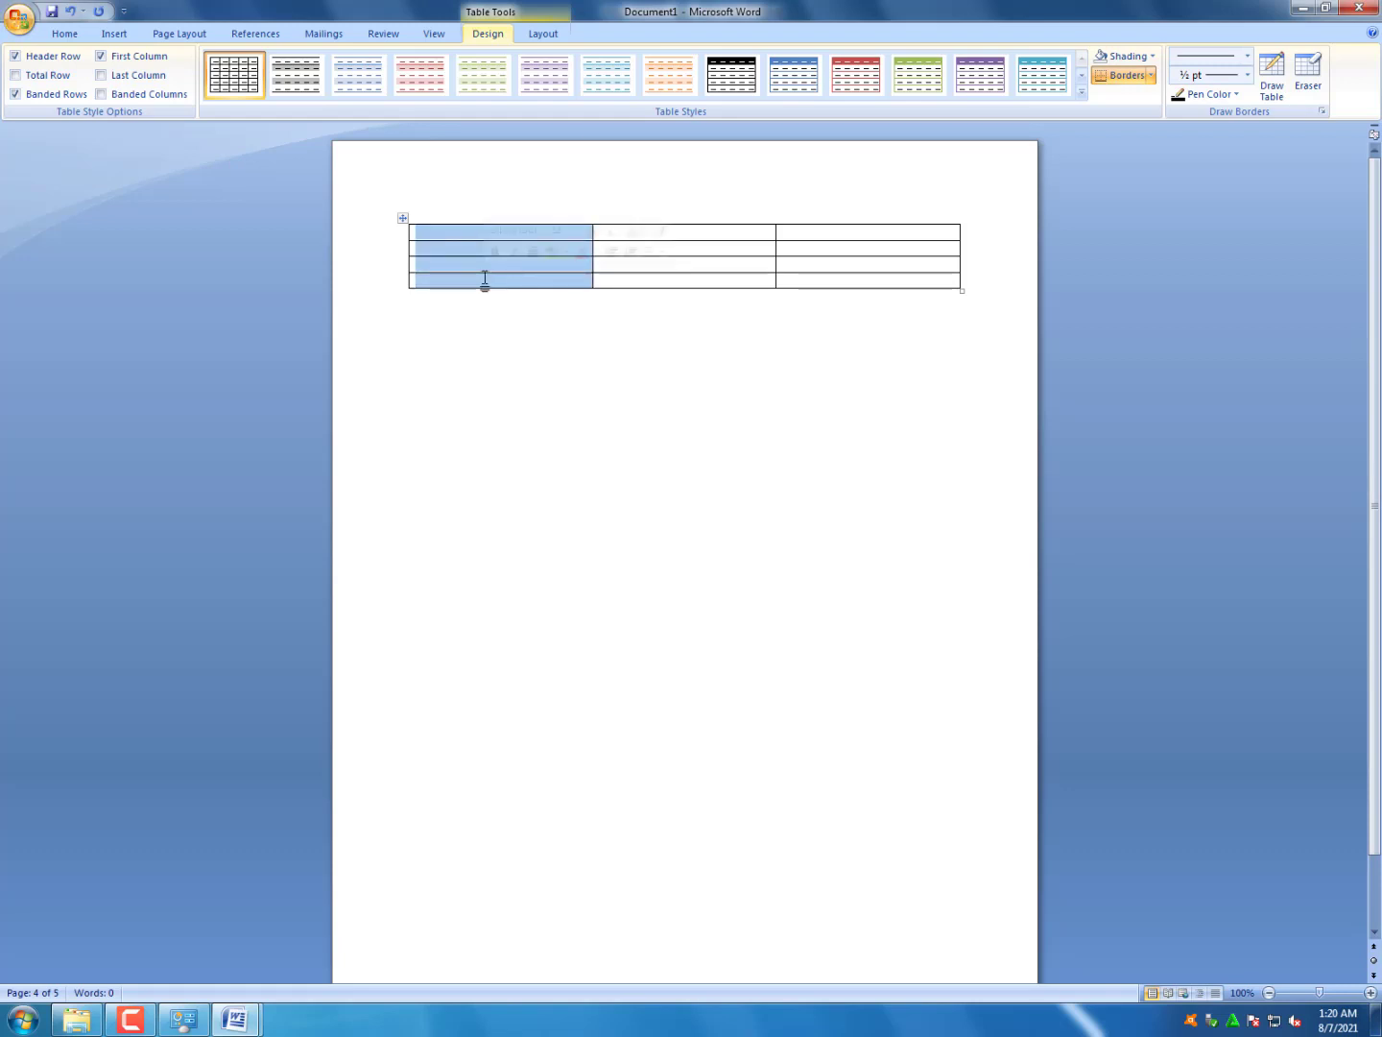
left_click(543, 34)
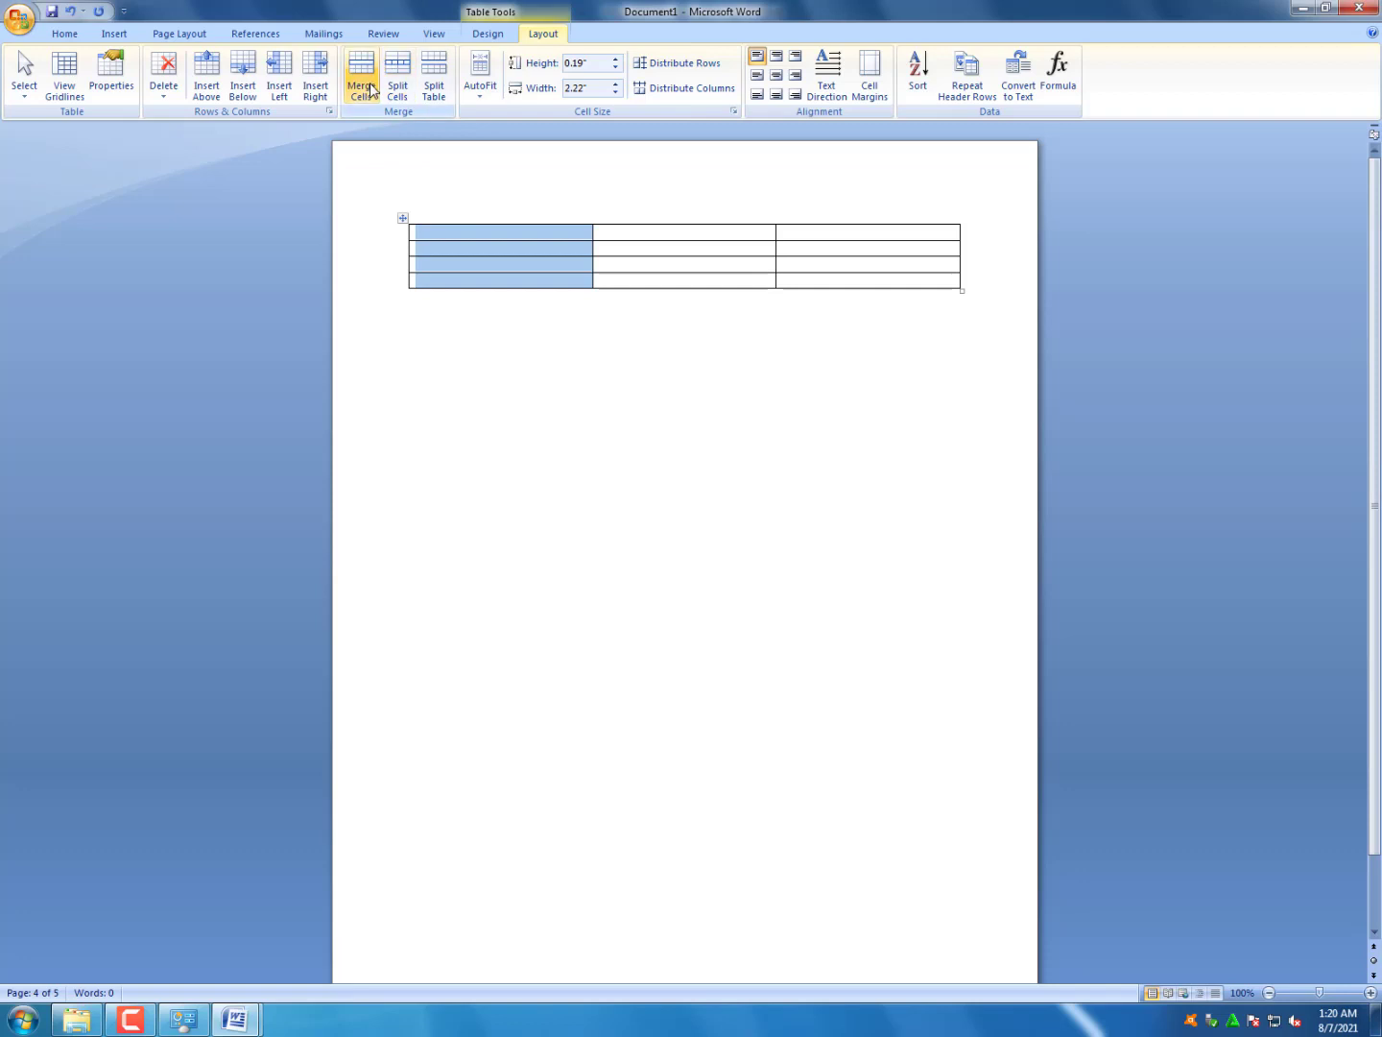
double_click(536, 36)
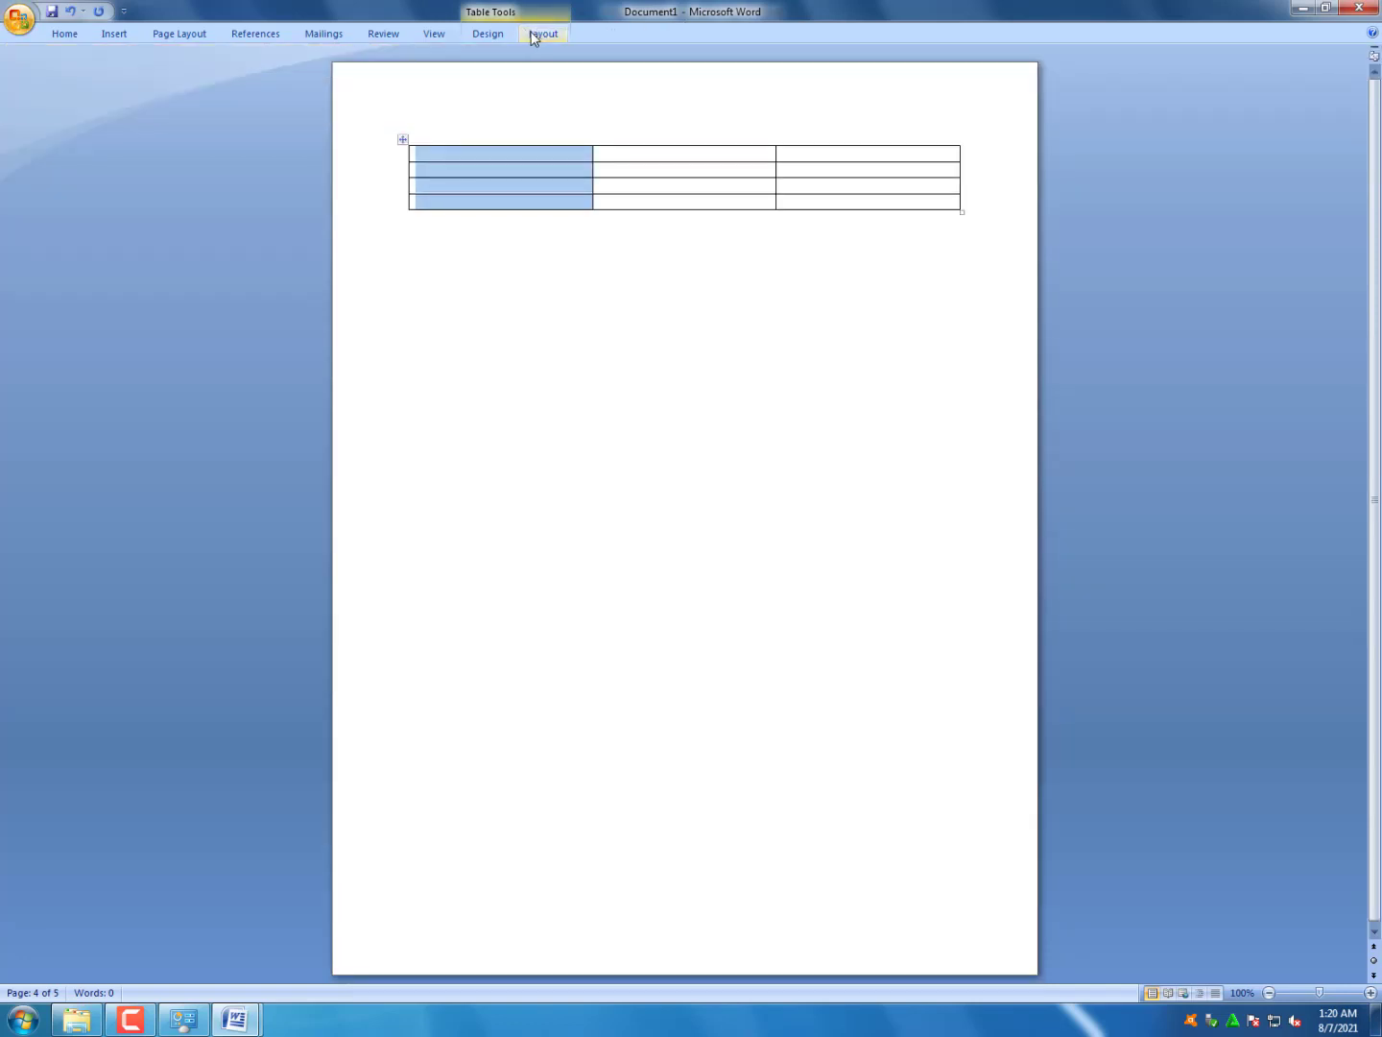
left_click(539, 37)
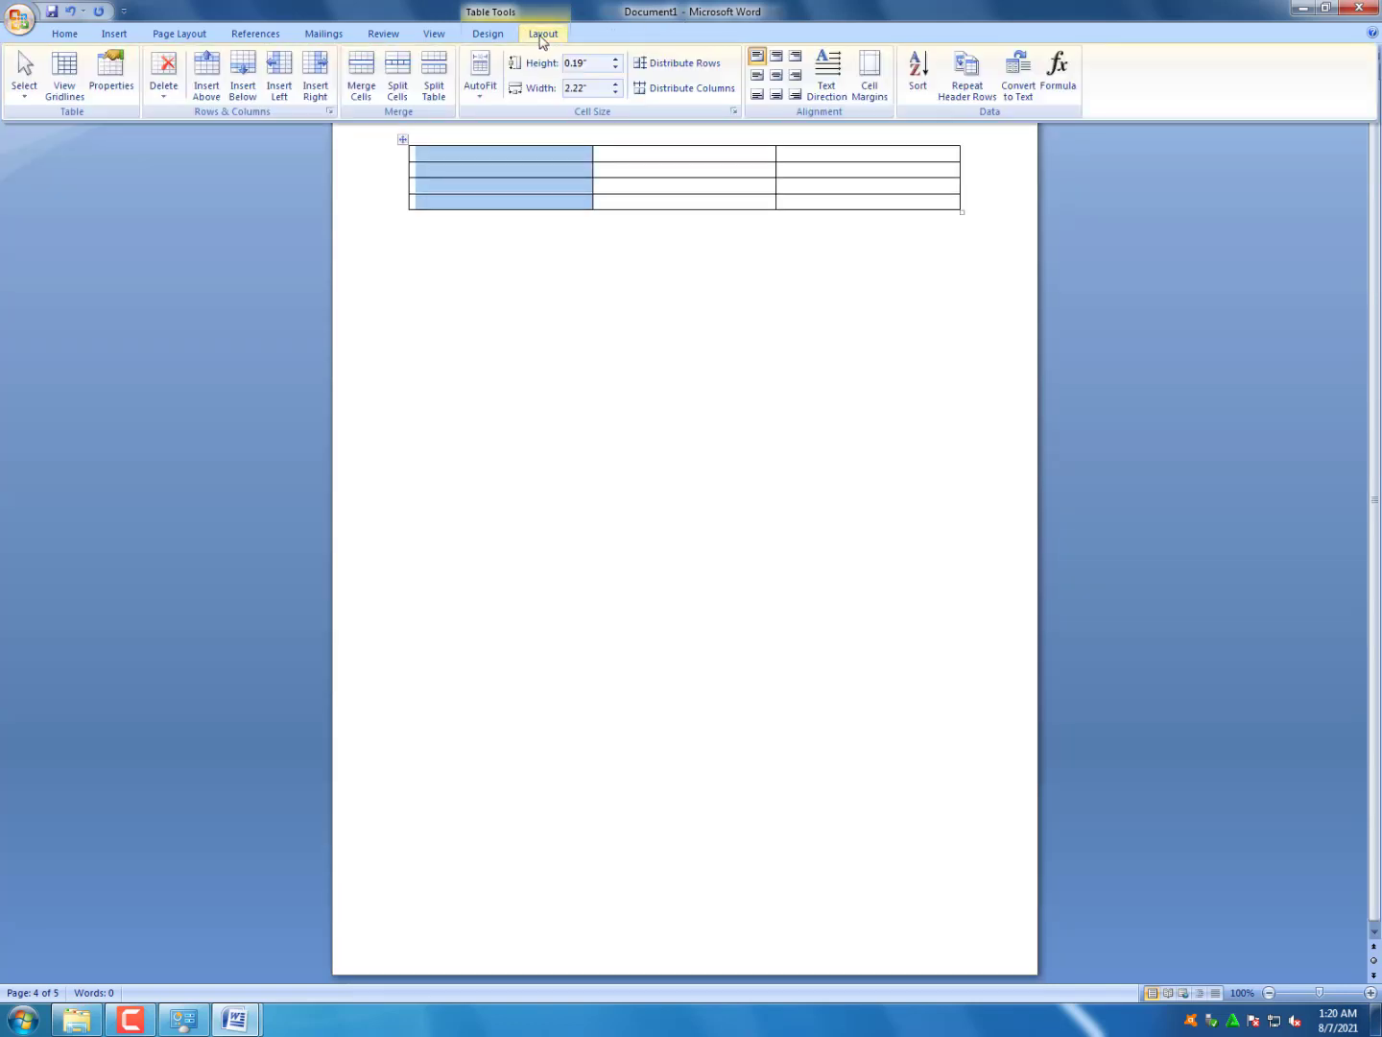
left_click(374, 98)
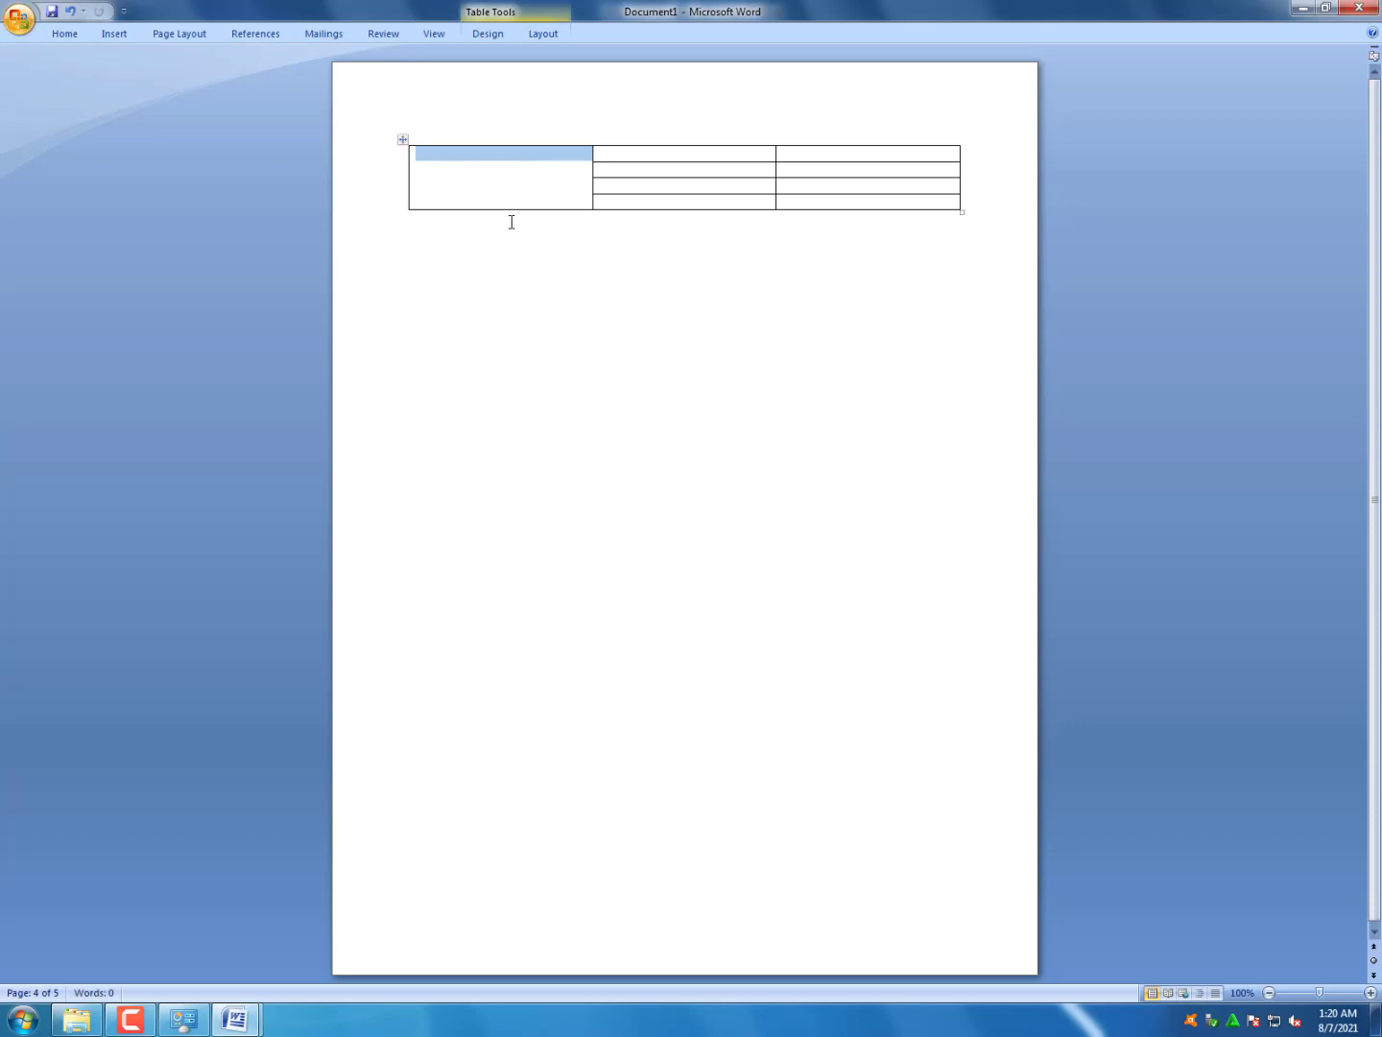
Check the first-column label in the assessment's Task 4 table and enter "Shape and Symbol" in the new table's merged cell
left_click(235, 1019)
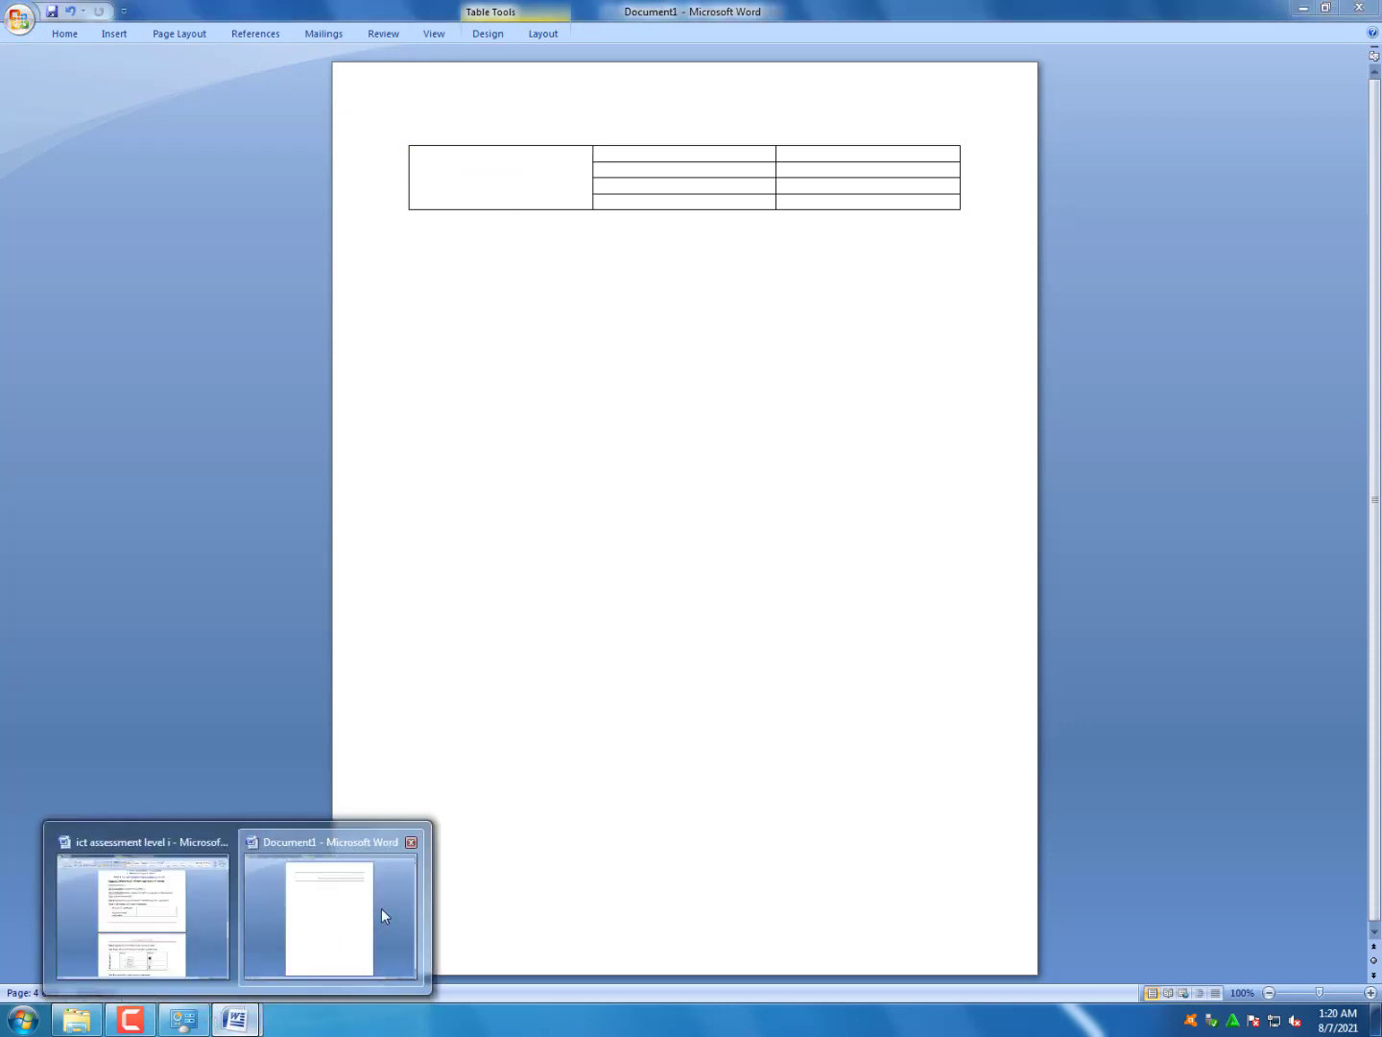
left_click(139, 917)
left_click_drag(427, 802, 433, 913)
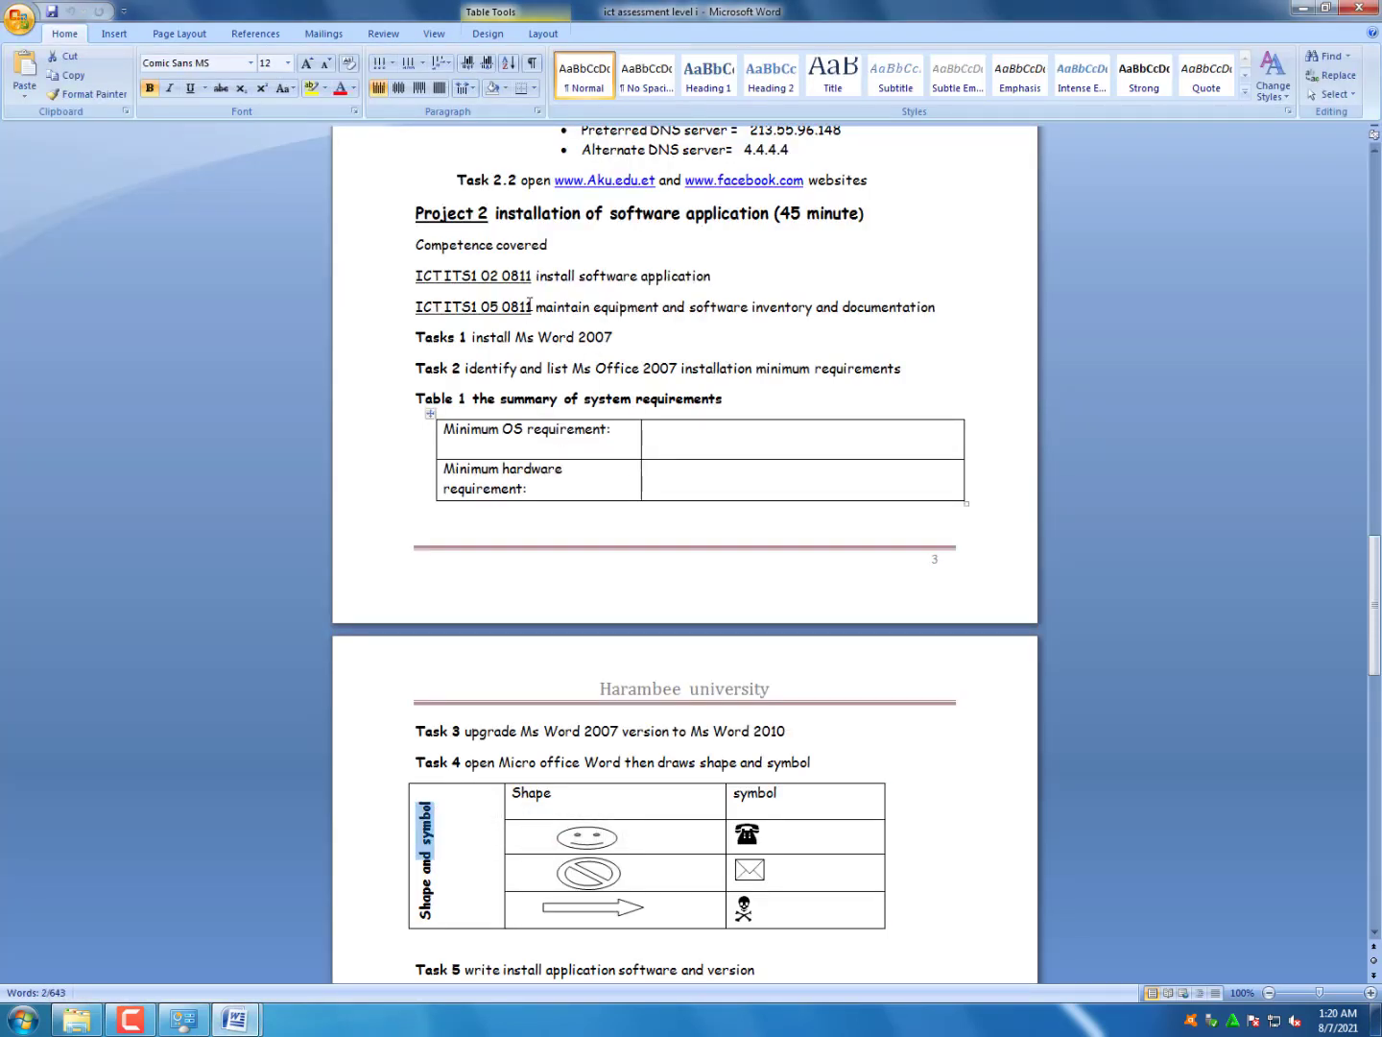
left_click(235, 1020)
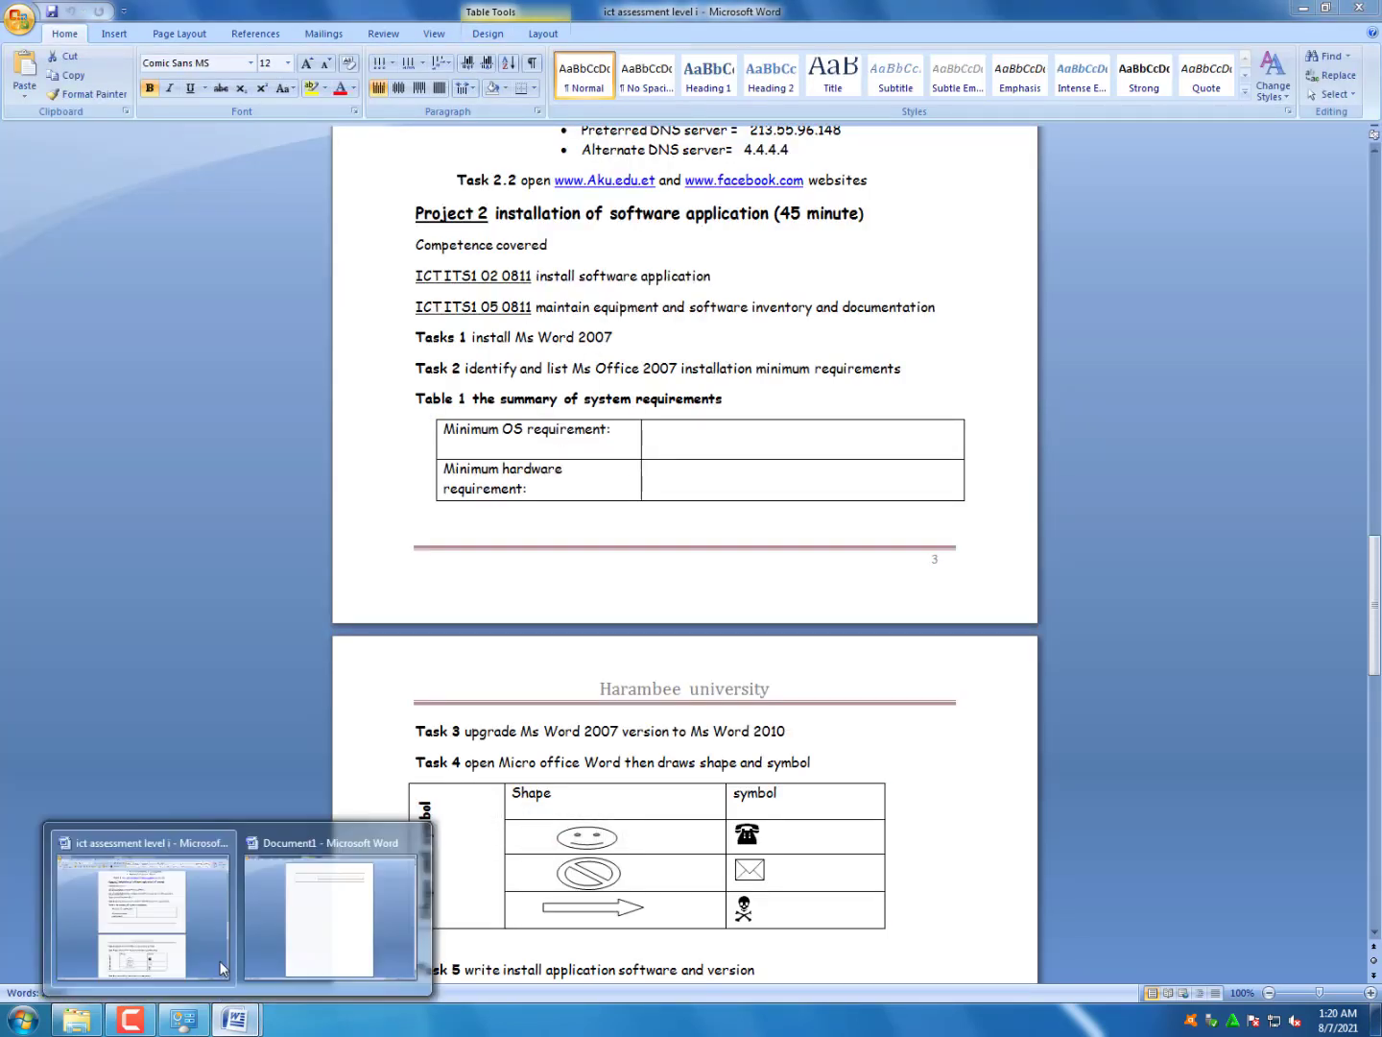
left_click(345, 940)
left_click(459, 168)
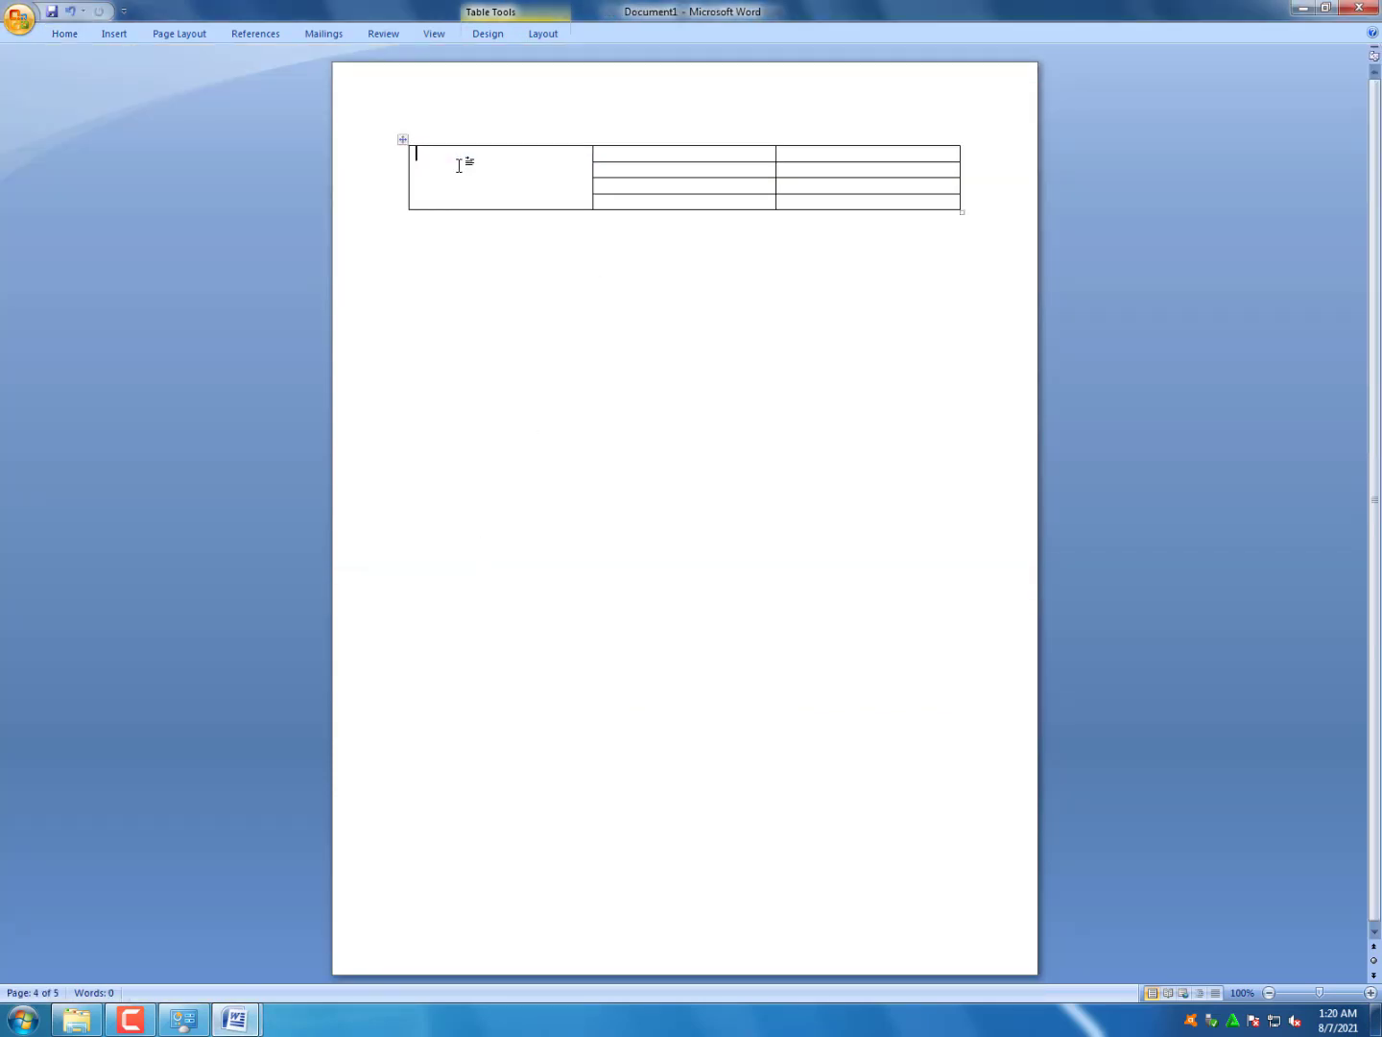
type("Shape and Symbol")
Check the column headings of the Task 4 table in the assessment document and return to the new document
mouse_move(238, 1022)
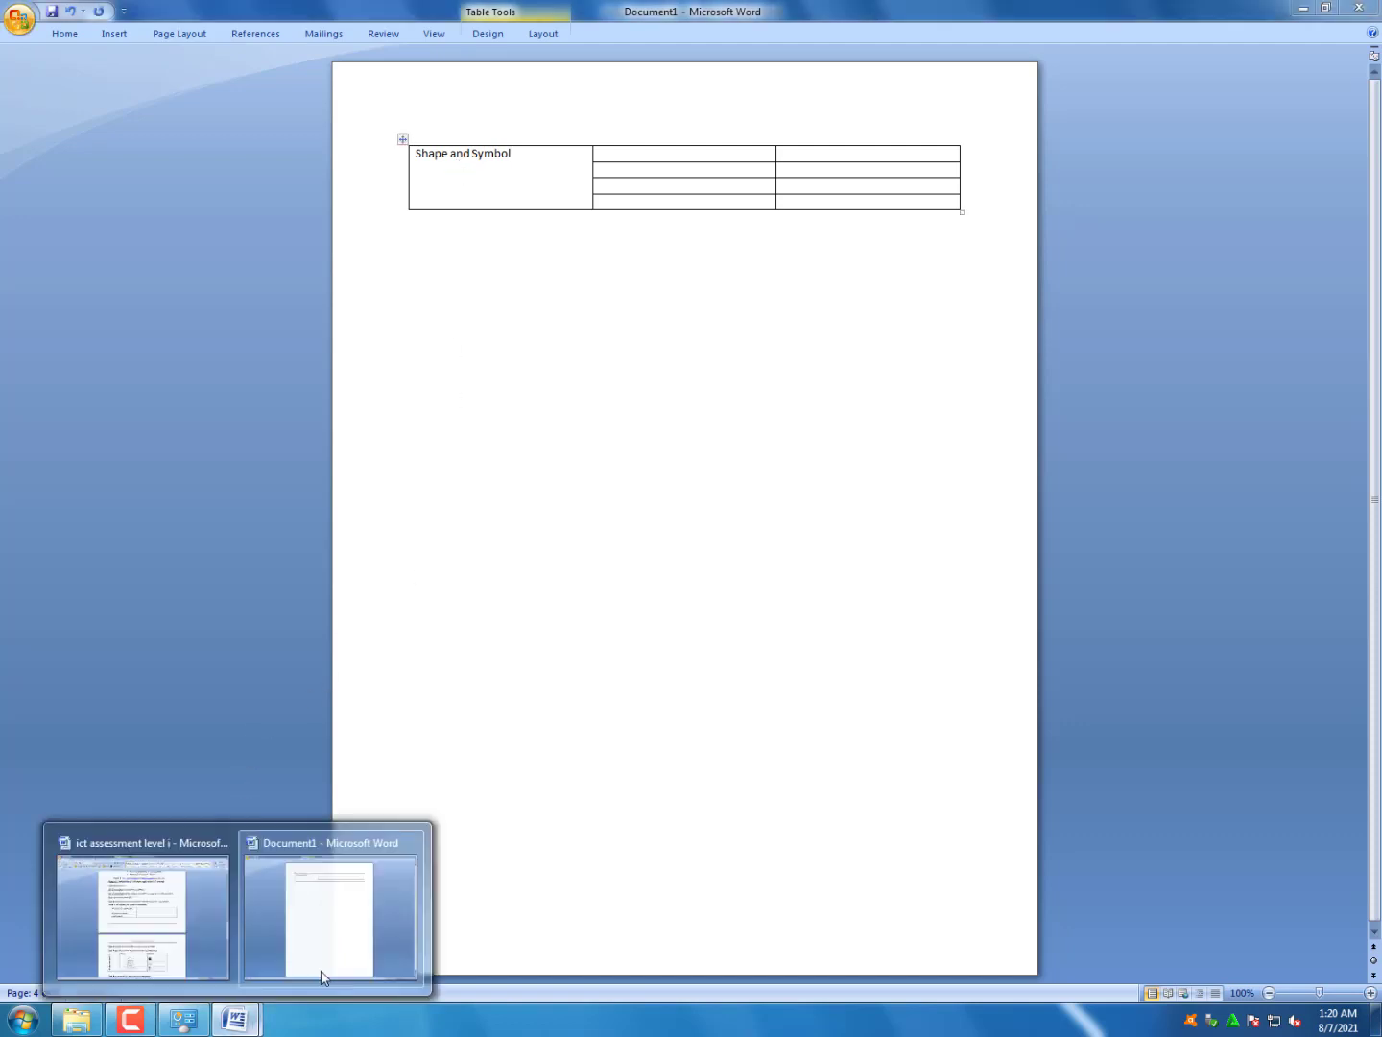
left_click(215, 916)
left_click_drag(554, 811, 536, 792)
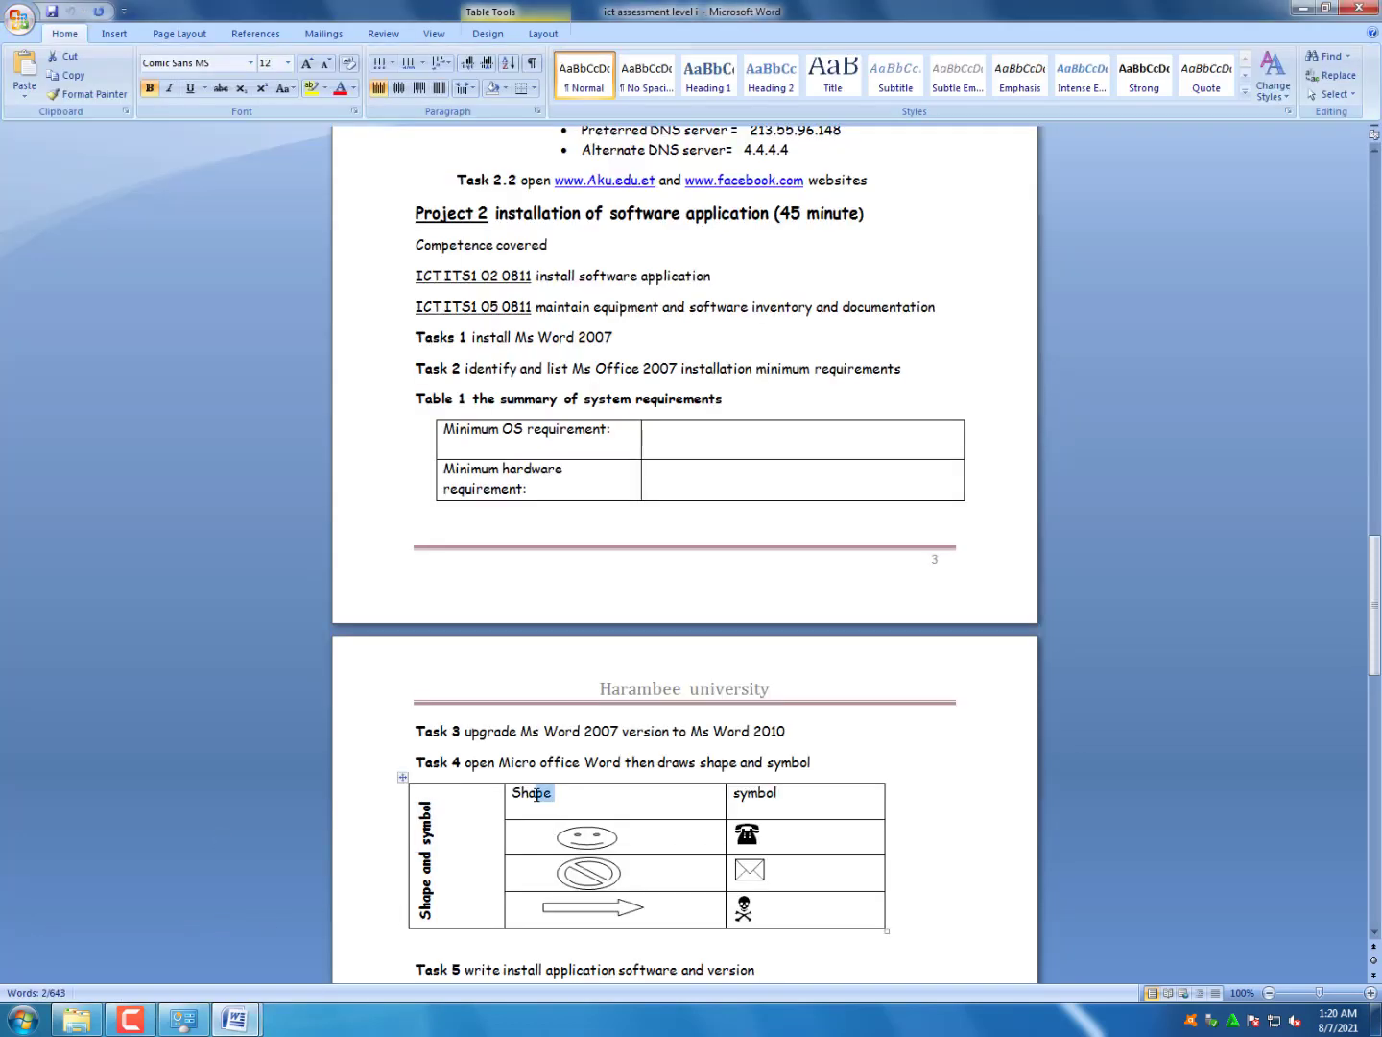
left_click_drag(804, 795, 767, 795)
mouse_move(238, 1021)
left_click(344, 972)
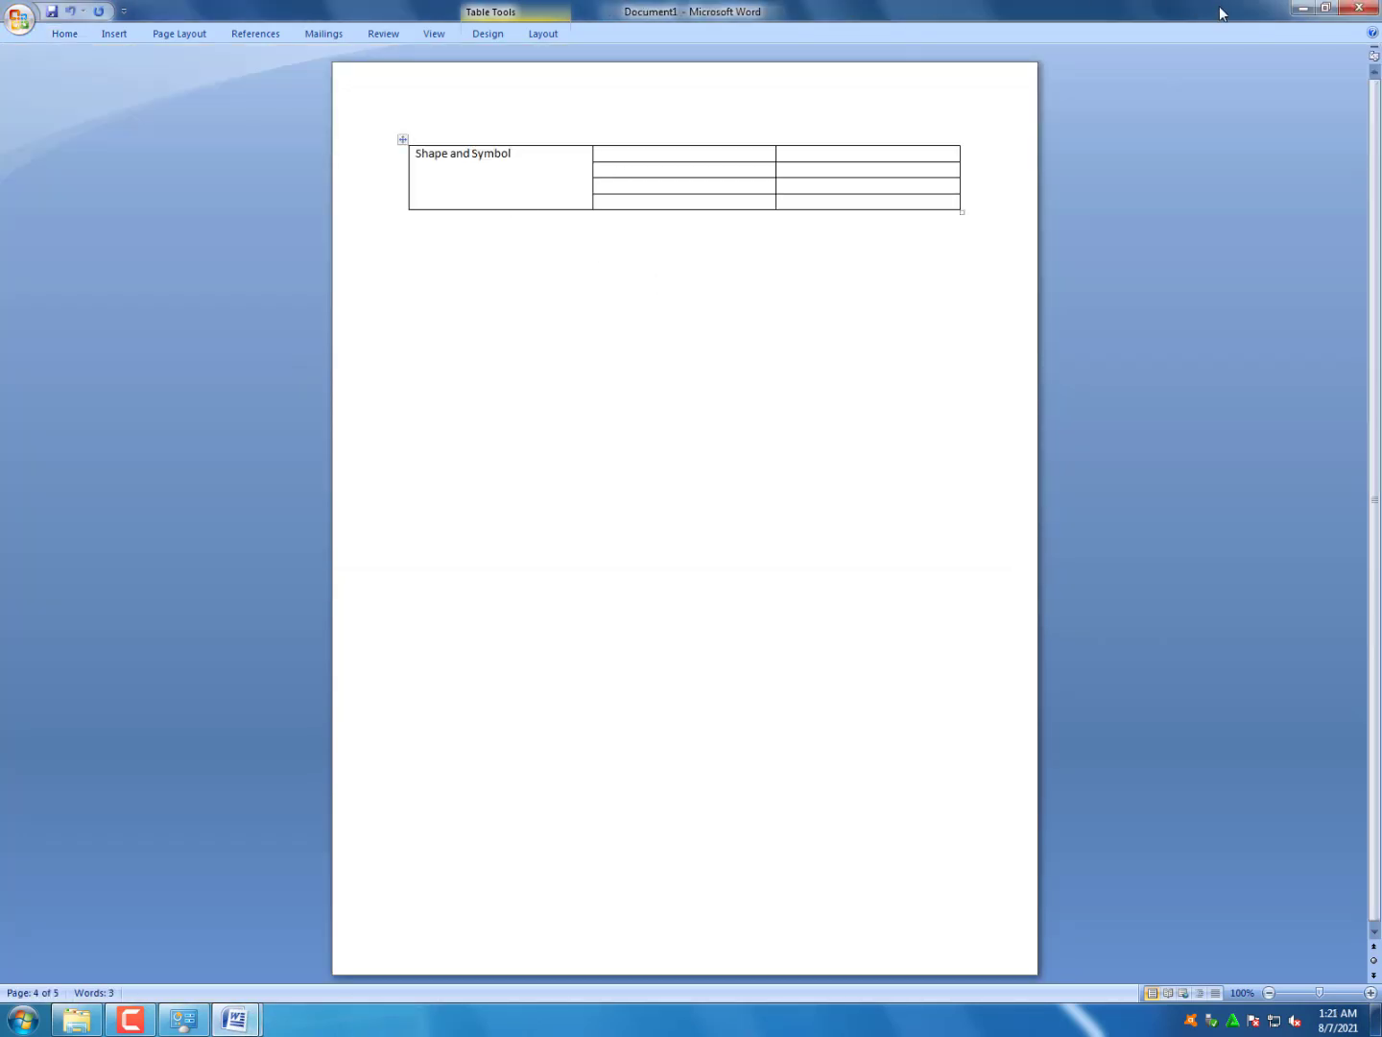
Arrange the assessment document and the new document side by side, with the Task 4 table in view
left_click(1325, 8)
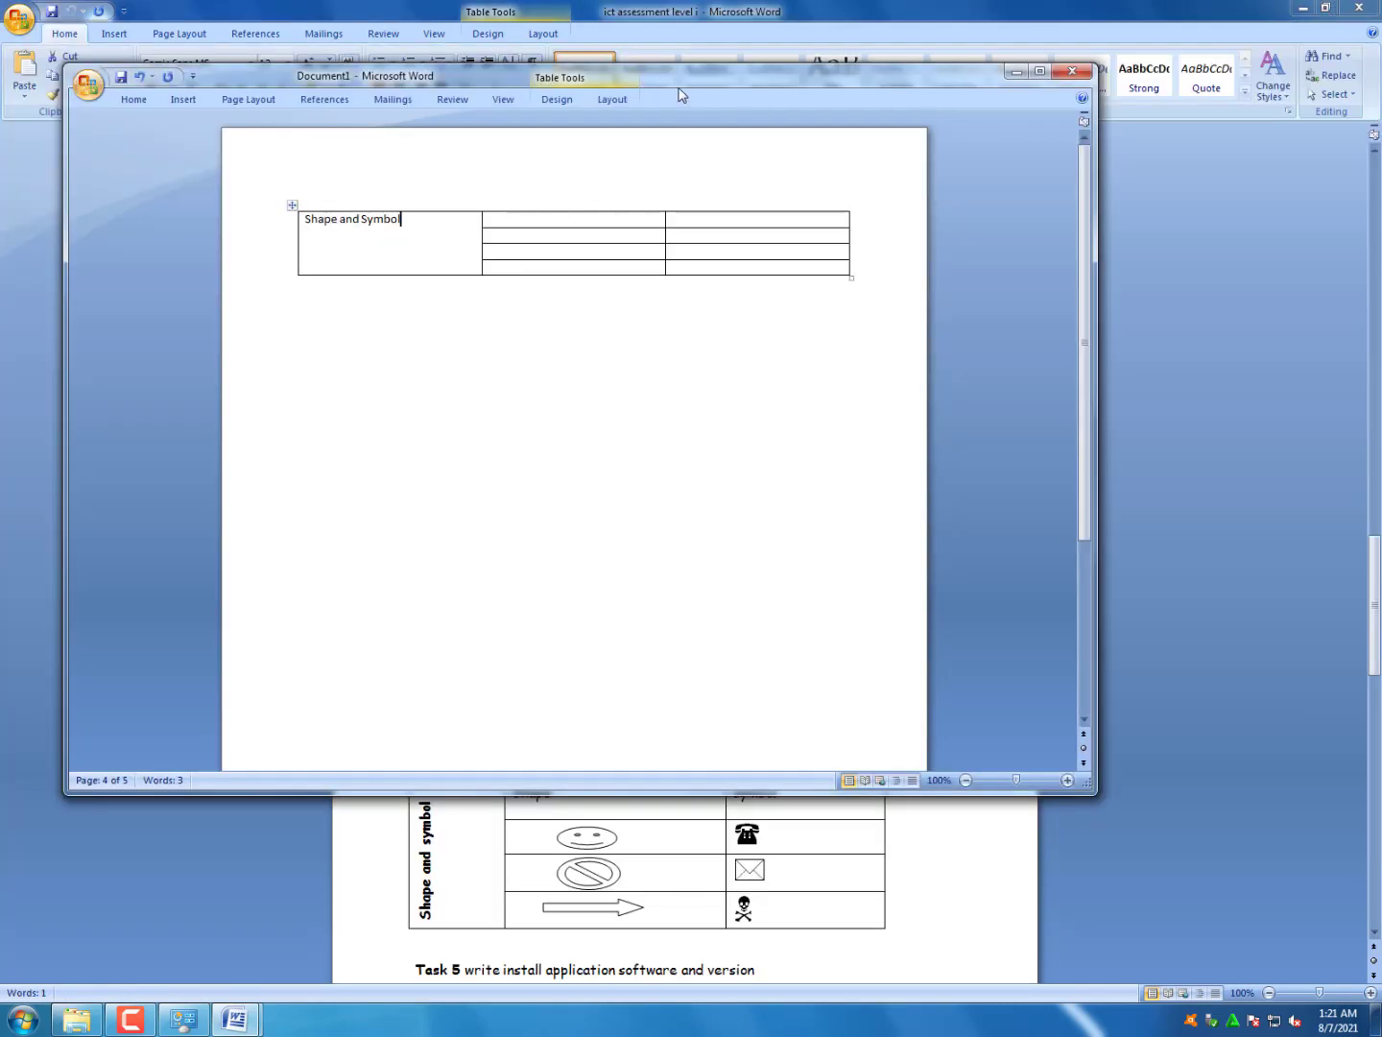
key("super+Right")
left_click(448, 8)
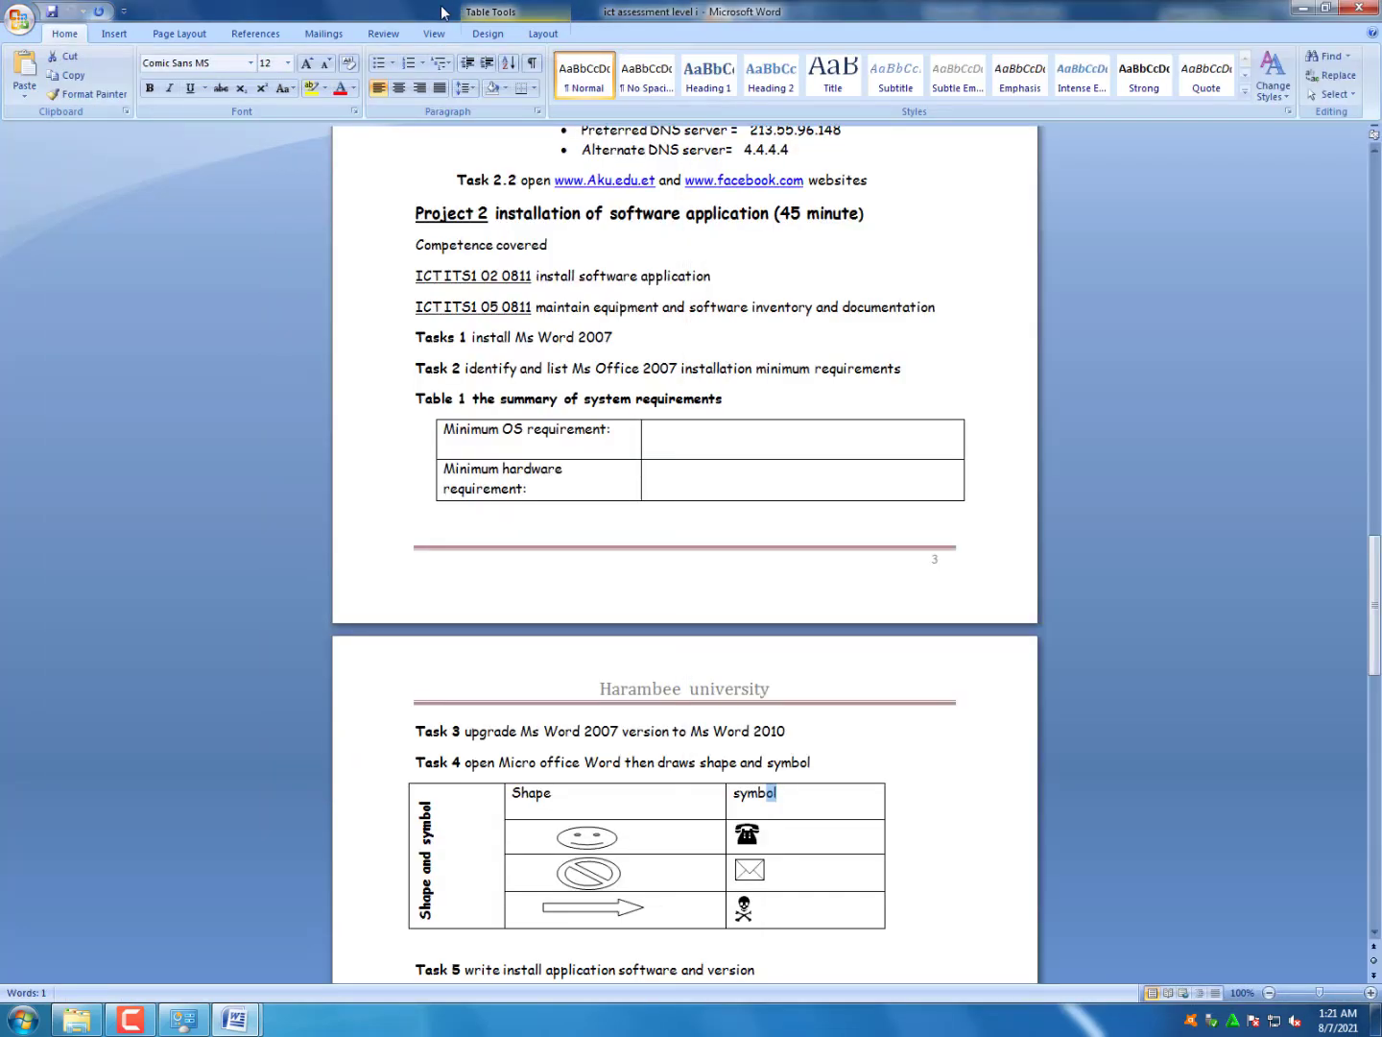
left_click(1327, 8)
left_click_drag(576, 11, 519, 485)
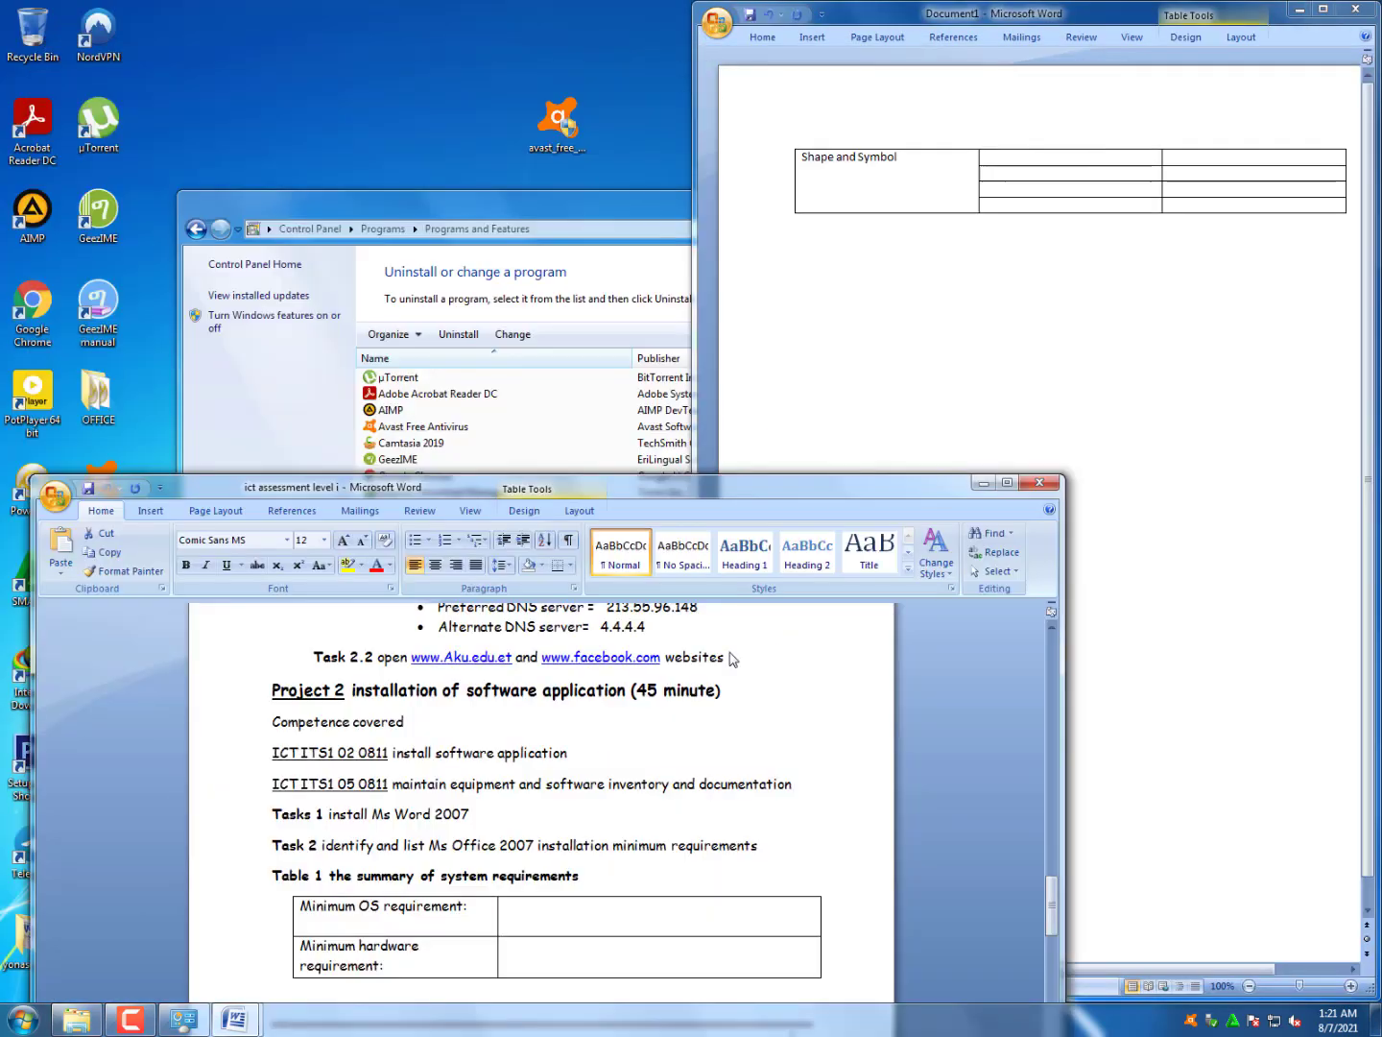
key("super+Left")
scroll(518, 631, "down", 4)
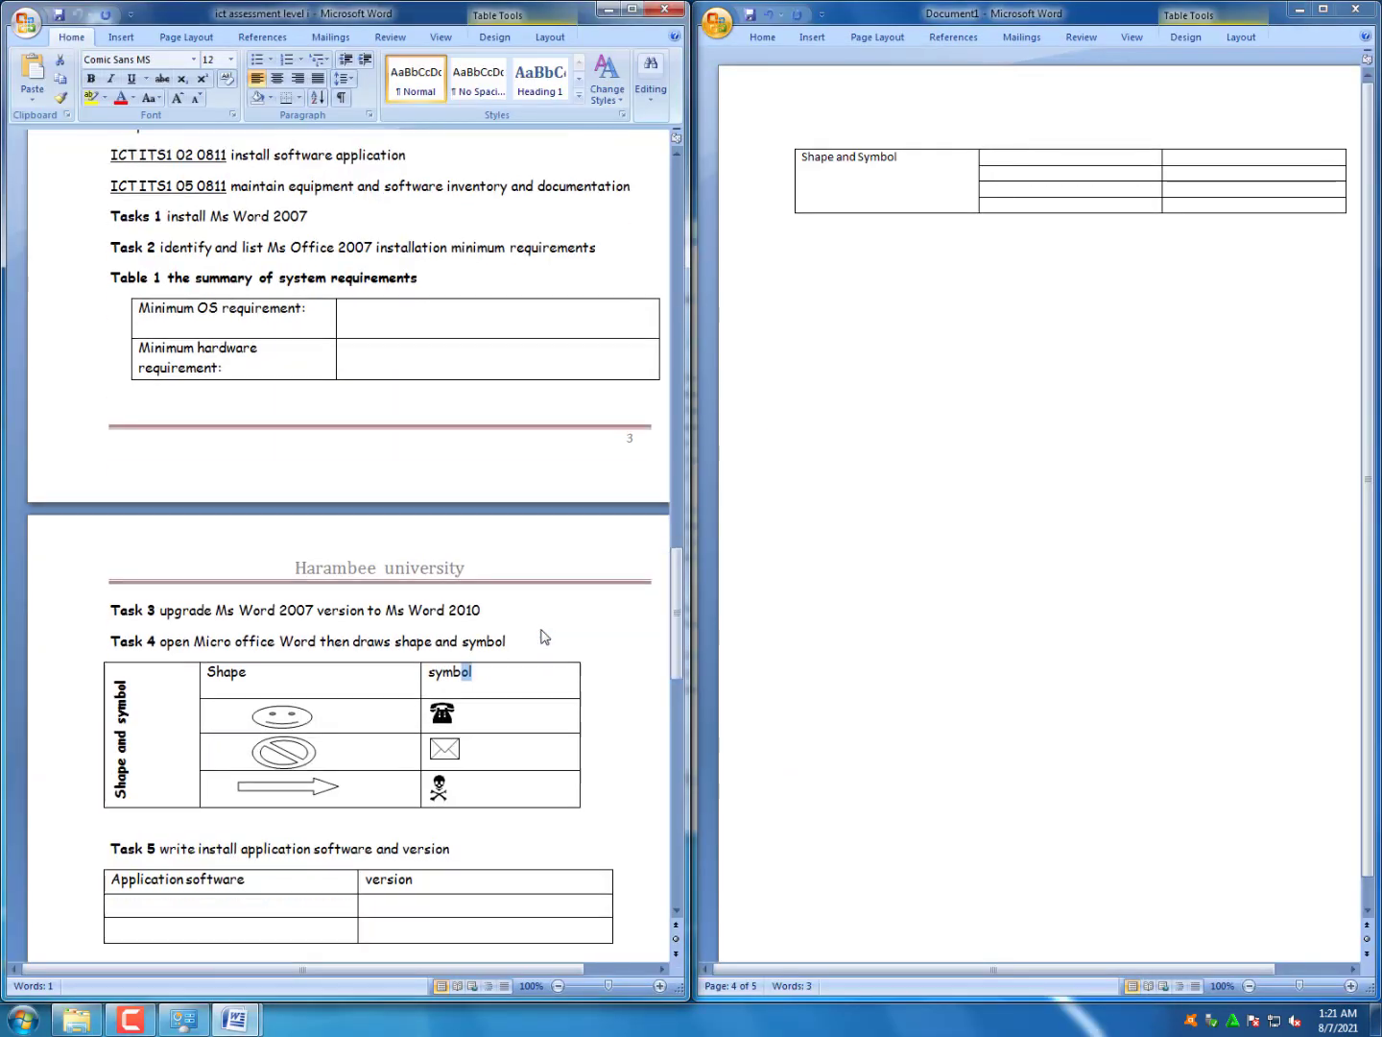
Enter the headings "Shape" and "symbol" in the first row of the second and third columns
left_click(1049, 159)
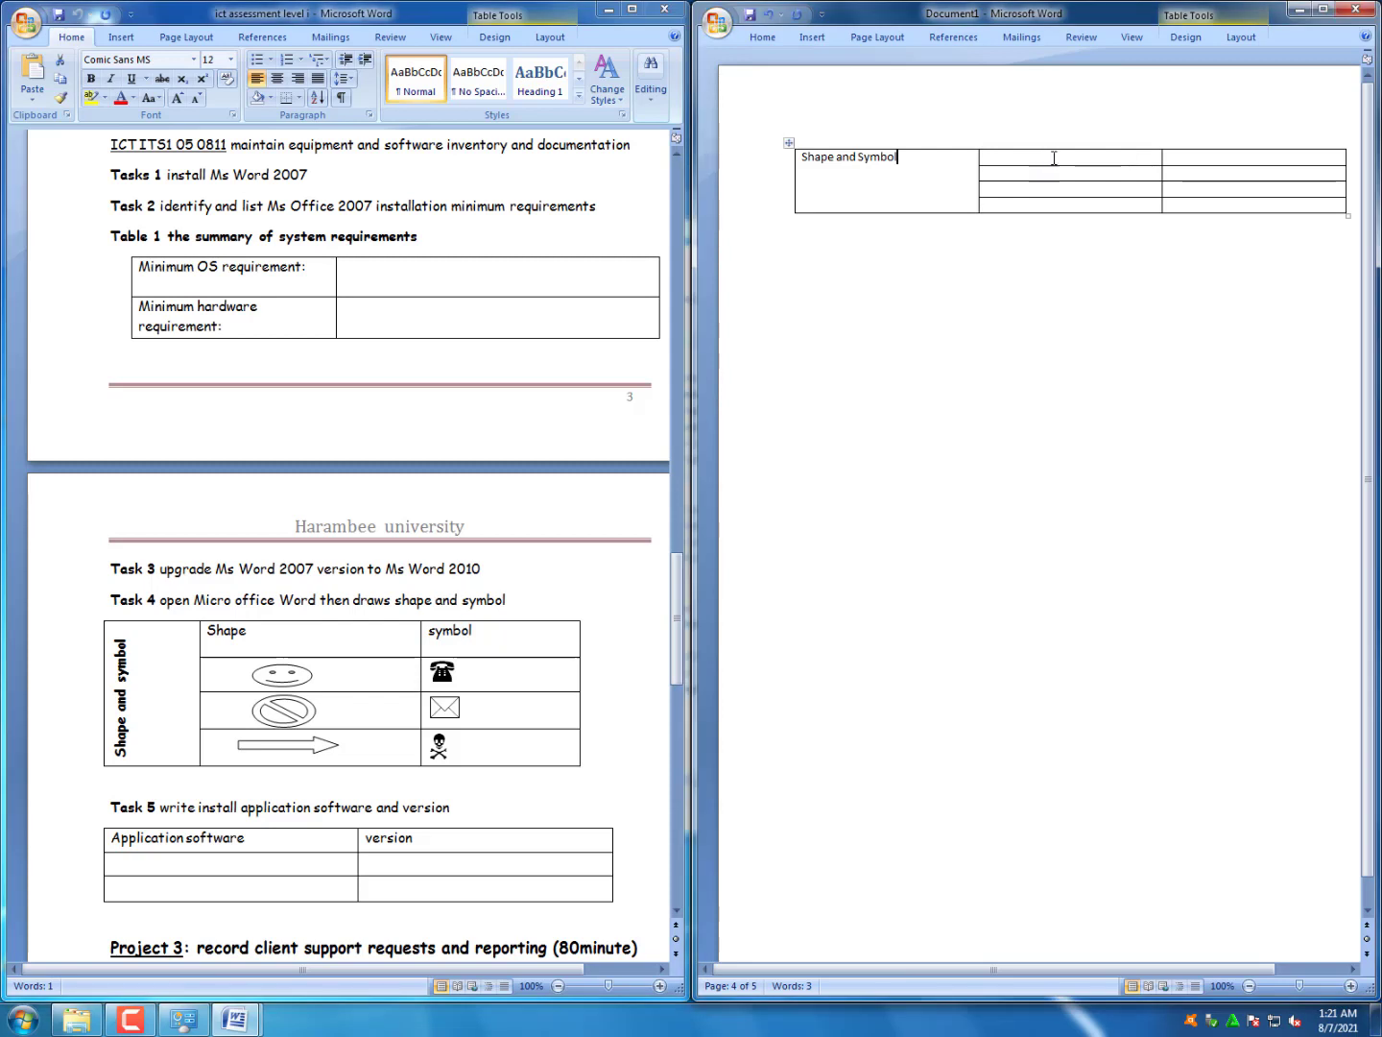
type("Shape")
key("Tab")
type("symbol")
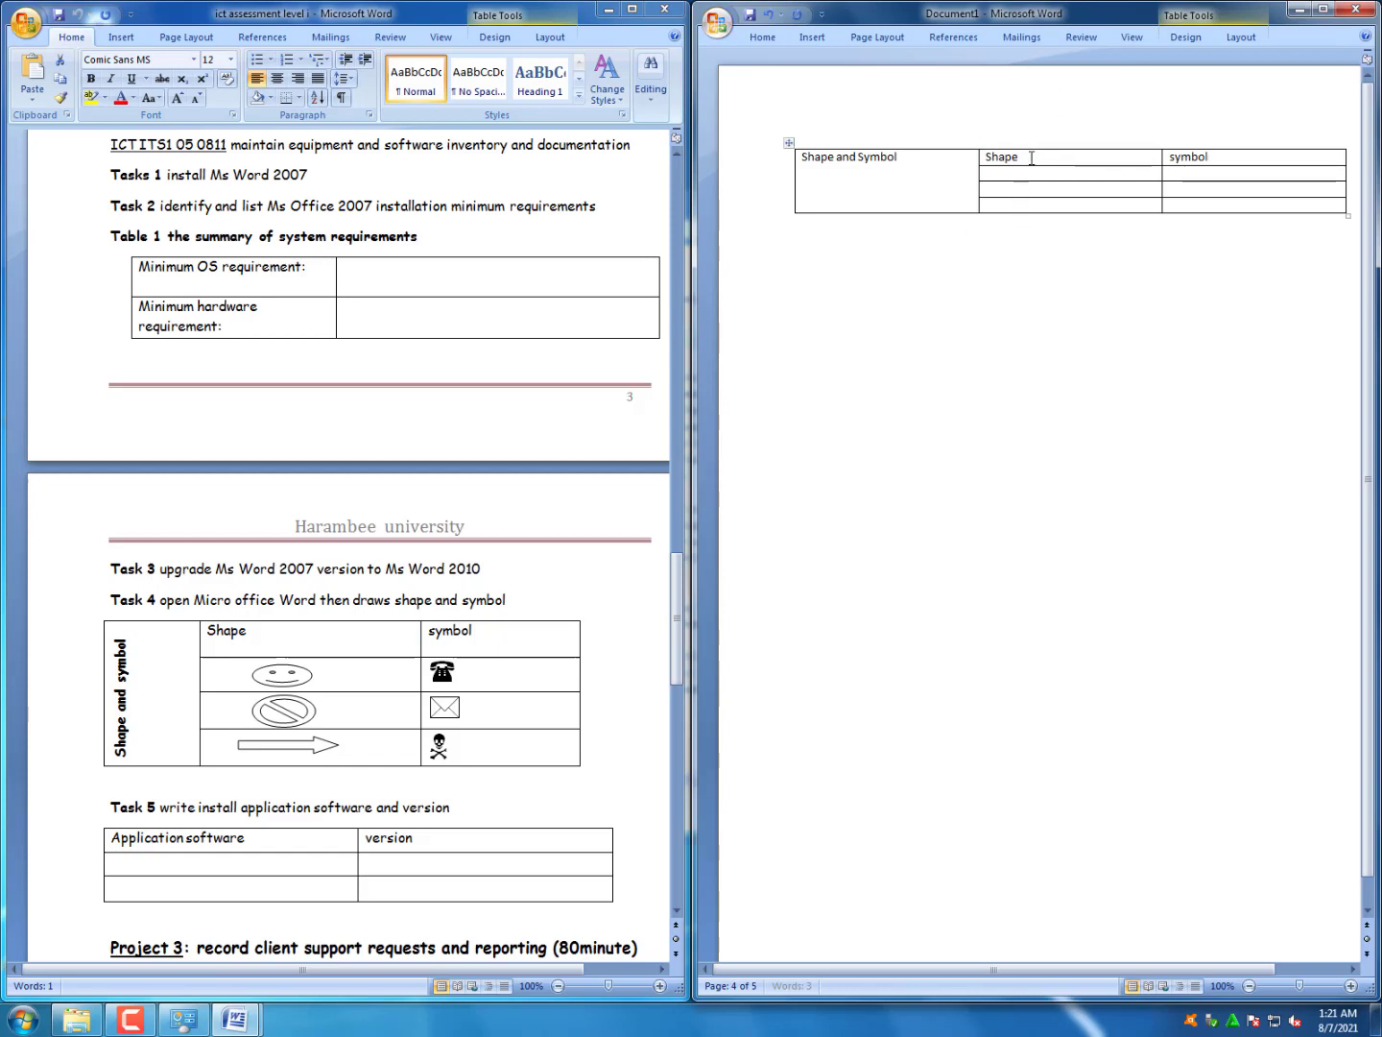
Rotate the "Shape and Symbol" text to read upwards and heighten the table's last row so the label fits on one line
left_click_drag(900, 156, 799, 158)
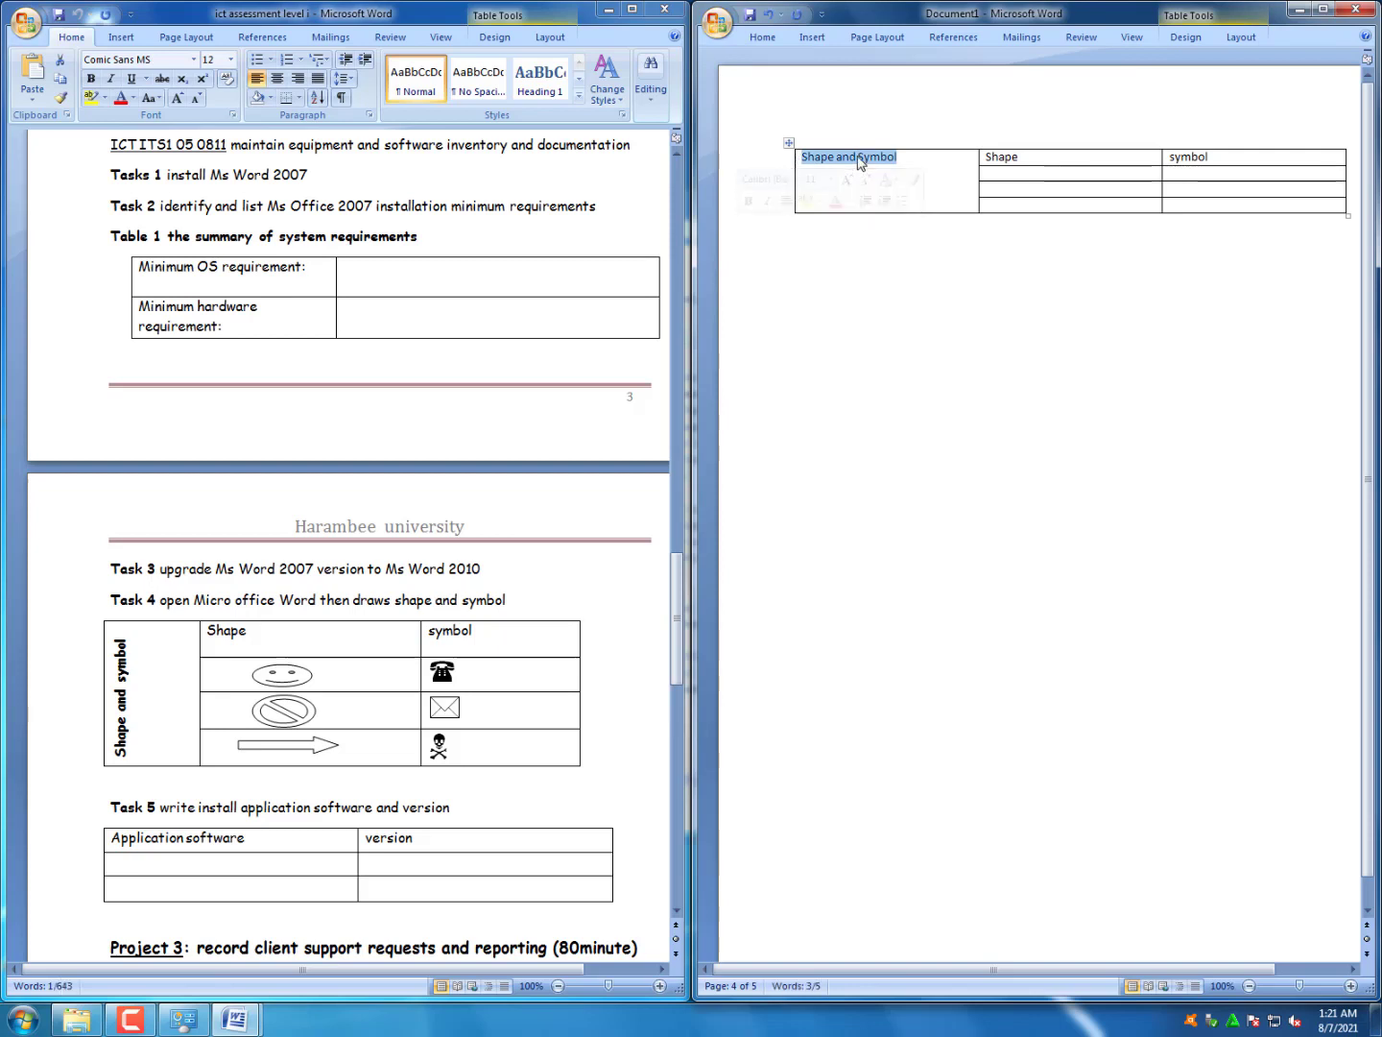
left_click(764, 37)
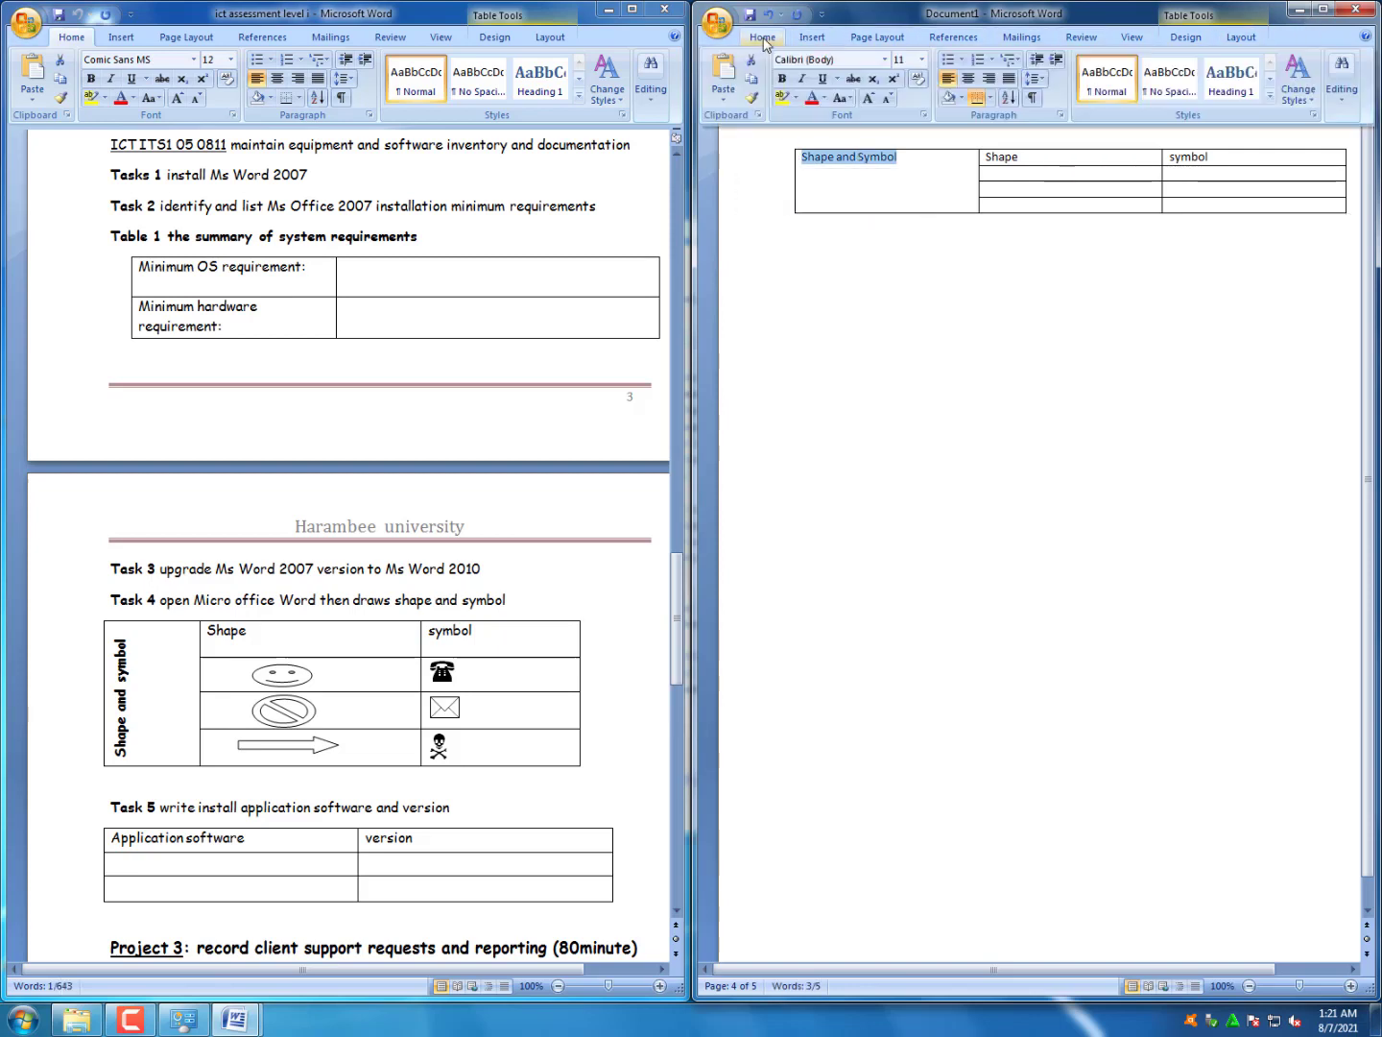
left_click(909, 163)
left_click_drag(925, 161, 785, 155)
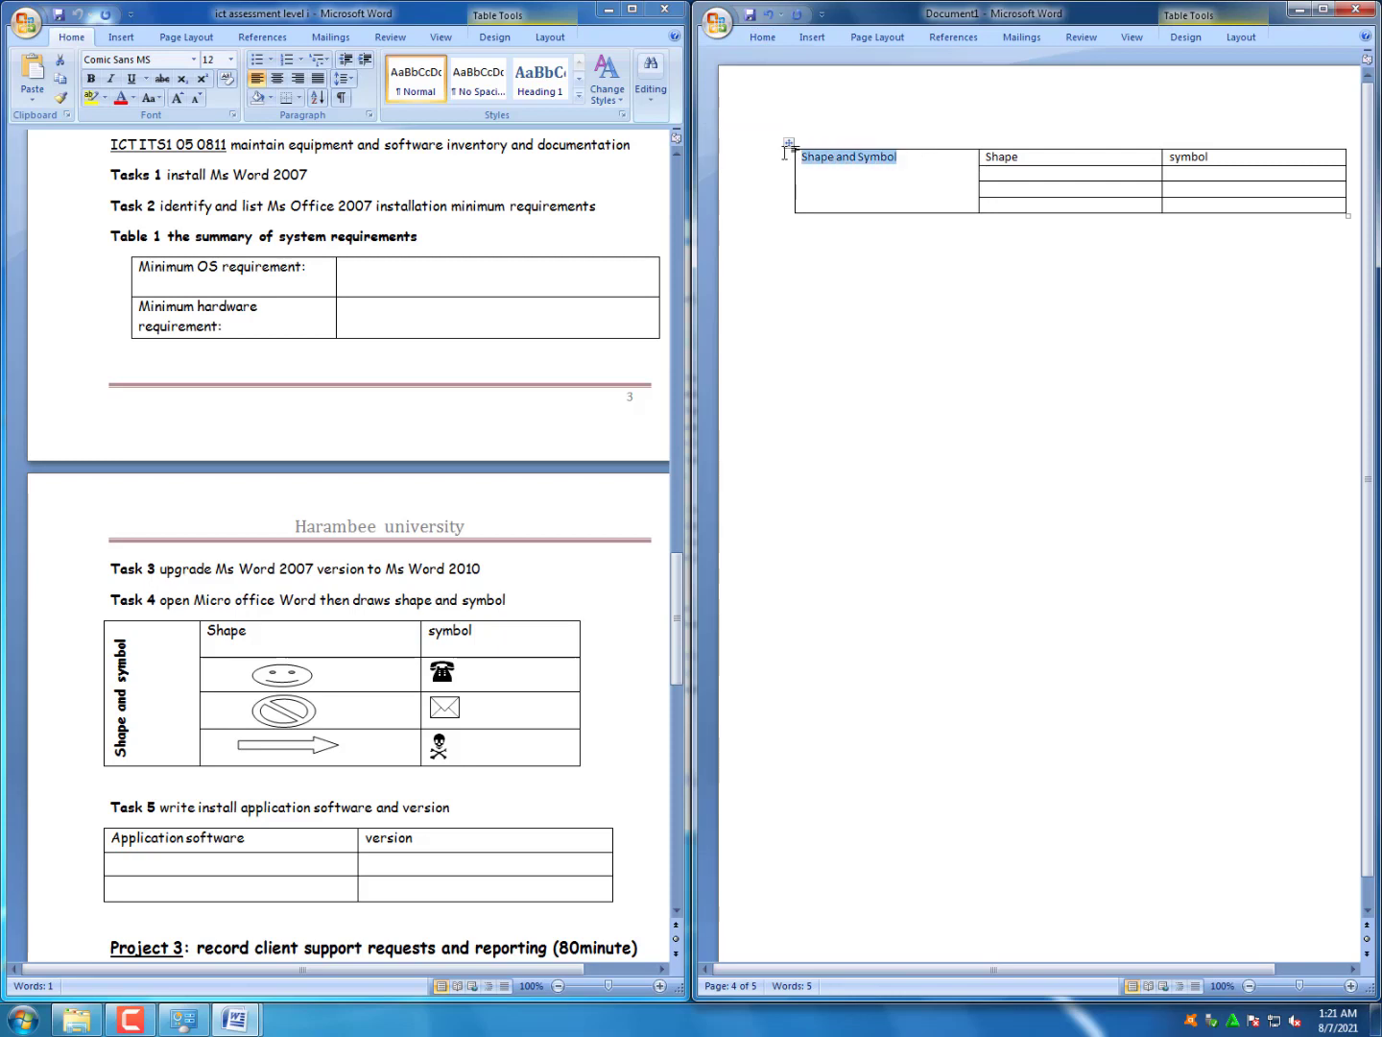
right_click(838, 163)
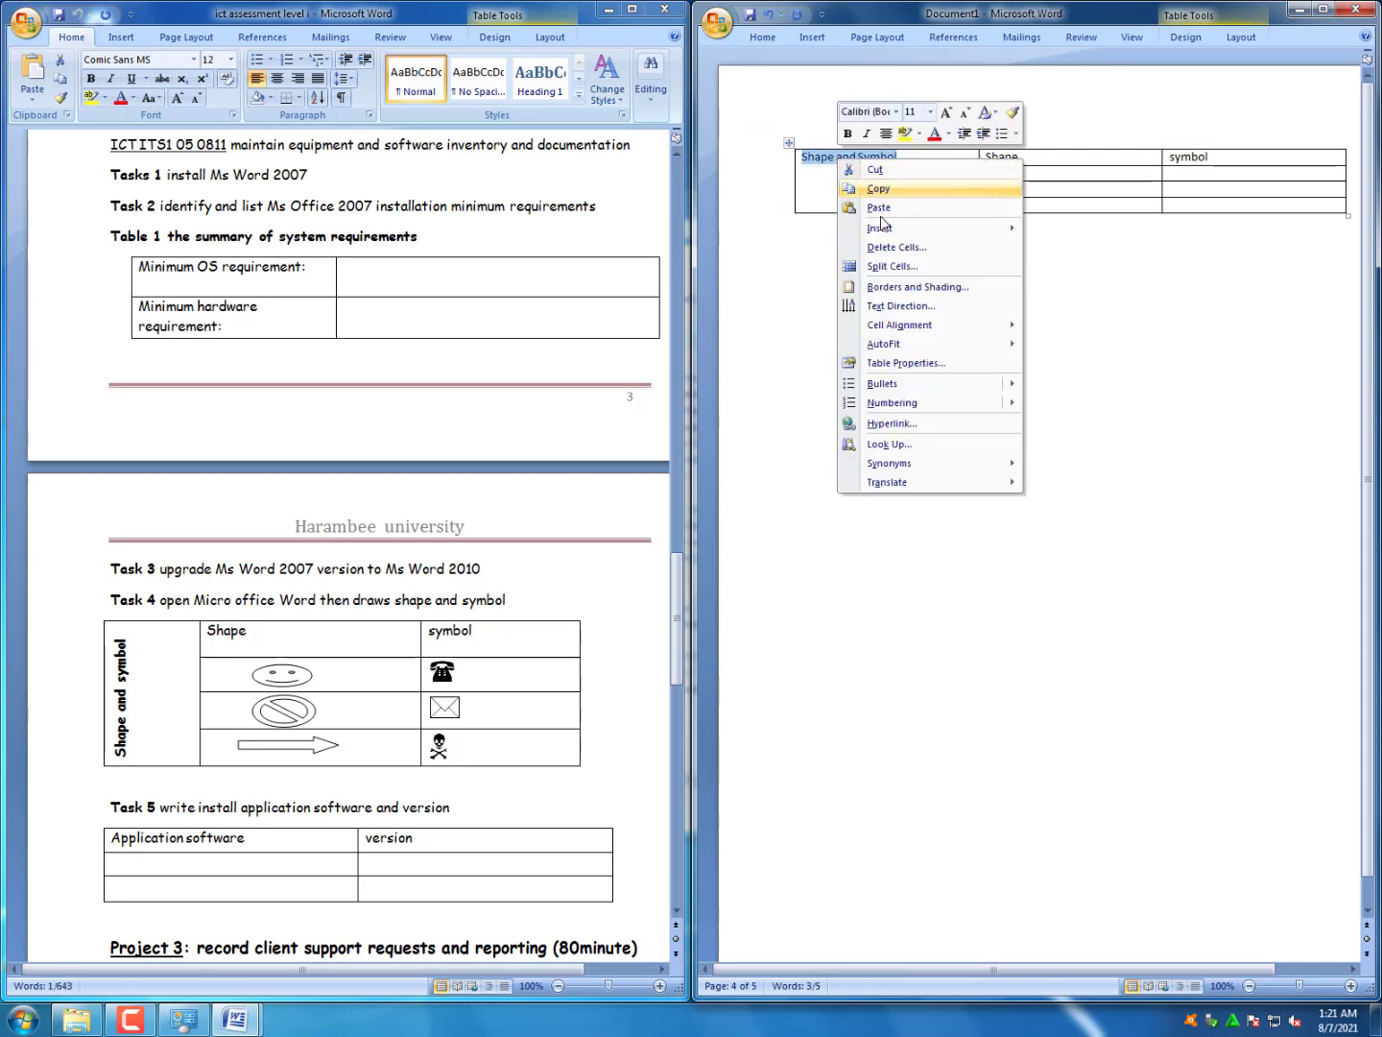
left_click(893, 308)
left_click(945, 491)
left_click(1014, 495)
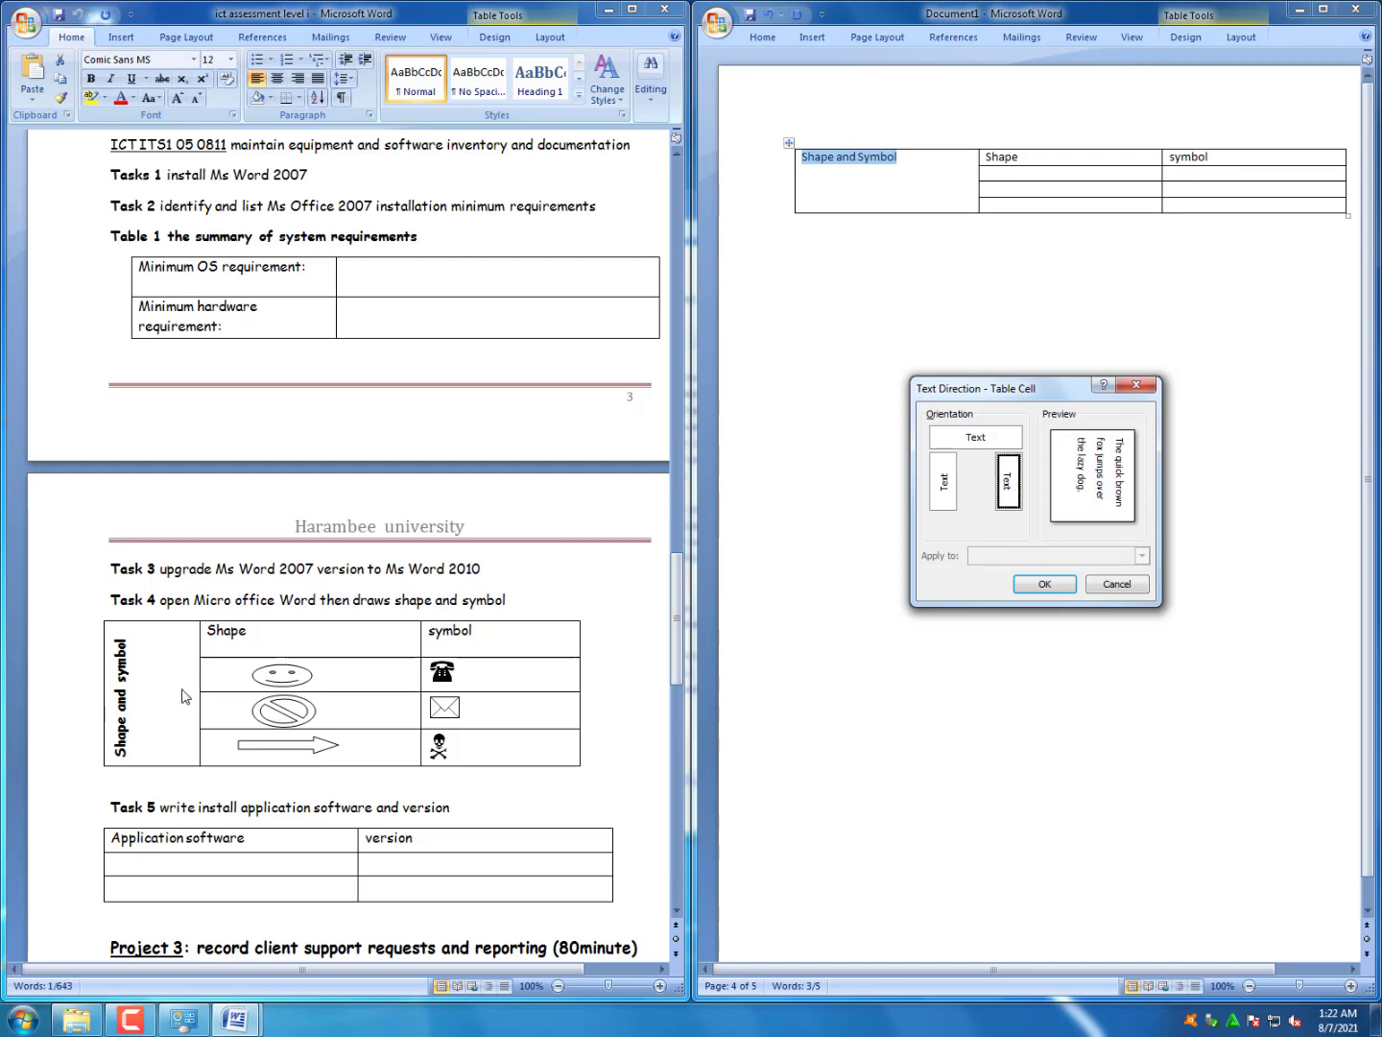
left_click(944, 489)
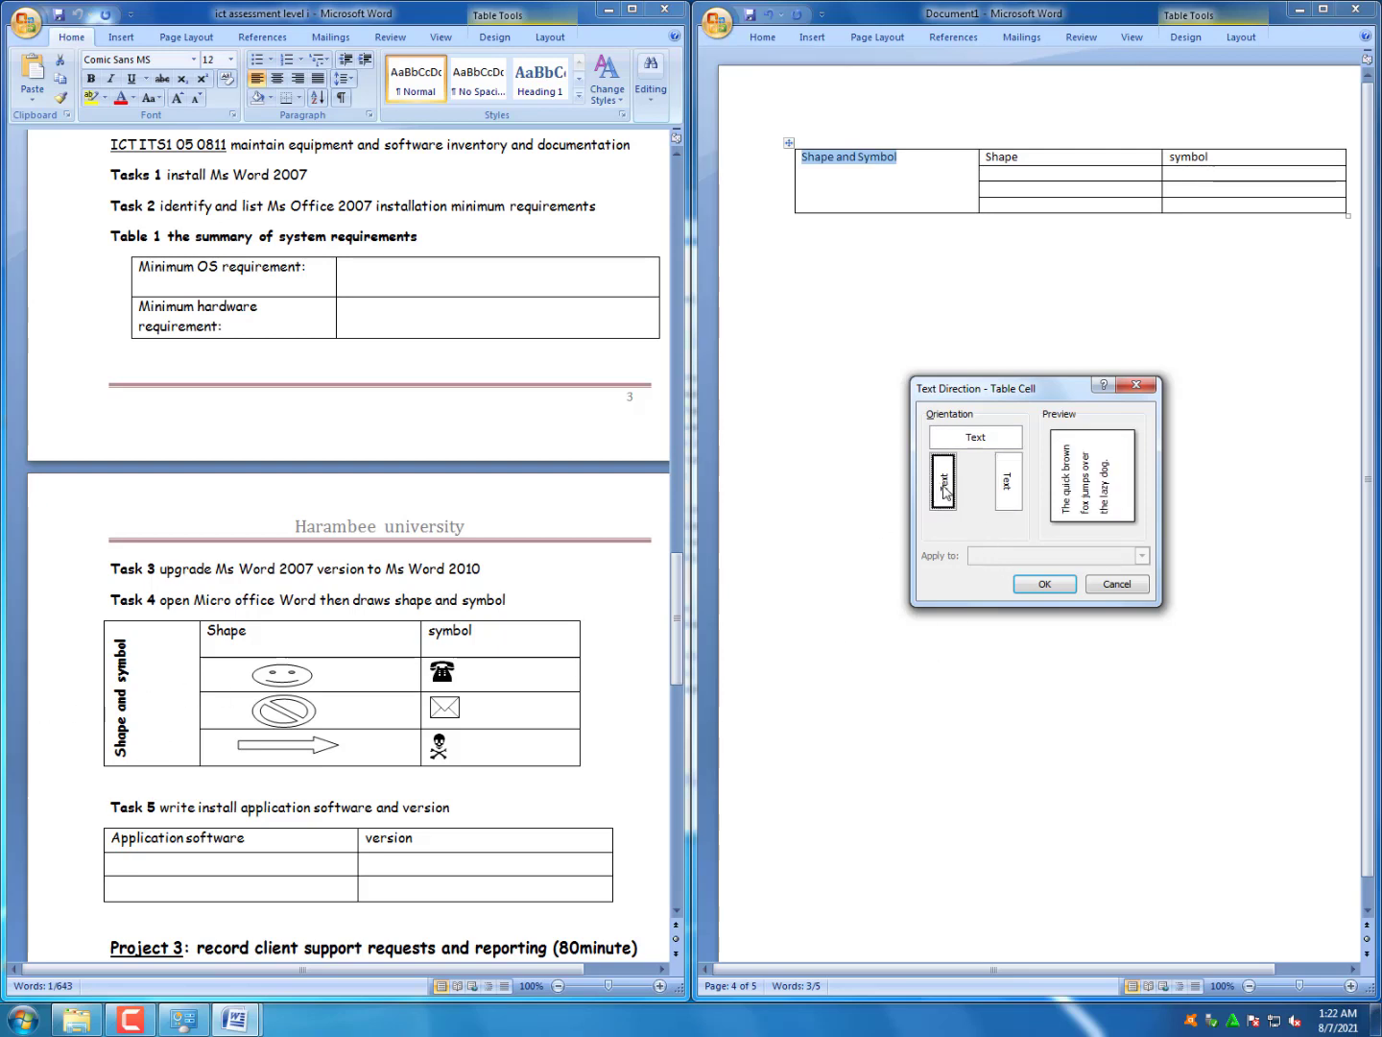
left_click(1044, 584)
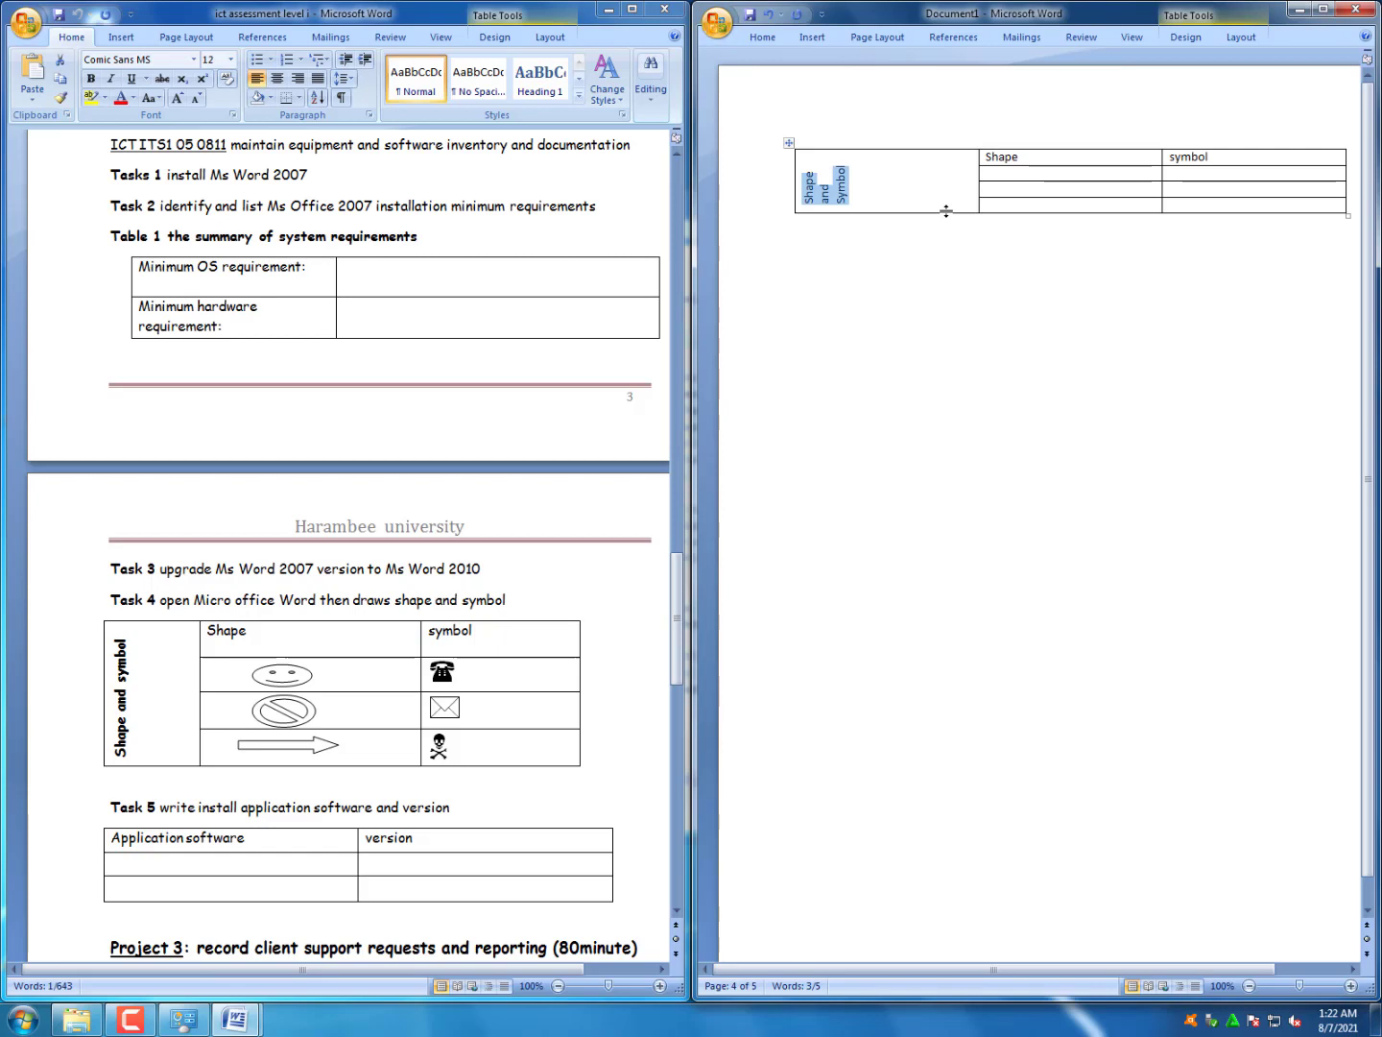
left_click_drag(946, 210, 945, 263)
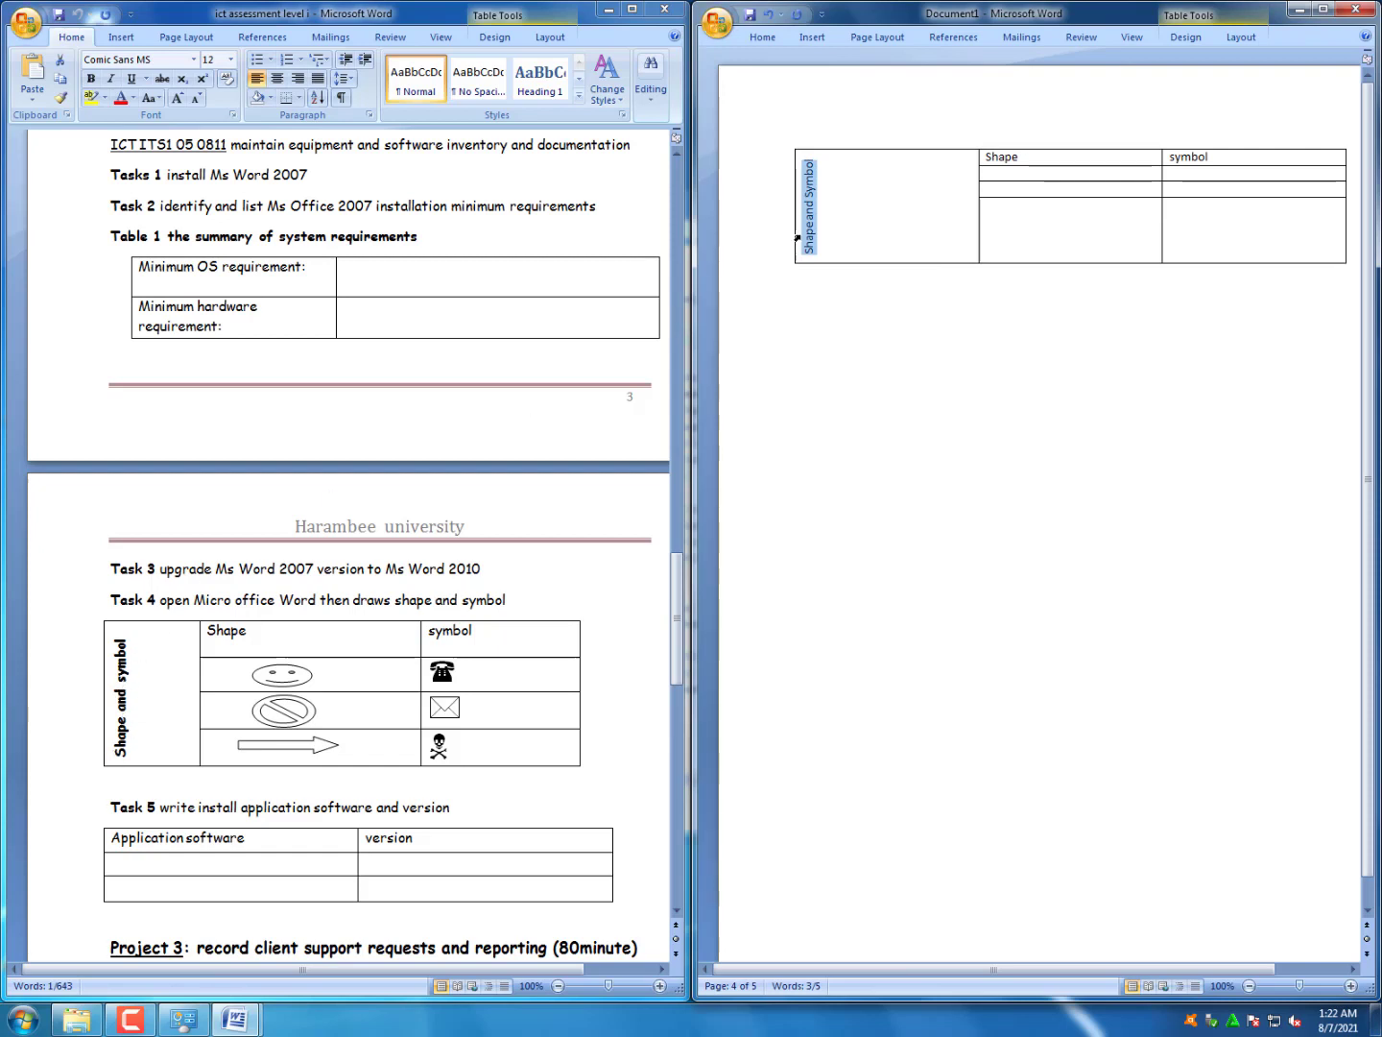
Make the "Shape and Symbol" label and the "Shape" and "symbol" headings bold
left_click(761, 39)
left_click(783, 82)
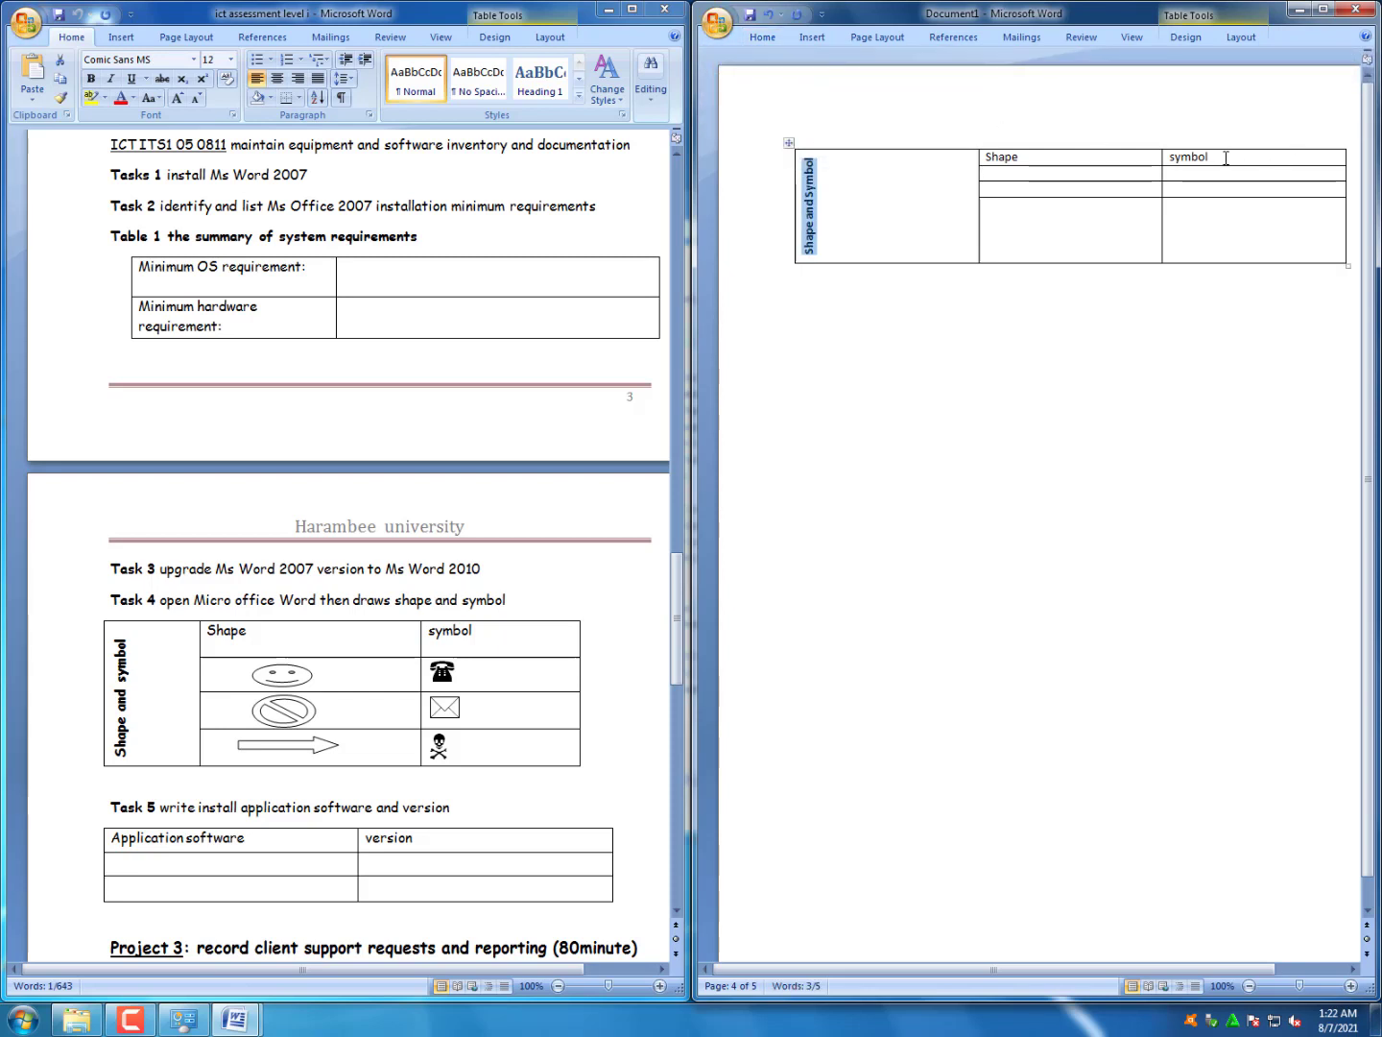
left_click_drag(1225, 159, 1064, 152)
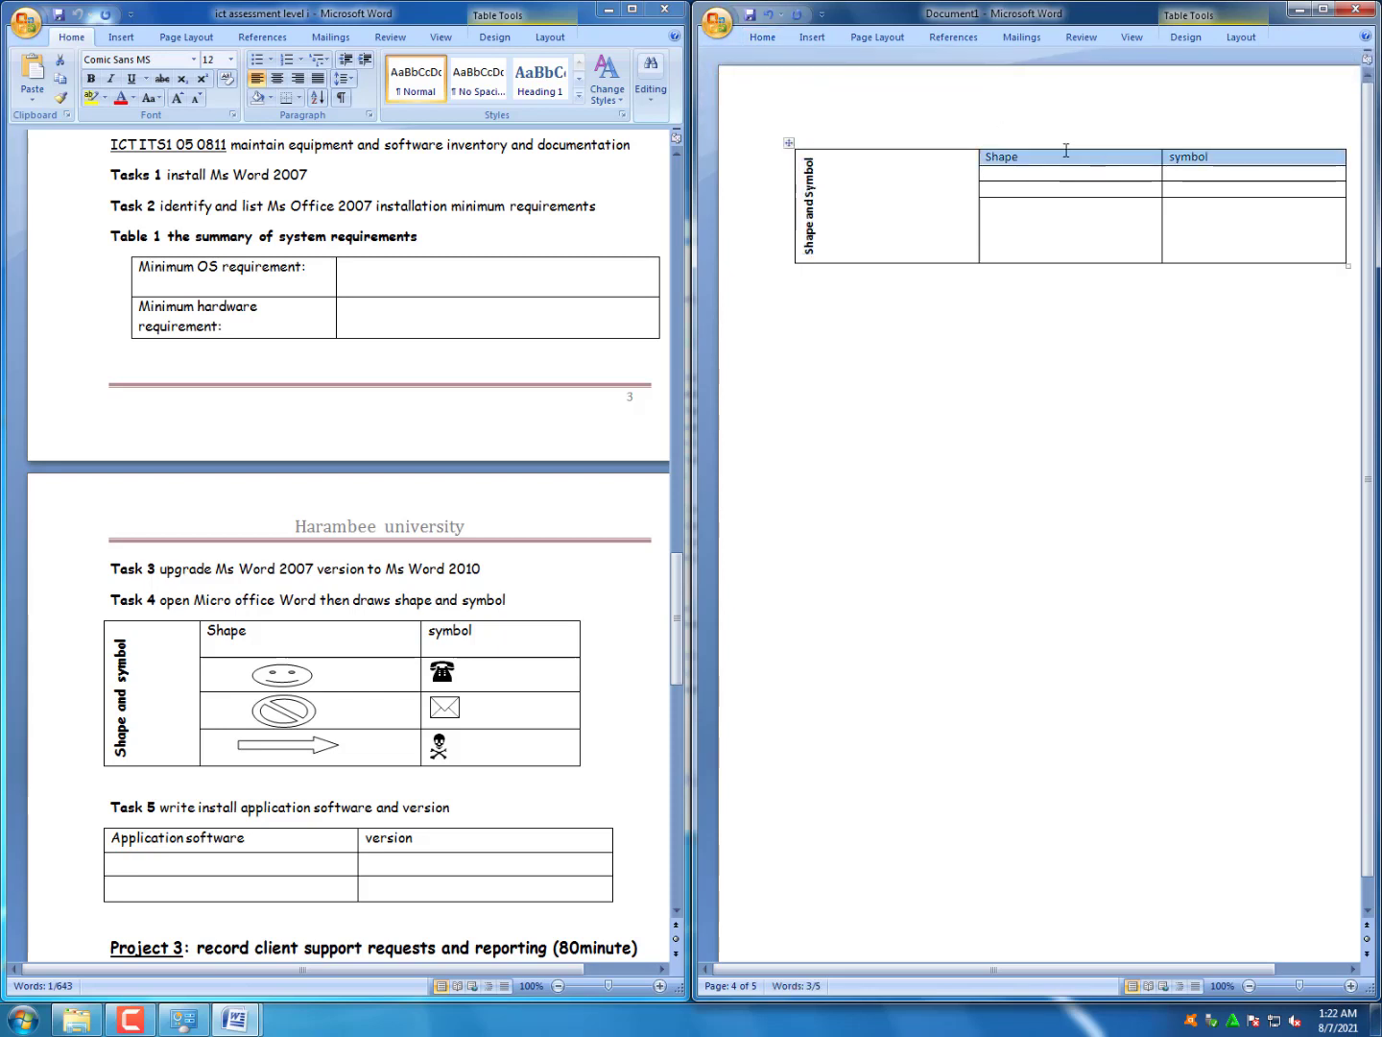
left_click(763, 36)
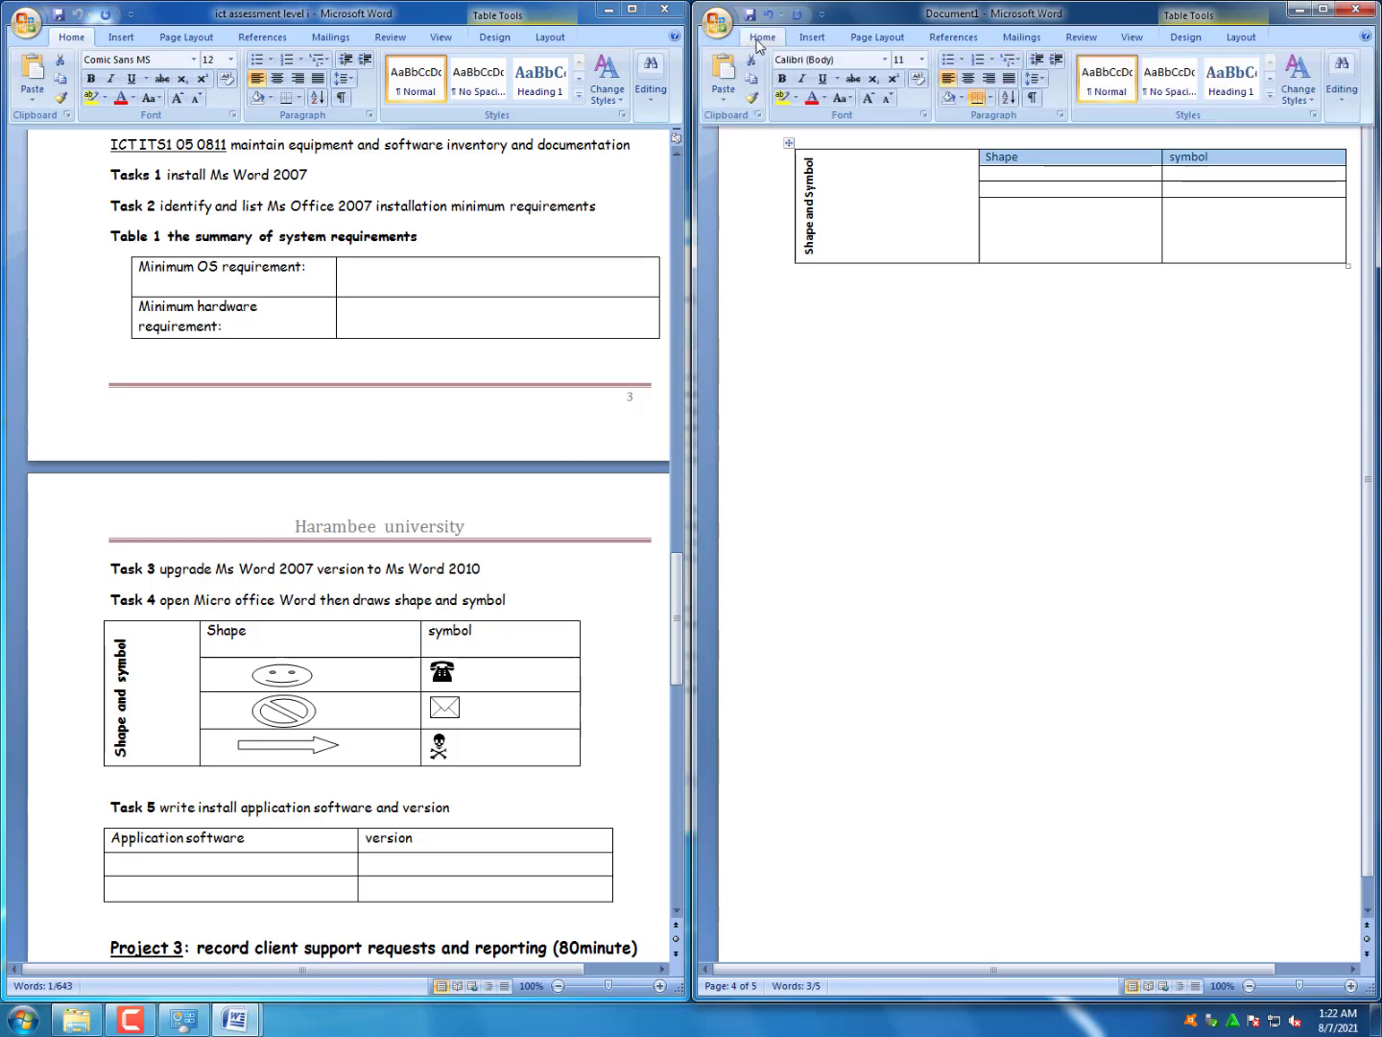
left_click(782, 87)
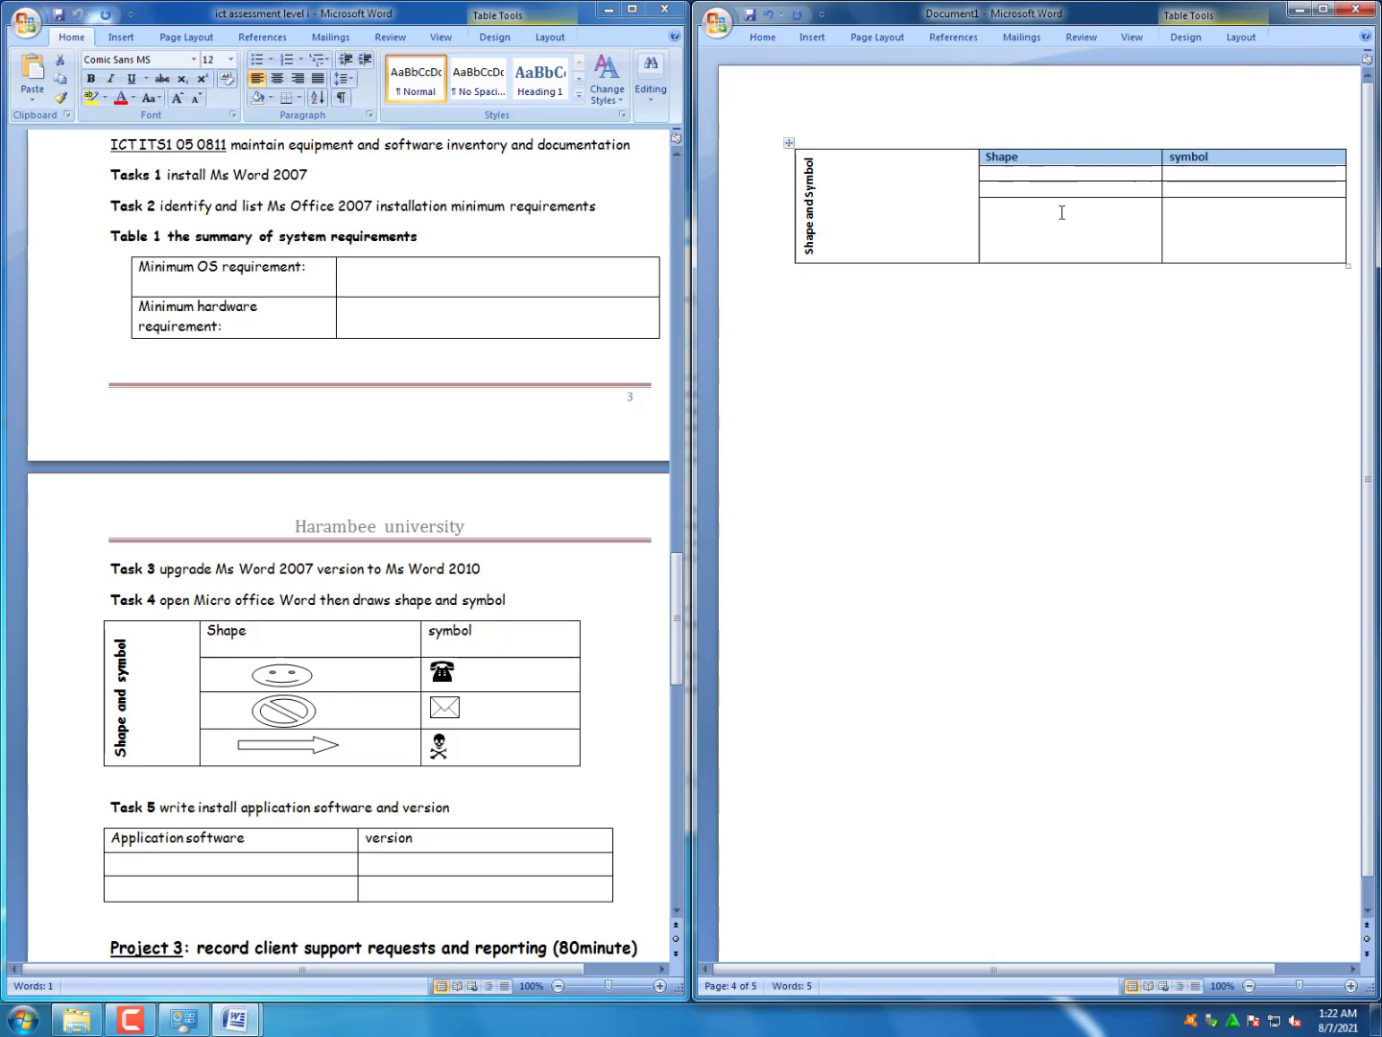
Adjust the heights of the three rows below the headings to make them tall and roughly equal
key("alt+Tab")
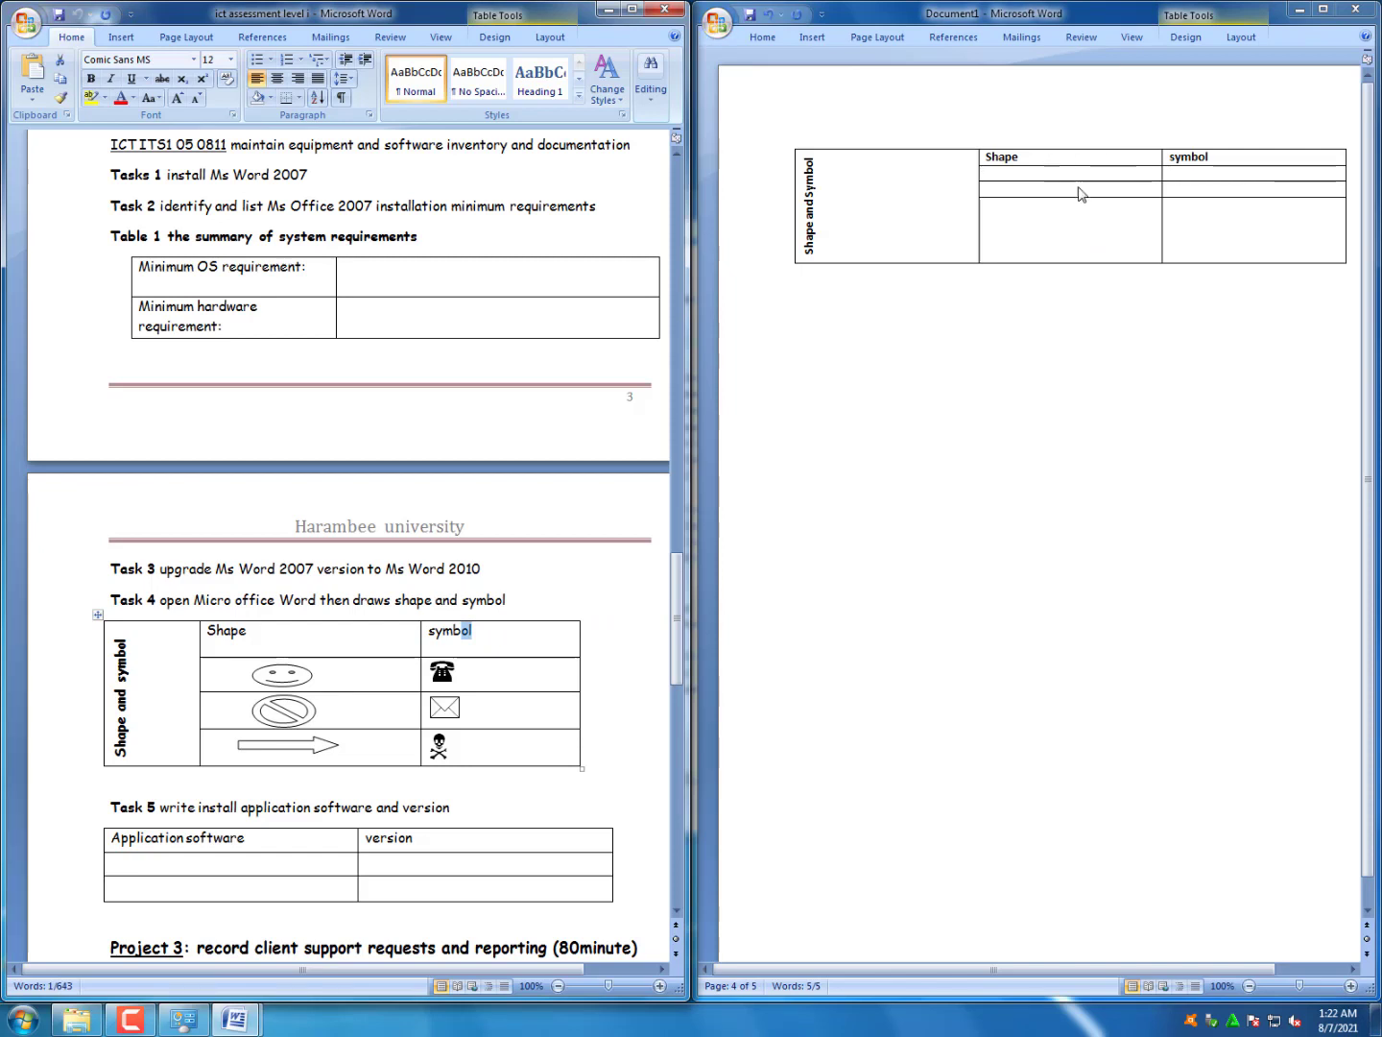
key("alt+Tab")
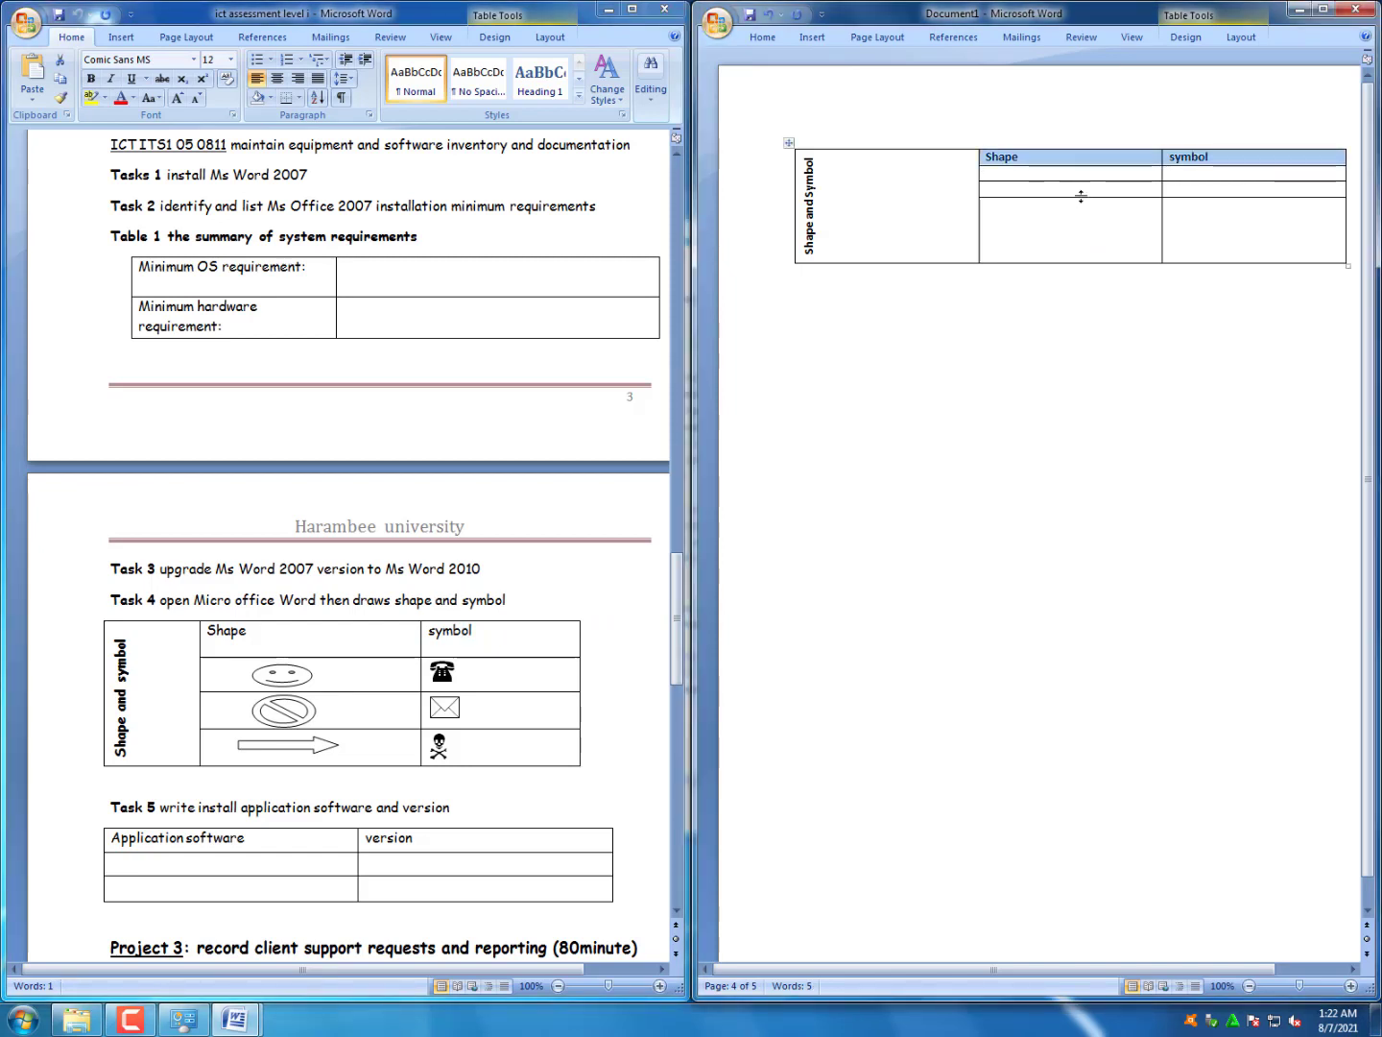
mouse_move(1076, 192)
left_mouse_down()
mouse_move(1080, 232)
mouse_move(1080, 191)
mouse_move(1079, 204)
left_mouse_up()
left_click_drag(1086, 320, 1085, 304)
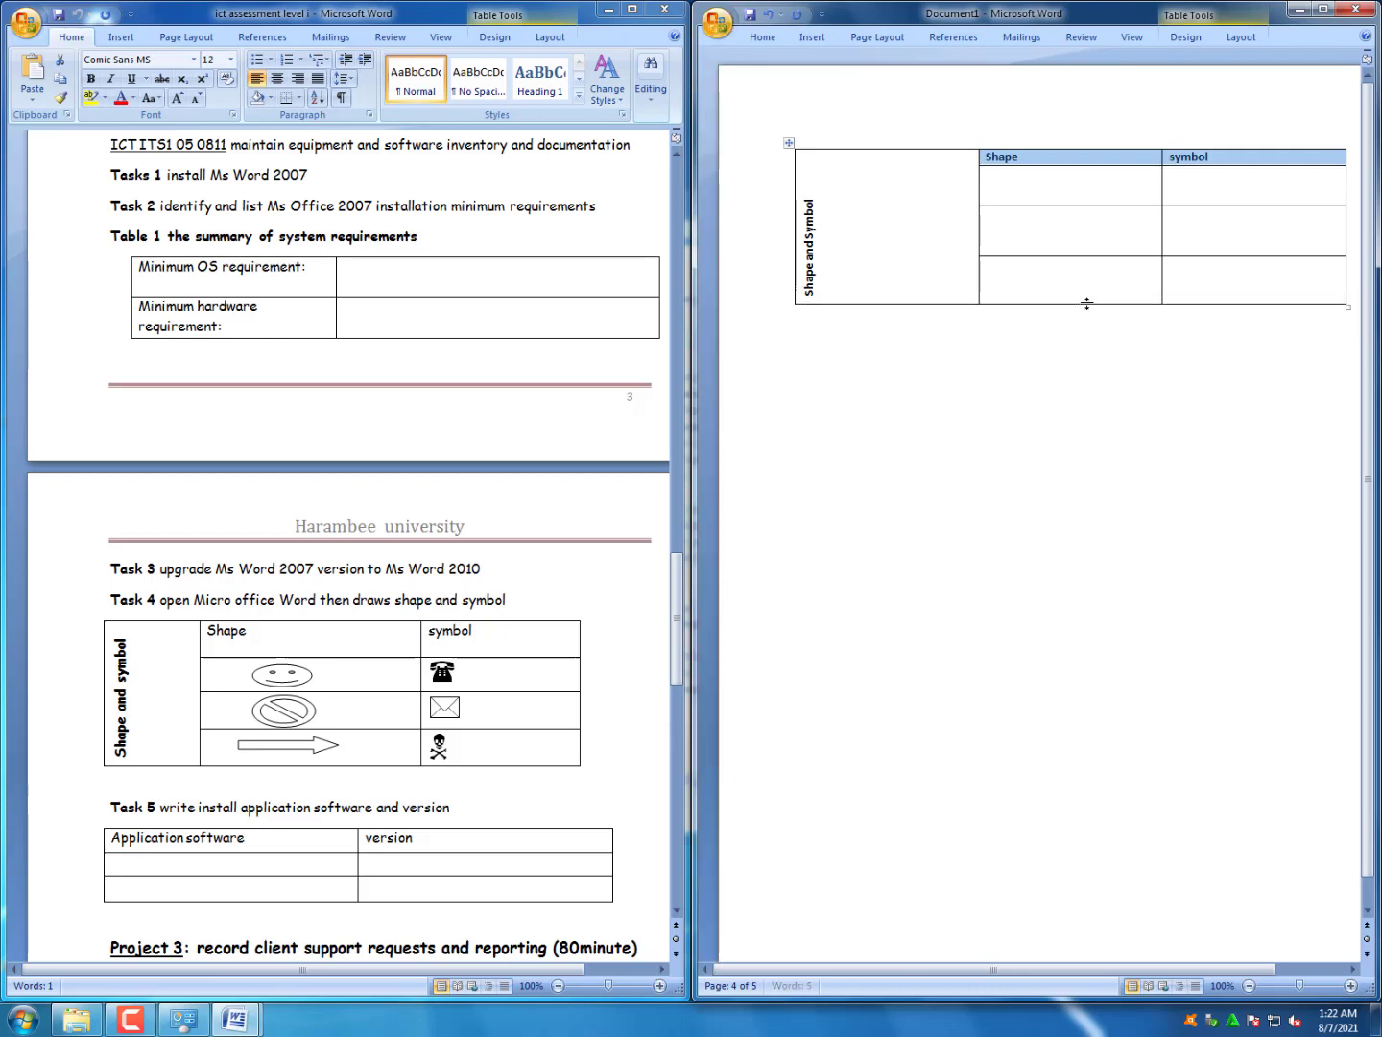
Maximize the new document's window and insert a smiley face symbol in the first cell below the "Shape" heading
left_click(1040, 186)
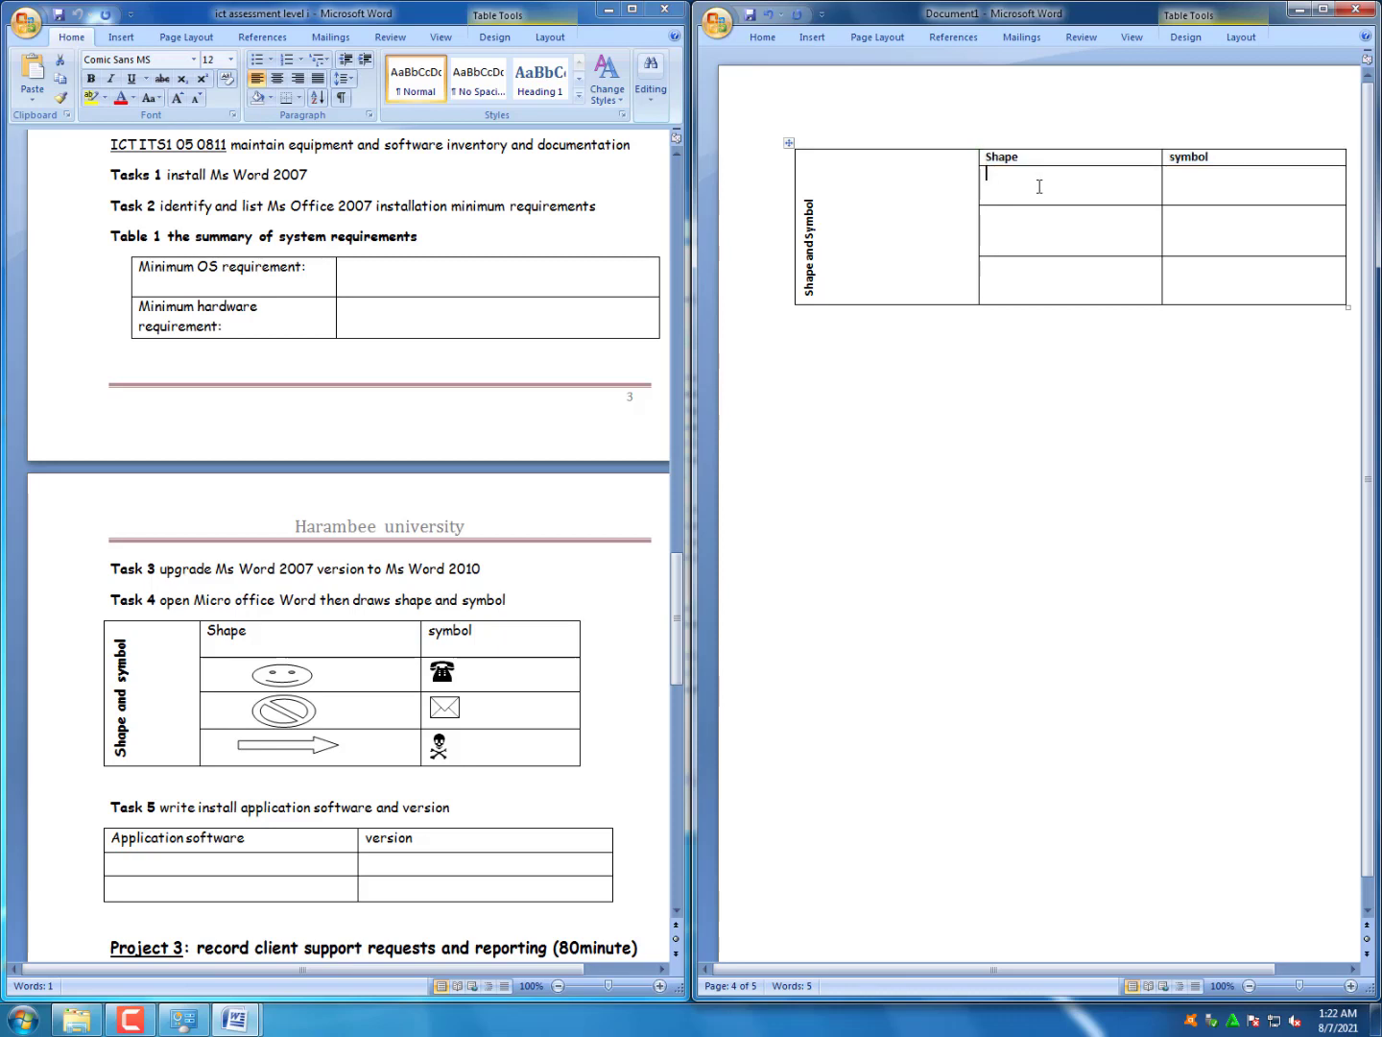
left_click(1324, 10)
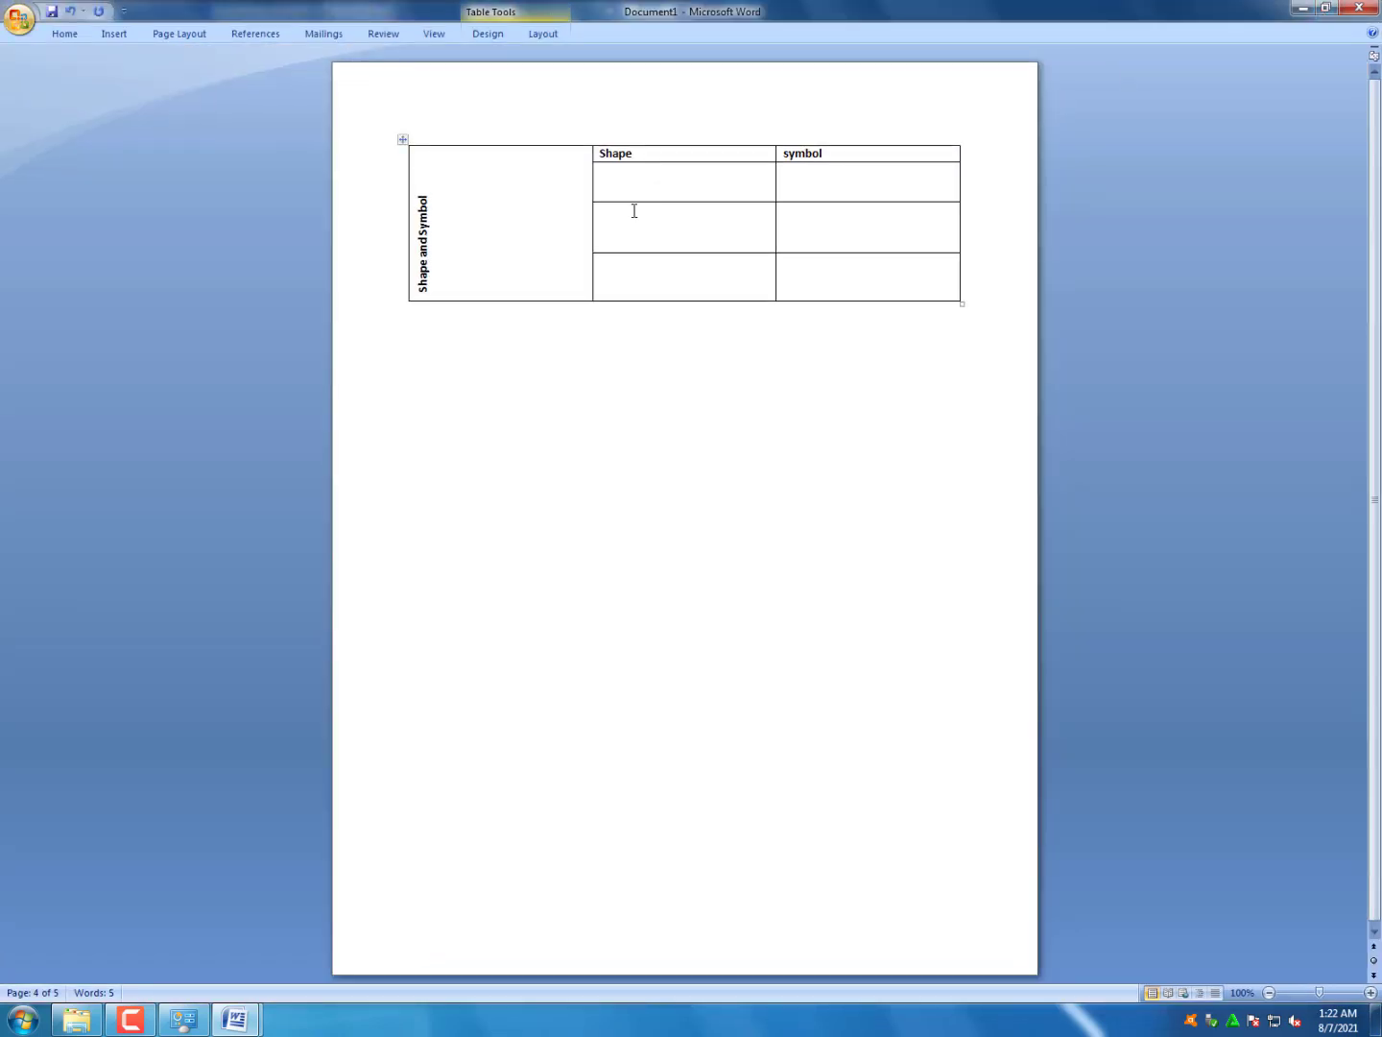
left_click(65, 34)
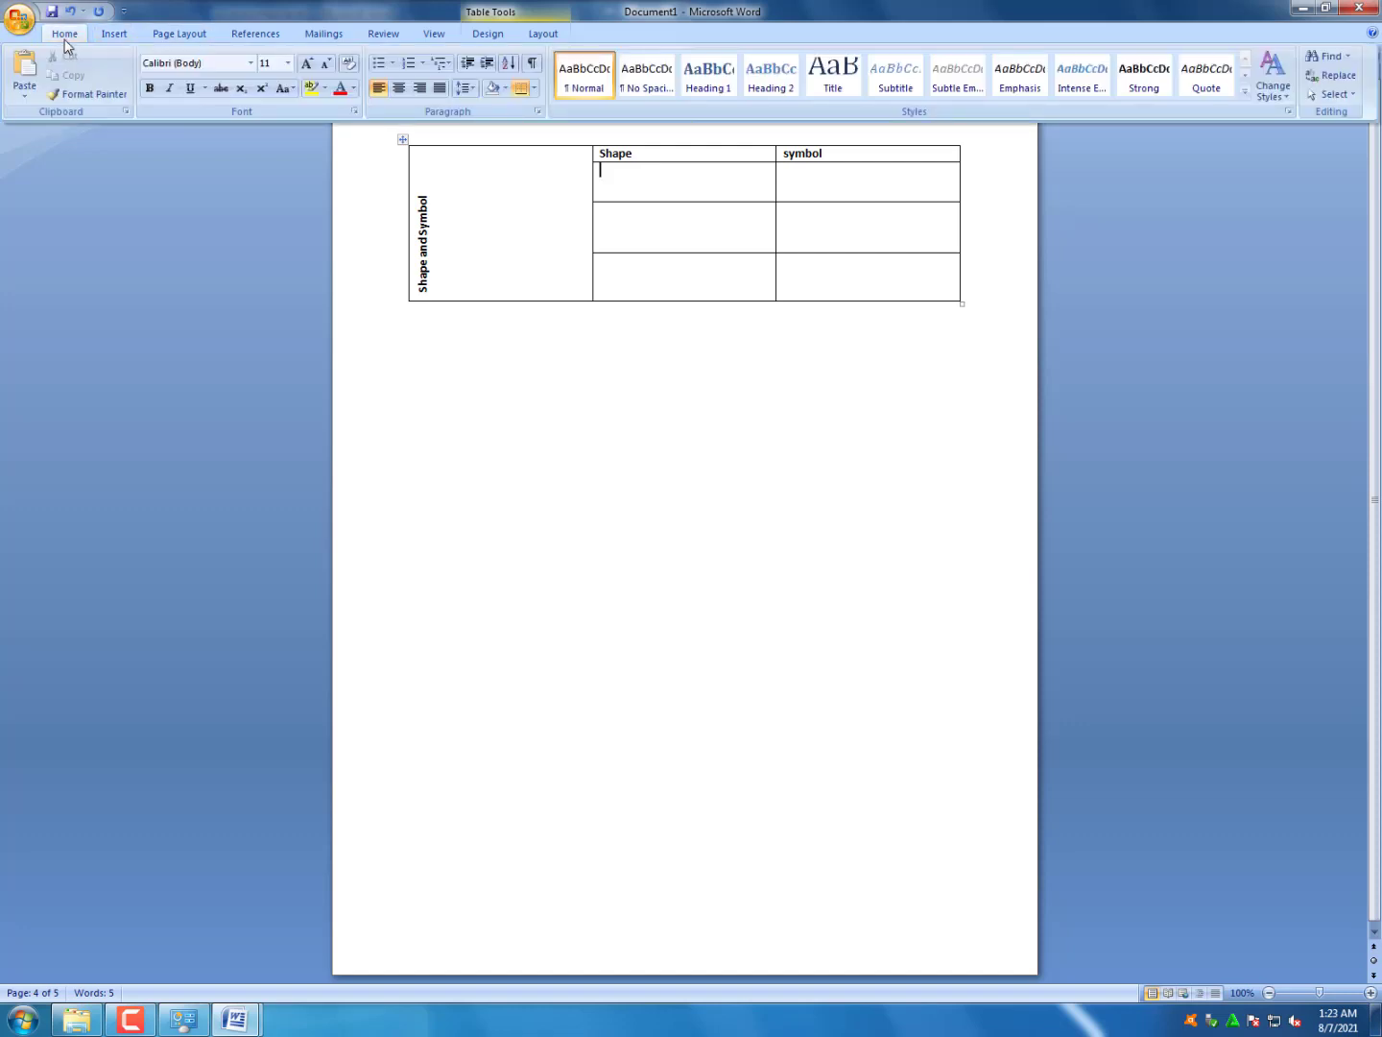
left_click(116, 35)
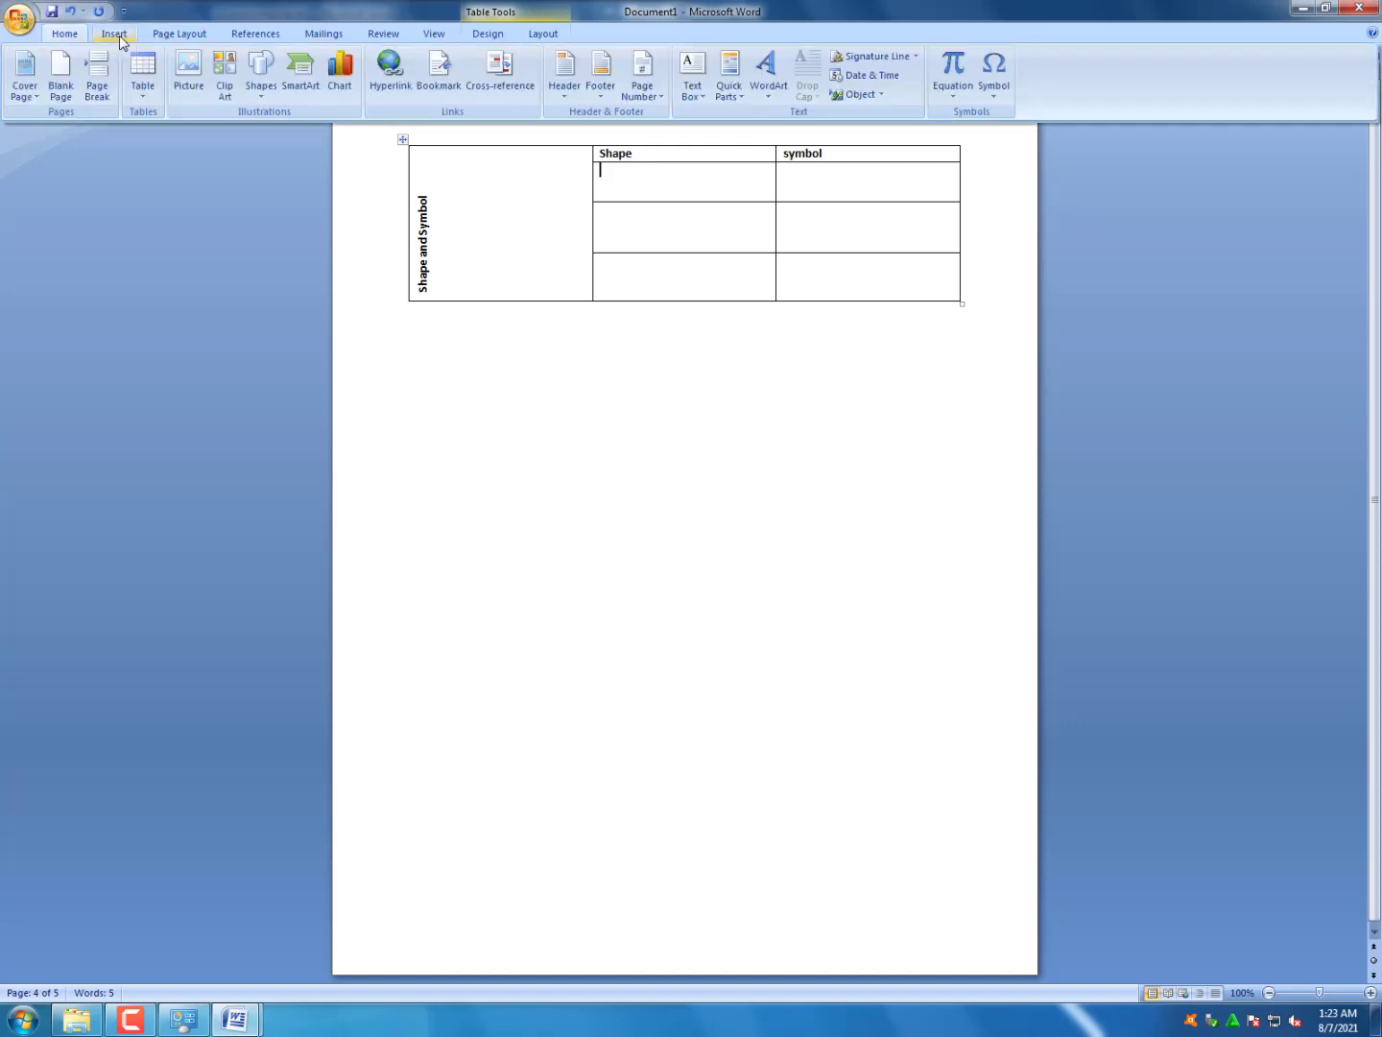
left_click(996, 96)
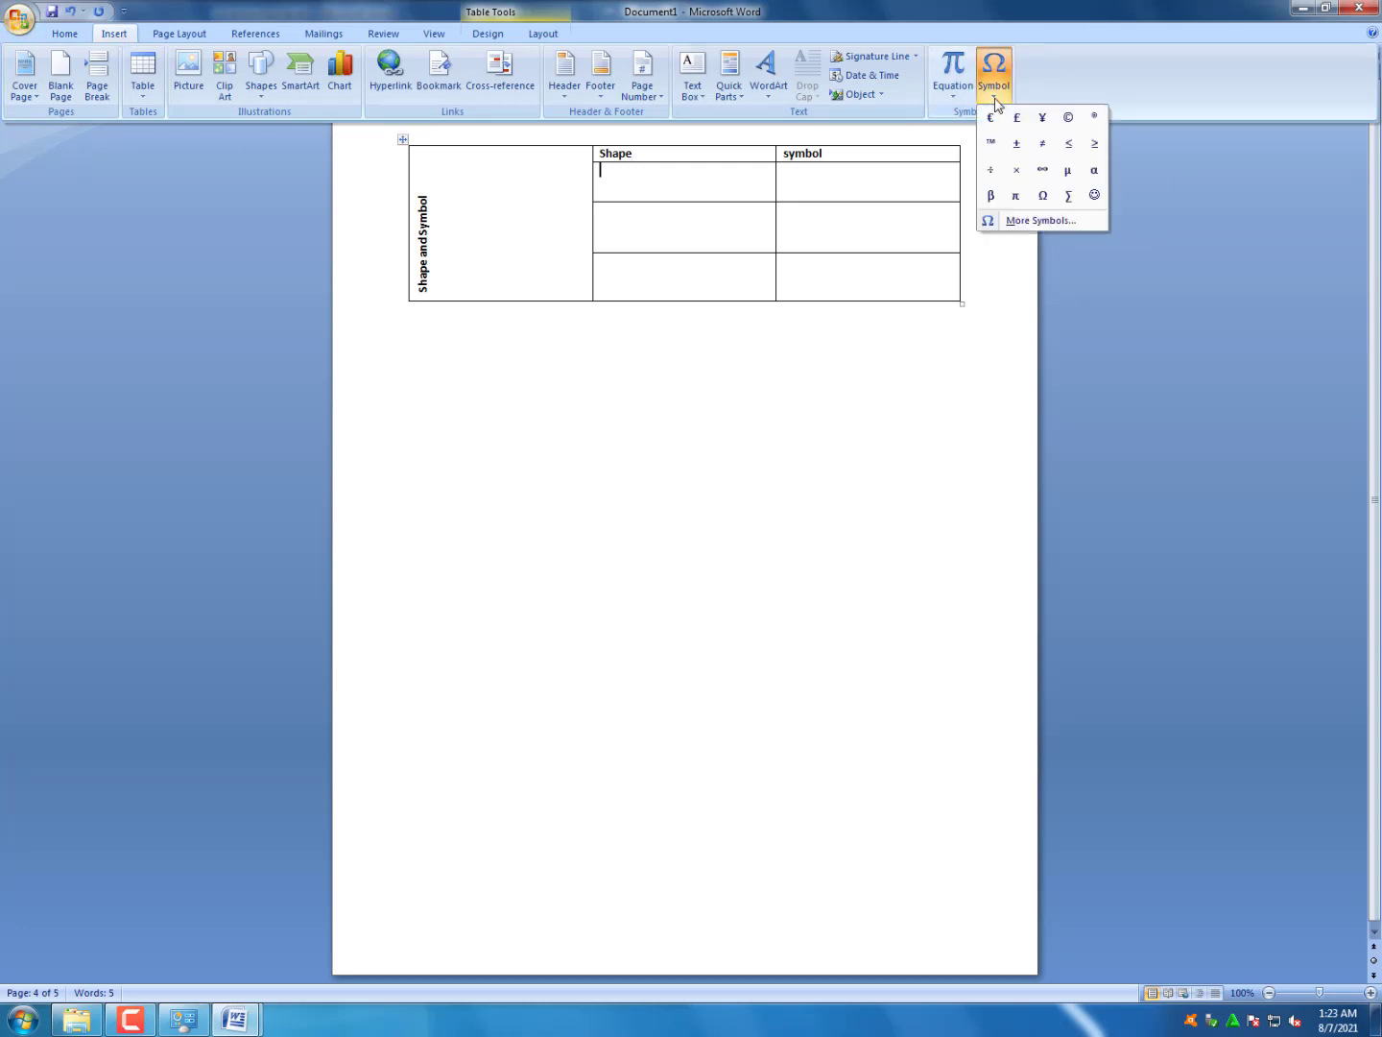
left_click(1095, 196)
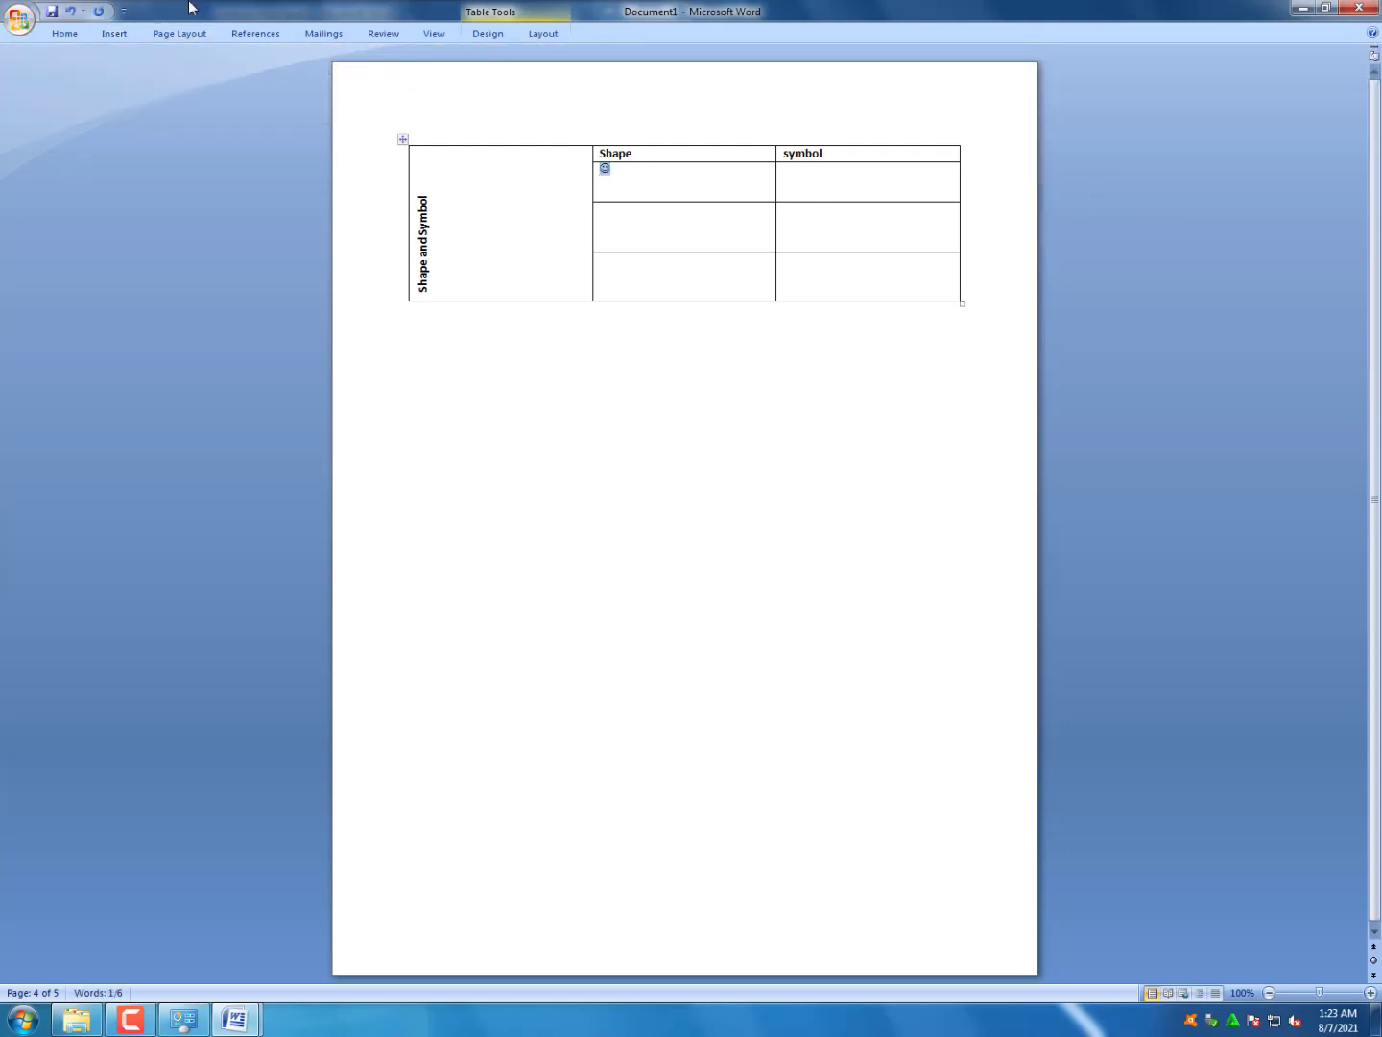
Enlarge the smiley face symbol's font size so that it fills the height of its cell
left_click(64, 35)
left_click(288, 65)
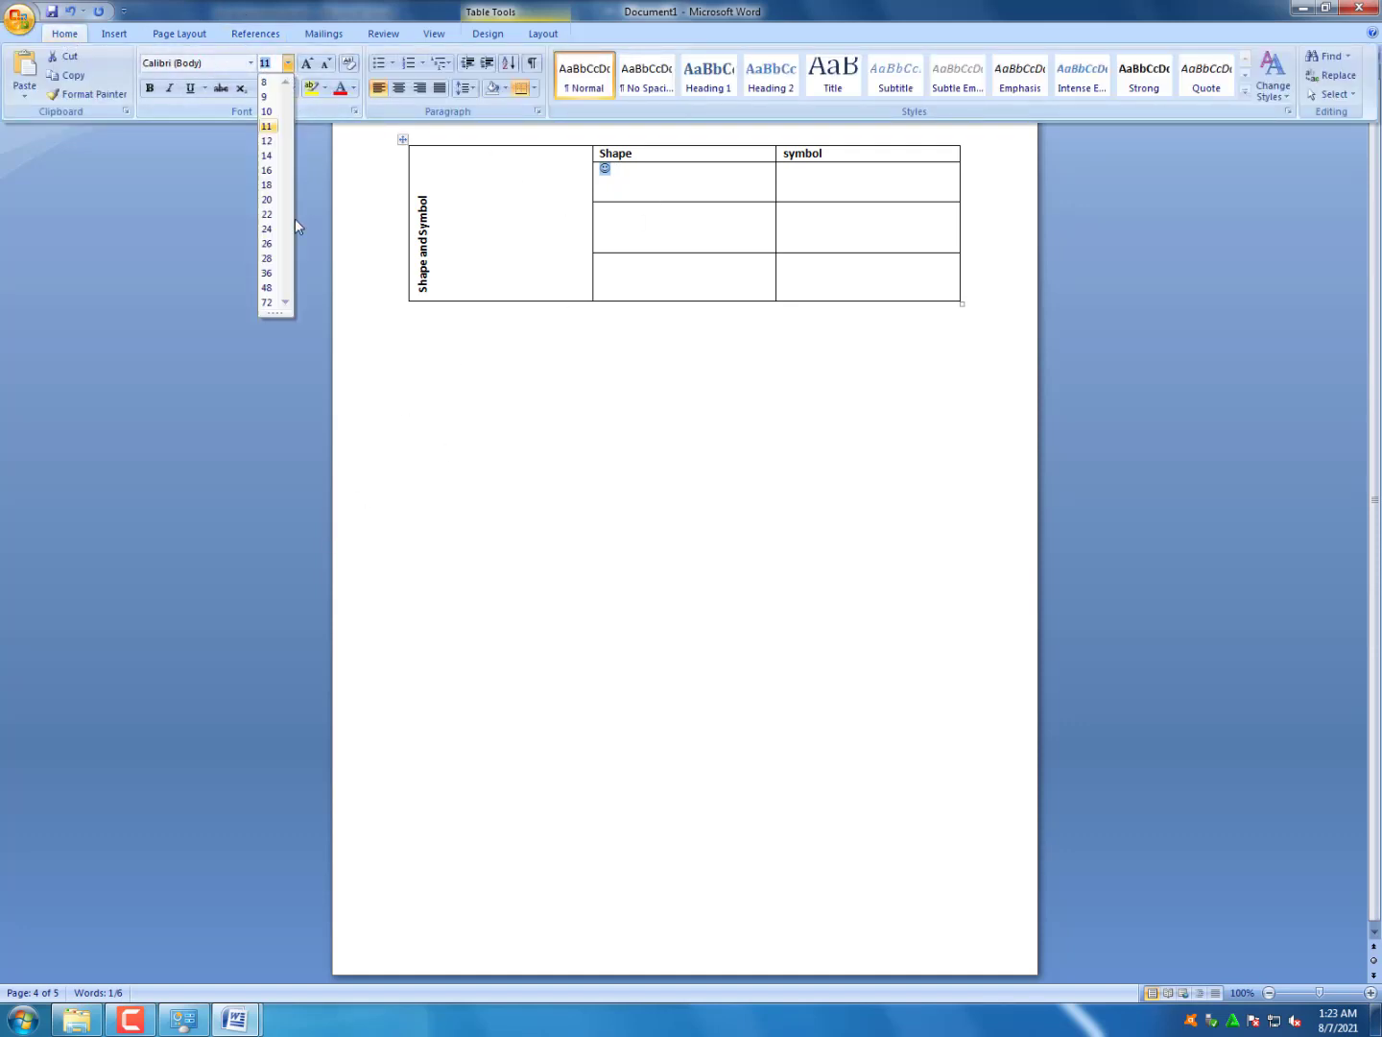
left_click(267, 273)
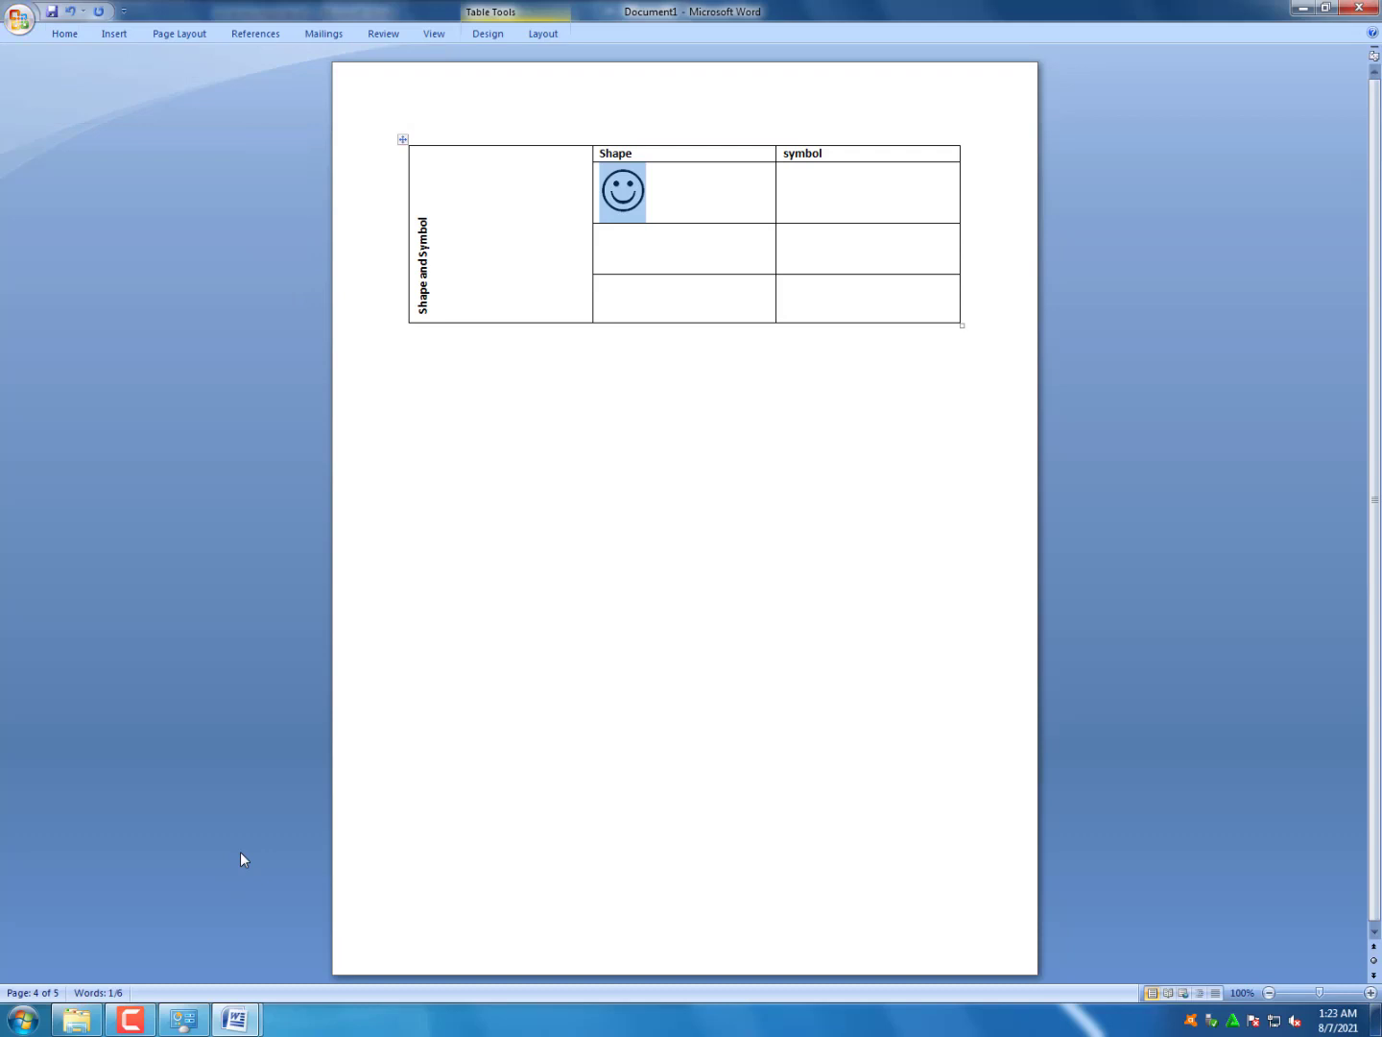
Check the shapes and symbols in the assessment document's Task 4 table, particularly the second shape, and return to the second cell below "Shape"
key("alt+Tab")
left_click(459, 673)
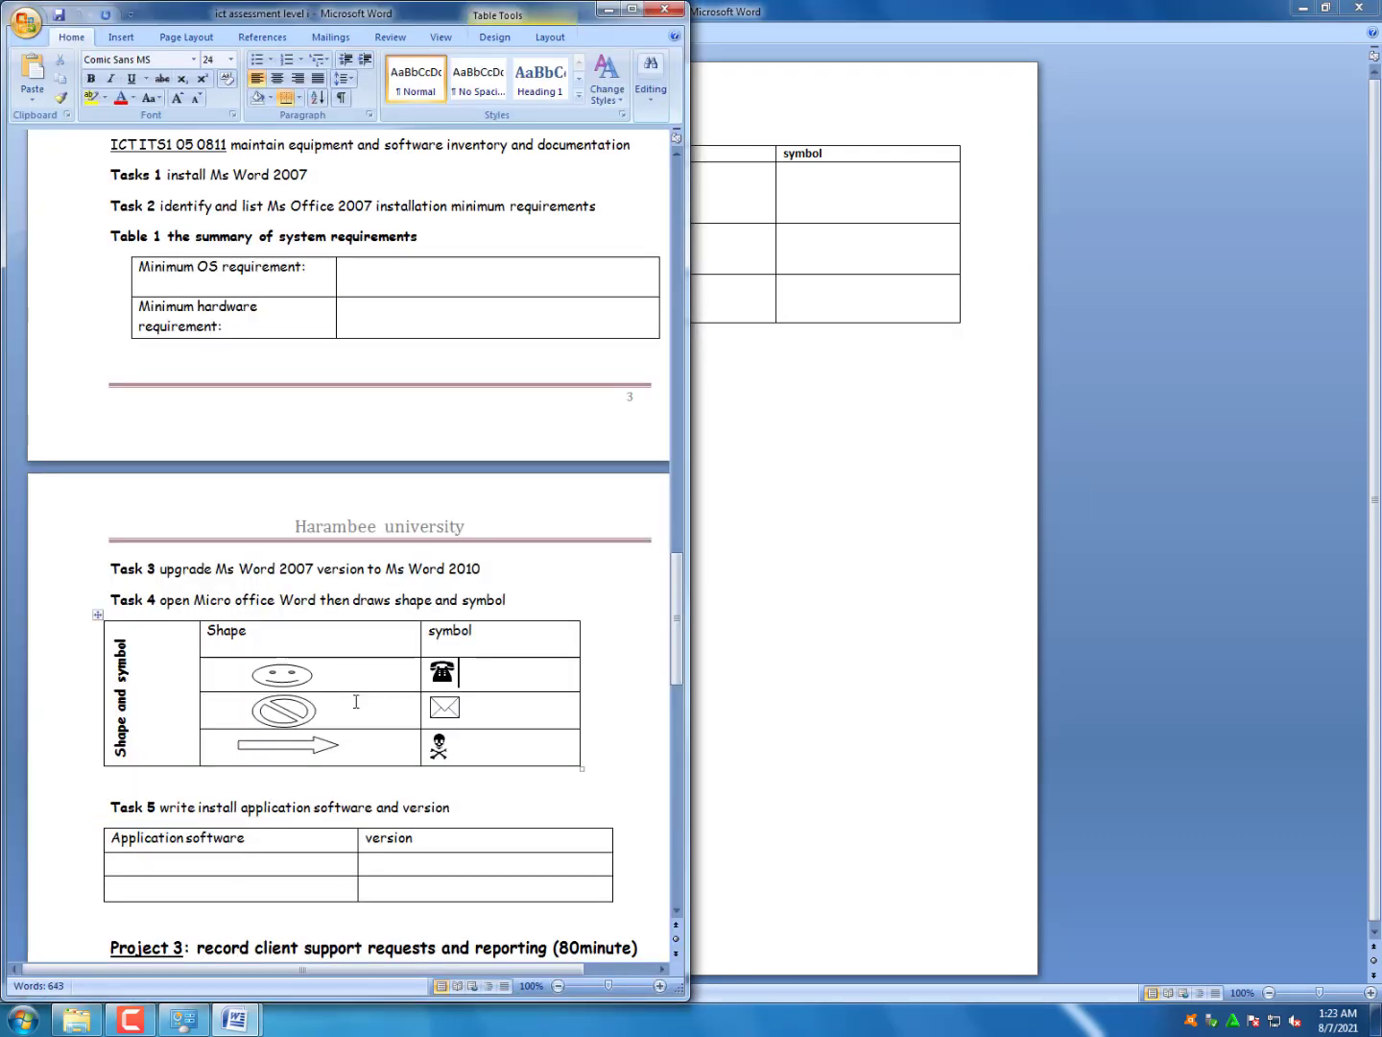
left_click_drag(271, 638, 274, 756)
left_click_drag(500, 643, 479, 744)
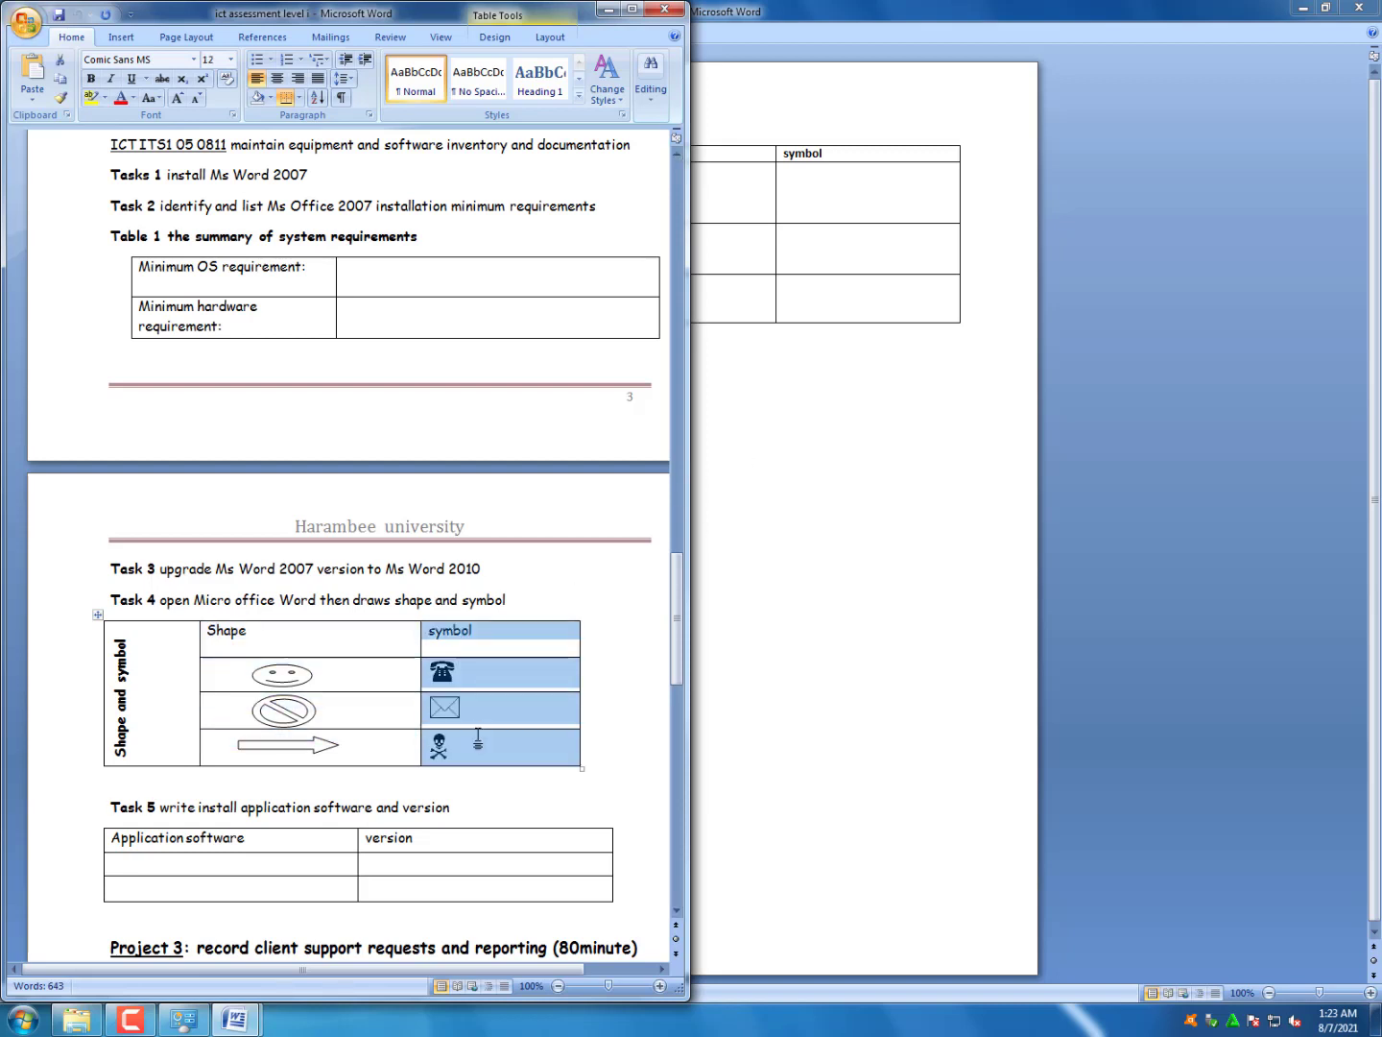
left_click_drag(255, 647, 273, 753)
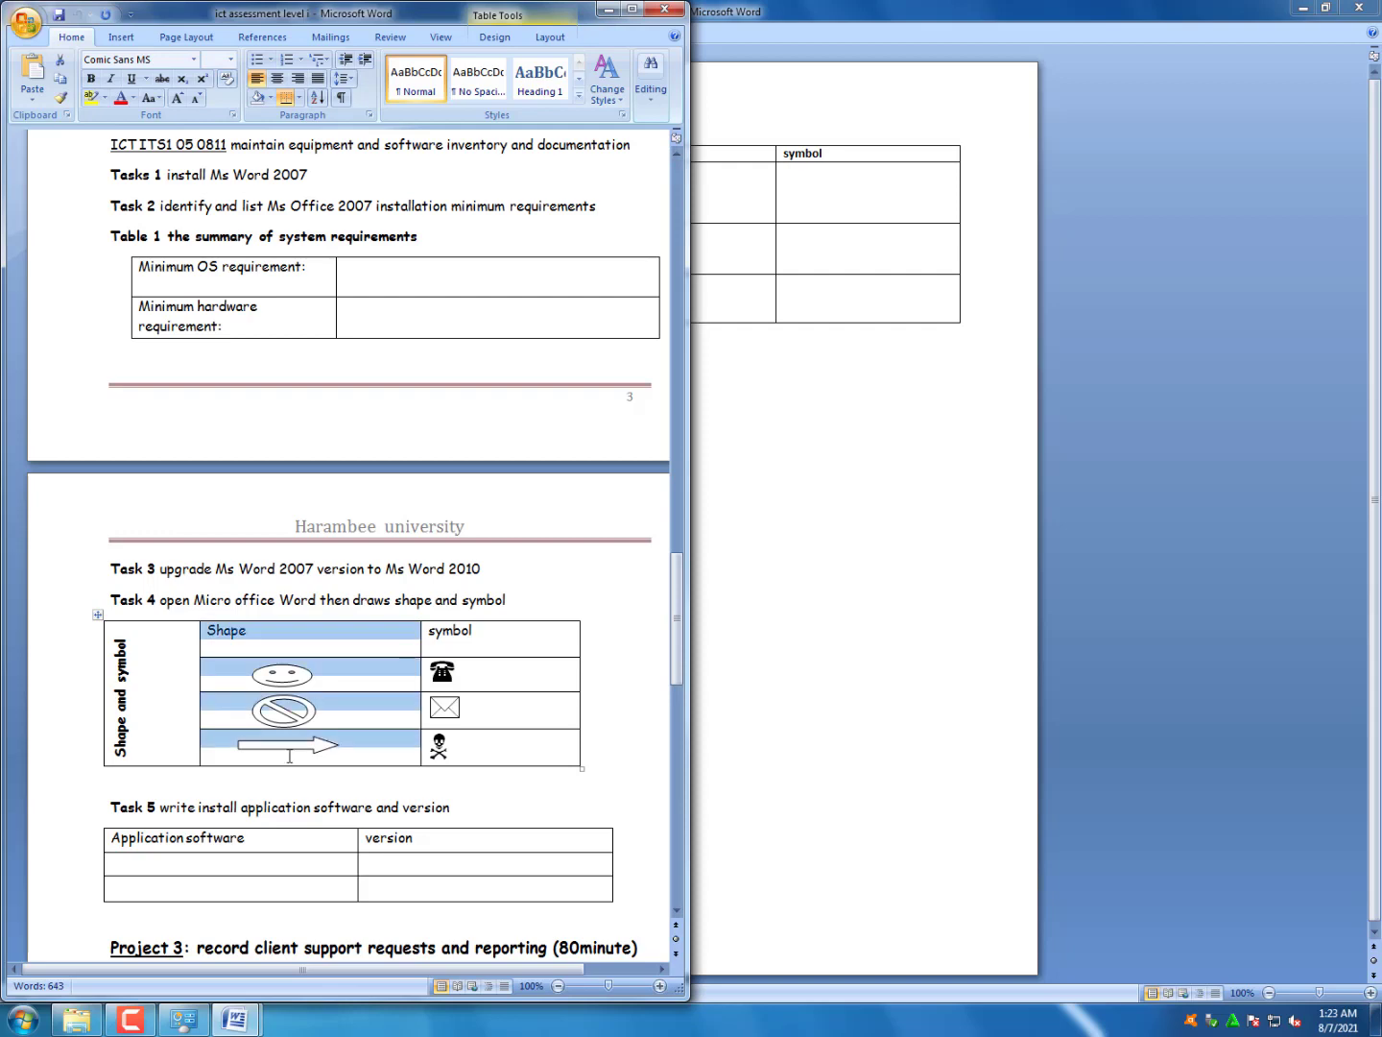
left_click(846, 547)
left_click(670, 249)
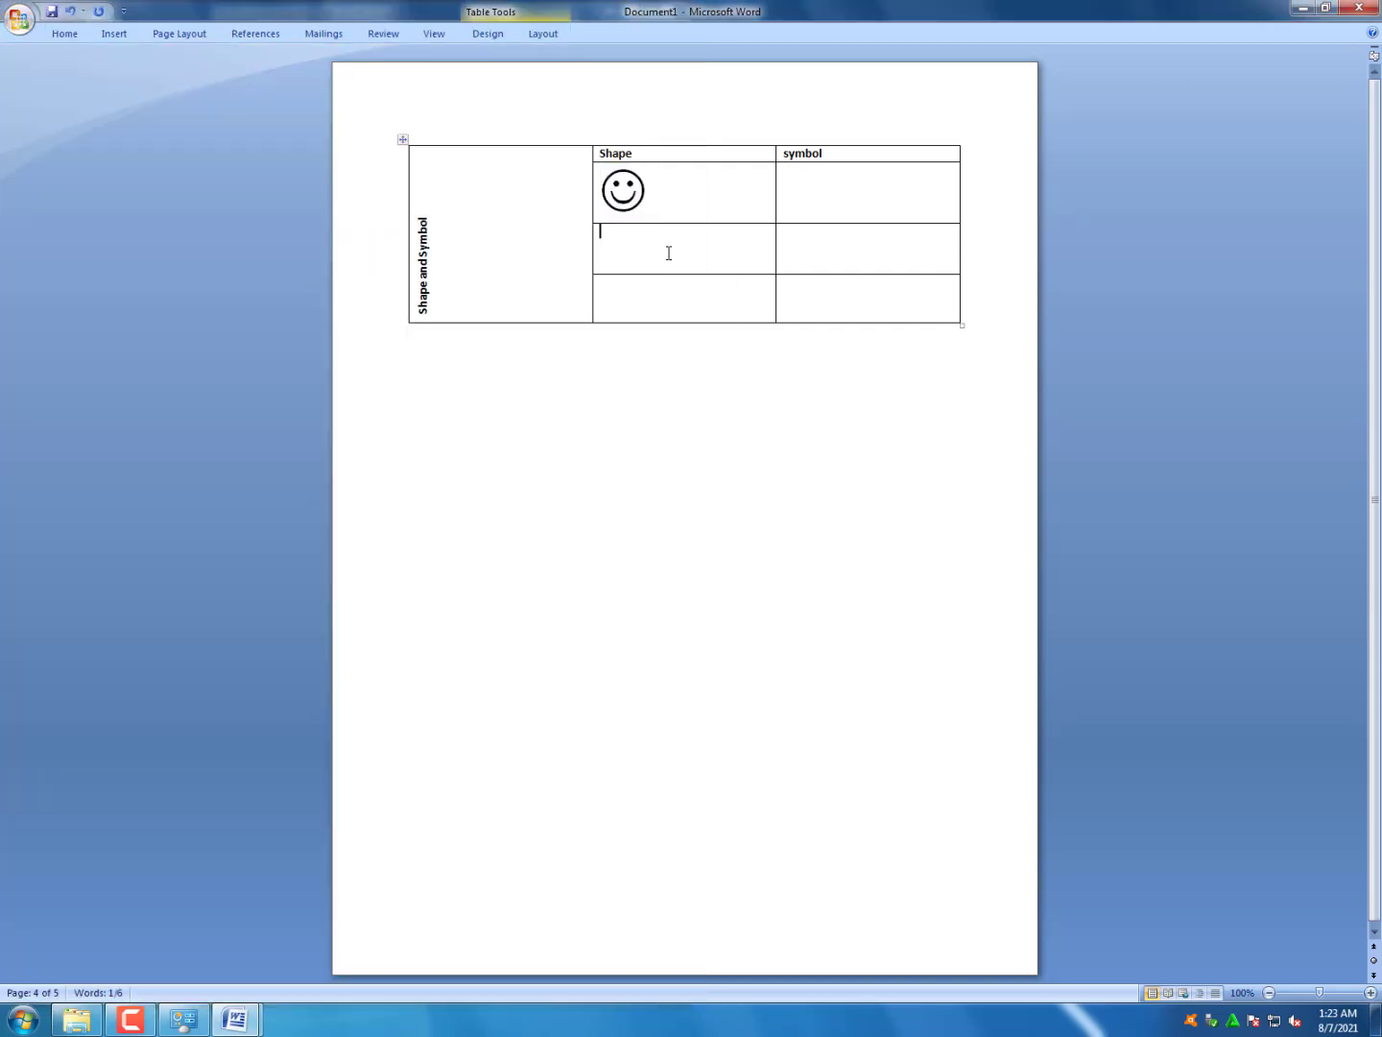
key("alt+Tab")
left_click(306, 721)
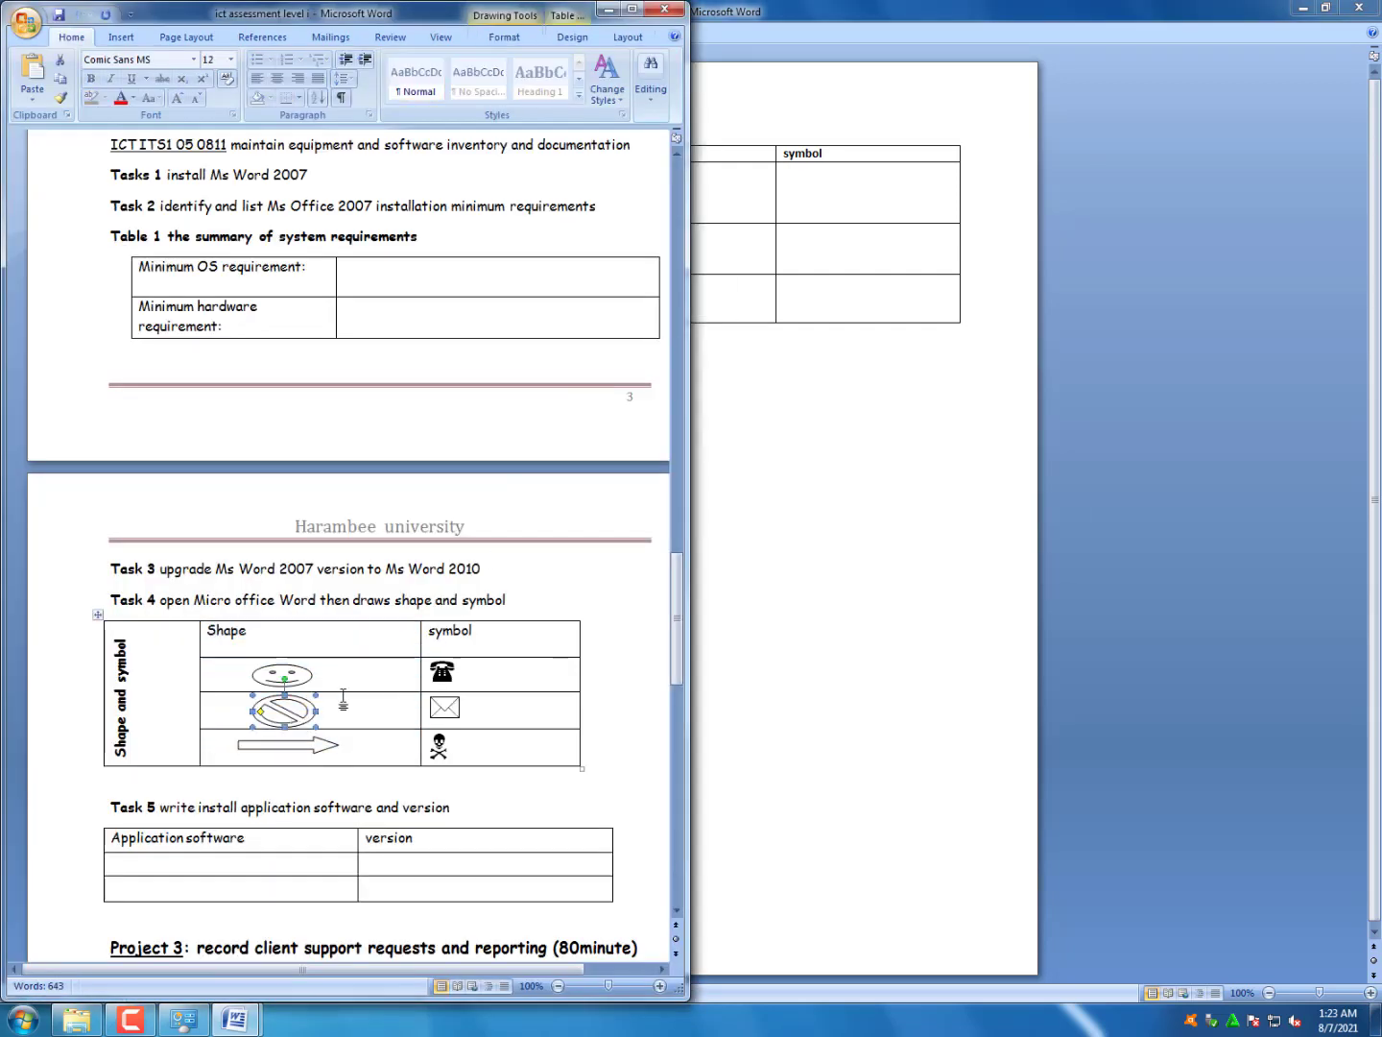
left_click(884, 475)
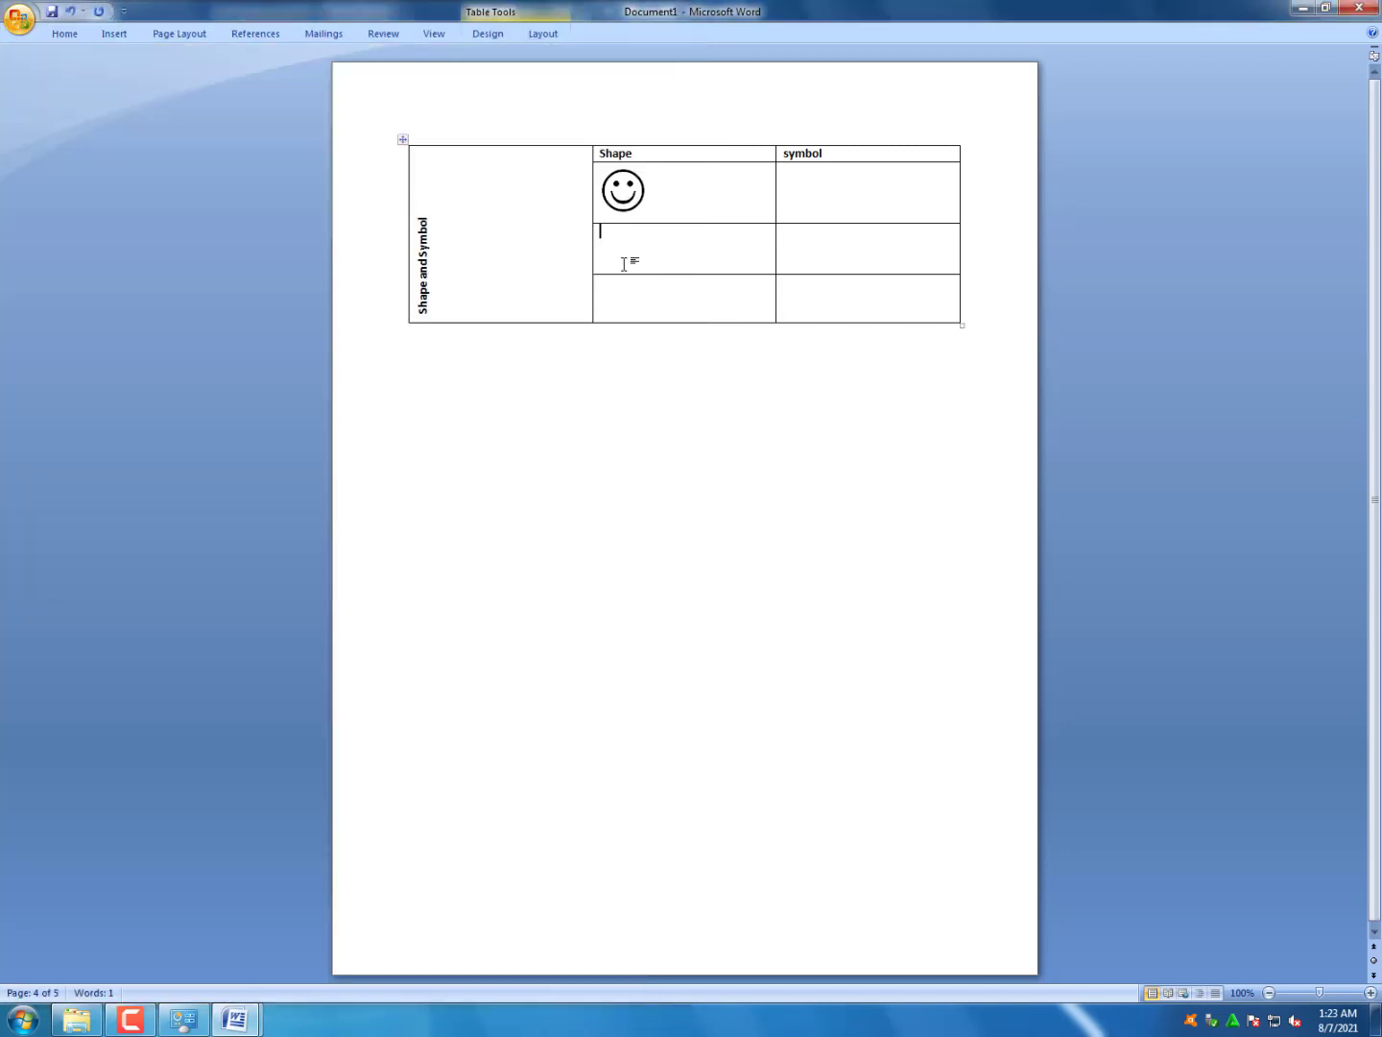
Open the full symbol chooser for the second cell below "Shape" and set its font to Wingdings 2
left_click(114, 34)
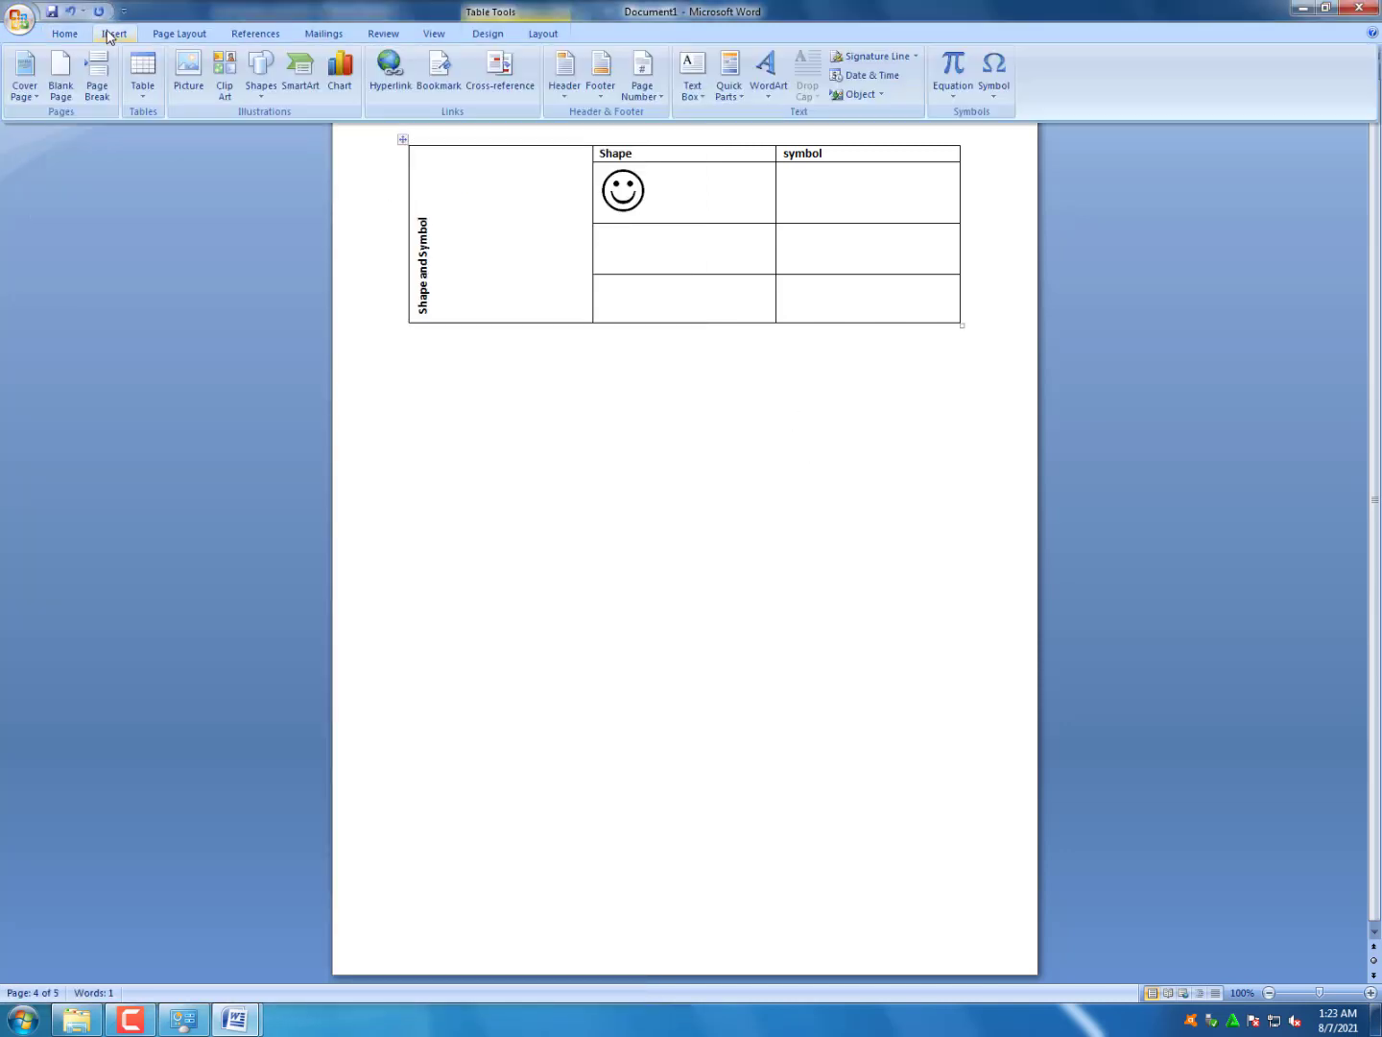
left_click(995, 93)
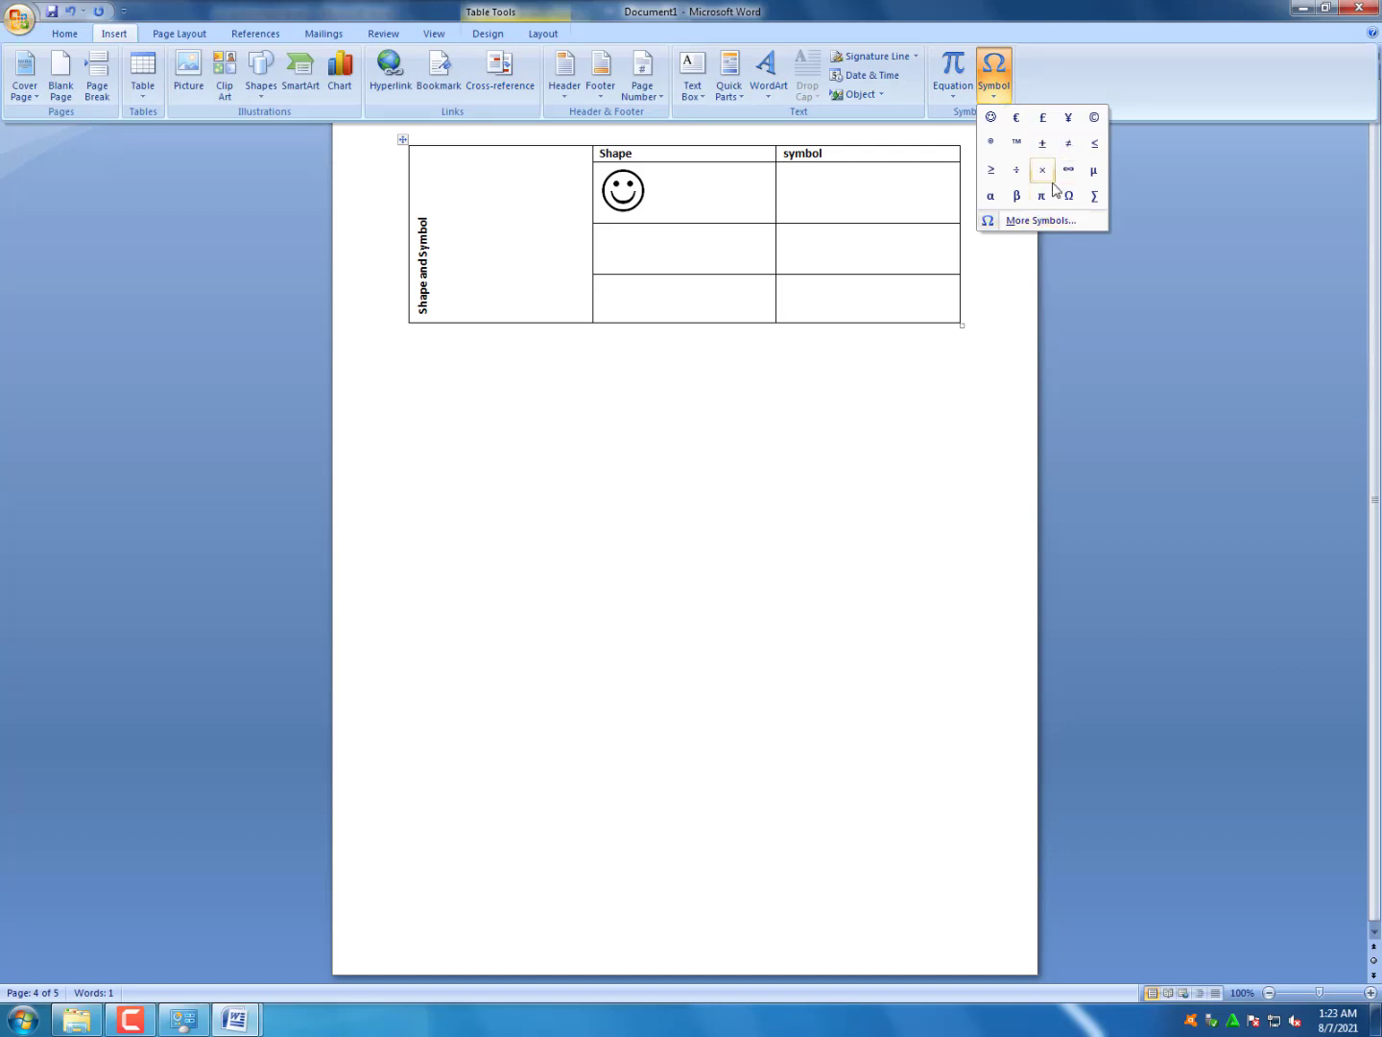
left_click(1042, 221)
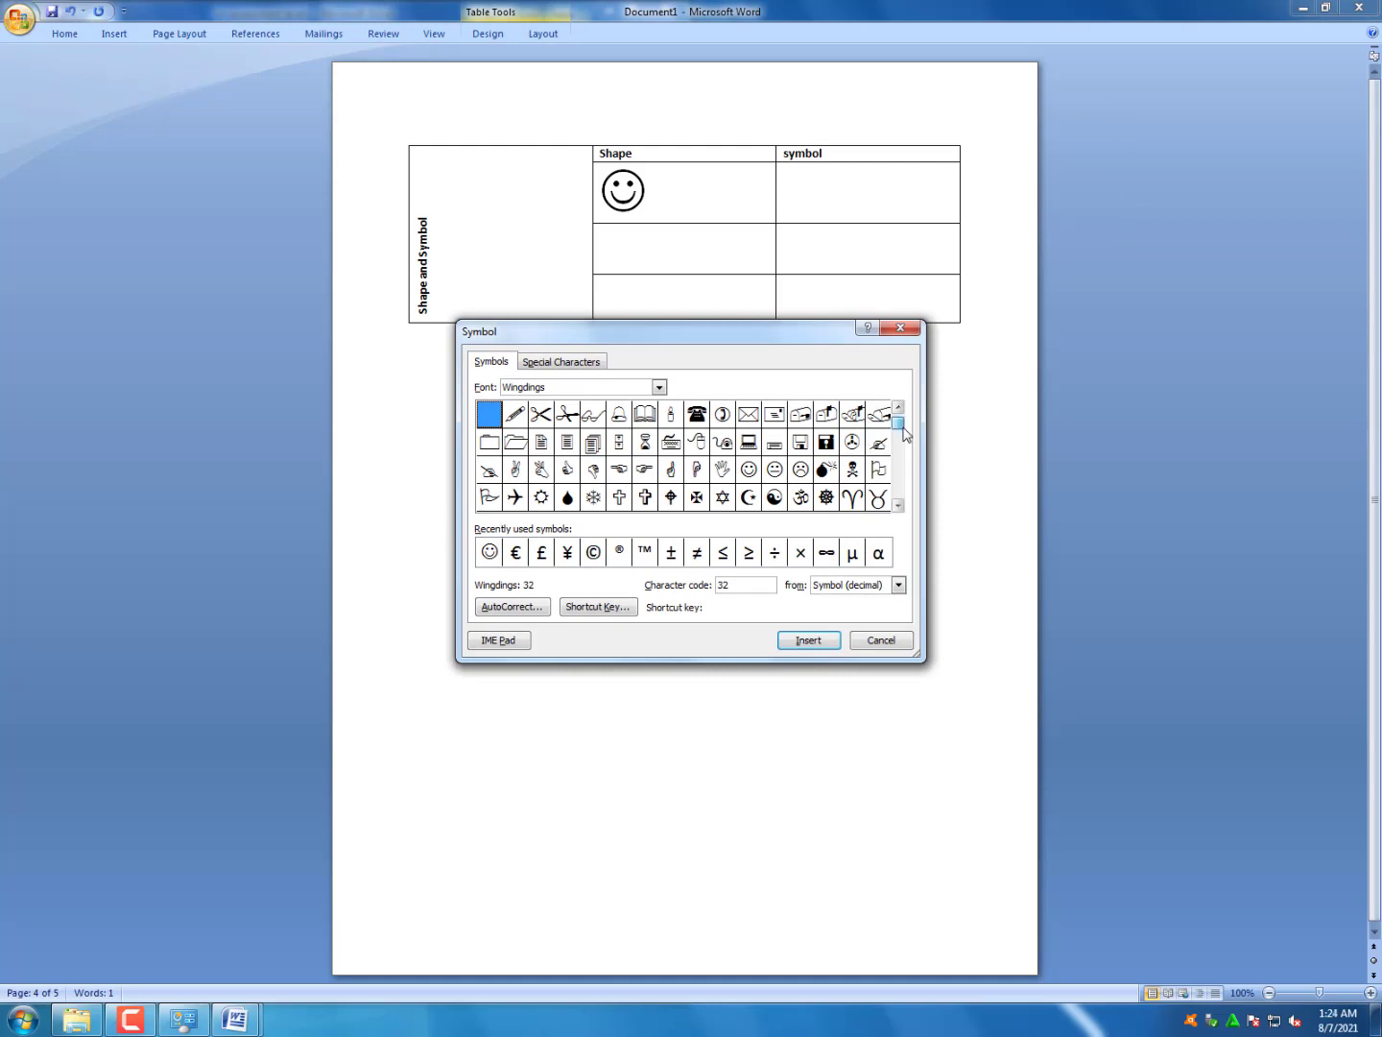
scroll(792, 445, "down", 2)
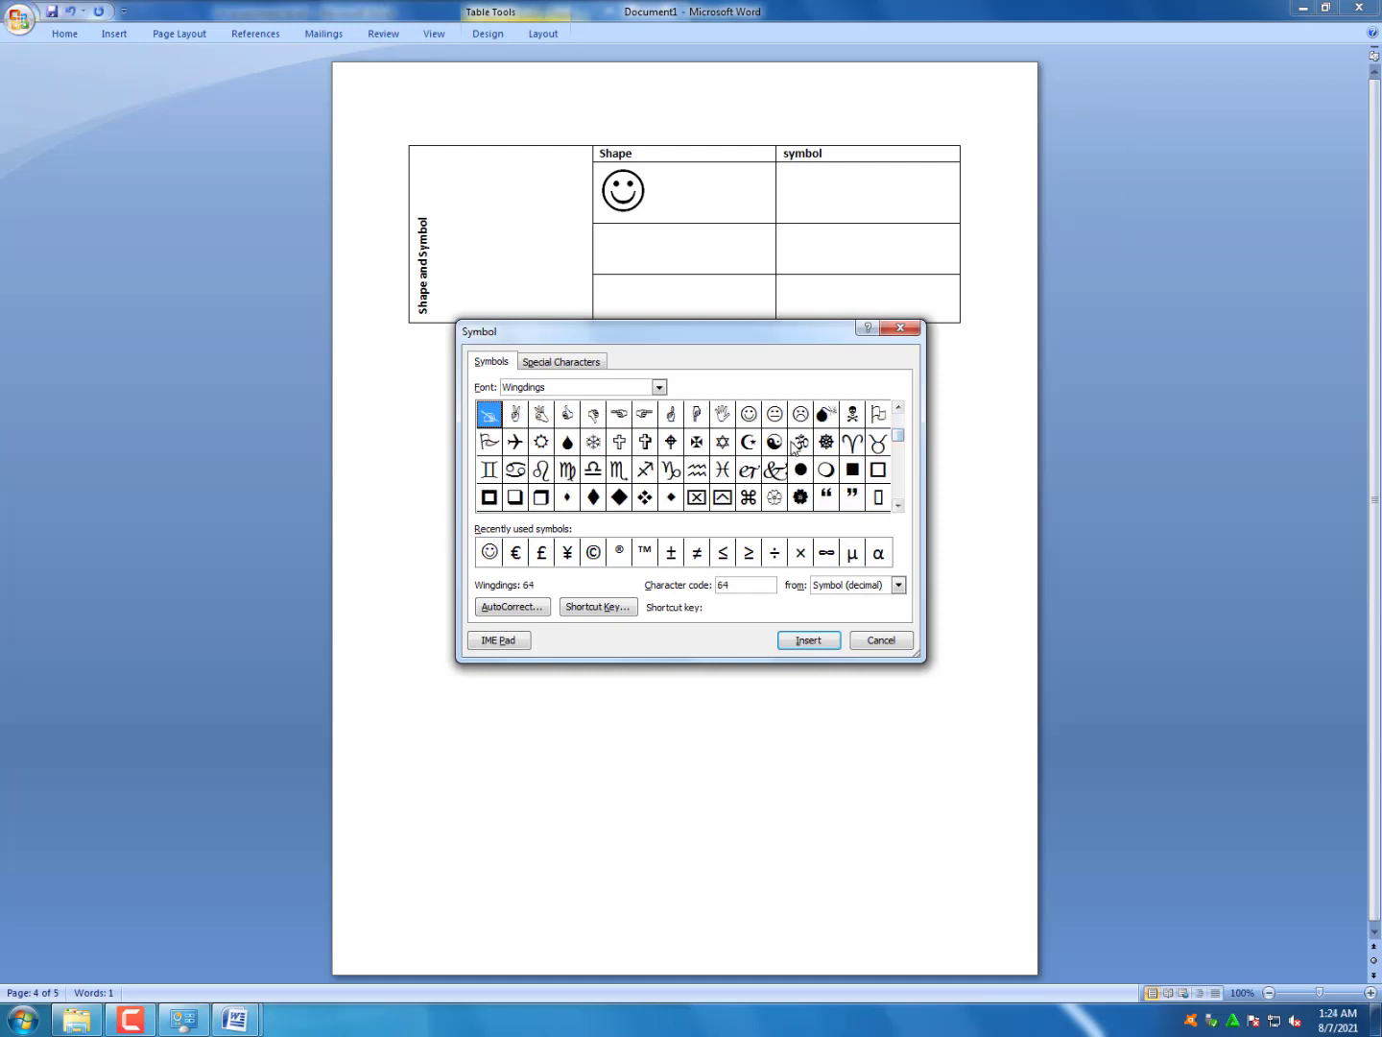
left_click(659, 386)
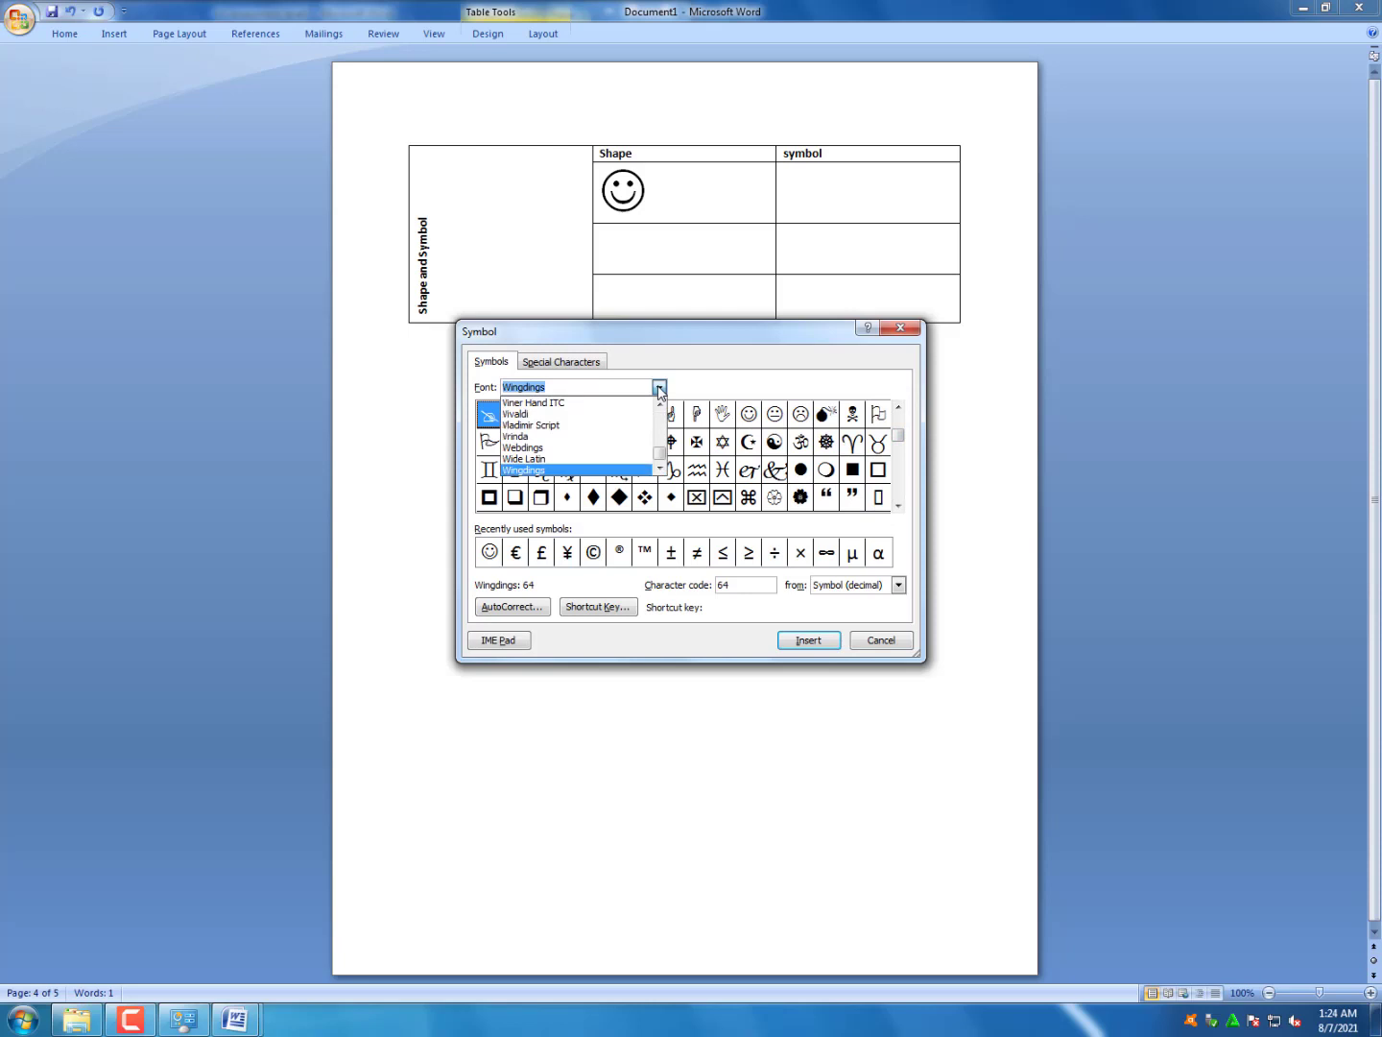
scroll(602, 472, "down", 1)
left_click(584, 461)
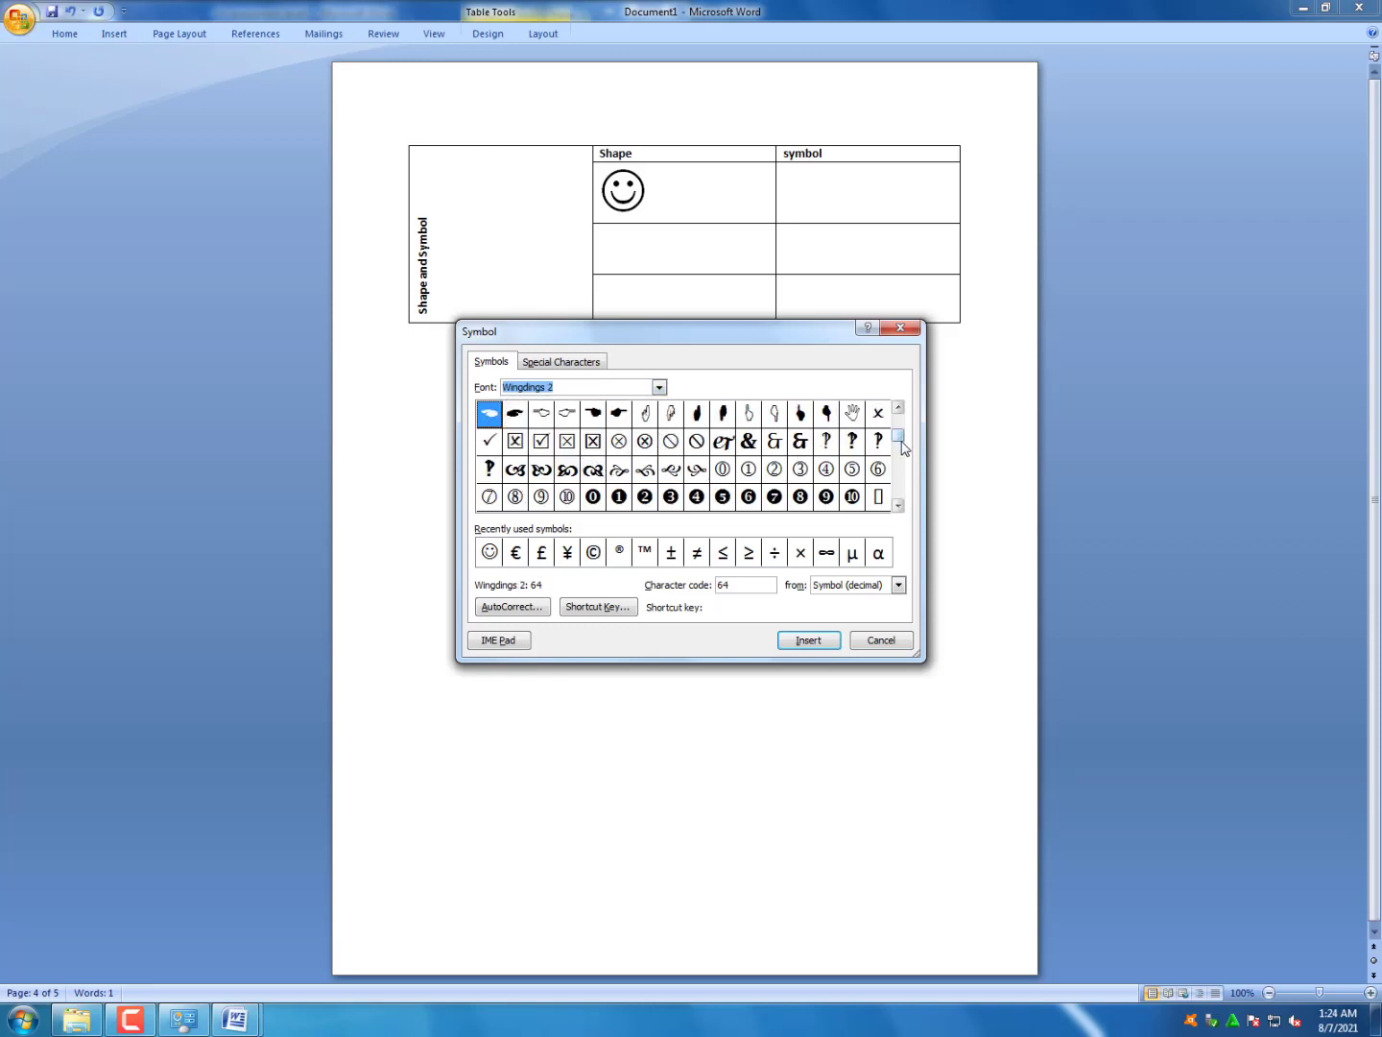
Insert the Wingdings 2 prohibition sign, character code 87, in the second cell below "Shape" and remove the duplicate sign
left_click(895, 472)
left_click_drag(898, 479, 879, 438)
left_click(897, 408)
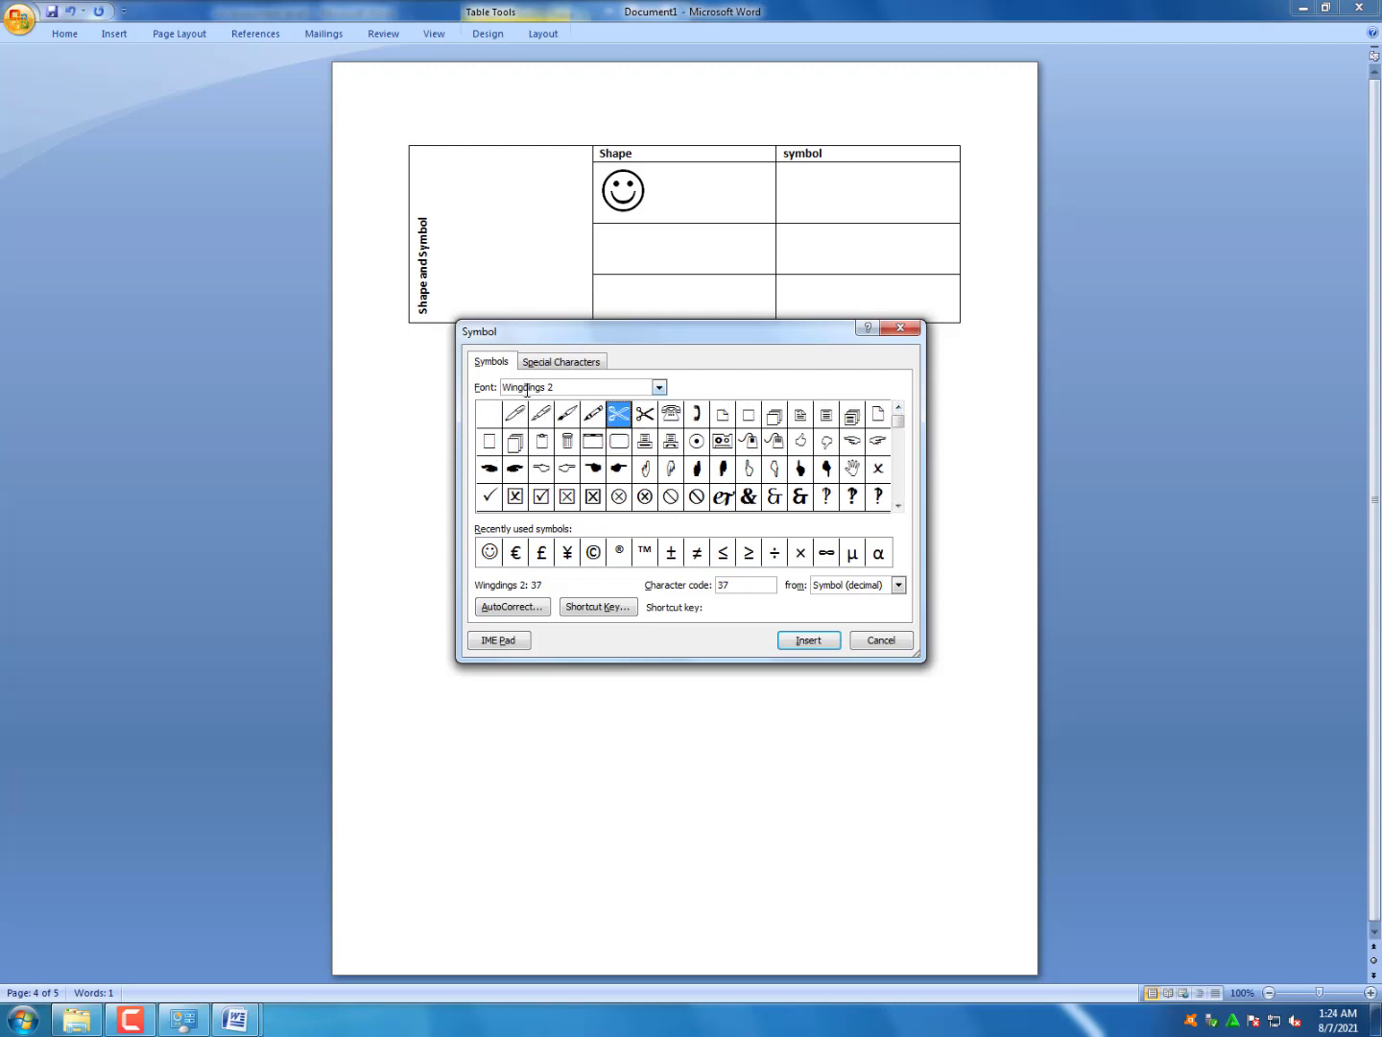
double_click(670, 500)
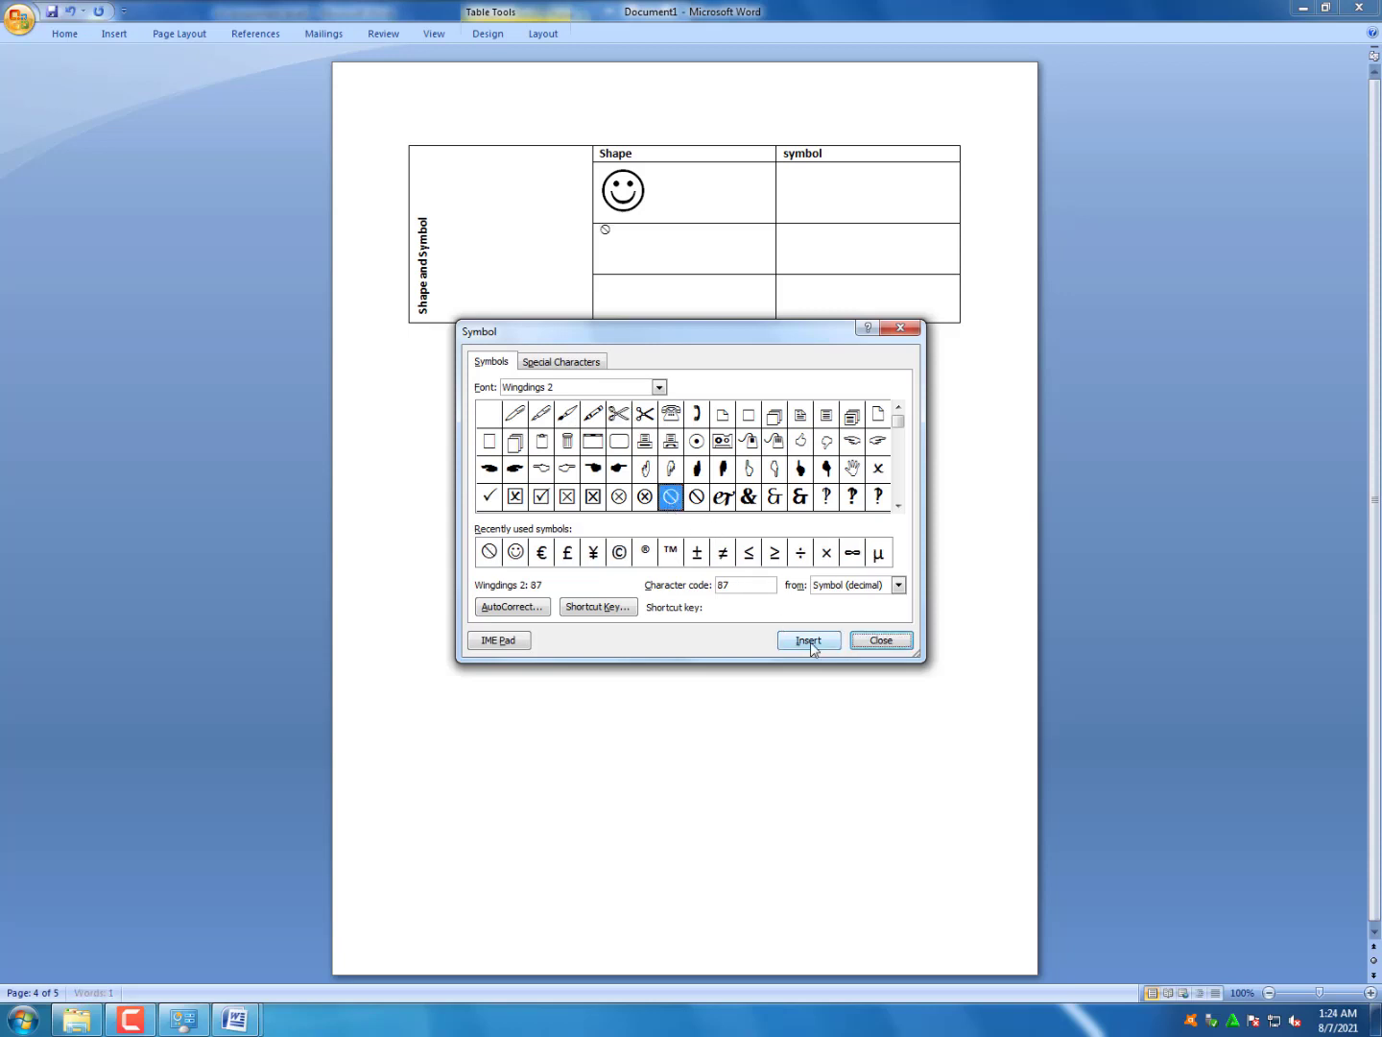
left_click(876, 641)
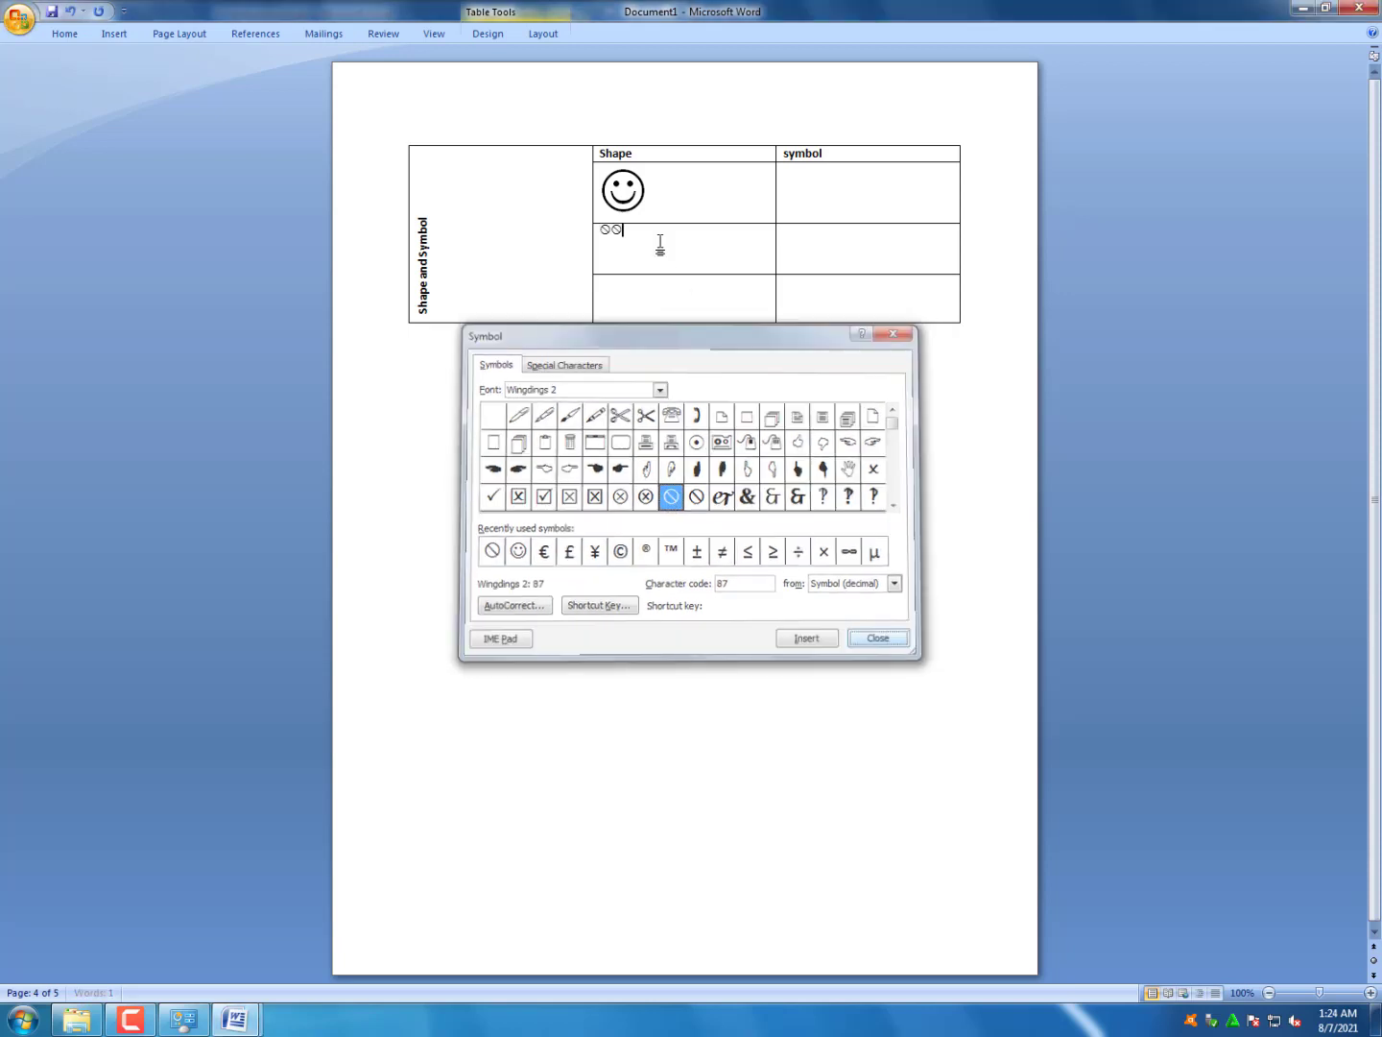
left_click_drag(626, 238, 609, 237)
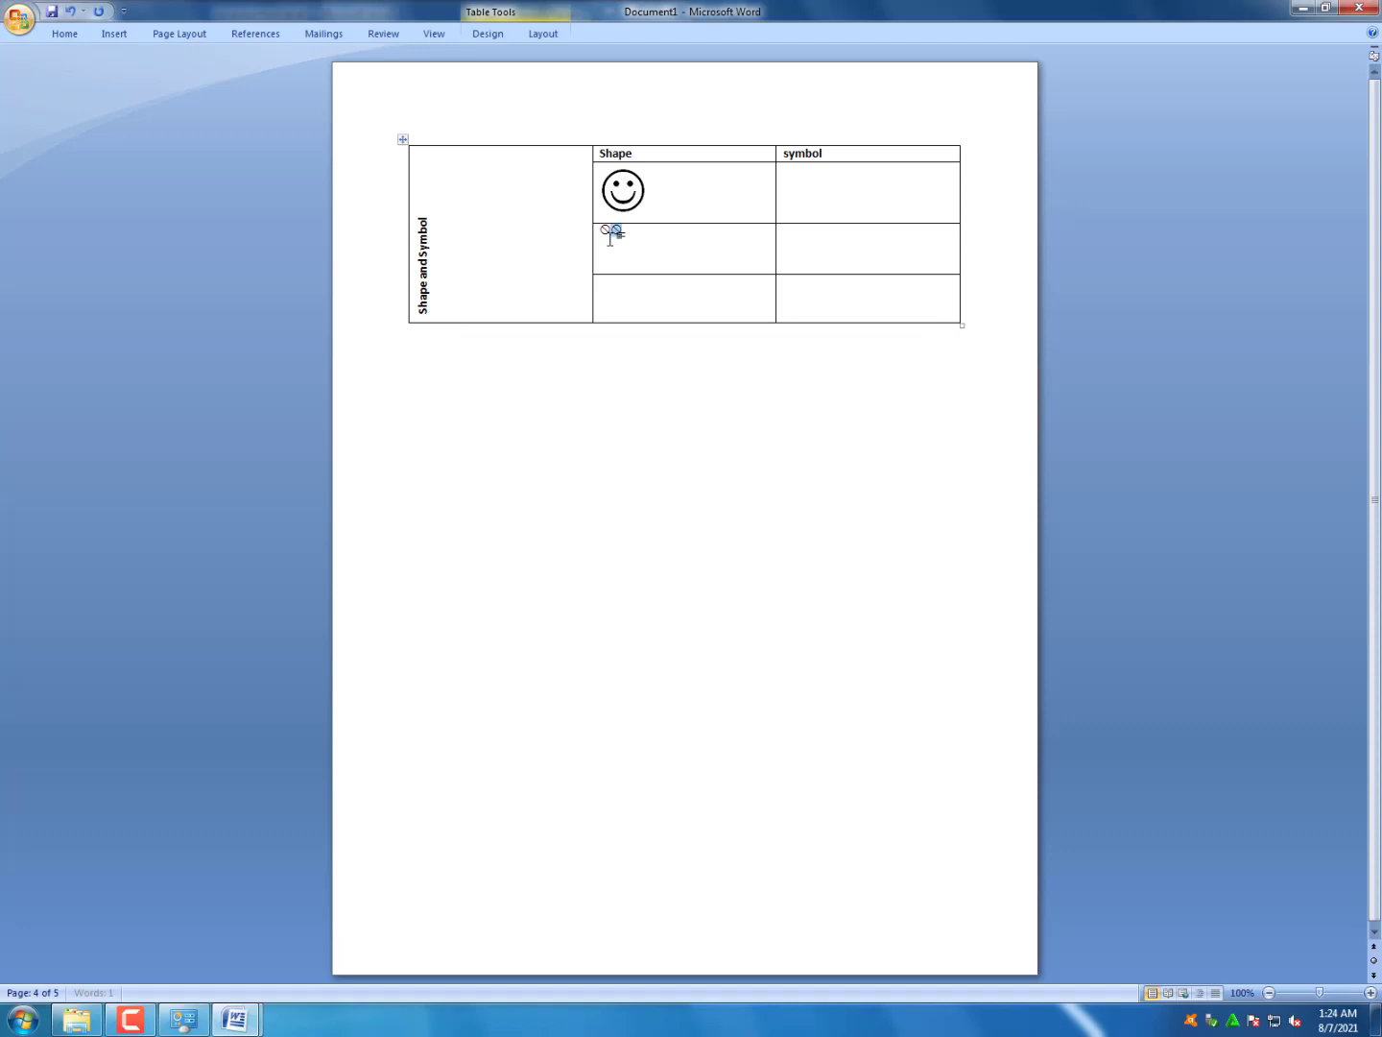
mouse_move(599, 234)
left_mouse_down()
mouse_move(587, 231)
mouse_move(603, 233)
left_mouse_up()
left_click(64, 34)
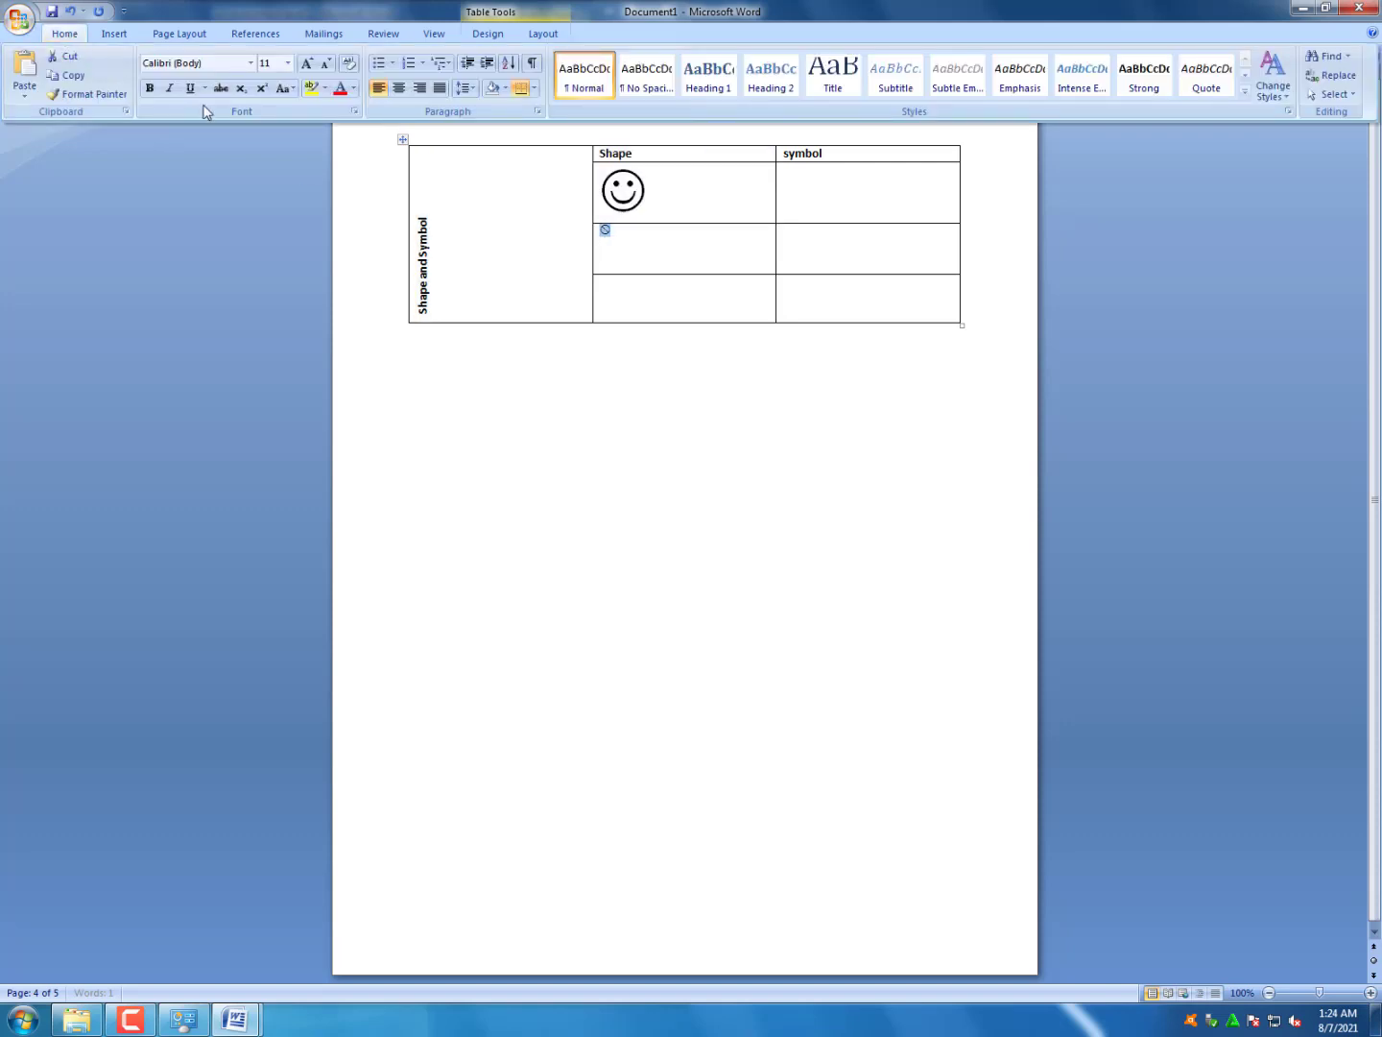
left_click(312, 63)
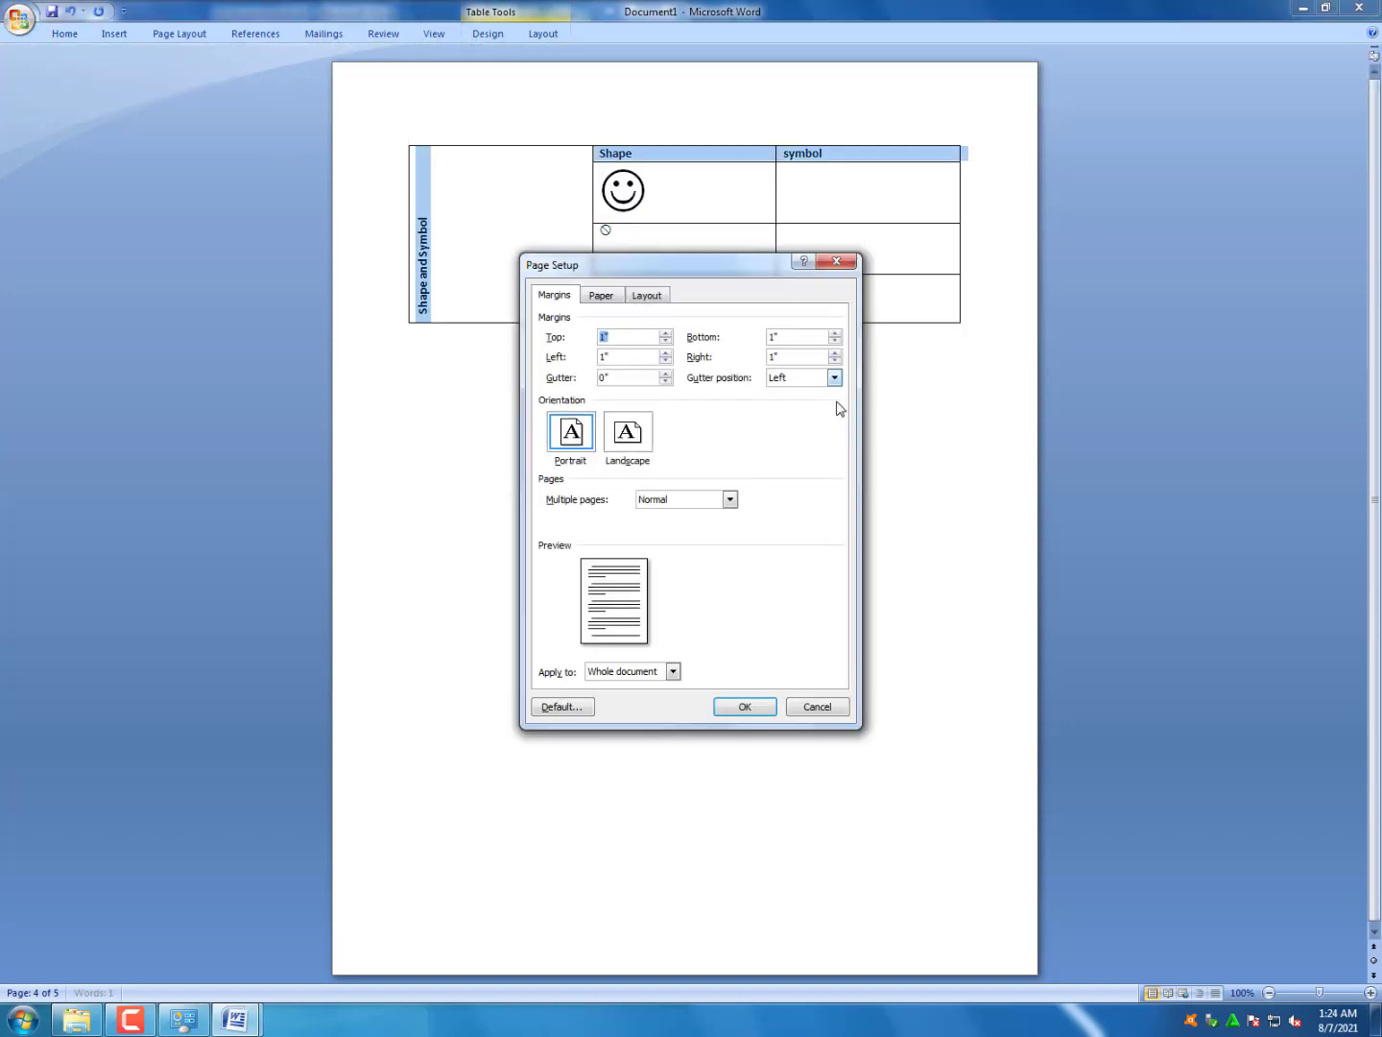
left_click(849, 262)
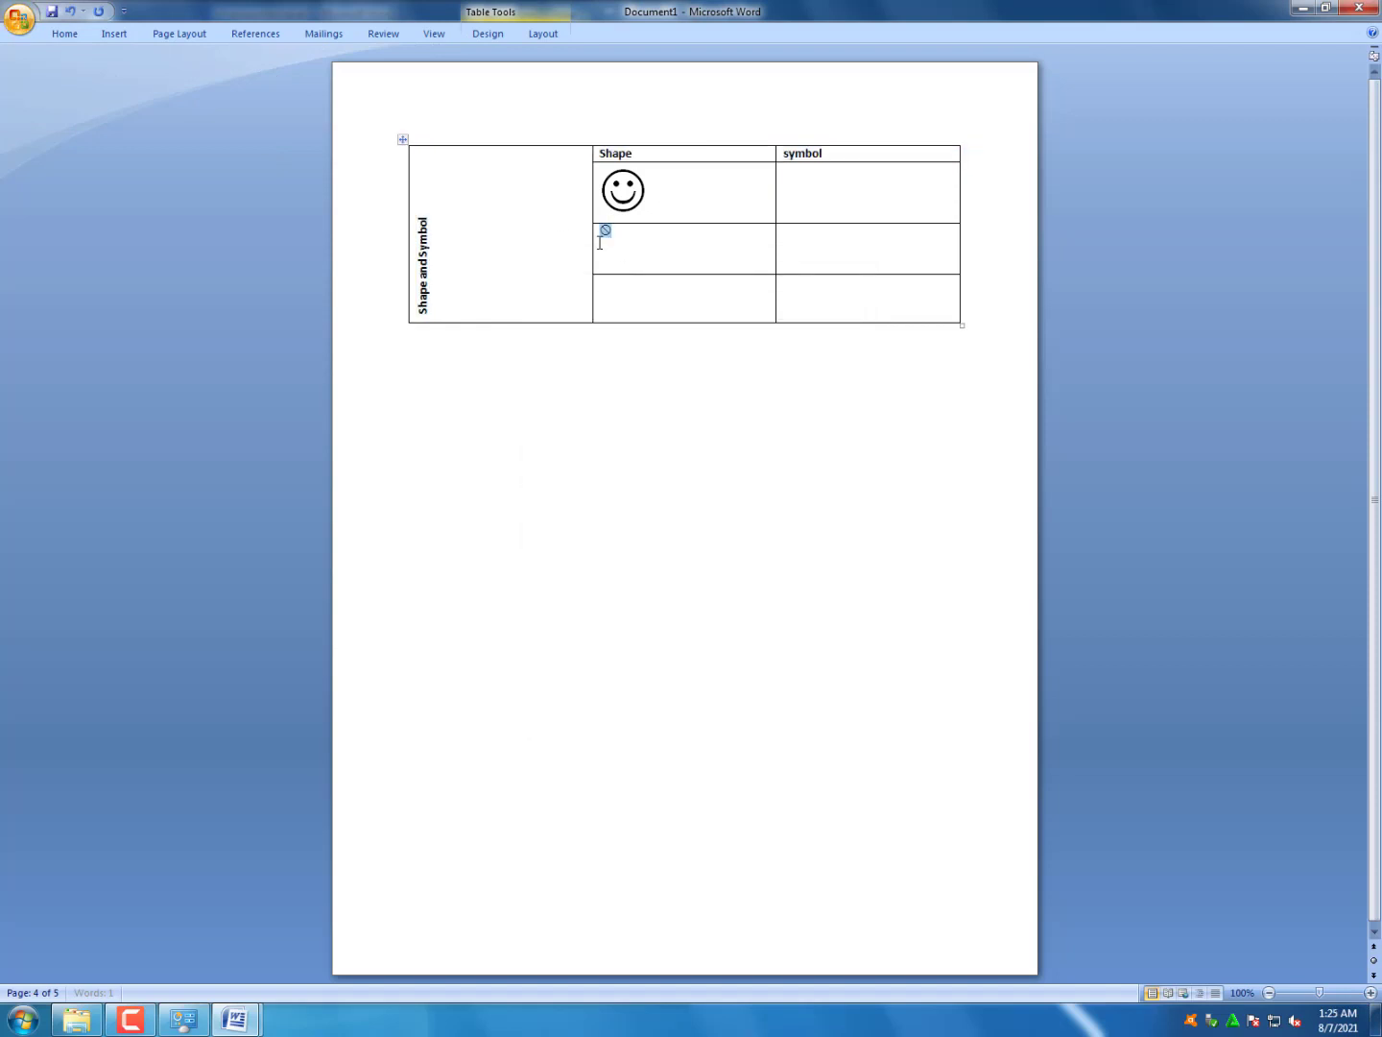
left_click(65, 34)
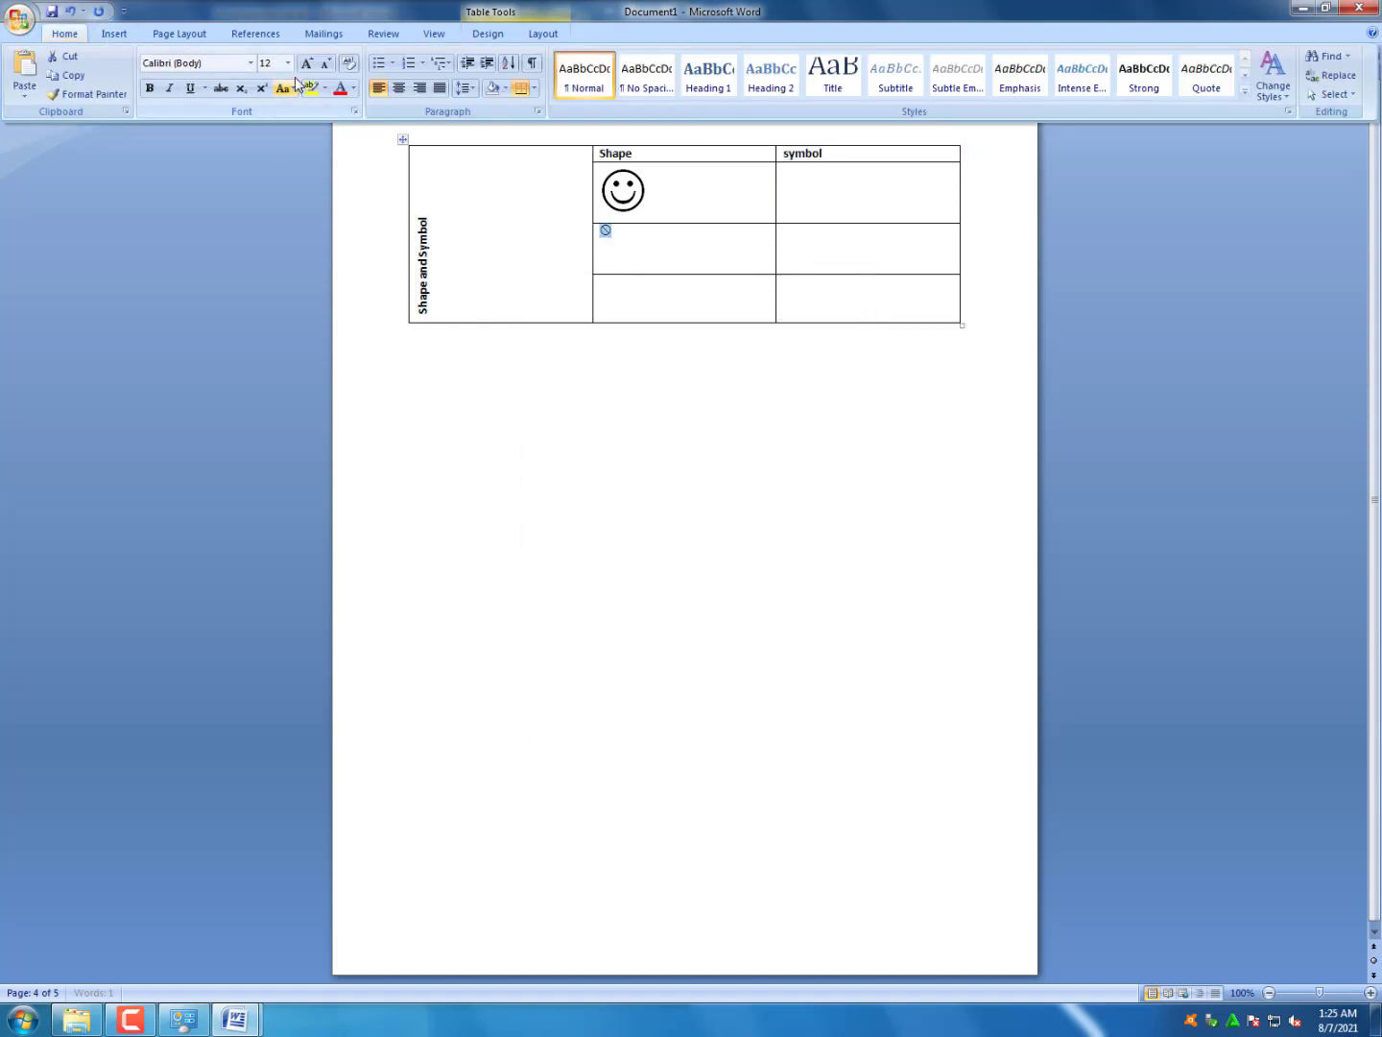
double_click(231, 81)
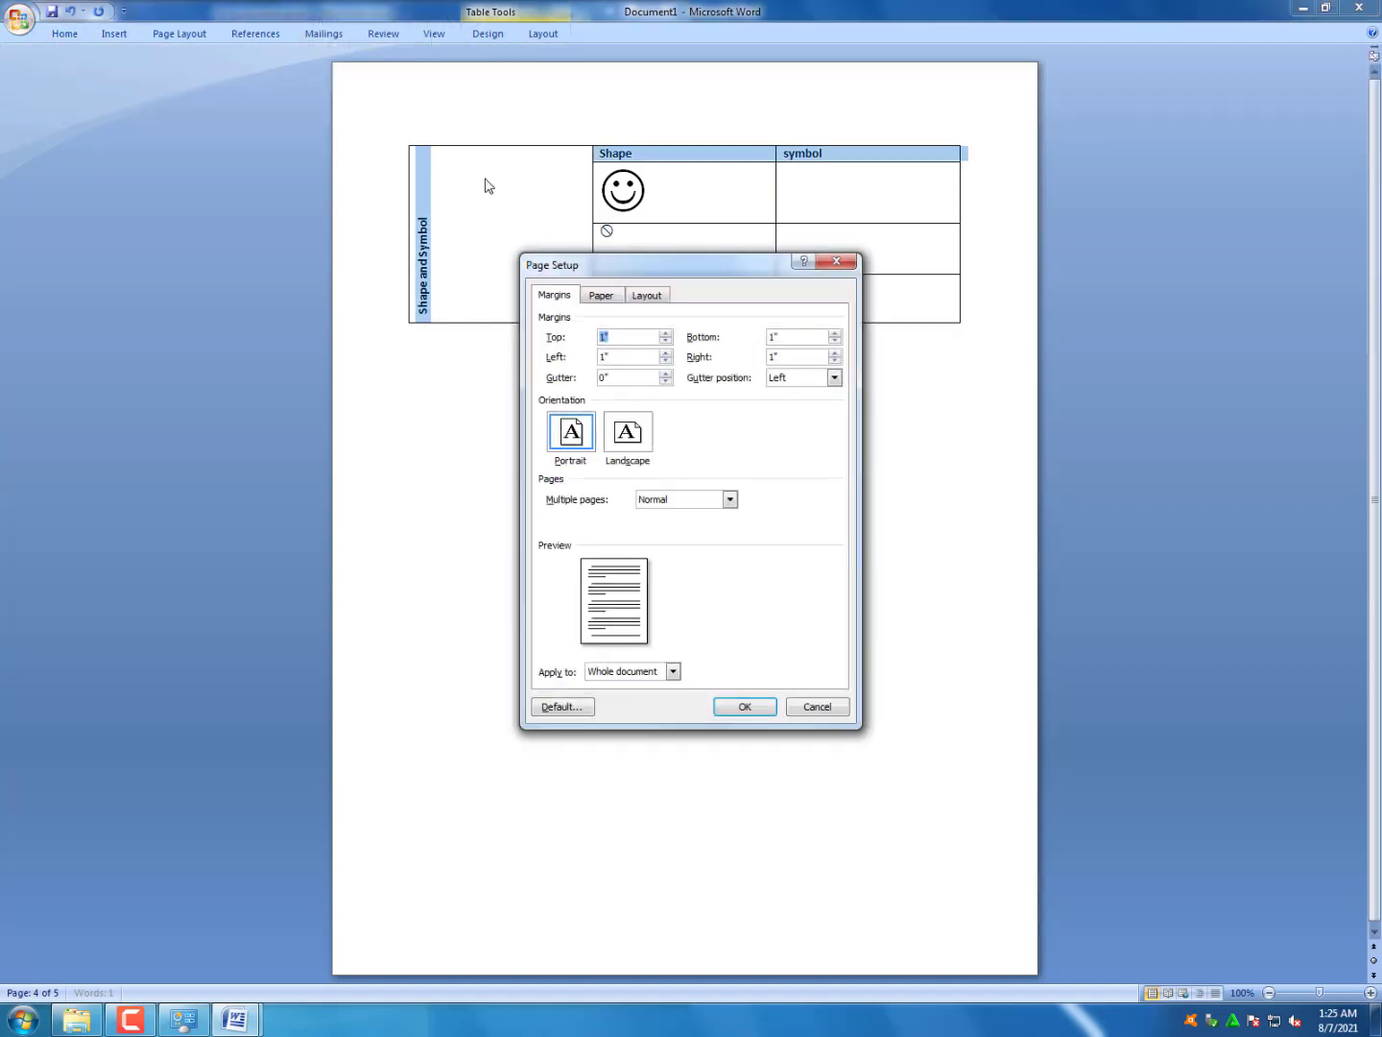
left_click(838, 261)
left_click_drag(624, 192, 635, 249)
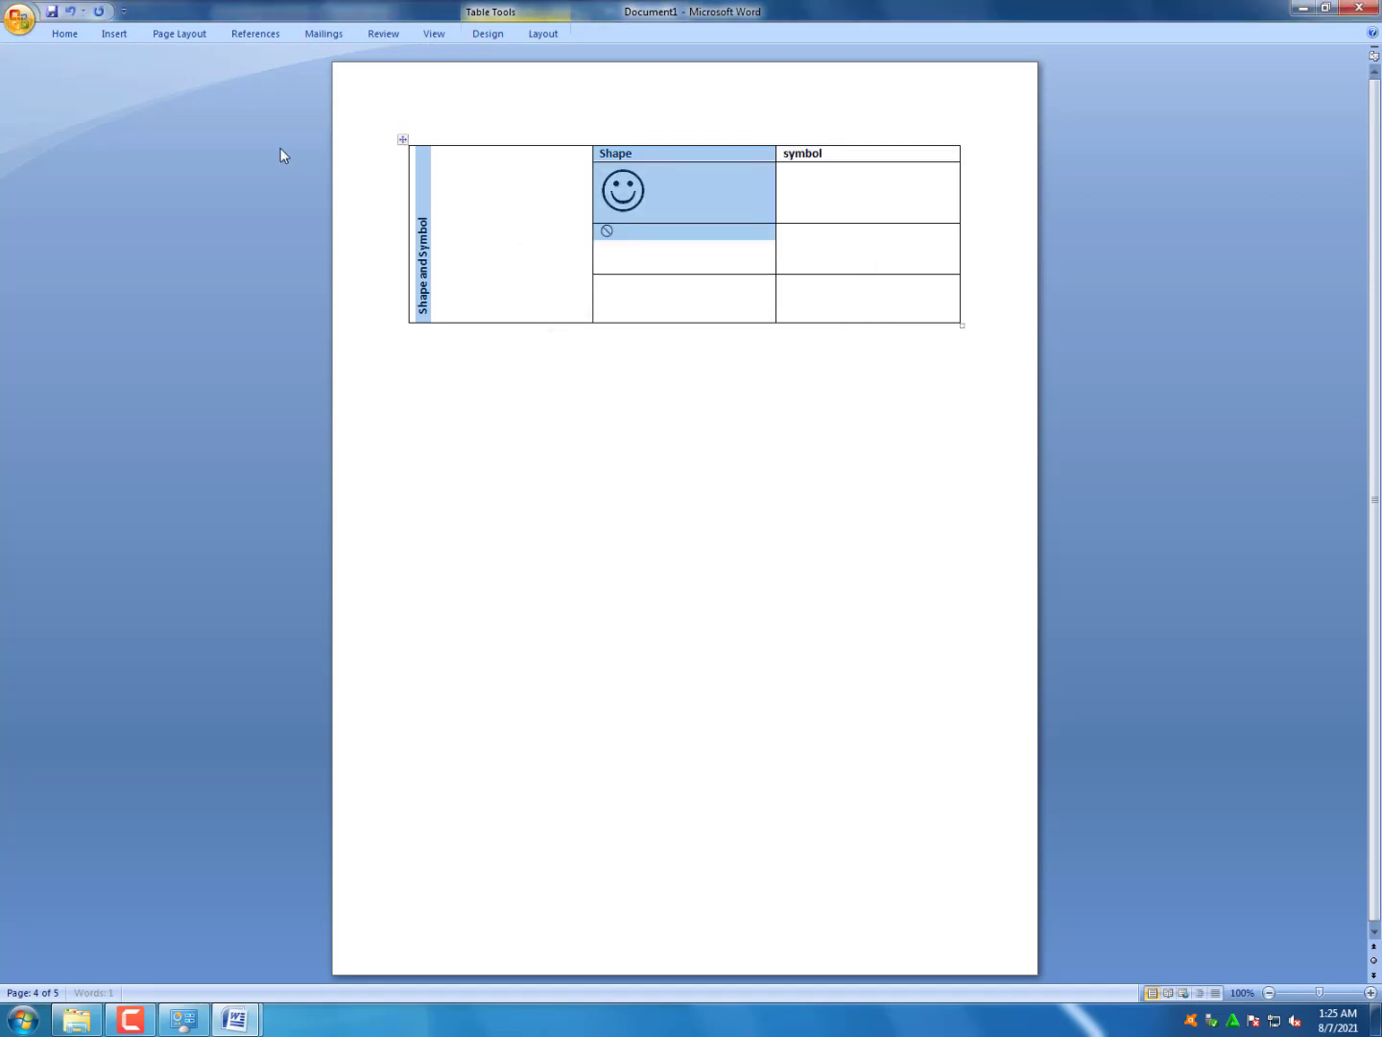
Enlarge the prohibition sign's font size so that it is about as big as the smiley face above
double_click(599, 237)
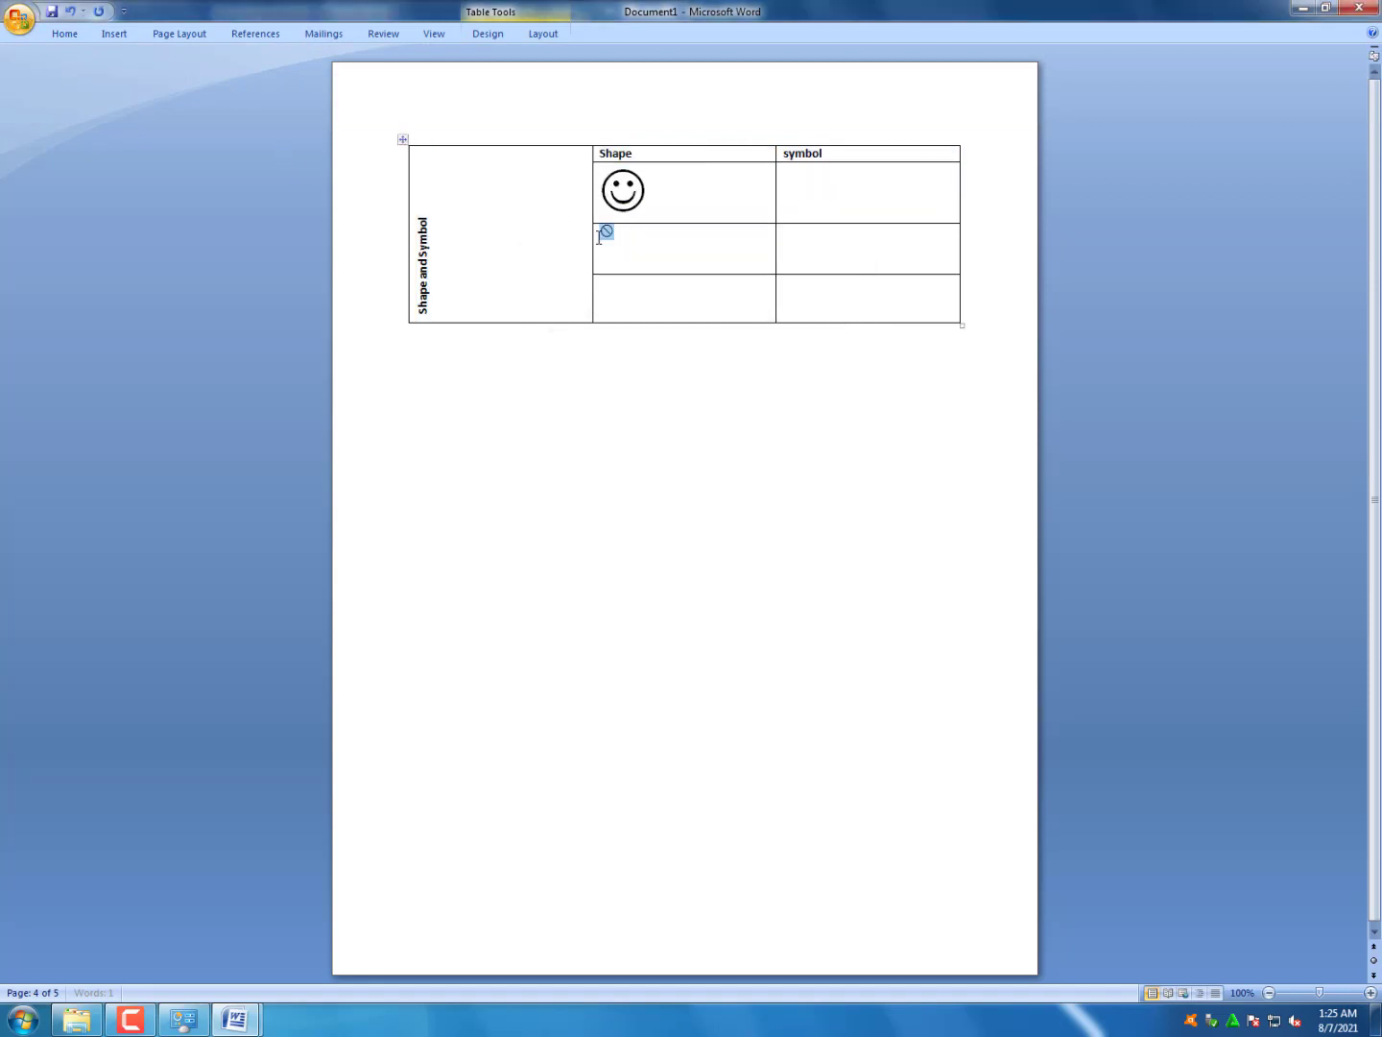
left_click(64, 34)
left_click(289, 63)
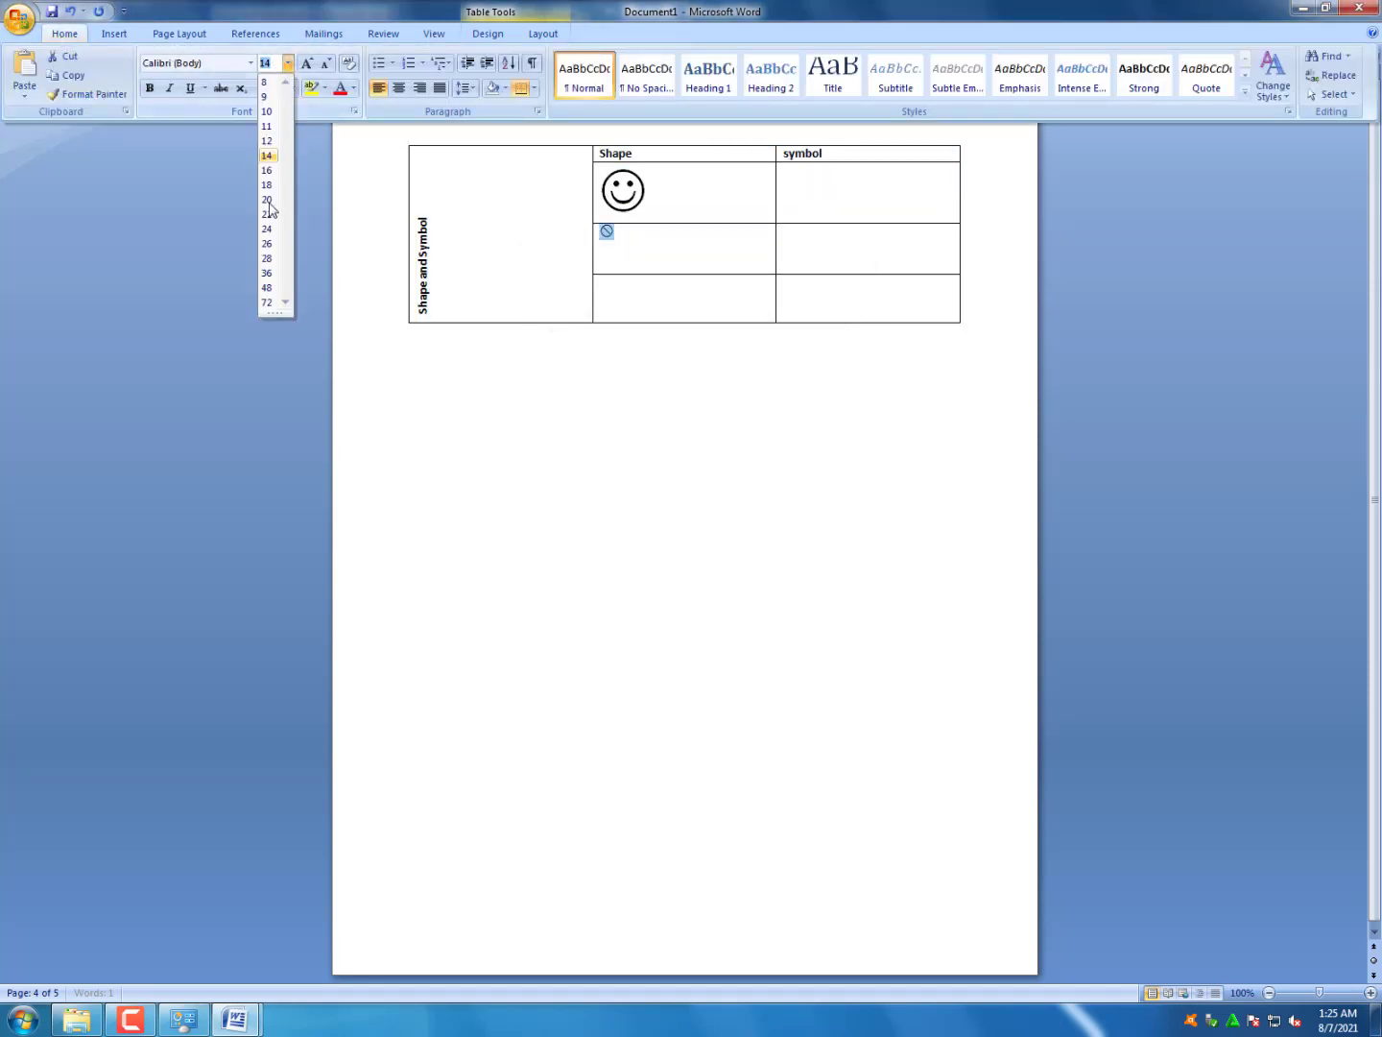
left_click(269, 258)
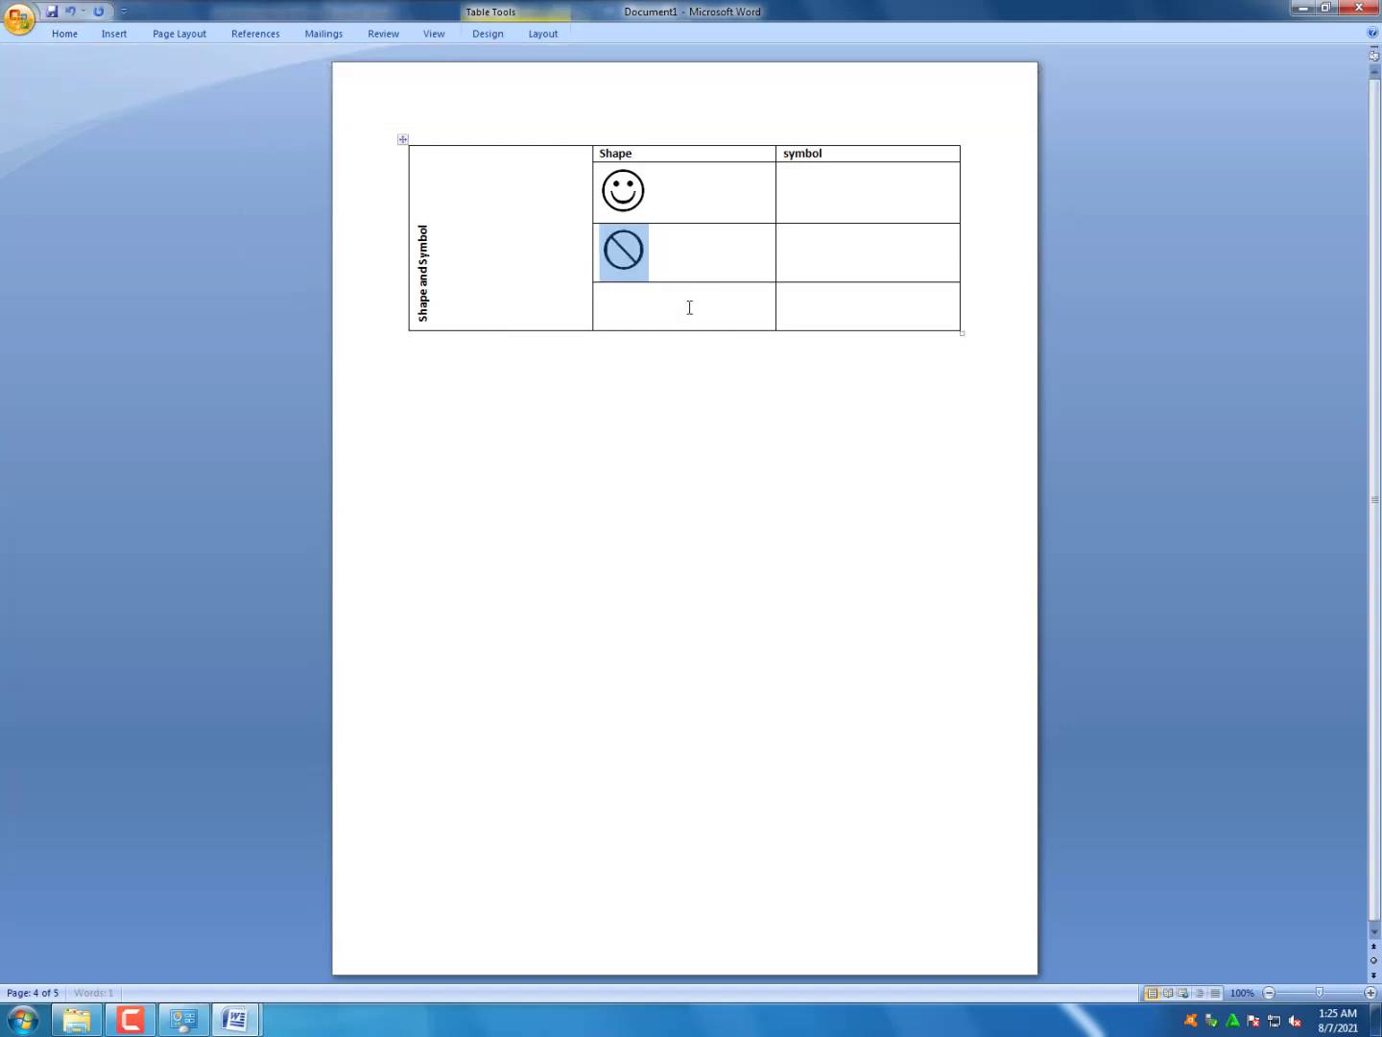
Check the third shape in the assessment document's Task 4 table and return to the third cell below "Shape"
left_click(635, 326)
mouse_move(235, 1020)
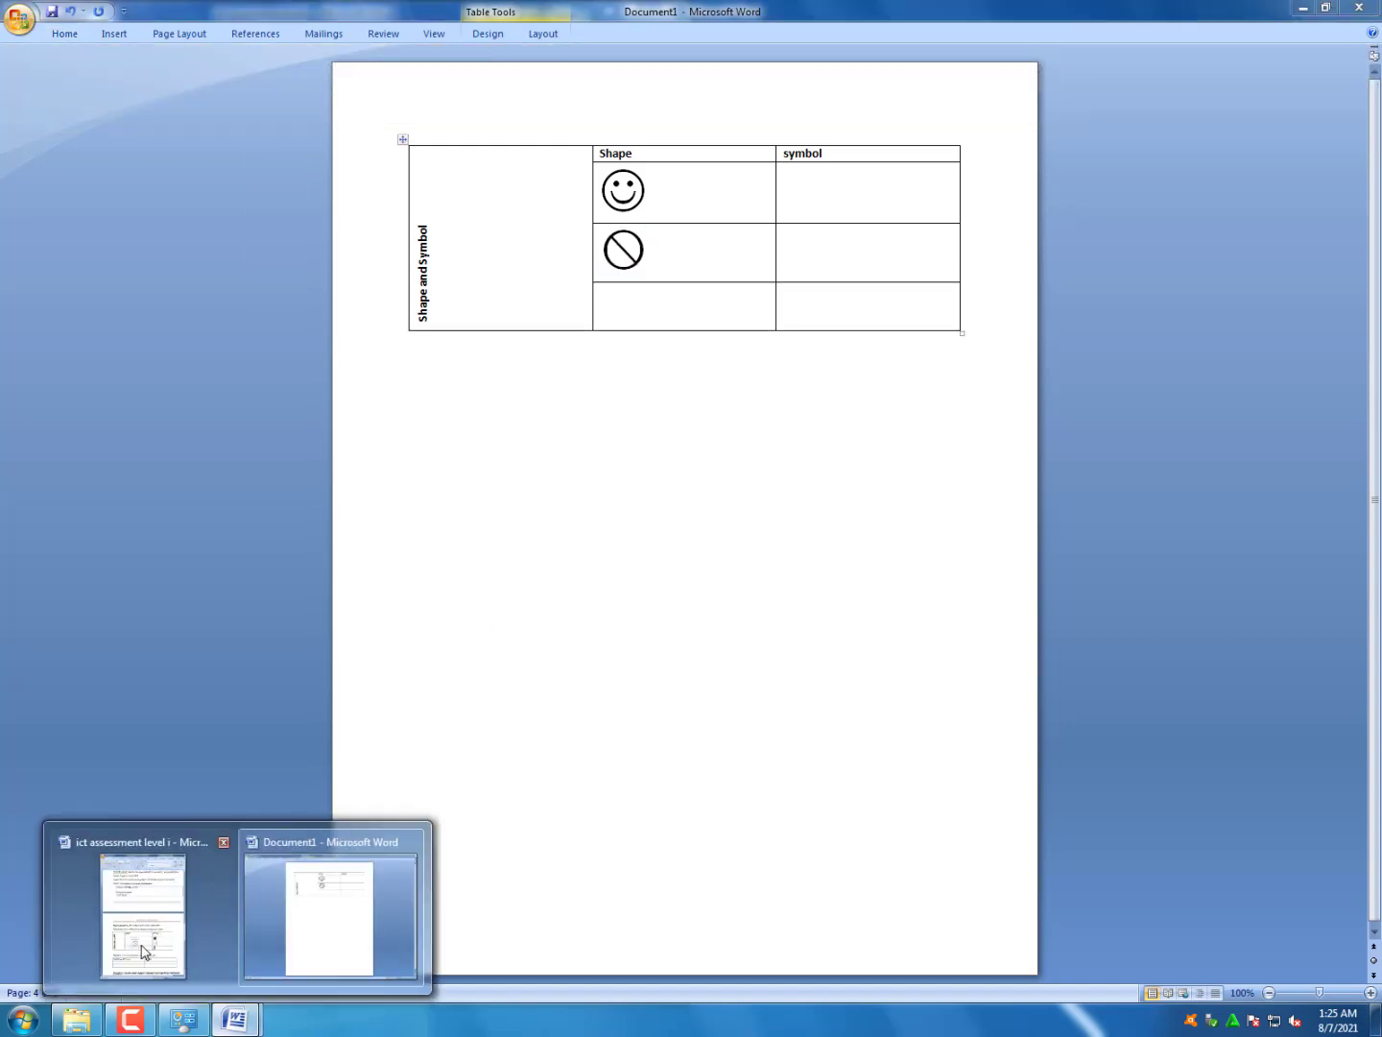
left_click(159, 912)
left_click(816, 423)
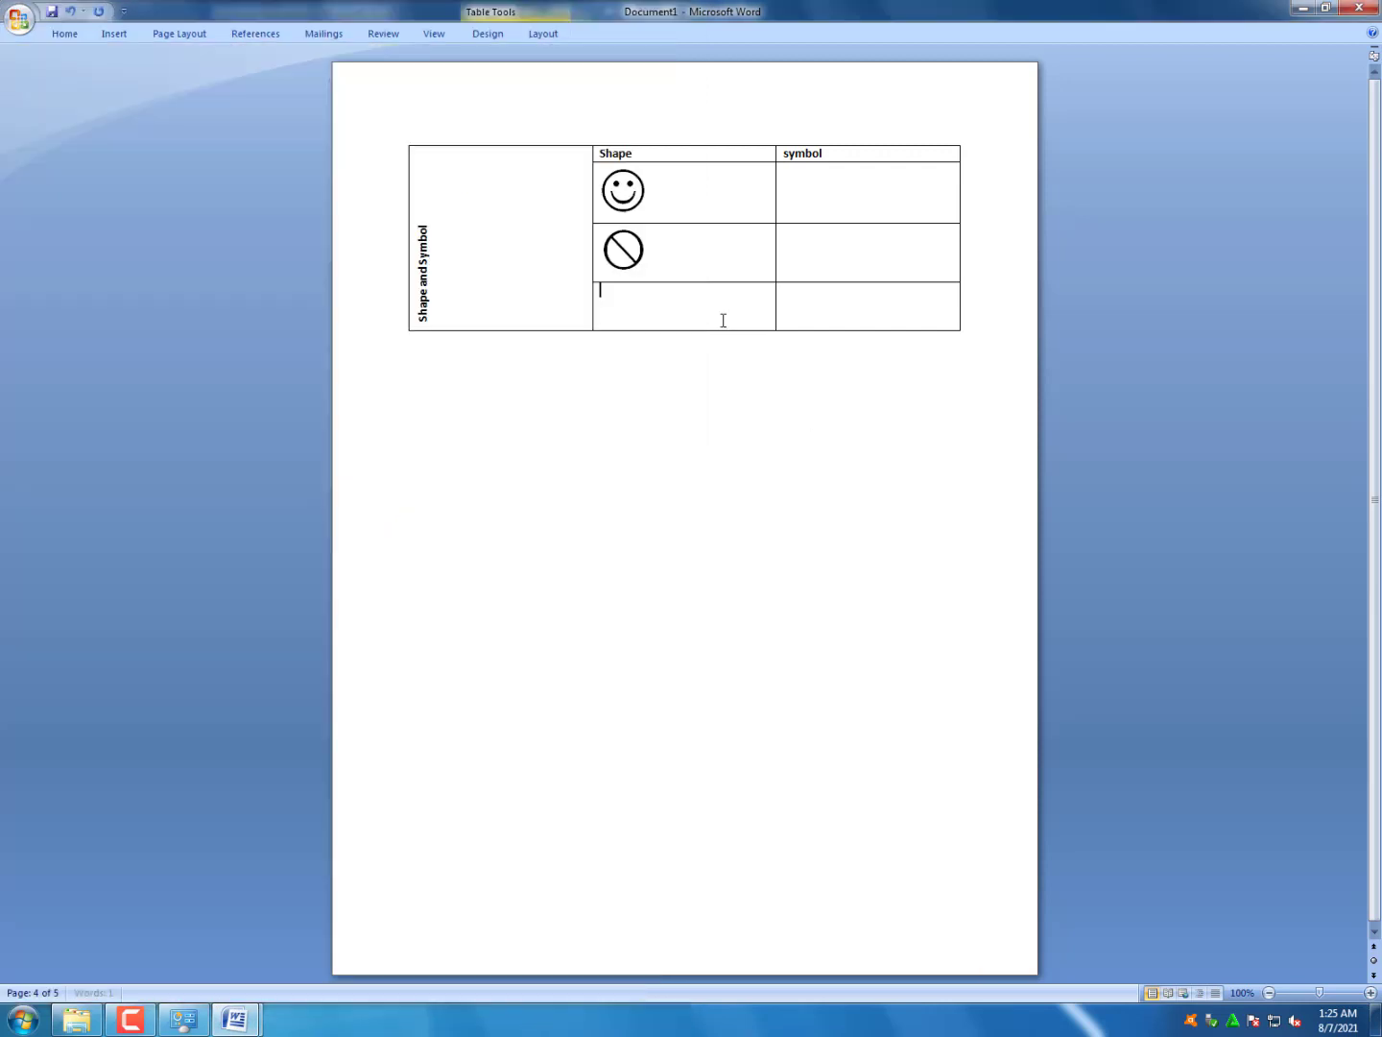
left_click(115, 33)
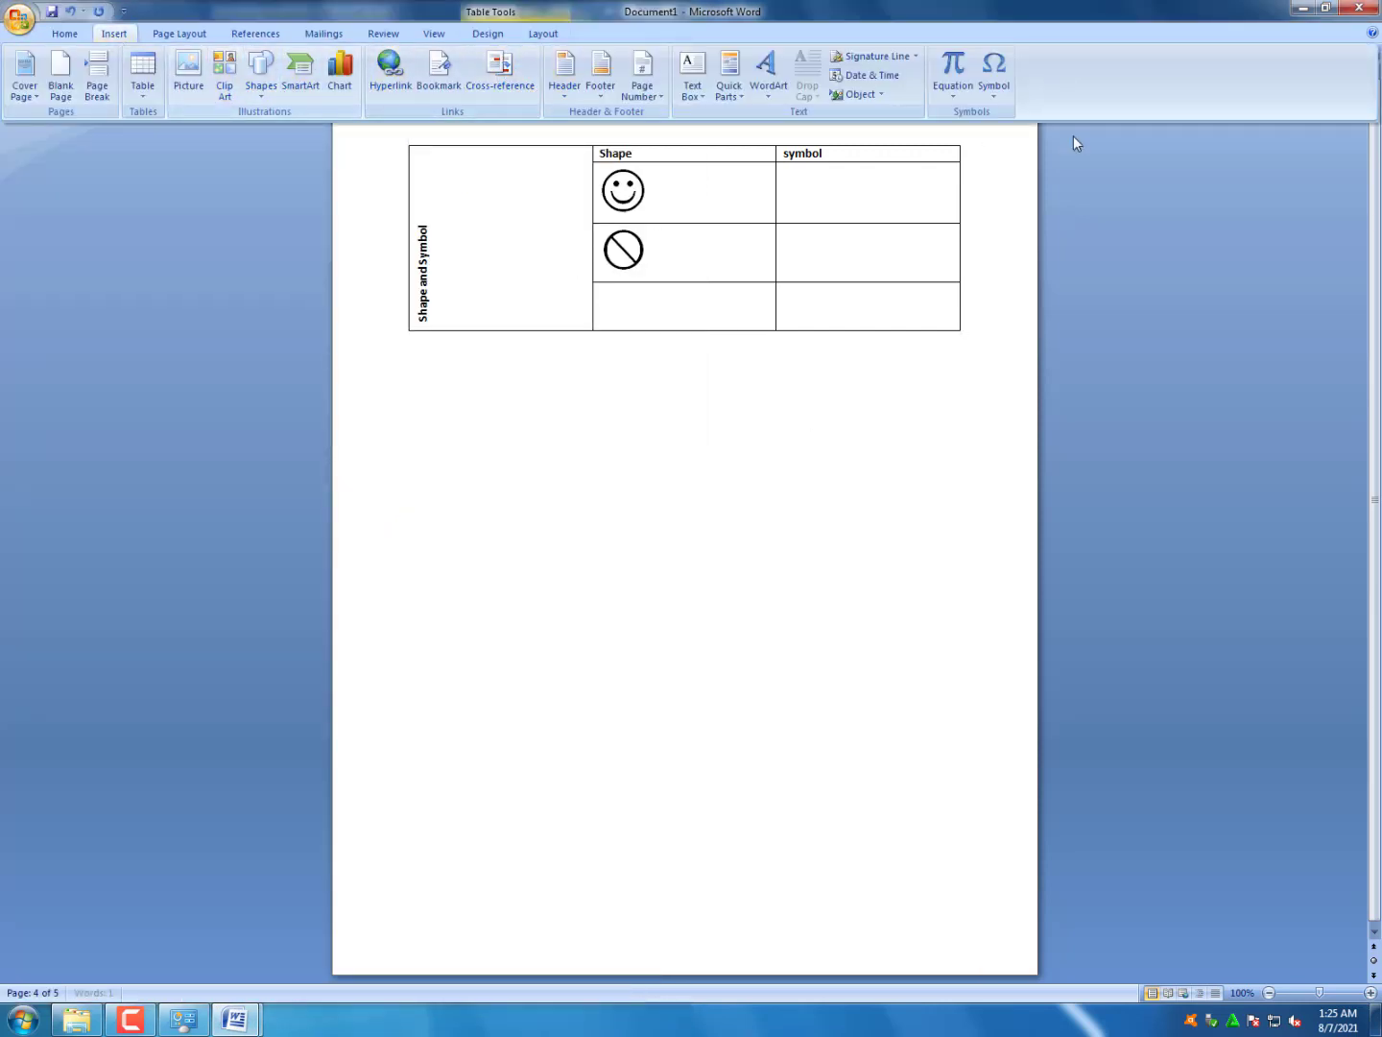
left_click(991, 97)
left_click(1060, 220)
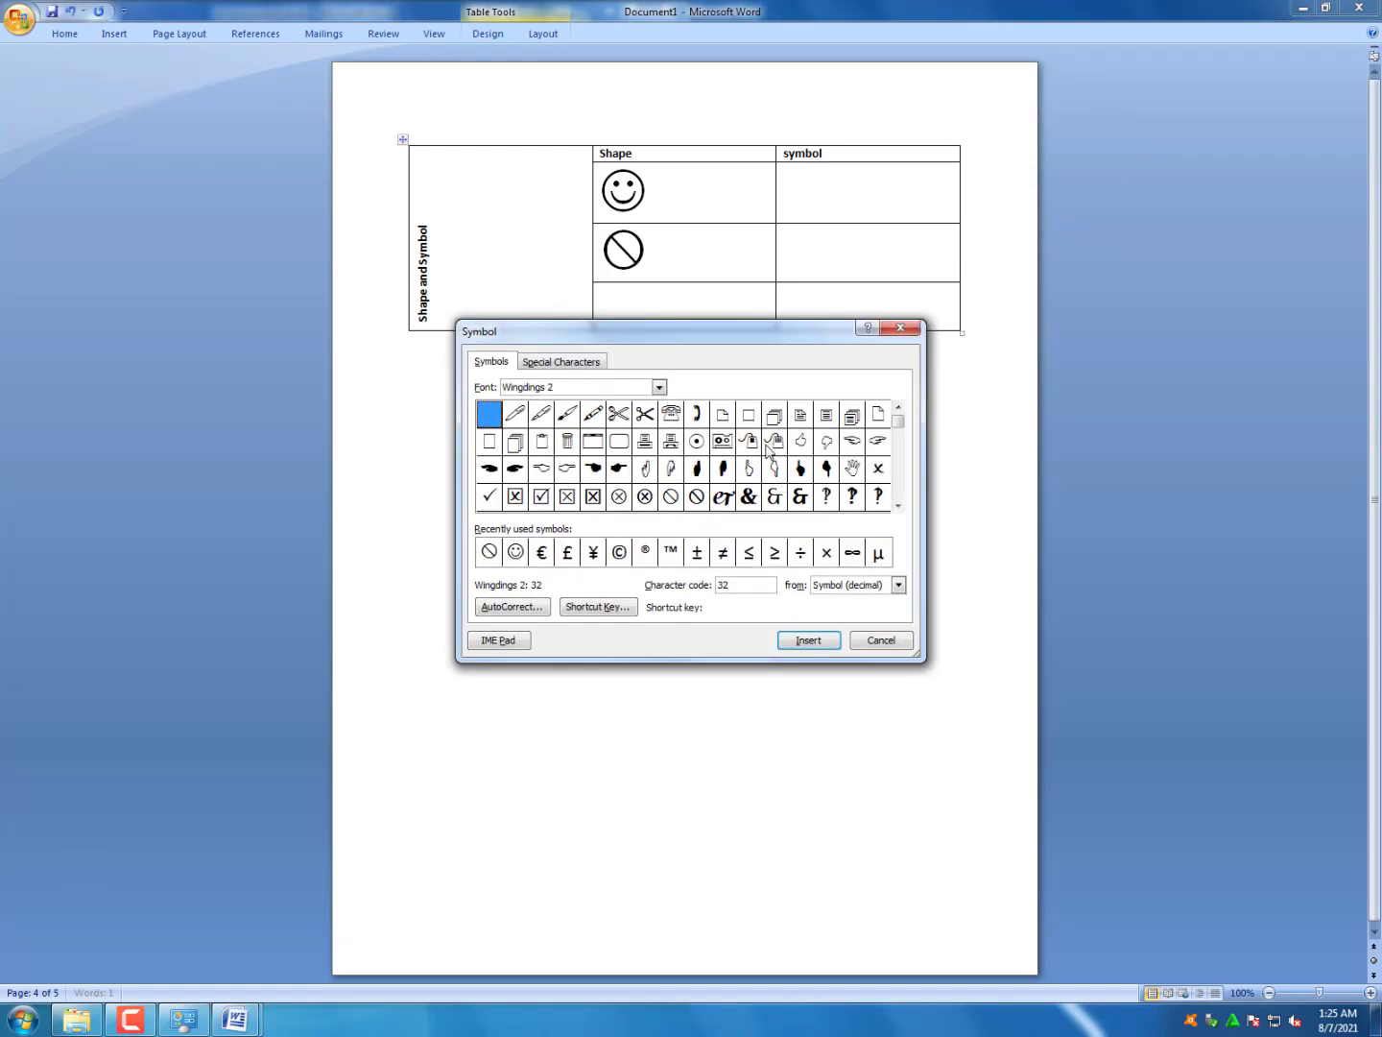
left_click(880, 642)
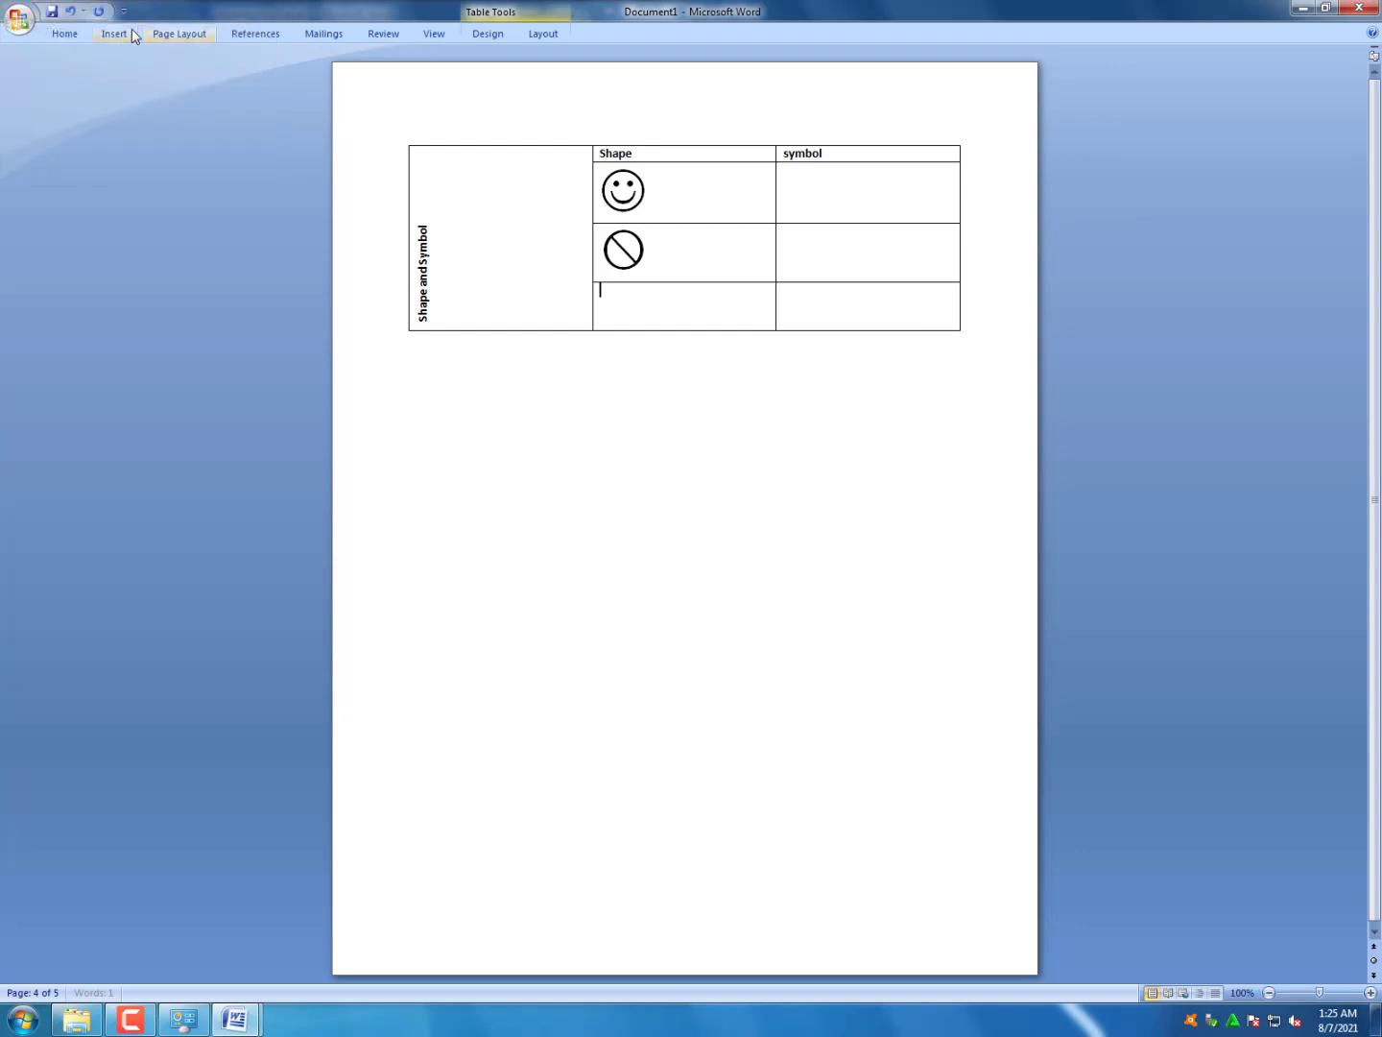
Draw a right block arrow shape inside the third cell below "Shape", spanning about half of the cell's width
left_click(126, 33)
left_click(261, 99)
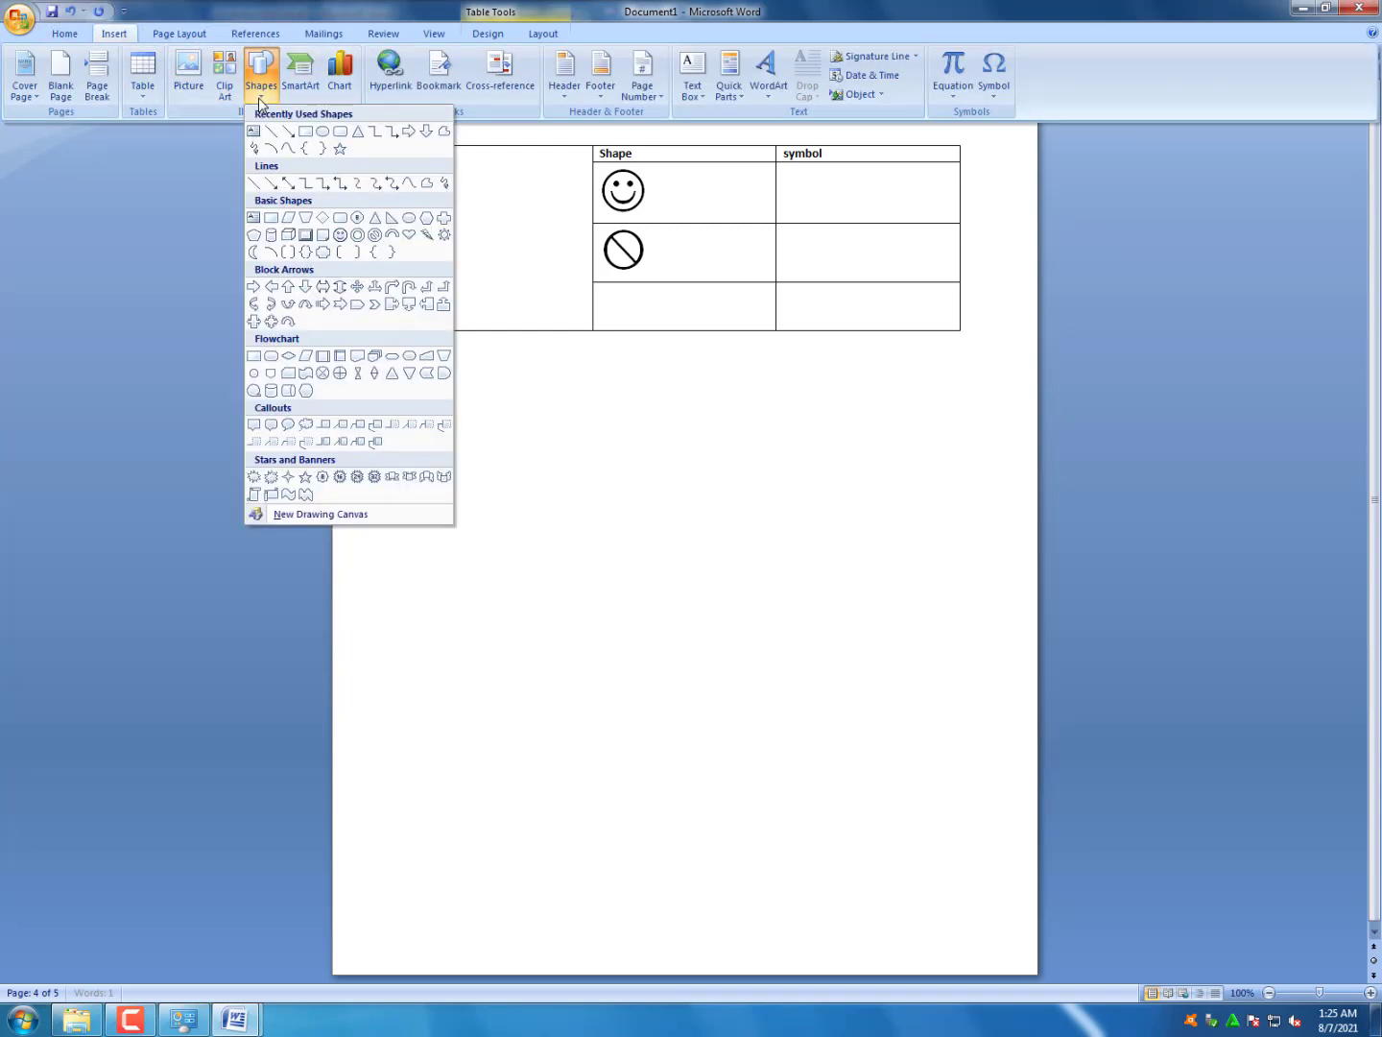
left_click(254, 286)
left_click_drag(610, 293, 695, 320)
left_click(750, 480)
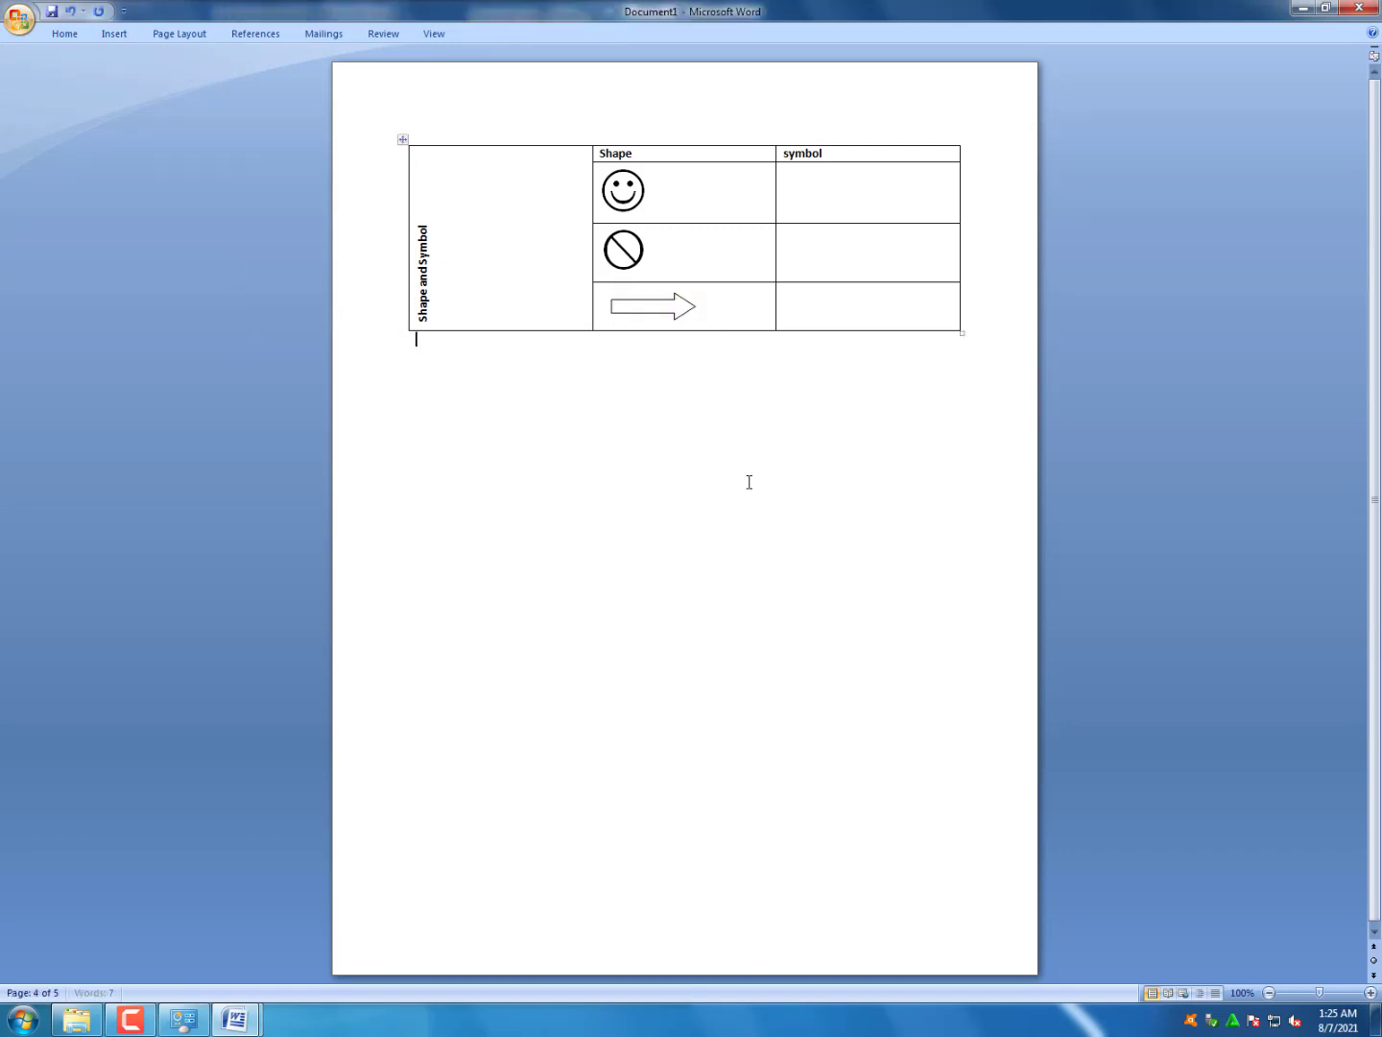
Set the font size of the vertical "Shape and Symbol" heading to 18
left_click(661, 277)
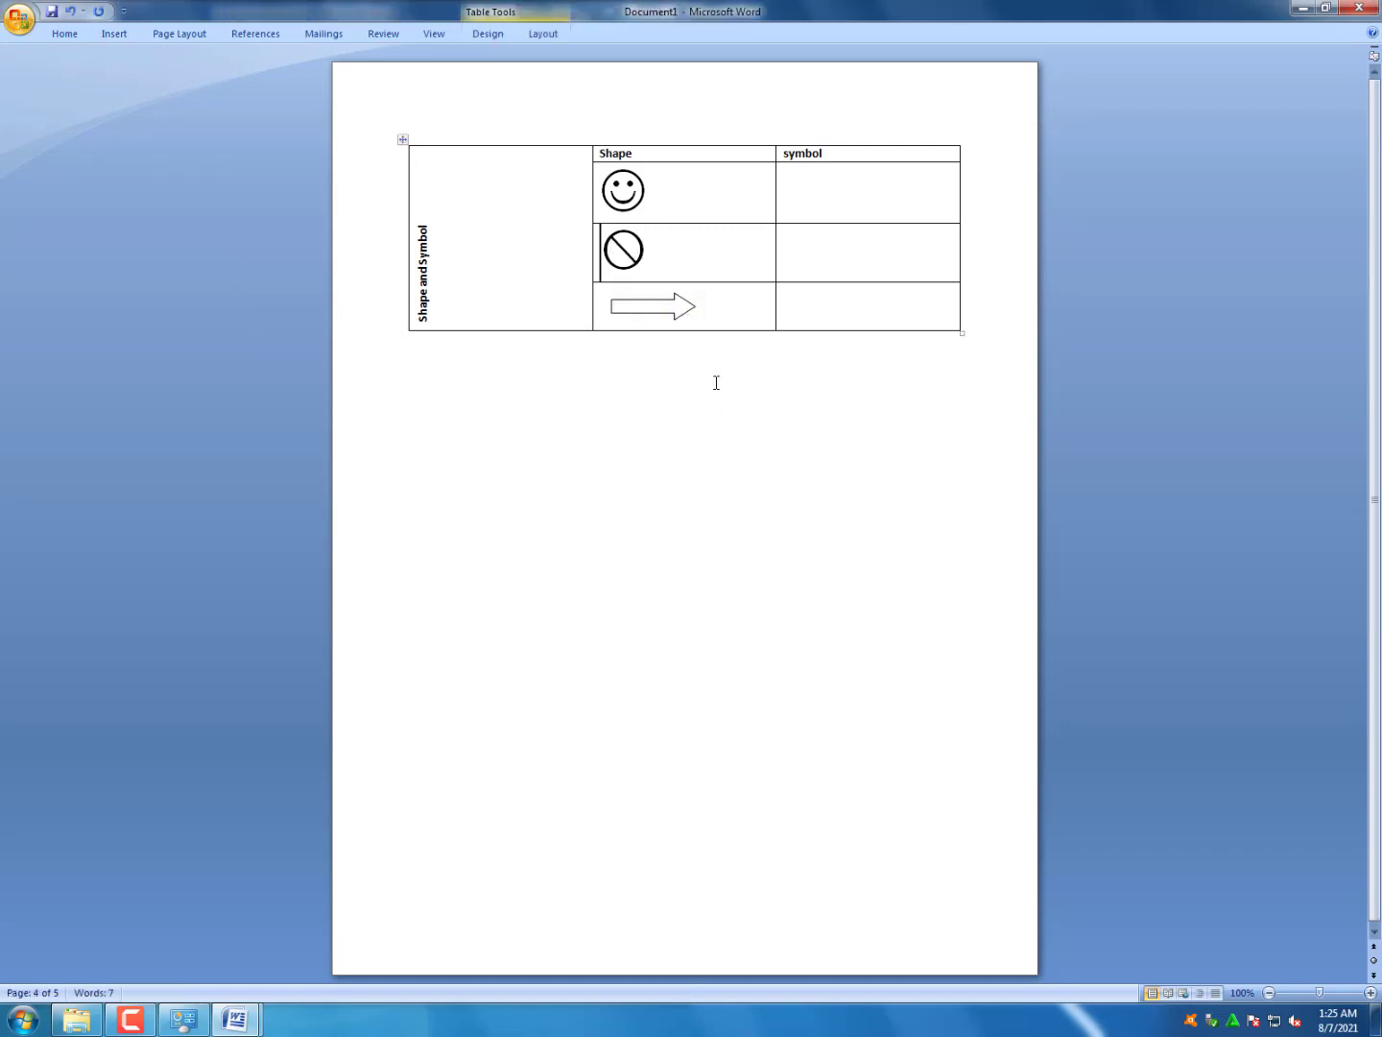
left_click(849, 202)
left_click_drag(430, 320, 423, 228)
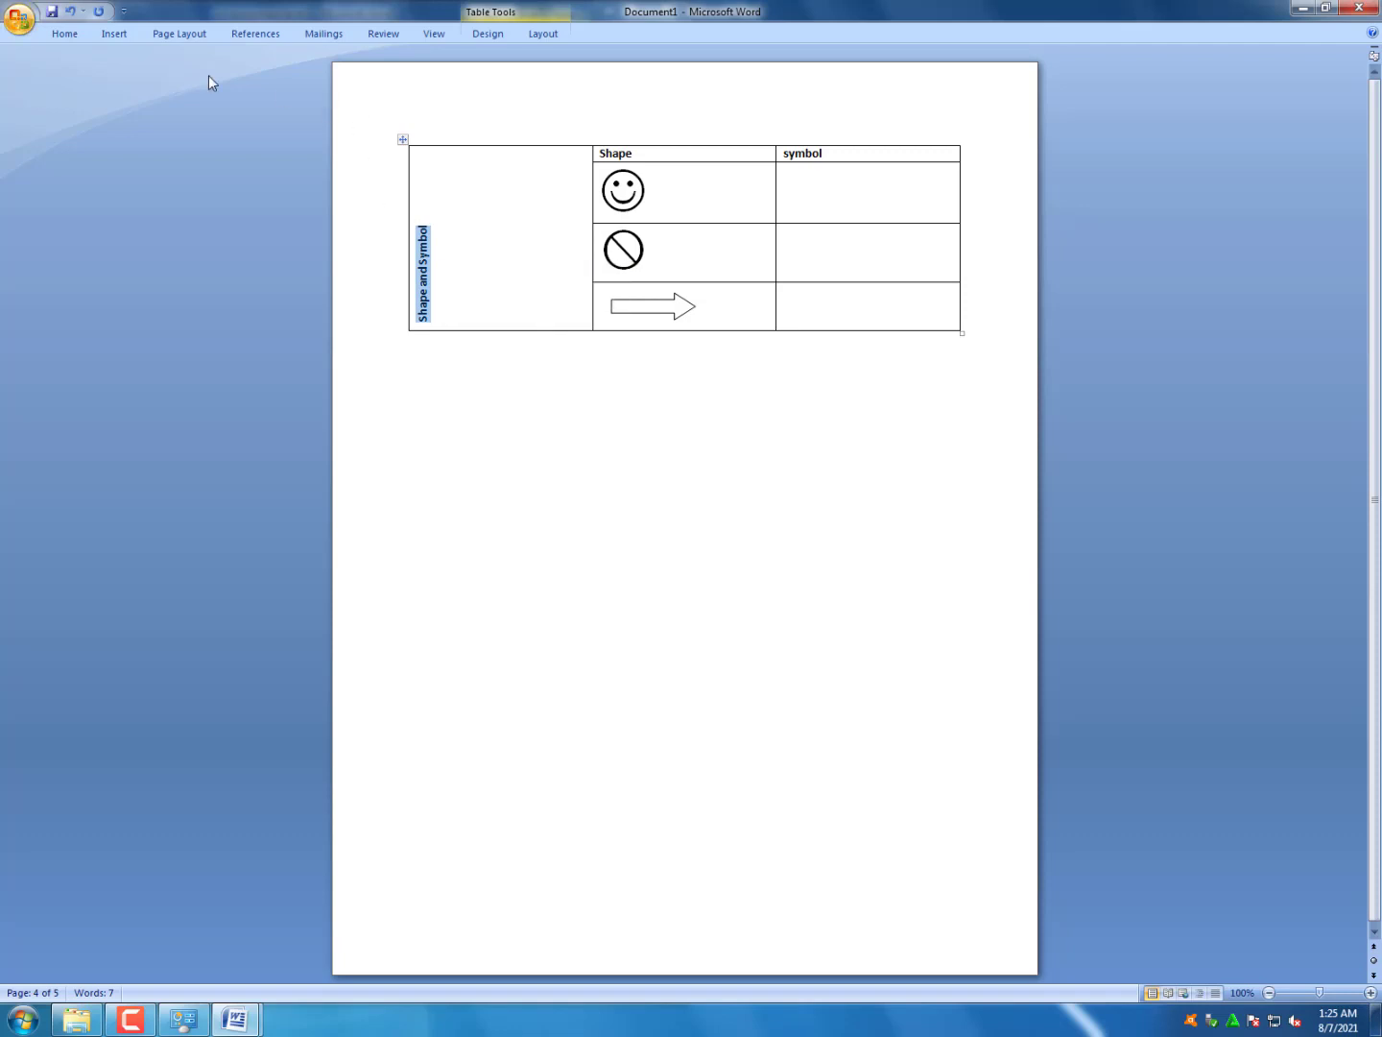
left_click(66, 35)
left_click(288, 62)
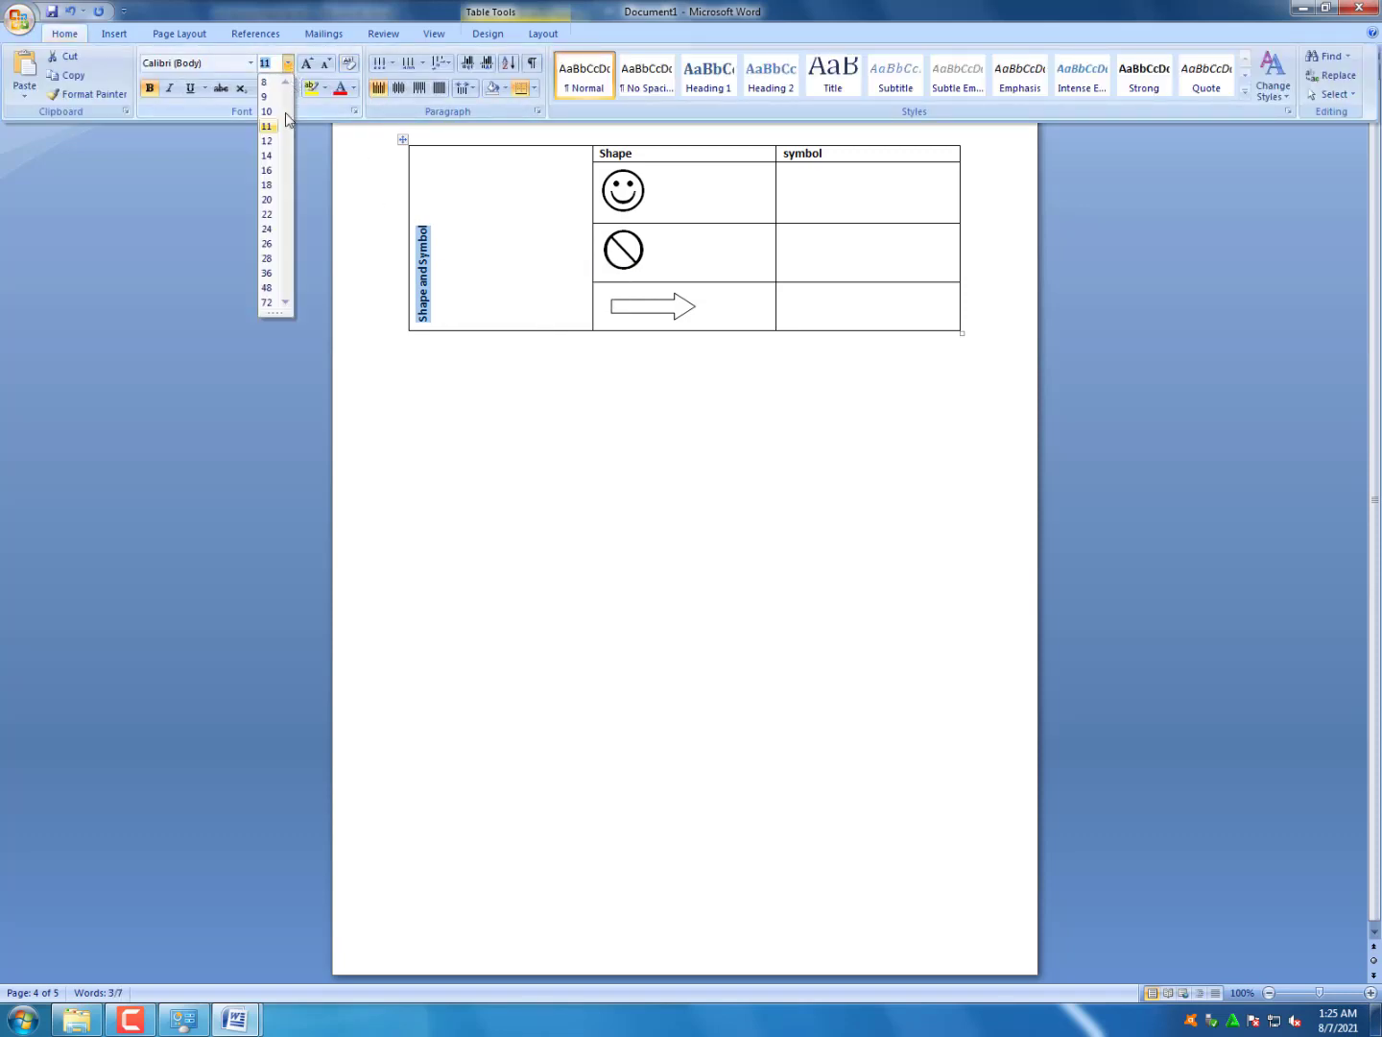
left_click(269, 185)
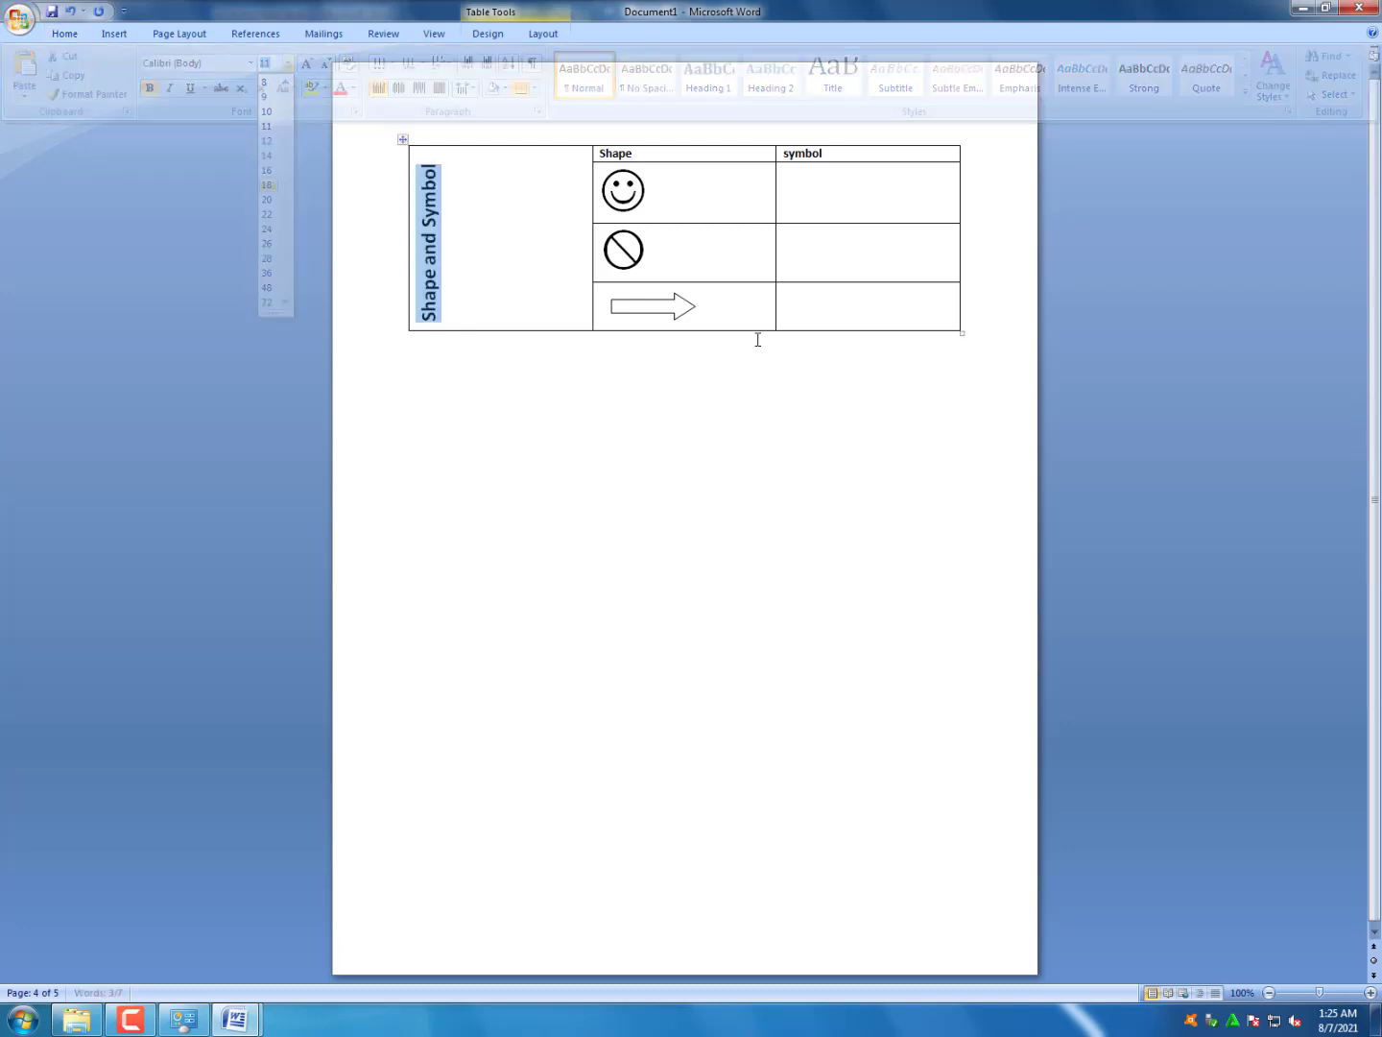
left_click(529, 476)
Check the symbols in the assessment document's Task 4 table and place the cursor in the first cell below "symbol"
mouse_move(230, 1023)
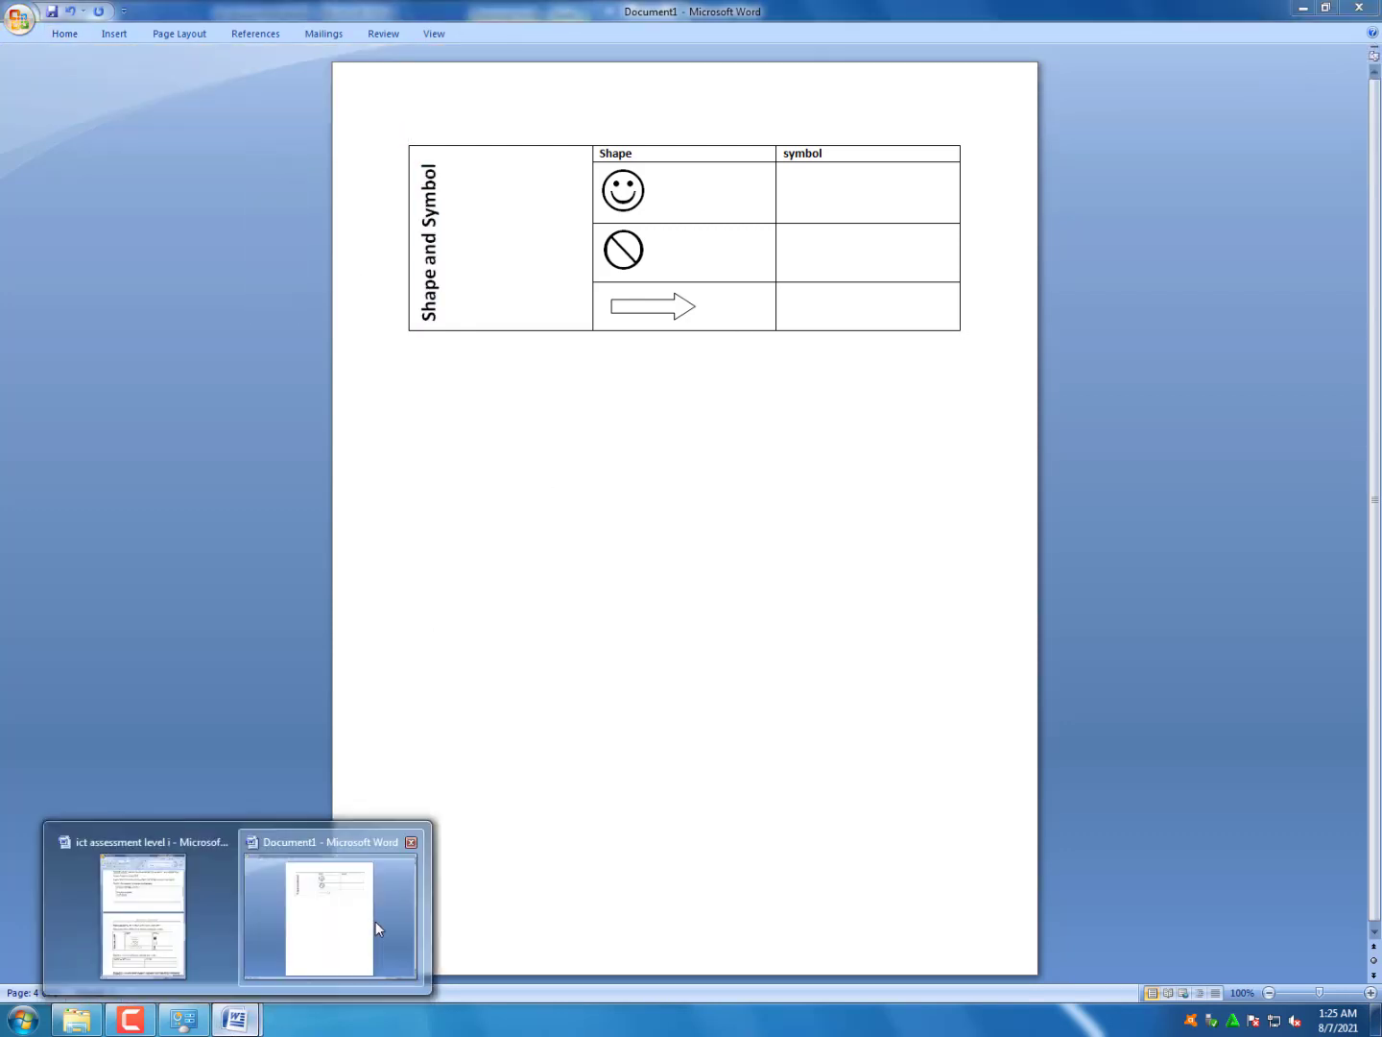
left_click(348, 920)
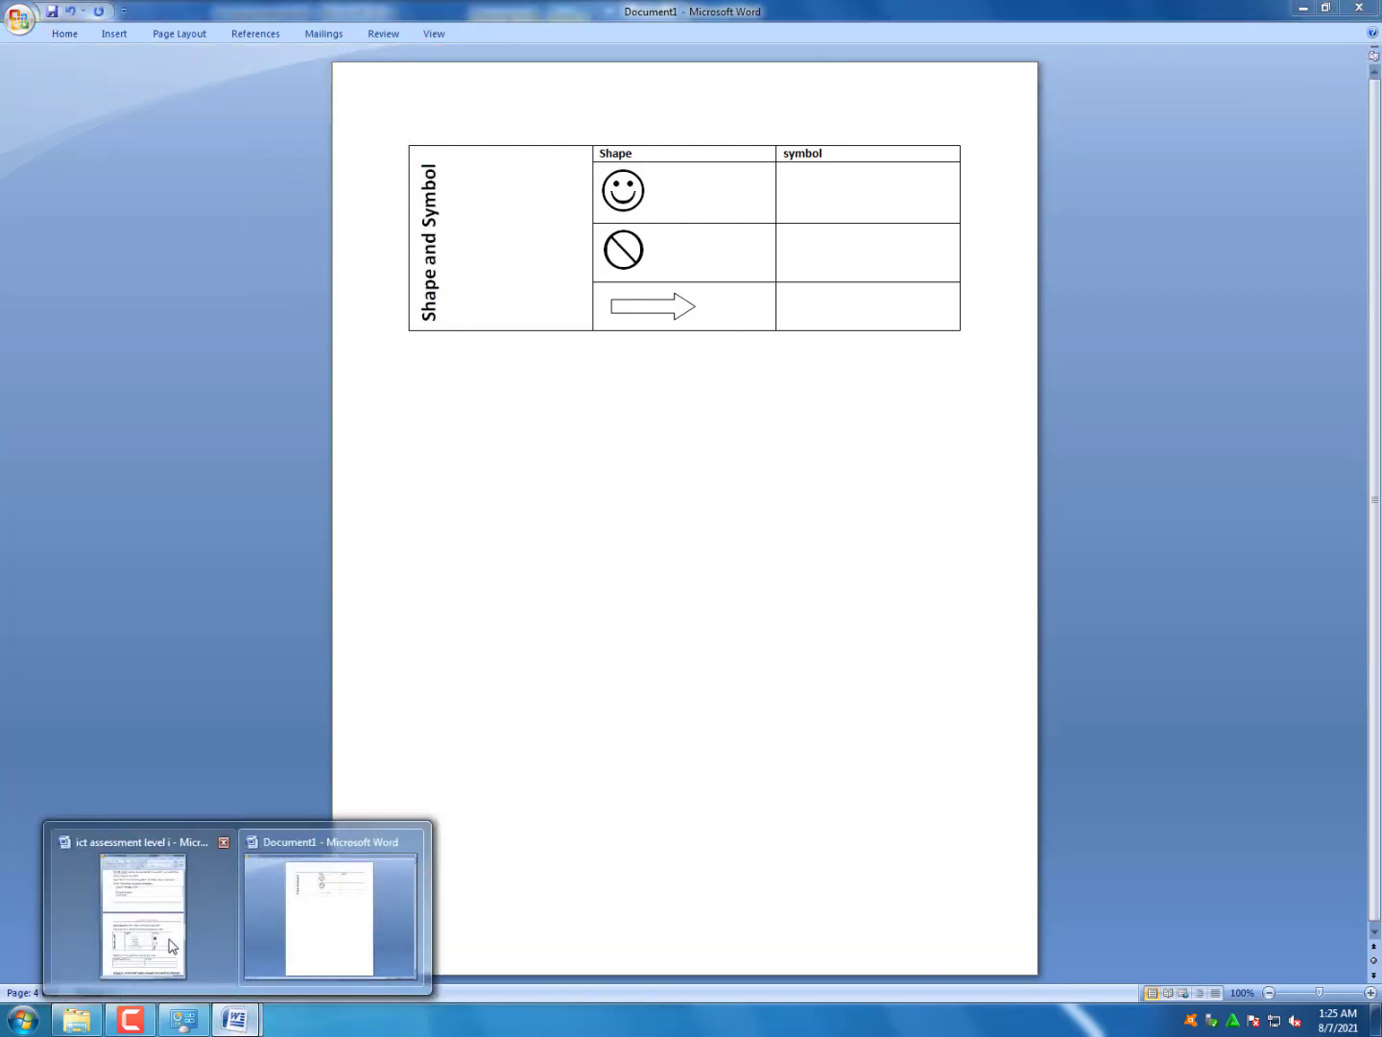
left_click(134, 912)
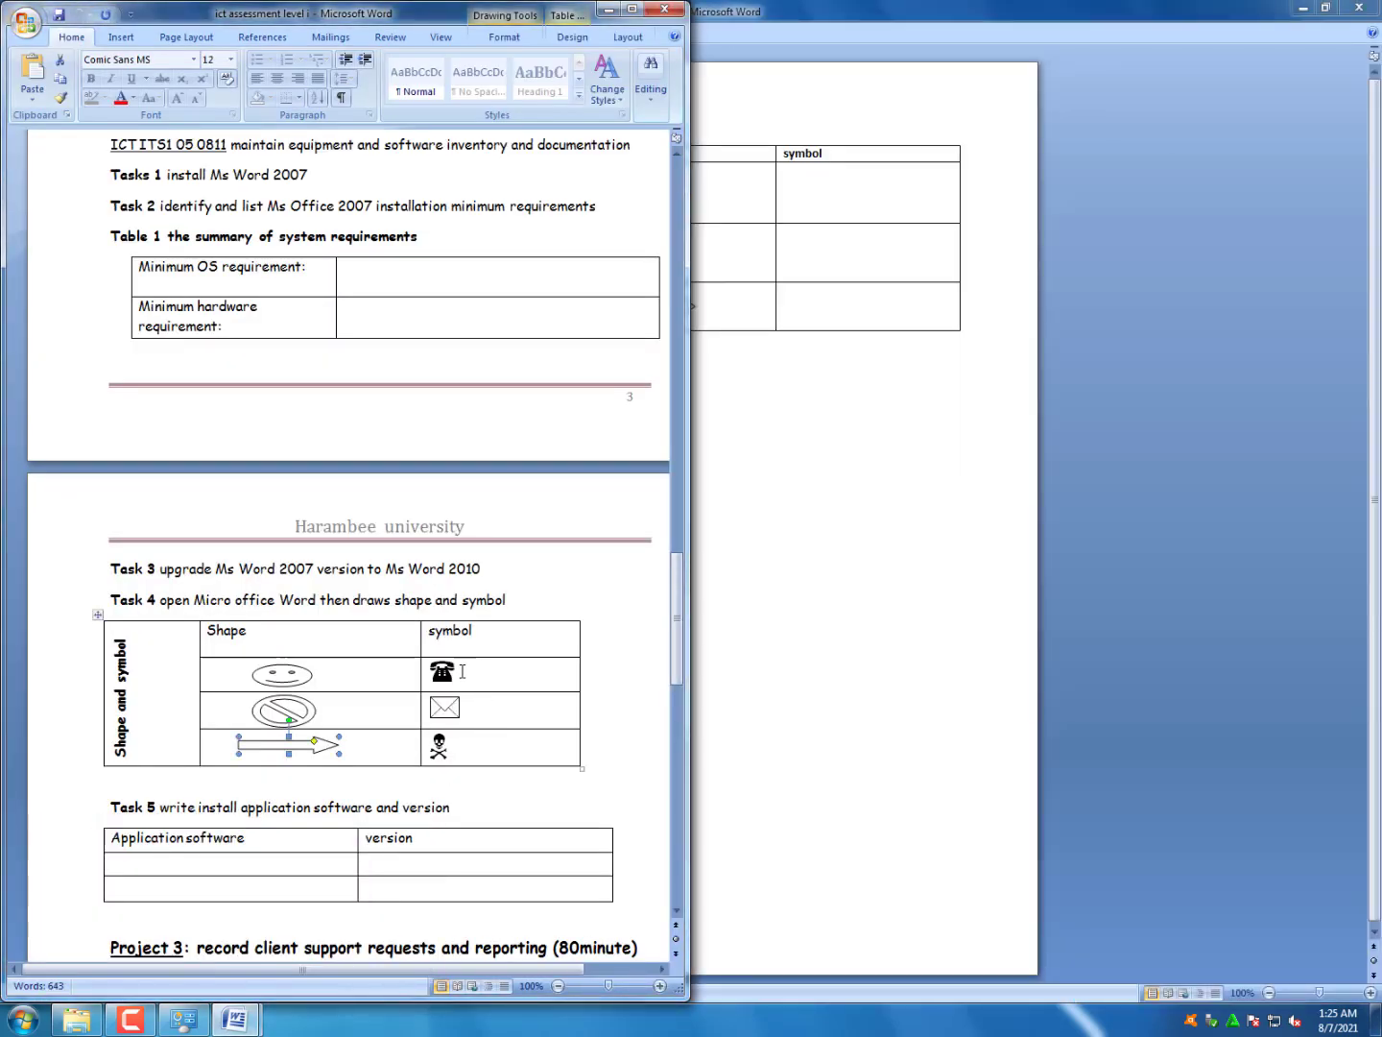
left_click(805, 171)
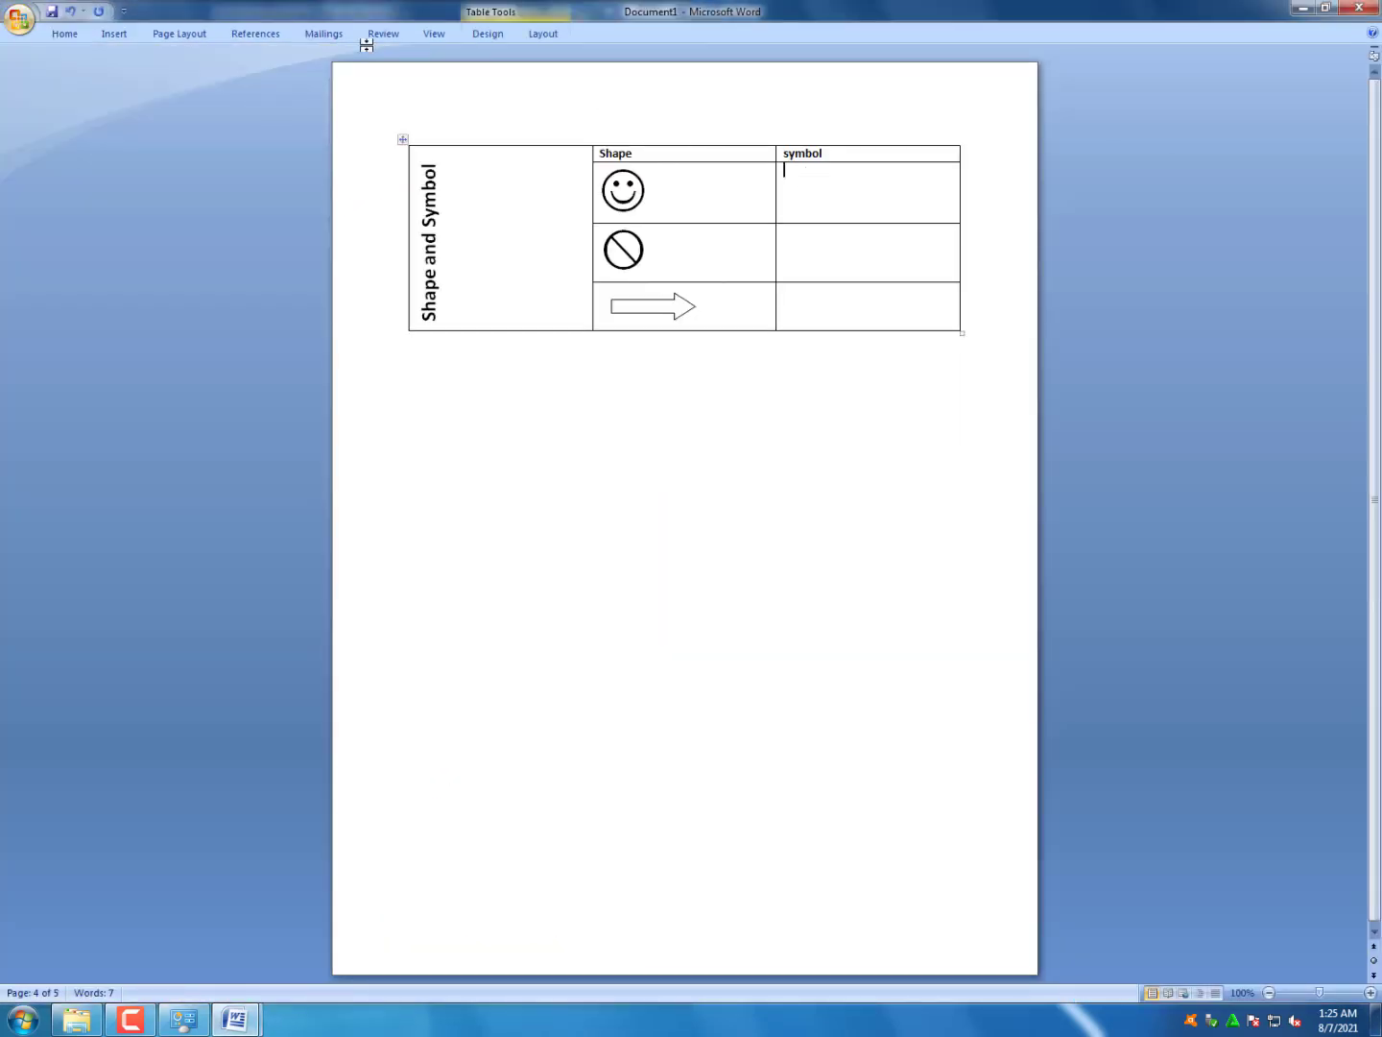
Insert the Wingdings 2 telephone symbol, character code 39, in the first cell below "symbol"
left_click(130, 30)
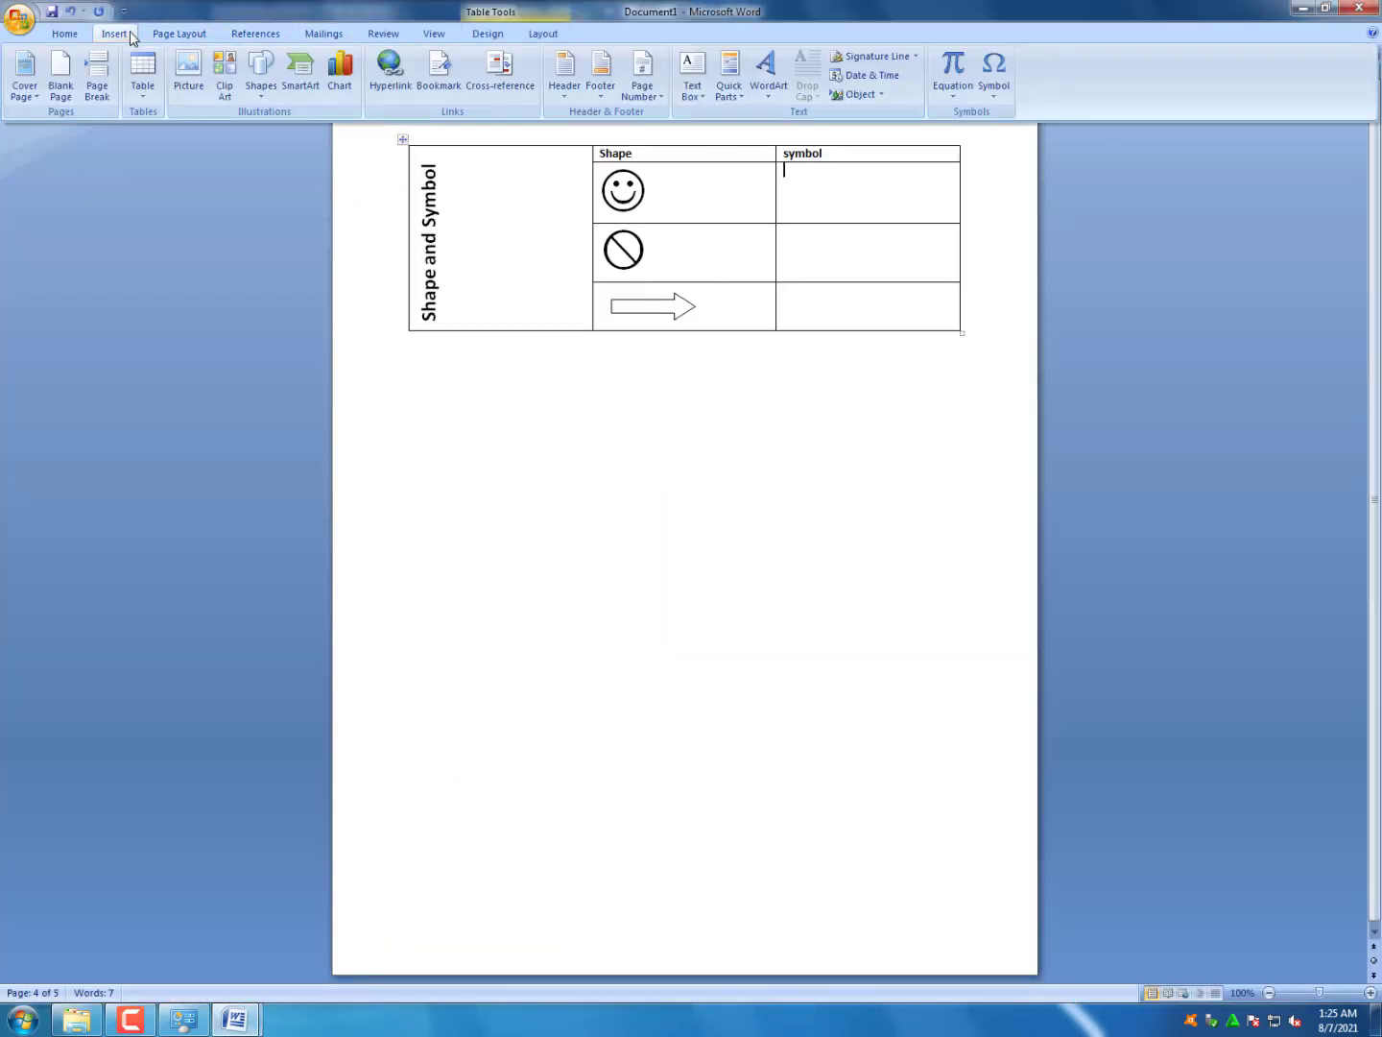
left_click(1007, 100)
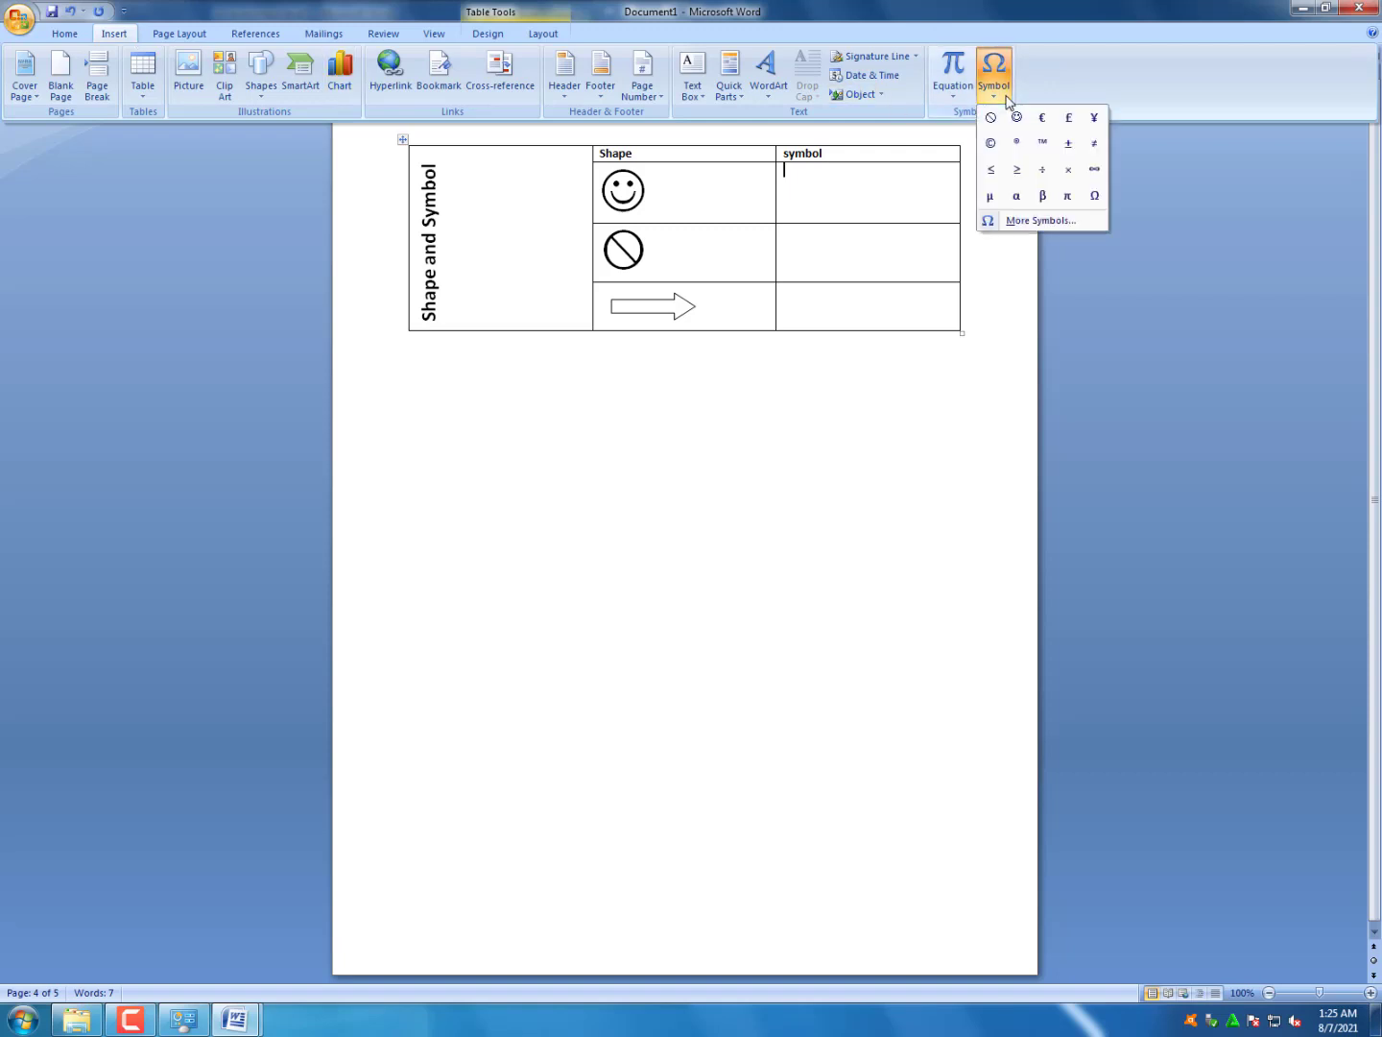
left_click(1038, 220)
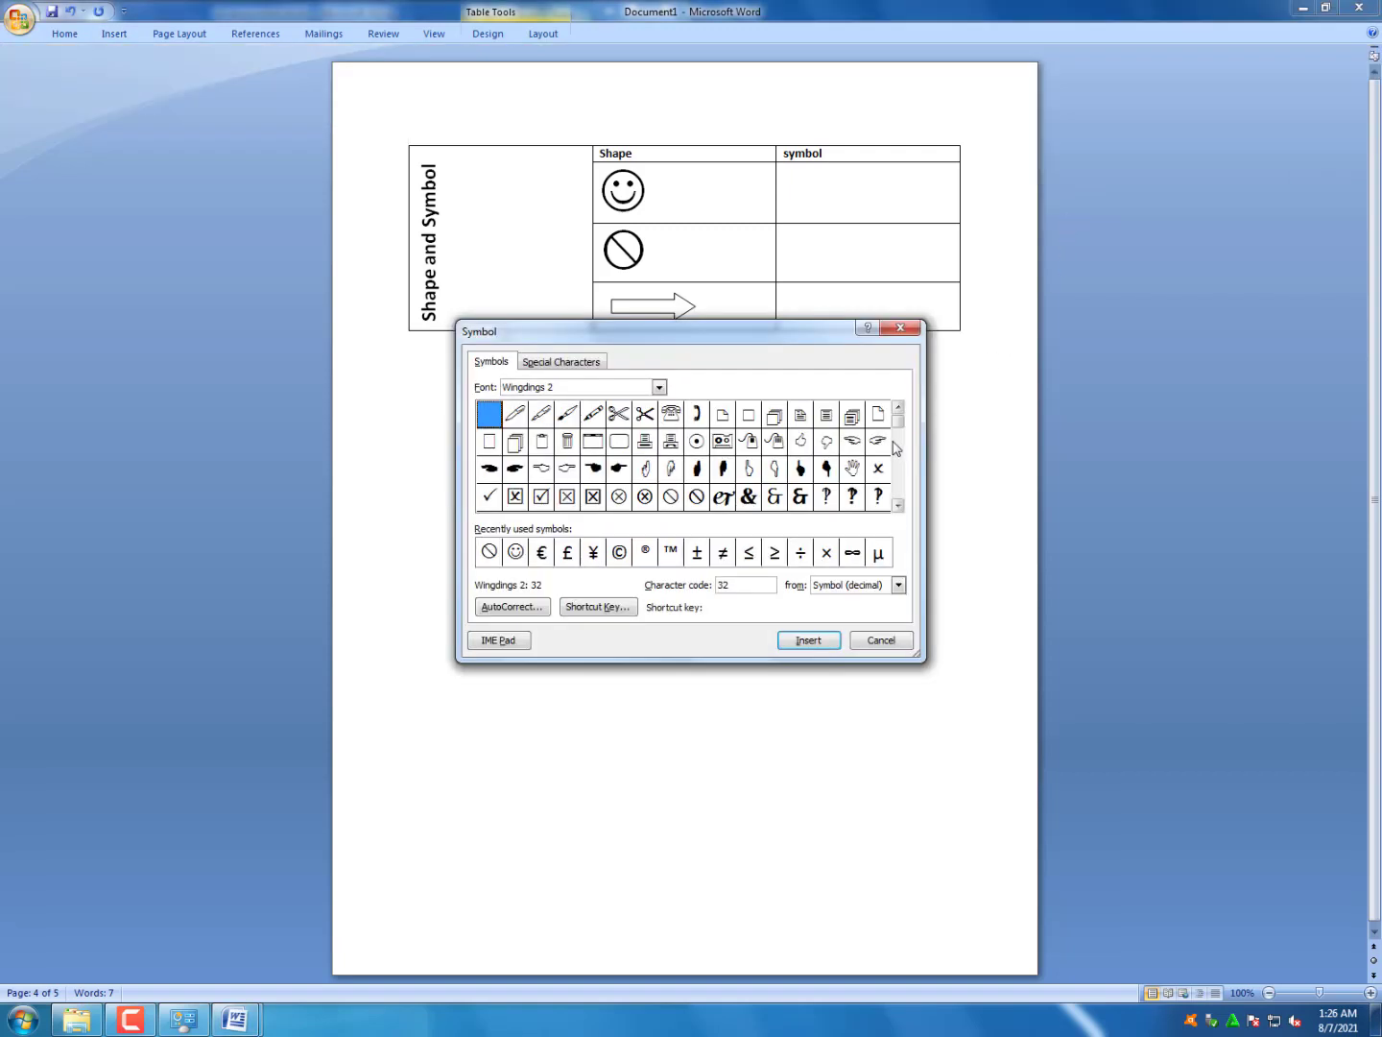
left_click(672, 424)
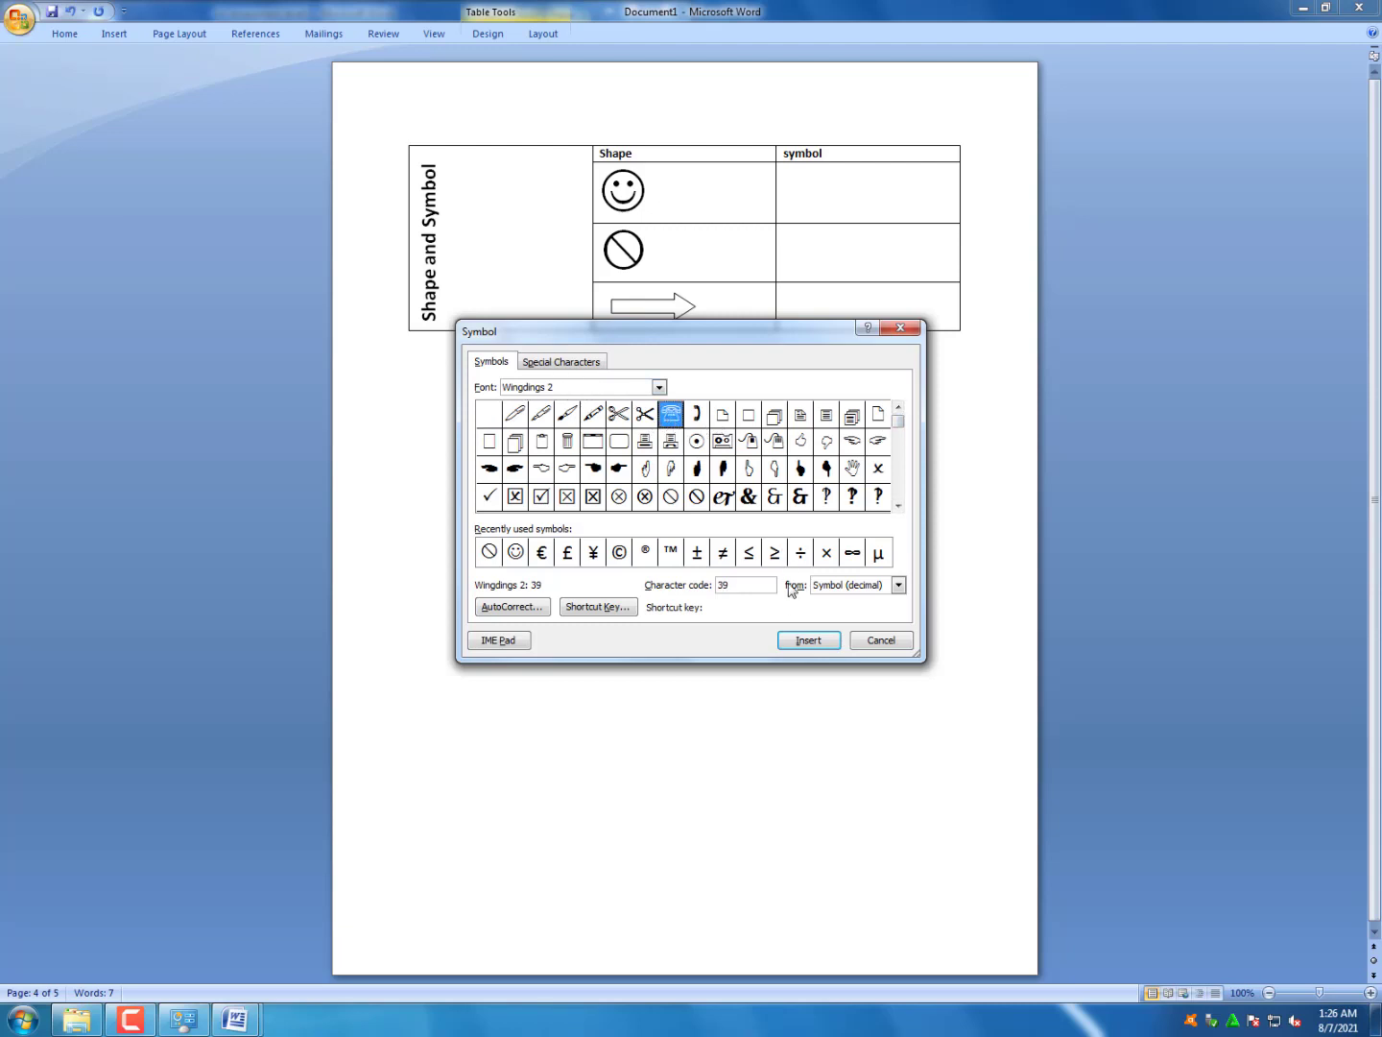
left_click(807, 641)
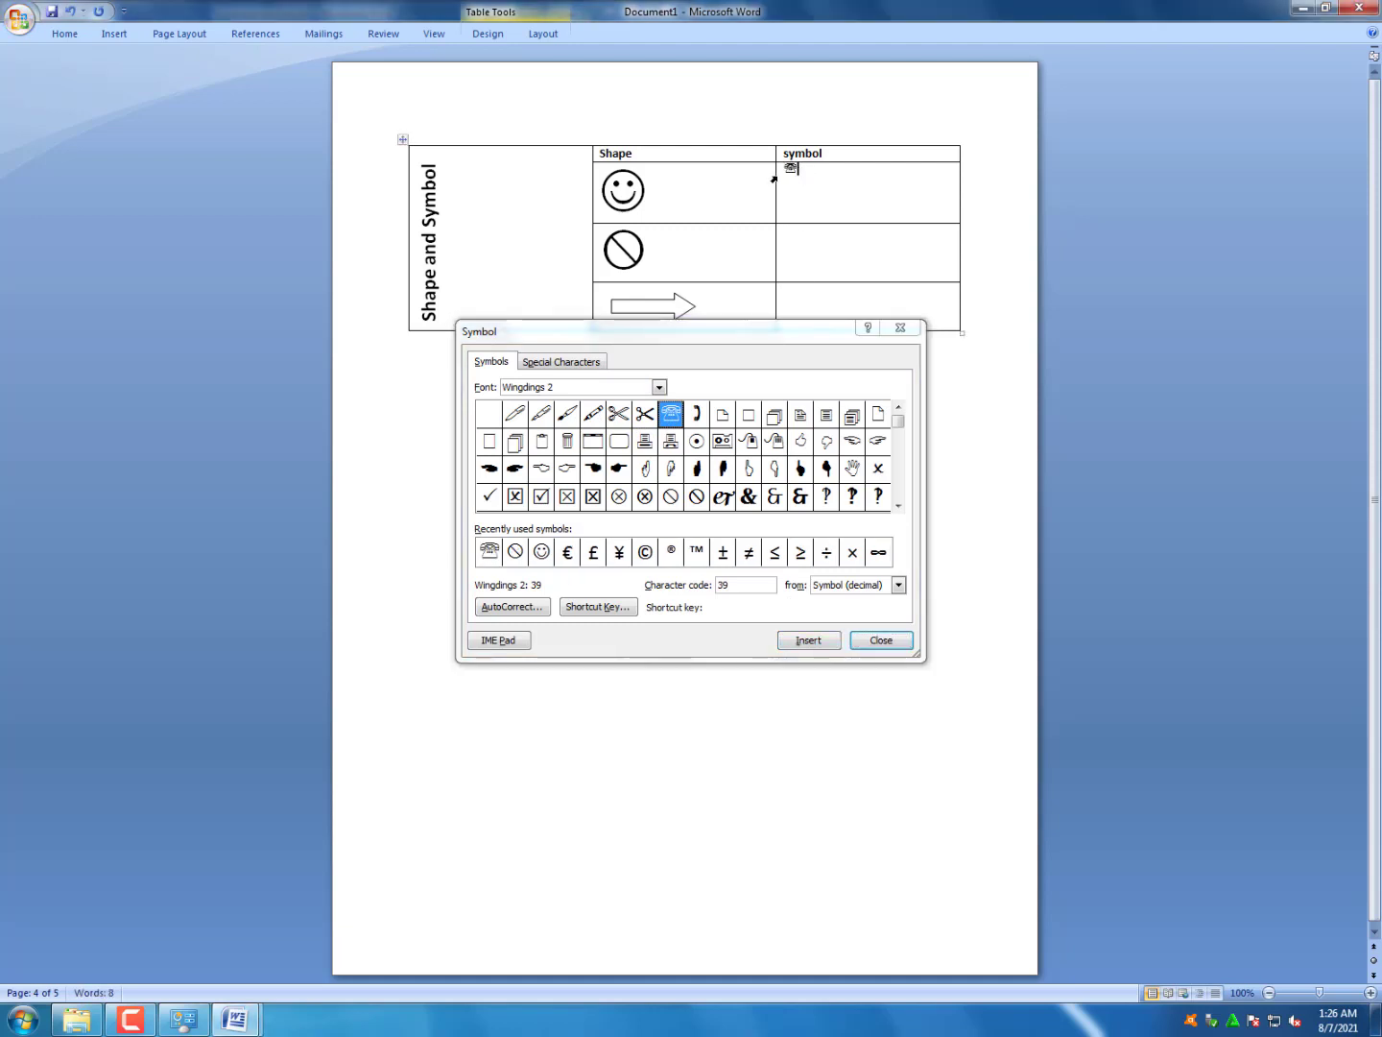
left_click(900, 327)
Set the telephone symbol's font size to 48
double_click(789, 170)
left_click(67, 34)
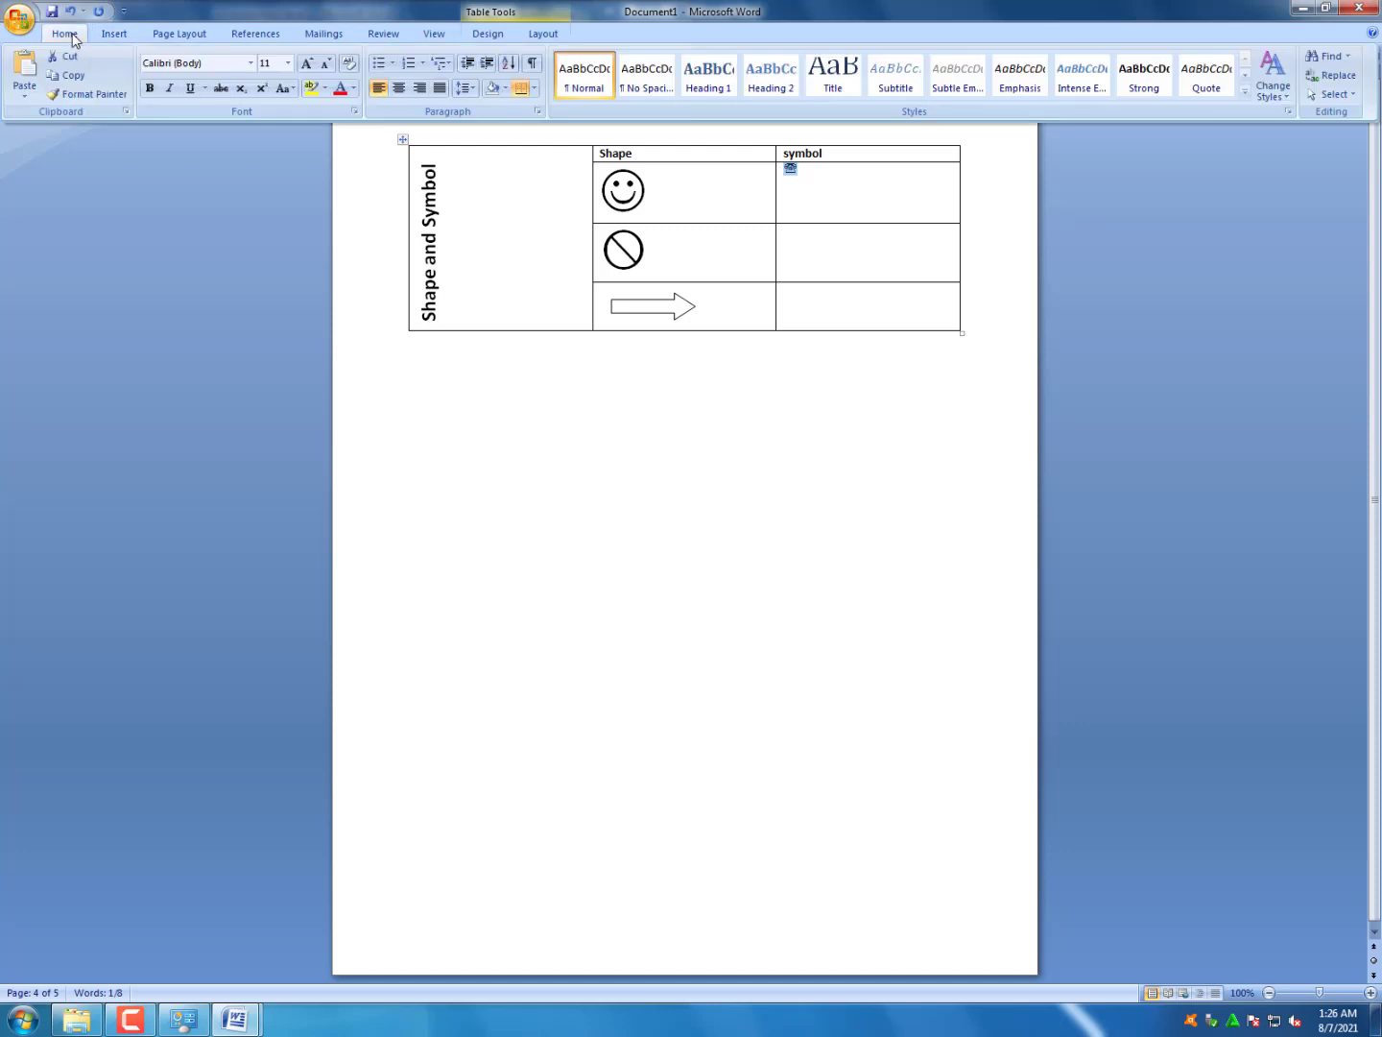
left_click(288, 65)
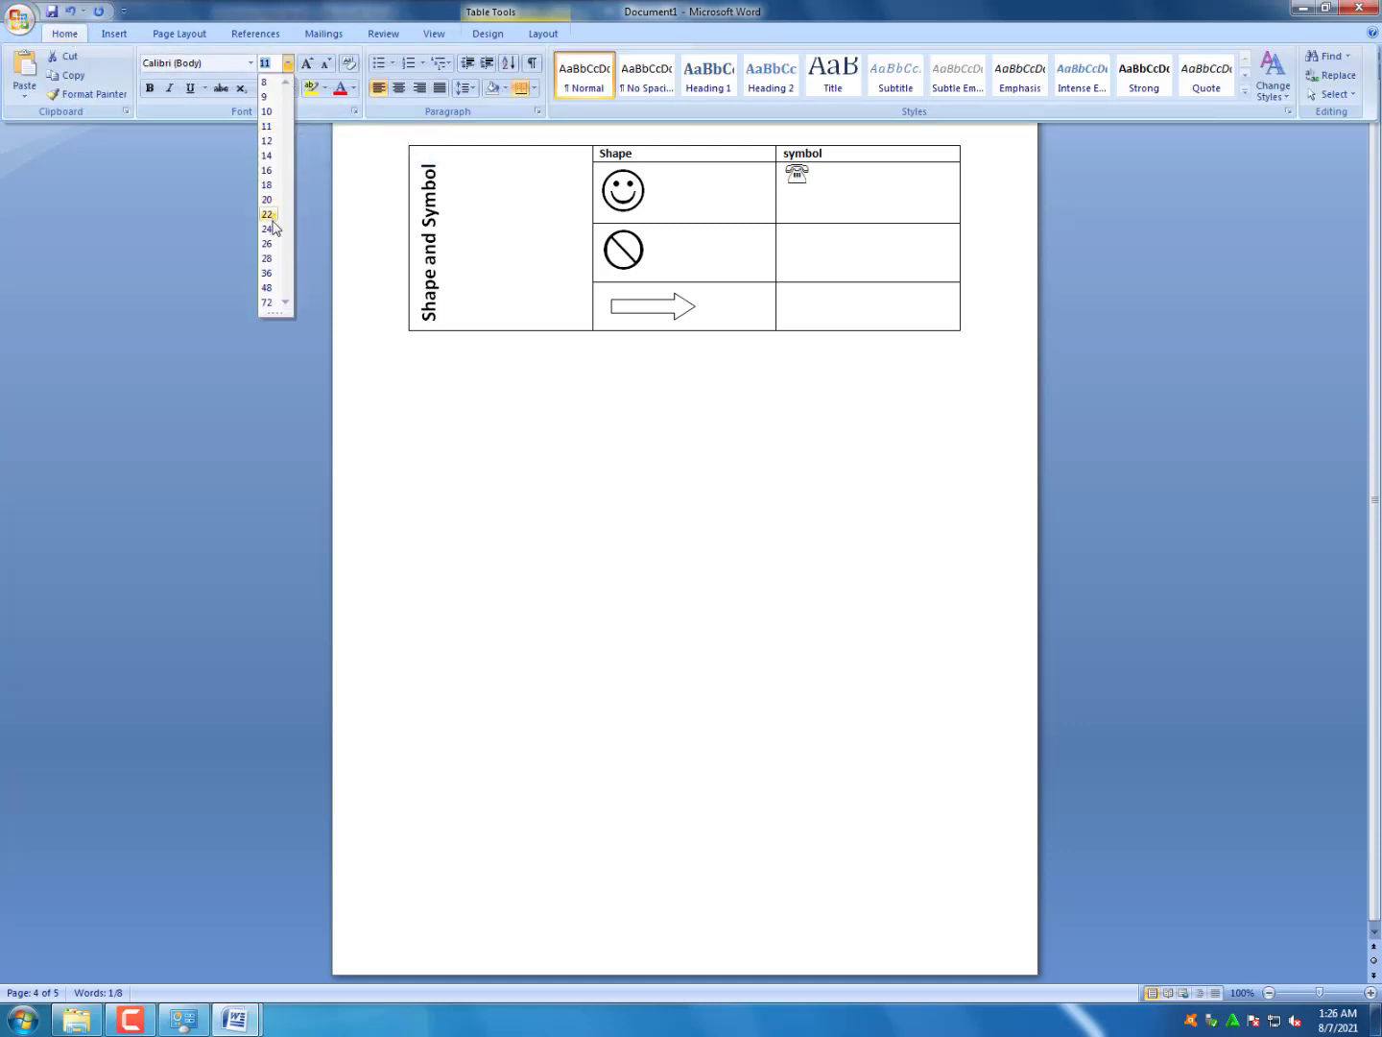
left_click(267, 289)
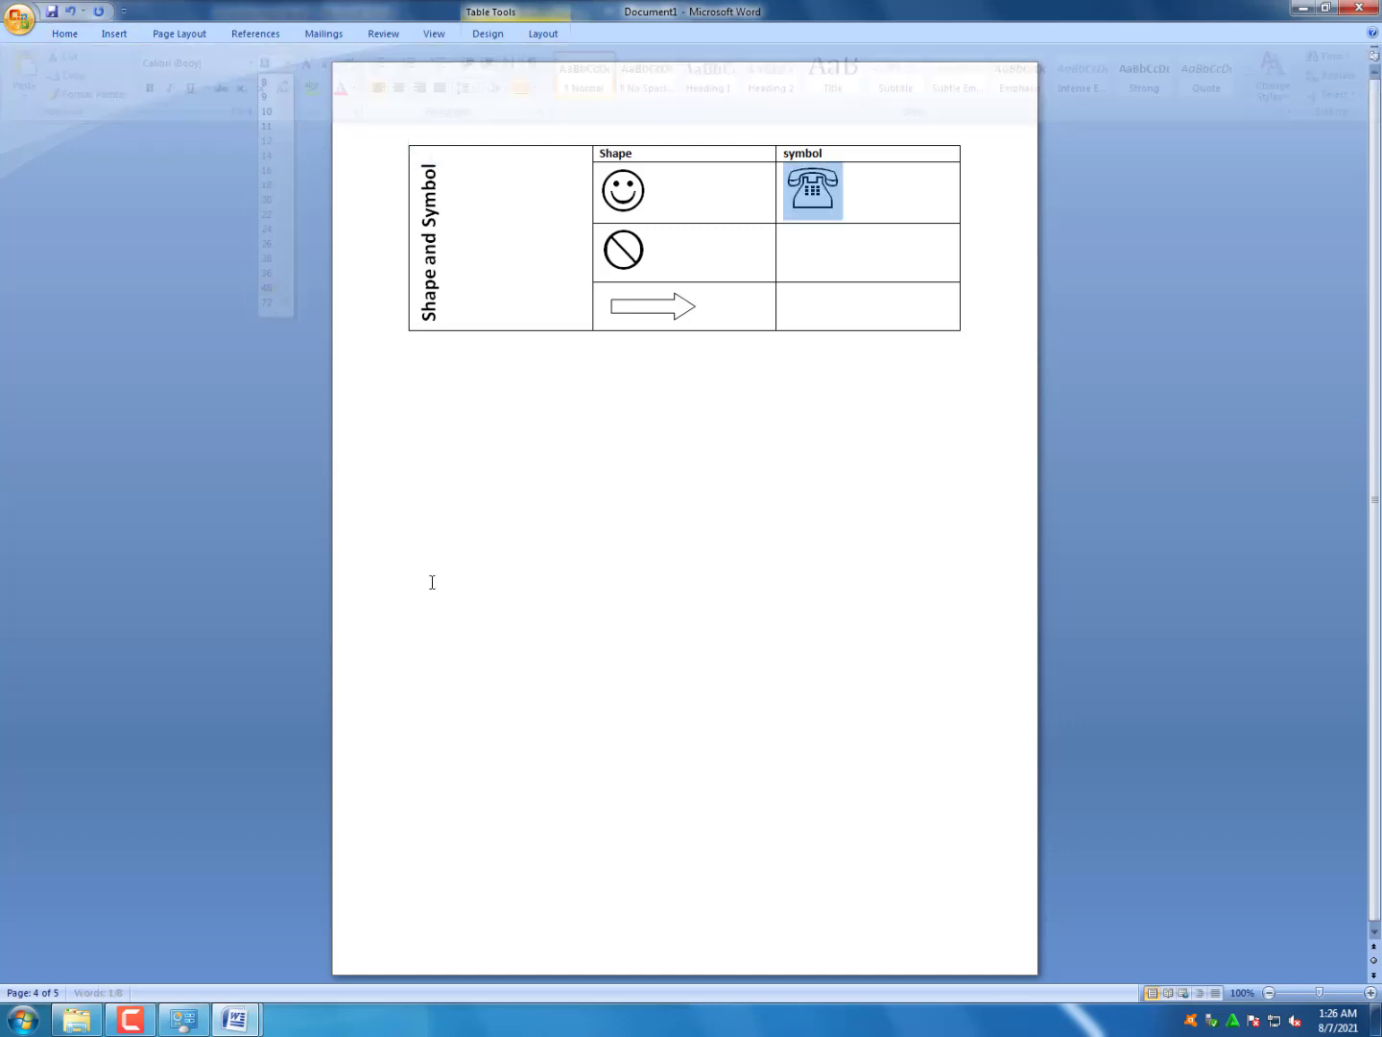
Check the second symbol in the assessment document's Task 4 table and place the cursor in the second cell below "symbol"
mouse_move(232, 1019)
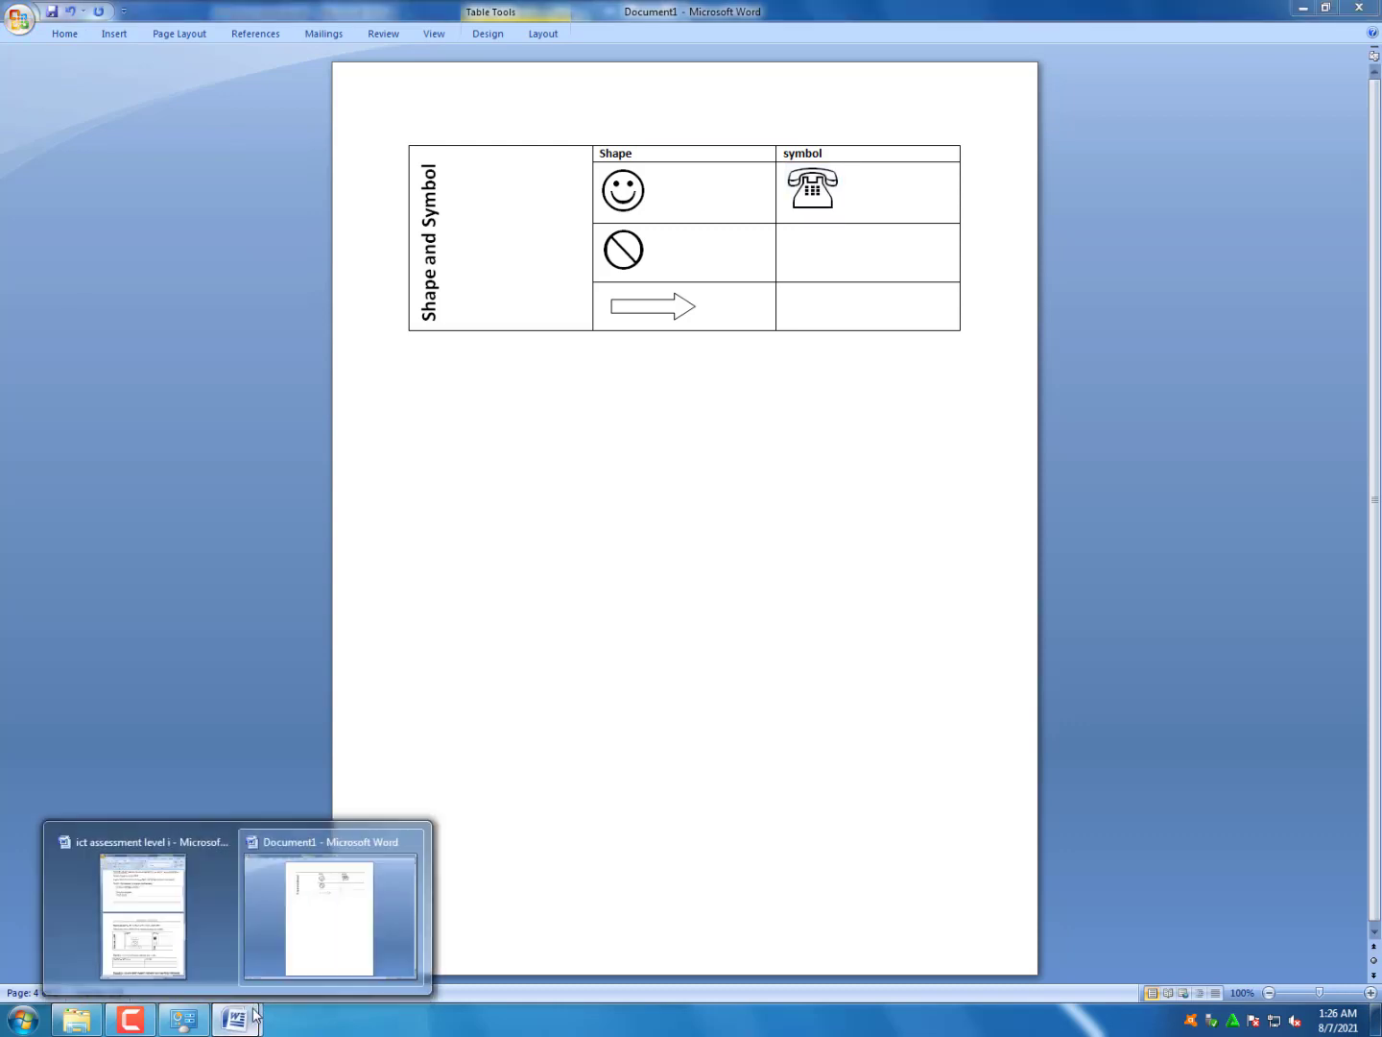
left_click(143, 912)
left_click(461, 699)
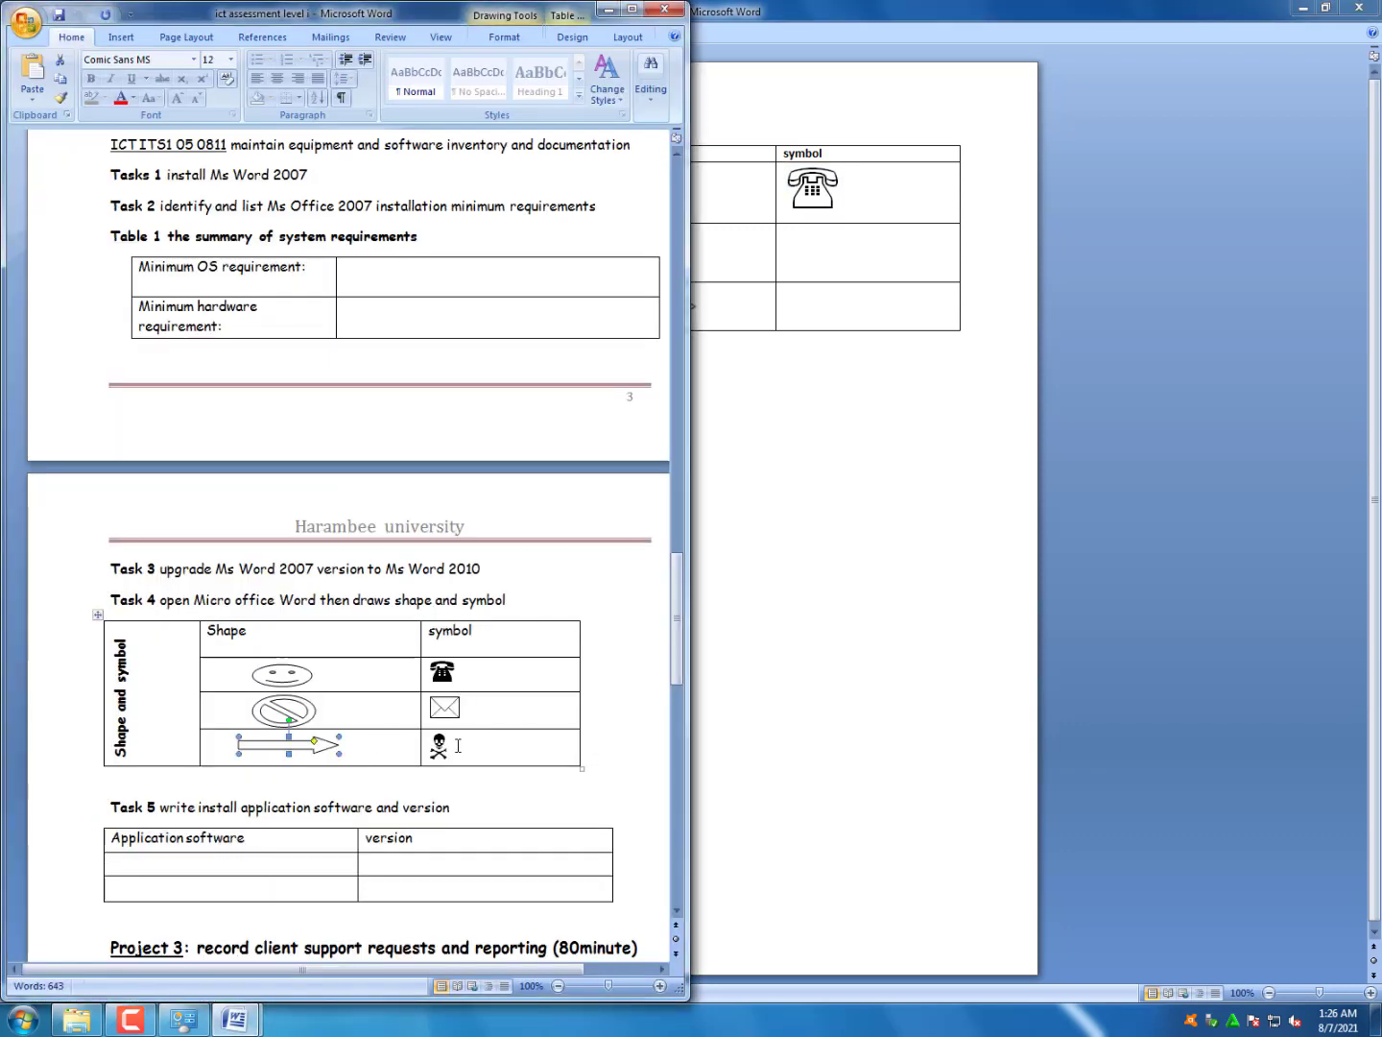
left_click(818, 237)
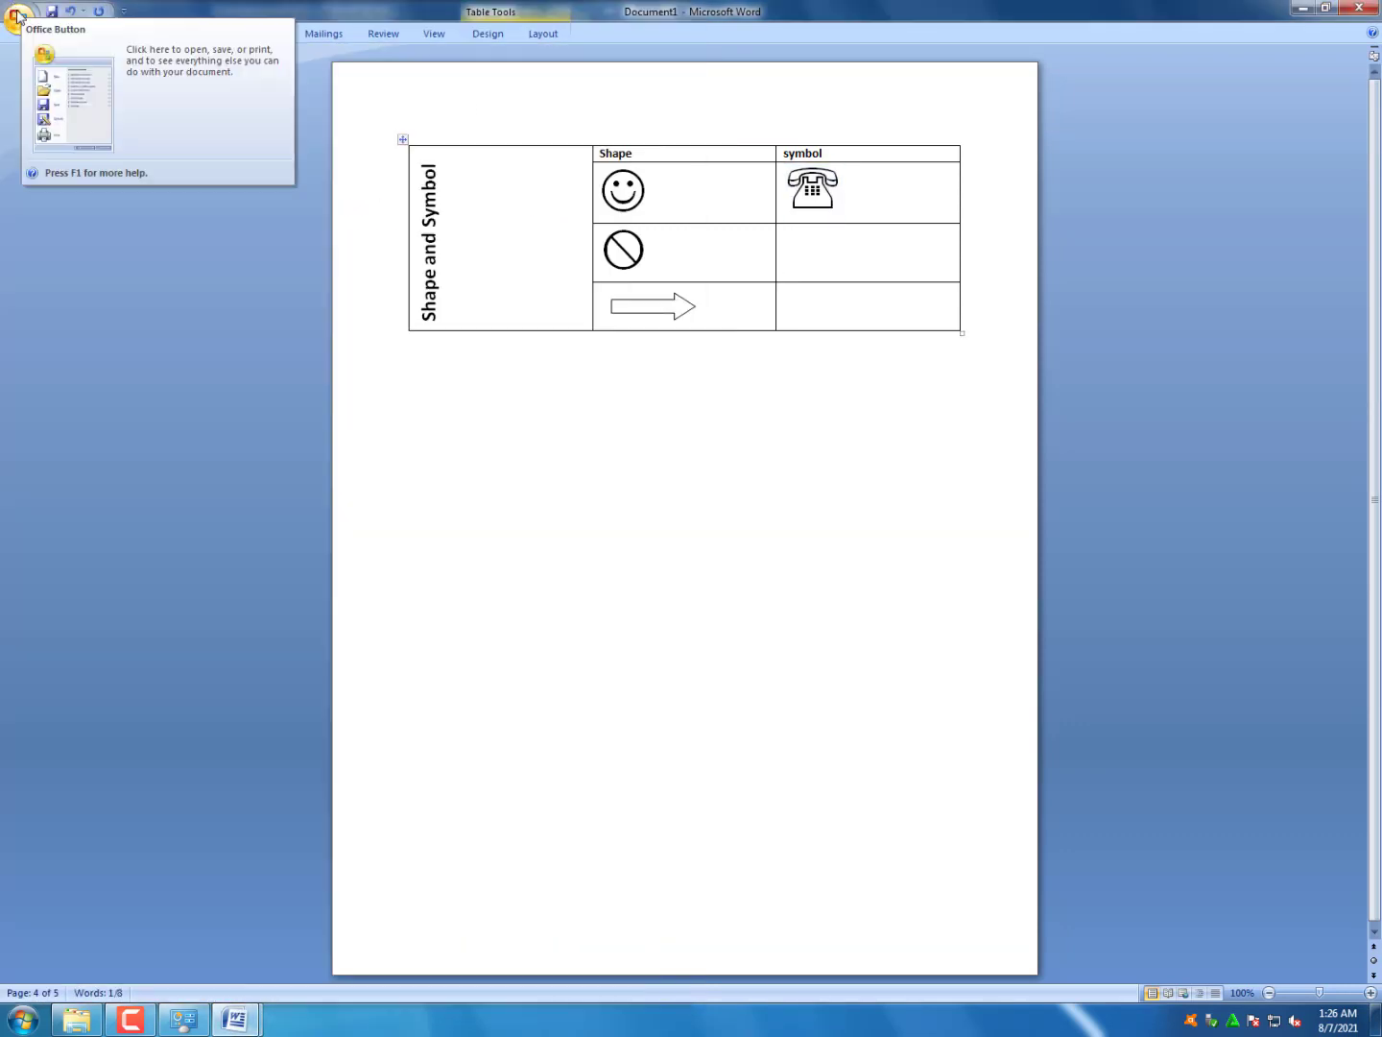
Insert the Wingdings envelope symbol, character code 42, in the second cell below "symbol"
left_click(110, 34)
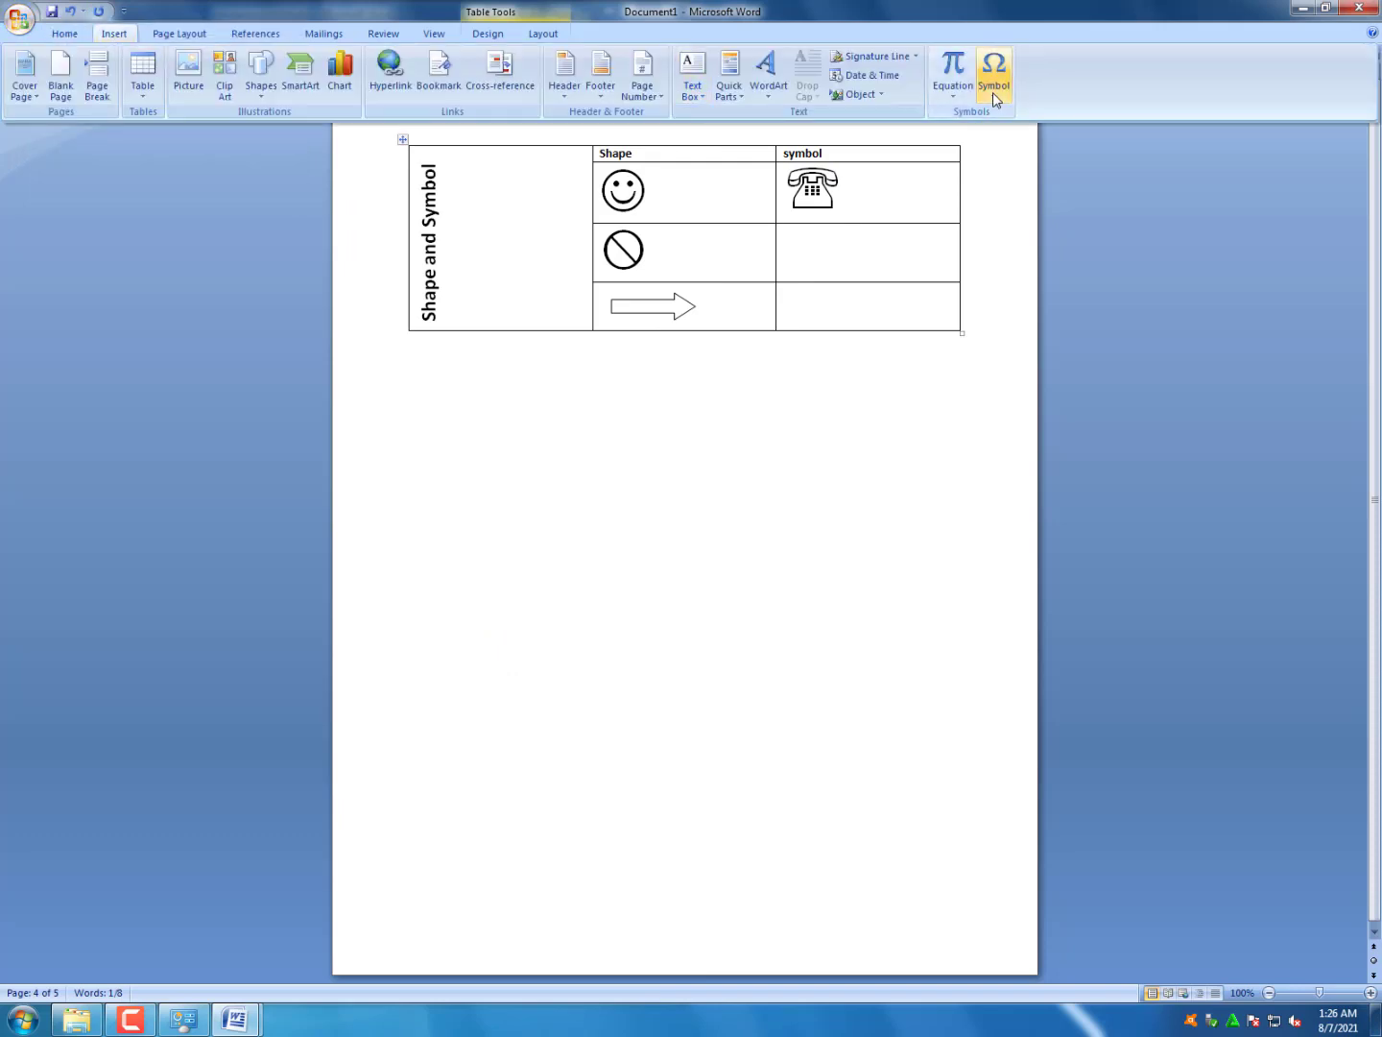
left_click(993, 88)
left_click(1057, 220)
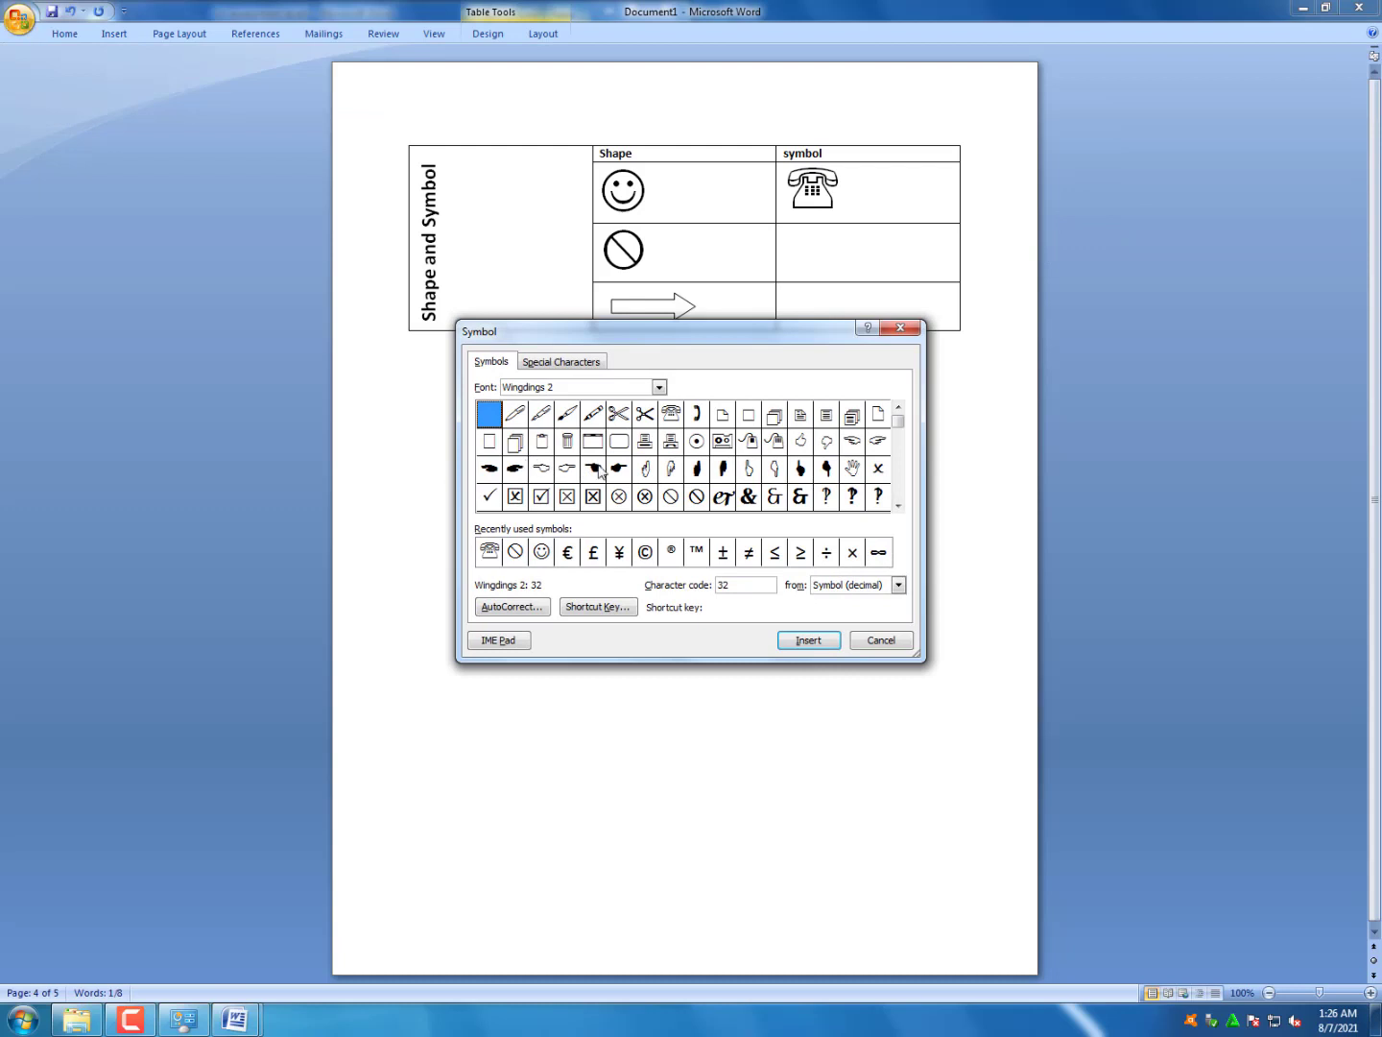
left_click(898, 505)
left_click_drag(898, 506, 898, 505)
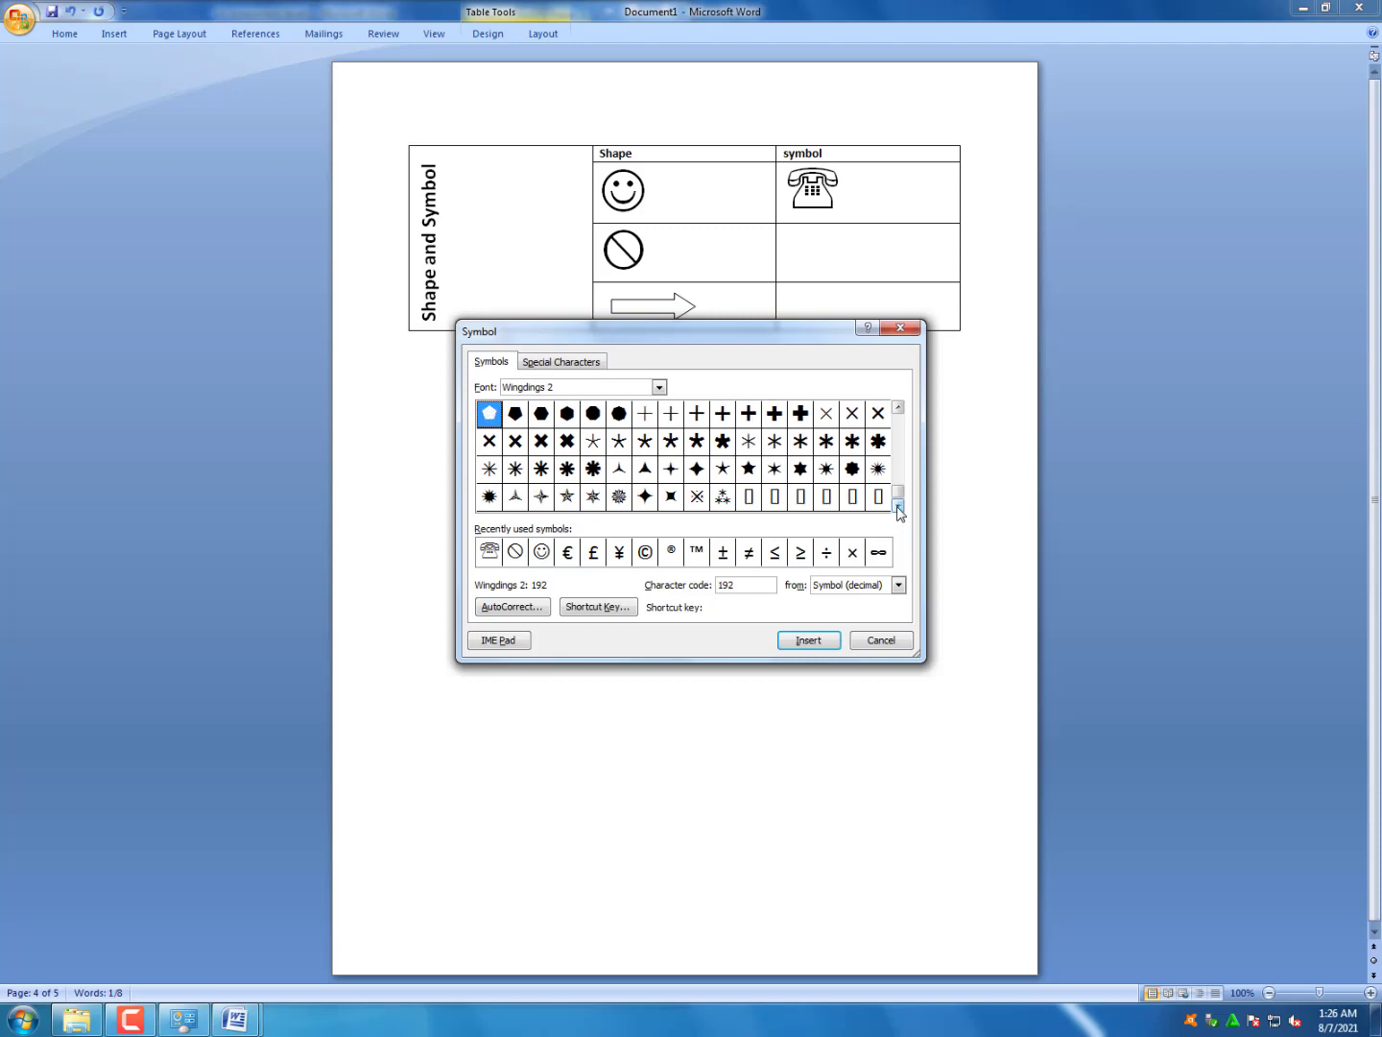
left_click(659, 387)
left_click(605, 459)
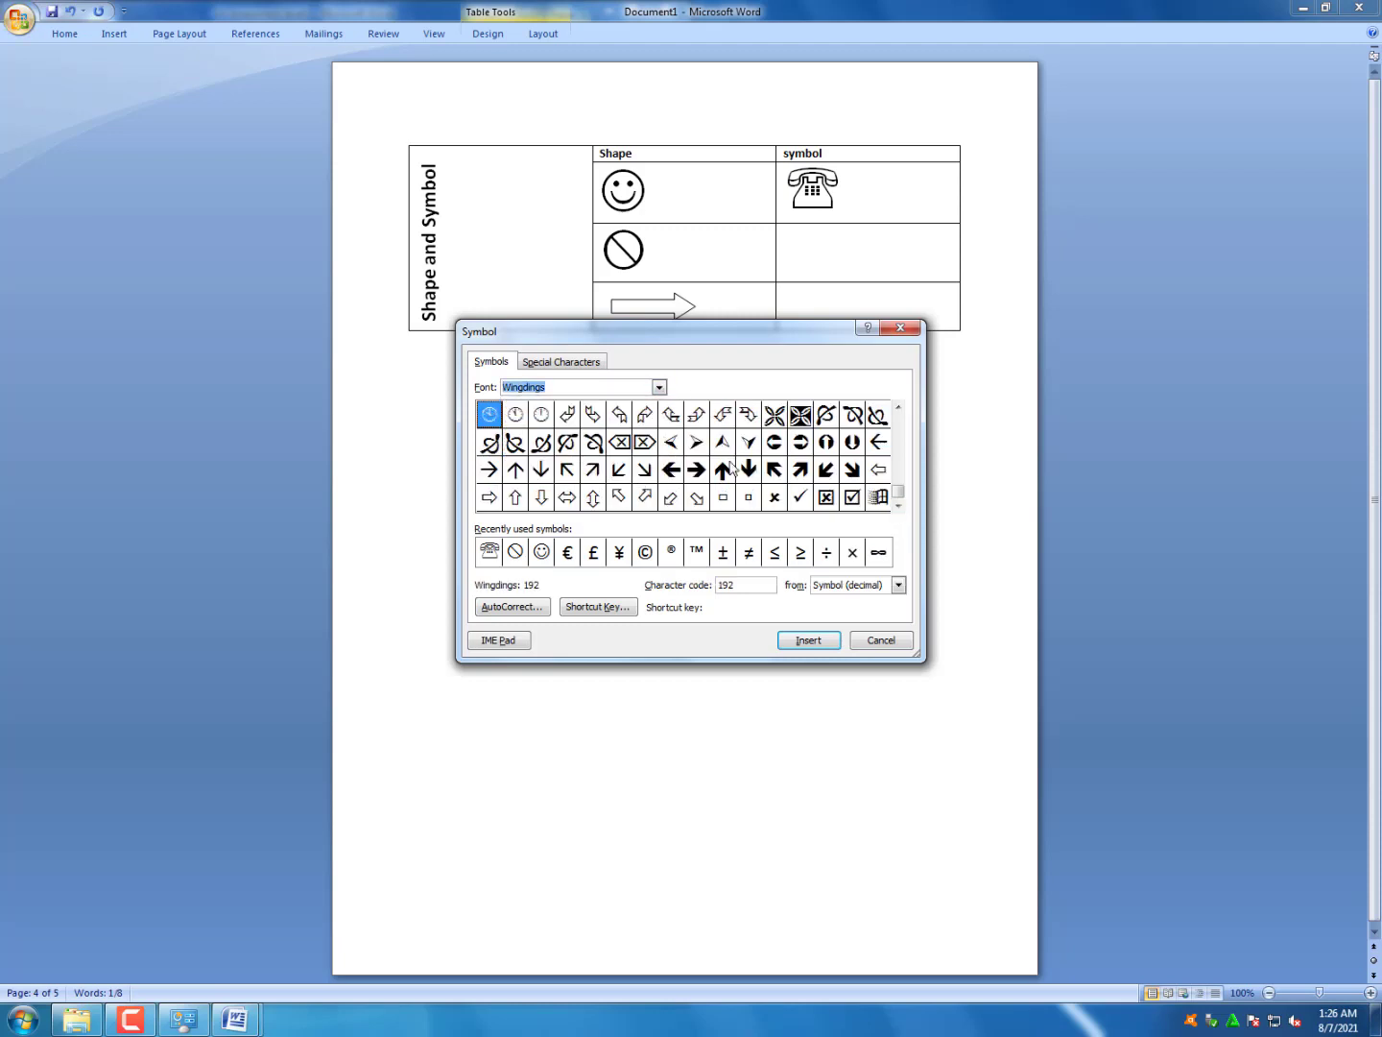
left_click_drag(900, 413, 900, 413)
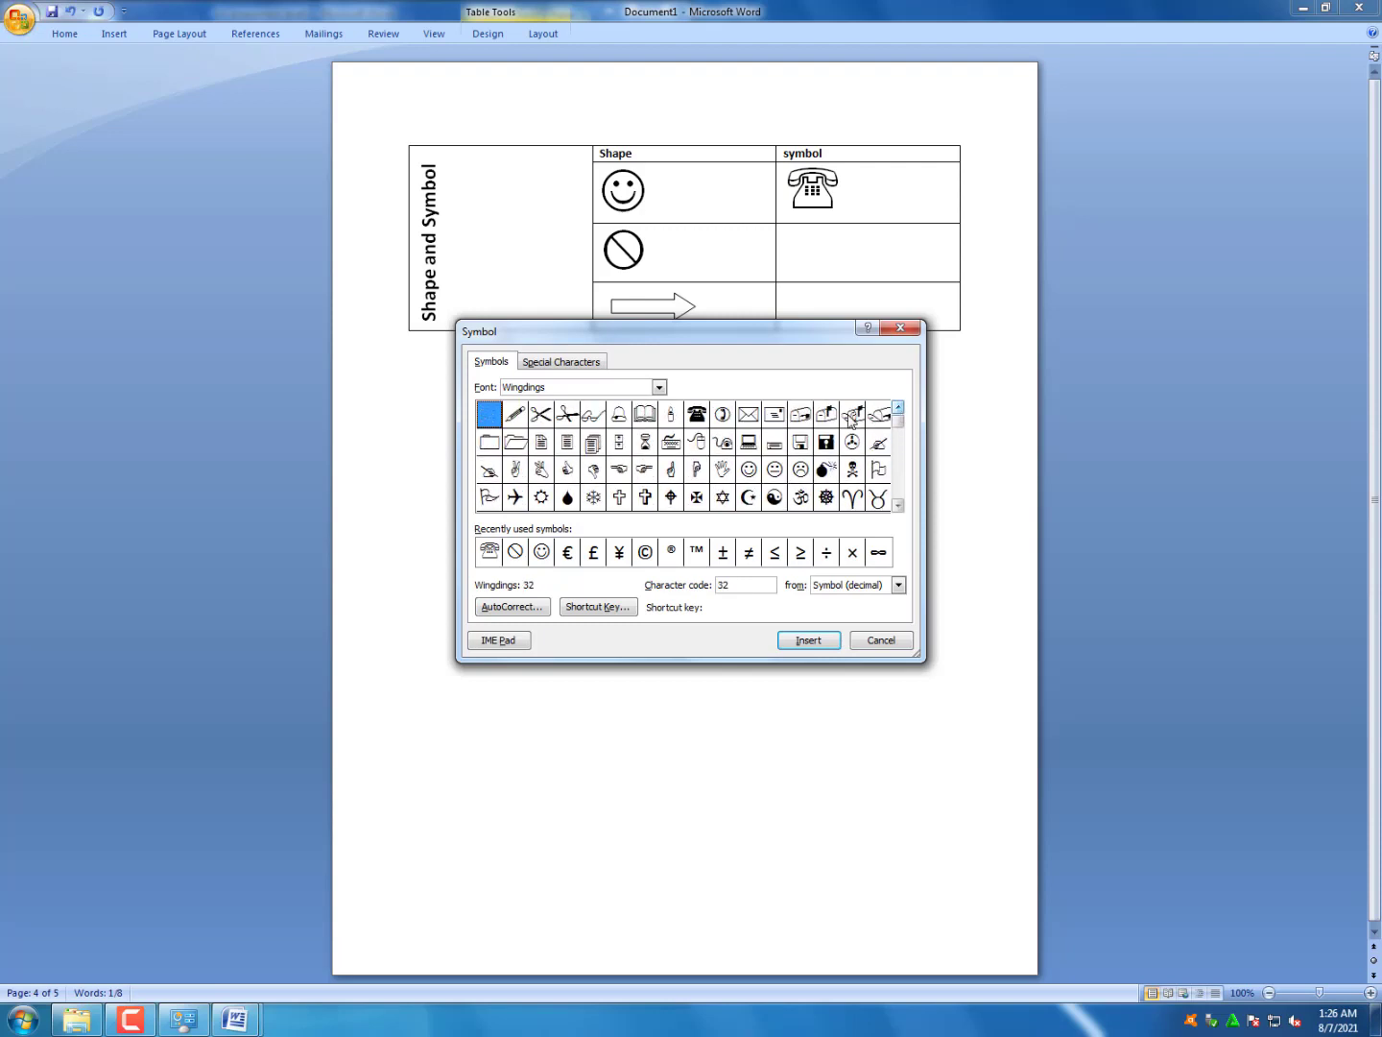
left_click(748, 414)
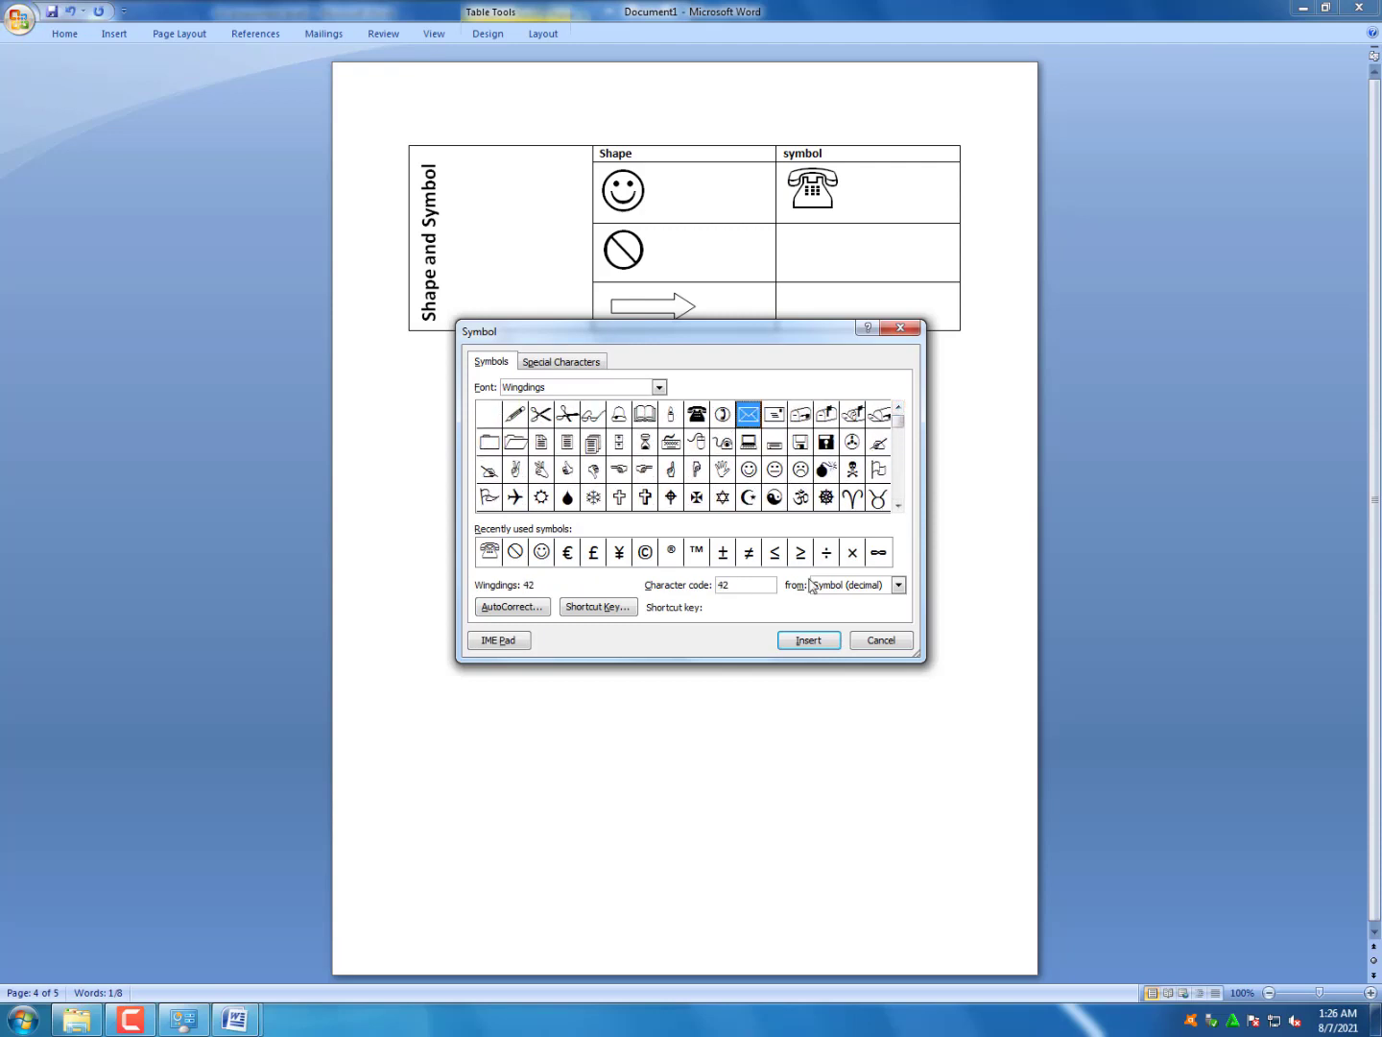
left_click(811, 642)
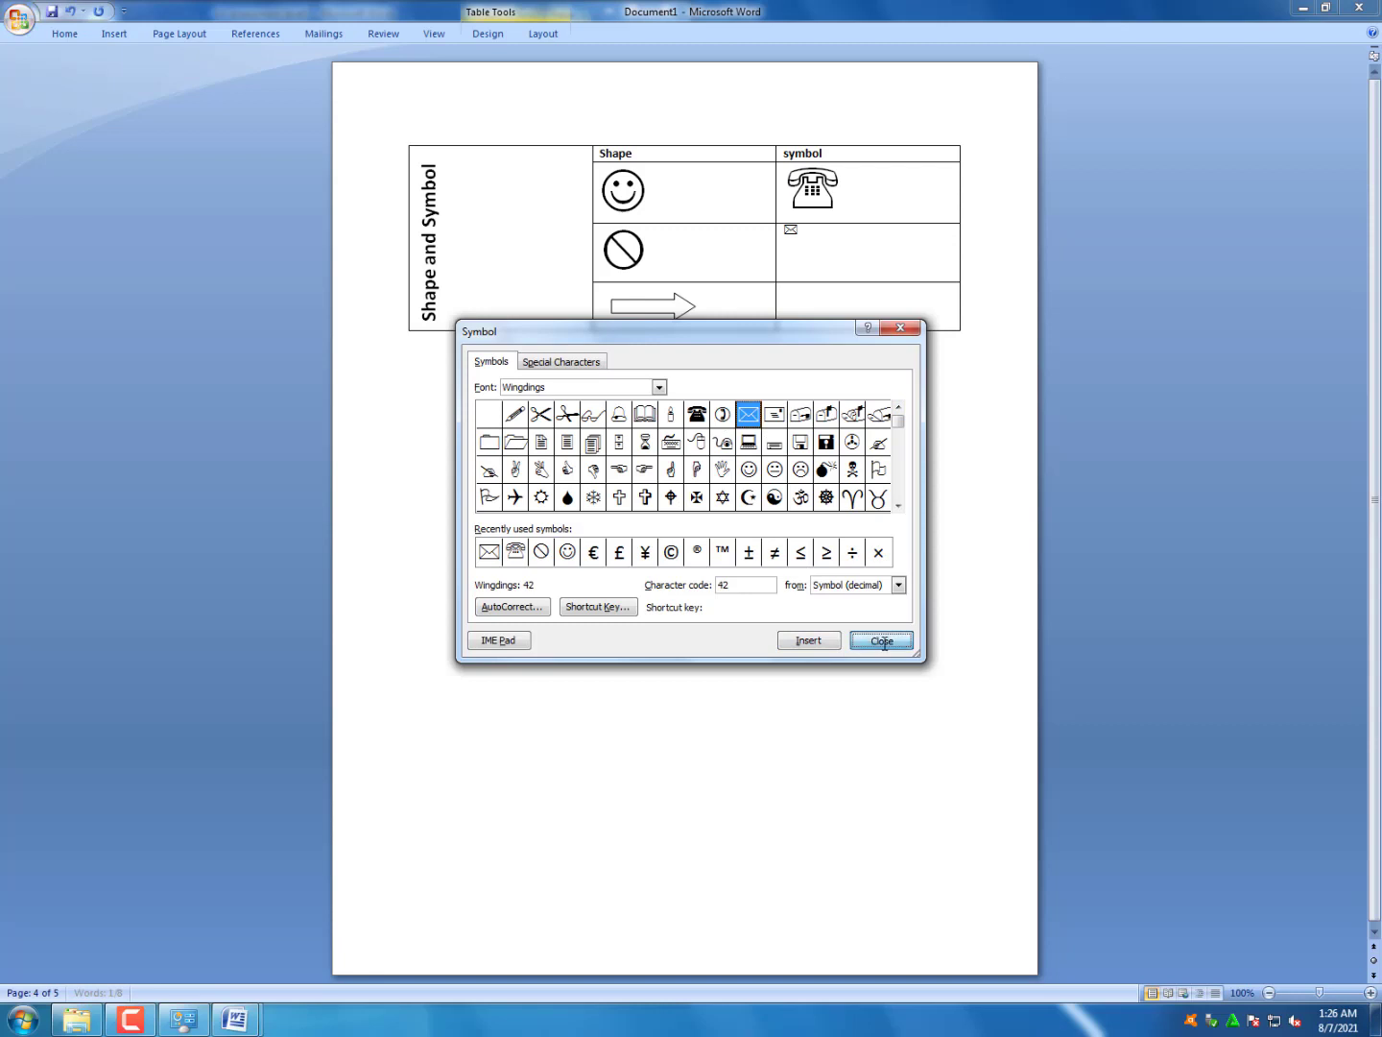
left_click(881, 641)
Set the font size of the envelope symbol in the second cell below "symbol" to 36
mouse_move(816, 230)
left_mouse_down()
mouse_move(763, 233)
mouse_move(816, 230)
left_mouse_up()
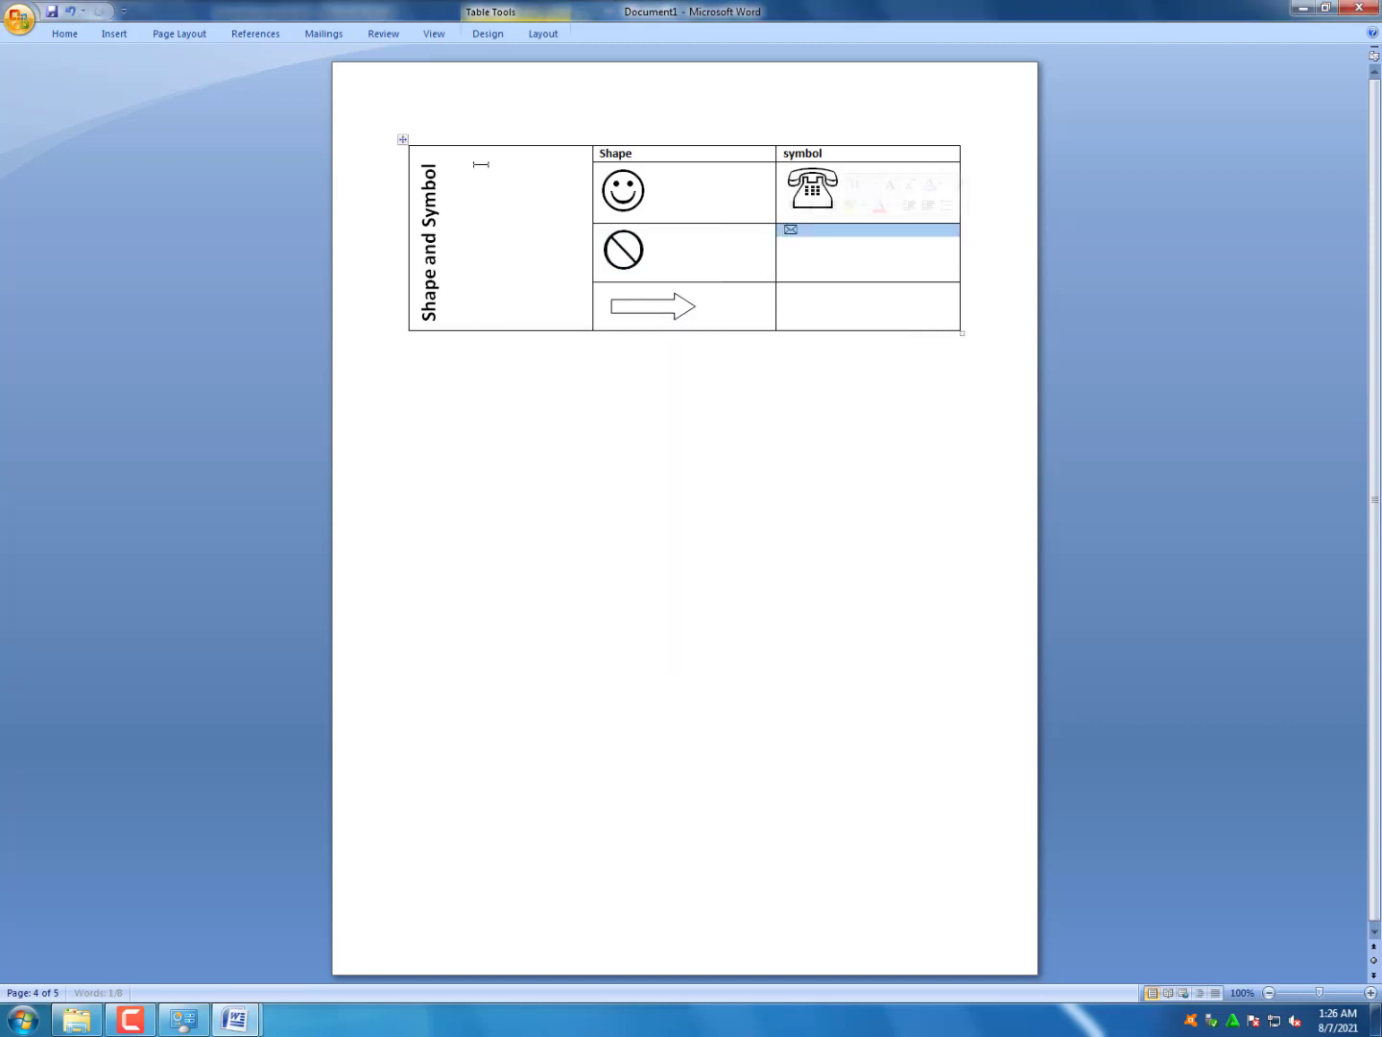
left_click(64, 33)
left_click(288, 64)
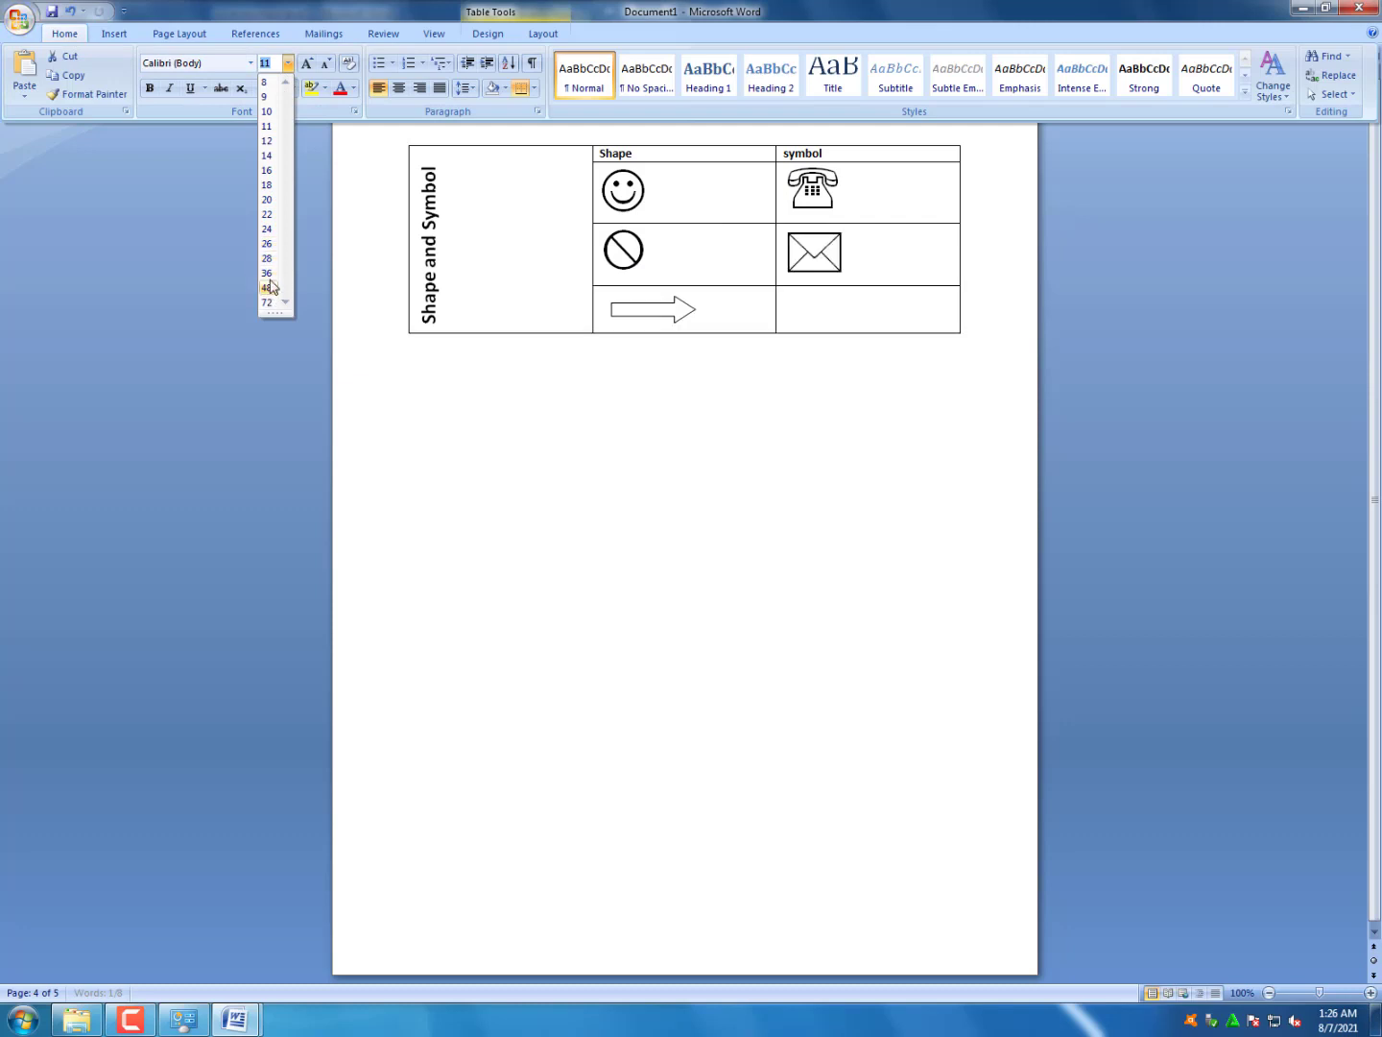
double_click(221, 24)
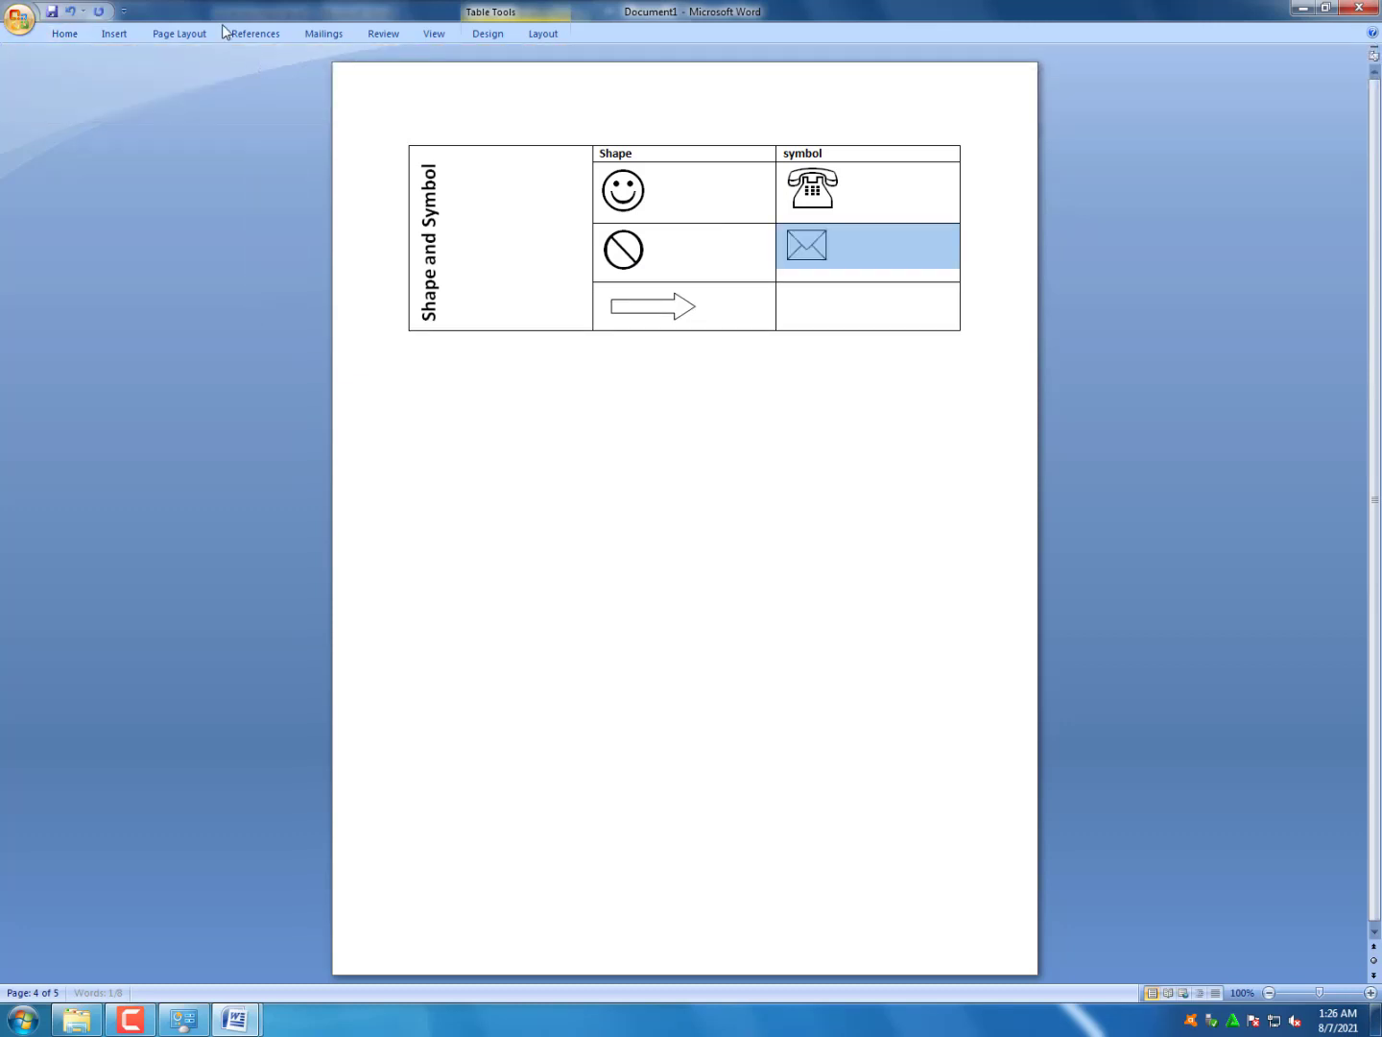
Check the third symbol in the assessment document's Task 4 table and place the cursor in the third cell below "symbol"
left_click(240, 1019)
left_click(145, 953)
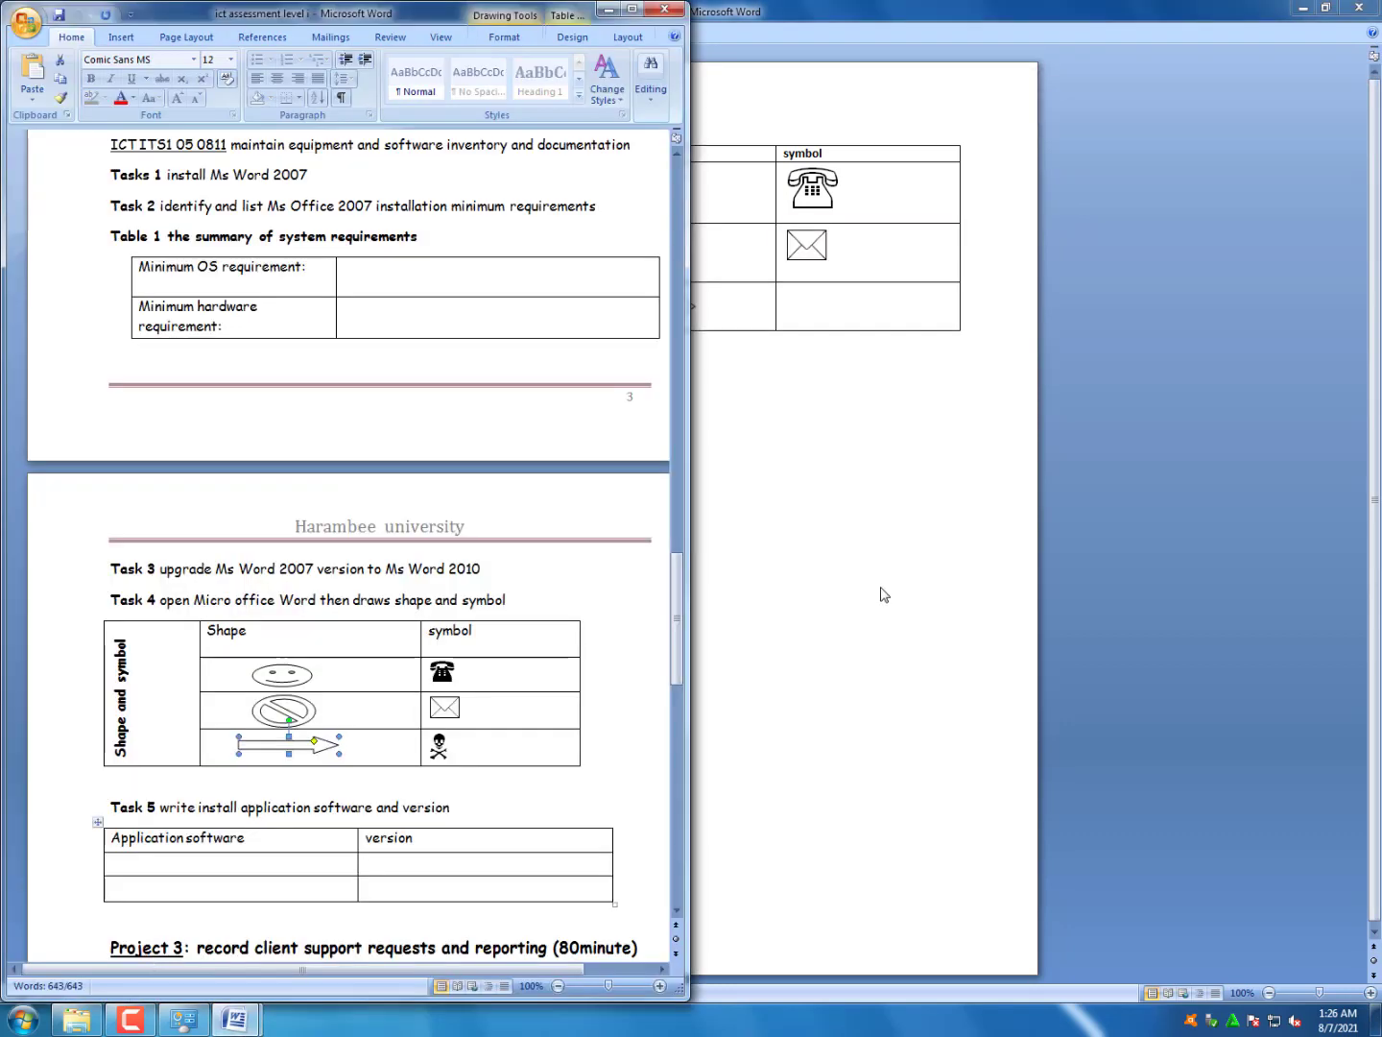
left_click(812, 348)
left_click(782, 297)
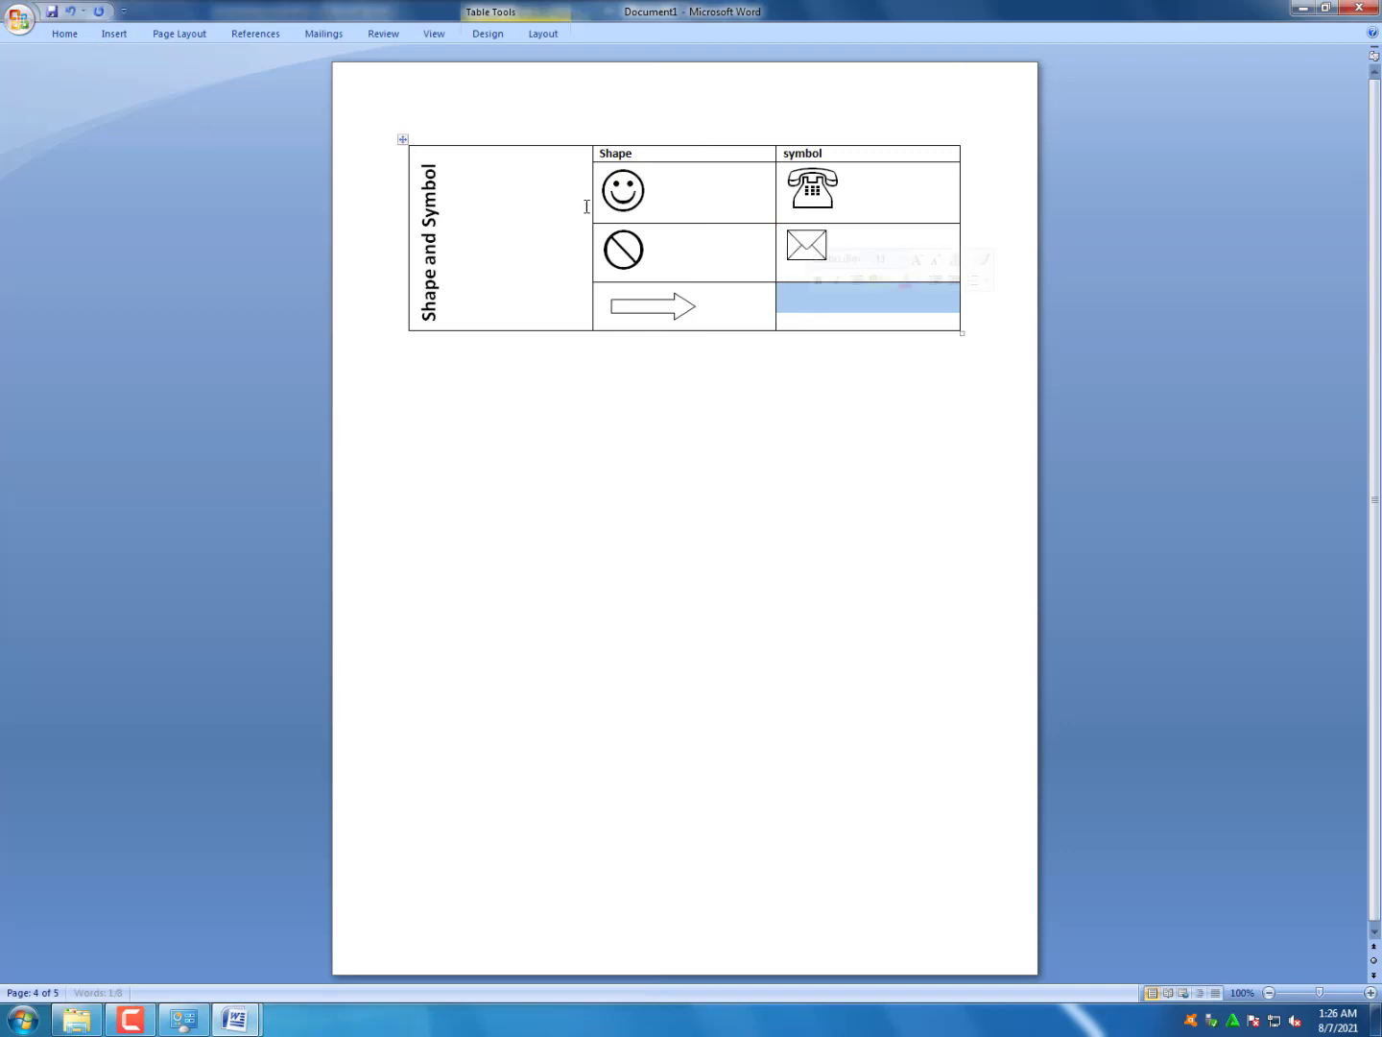
left_click(836, 316)
Insert the Wingdings skull and crossbones symbol, character code 78, in the third cell below "symbol"
left_click(114, 32)
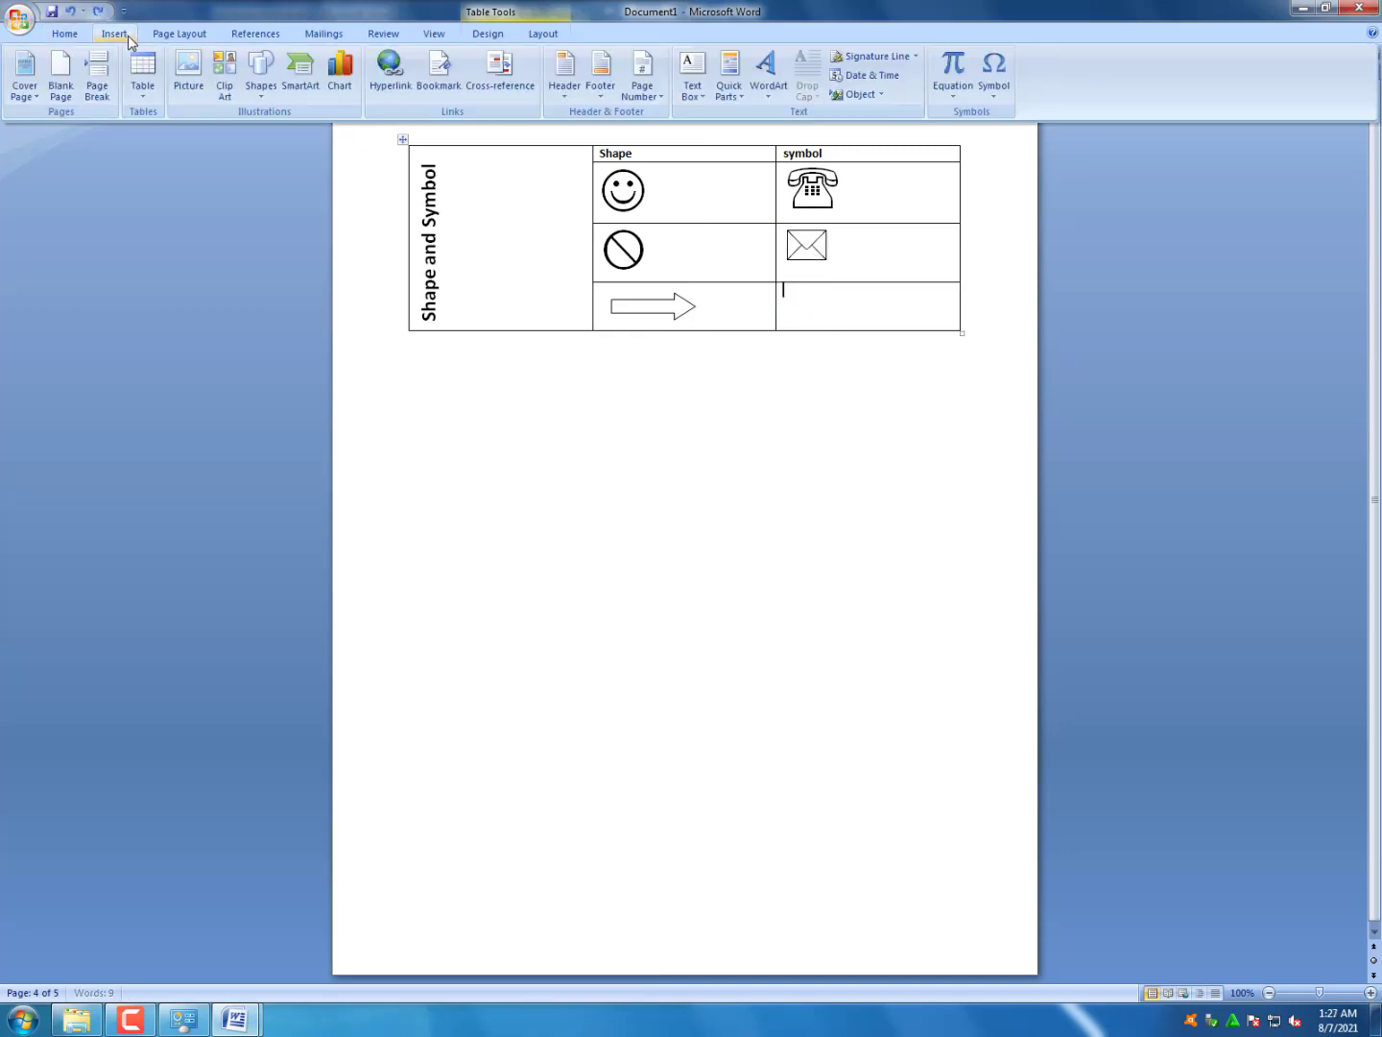
left_click(997, 101)
left_click(1028, 220)
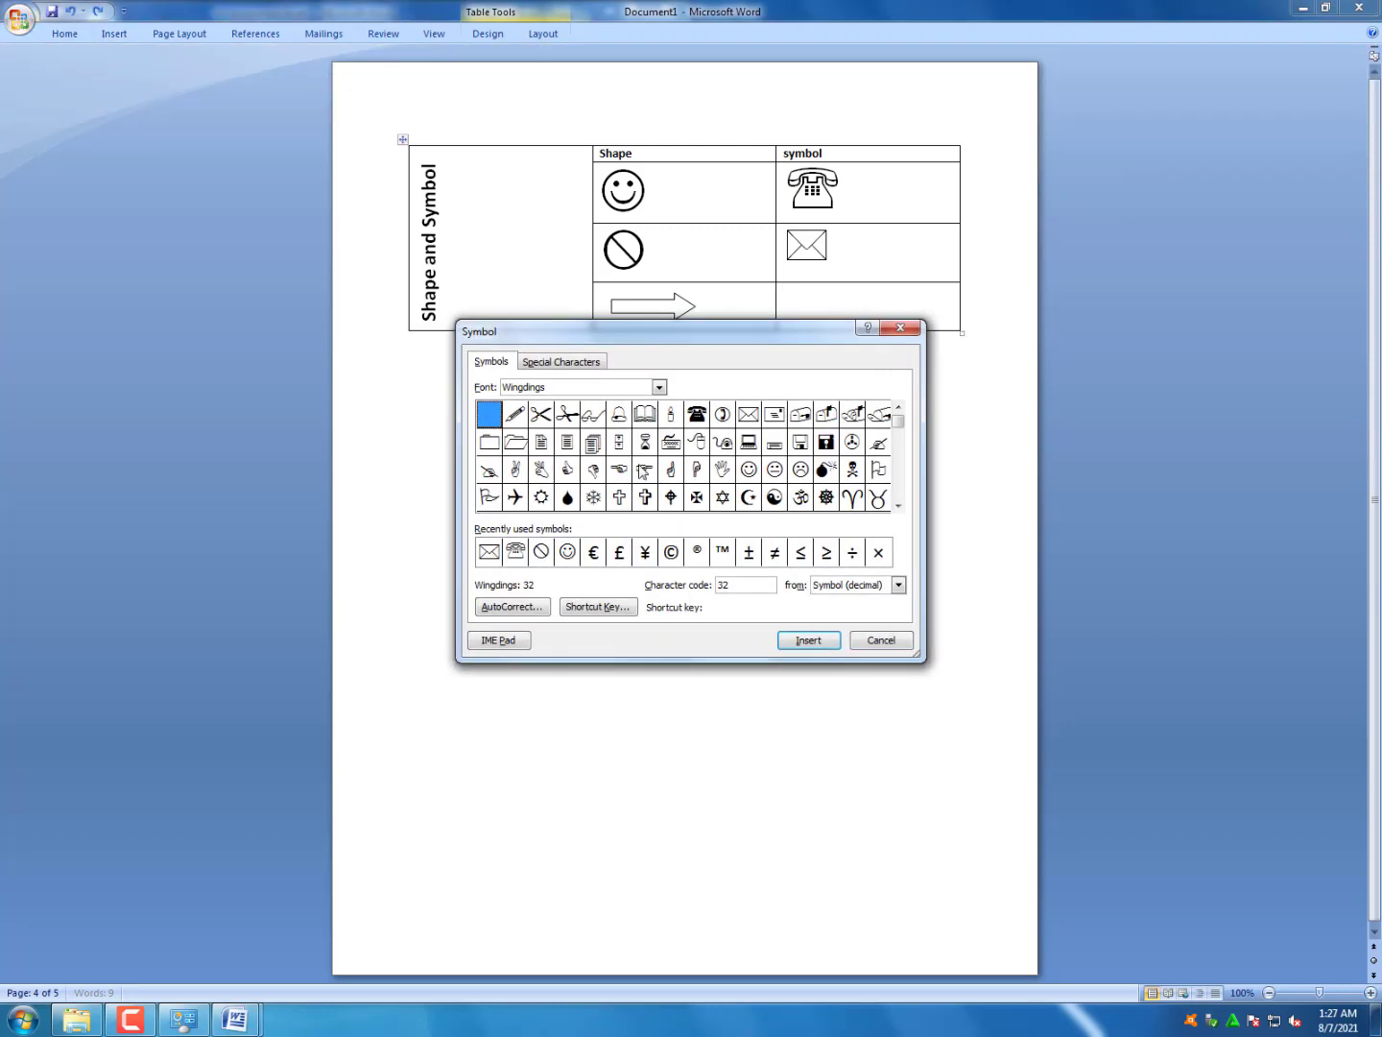
left_click(898, 504)
left_click(898, 506)
left_click(898, 506)
left_click(898, 408)
left_click(898, 408)
left_click(898, 408)
left_click(899, 408)
left_click(850, 445)
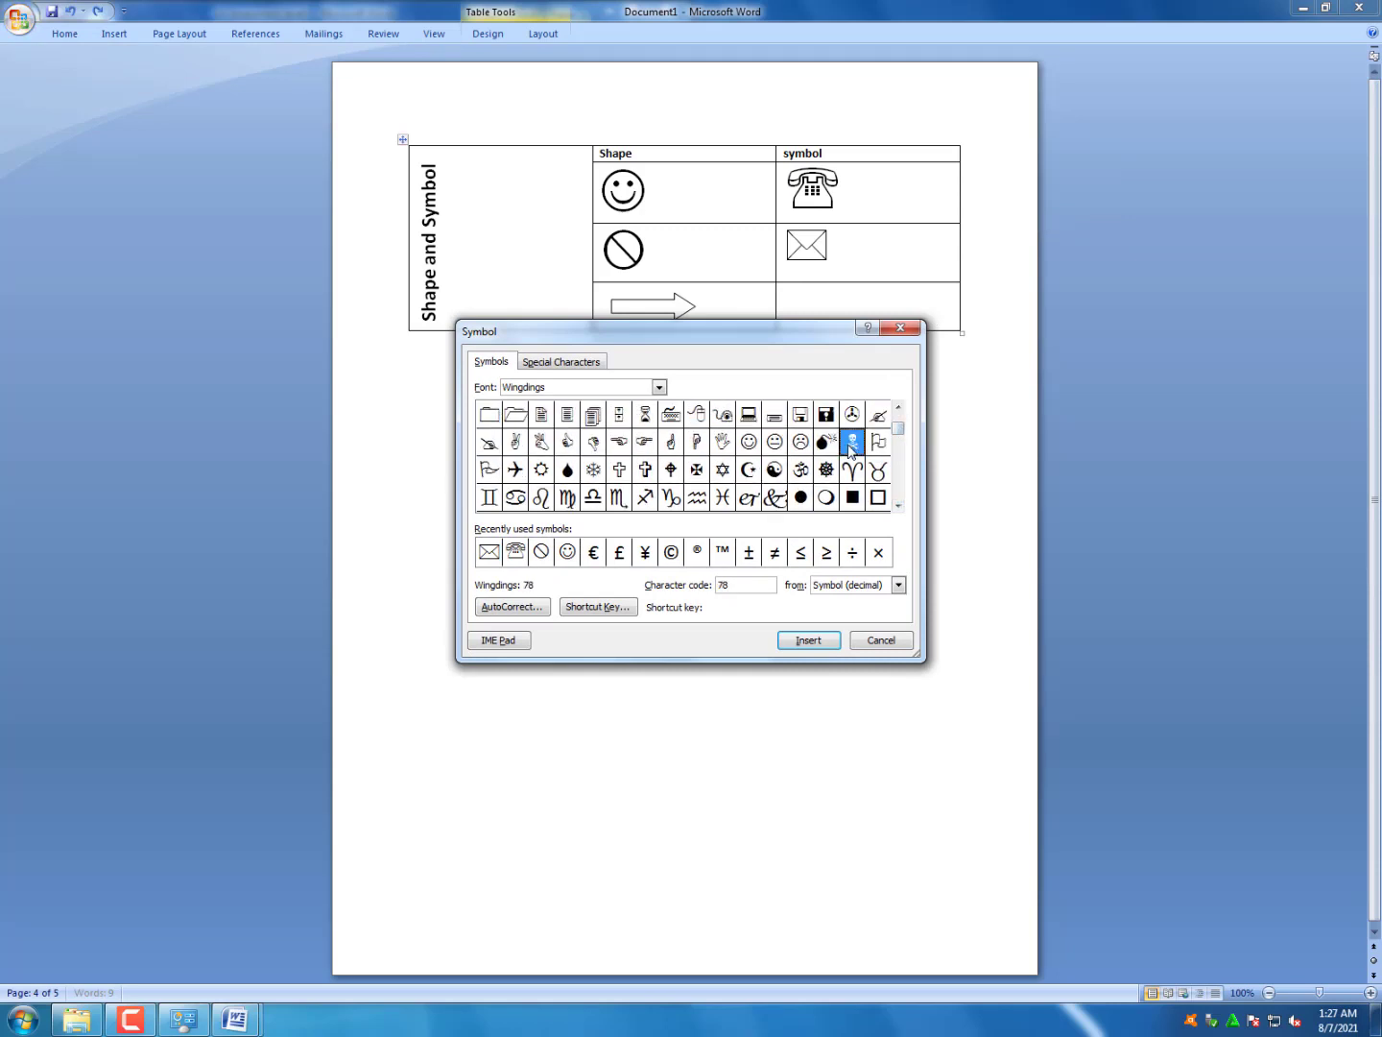
left_click(809, 642)
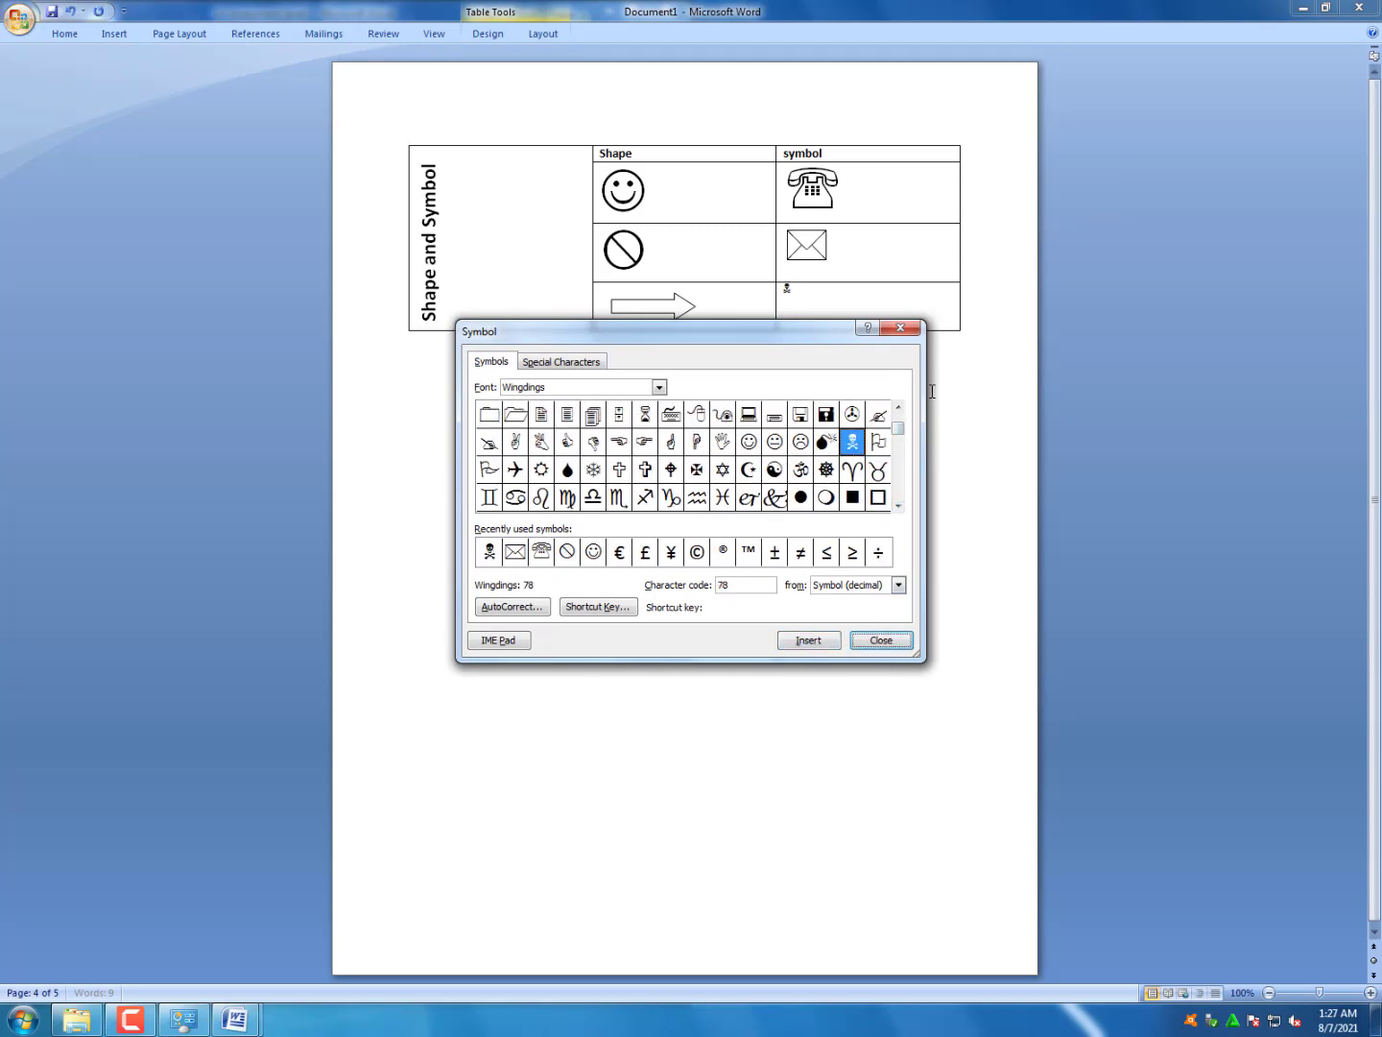
left_click(881, 640)
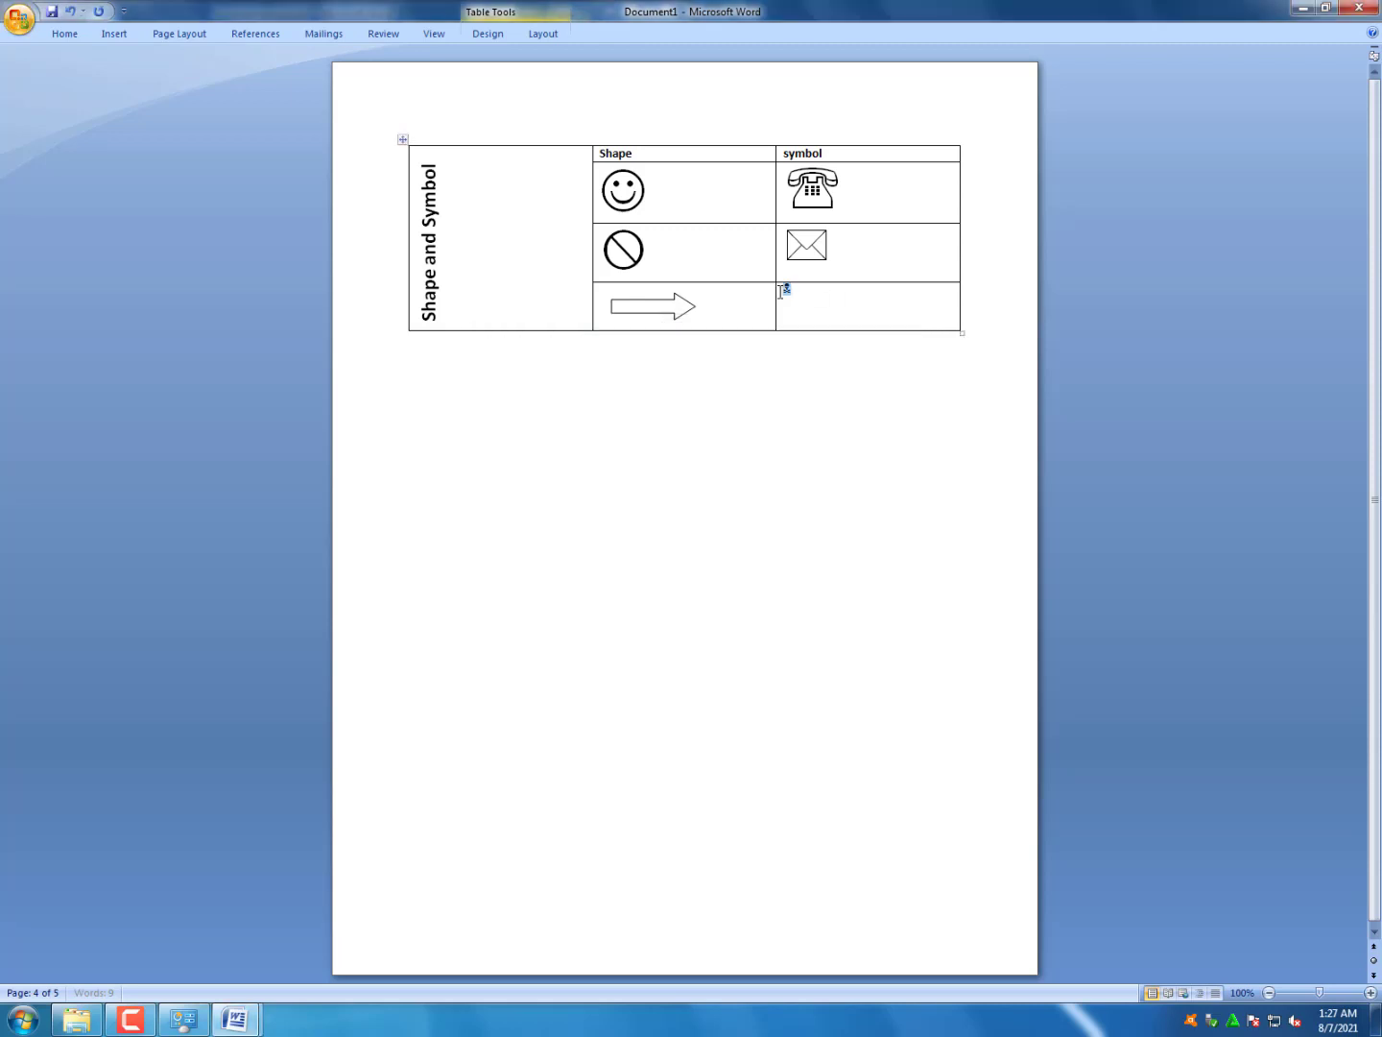
Set the skull and crossbones symbol's font size to 36
left_click(65, 35)
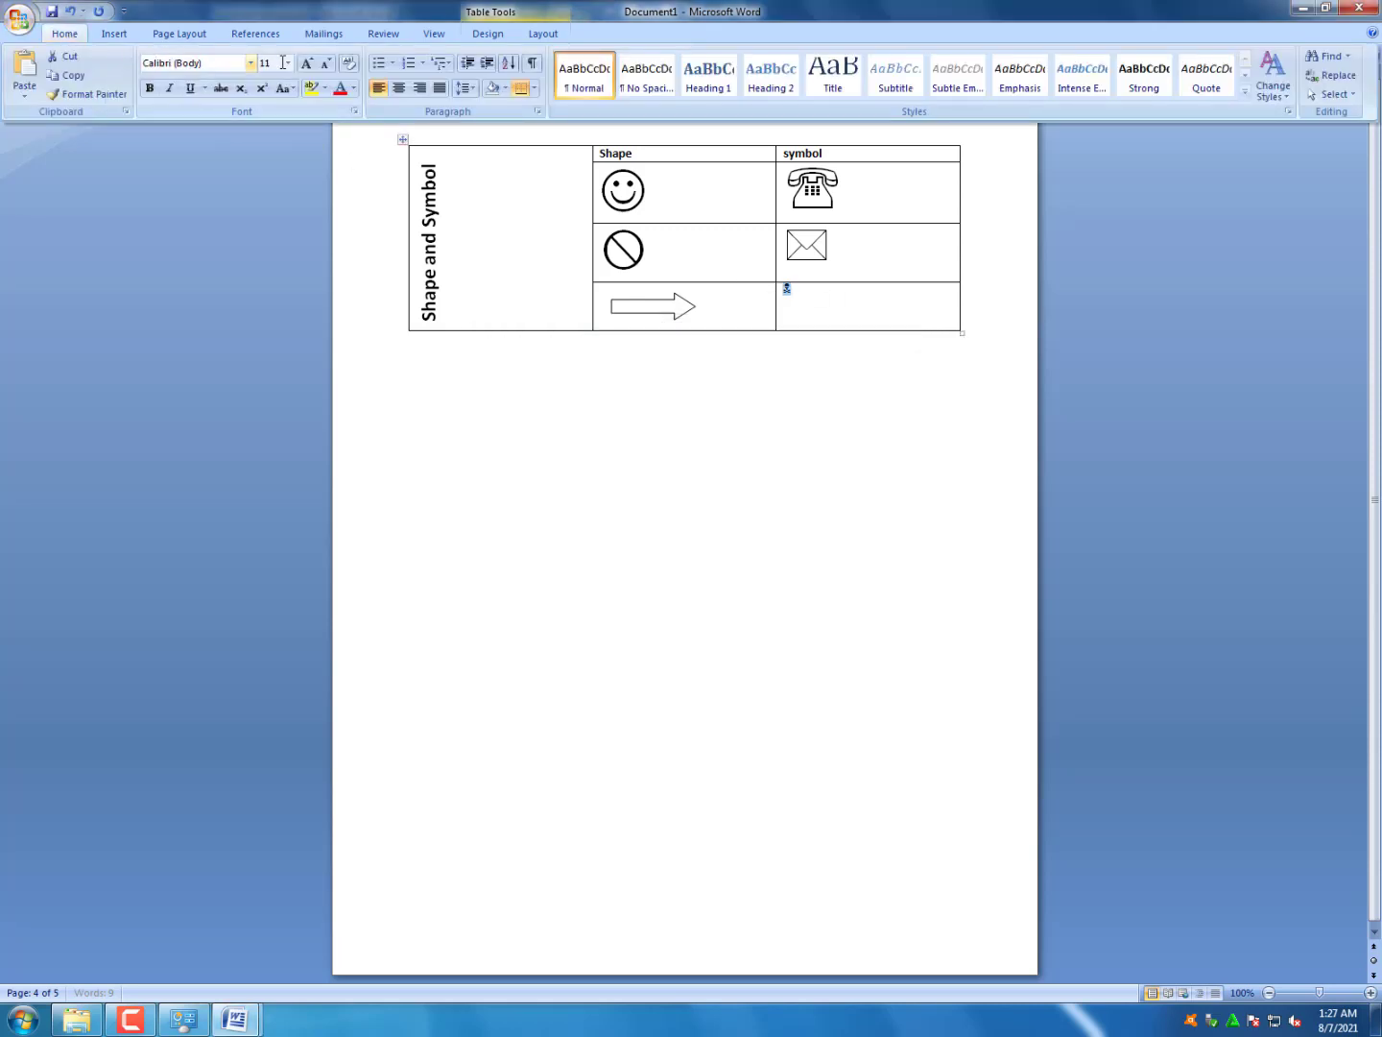
left_click(287, 65)
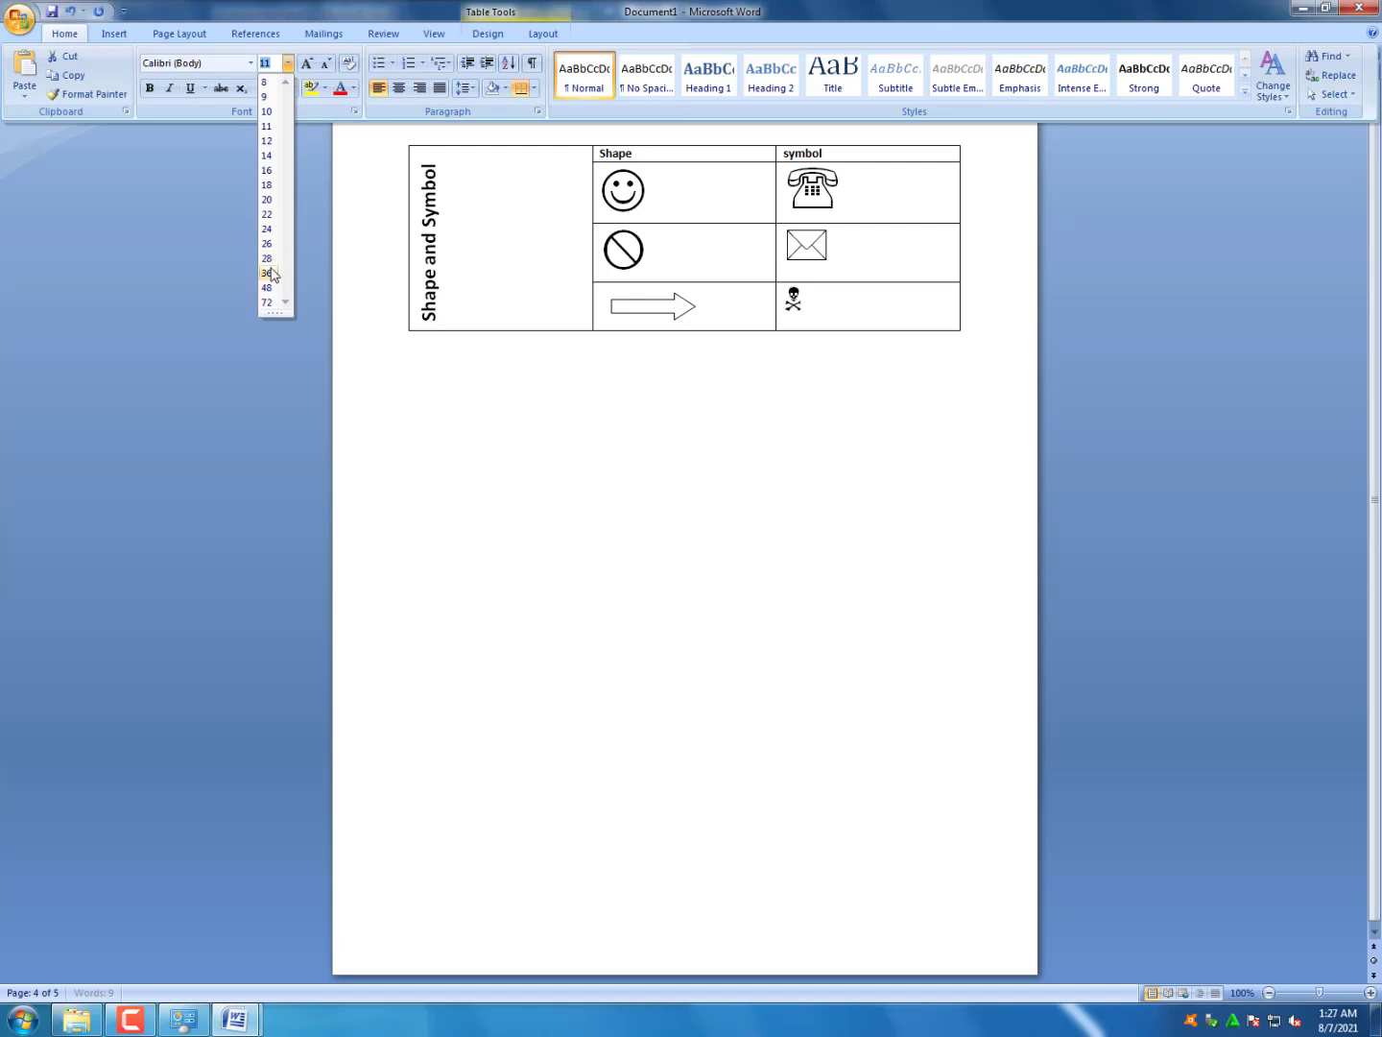
left_click(666, 446)
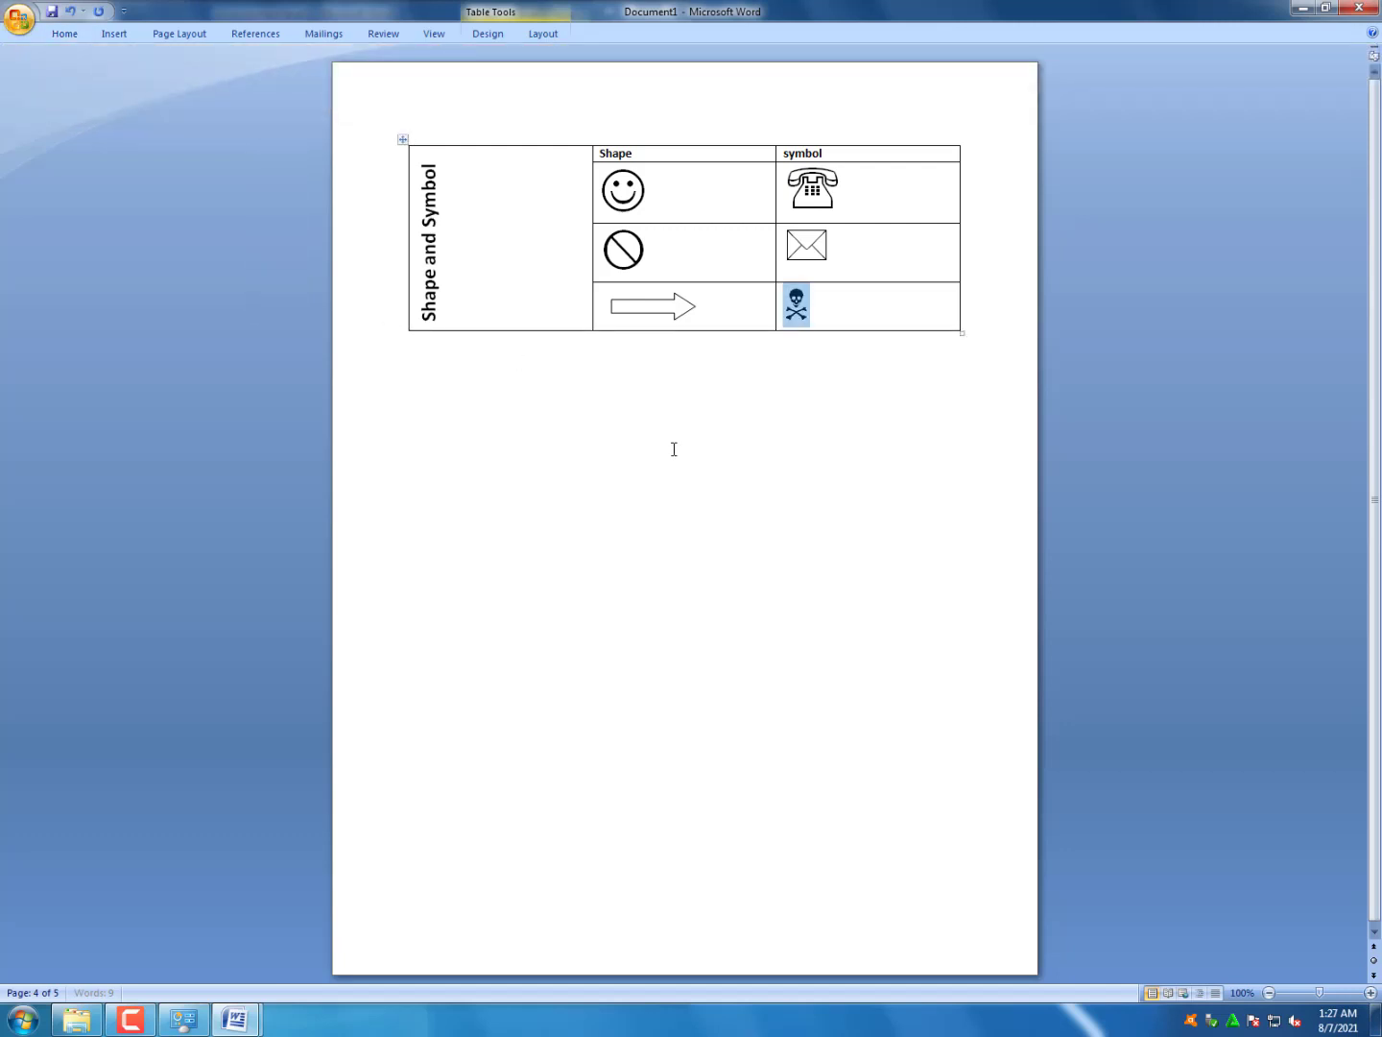
left_click(661, 468)
Switch to the assessment document, maximize its window and highlight the Task 5 instruction about application software and version
mouse_move(253, 1029)
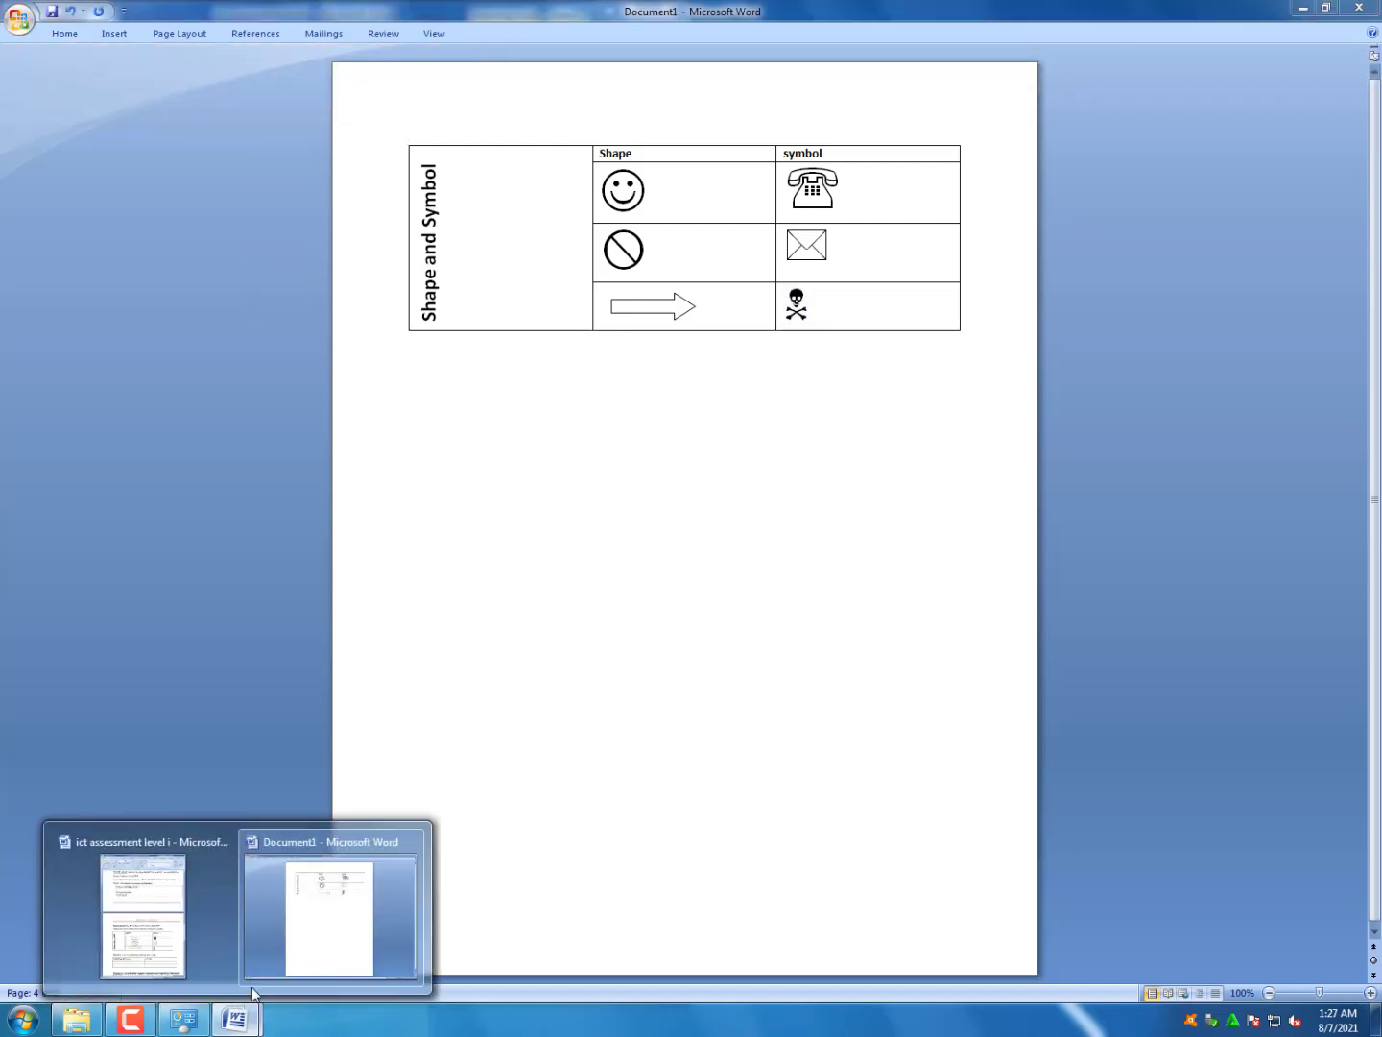
left_click(159, 920)
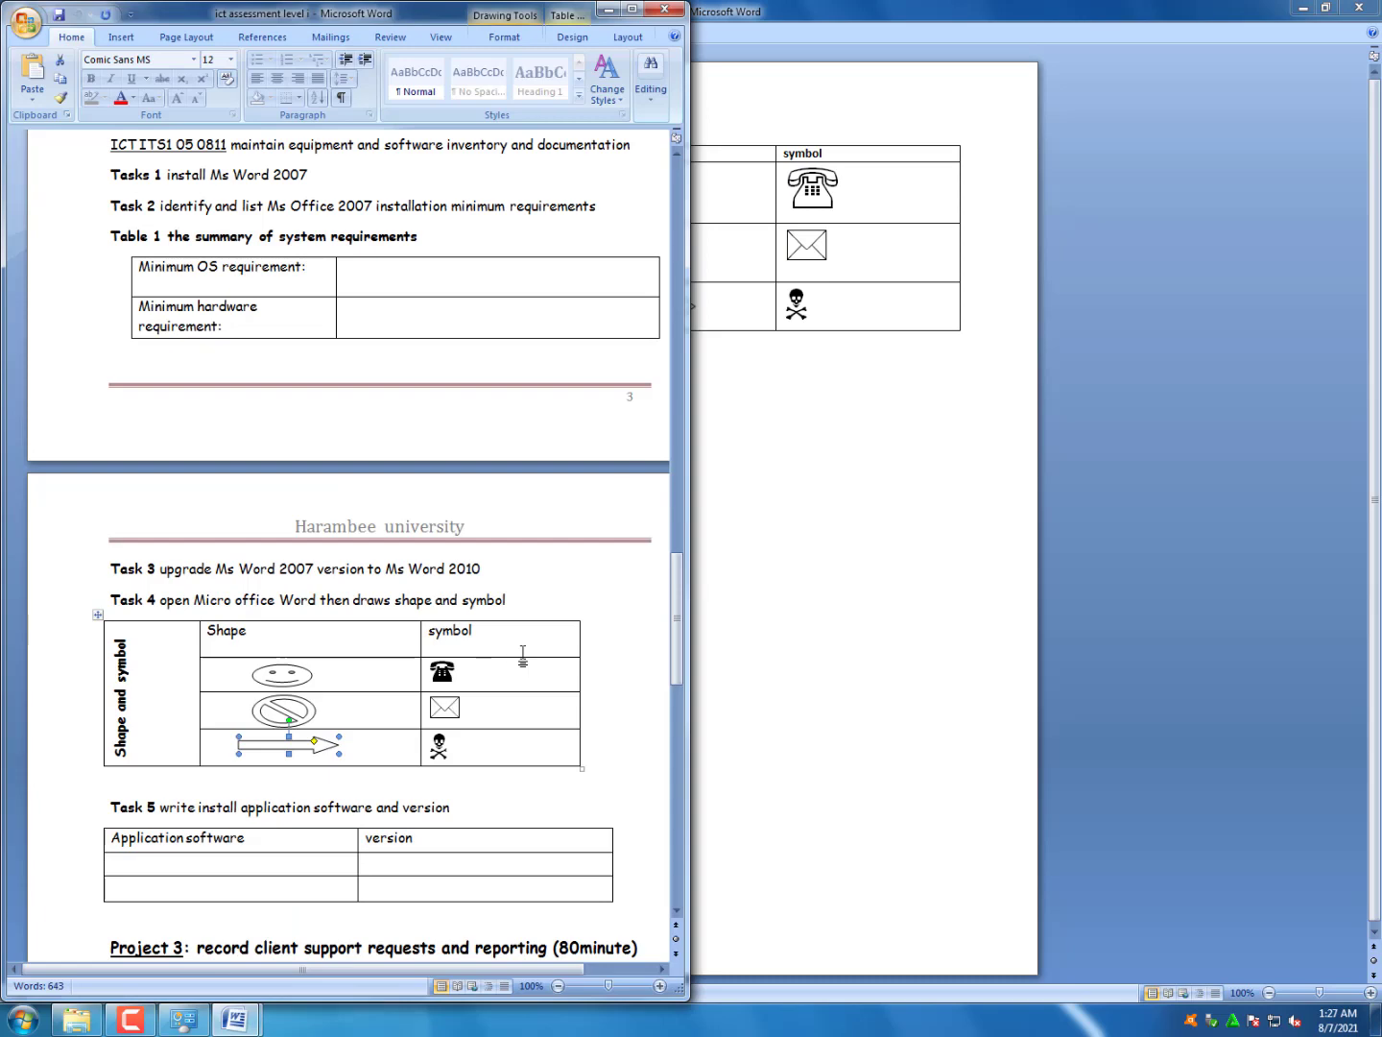
left_click(632, 9)
scroll(795, 485, "down", 2)
scroll(795, 489, "up", 1)
scroll(794, 488, "down", 2)
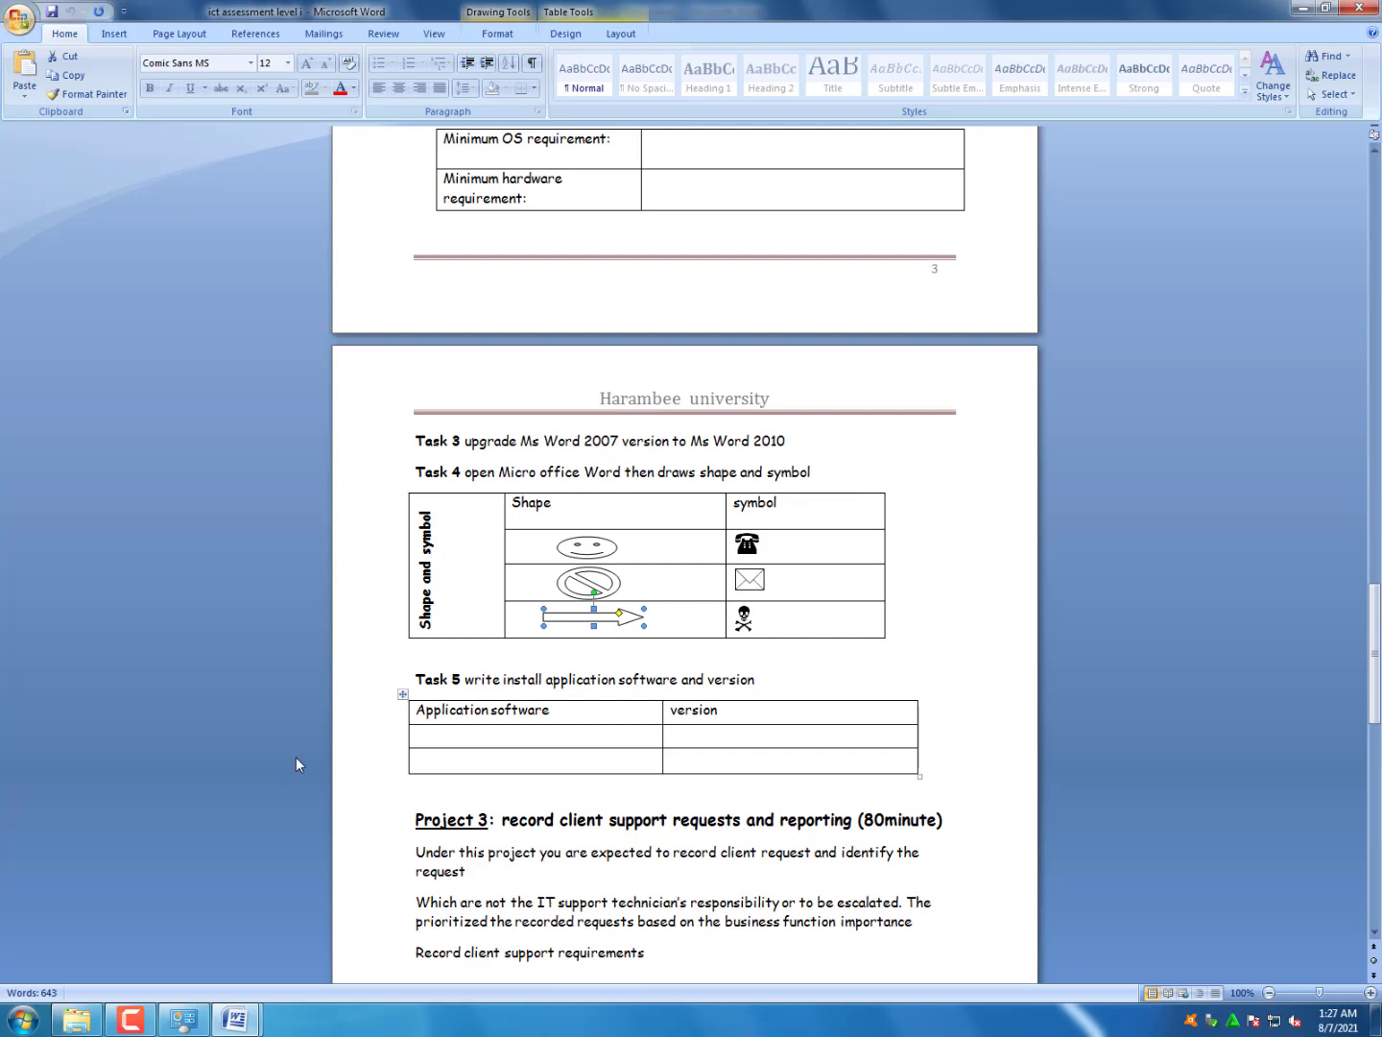
left_click_drag(419, 676, 759, 680)
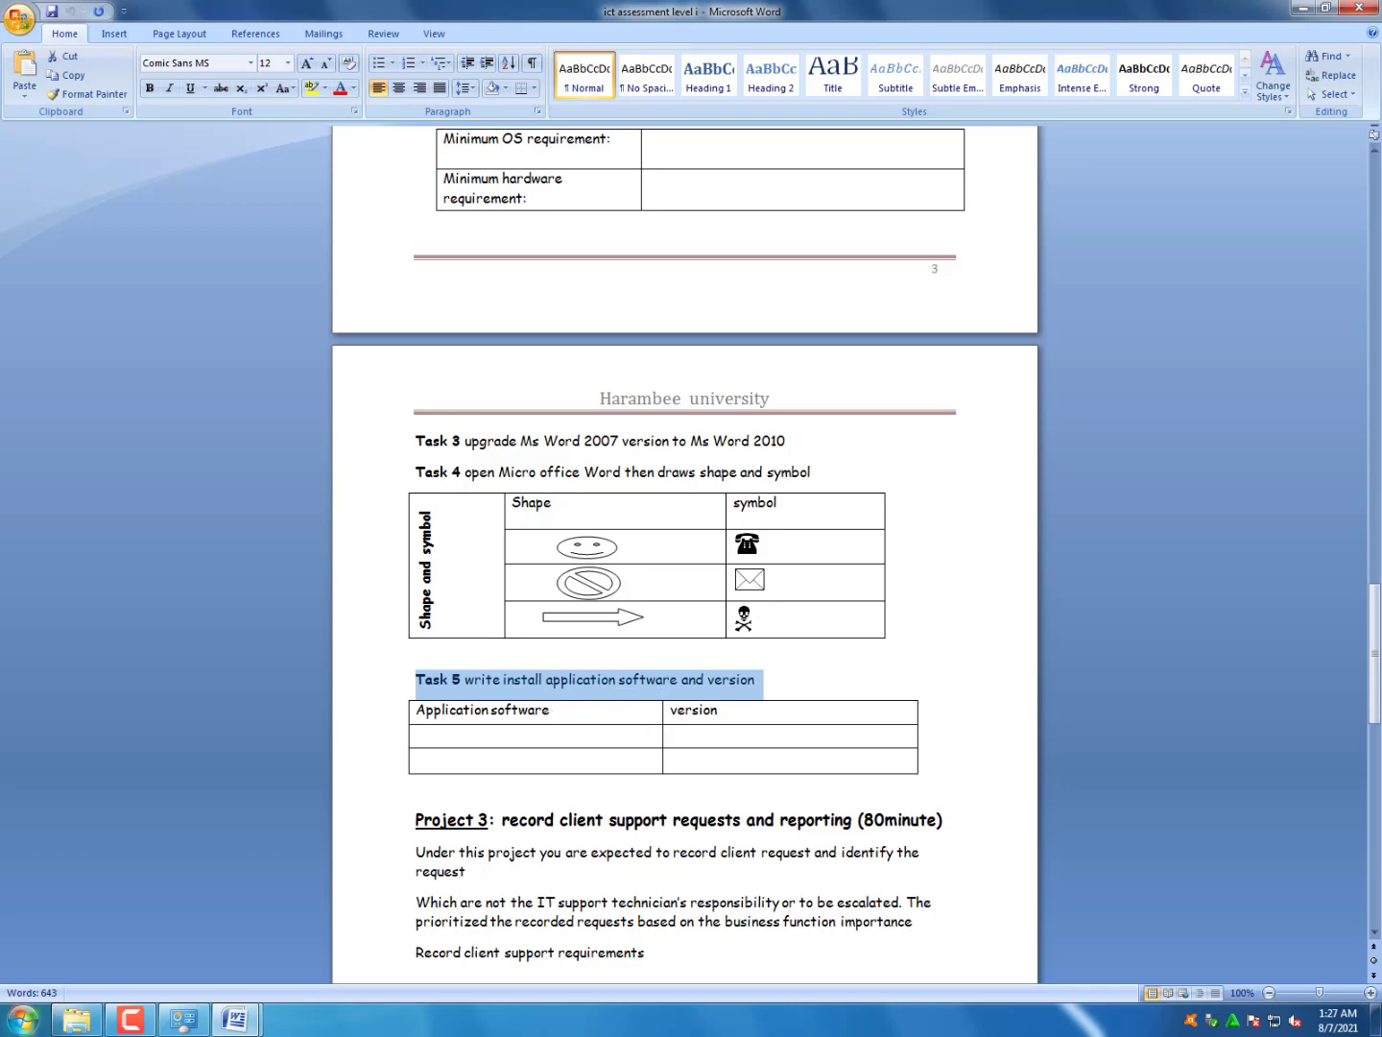
Open the installed programs list in Control Panel, narrow its Name column and examine the application names and versions
left_click(21, 1019)
left_click(257, 833)
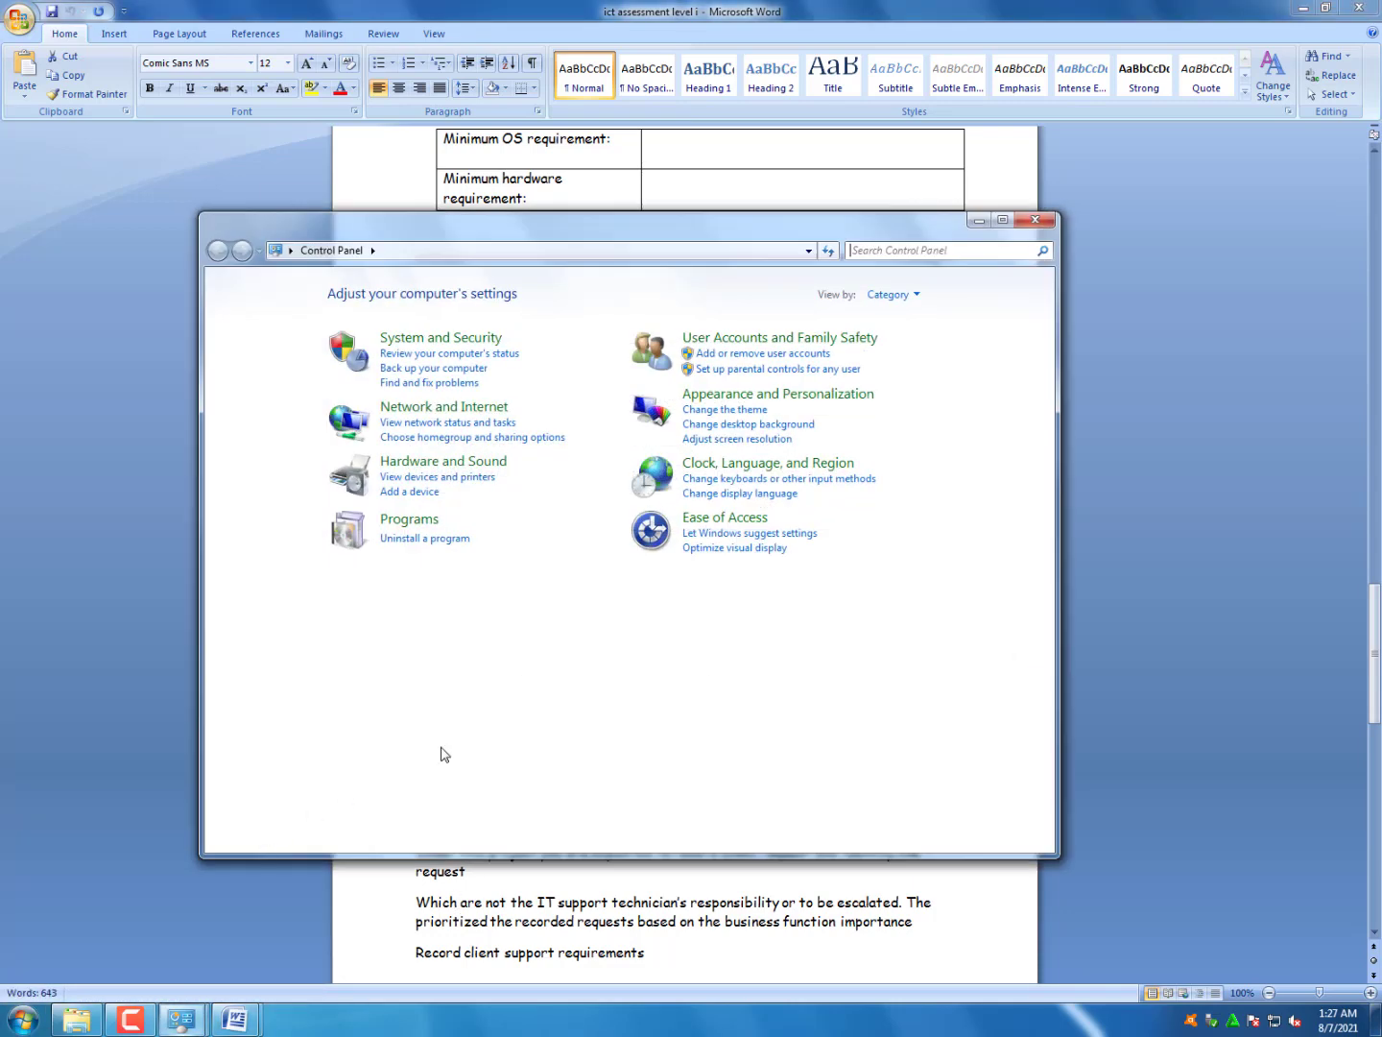
left_click(448, 541)
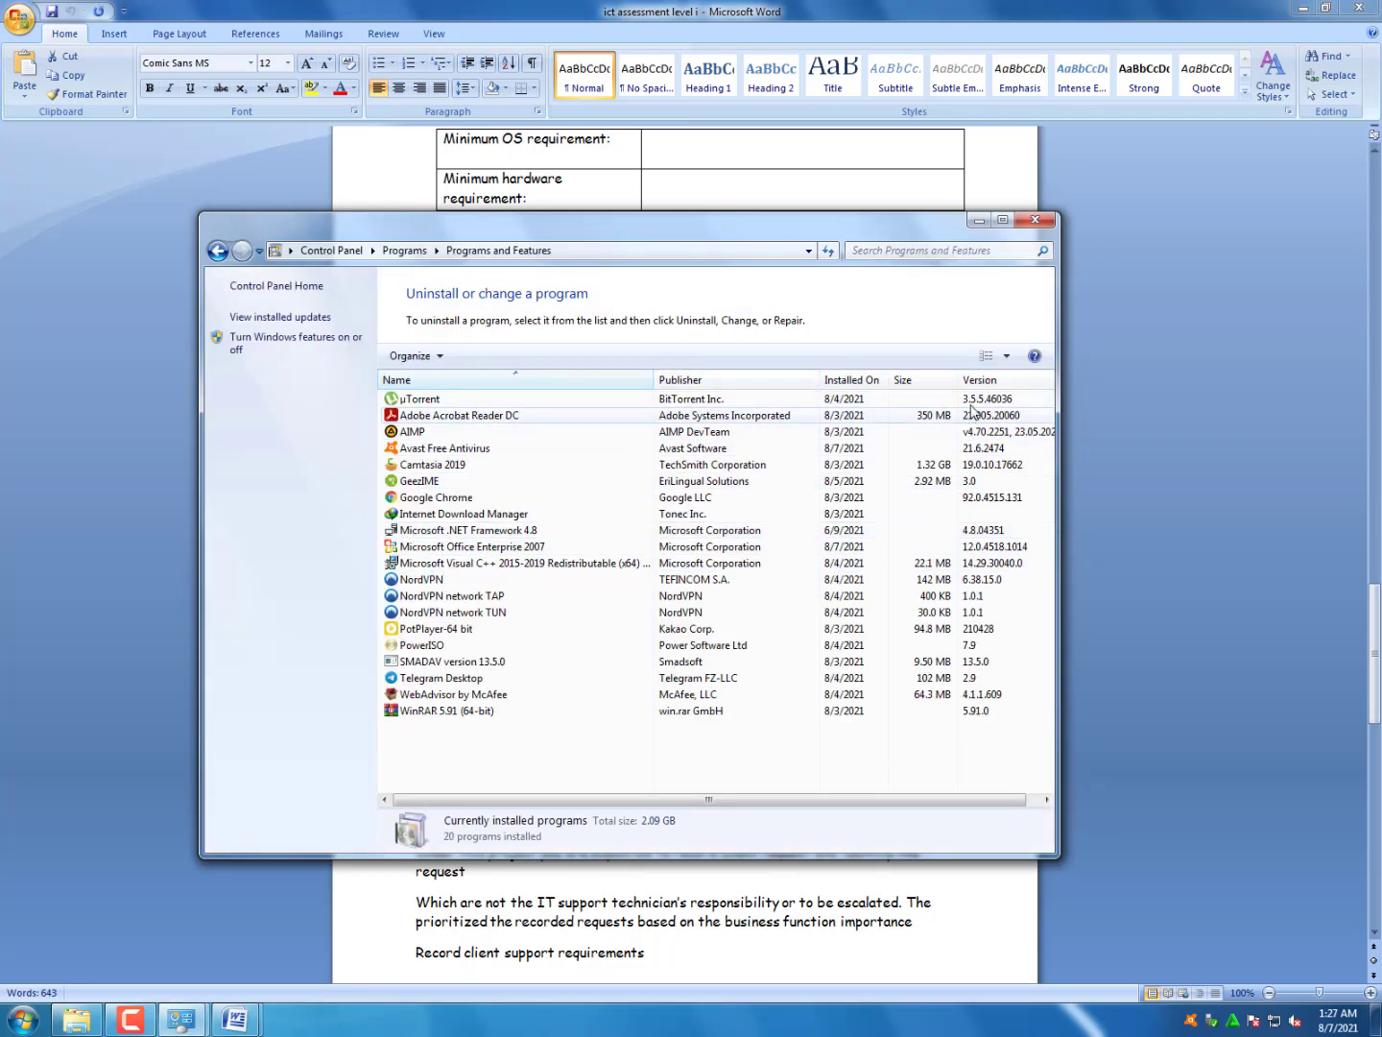
left_click_drag(653, 379, 594, 379)
left_click(410, 396)
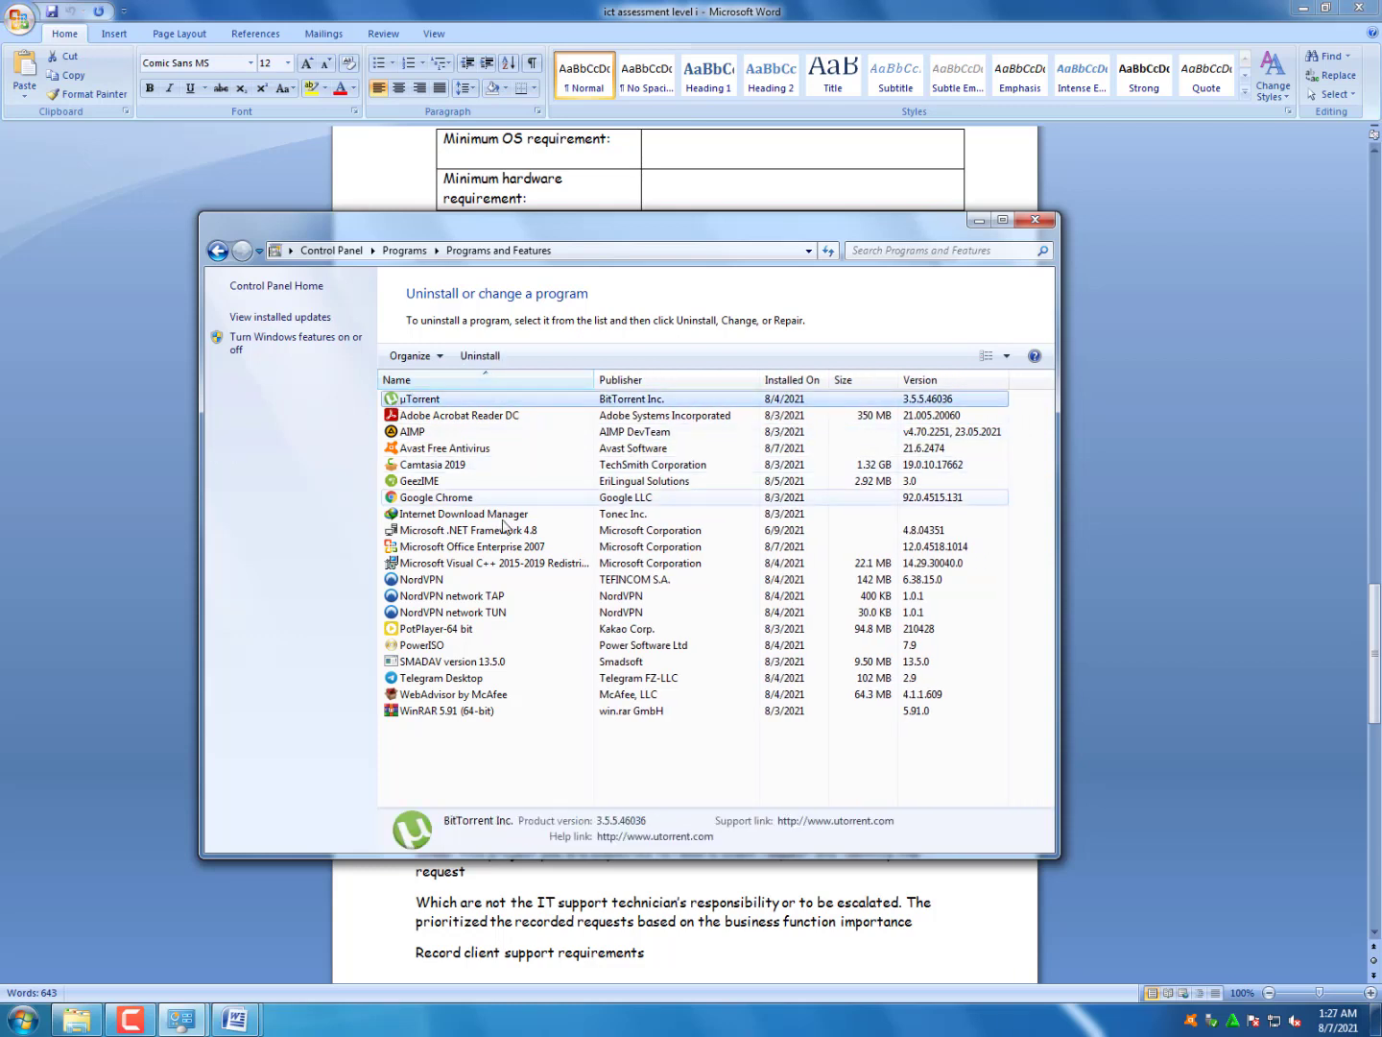
left_click(636, 712)
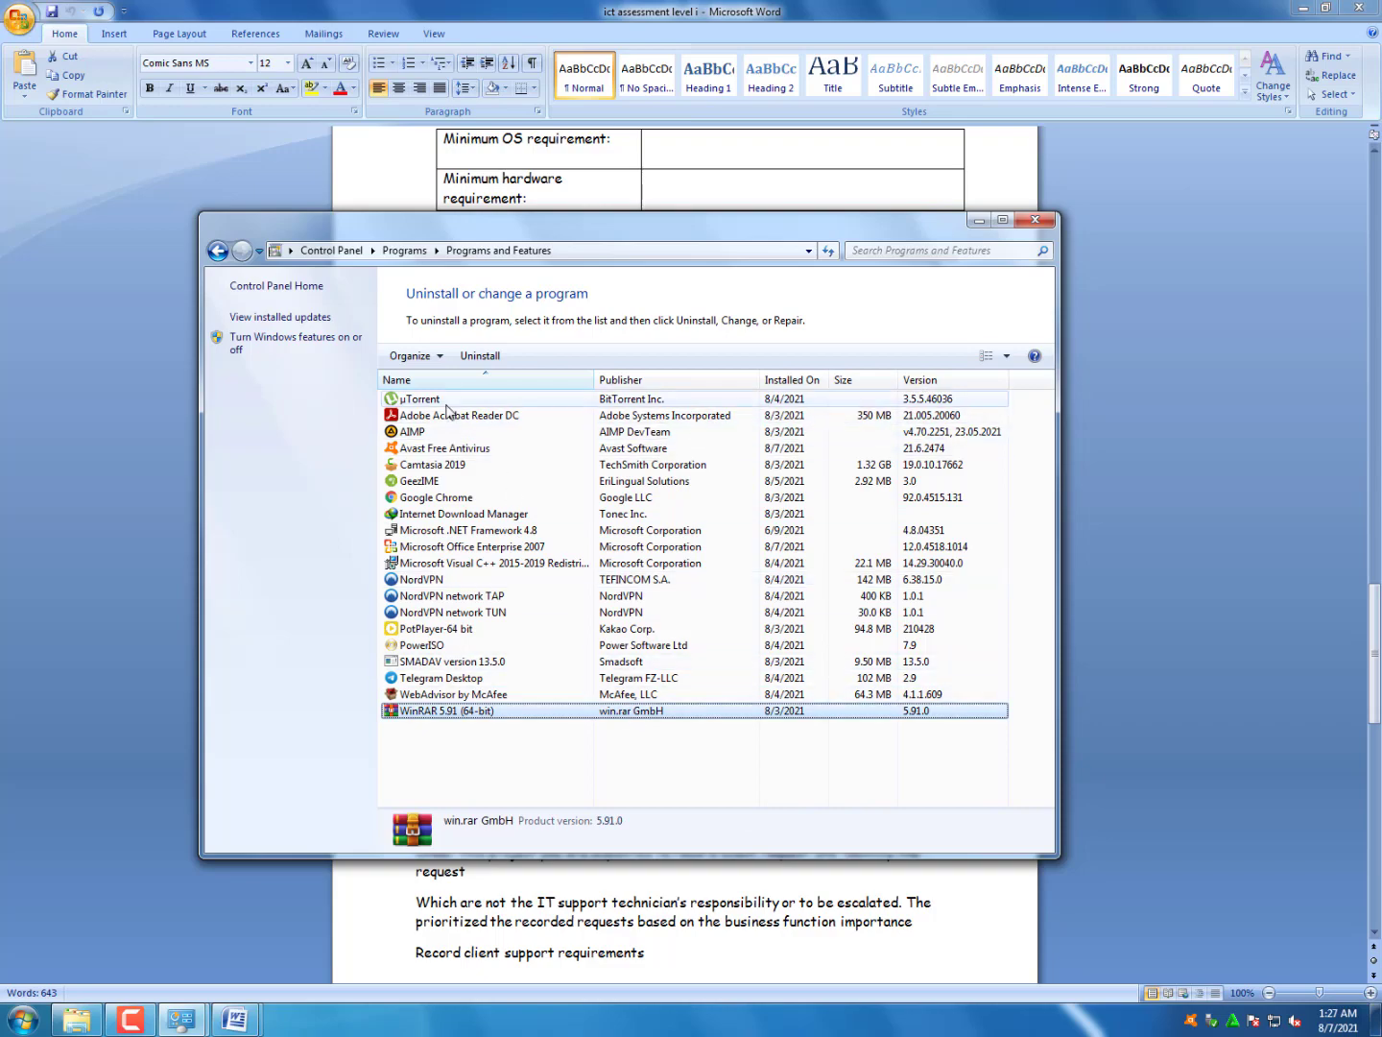
left_click(581, 399)
Fill the first empty row of the Task 5 table with "utorrent" and version 3.5.5.46036, consulting the installed programs list
left_click_drag(745, 219, 1071, 216)
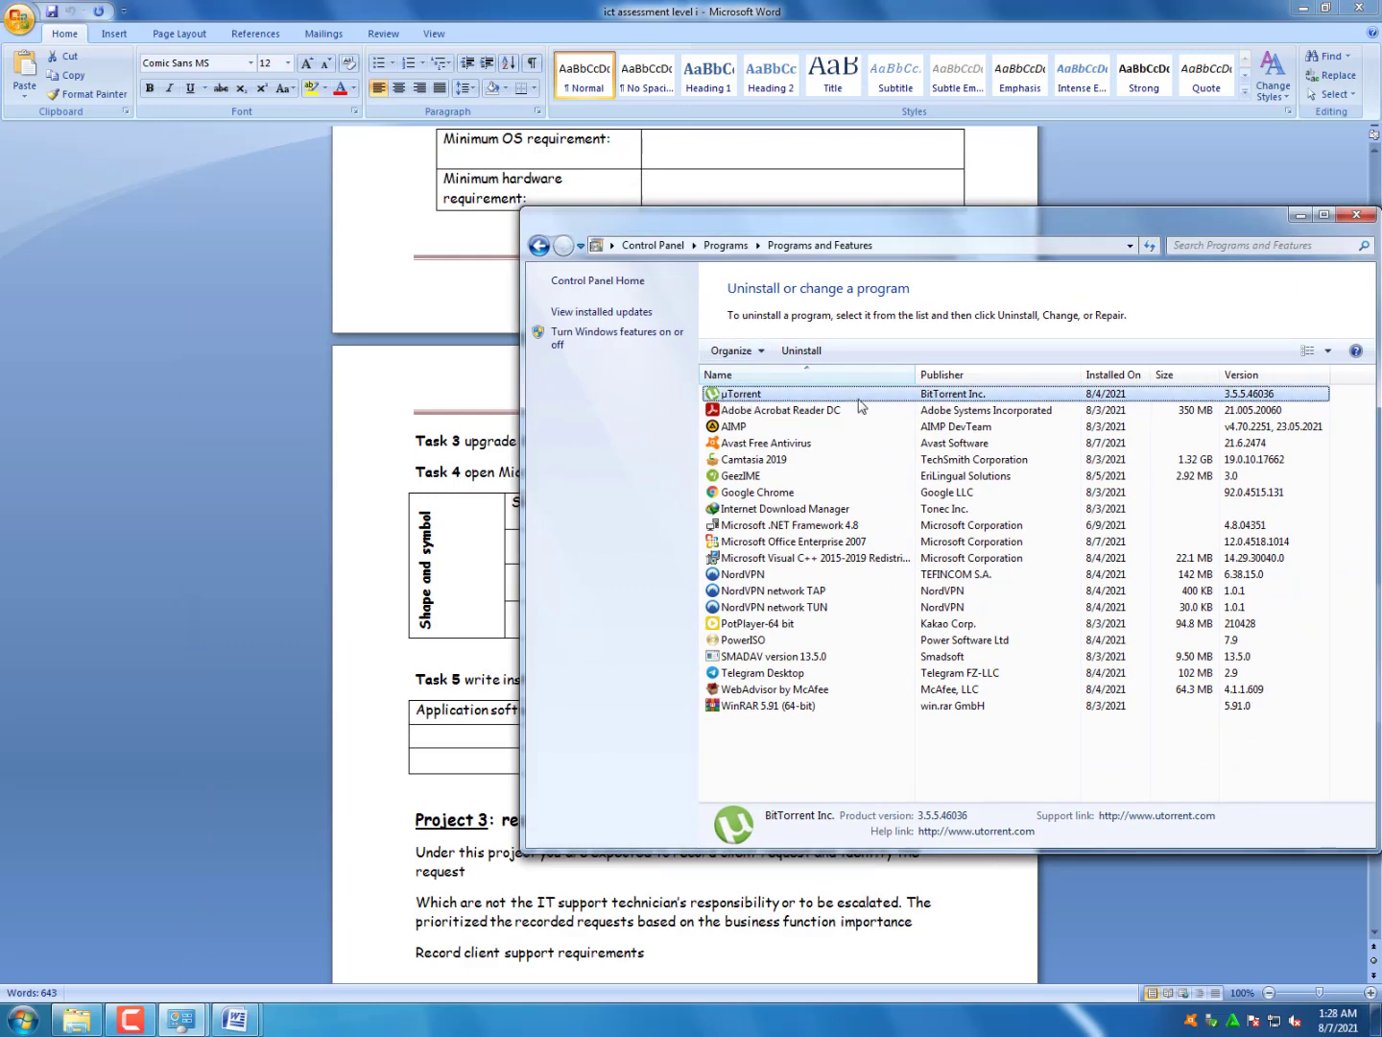
left_click(456, 737)
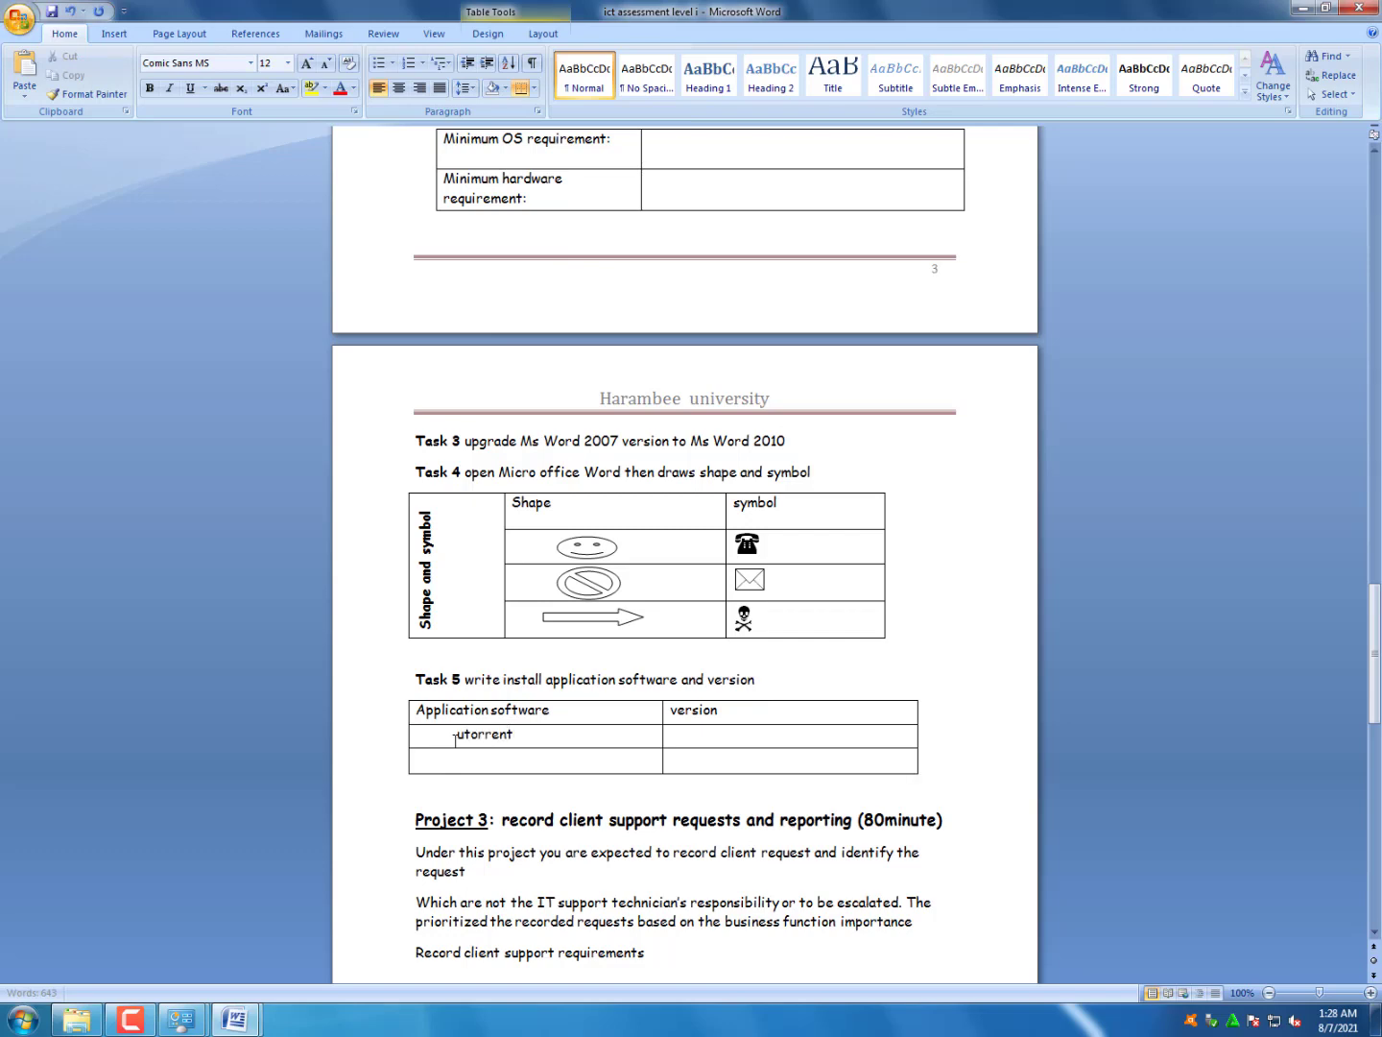
left_click(180, 1027)
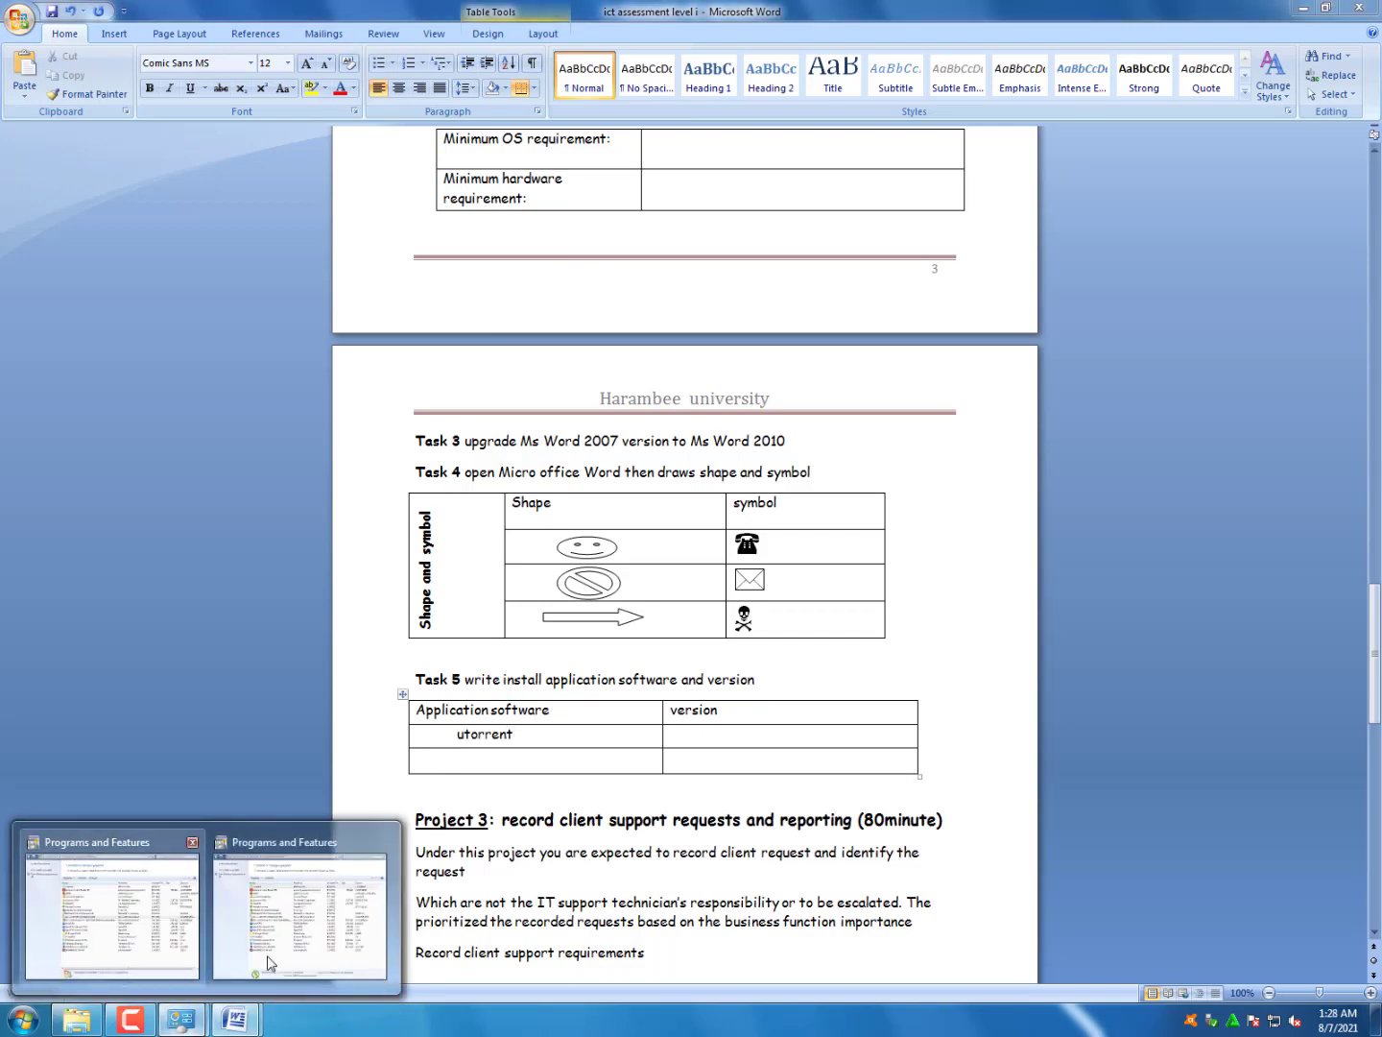
left_click(279, 950)
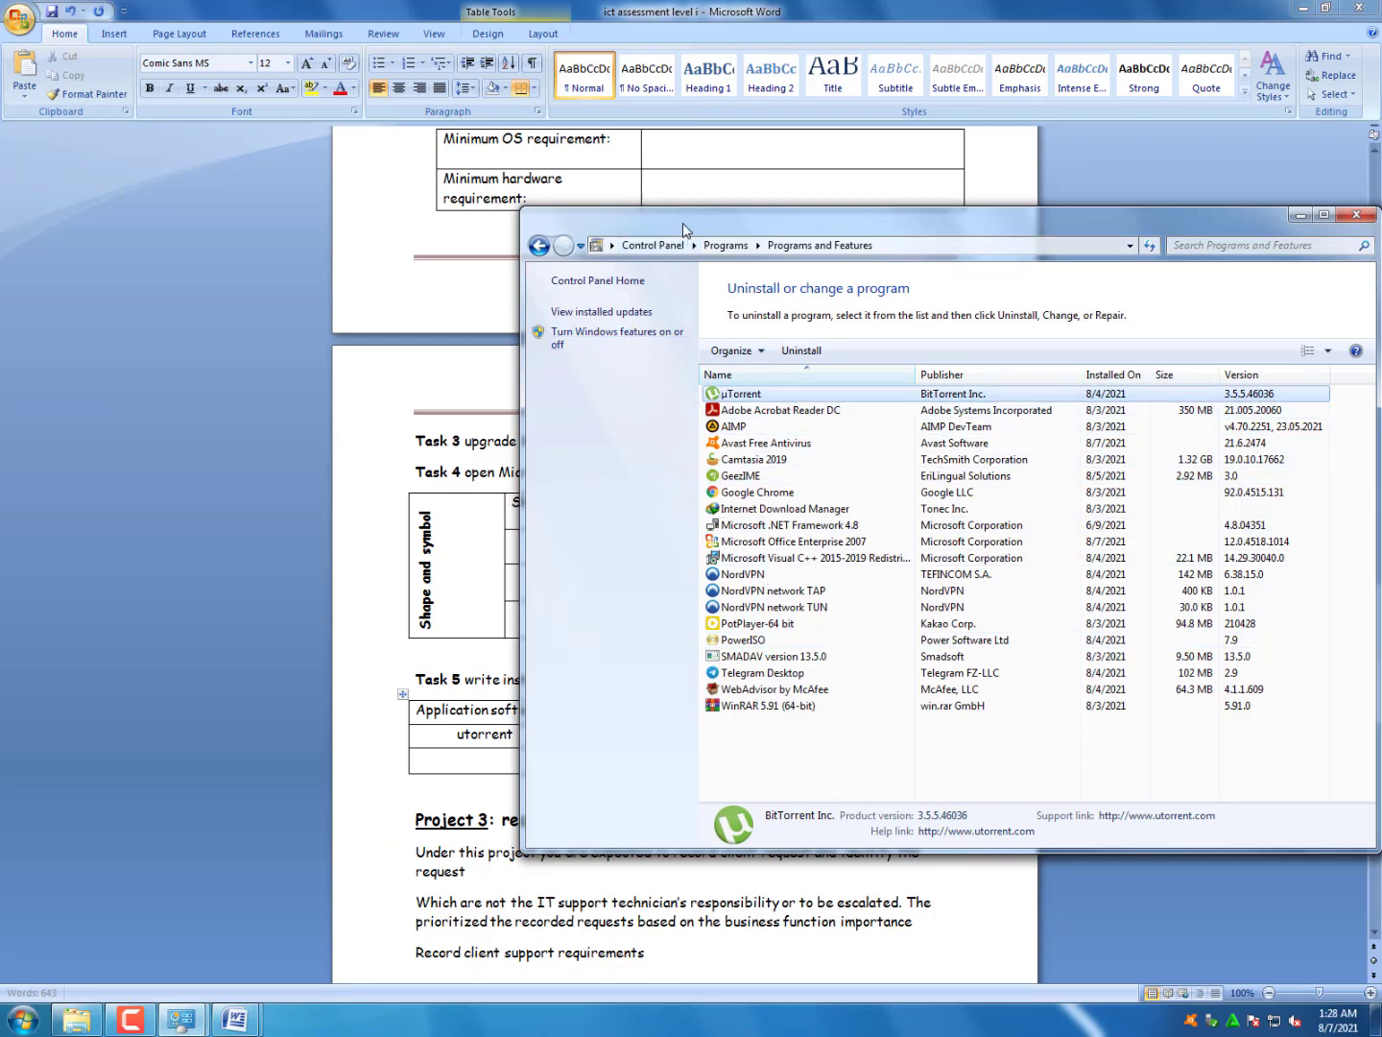
left_click(332, 794)
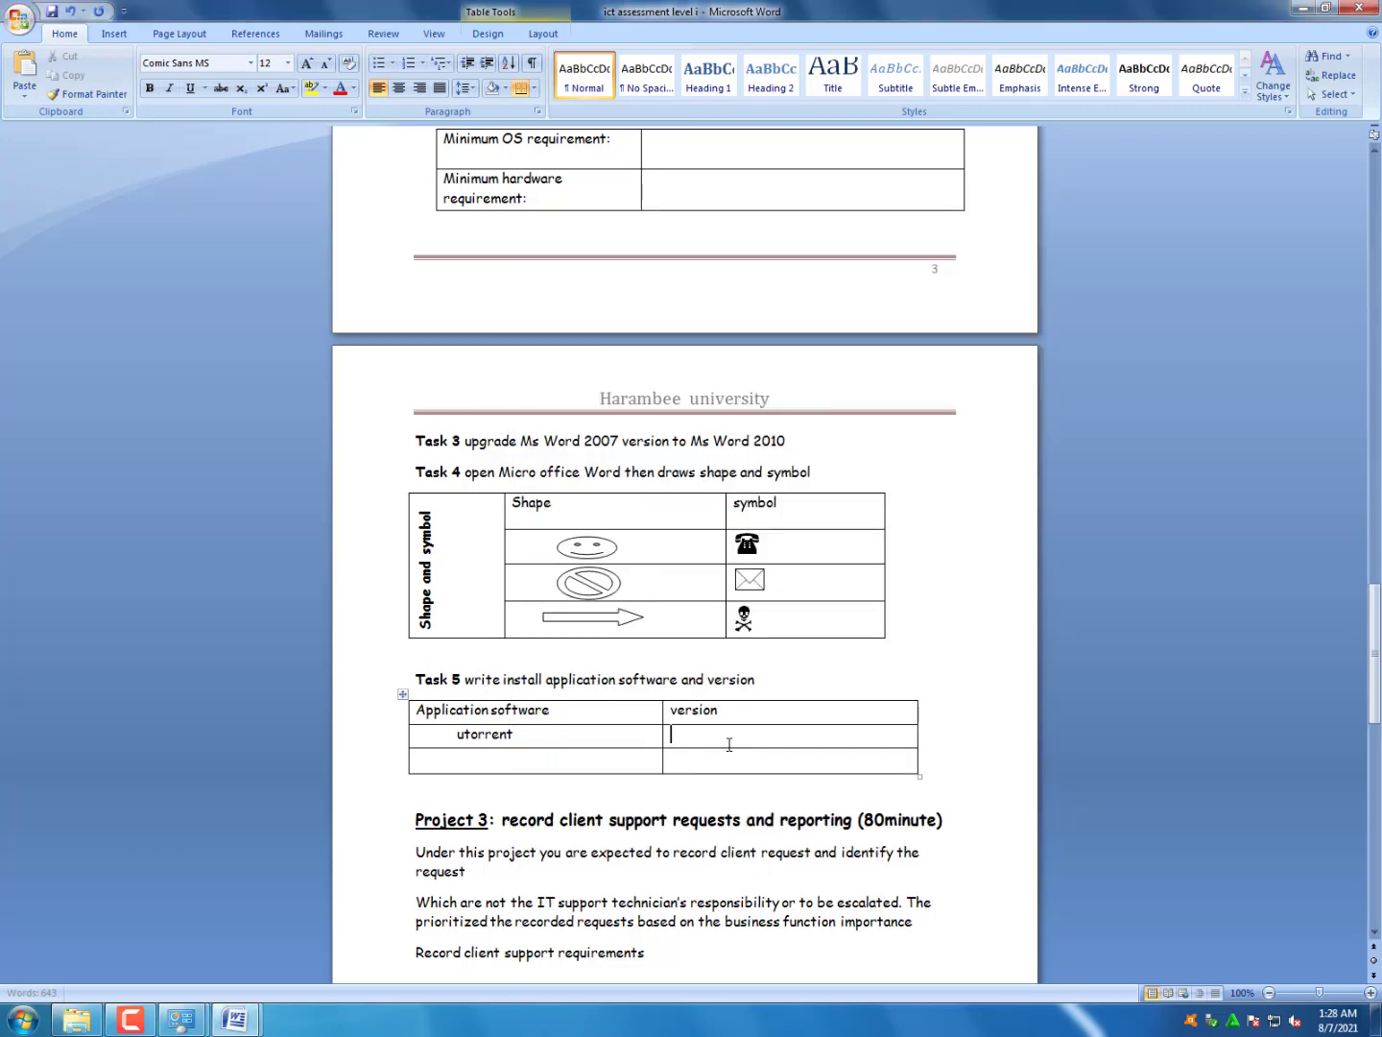
type("3.5.5.4")
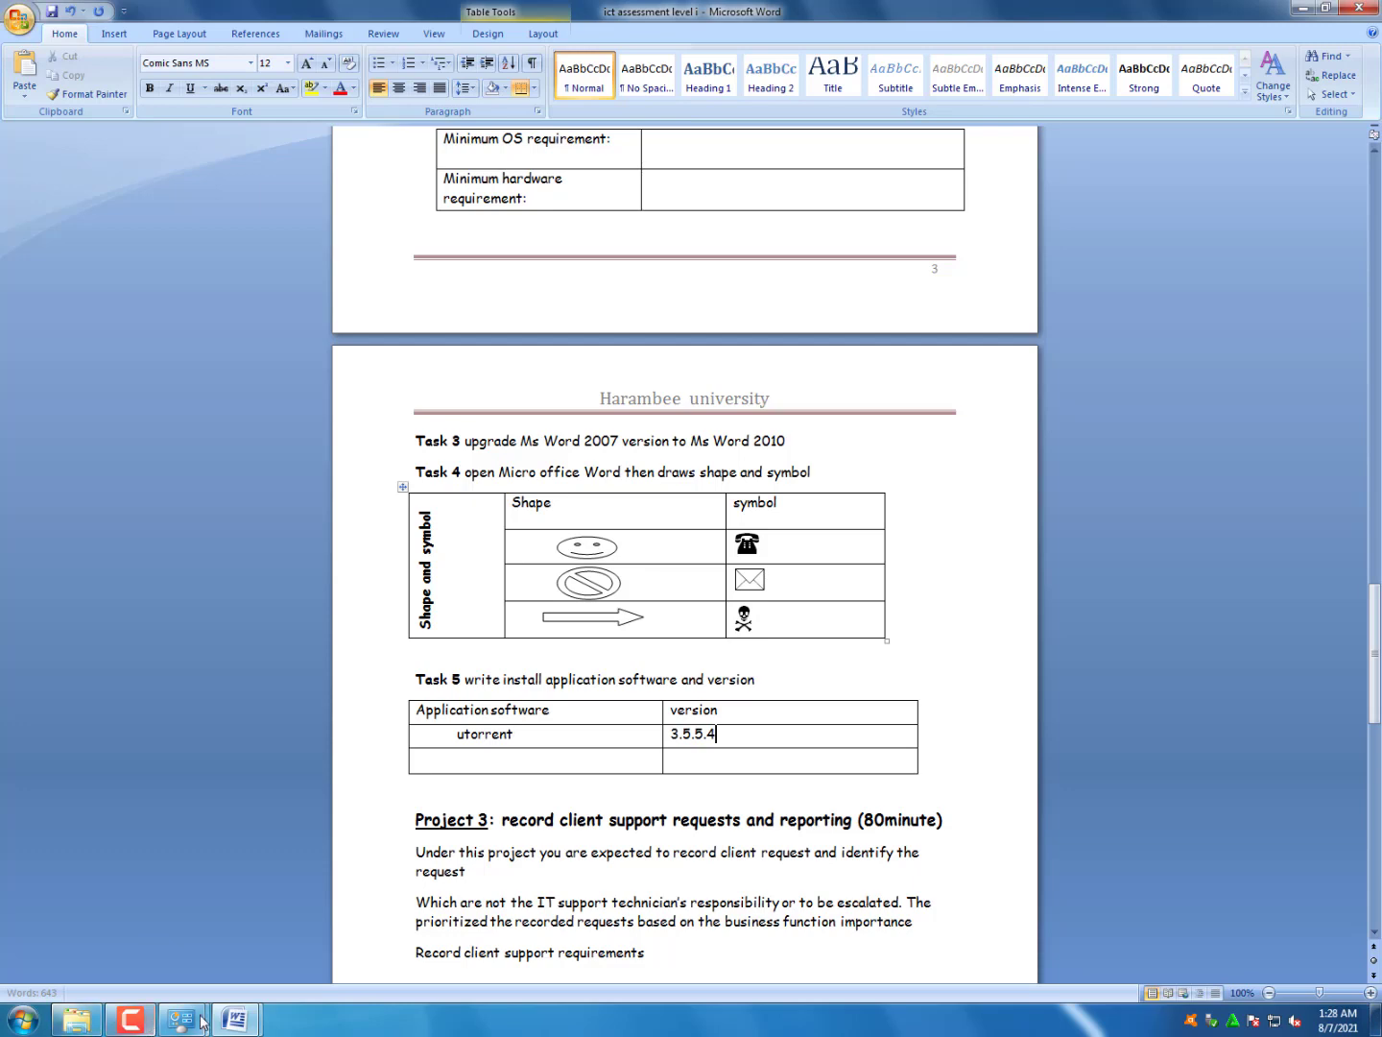
mouse_move(182, 1020)
left_click(322, 980)
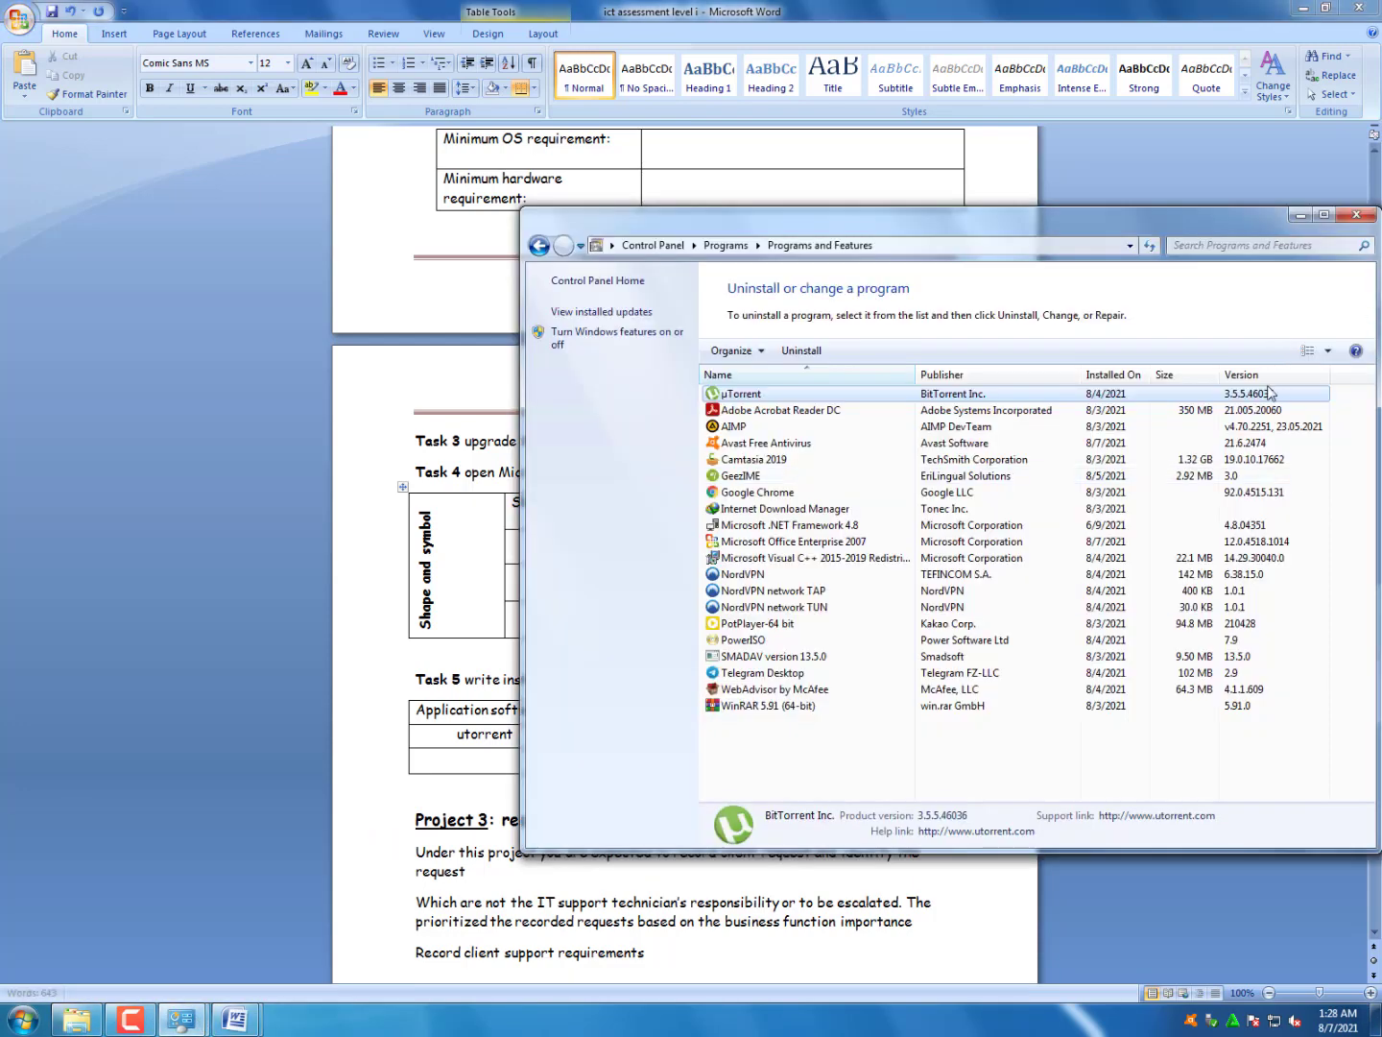
key("alt+Tab")
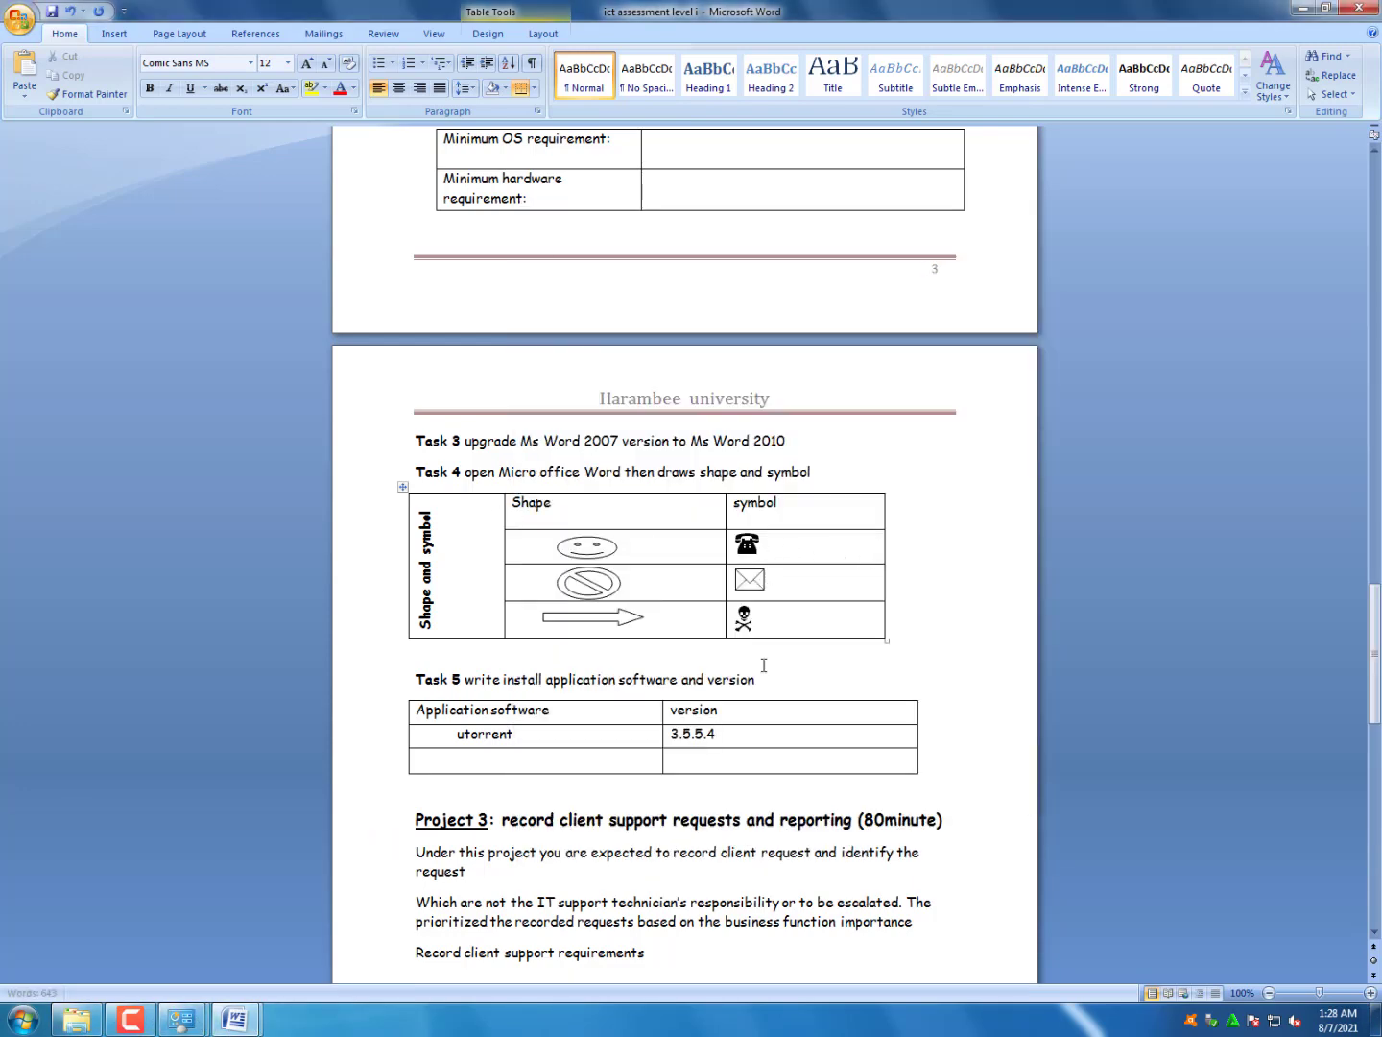
type("603")
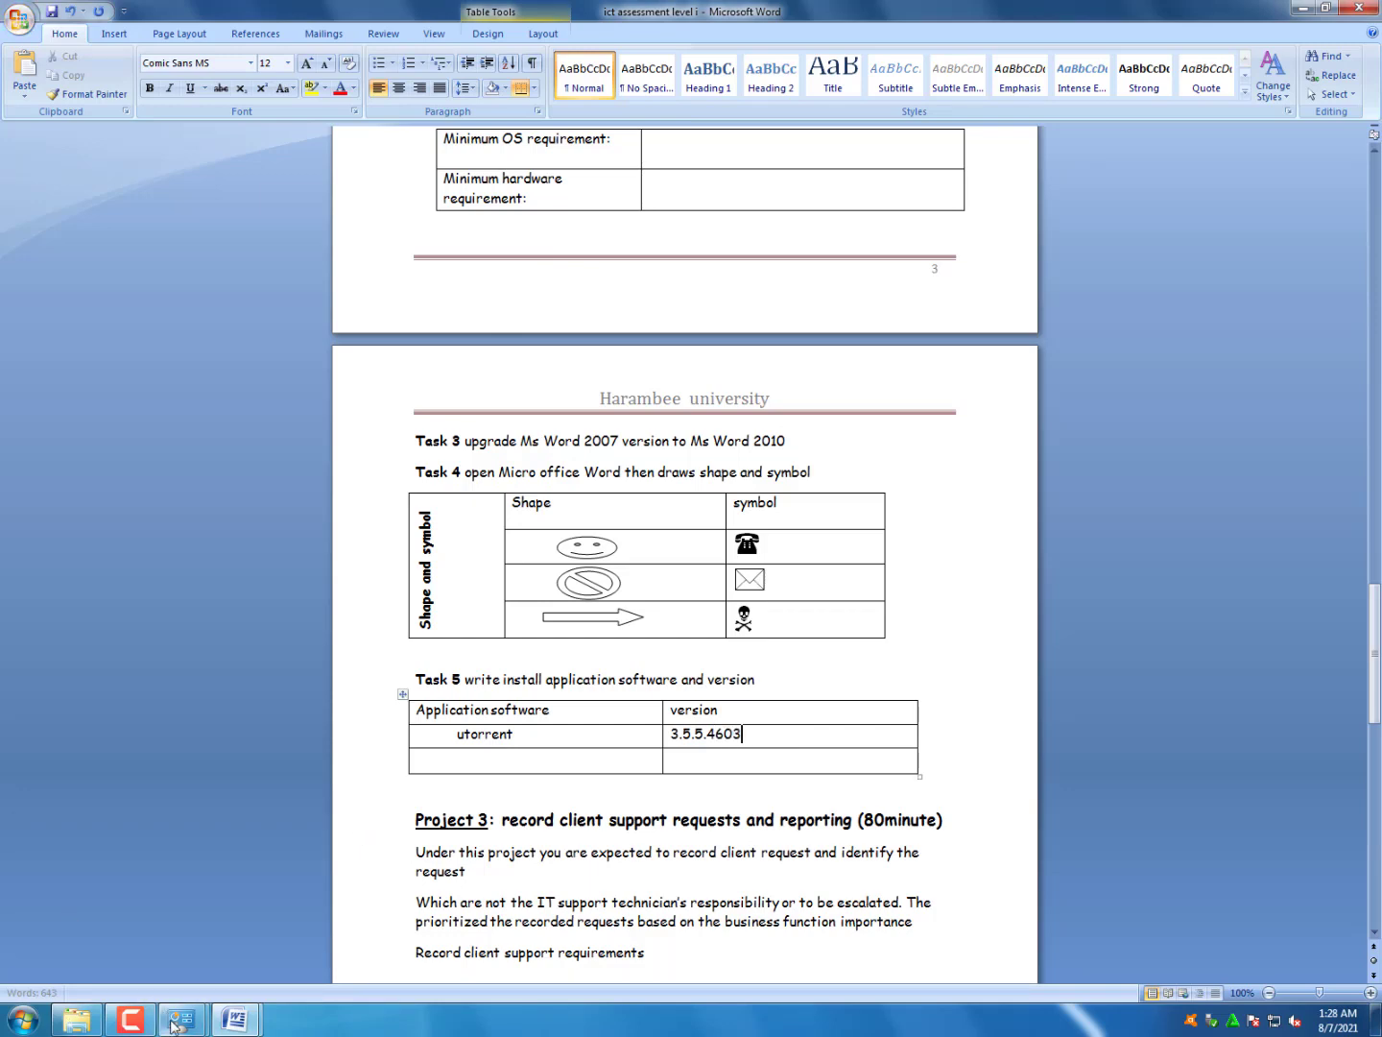
mouse_move(182, 1019)
mouse_move(348, 936)
type("6")
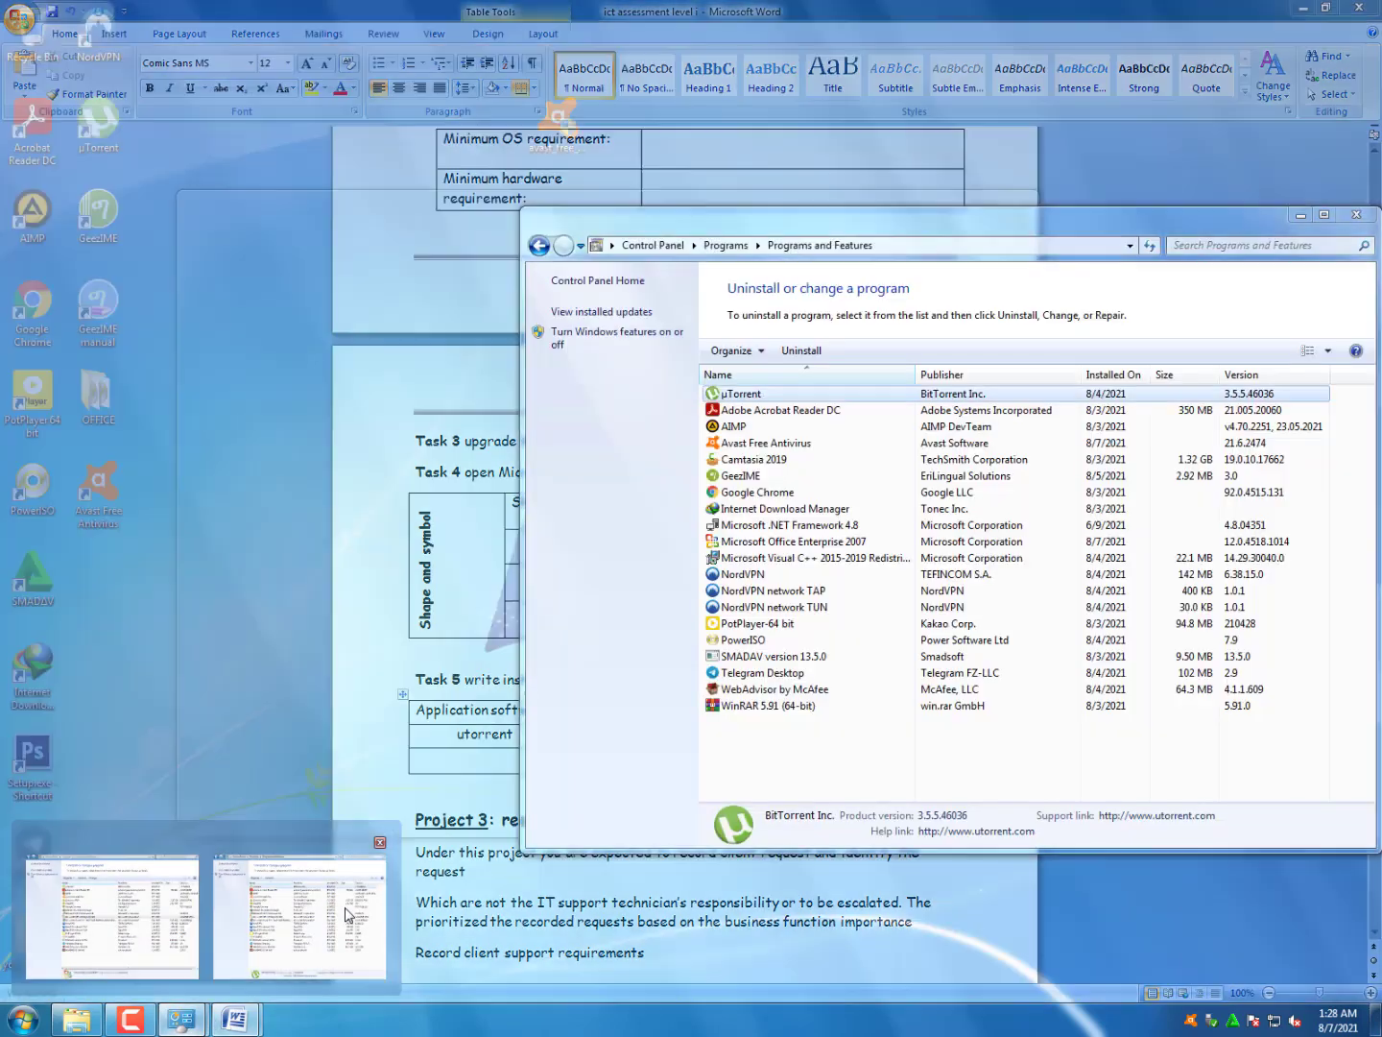
Examine the Microsoft Office Enterprise 2007 entry in the installed programs list and close the list
left_click(288, 937)
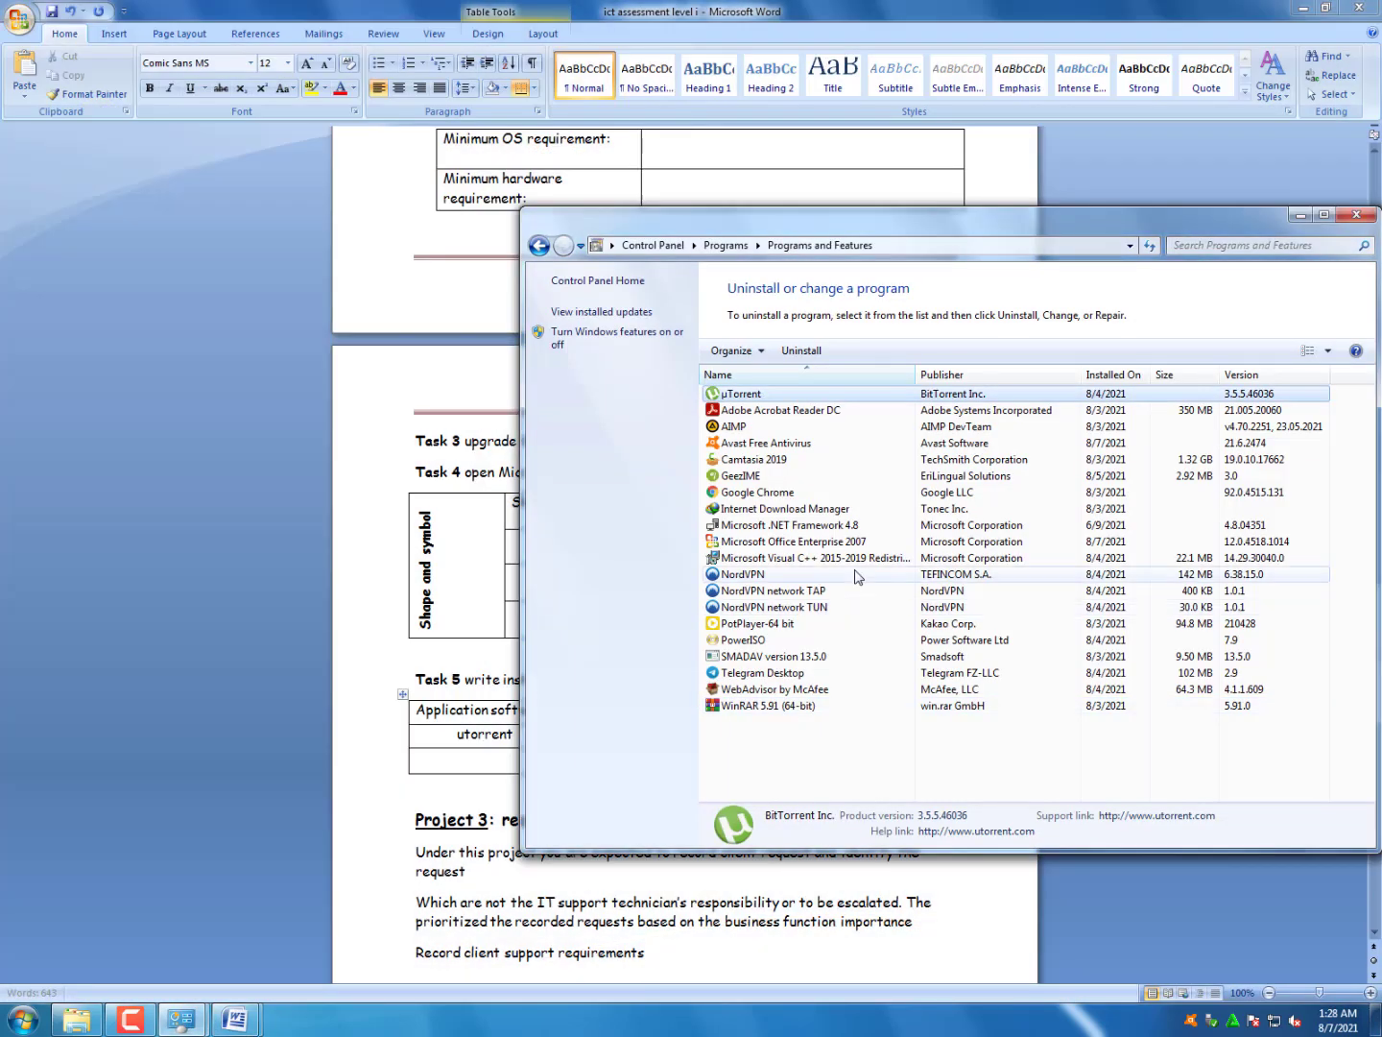
left_click_drag(881, 223, 501, 210)
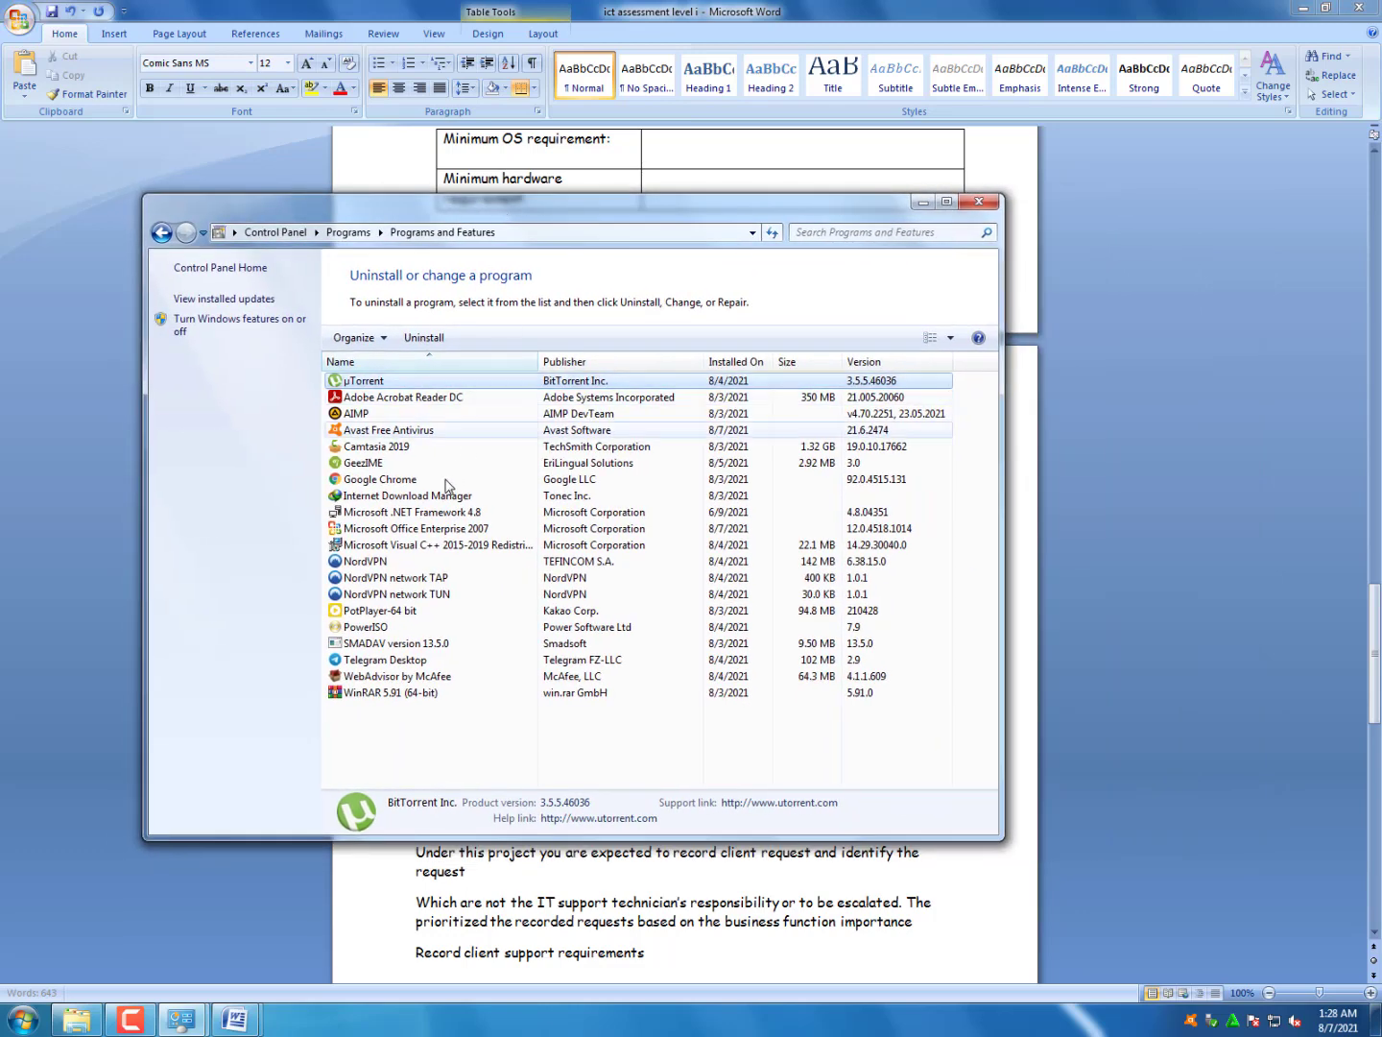
left_click(392, 529)
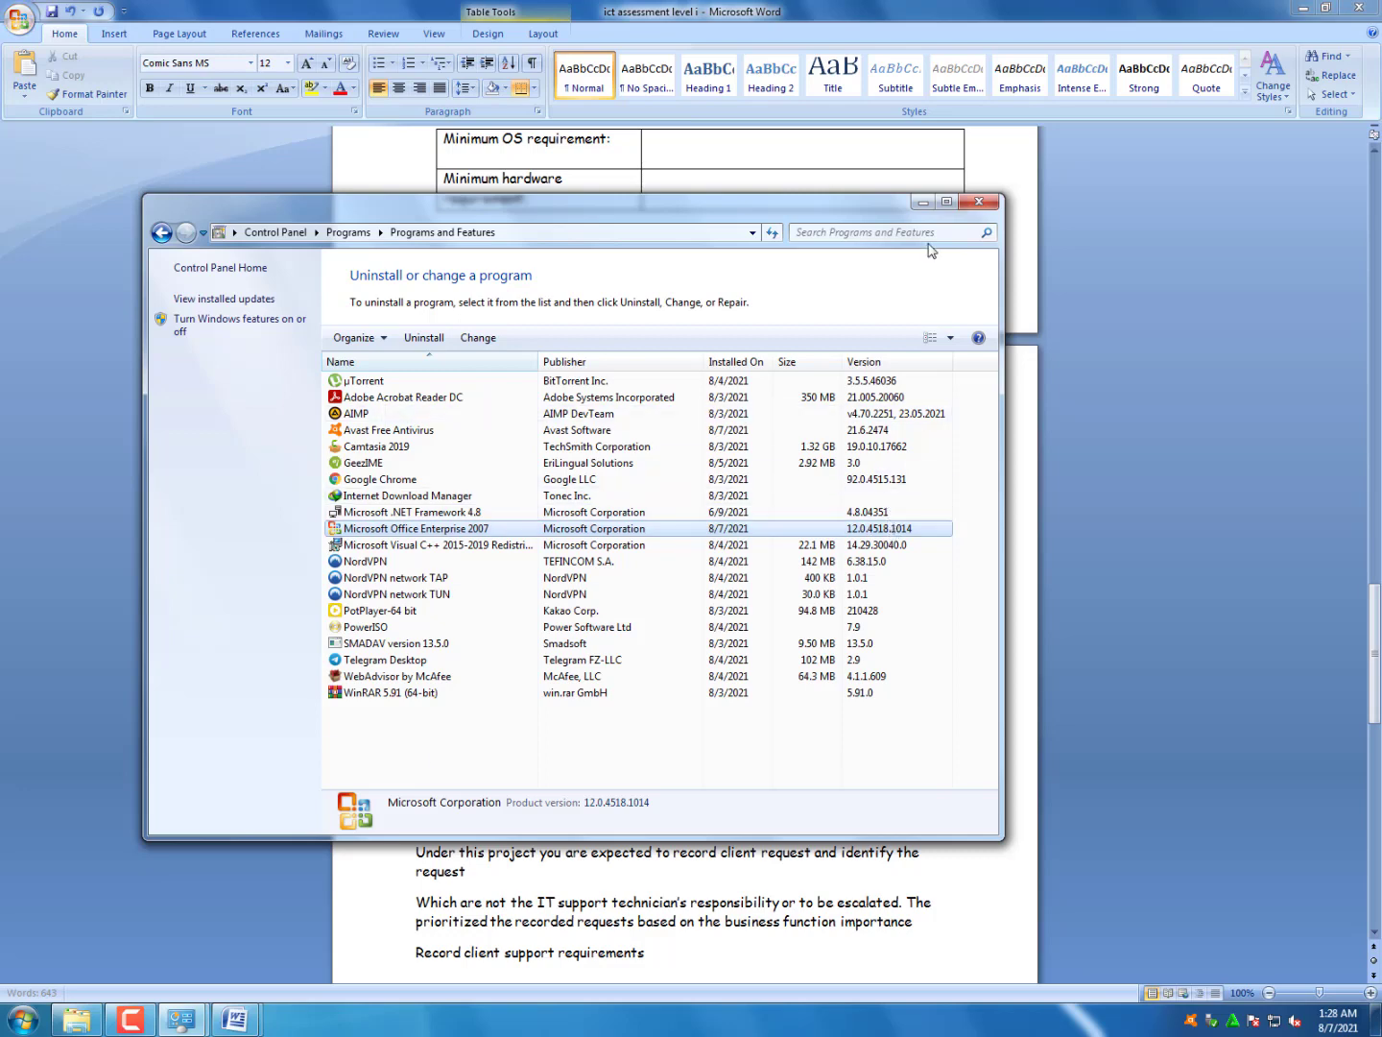
left_click(980, 203)
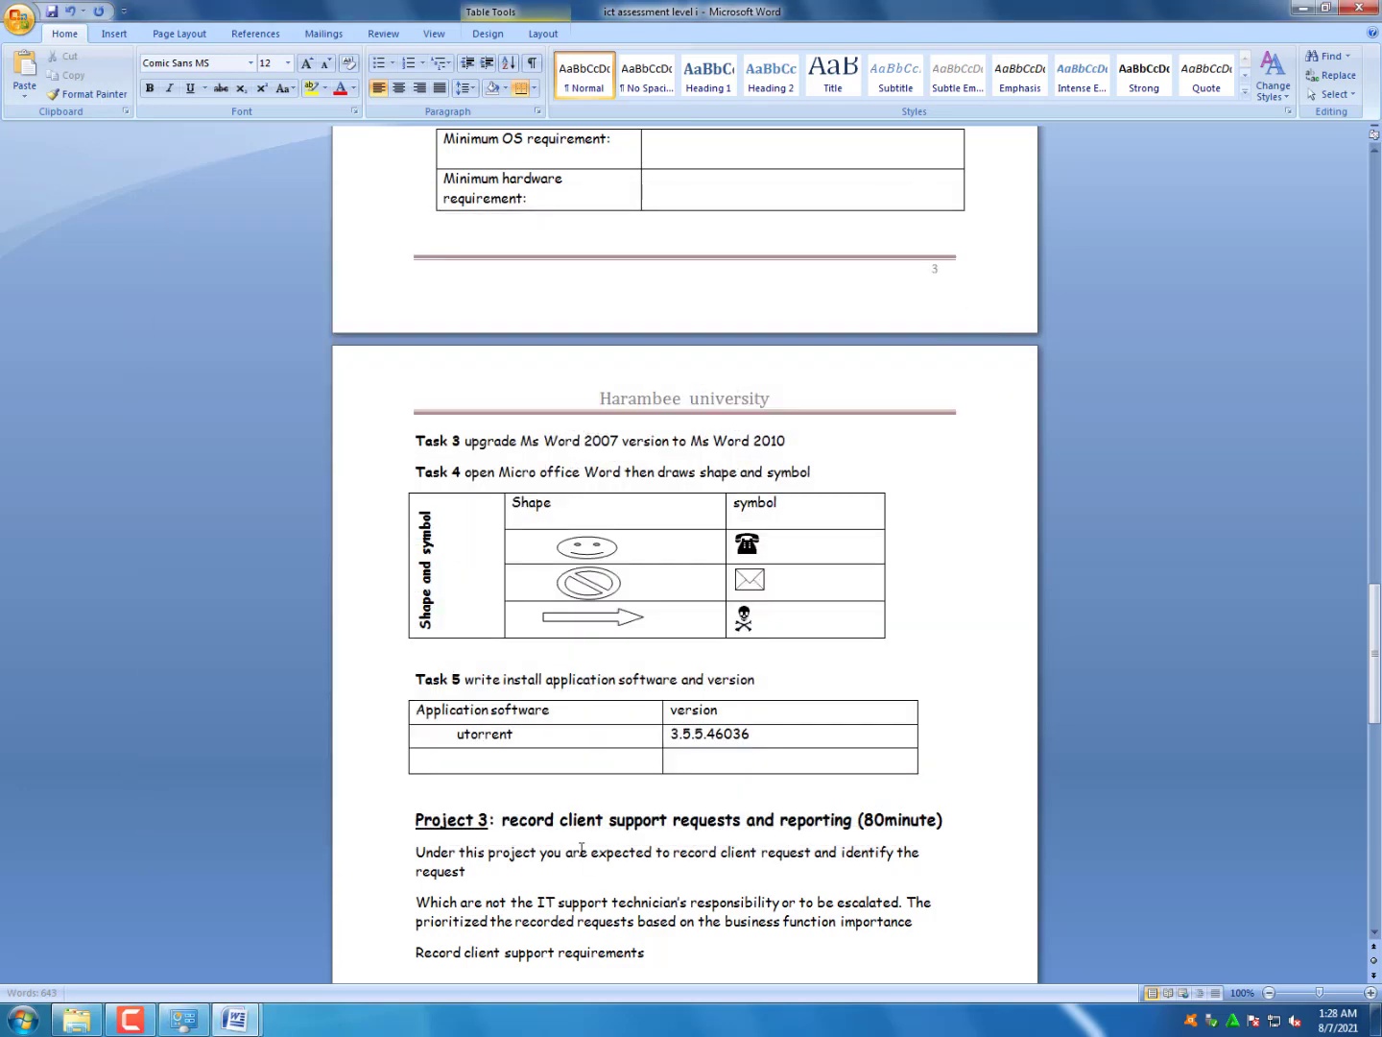
Highlight the Project 3 instructions in the assessment document and look through the Project 4 tasks
scroll(543, 784, "down", 2)
left_click_drag(417, 736, 664, 876)
scroll(662, 773, "down", 10)
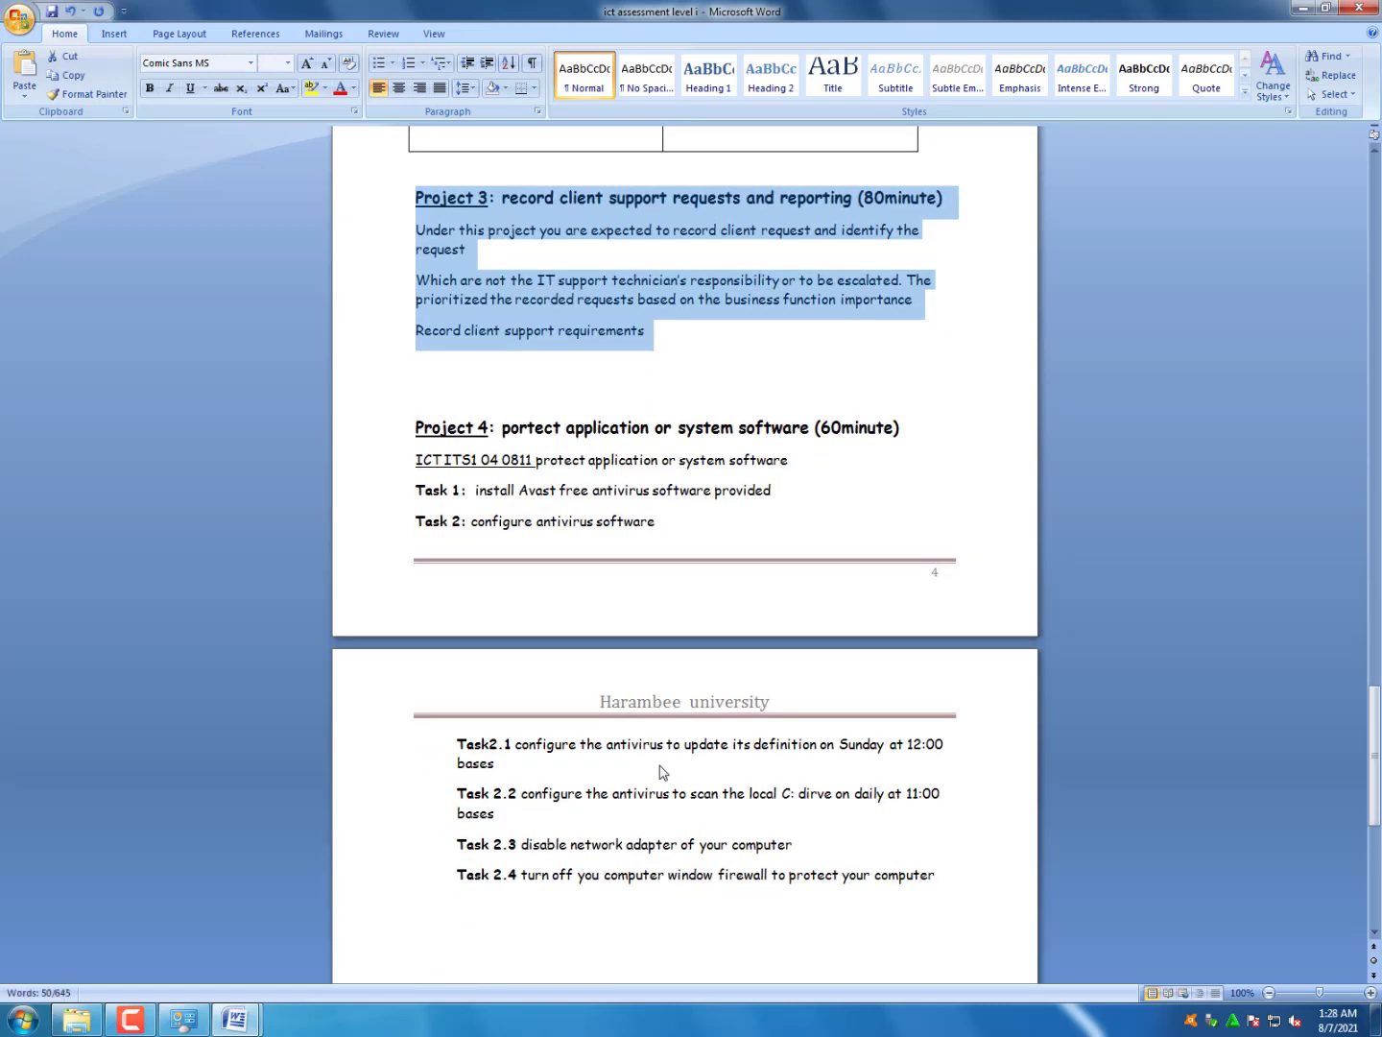
scroll(661, 772, "up", 8)
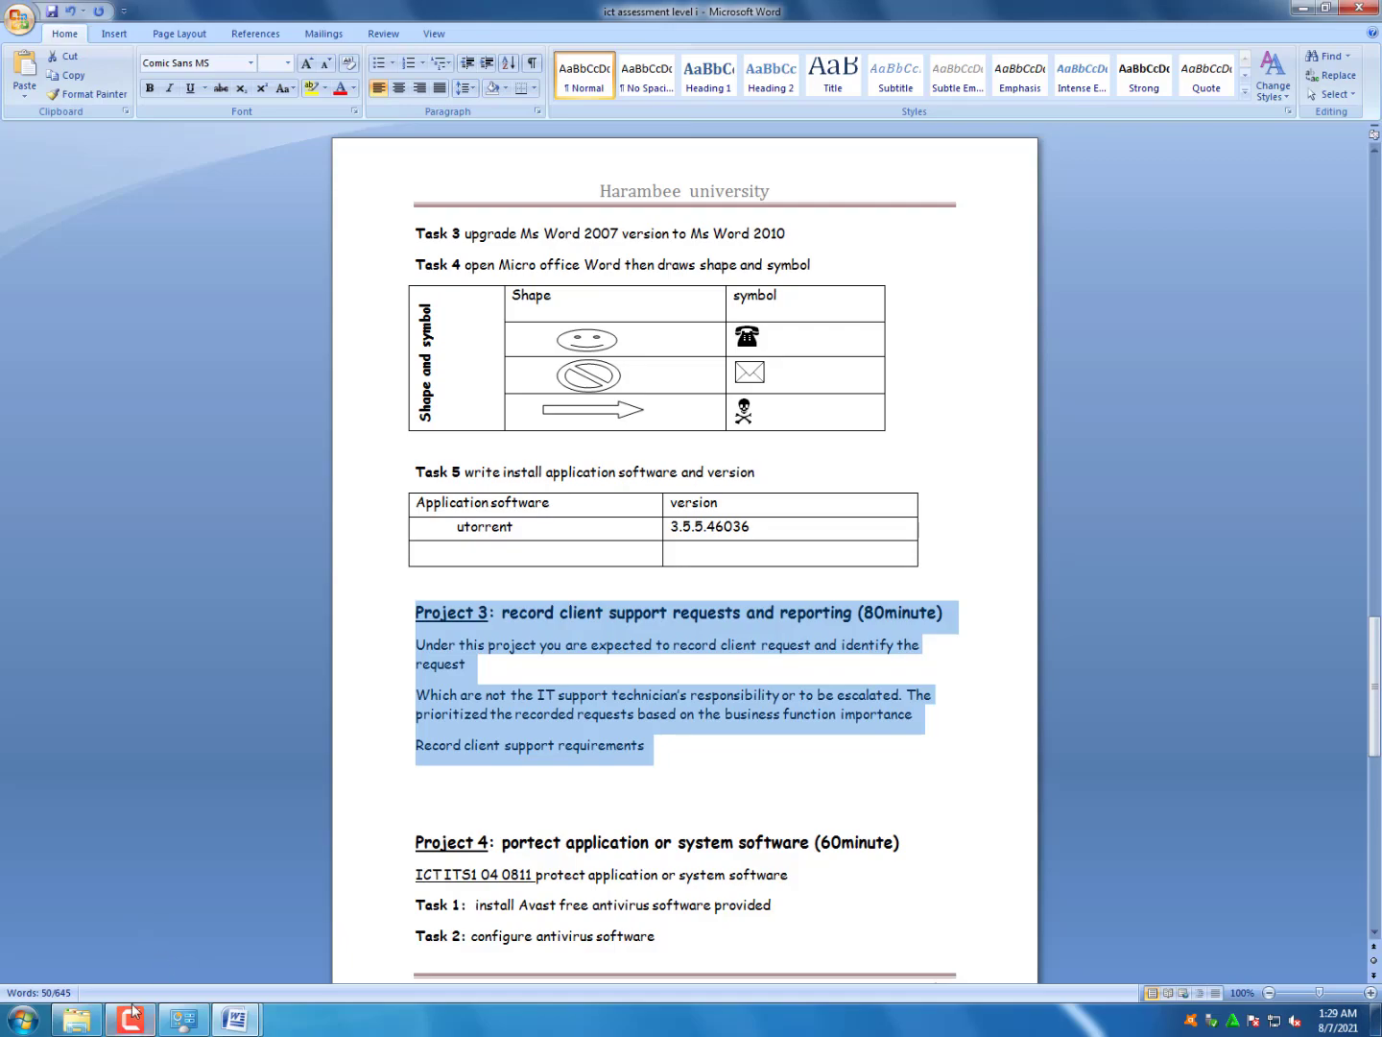
mouse_move(132, 1029)
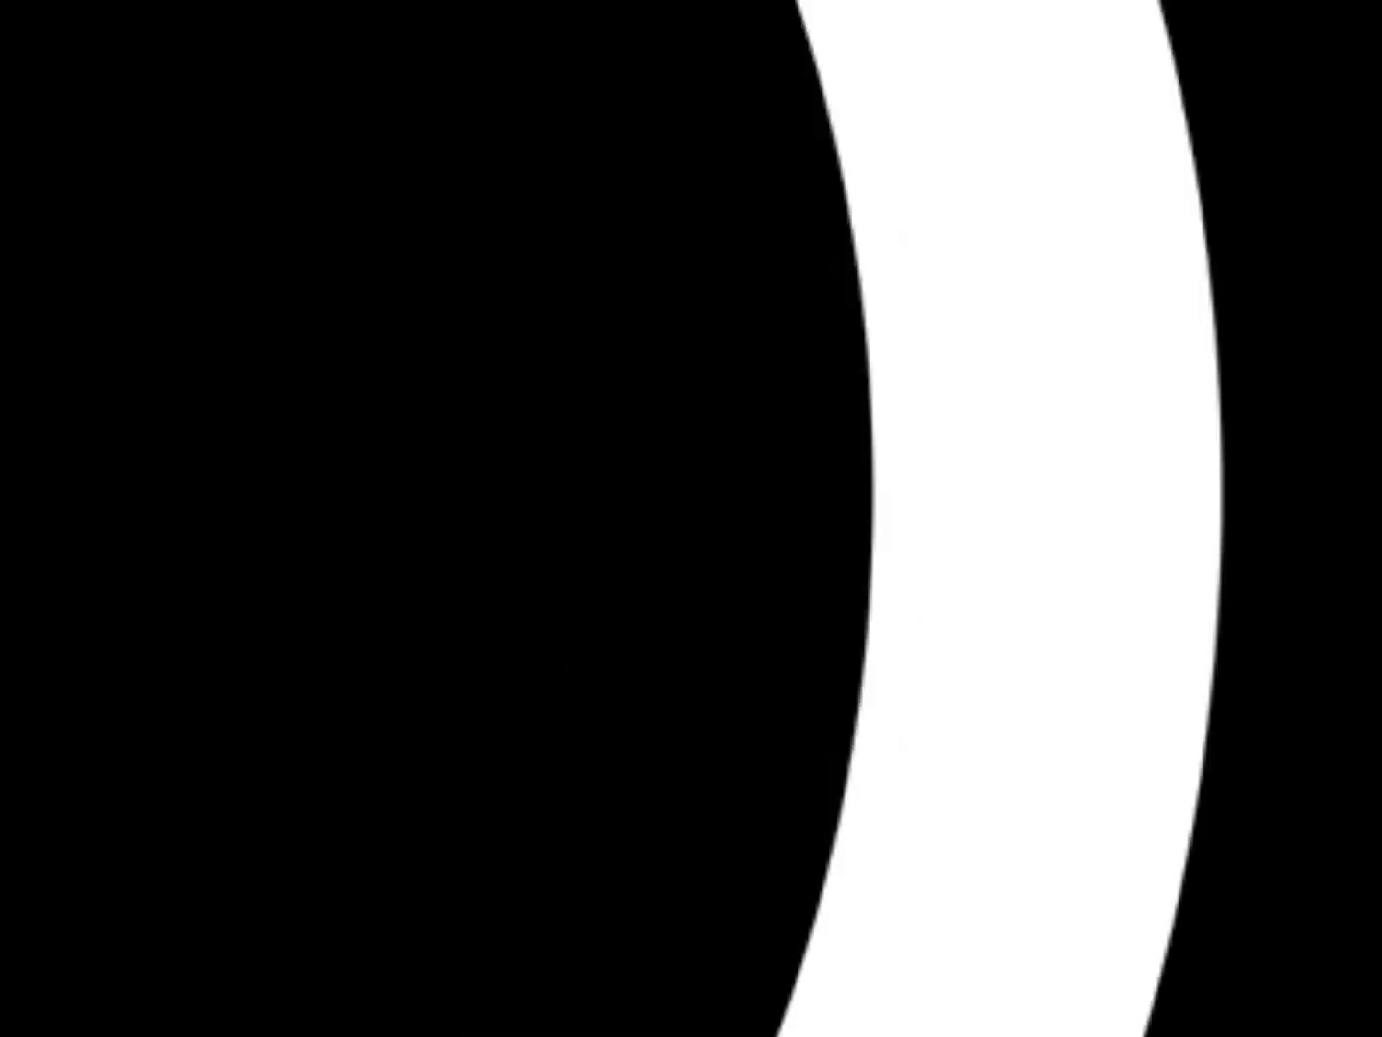